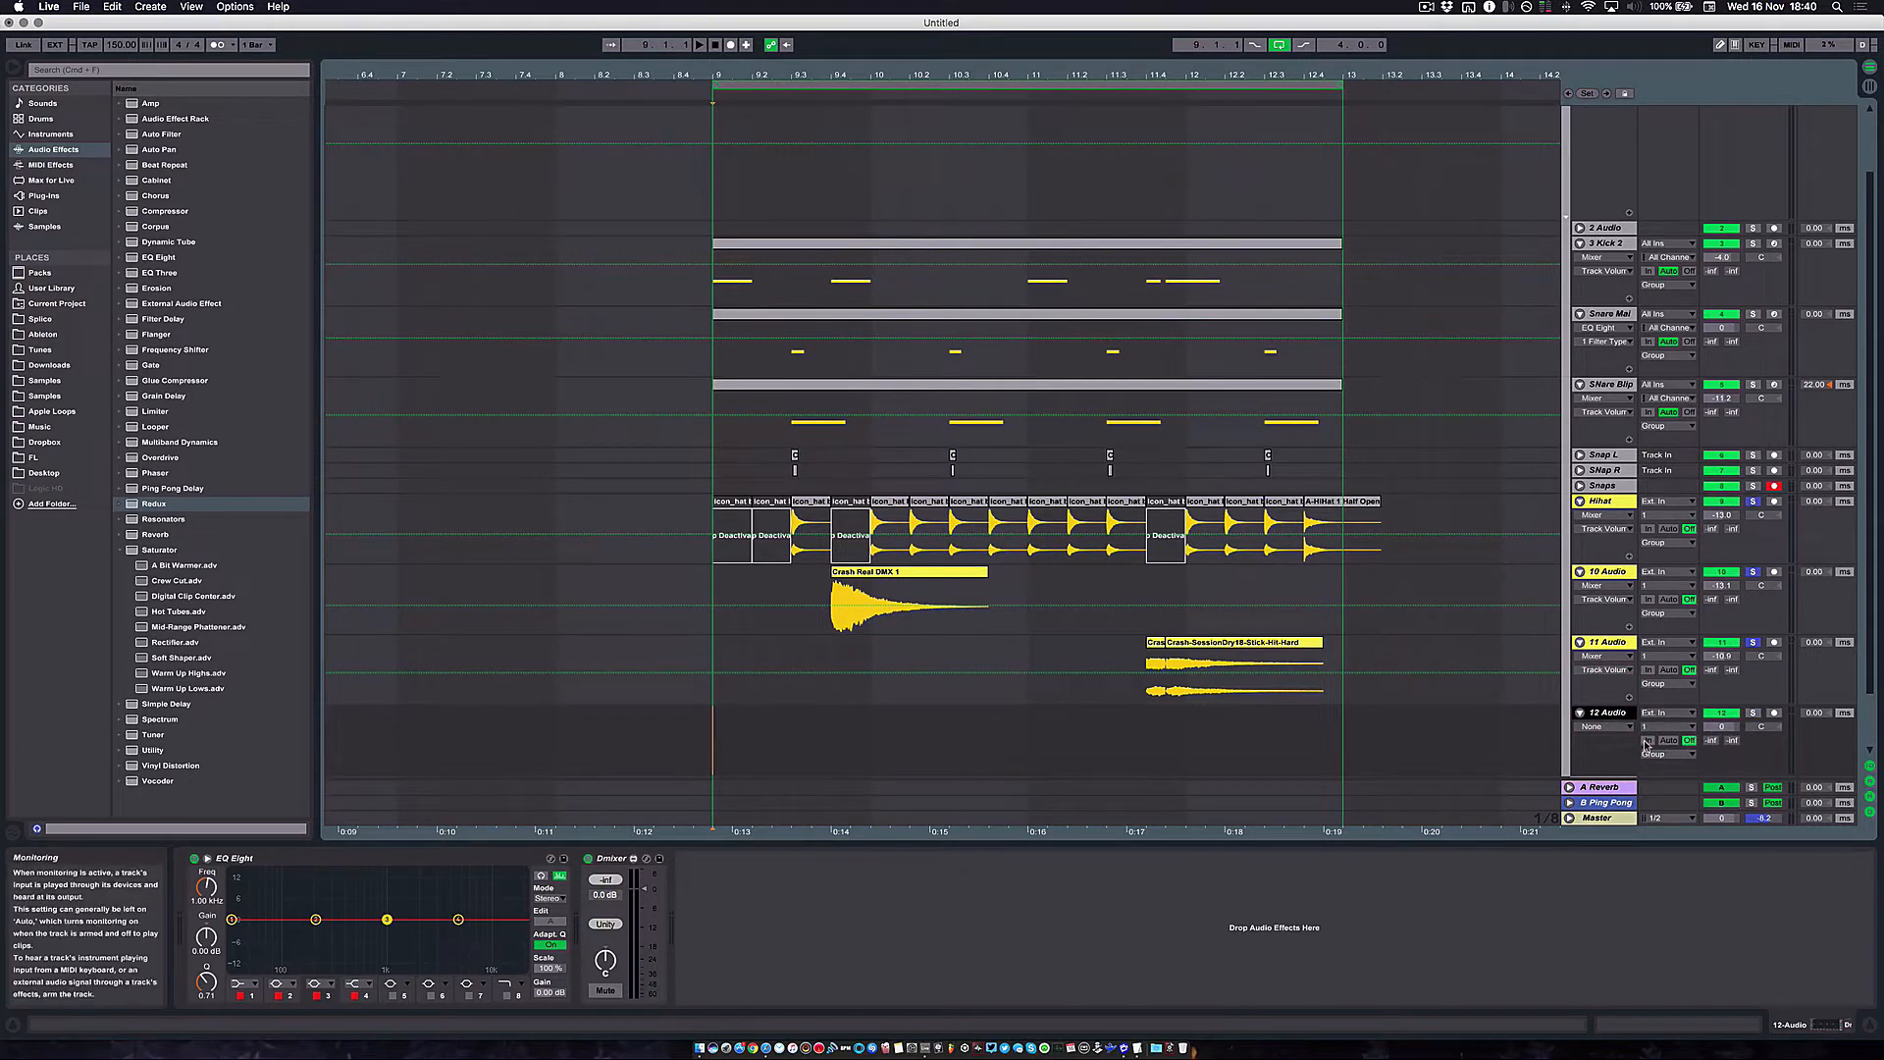
# Set the monitoring of the 12 Audio track to In and rename the track Cymbal Group
pyautogui.click(1648, 741)
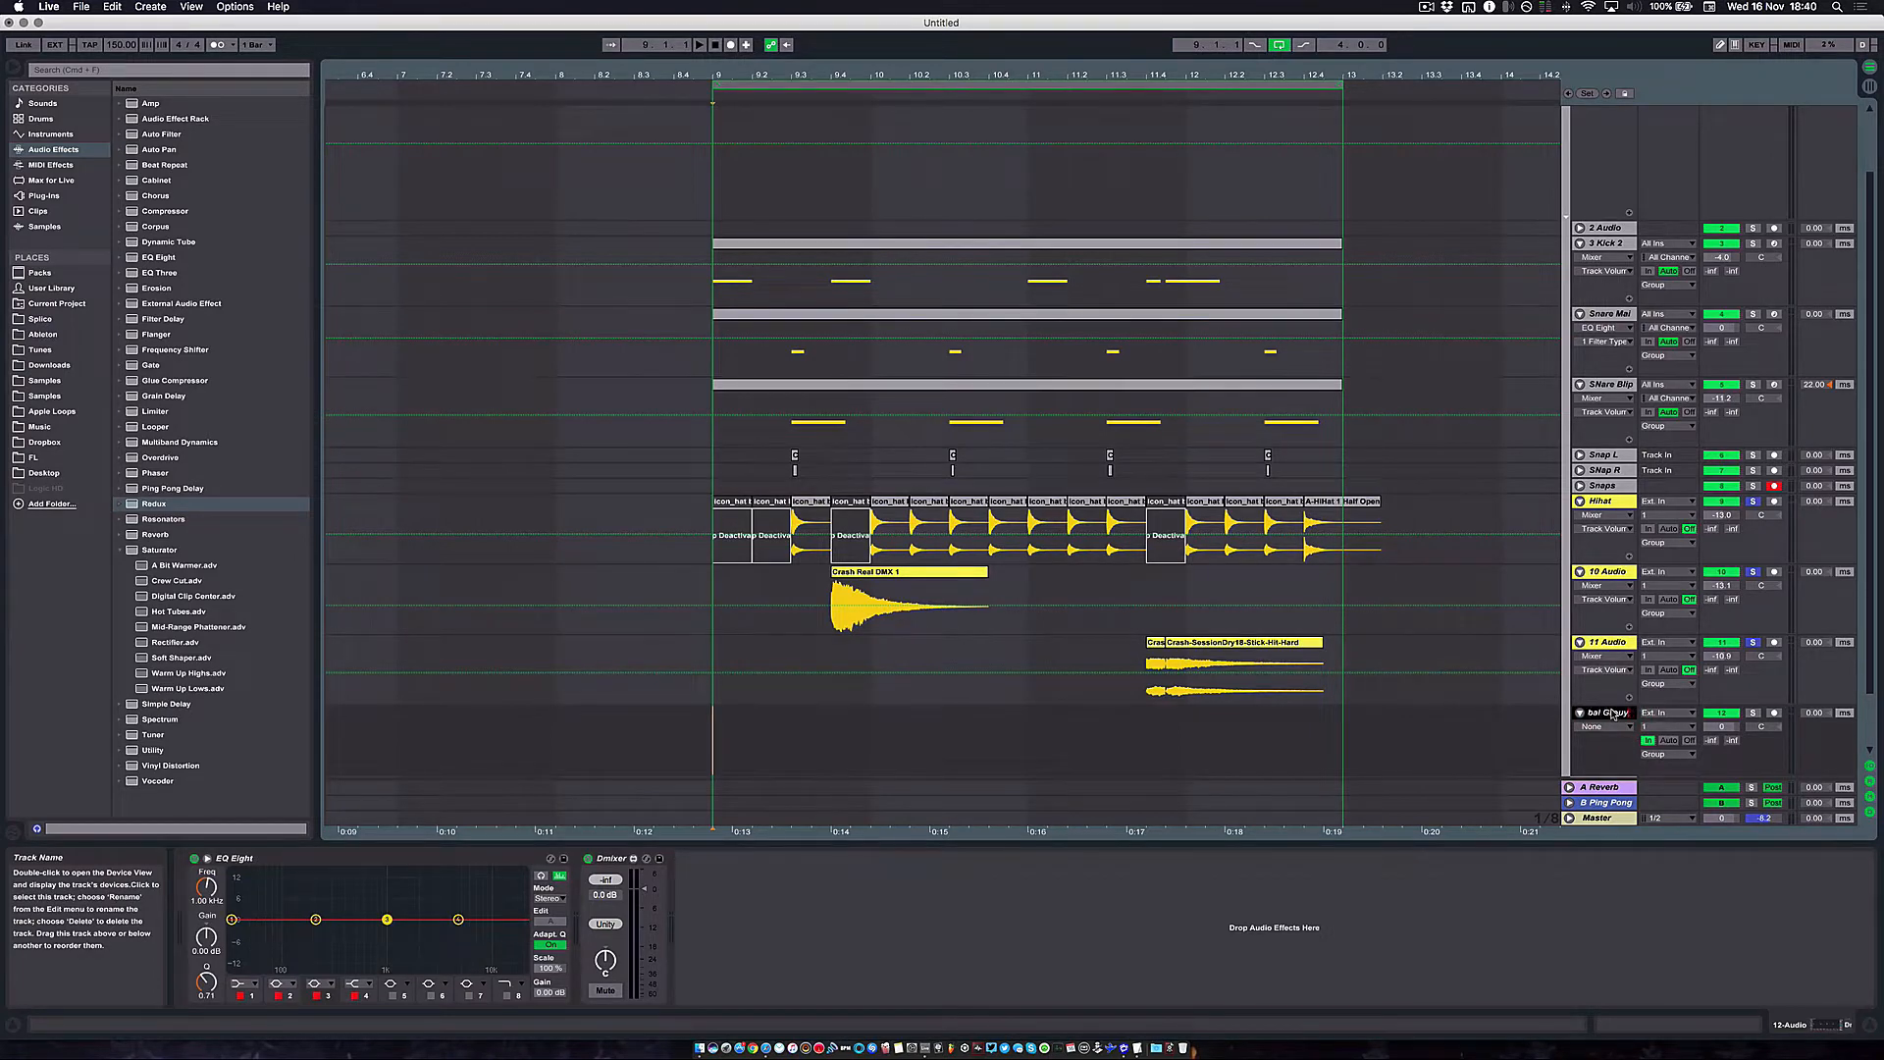
pyautogui.write('oup')
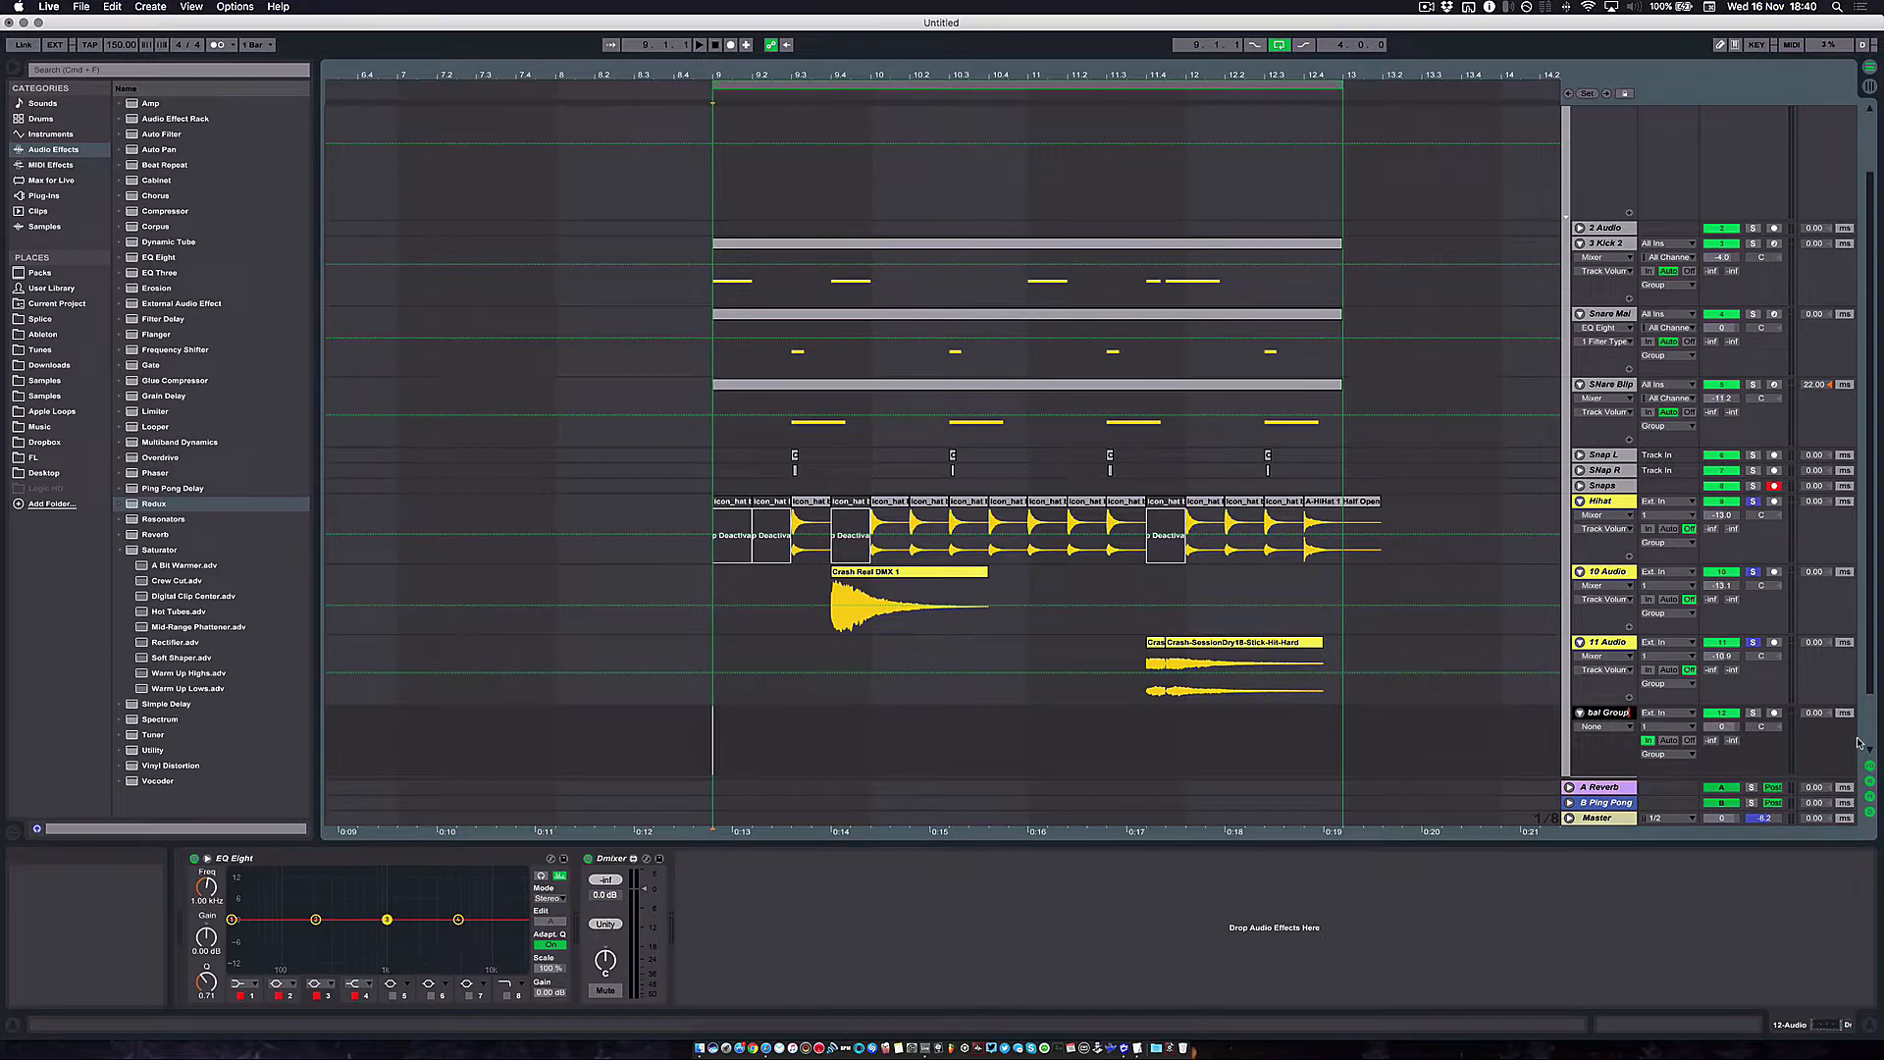
pyautogui.press('Return')
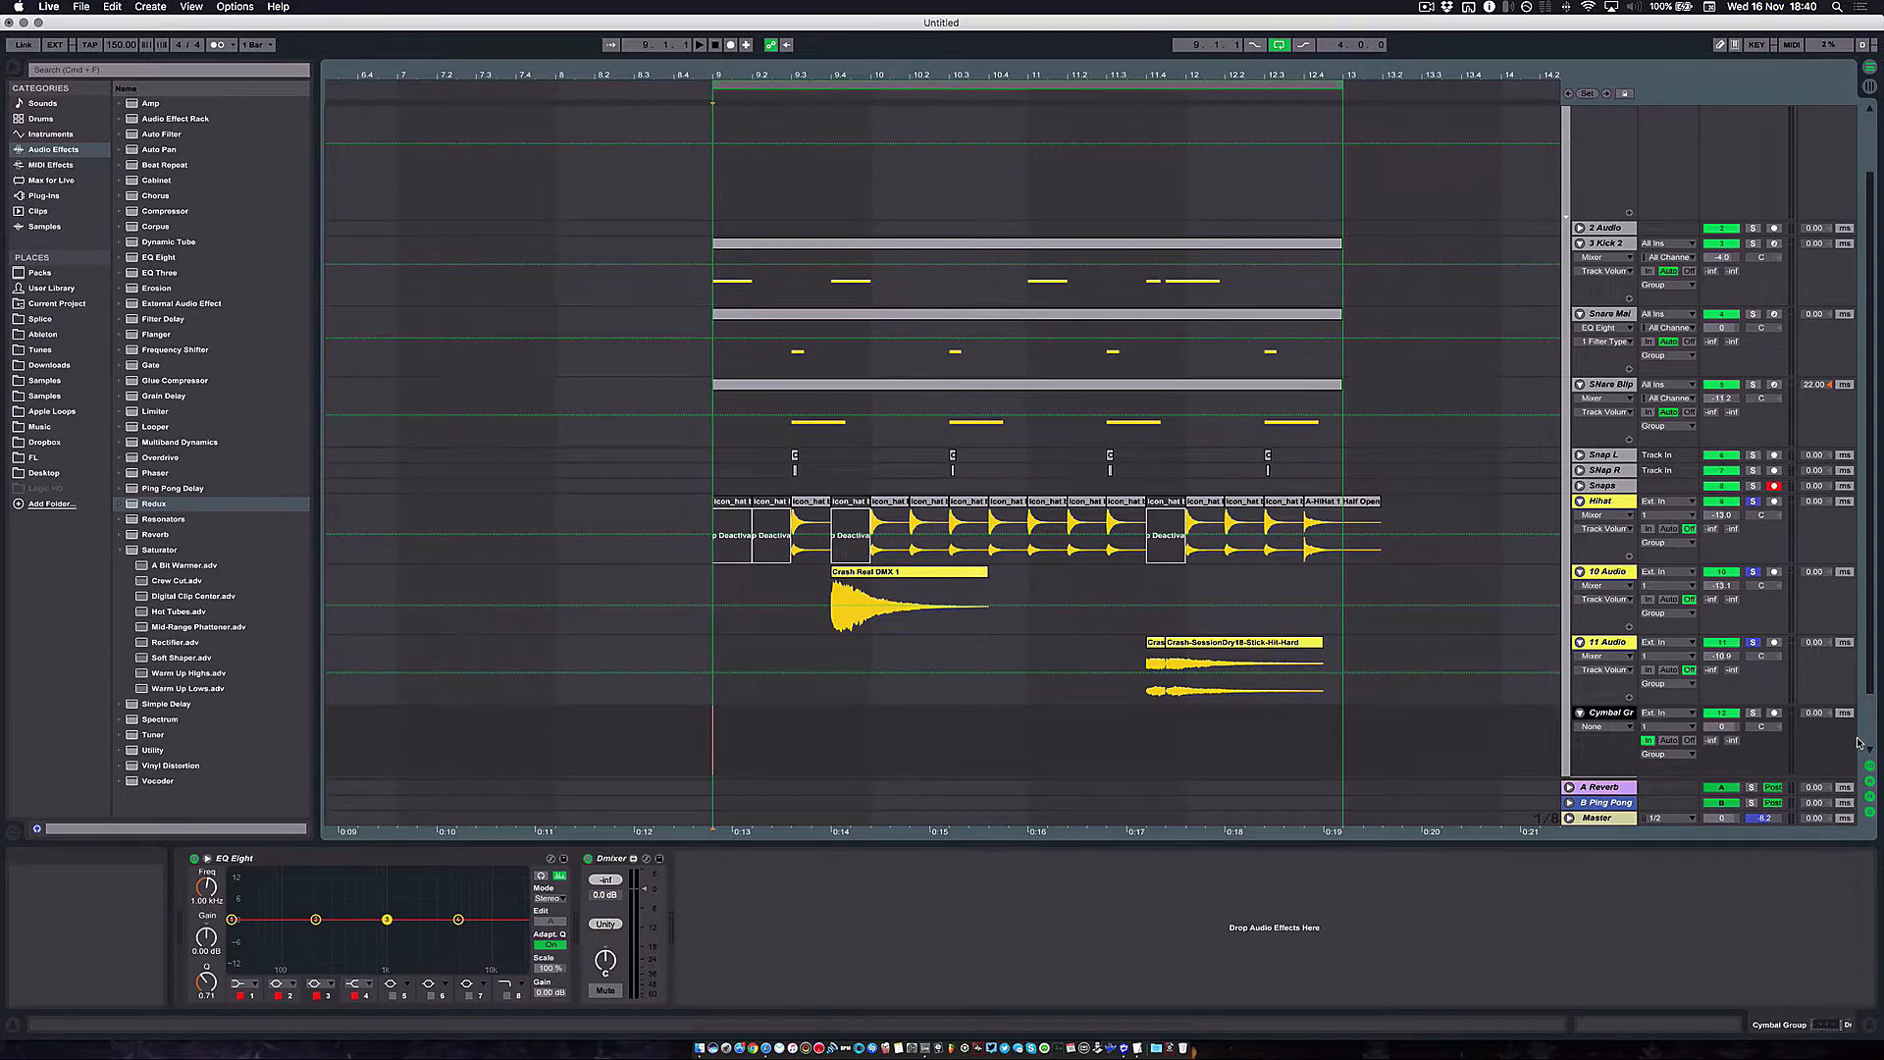
# Route the outputs of the Hihat, 10 Audio and 11 Audio tracks to the Cymbal Group track
pyautogui.click(1610, 642)
pyautogui.keyDown('shift'); pyautogui.click(1599, 500); pyautogui.keyUp('shift')
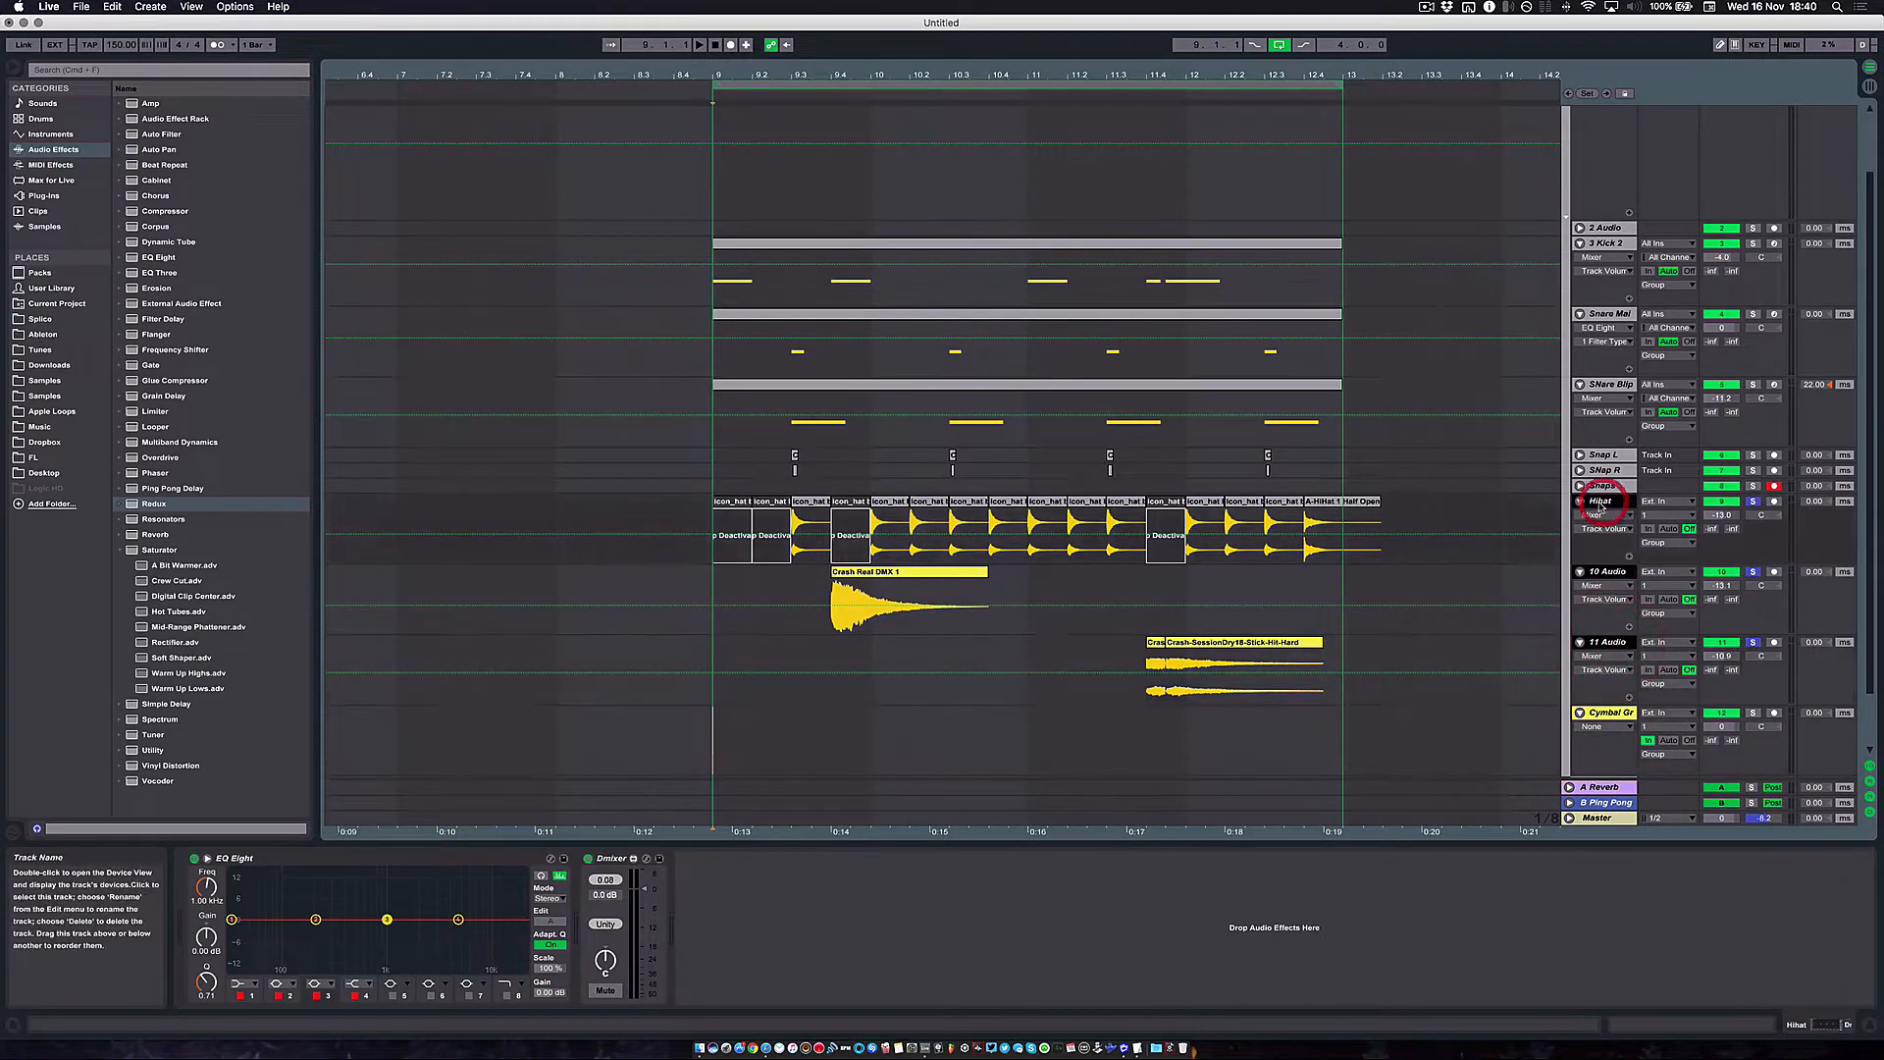
pyautogui.click(1668, 683)
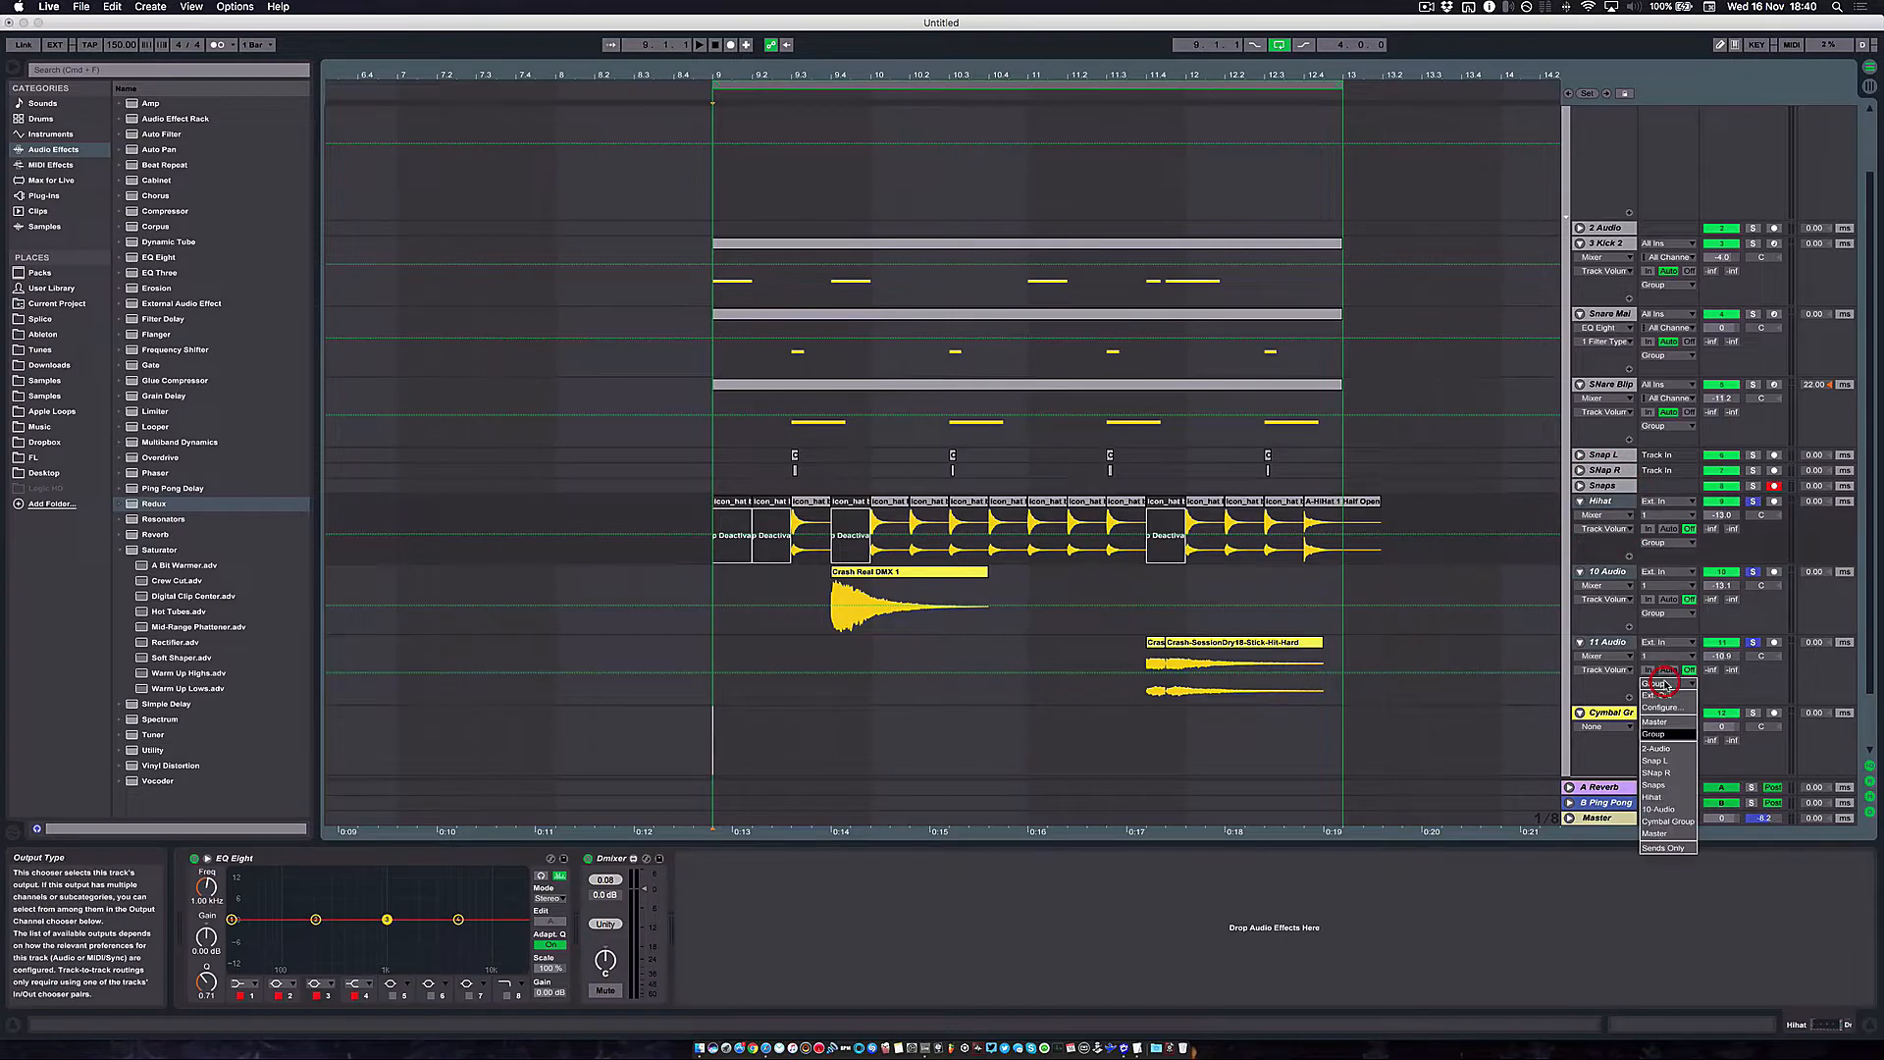
pyautogui.click(1682, 822)
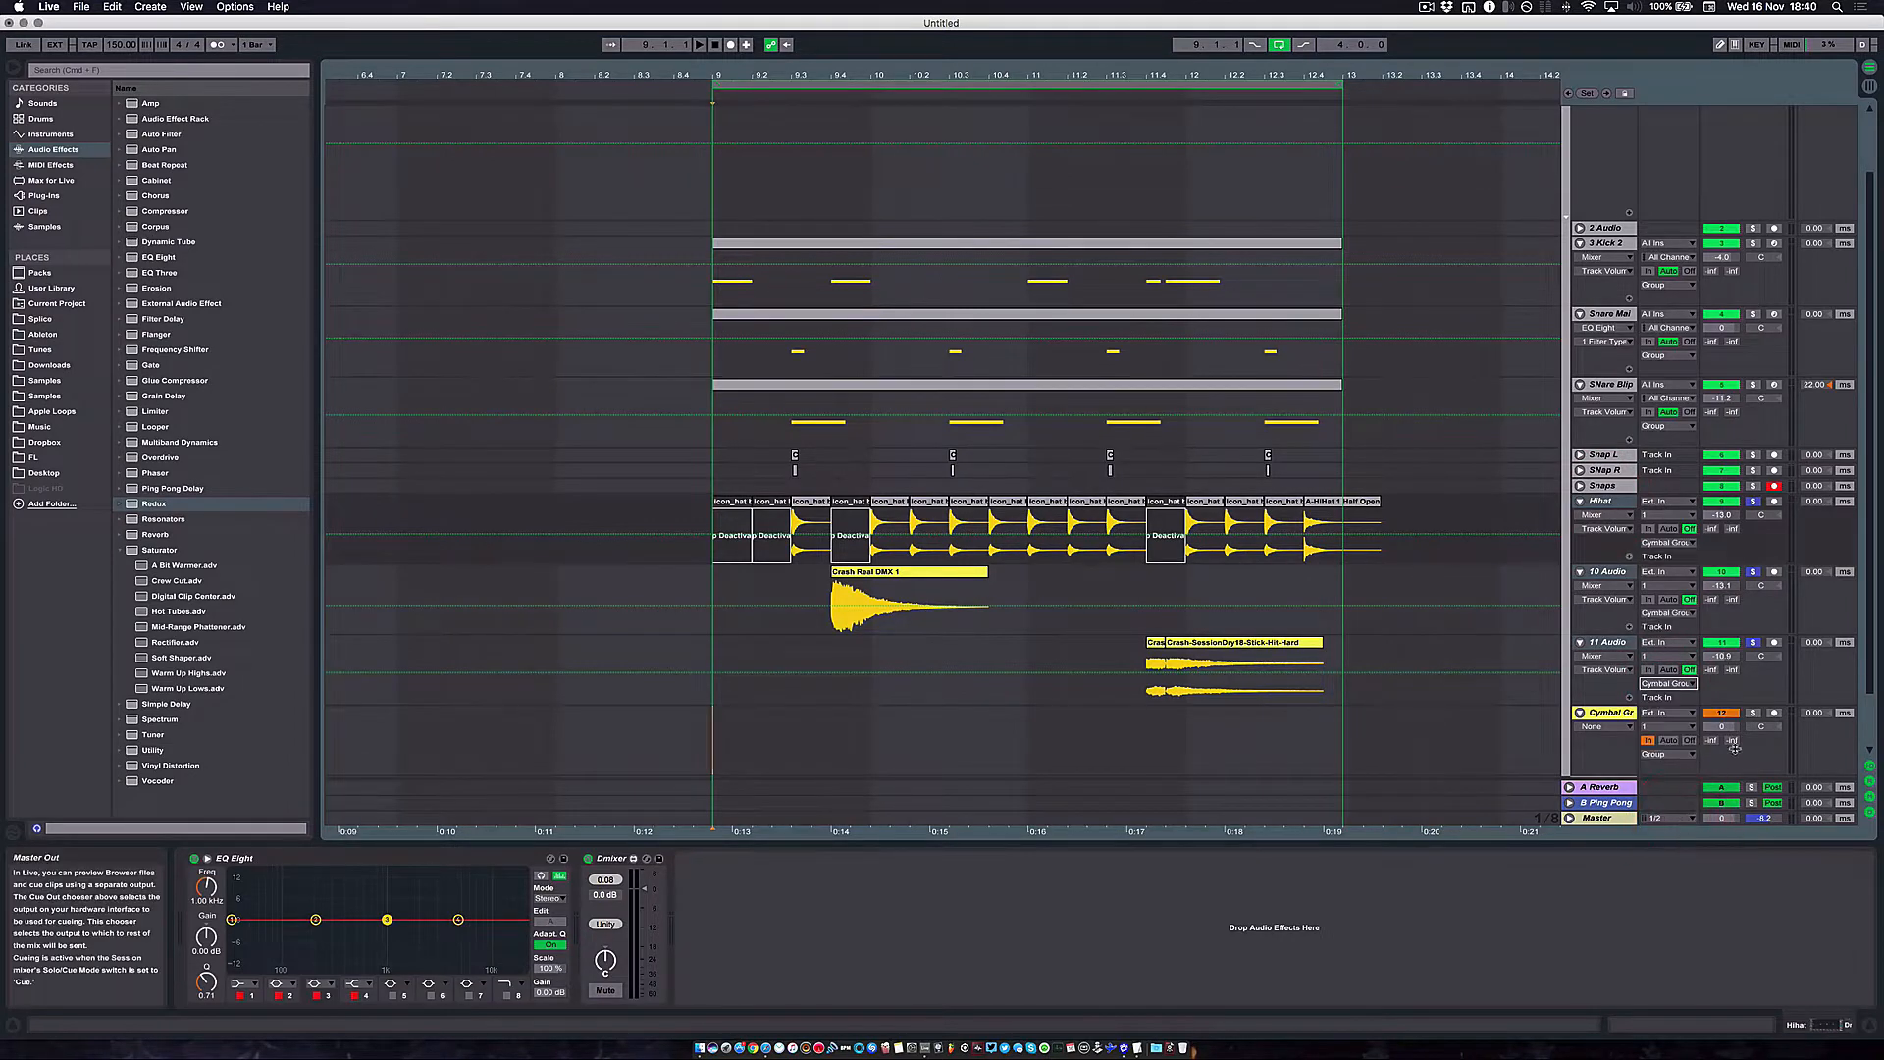
# Solo the Cymbal Group track and play part of the loop to check the routed cymbals
pyautogui.click(1755, 713)
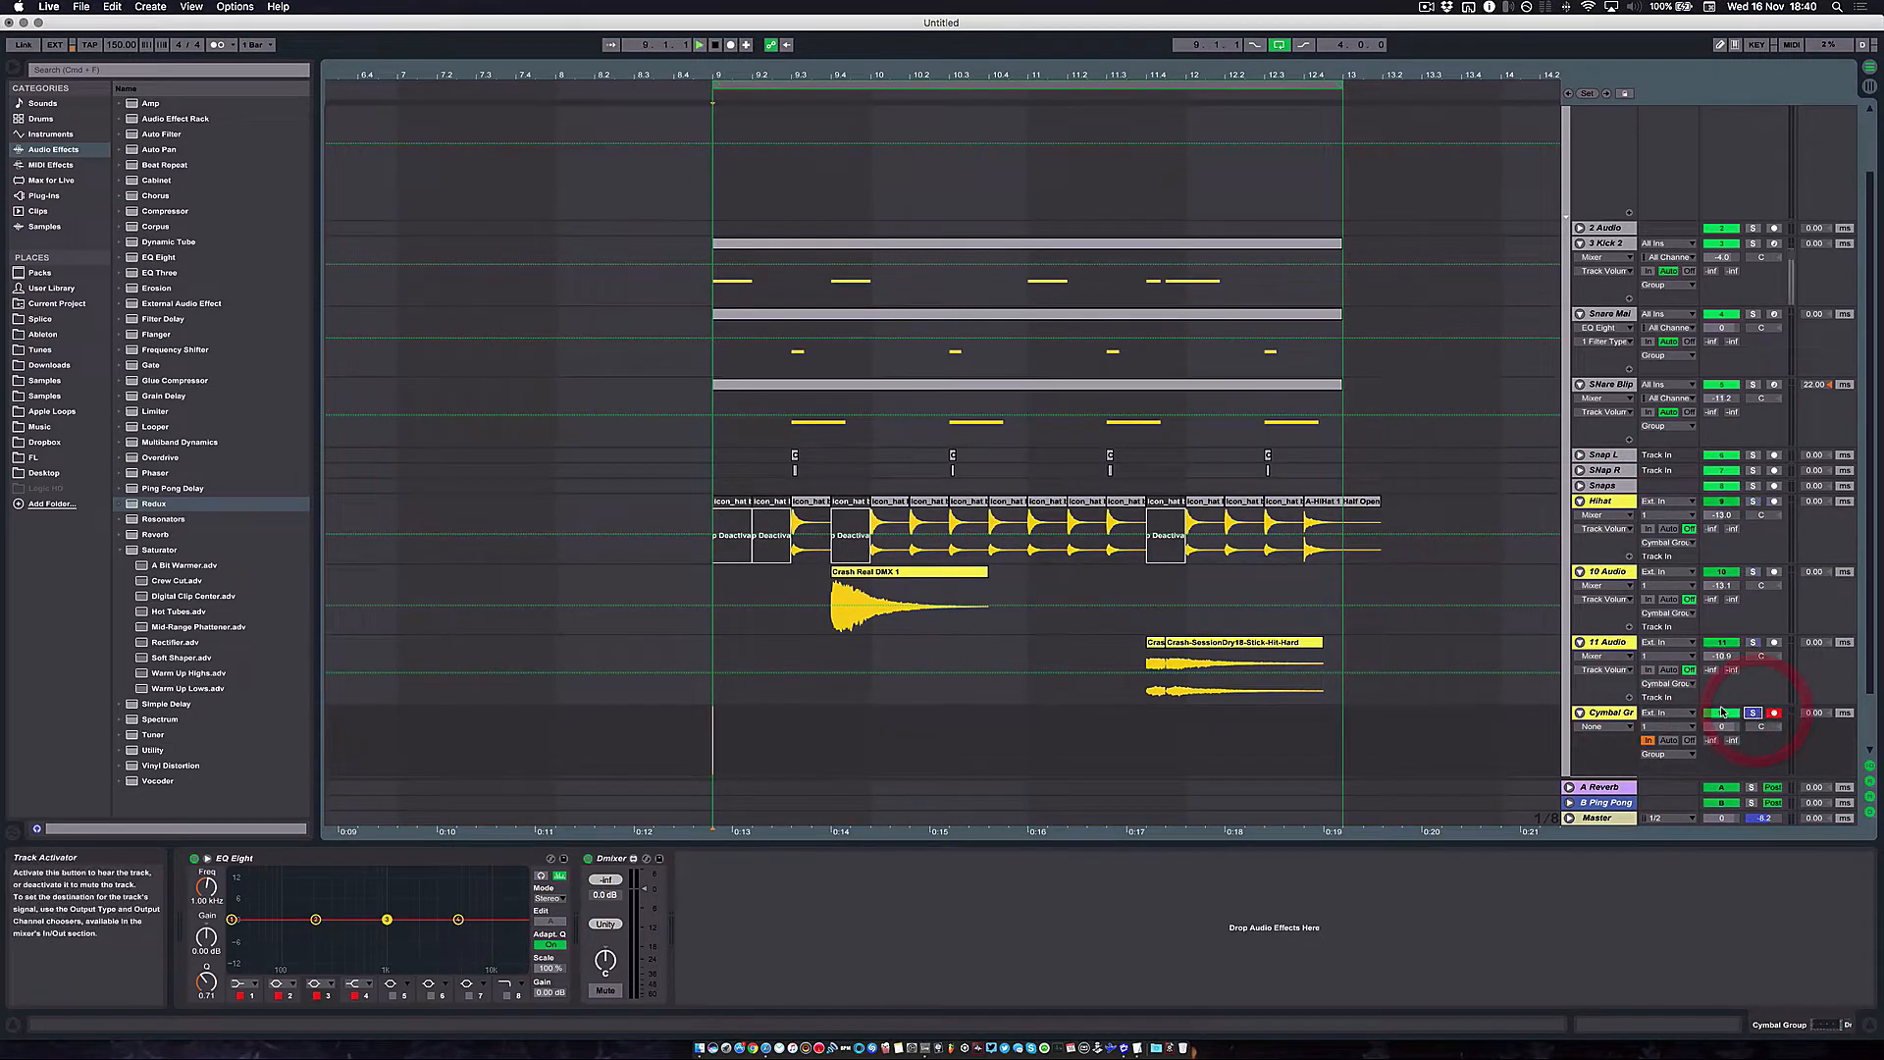
pyautogui.press('space')
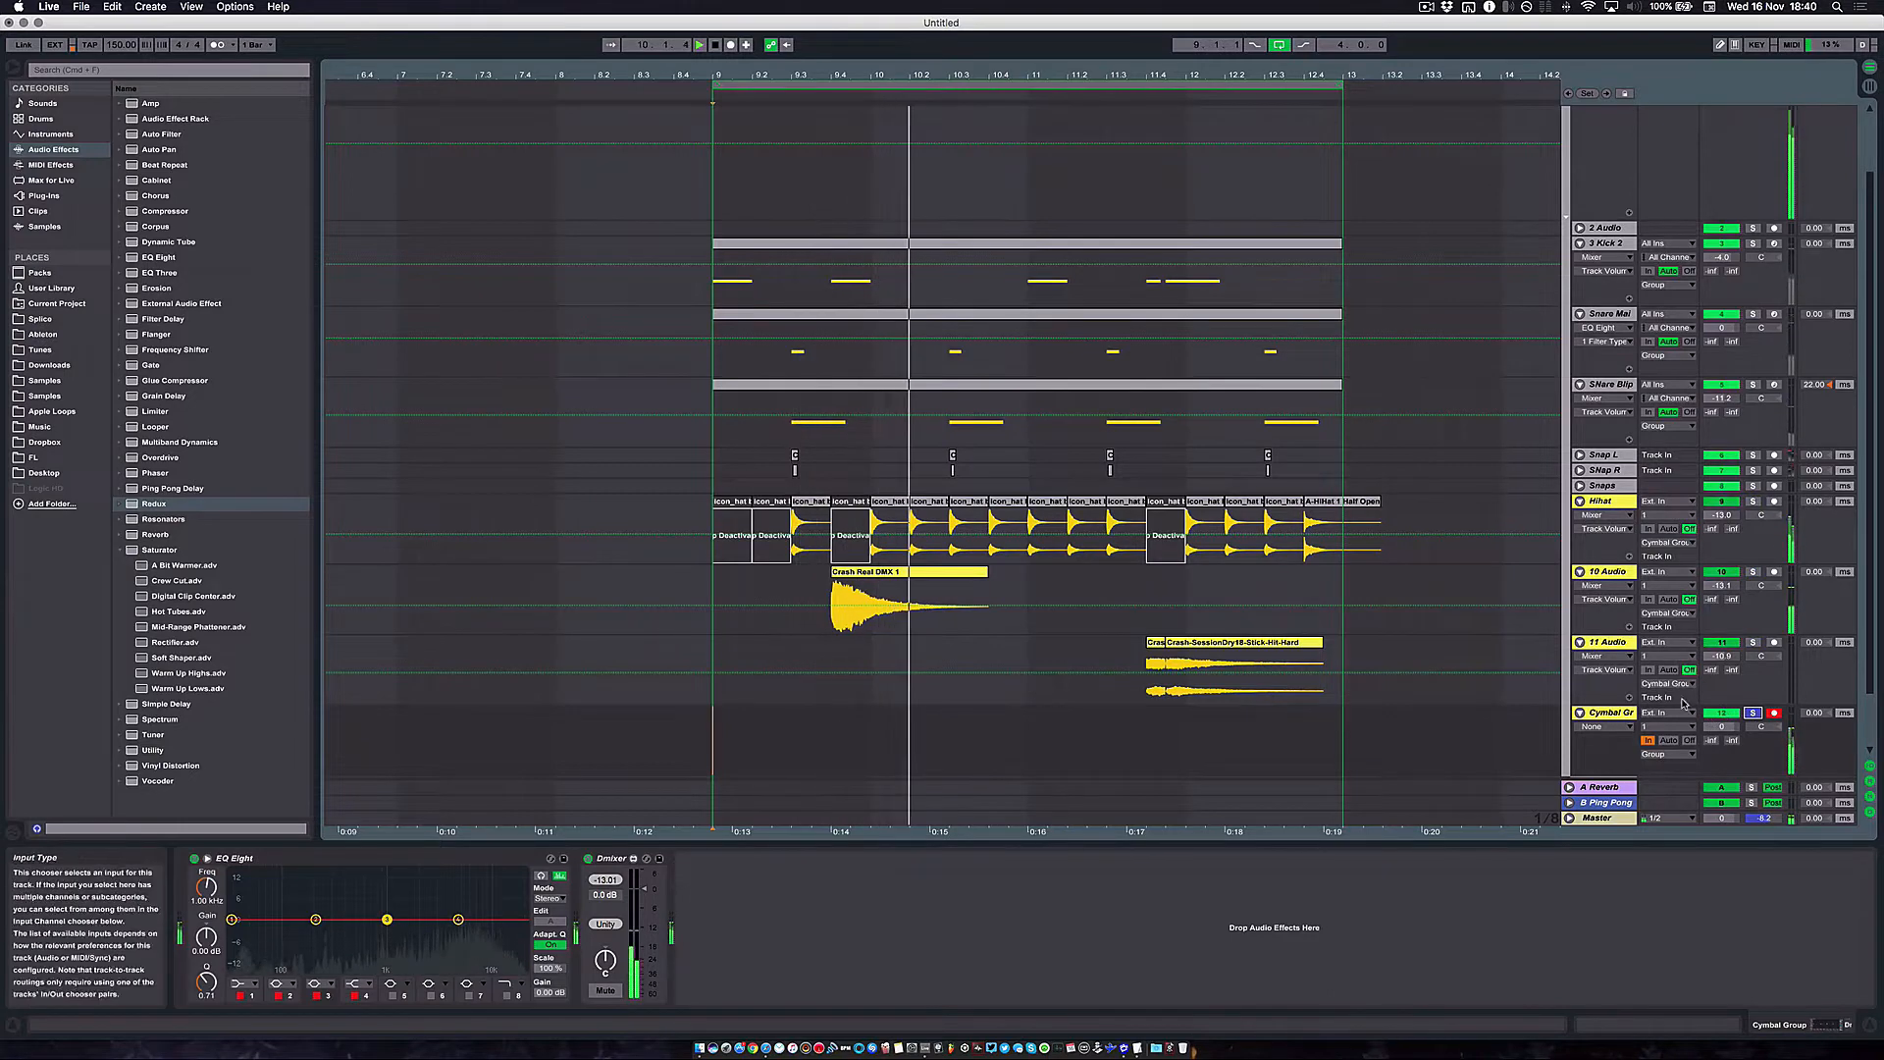
pyautogui.press('space')
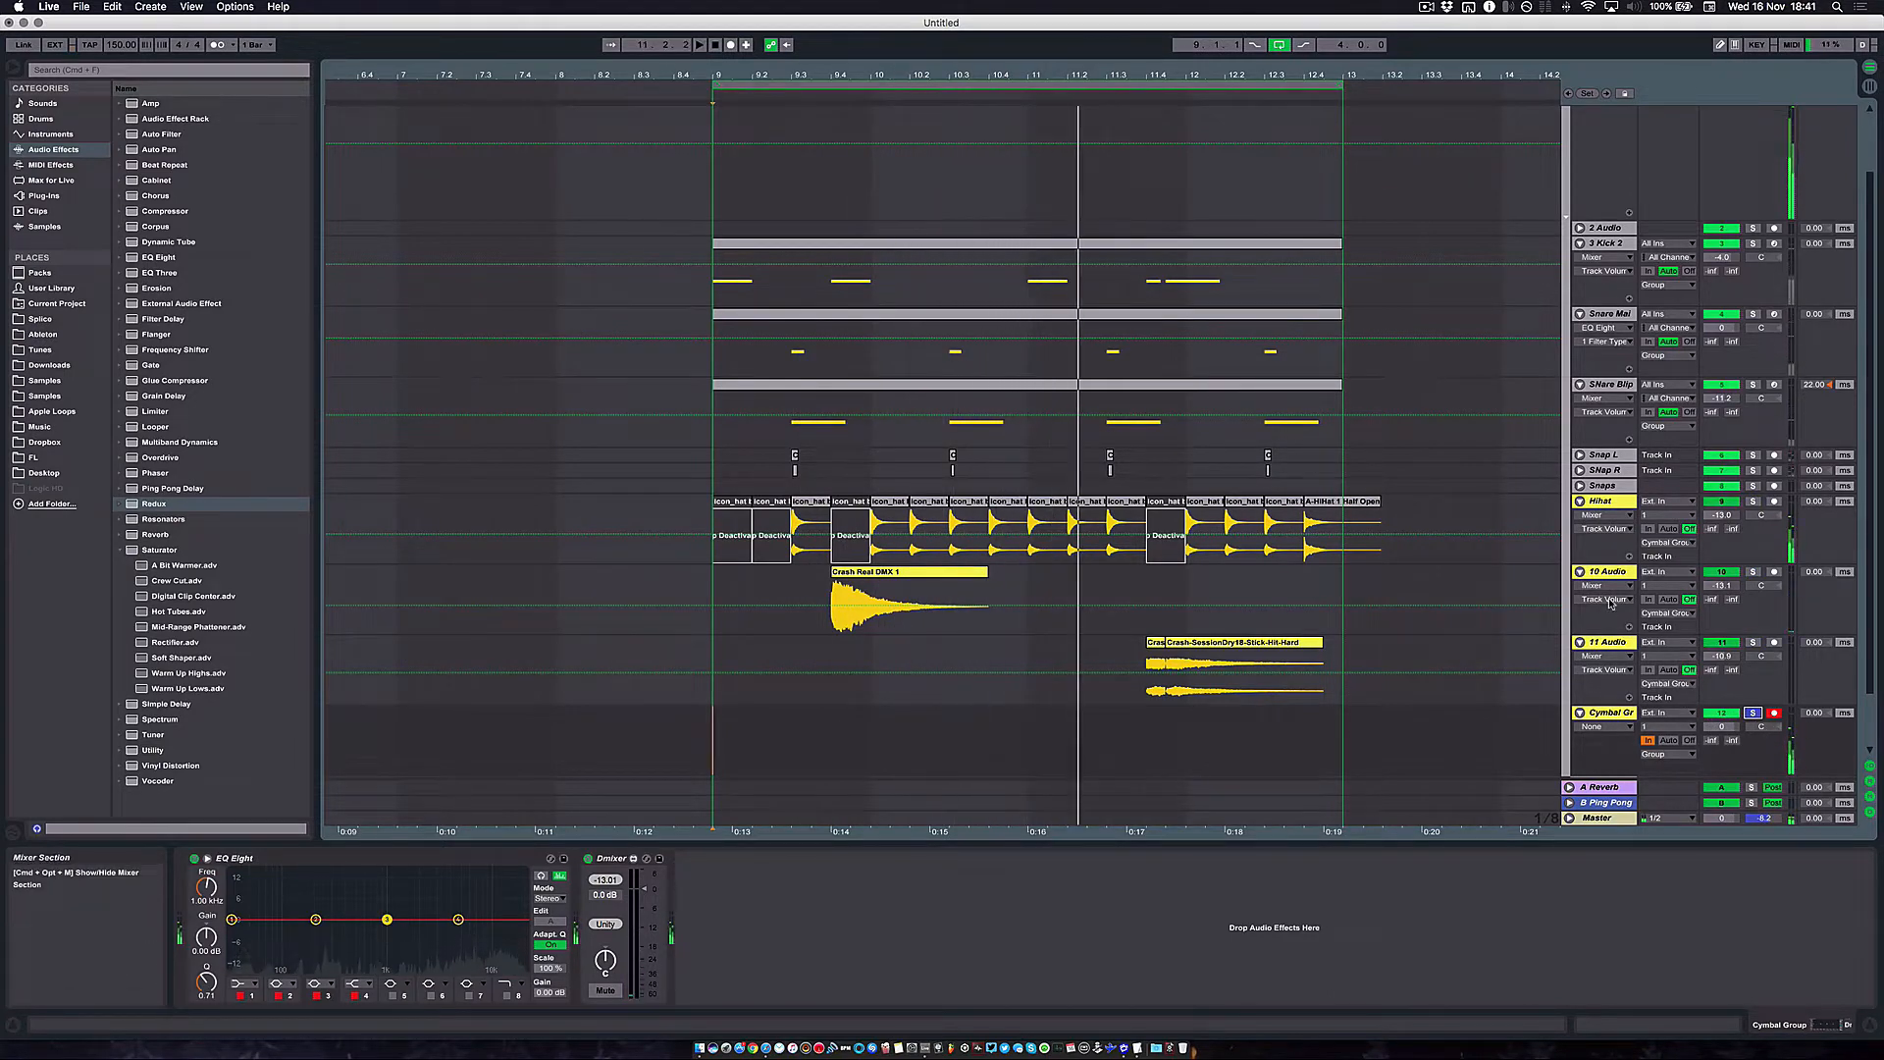
# Add the Max for Live effect Convolution Reverb Pro to the Cymbal Group track, ahead of EQ Eight in the device chain
pyautogui.click(1599, 714)
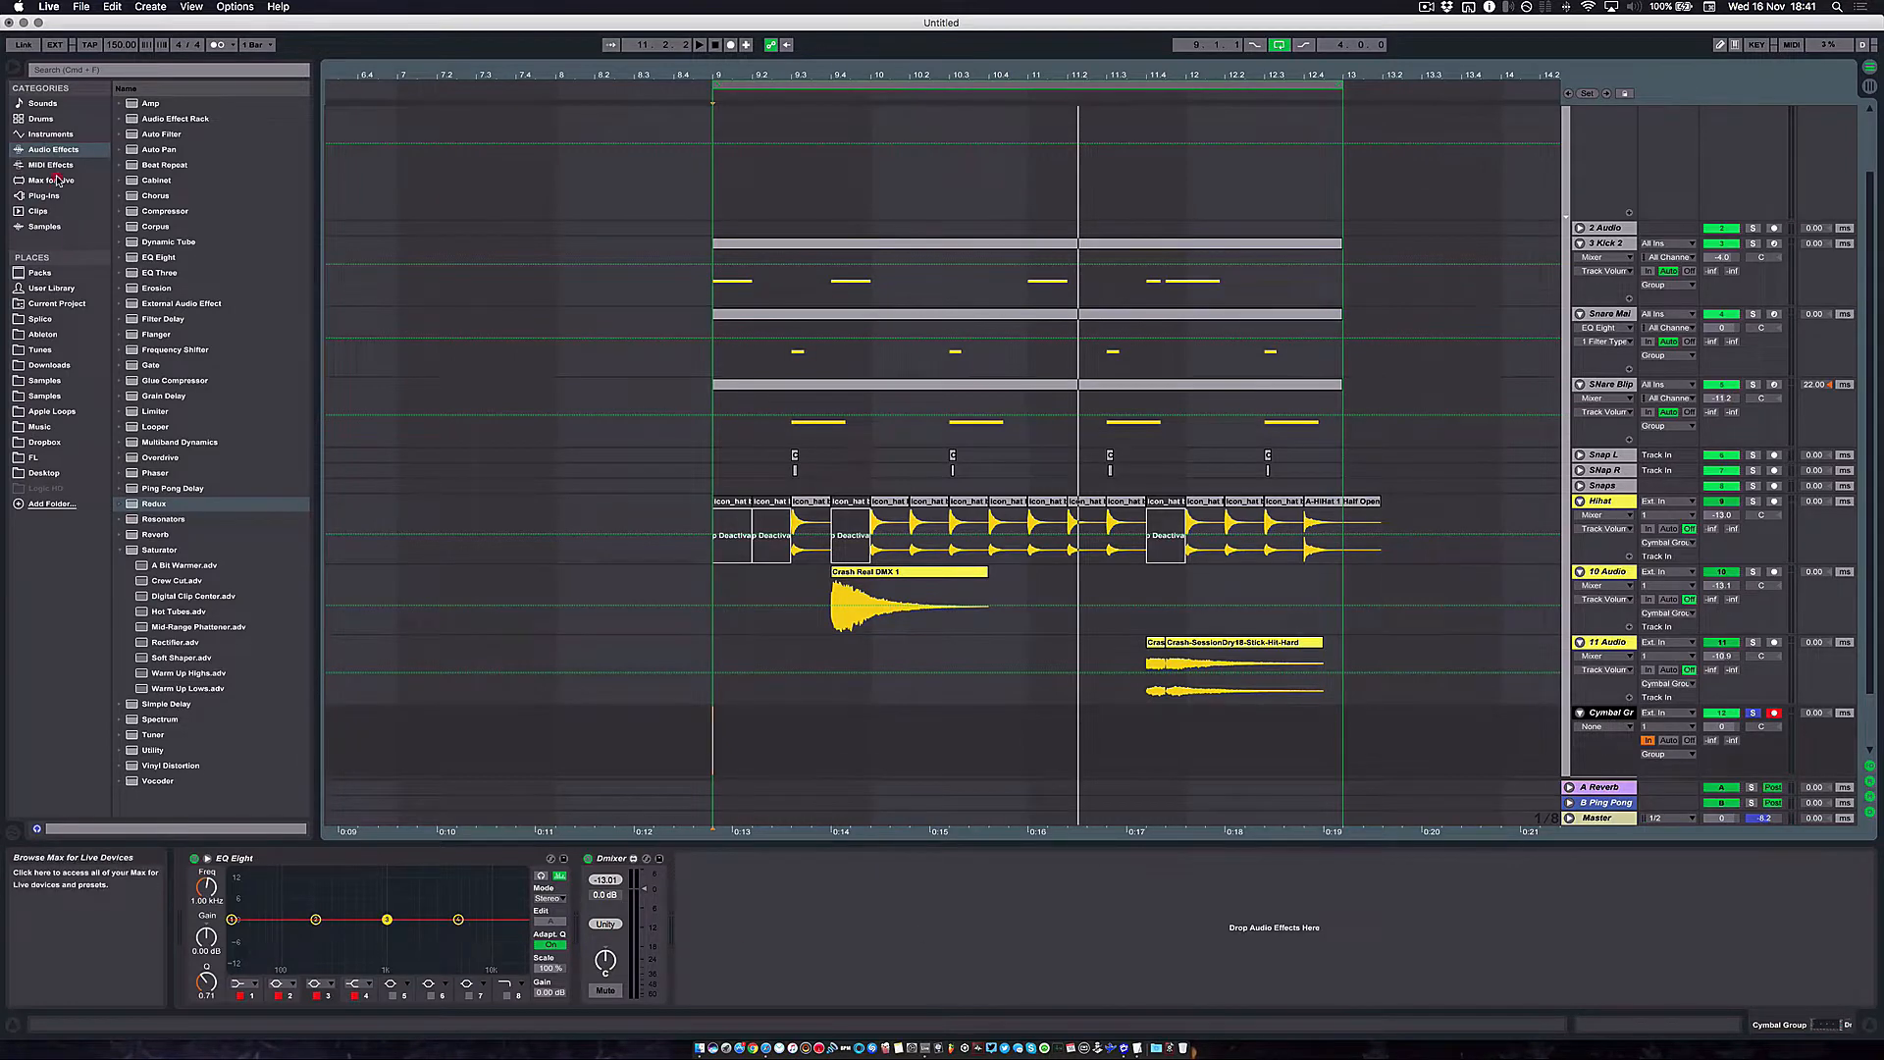
pyautogui.click(51, 181)
pyautogui.click(119, 103)
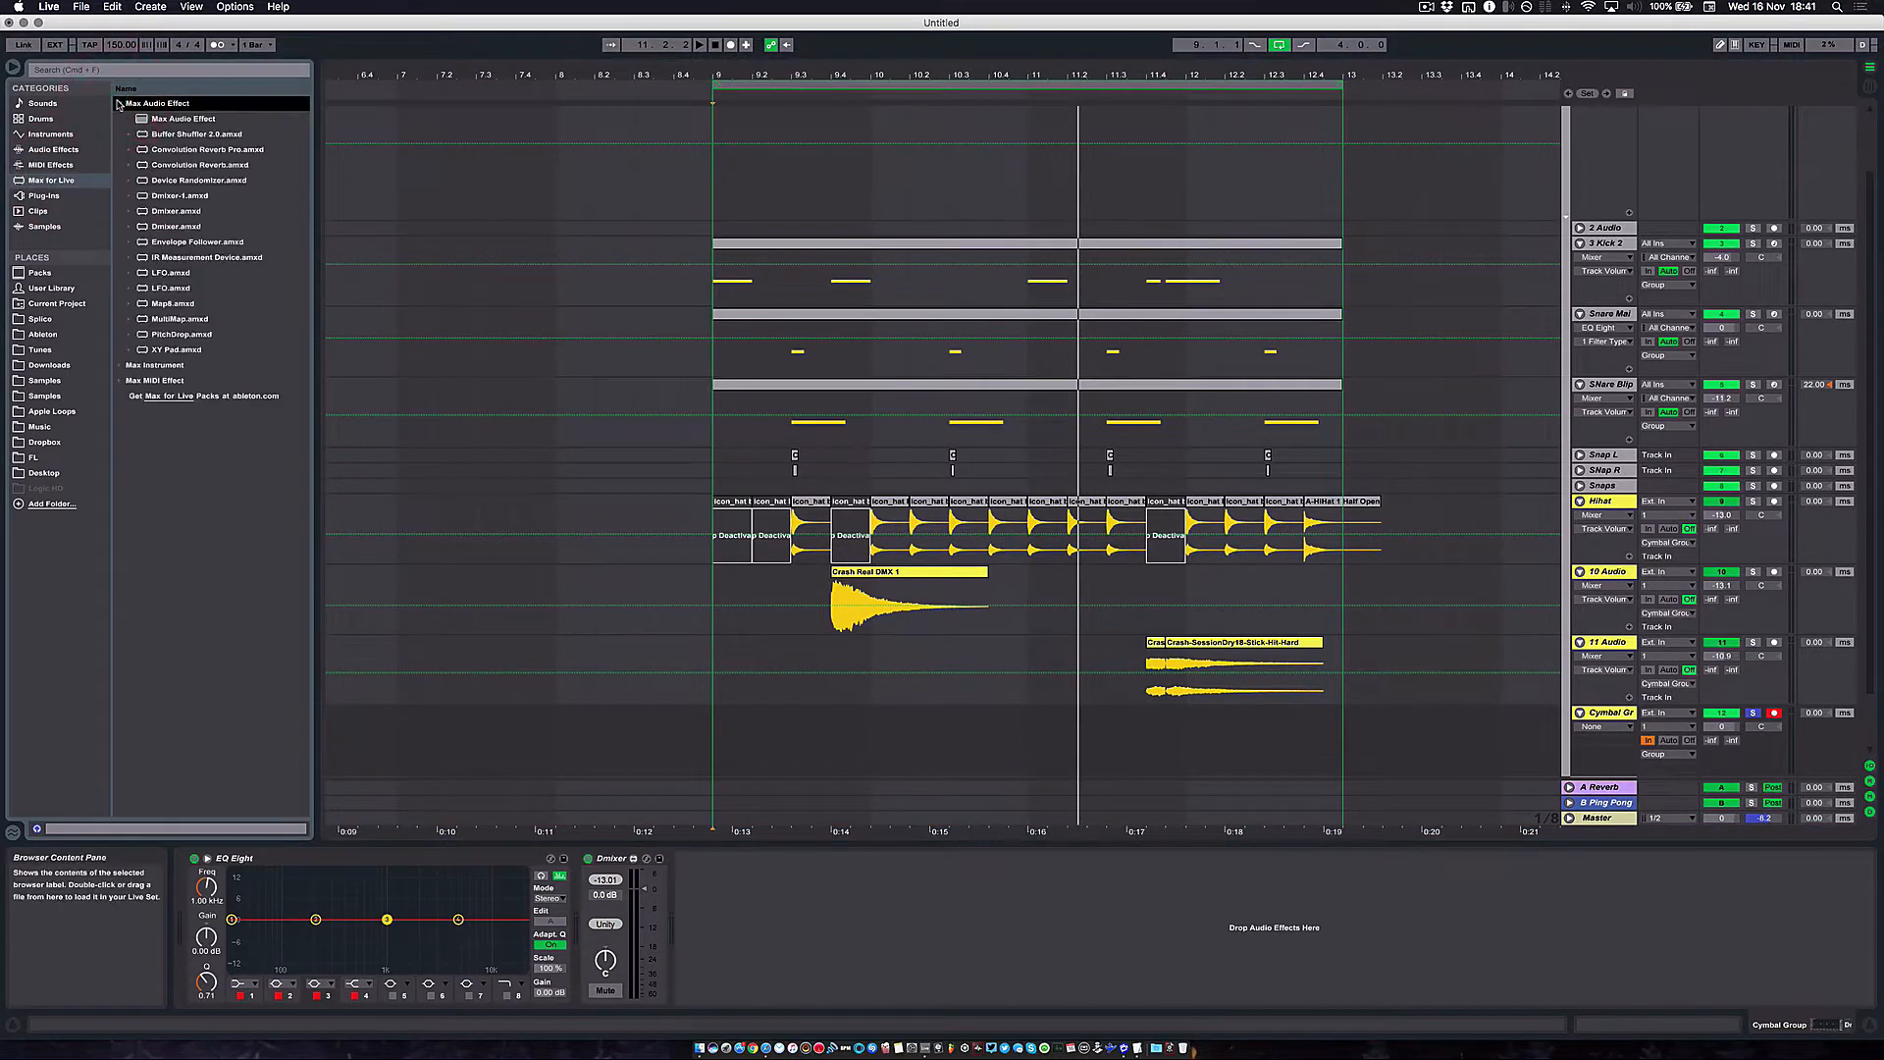
pyautogui.click(150, 149)
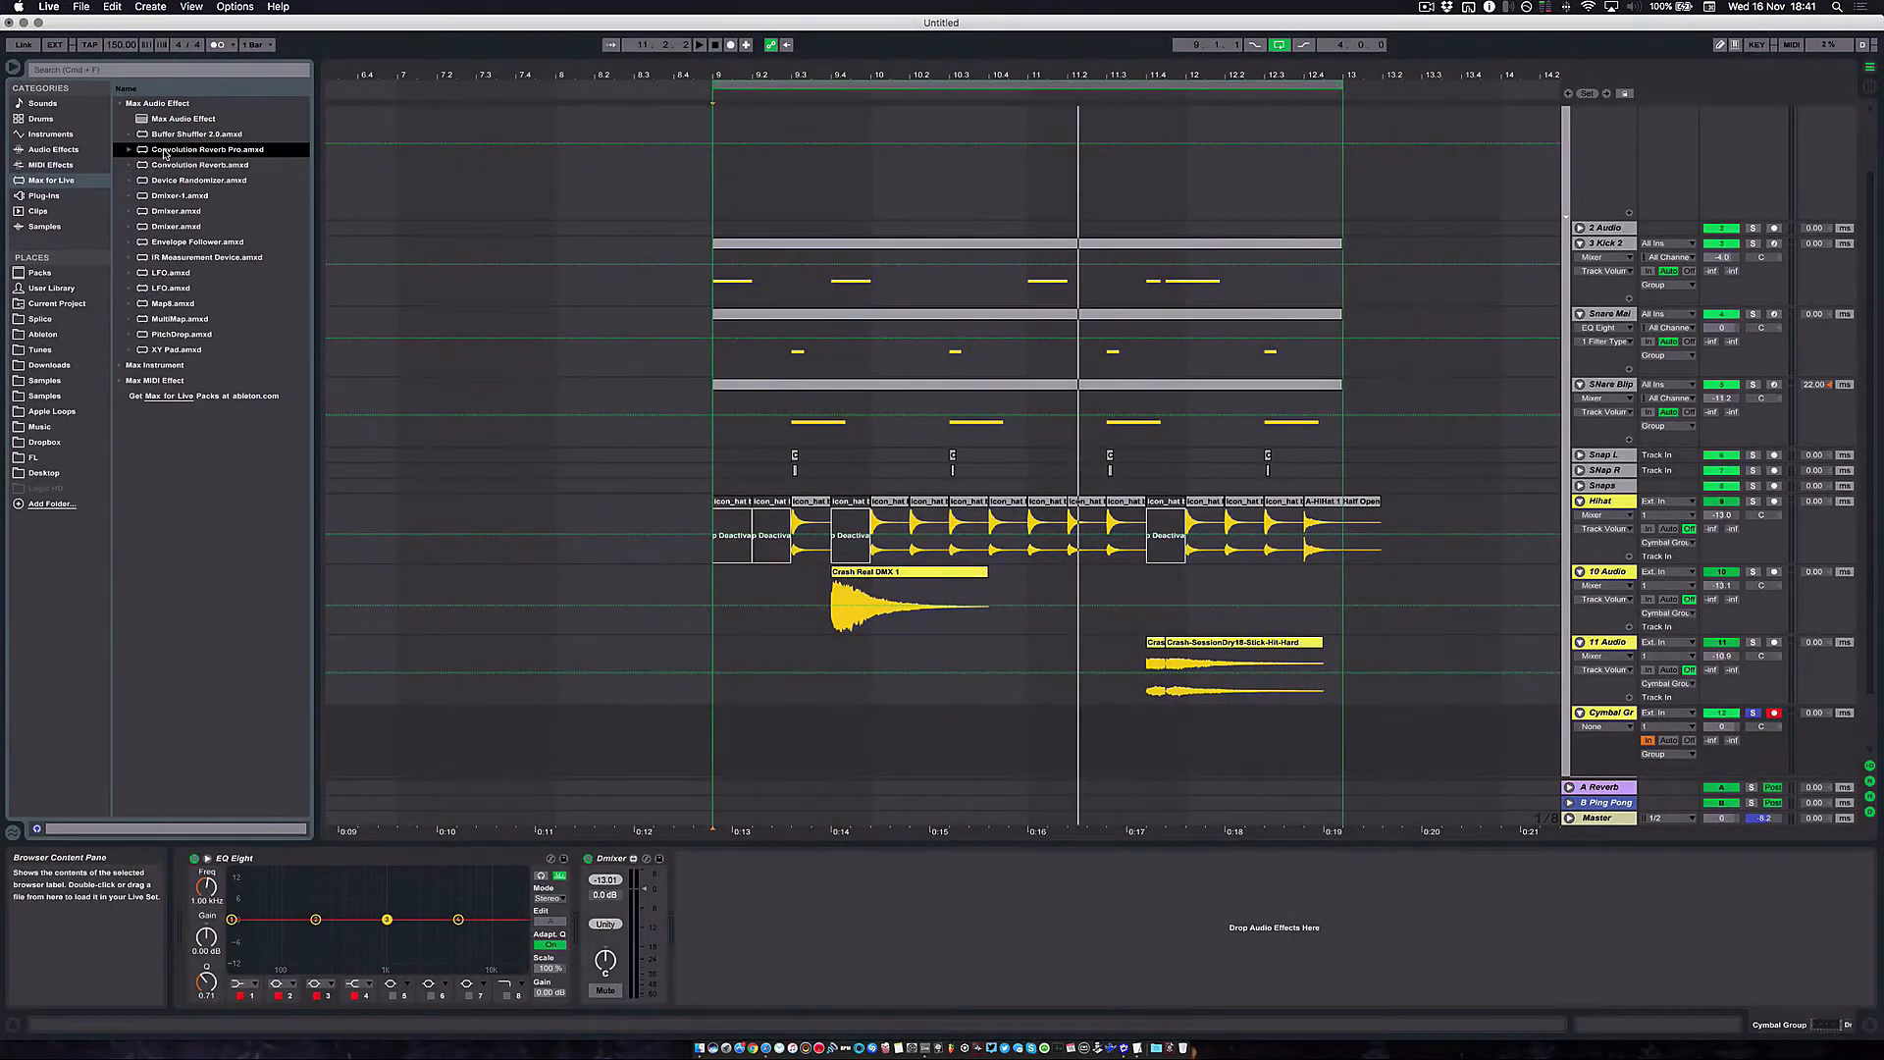
pyautogui.click(168, 213)
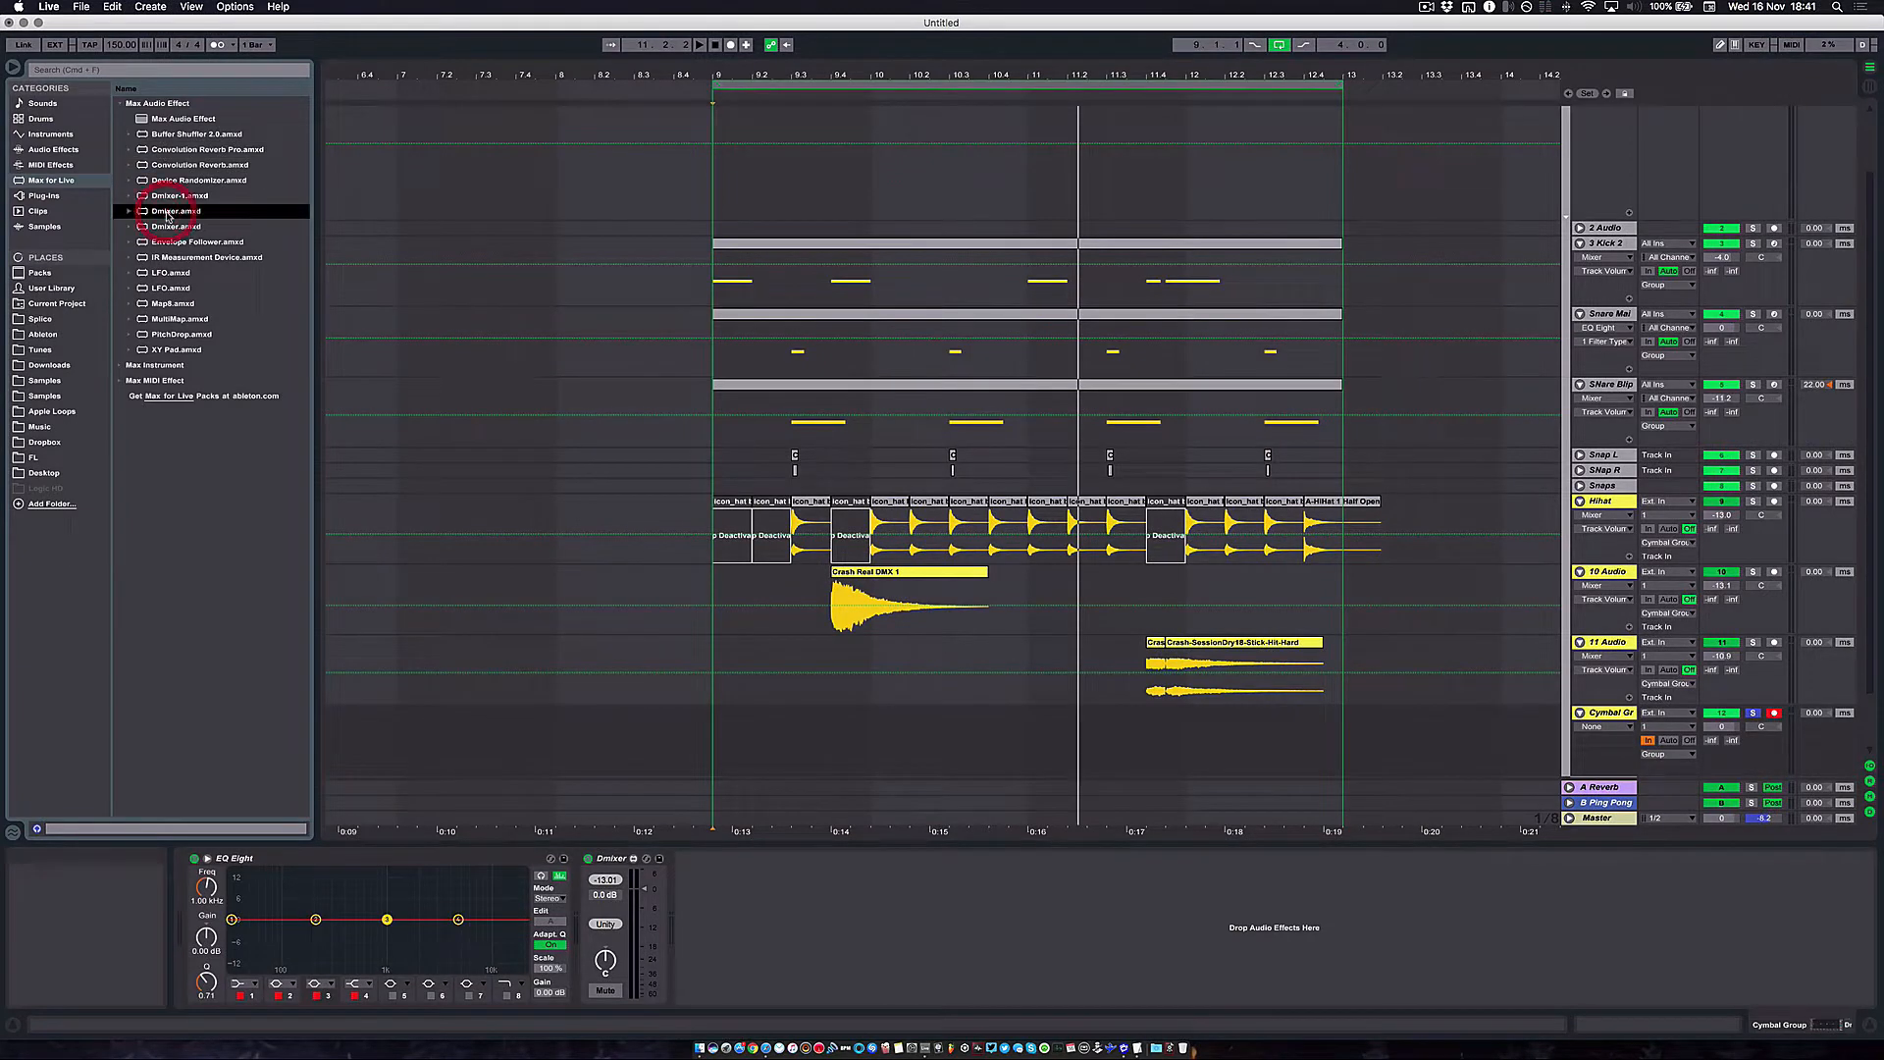
pyautogui.click(608, 860)
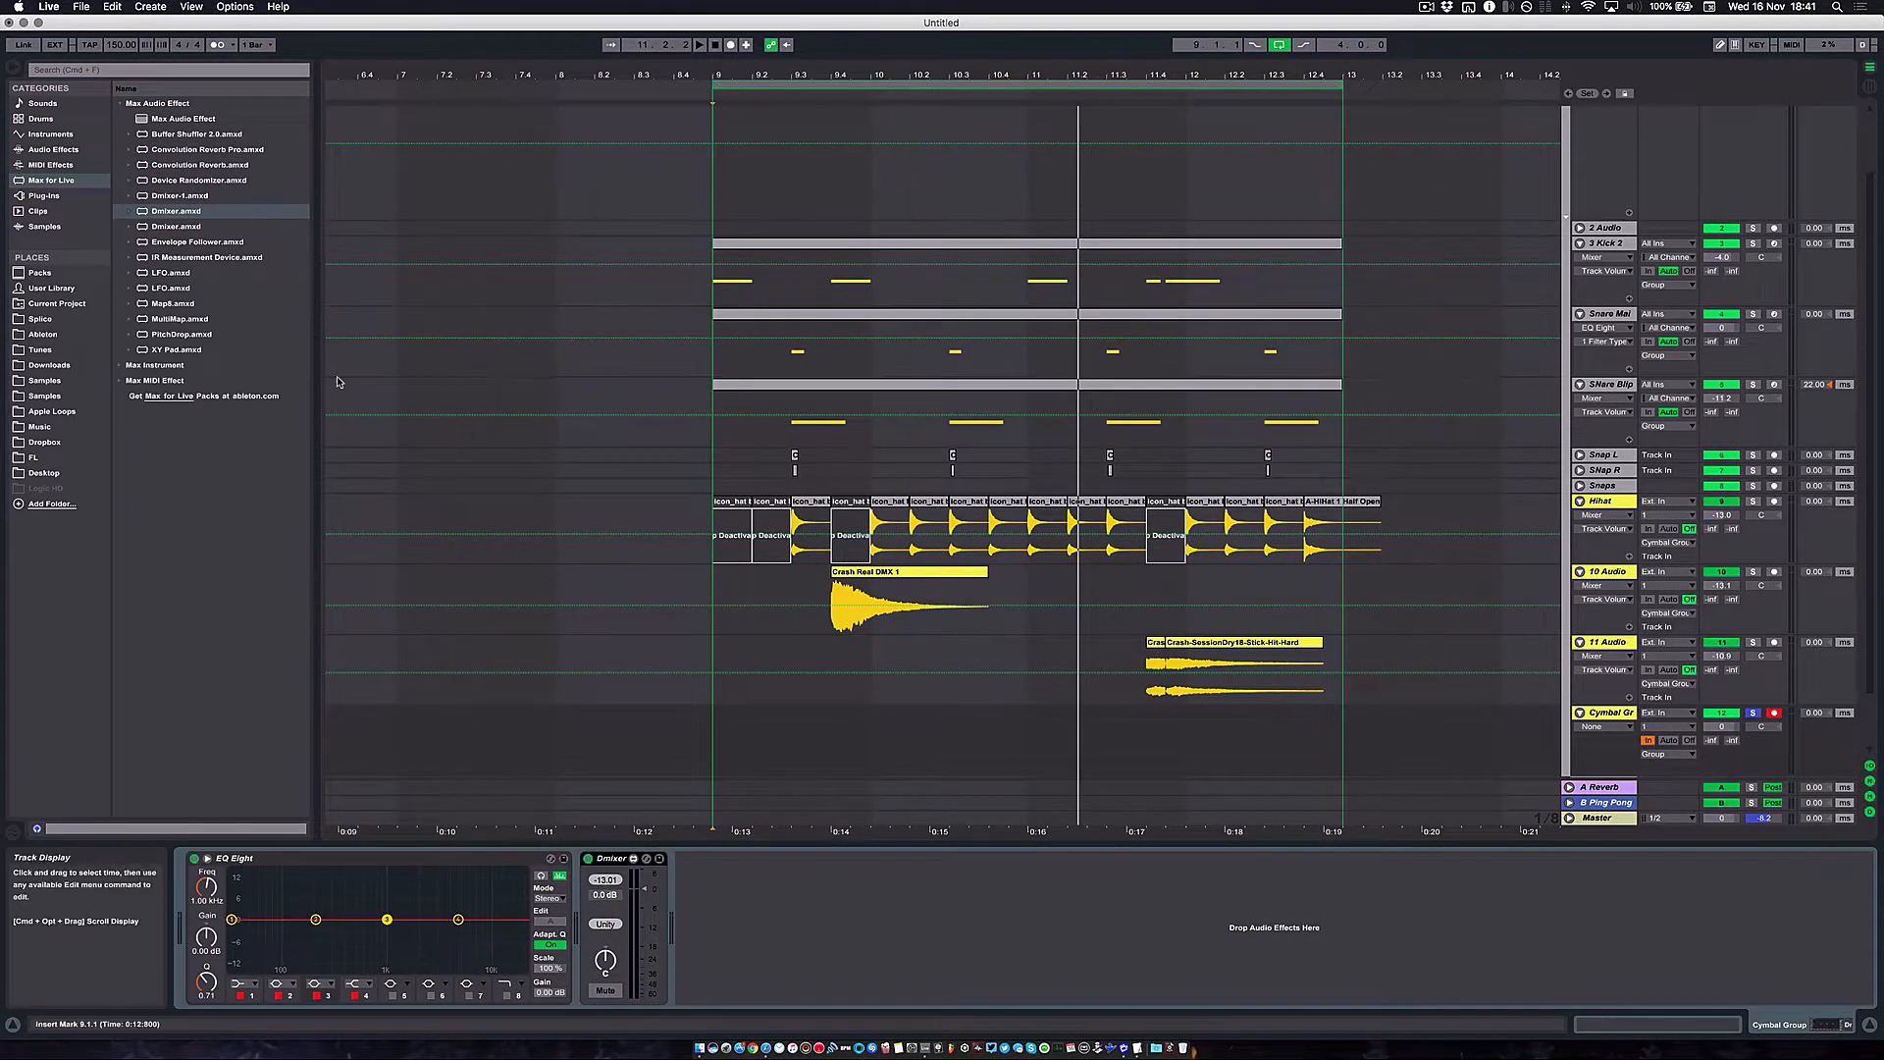
pyautogui.click(172, 212)
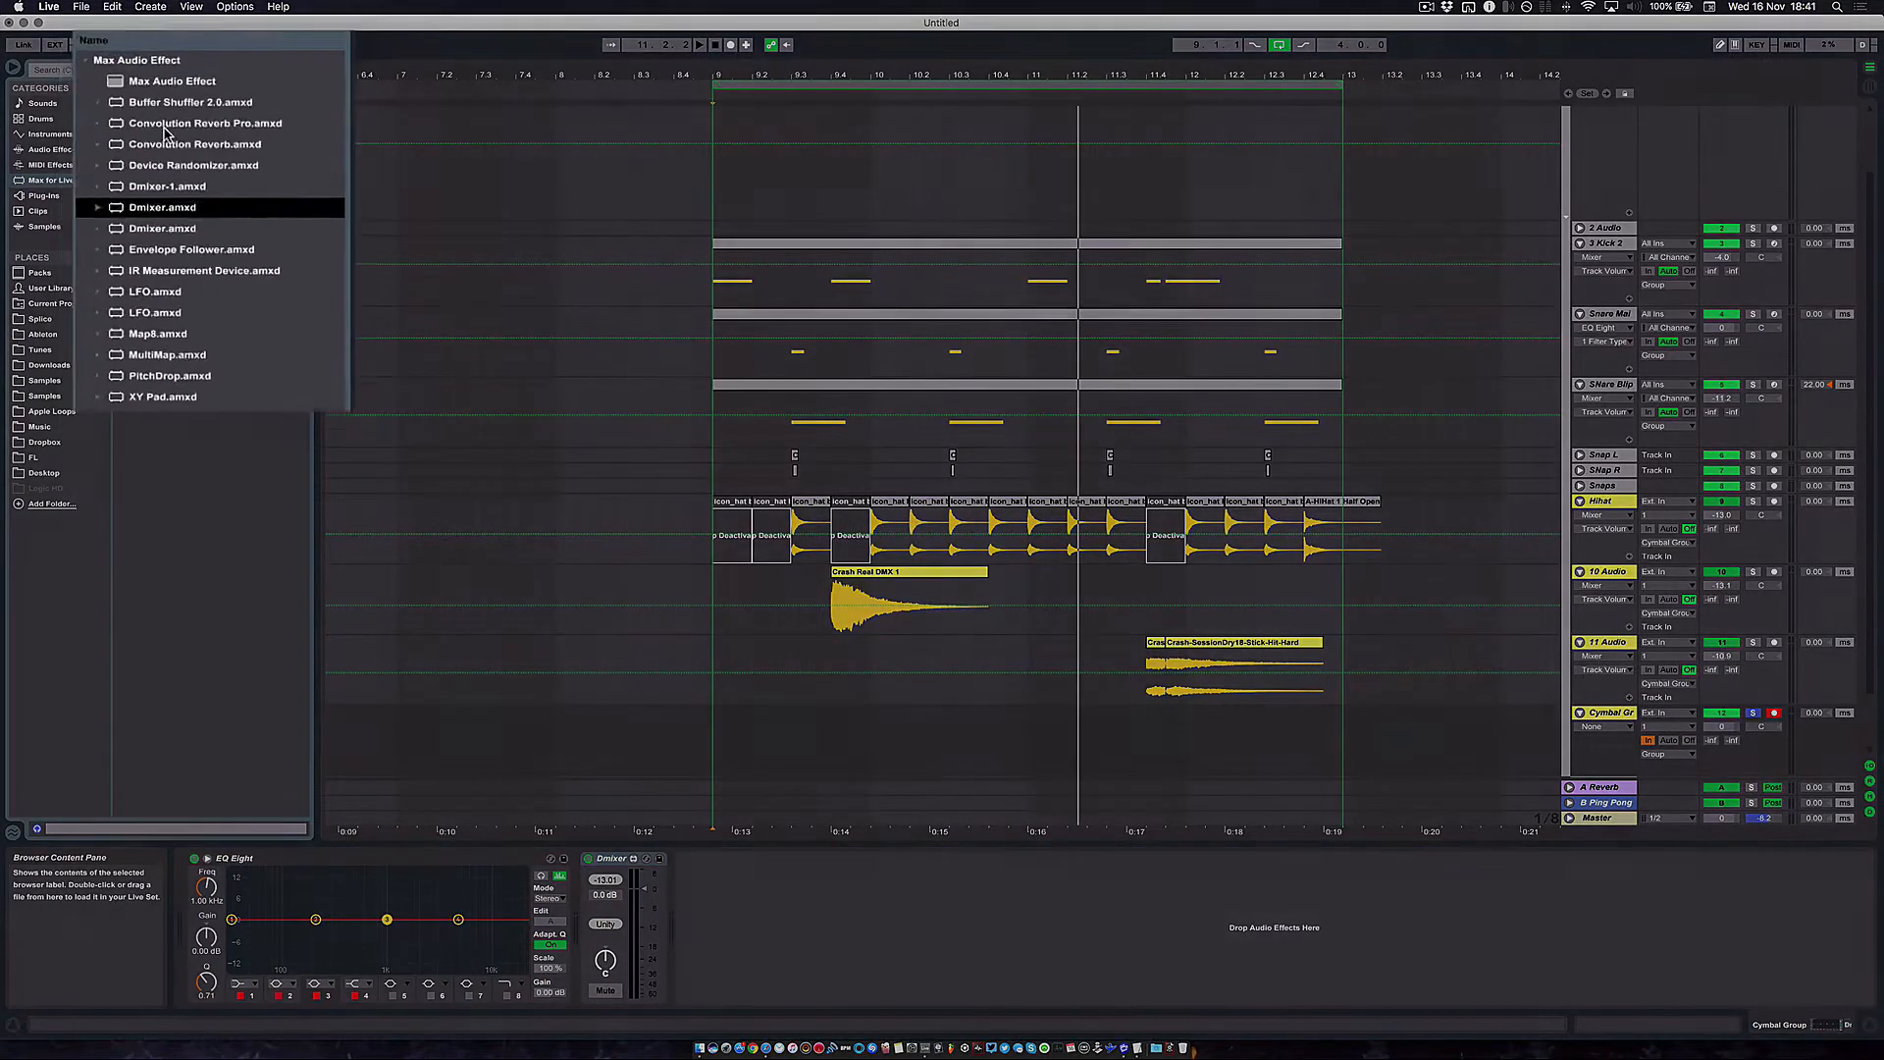
pyautogui.click(180, 164)
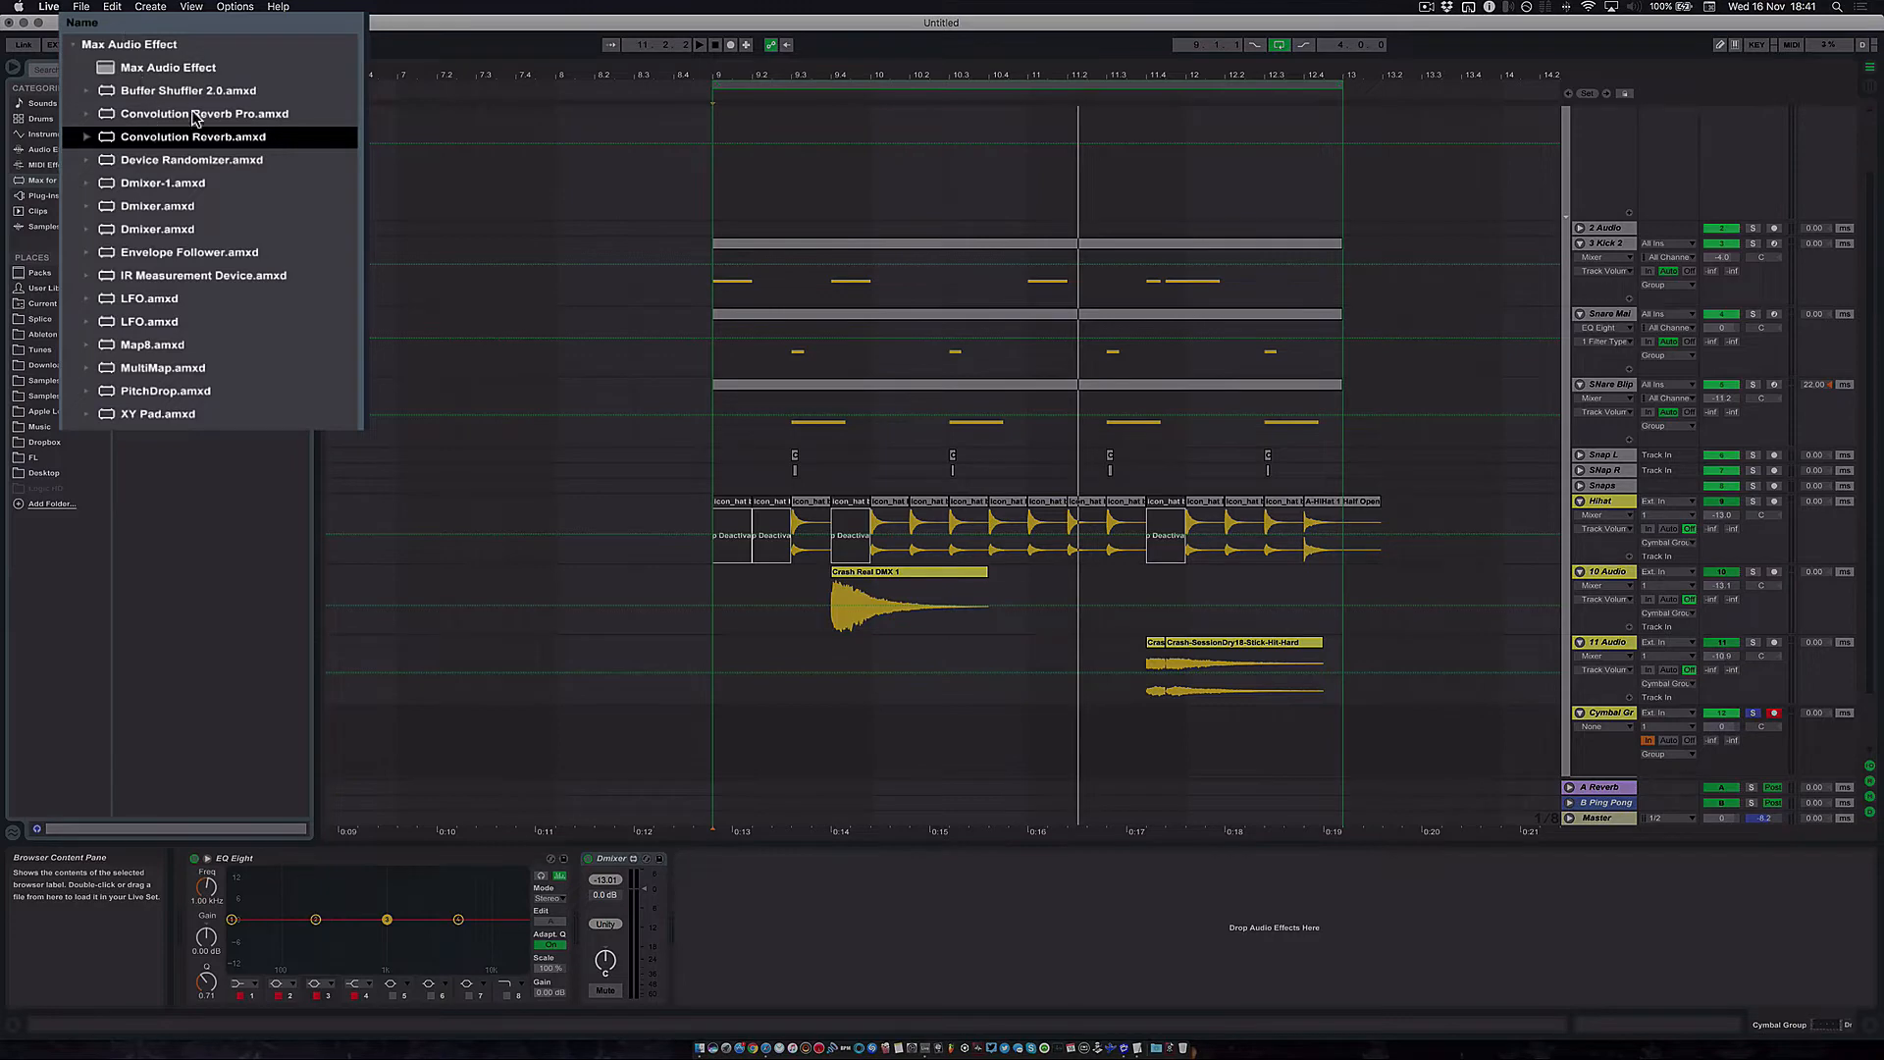
pyautogui.click(177, 149)
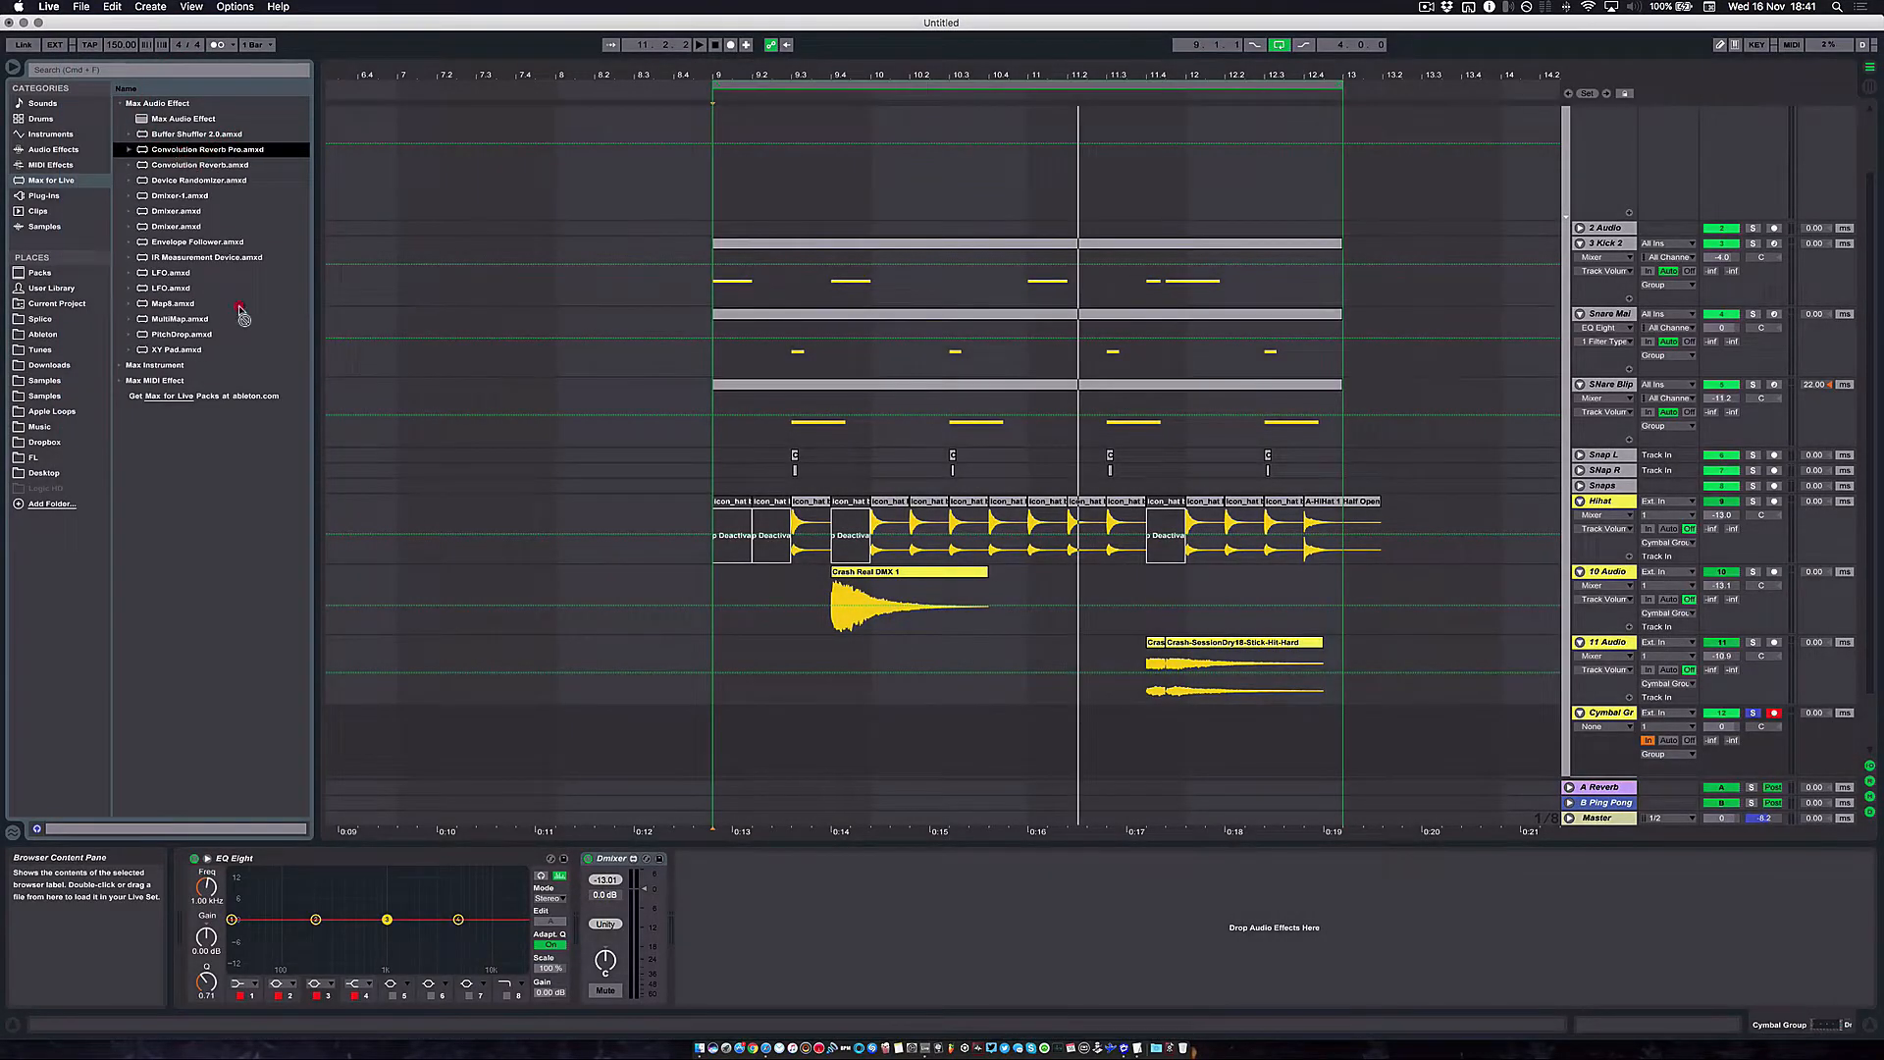
pyautogui.moveTo(294, 705); pyautogui.dragTo(250, 887)
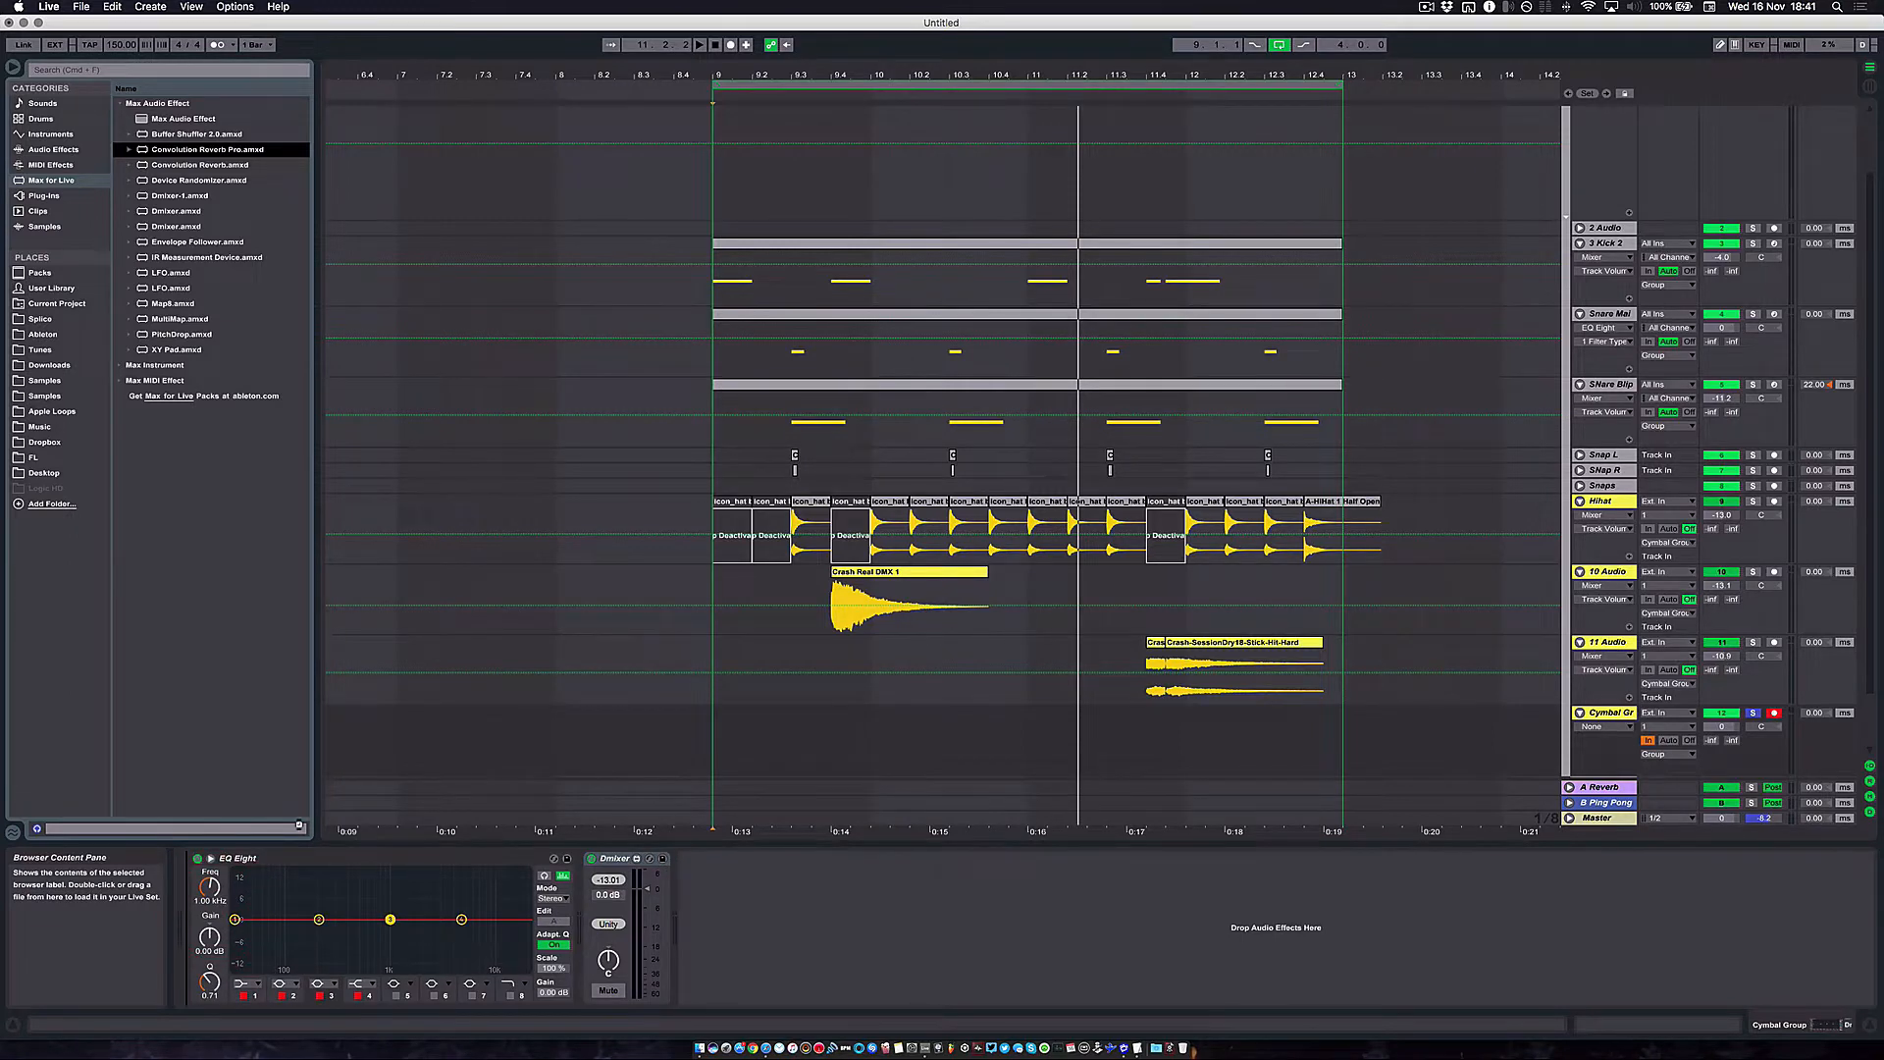
pyautogui.moveTo(231, 771); pyautogui.dragTo(240, 883)
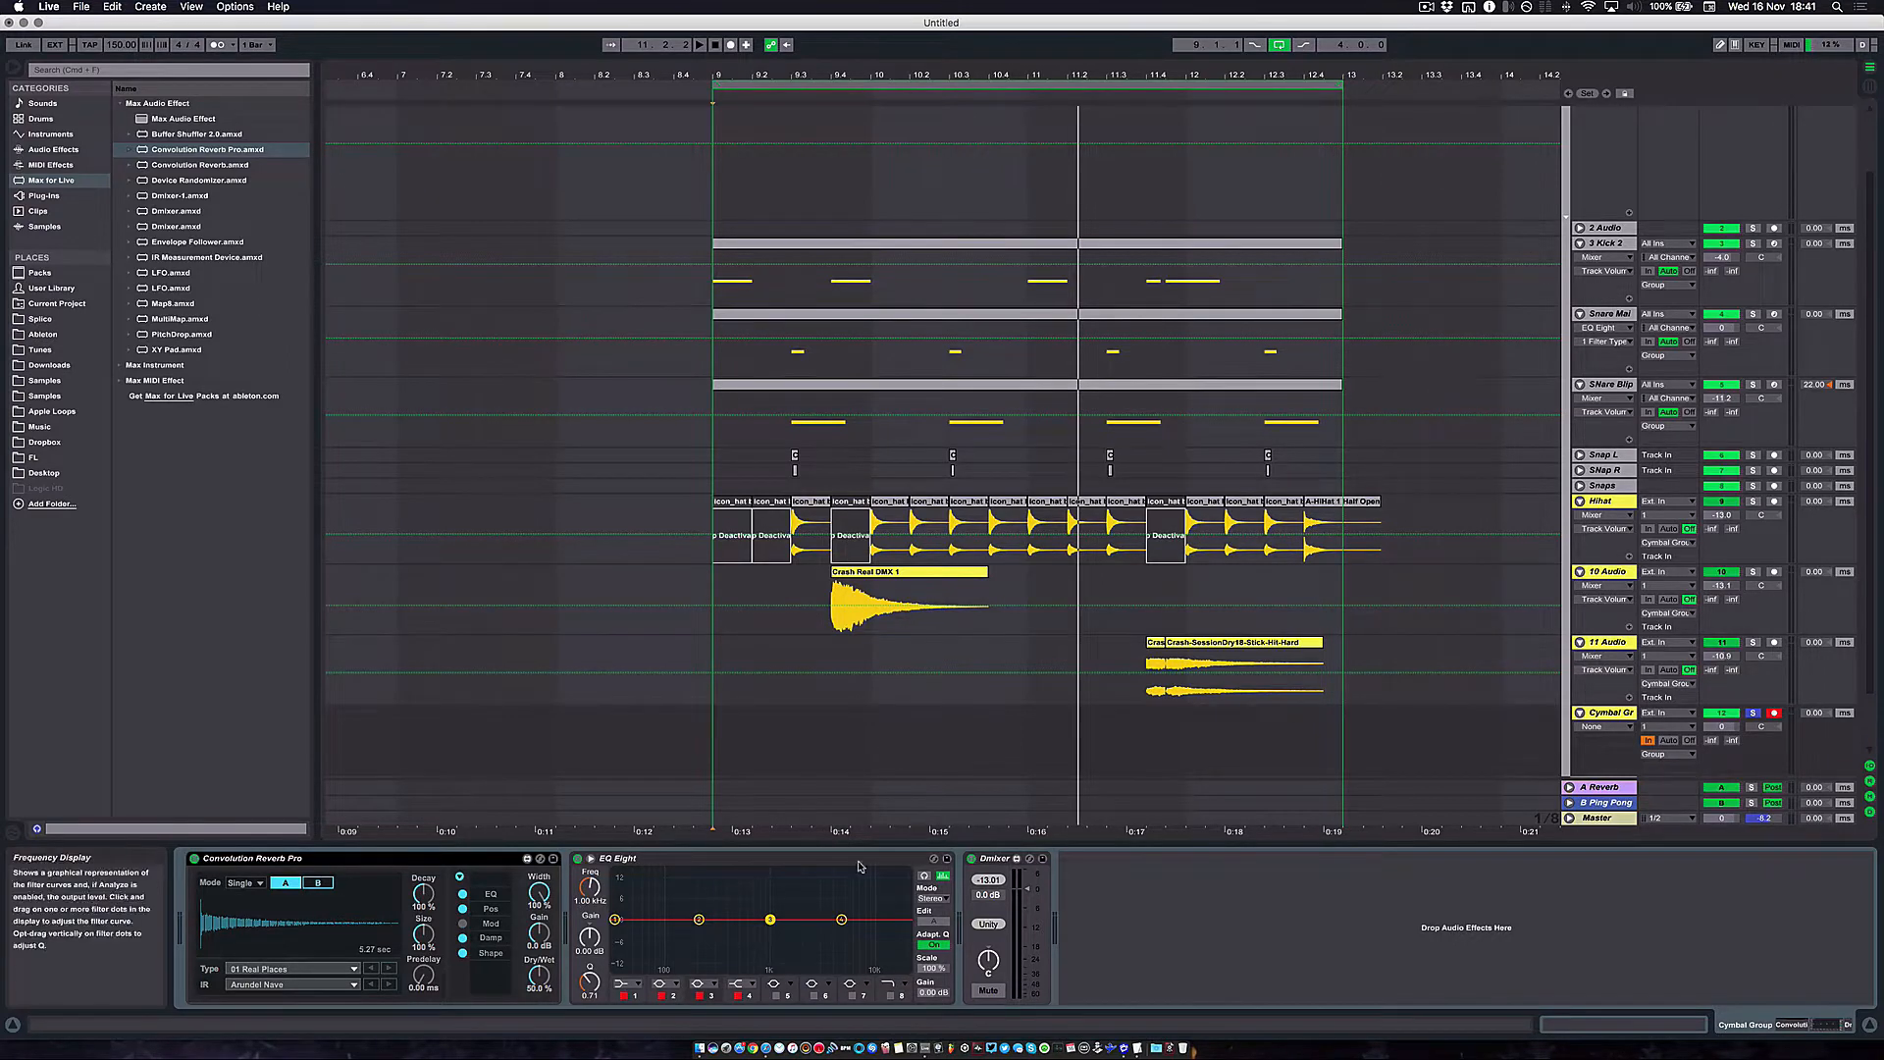
# Set the convolution reverb's type to 04 Made for Drums and its impulse response to Drum Booth Real
pyautogui.click(1611, 712)
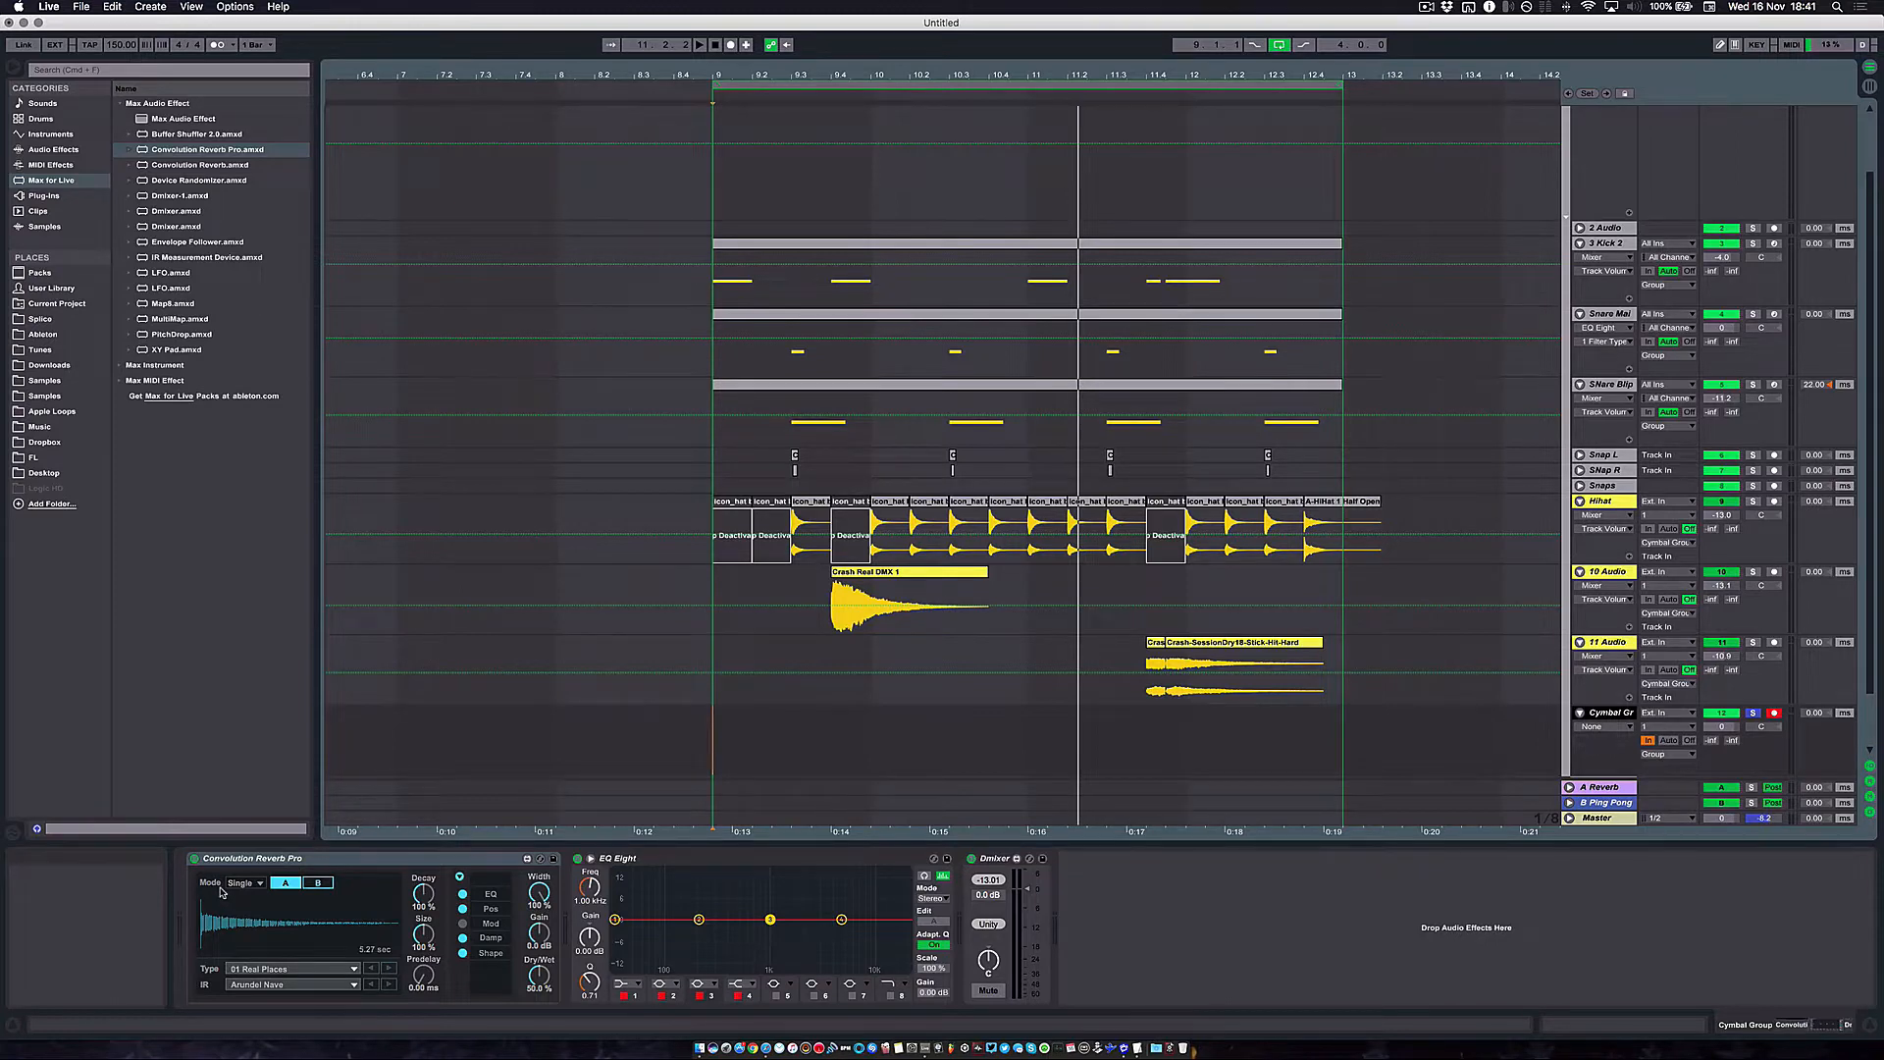
pyautogui.click(305, 966)
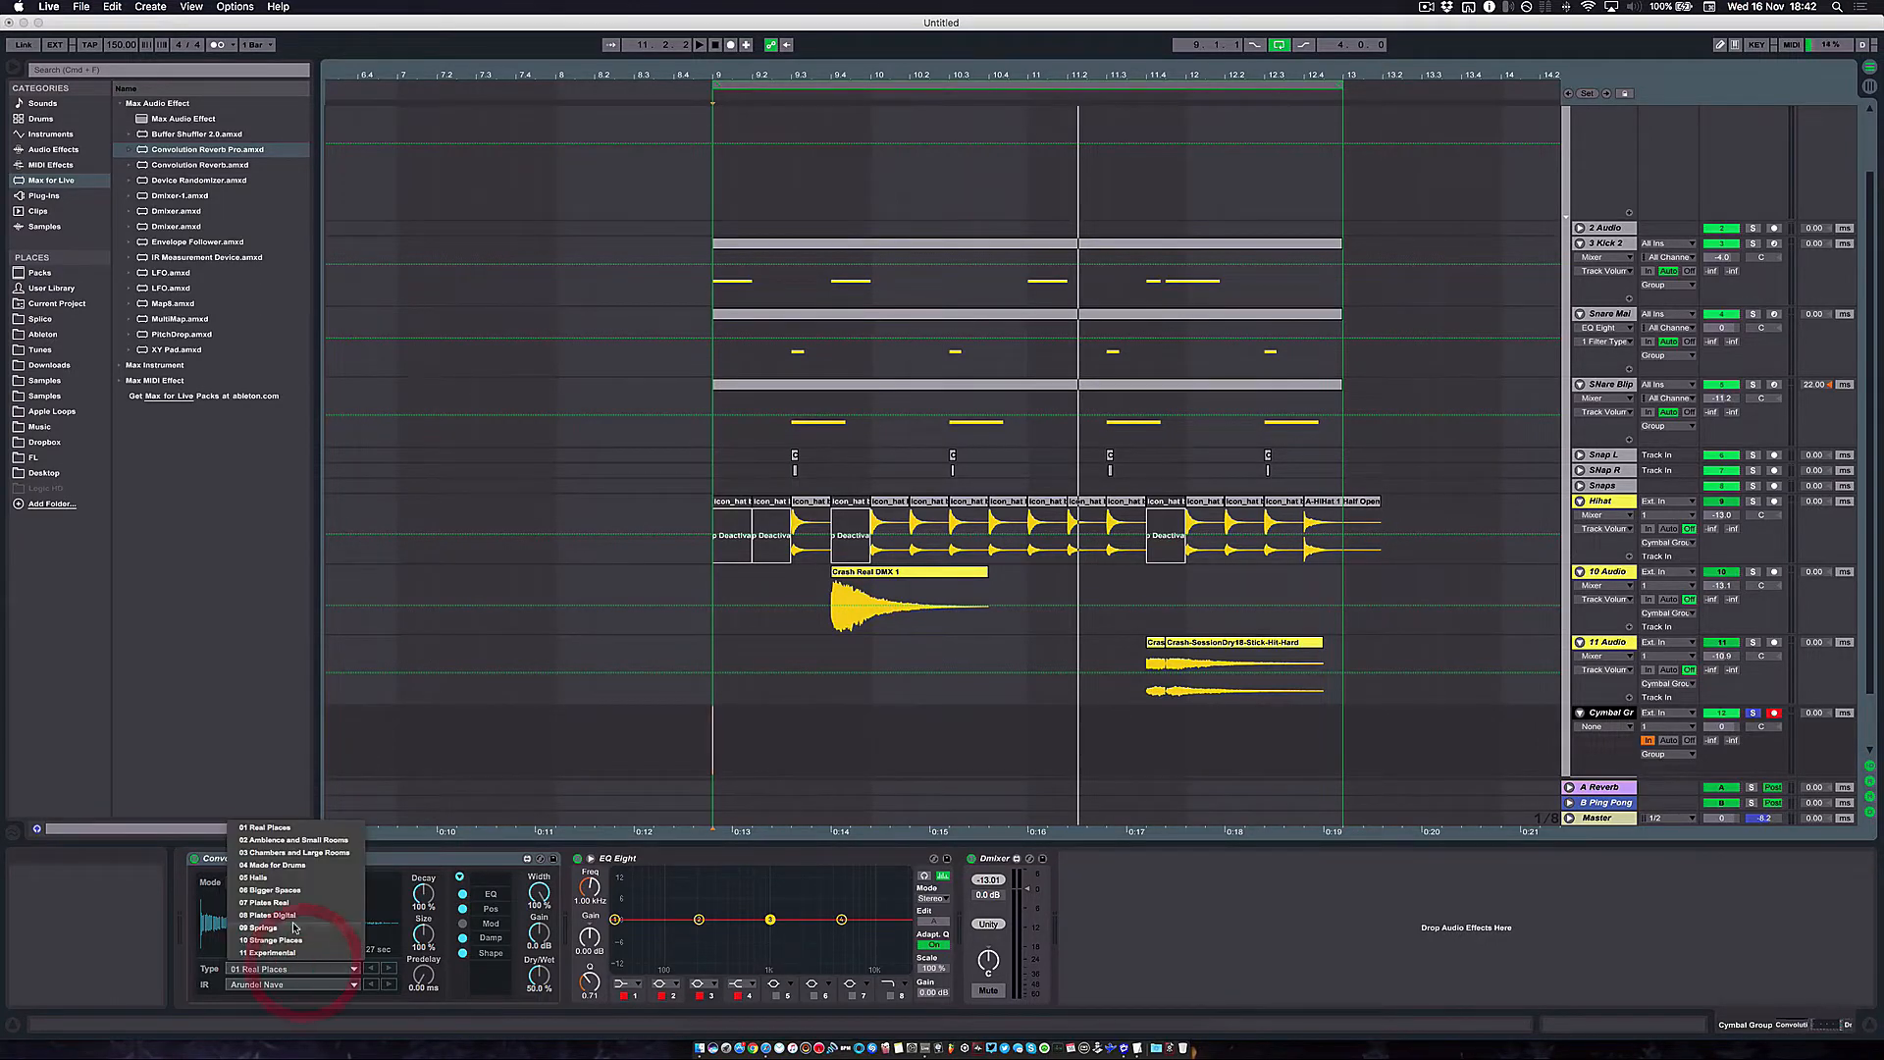
pyautogui.click(280, 866)
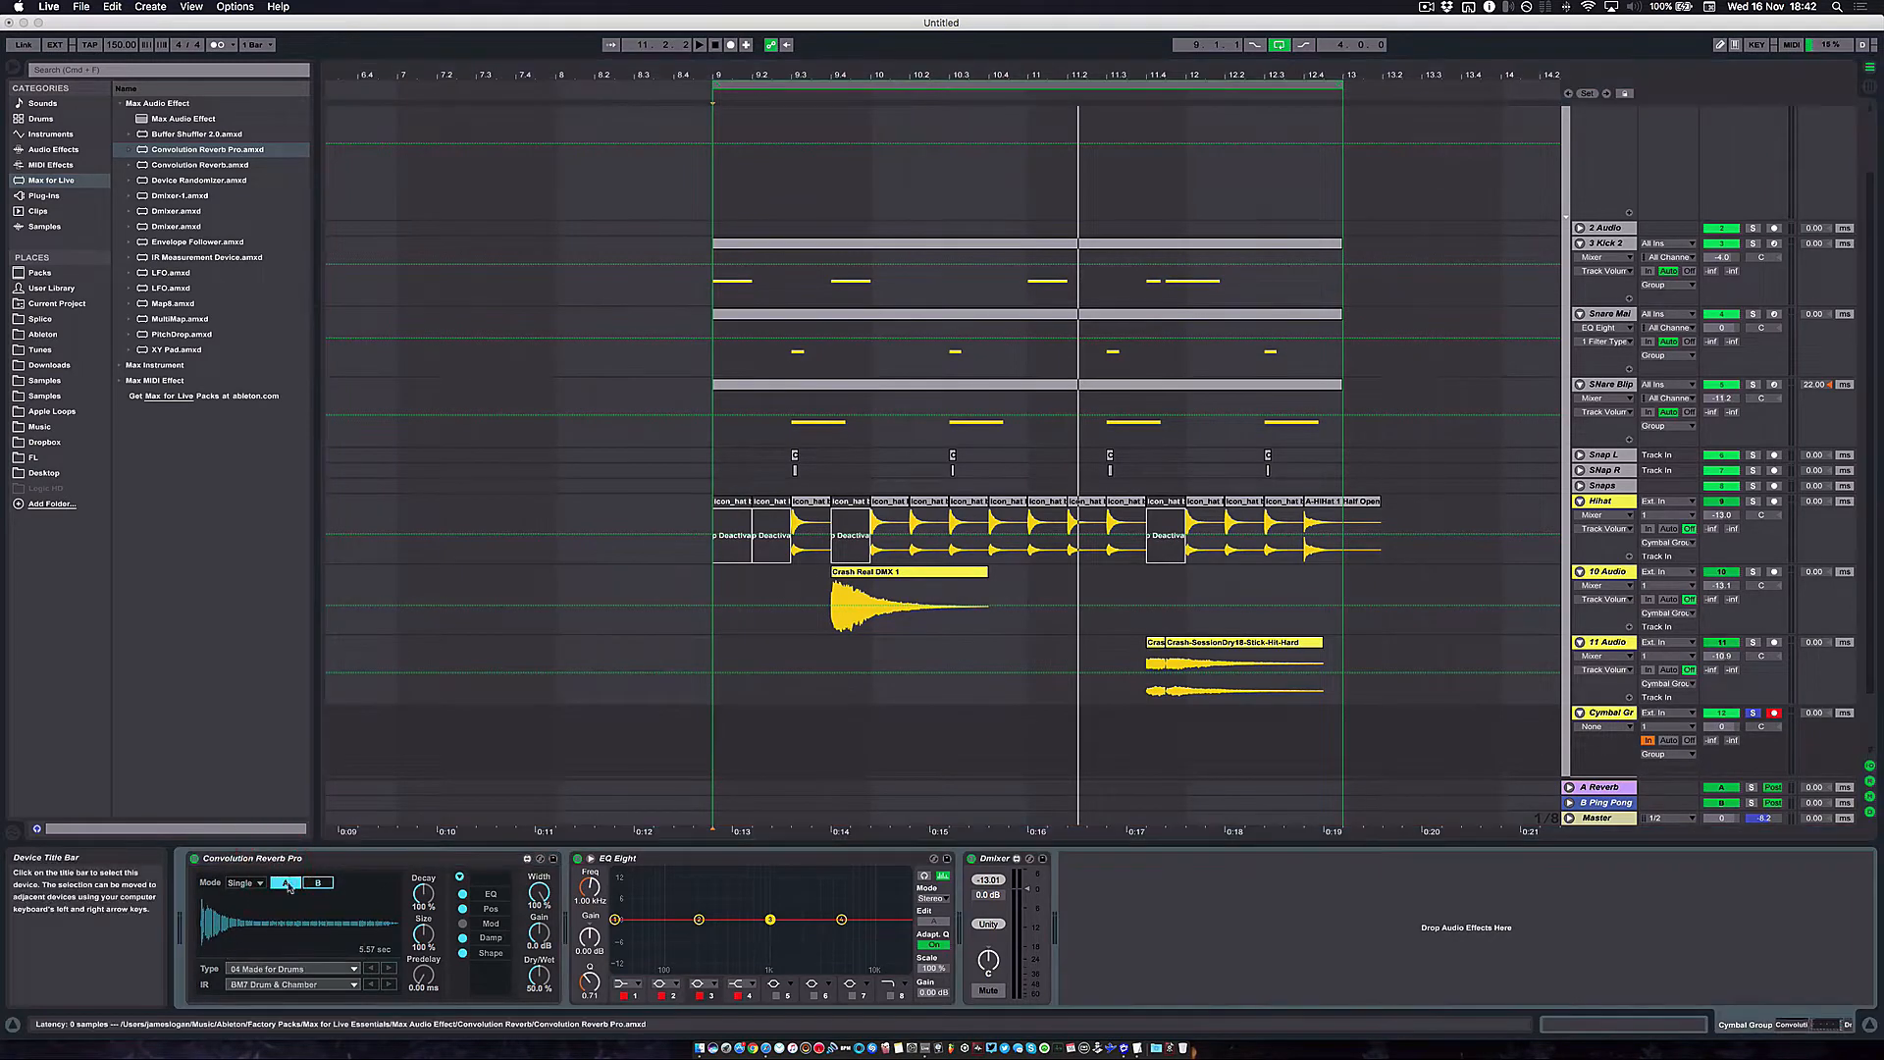
pyautogui.click(310, 984)
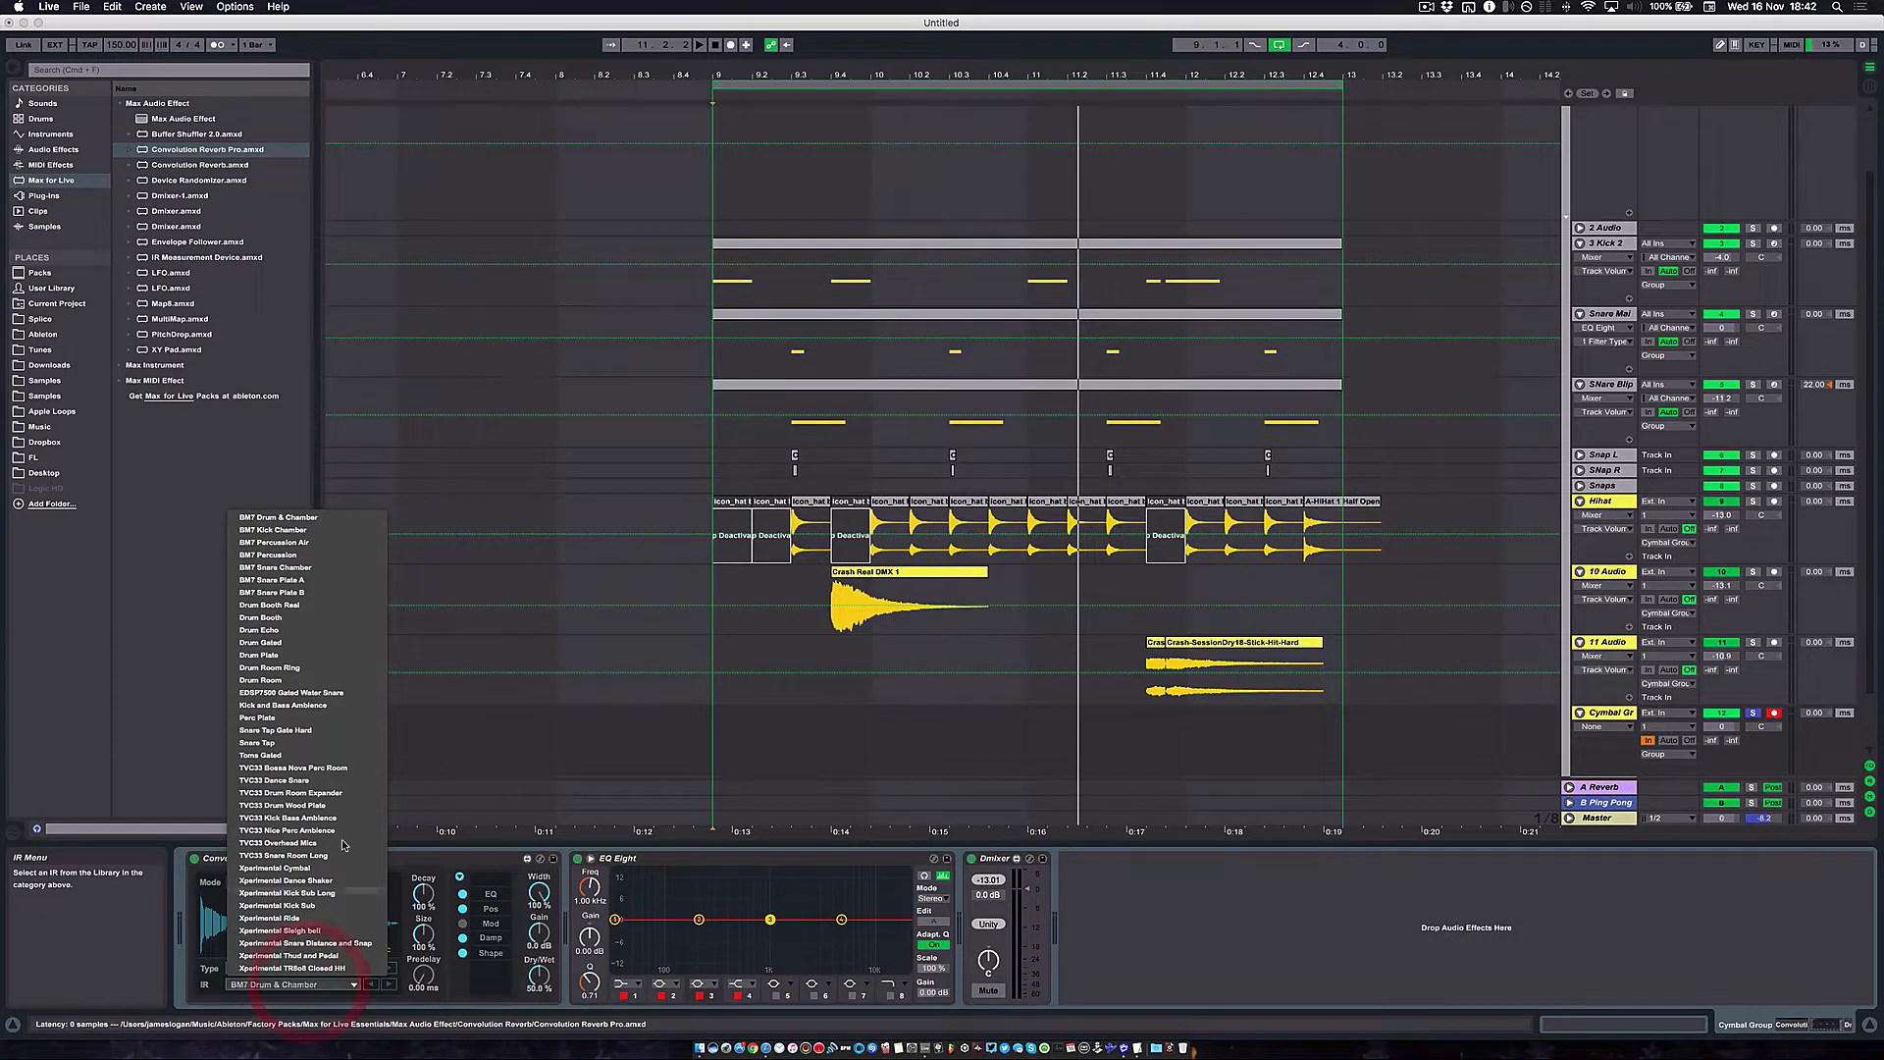
pyautogui.click(297, 613)
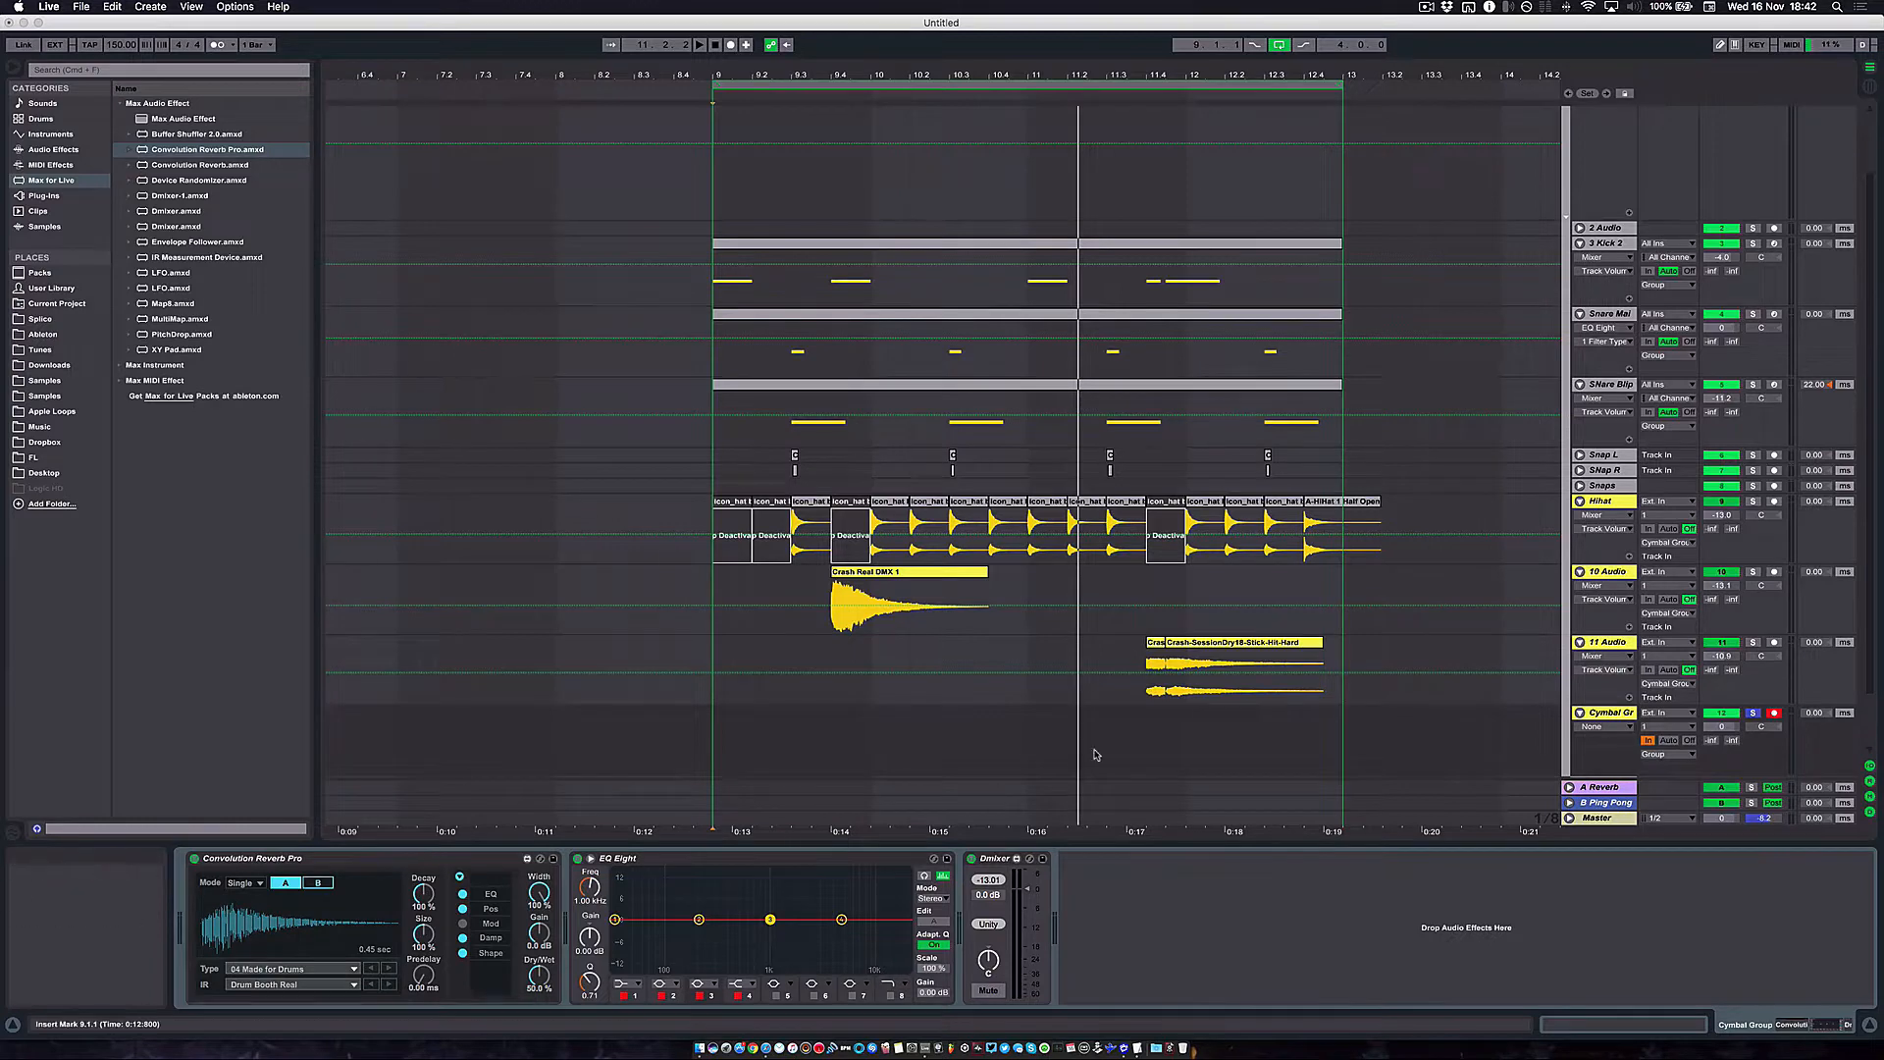
# Play the loop to audition the Drum Booth Real reverb on the cymbals, folding and unfolding the reverb device
pyautogui.press('space')
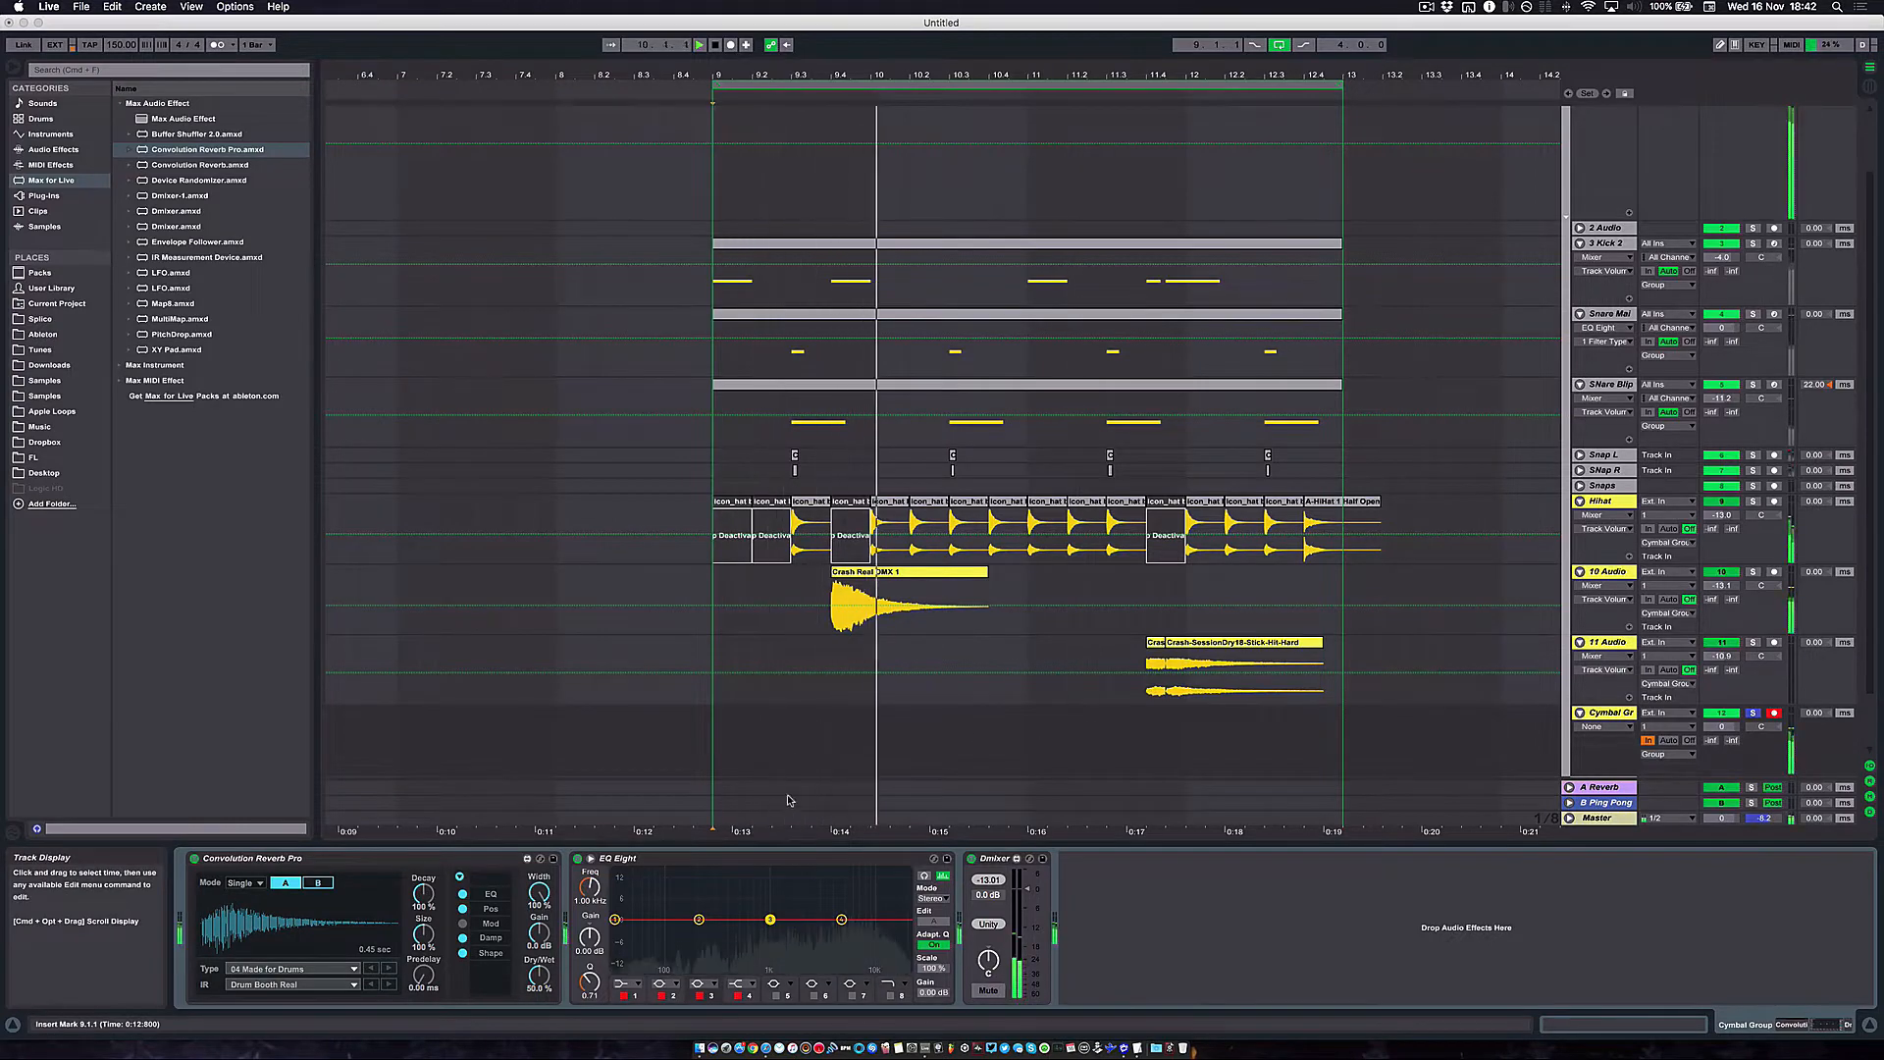
pyautogui.doubleClick(464, 865)
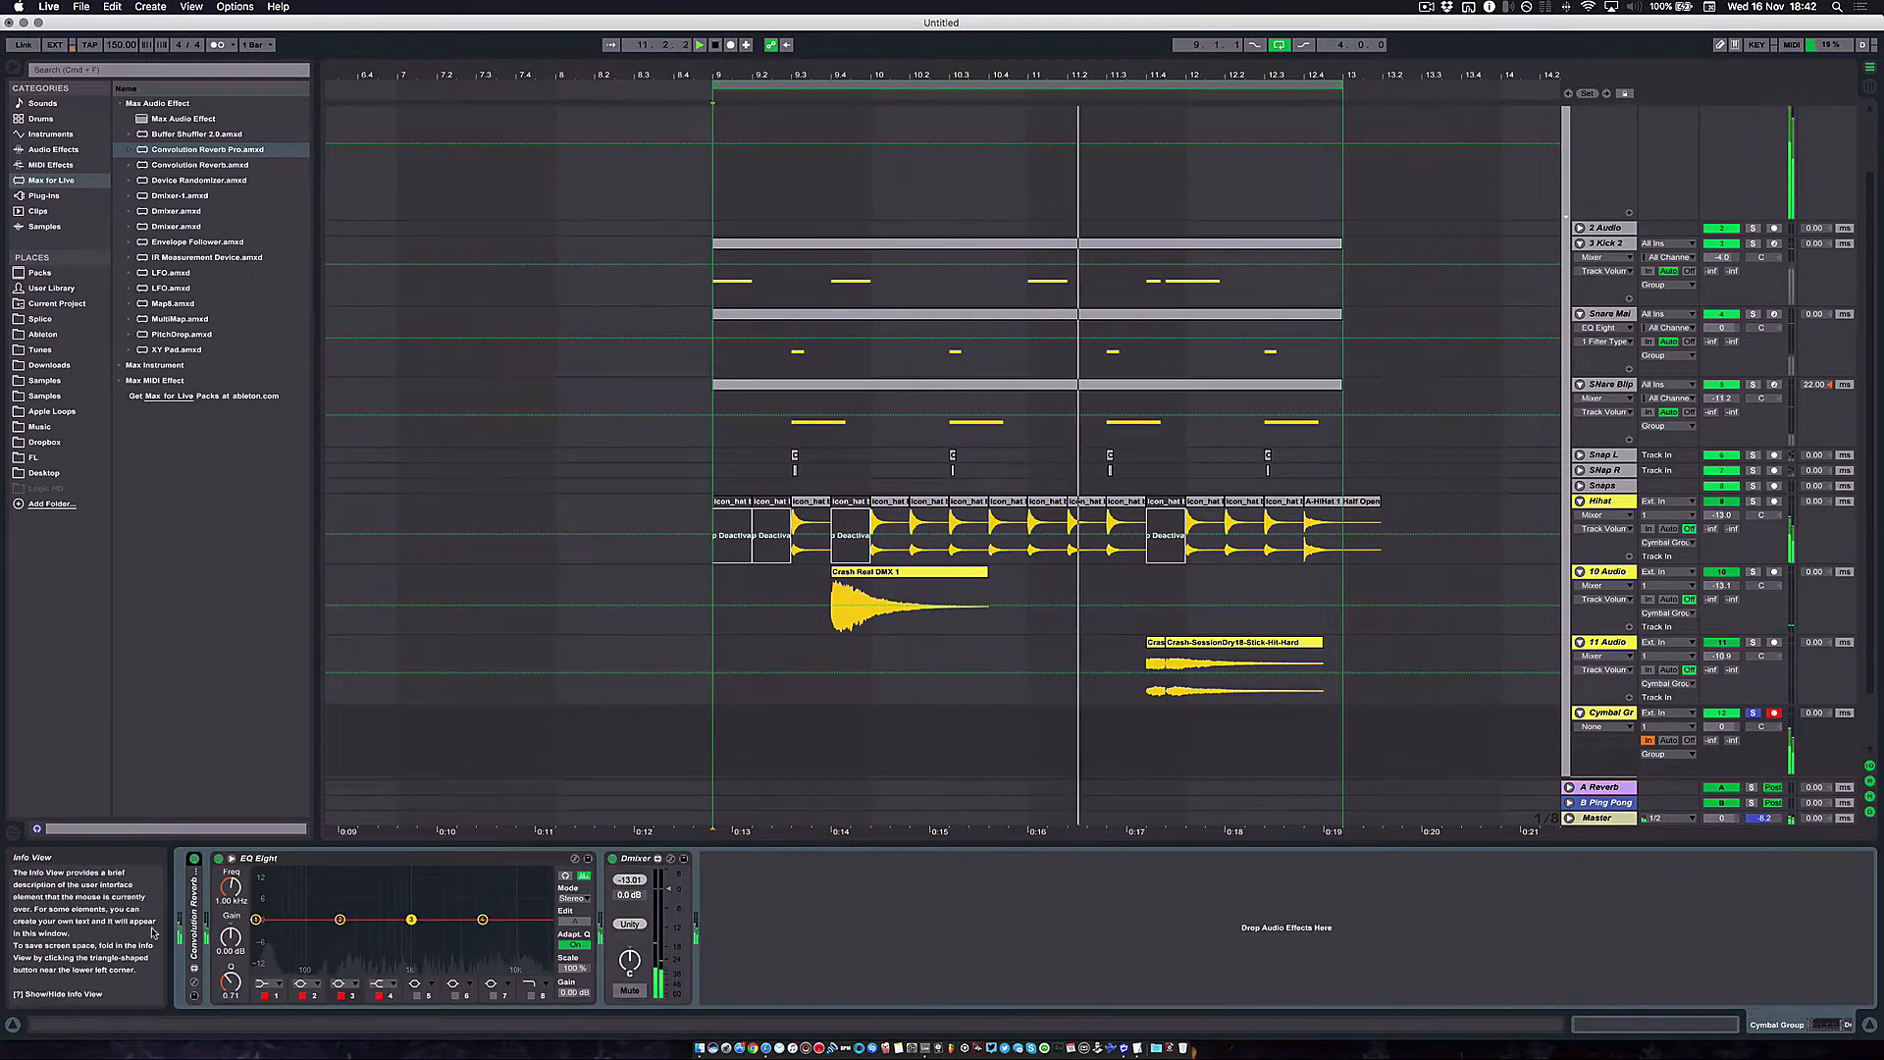
pyautogui.doubleClick(192, 908)
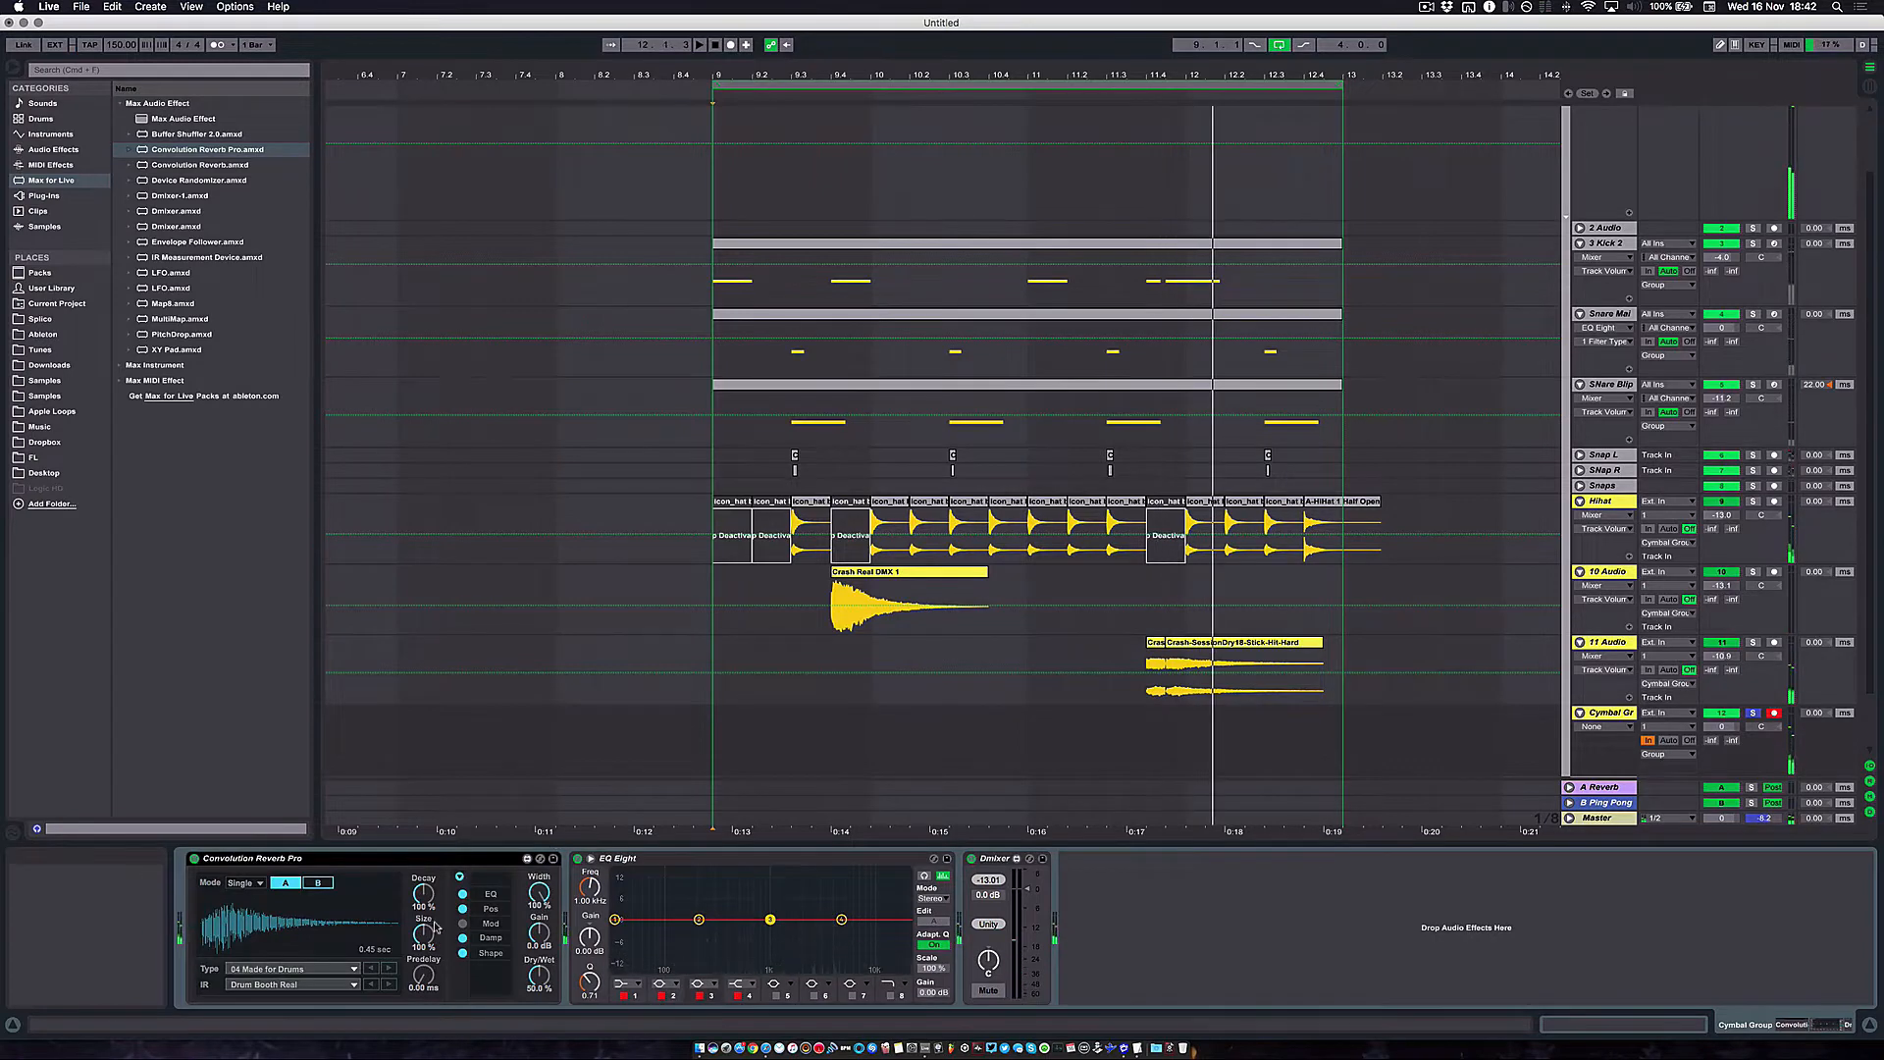
# Cut the lows in the reverb's EQ with band 1 at about 743 Hz and -17 dB, and lower Dry/Wet to about 25%
pyautogui.click(491, 894)
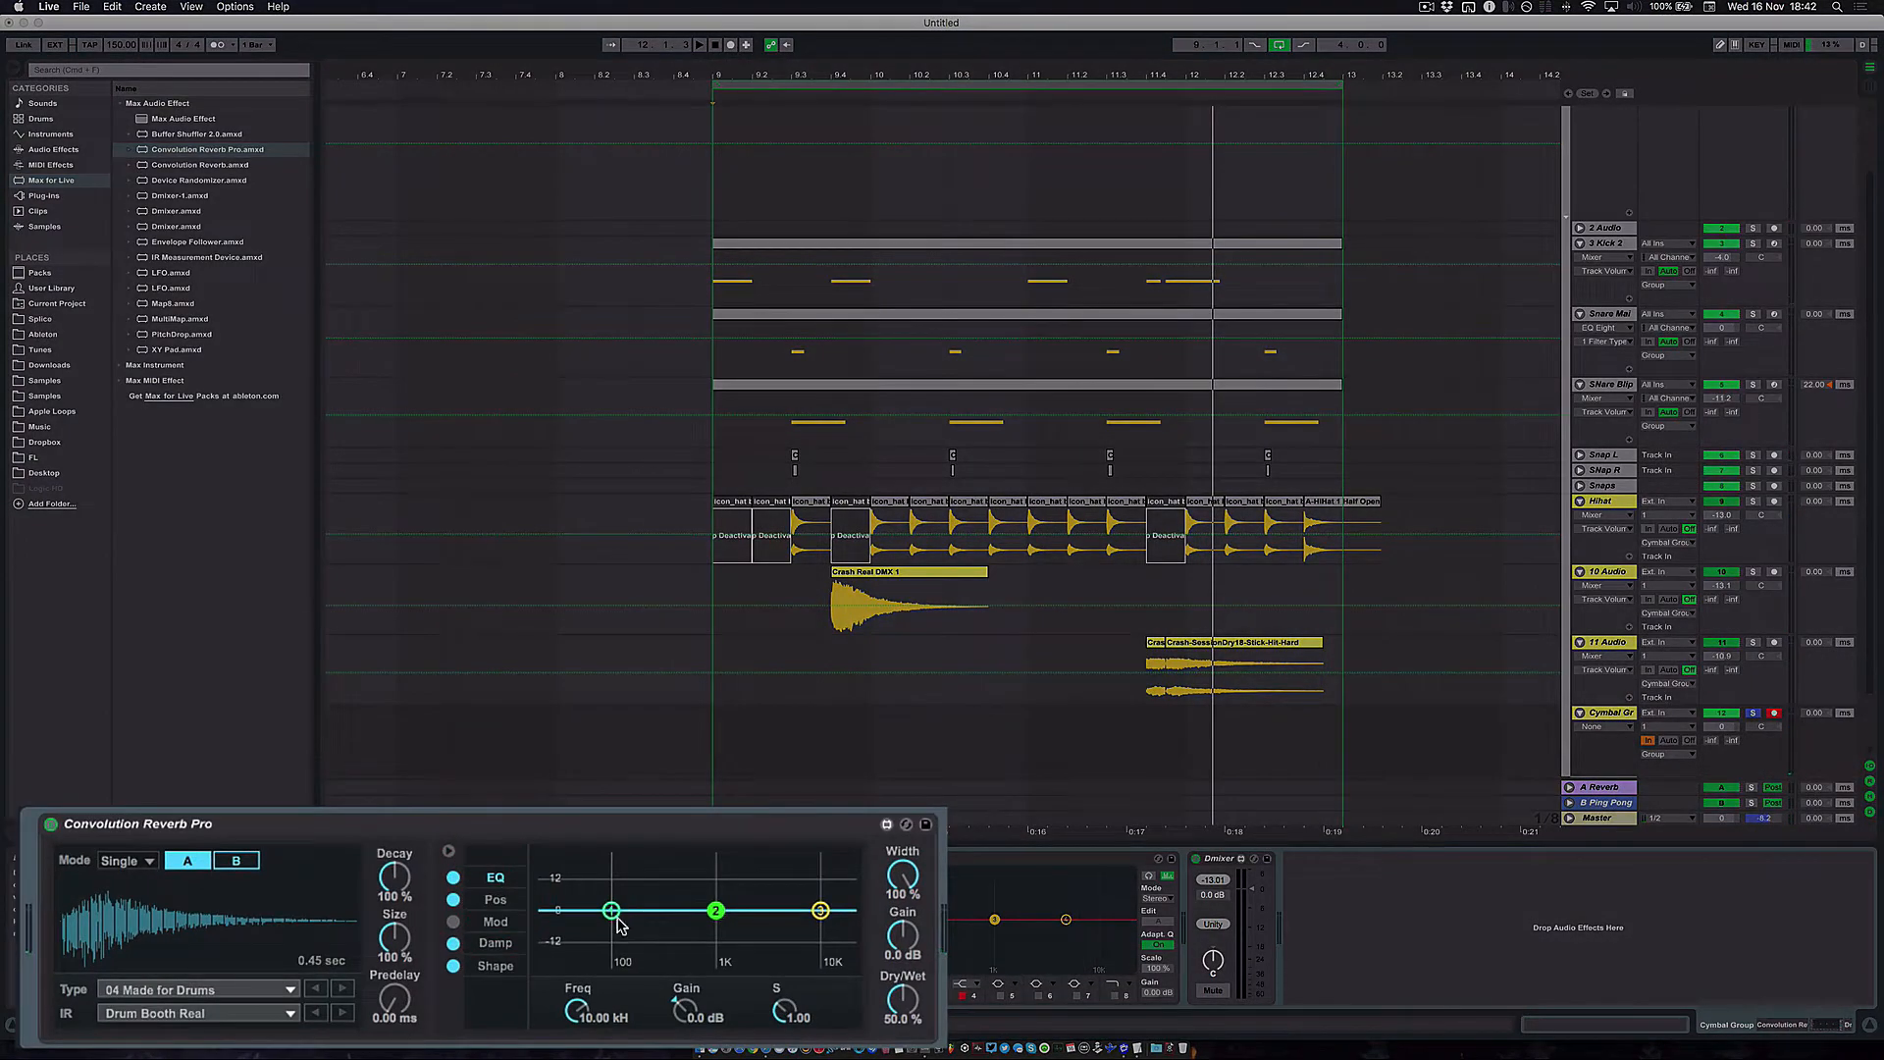
pyautogui.moveTo(618, 924); pyautogui.dragTo(634, 939)
pyautogui.moveTo(902, 1000)
pyautogui.mouseDown()
pyautogui.moveTo(902, 1028)
pyautogui.moveTo(900, 962)
pyautogui.mouseUp()
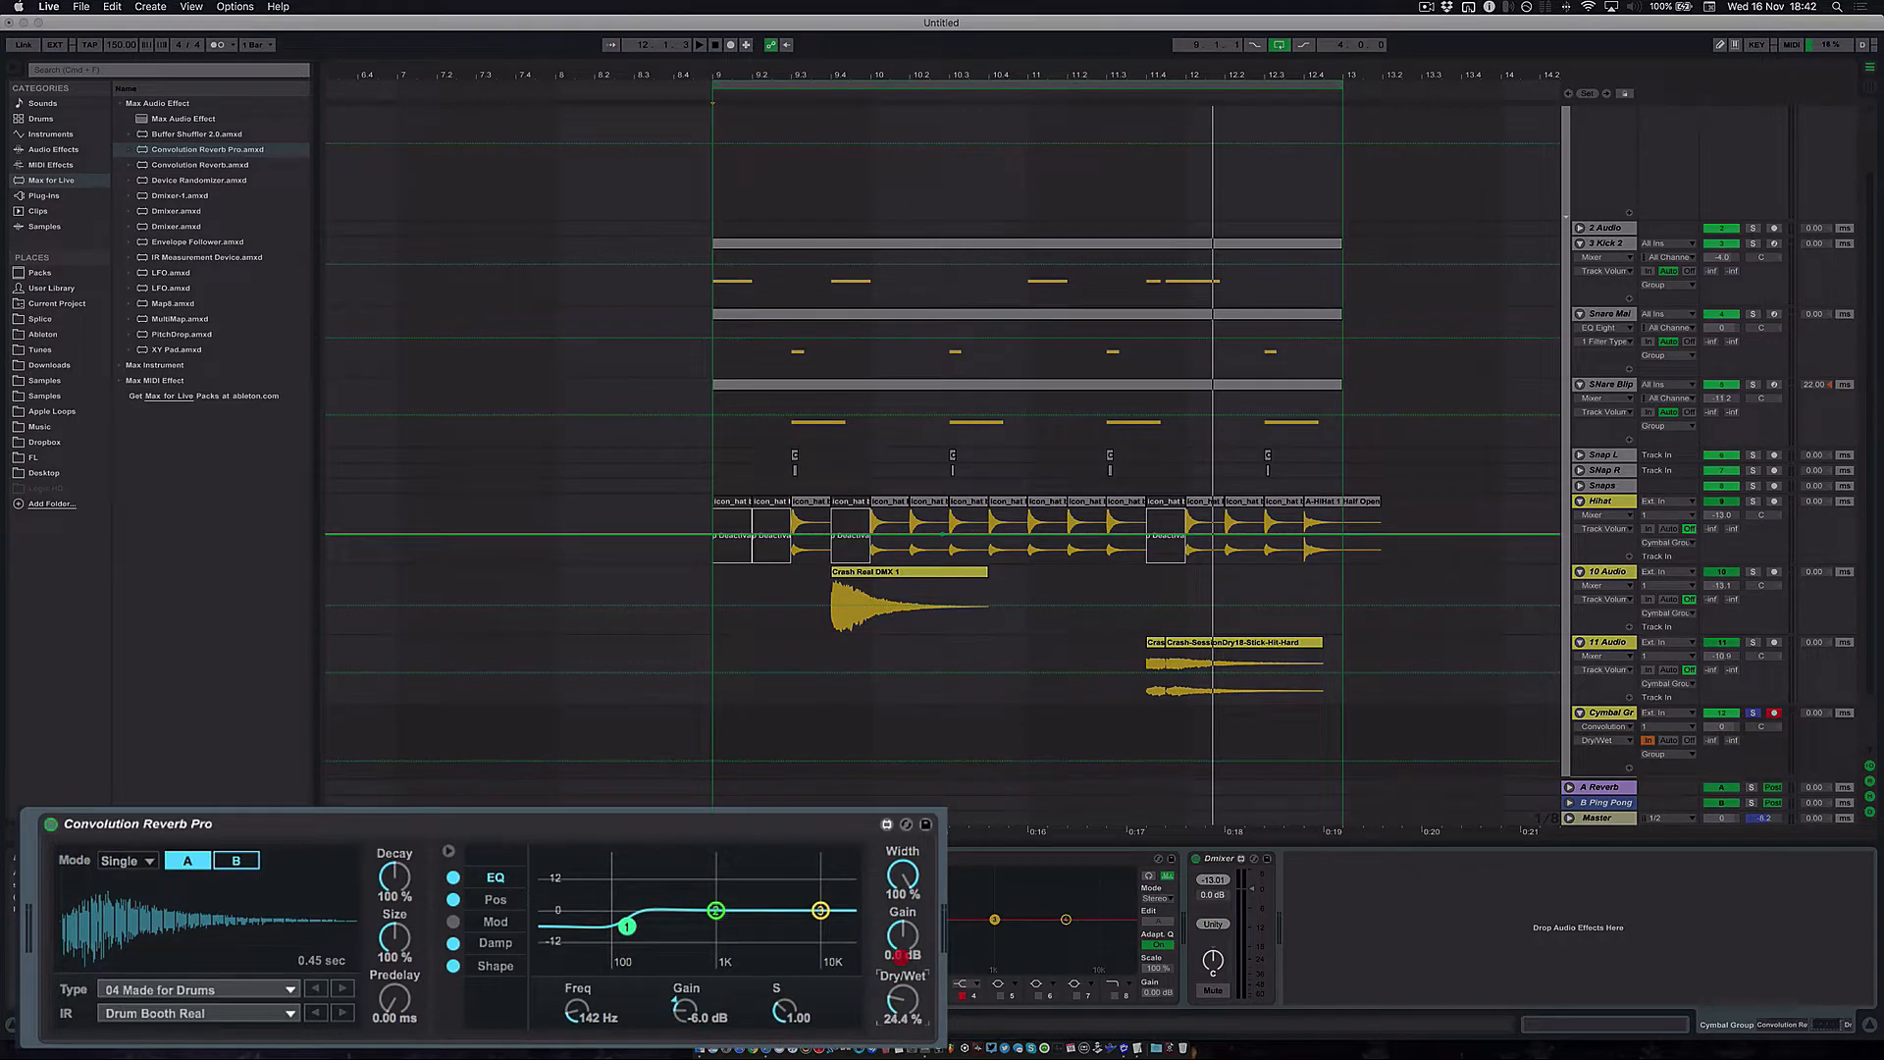
pyautogui.press('space')
pyautogui.moveTo(626, 925); pyautogui.dragTo(702, 955)
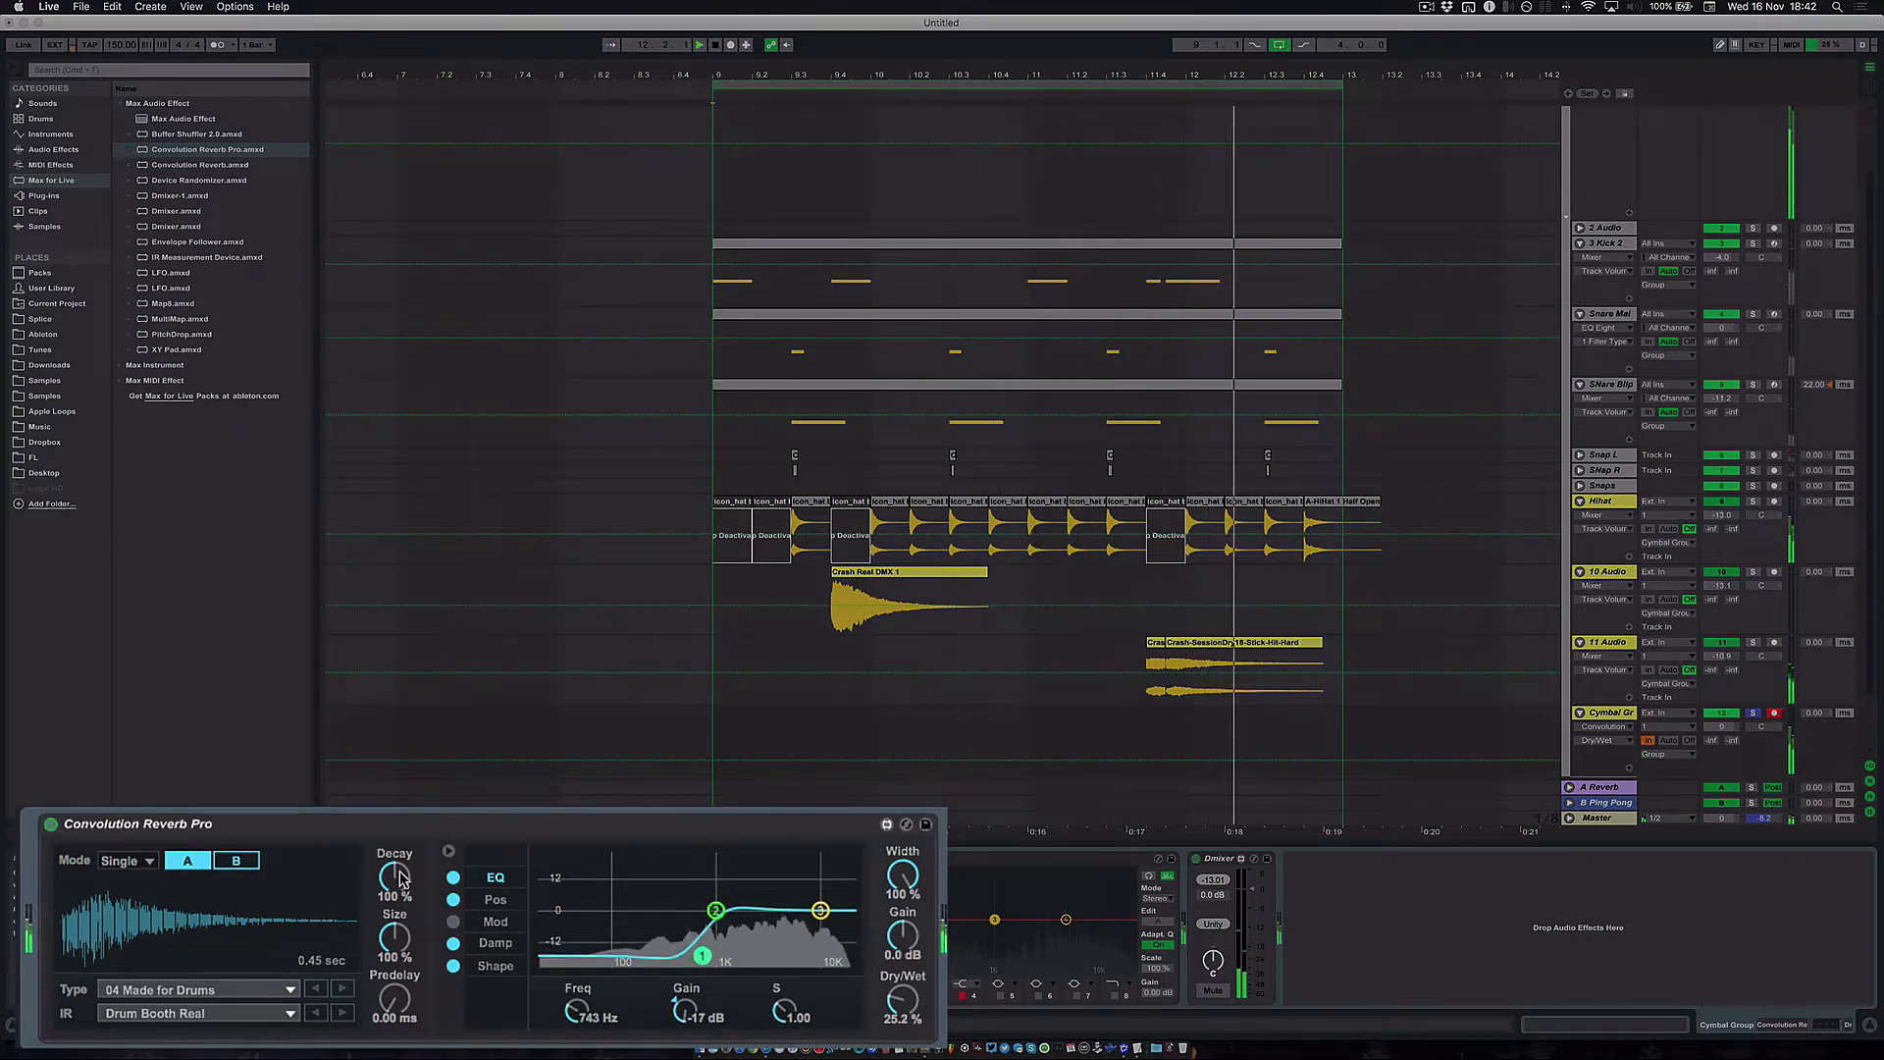
# Shorten the reverb's Decay to about 81.2% and lower its EQ band 1 frequency to about 694 Hz
pyautogui.moveTo(399, 875); pyautogui.dragTo(400, 887)
pyautogui.moveTo(577, 1006); pyautogui.dragTo(577, 1011)
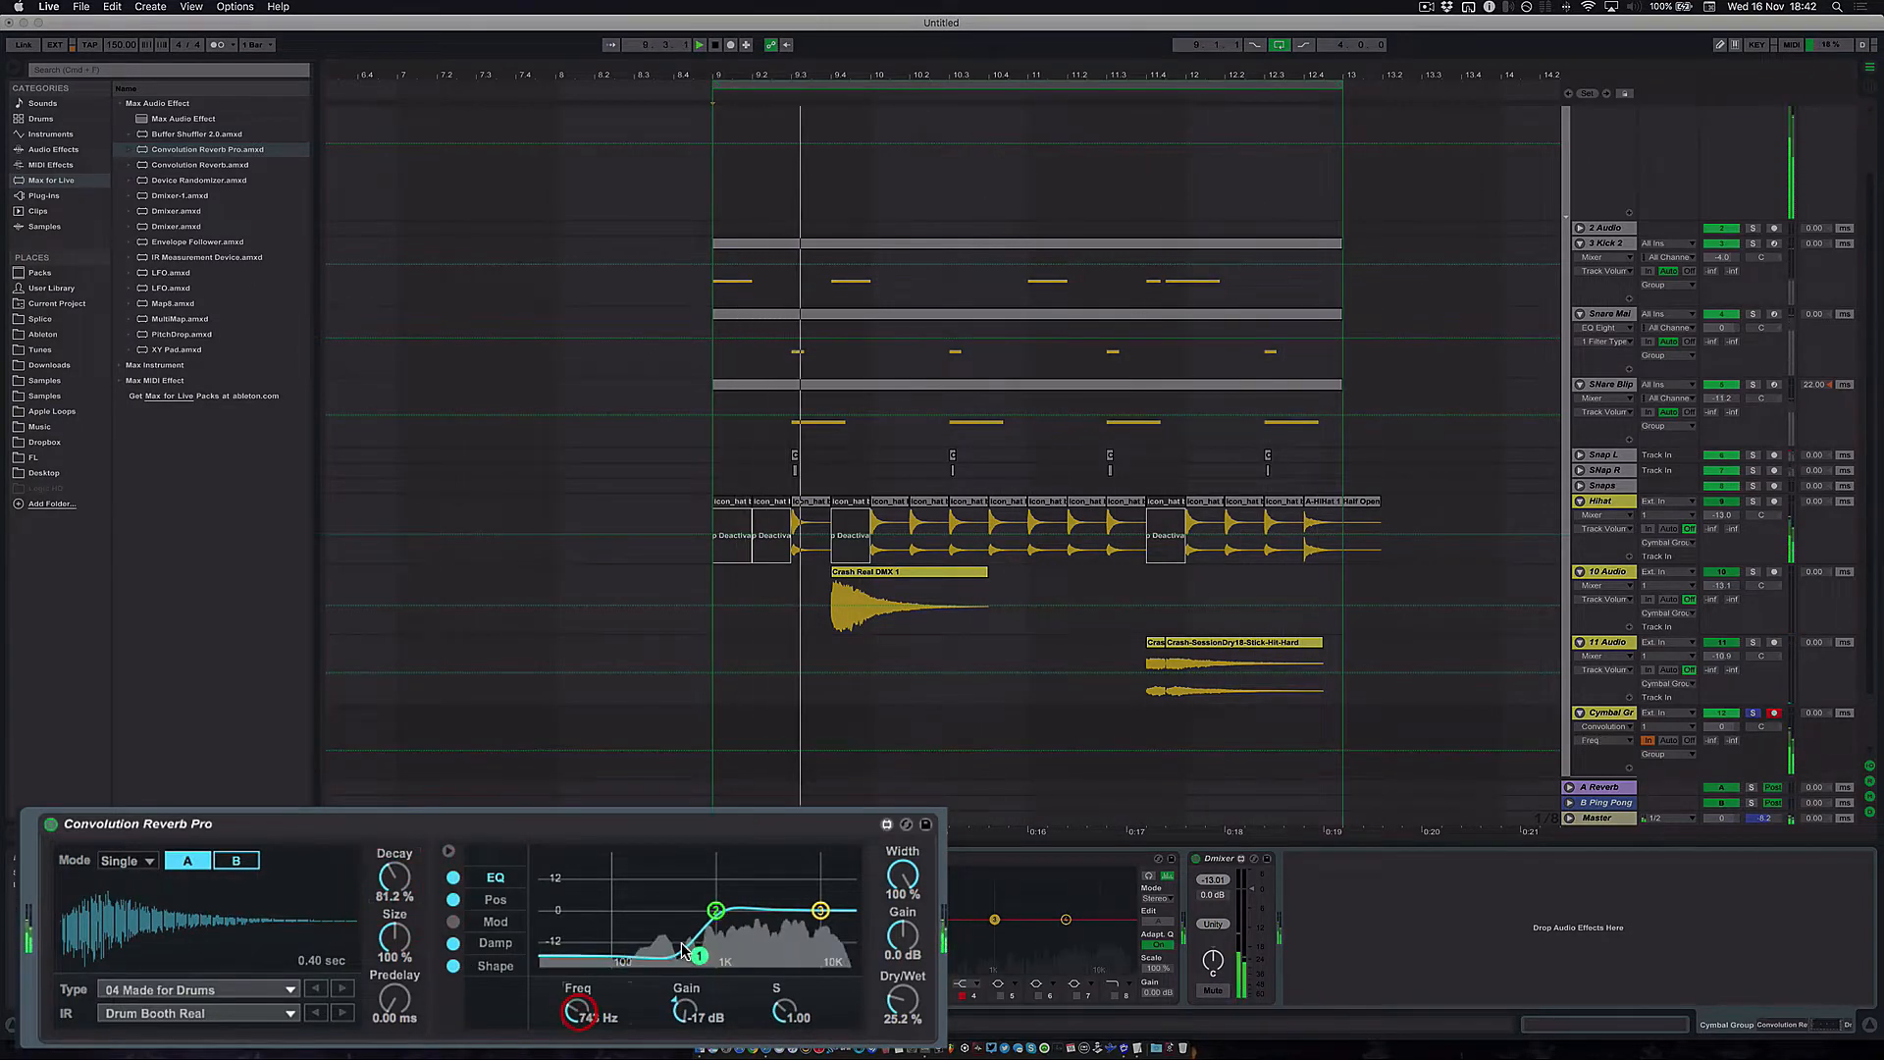
# During playback, set the reverb's Dry/Wet to about 21.3% and move EQ band 1 to about 907 Hz and -18 dB
pyautogui.moveTo(905, 994); pyautogui.dragTo(907, 942)
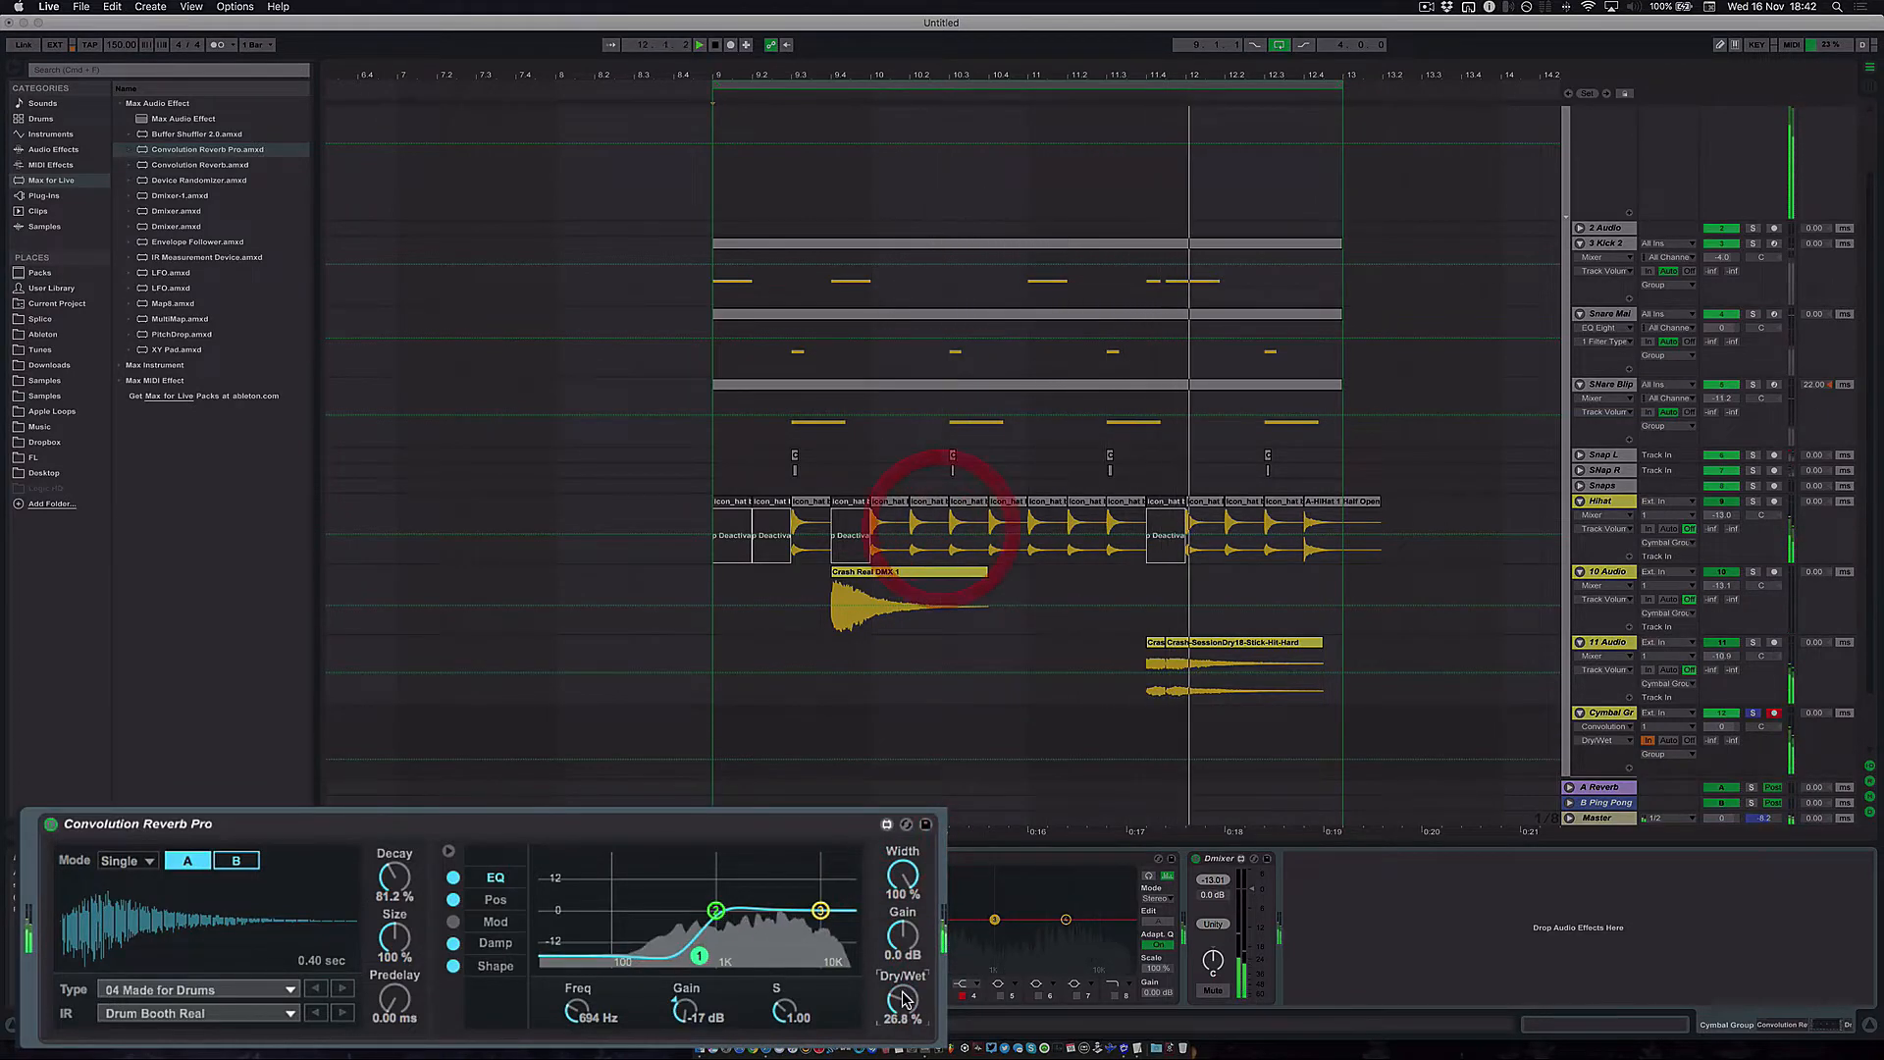
pyautogui.moveTo(911, 999); pyautogui.dragTo(905, 999)
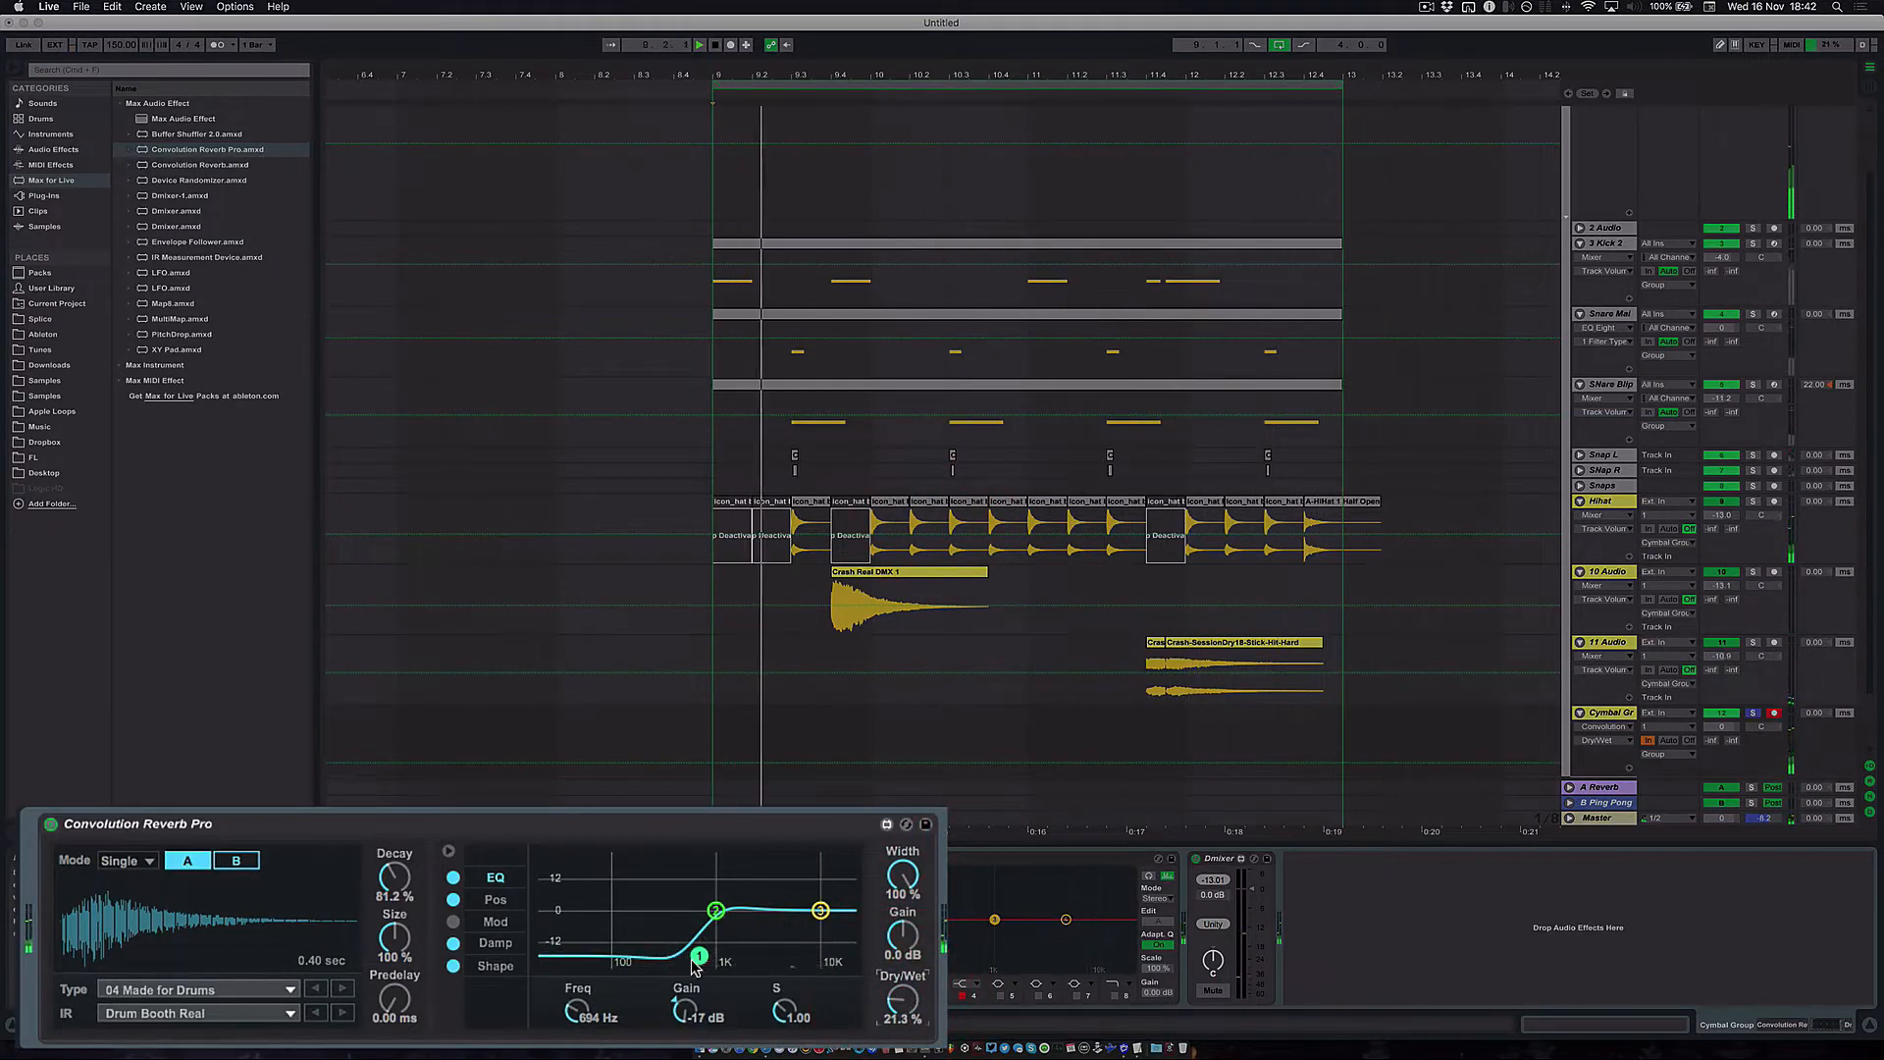
pyautogui.moveTo(698, 955); pyautogui.dragTo(712, 958)
pyautogui.press('space')
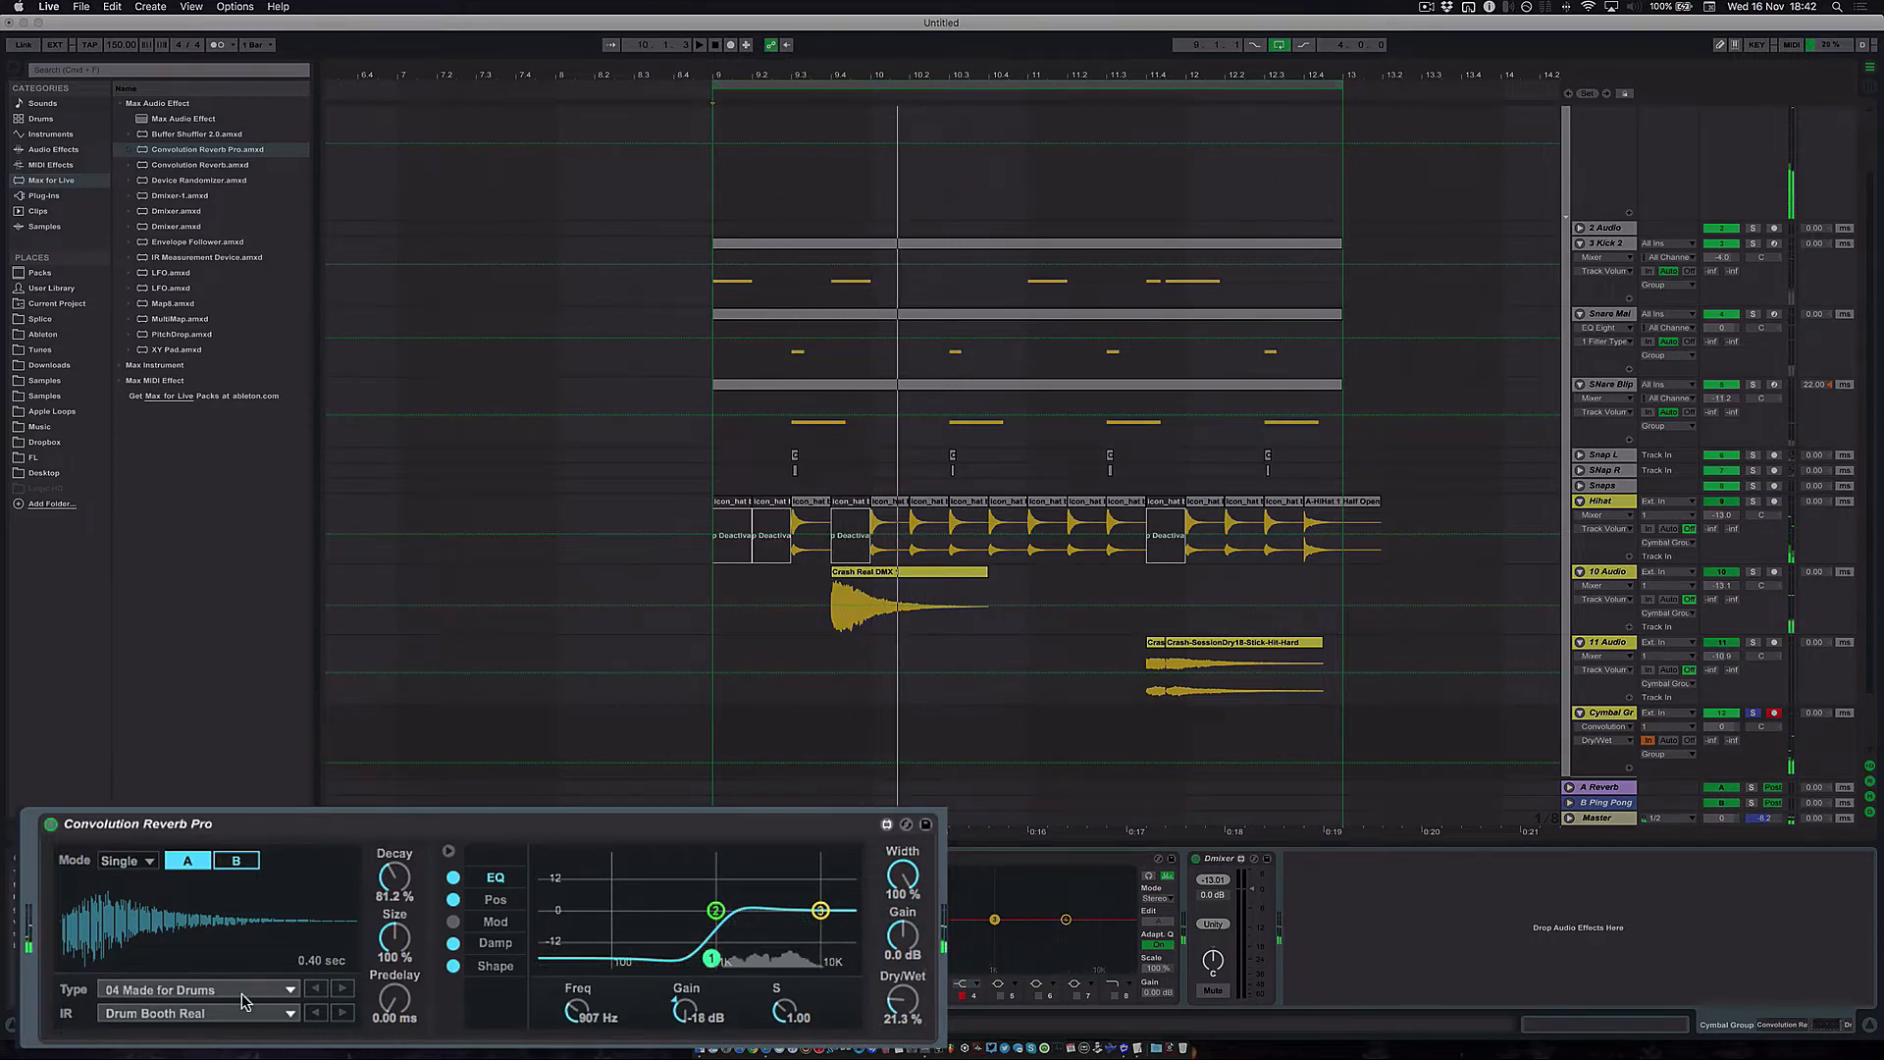
# Switch the reverb's impulse response to Drum Booth and play the loop to audition it
pyautogui.click(343, 1014)
pyautogui.press('space')
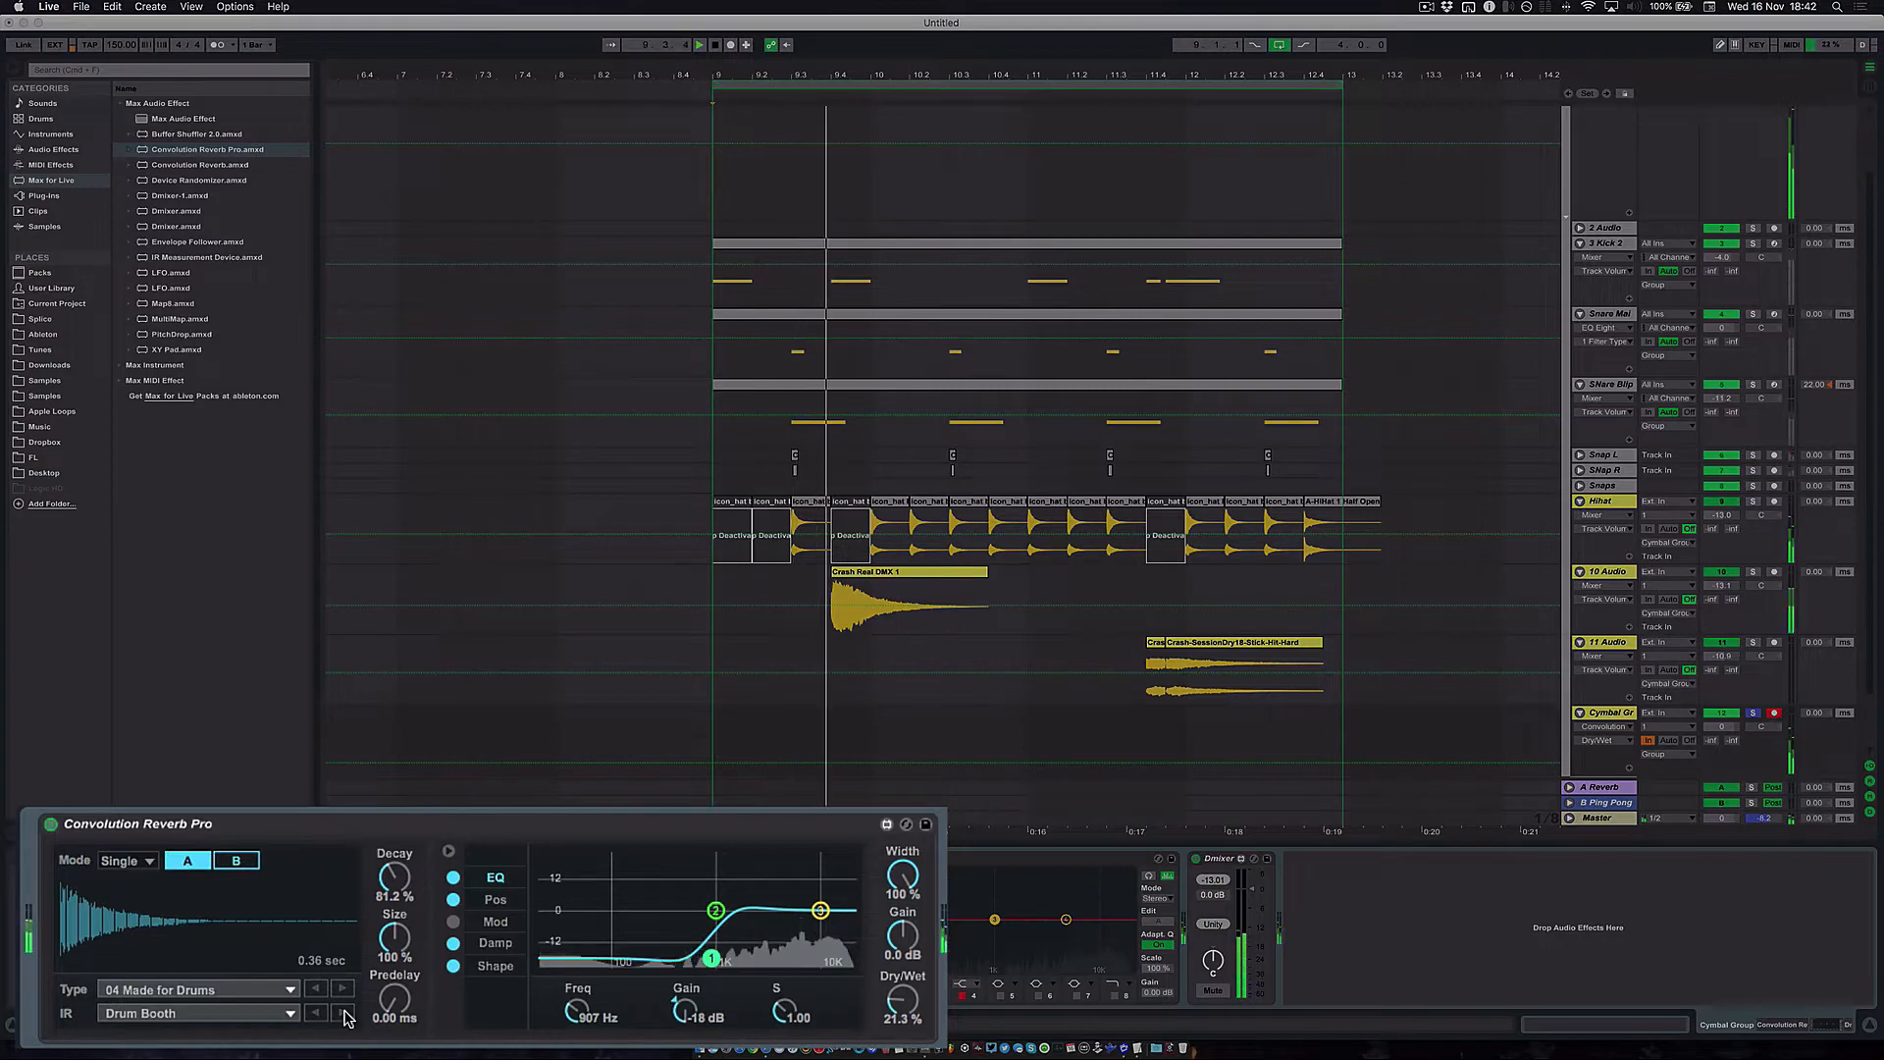
# Switch the reverb's impulse response to Drum Echo, with Dry/Wet raised to about 31.5% and Decay shortened to about 35.8%
pyautogui.moveTo(901, 999); pyautogui.dragTo(901, 985)
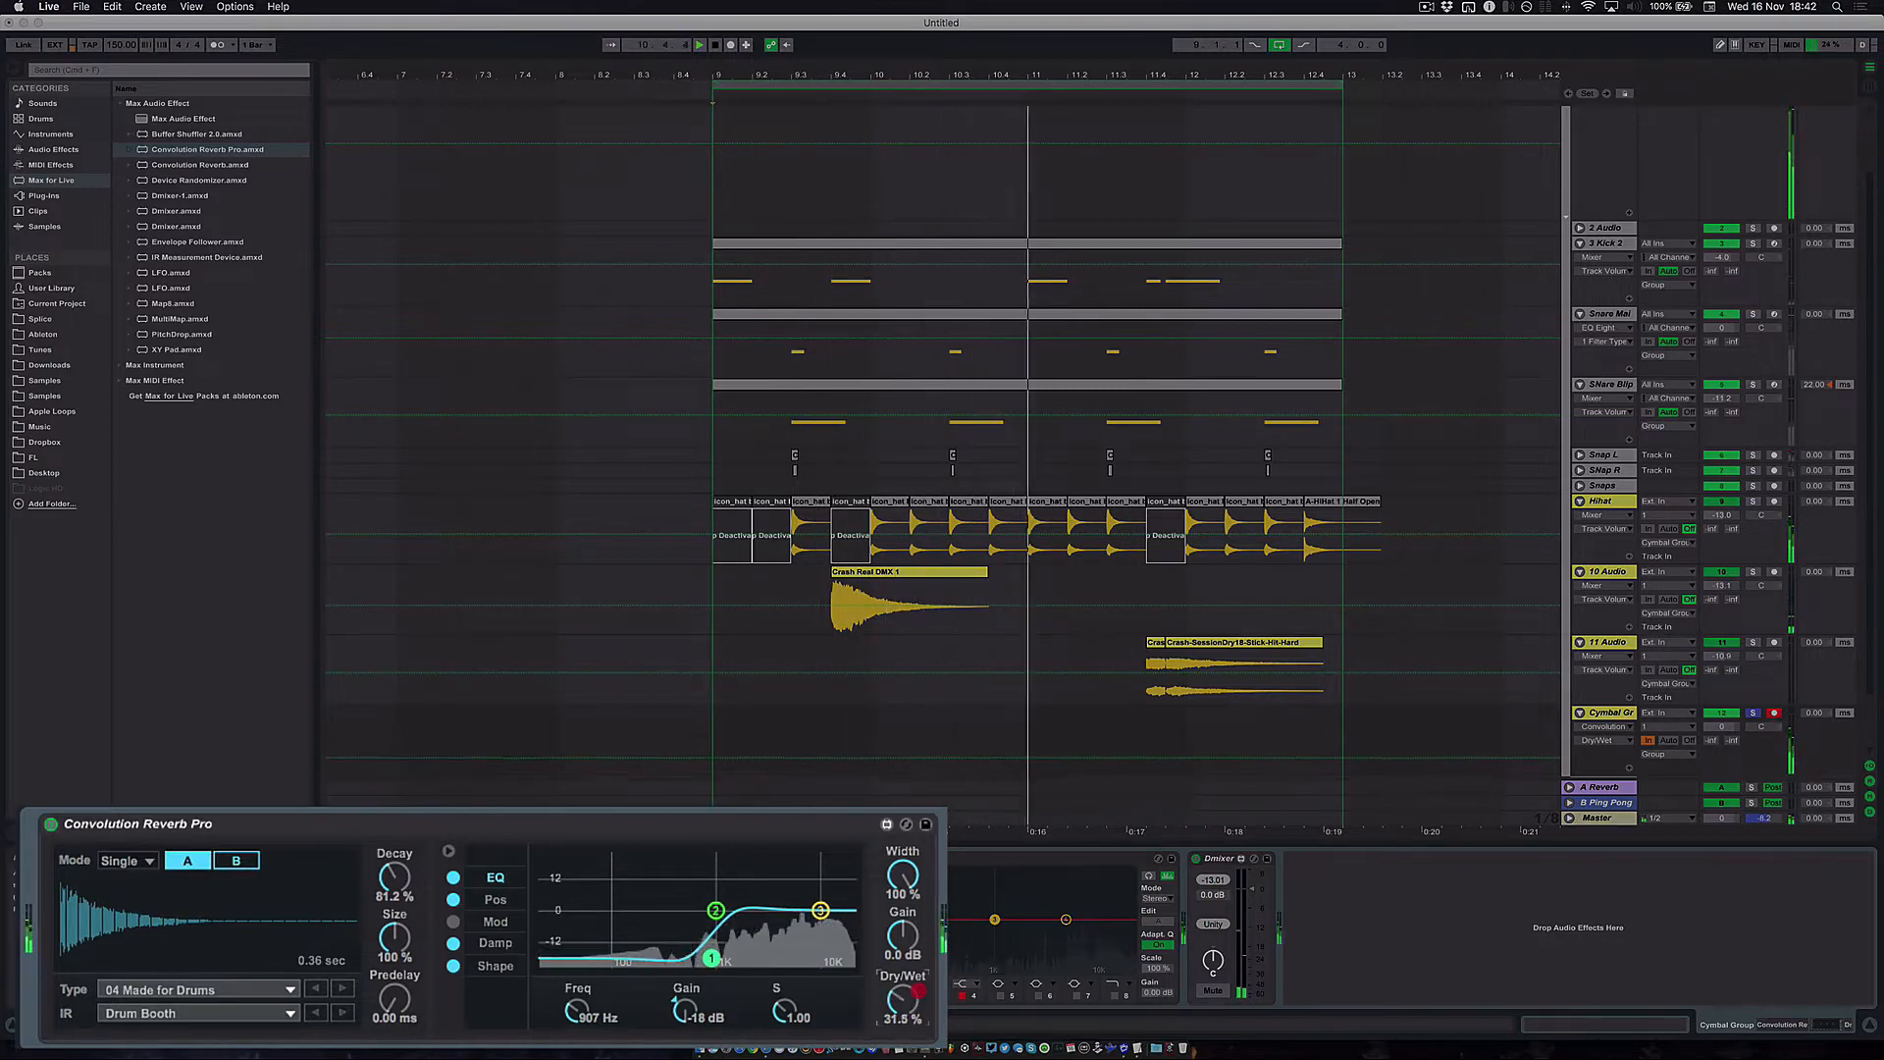
pyautogui.click(342, 1014)
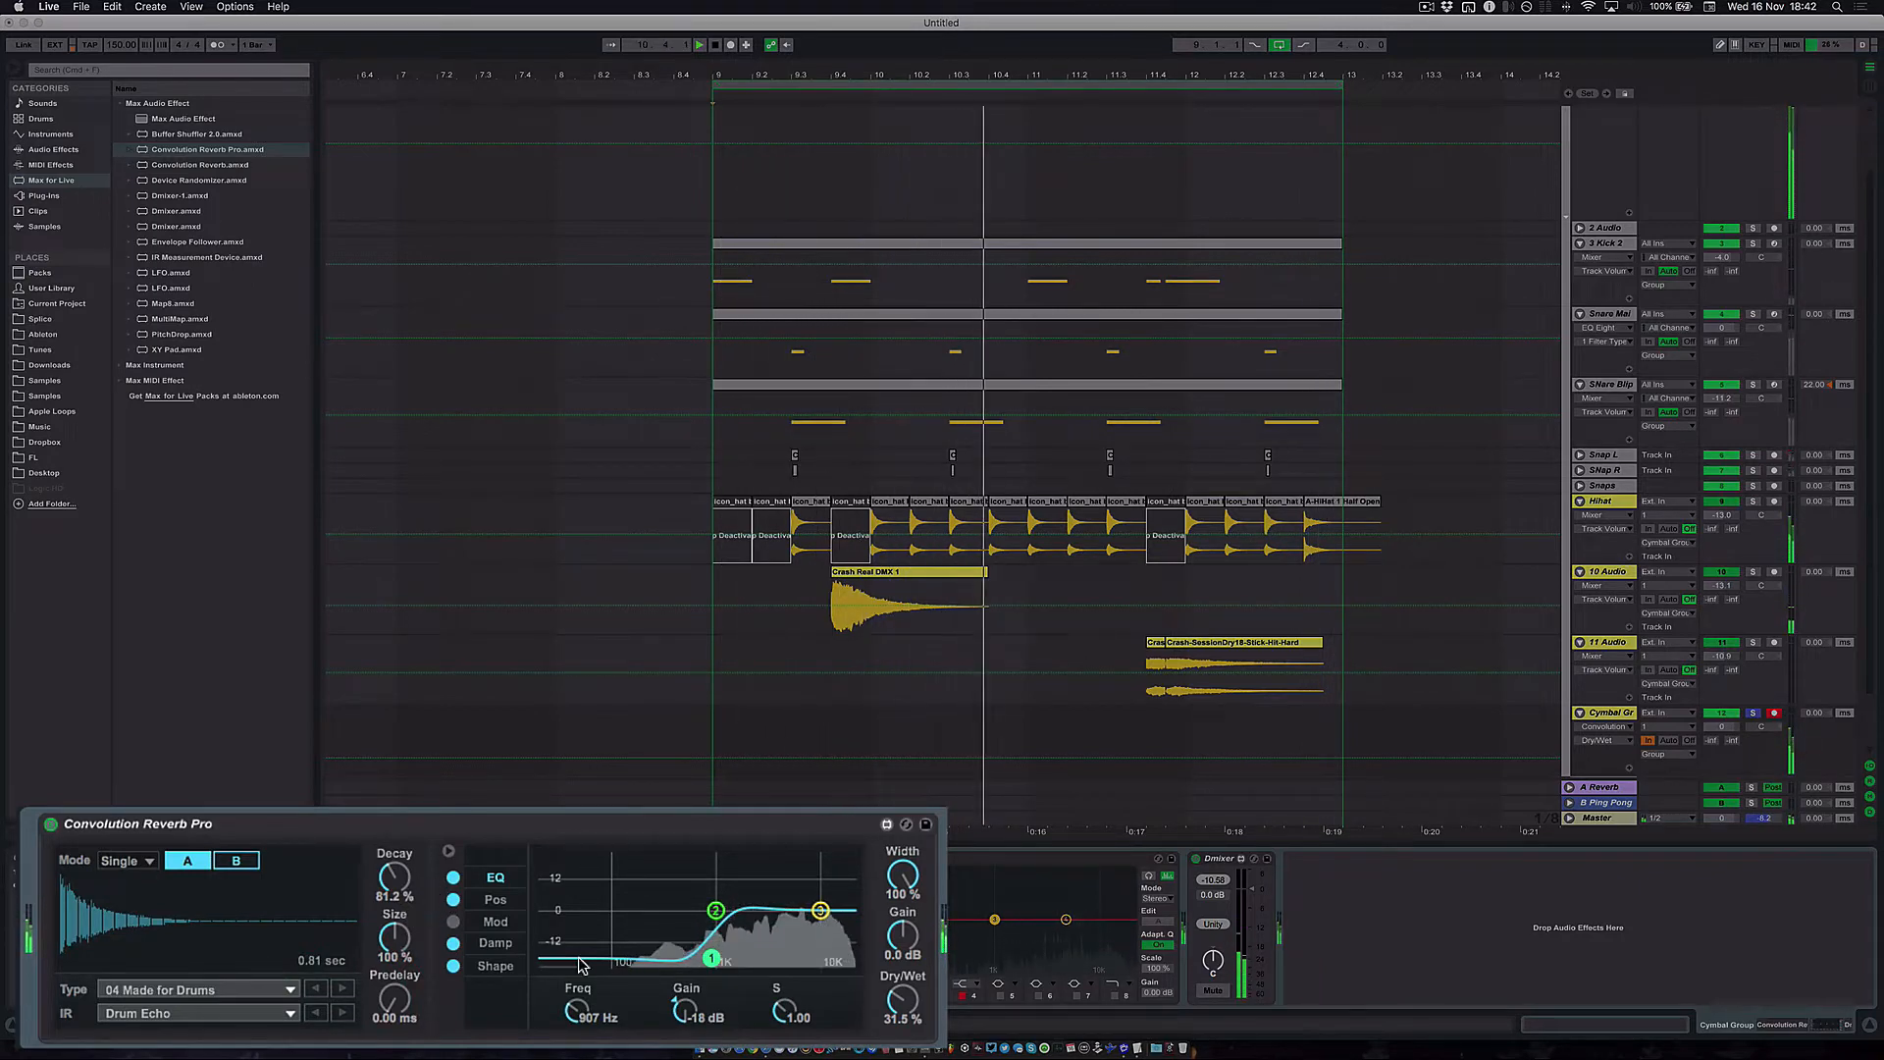
pyautogui.moveTo(393, 883); pyautogui.dragTo(399, 880)
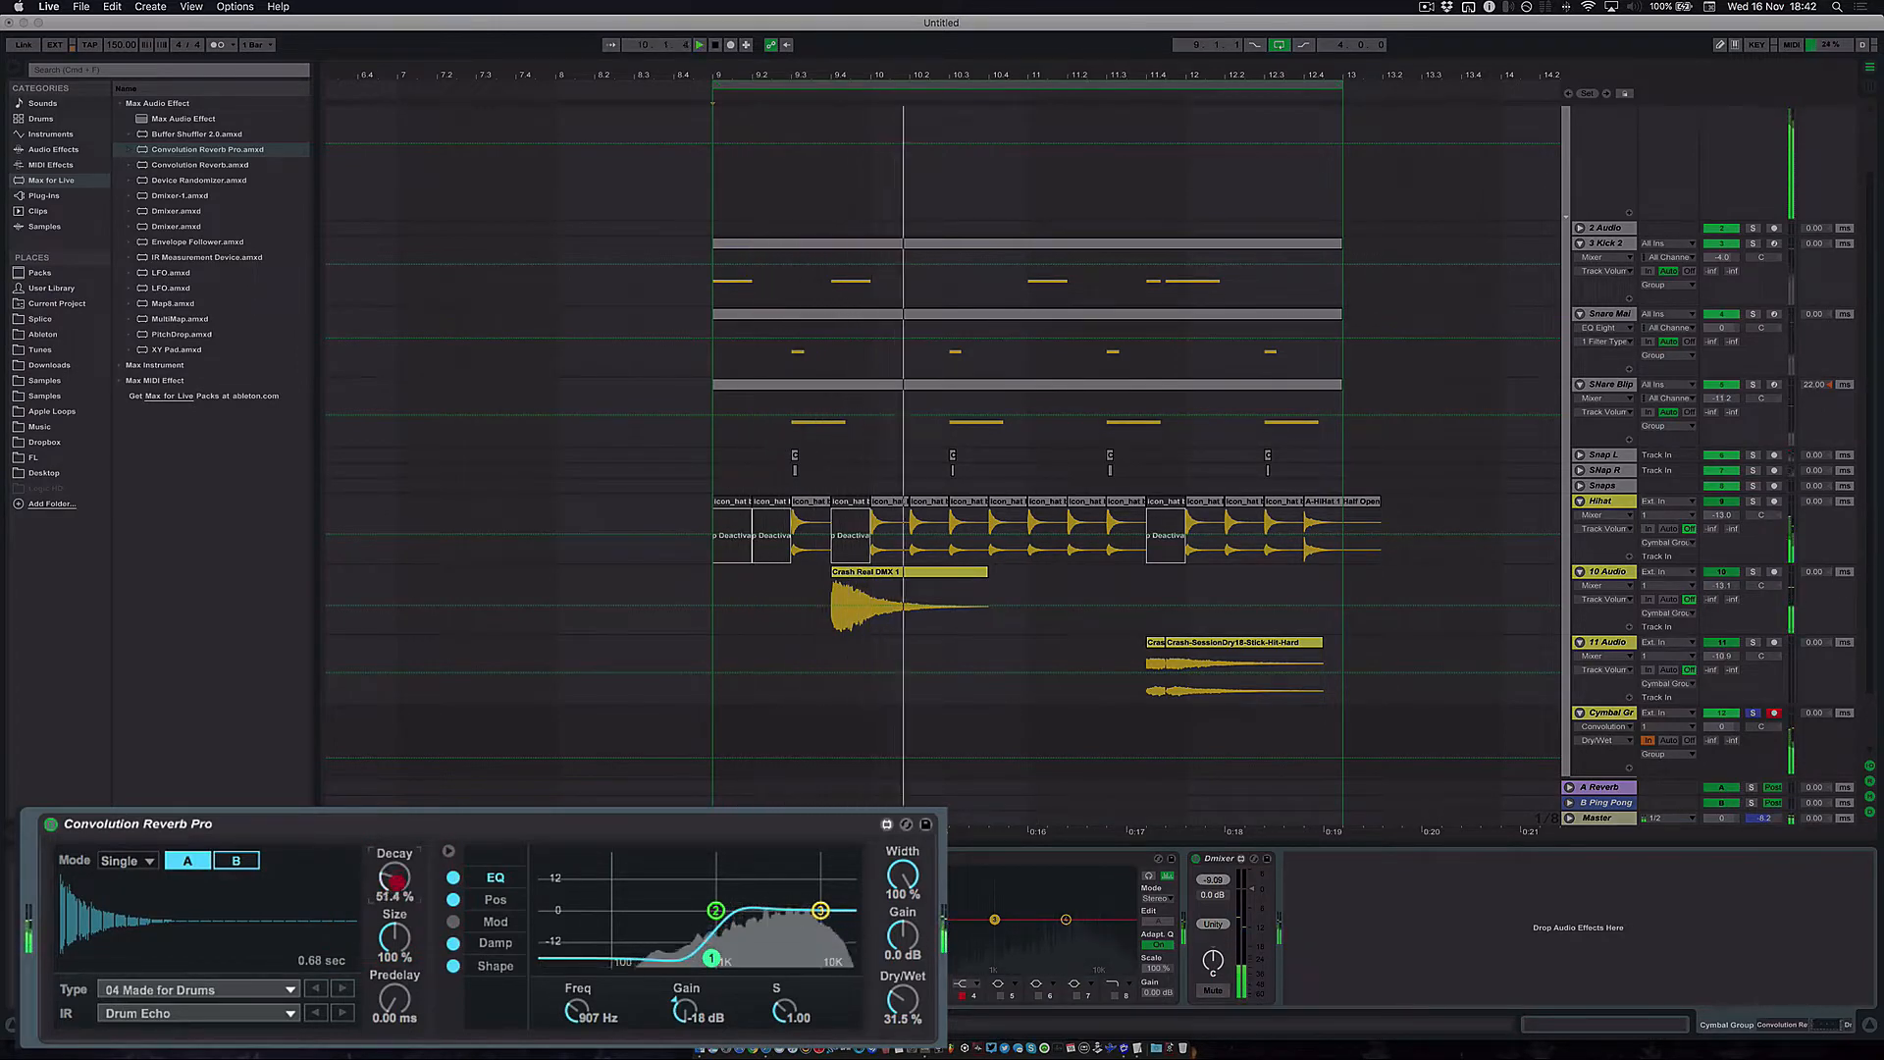
pyautogui.moveTo(399, 881)
pyautogui.mouseDown()
pyautogui.moveTo(405, 901)
pyautogui.moveTo(400, 876)
pyautogui.mouseUp()
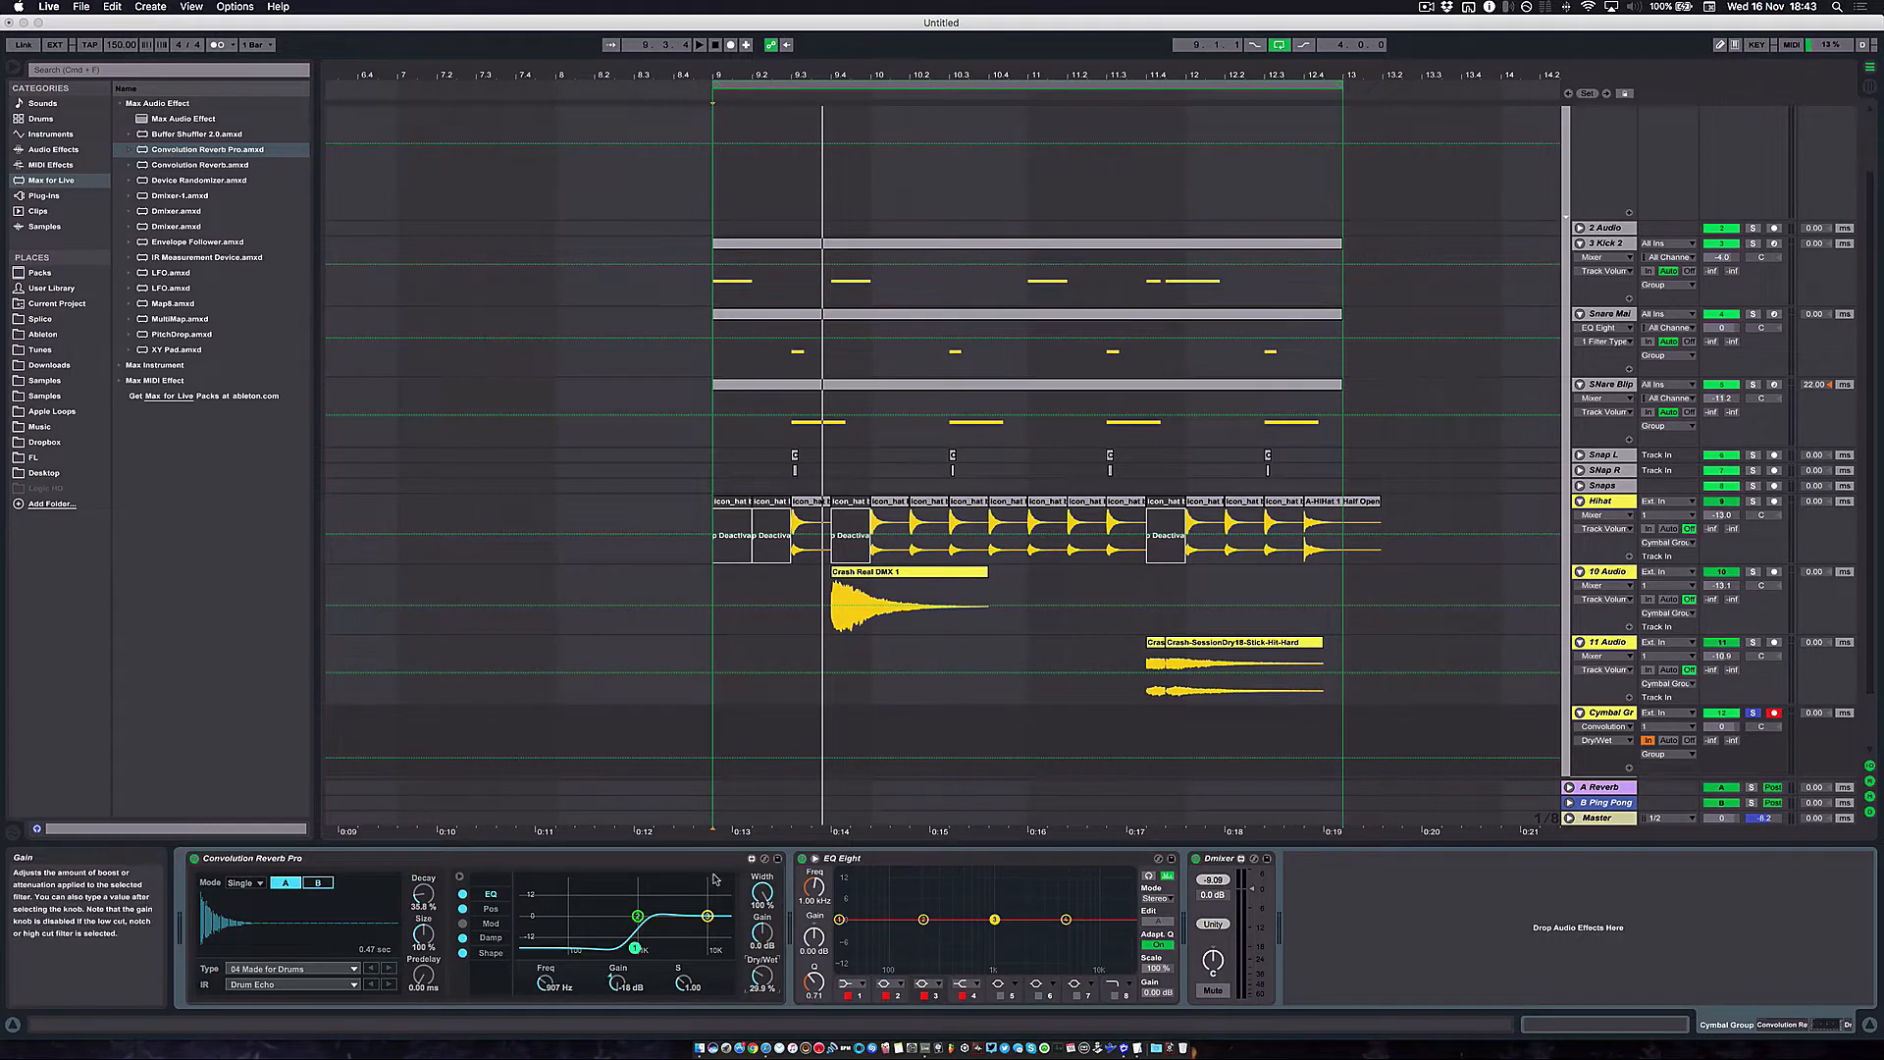
# Insert the Saturator preset Hot Tubes between Convolution Reverb Pro and EQ Eight on the Cymbal Group track
pyautogui.click(877, 859)
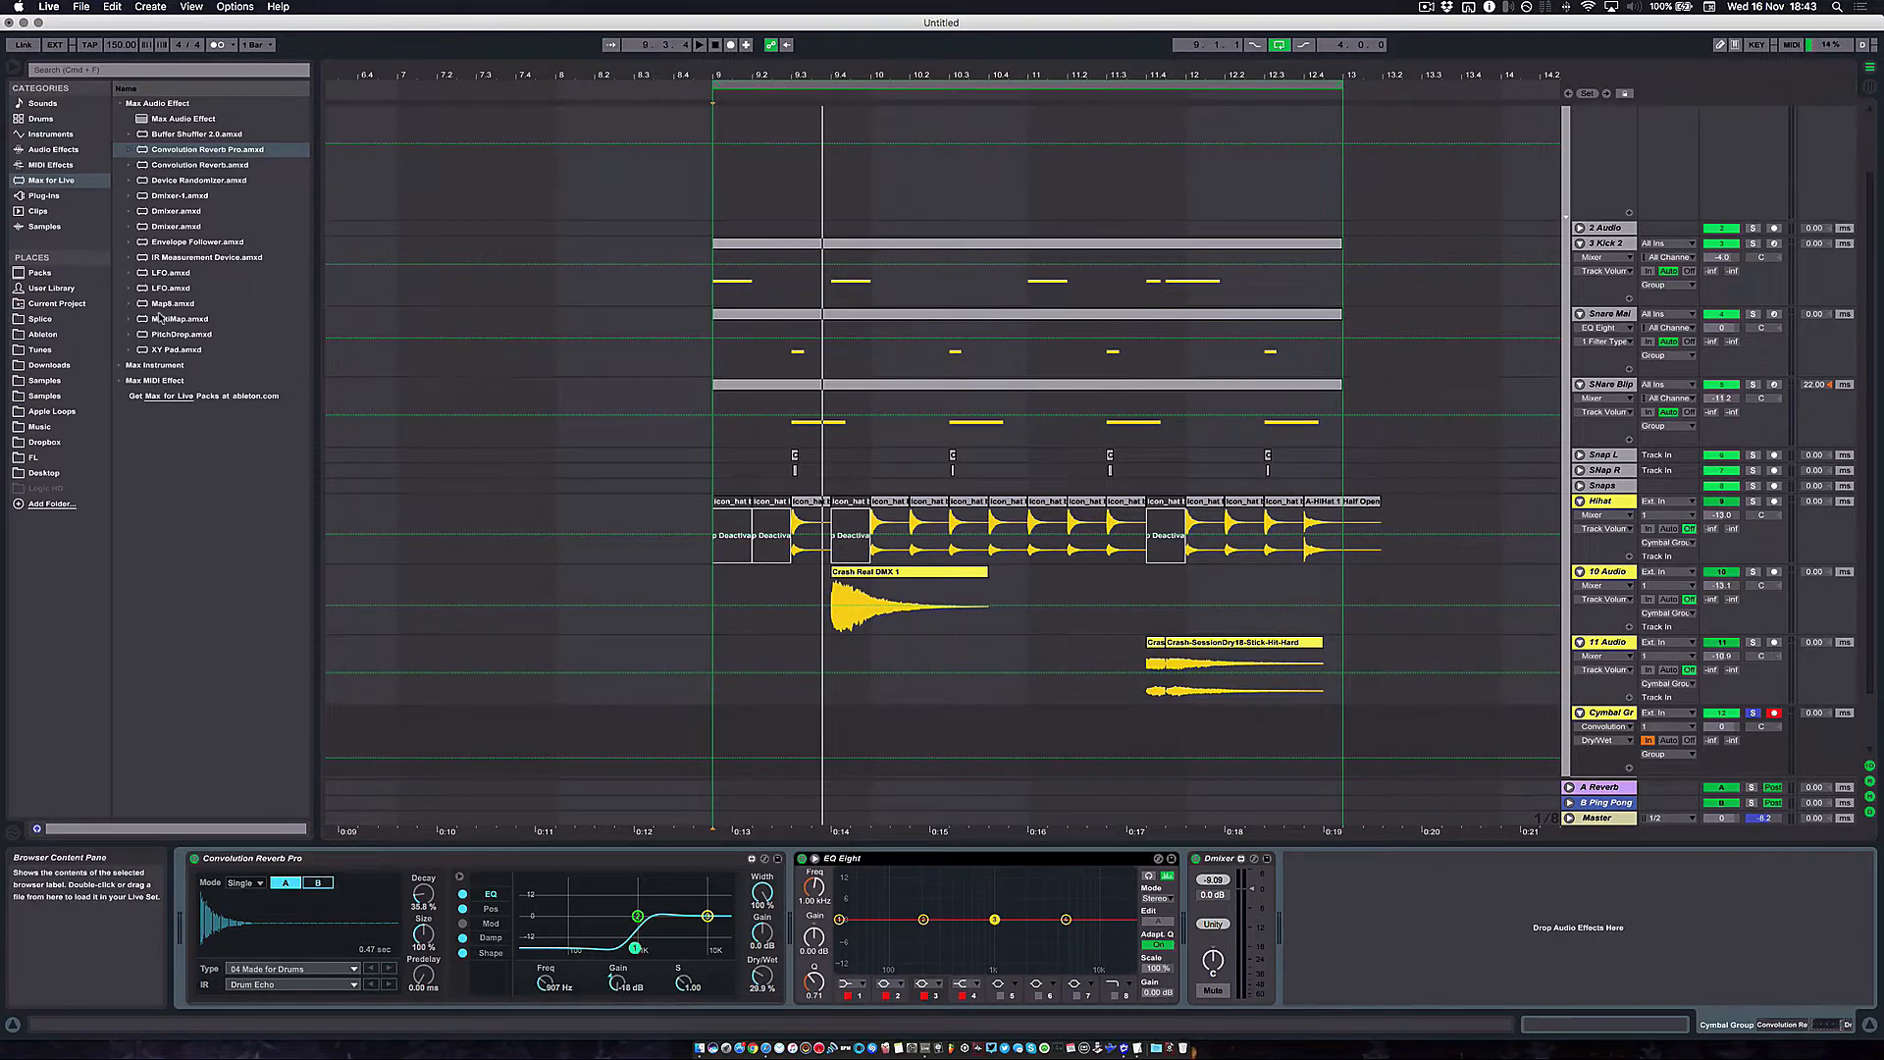
pyautogui.click(44, 227)
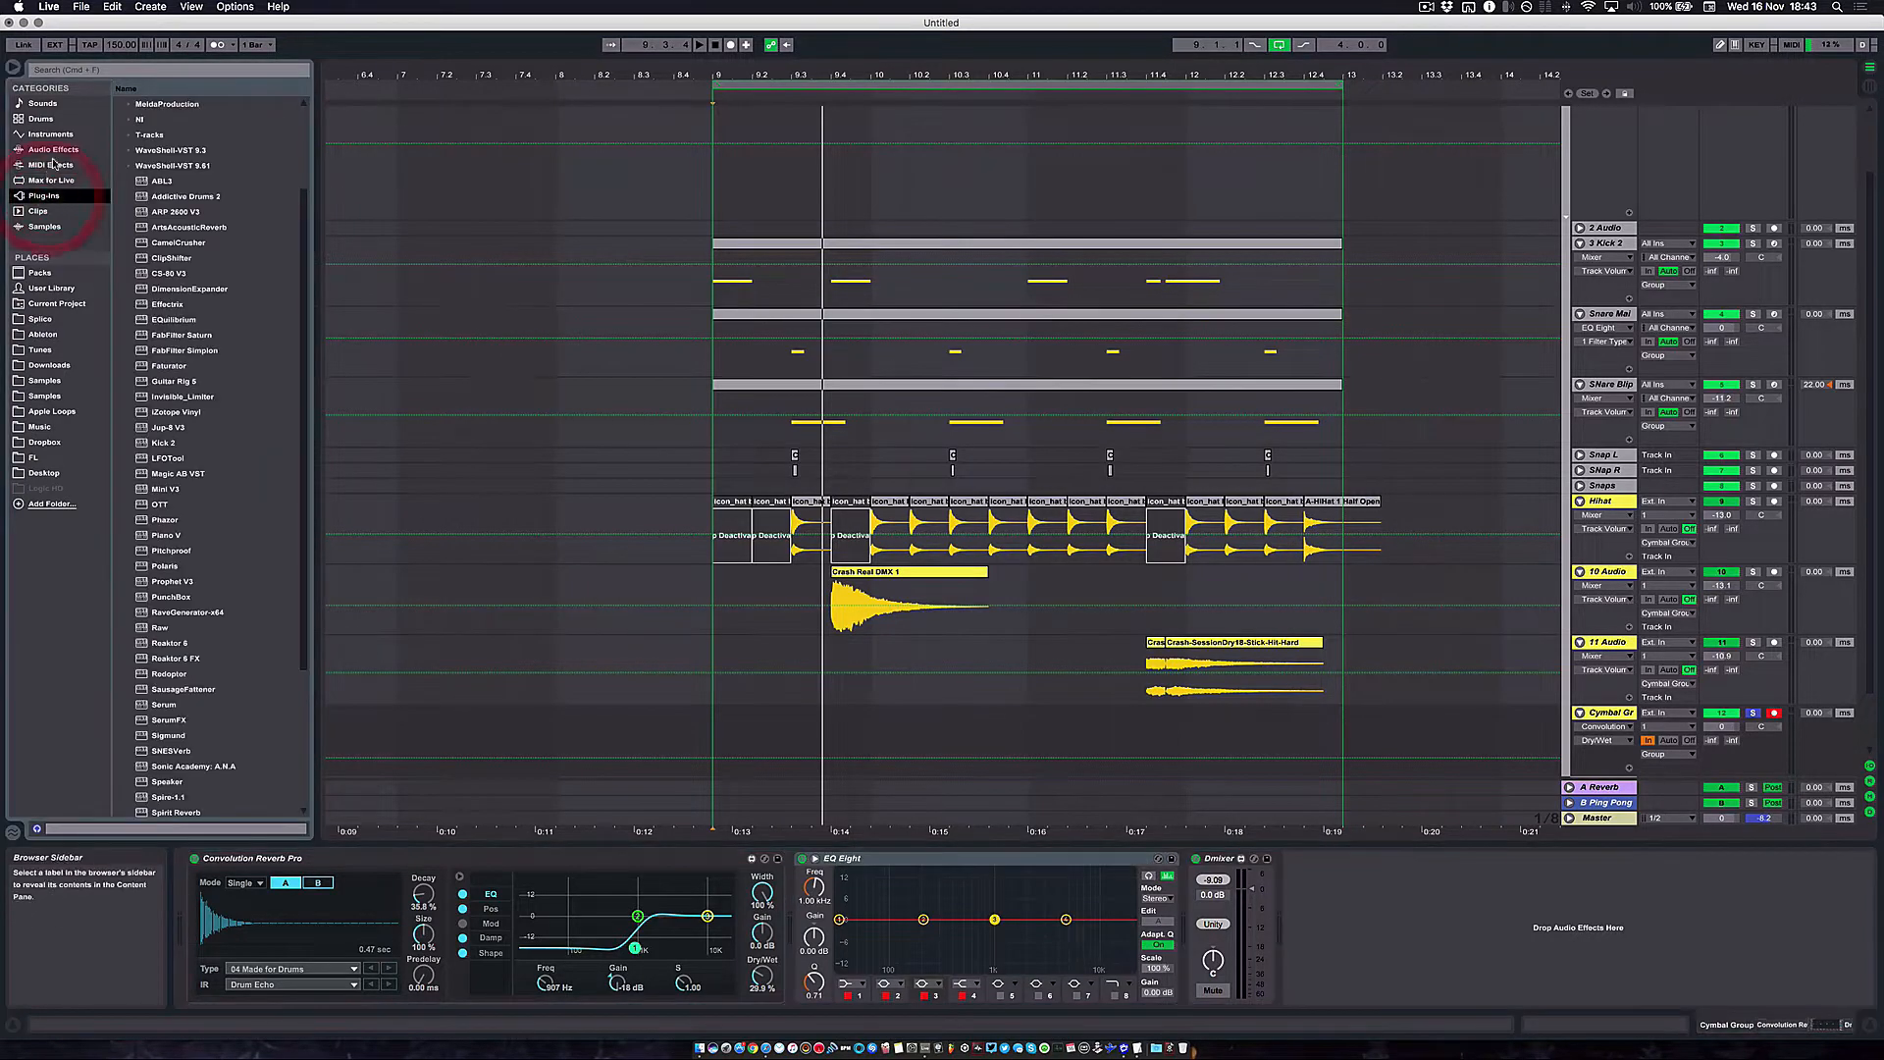
pyautogui.click(53, 149)
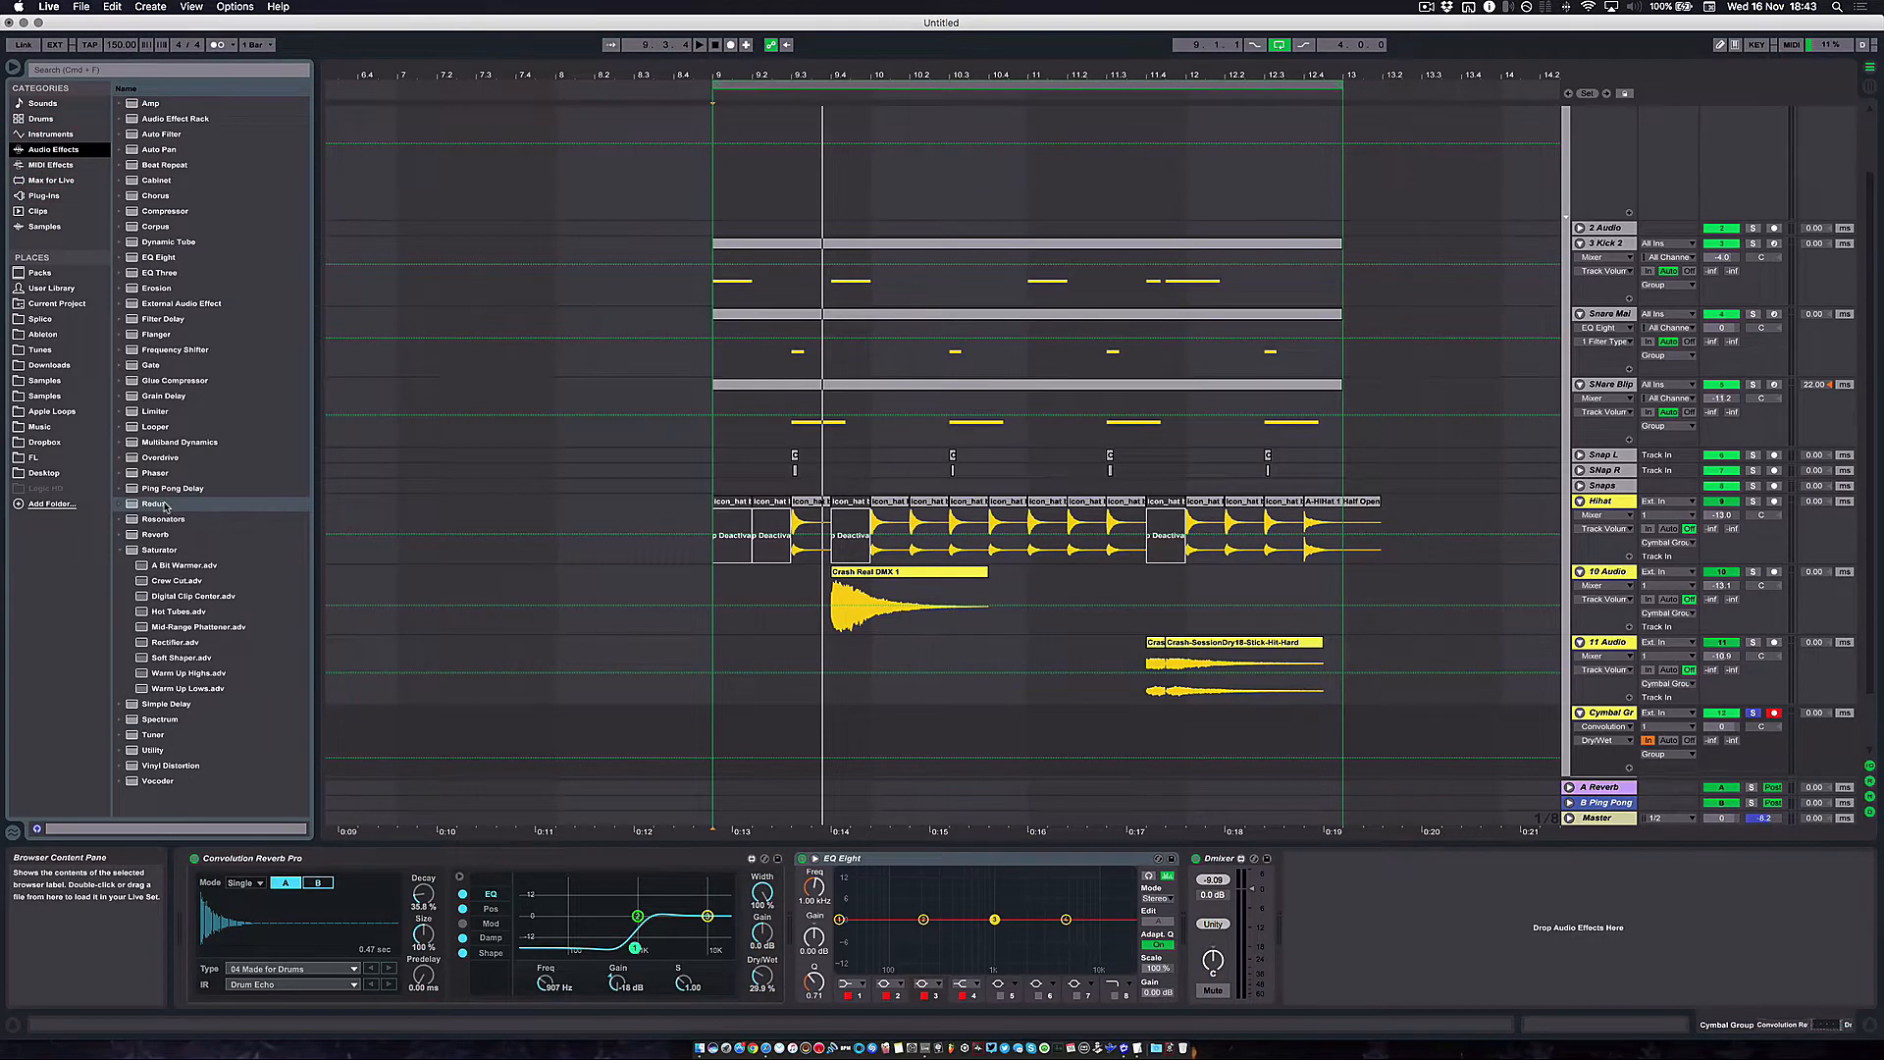
pyautogui.click(178, 613)
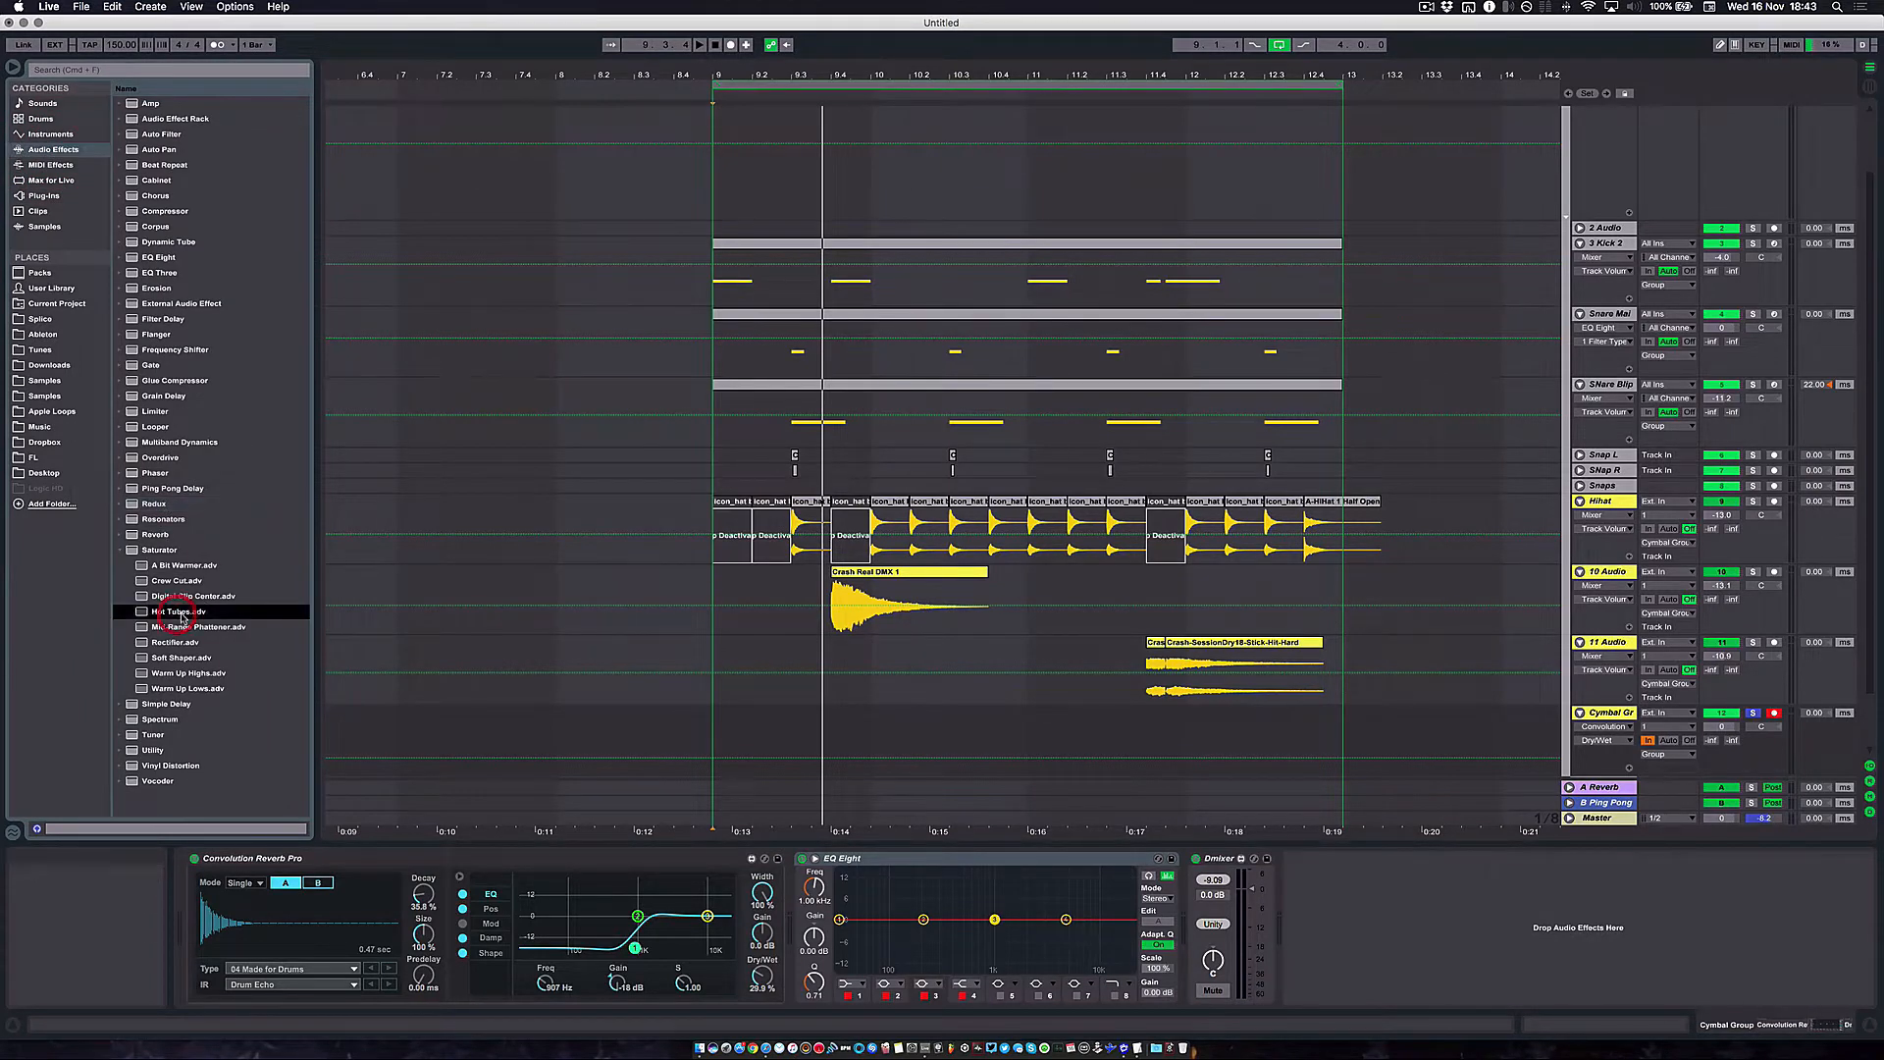
pyautogui.moveTo(178, 611); pyautogui.dragTo(796, 917)
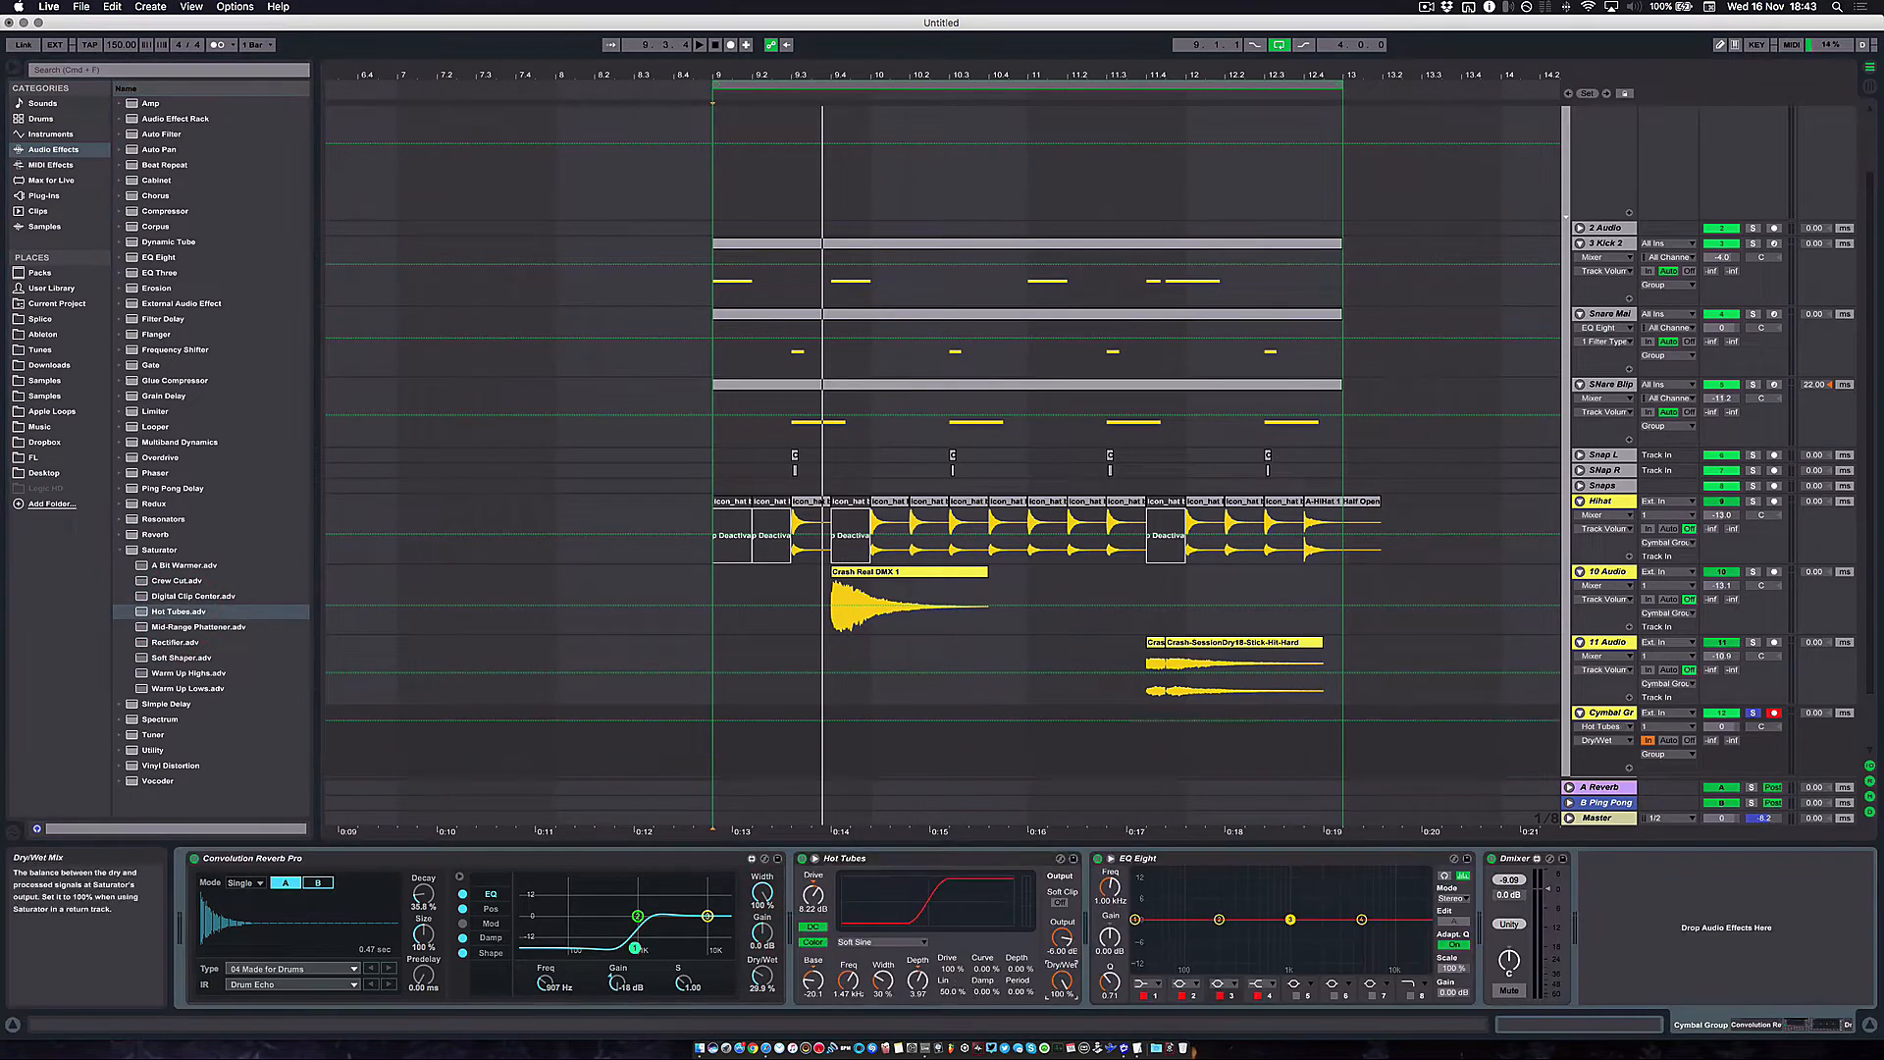
# Try the Hot Tubes Dry/Wet at about 15.1% and set it to 100% on the Cymbal Group track
pyautogui.moveTo(1062, 974)
pyautogui.mouseDown()
pyautogui.moveTo(1050, 962)
pyautogui.moveTo(1062, 977)
pyautogui.mouseUp()
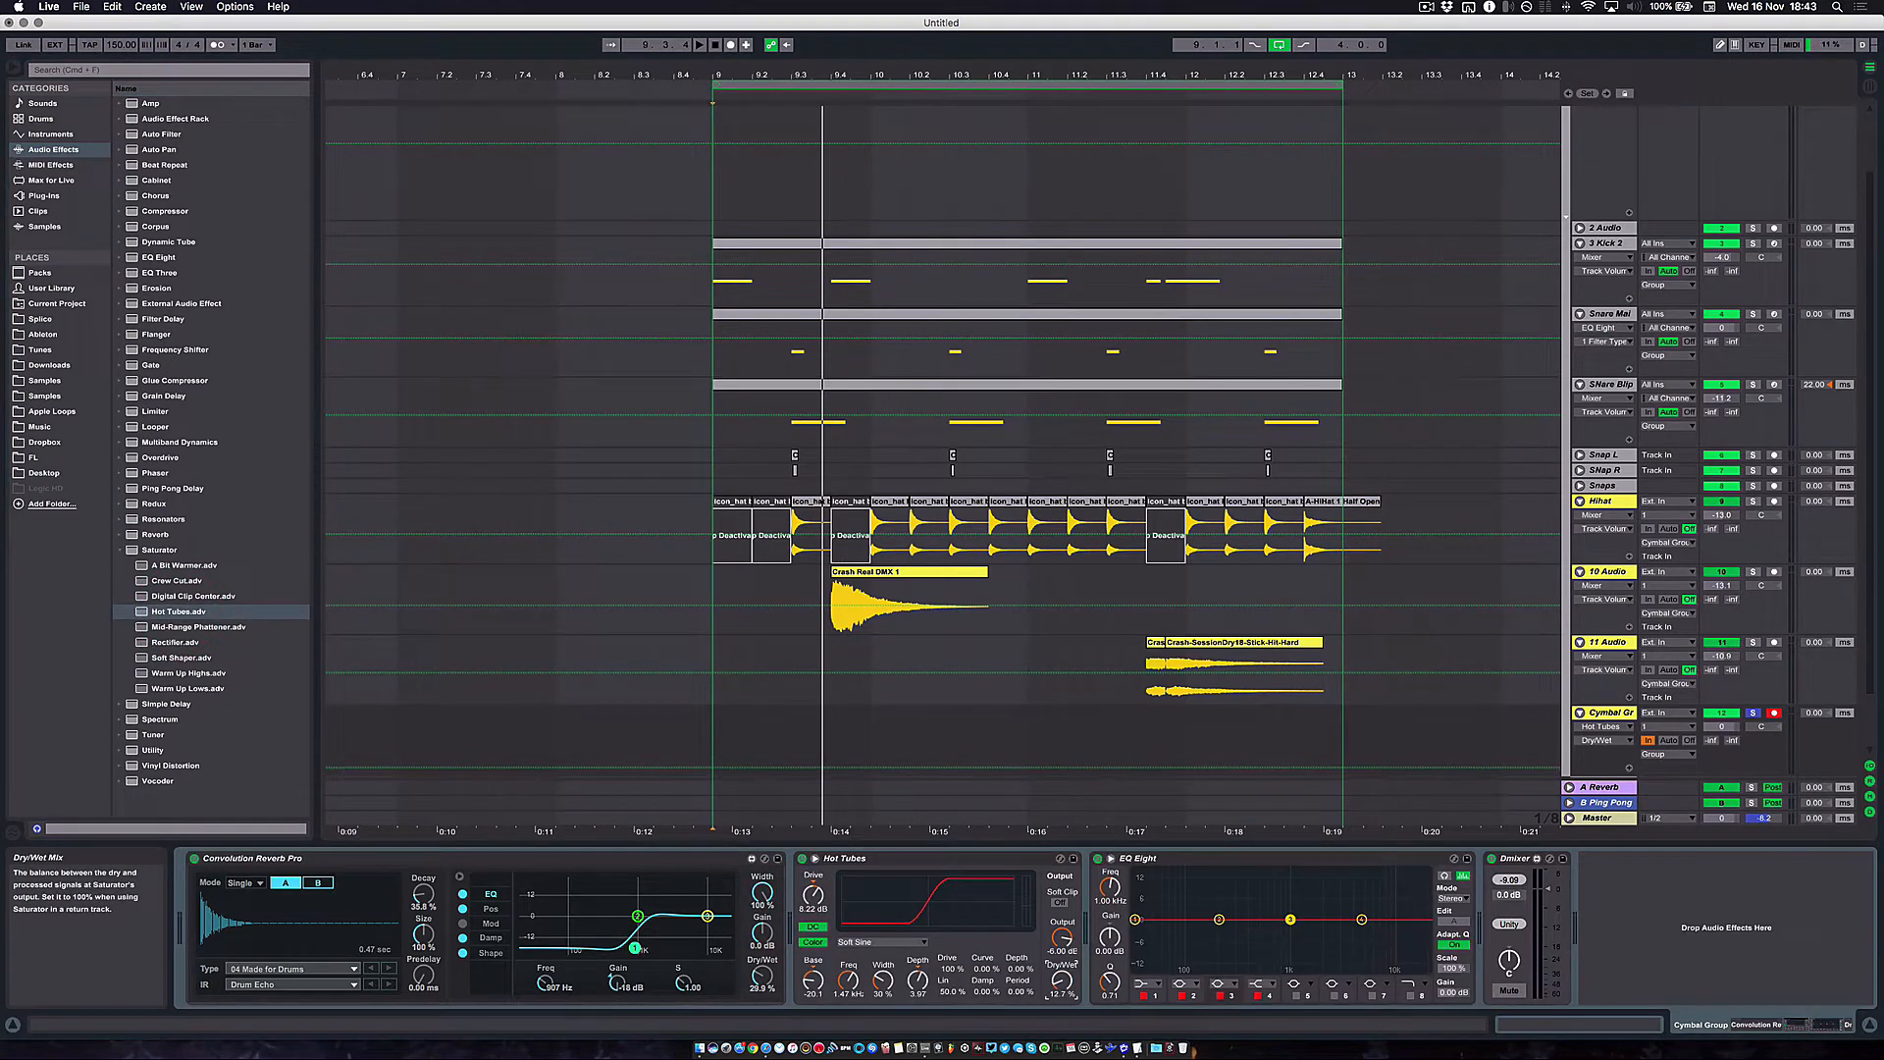
pyautogui.scroll(-3, 1030, 587)
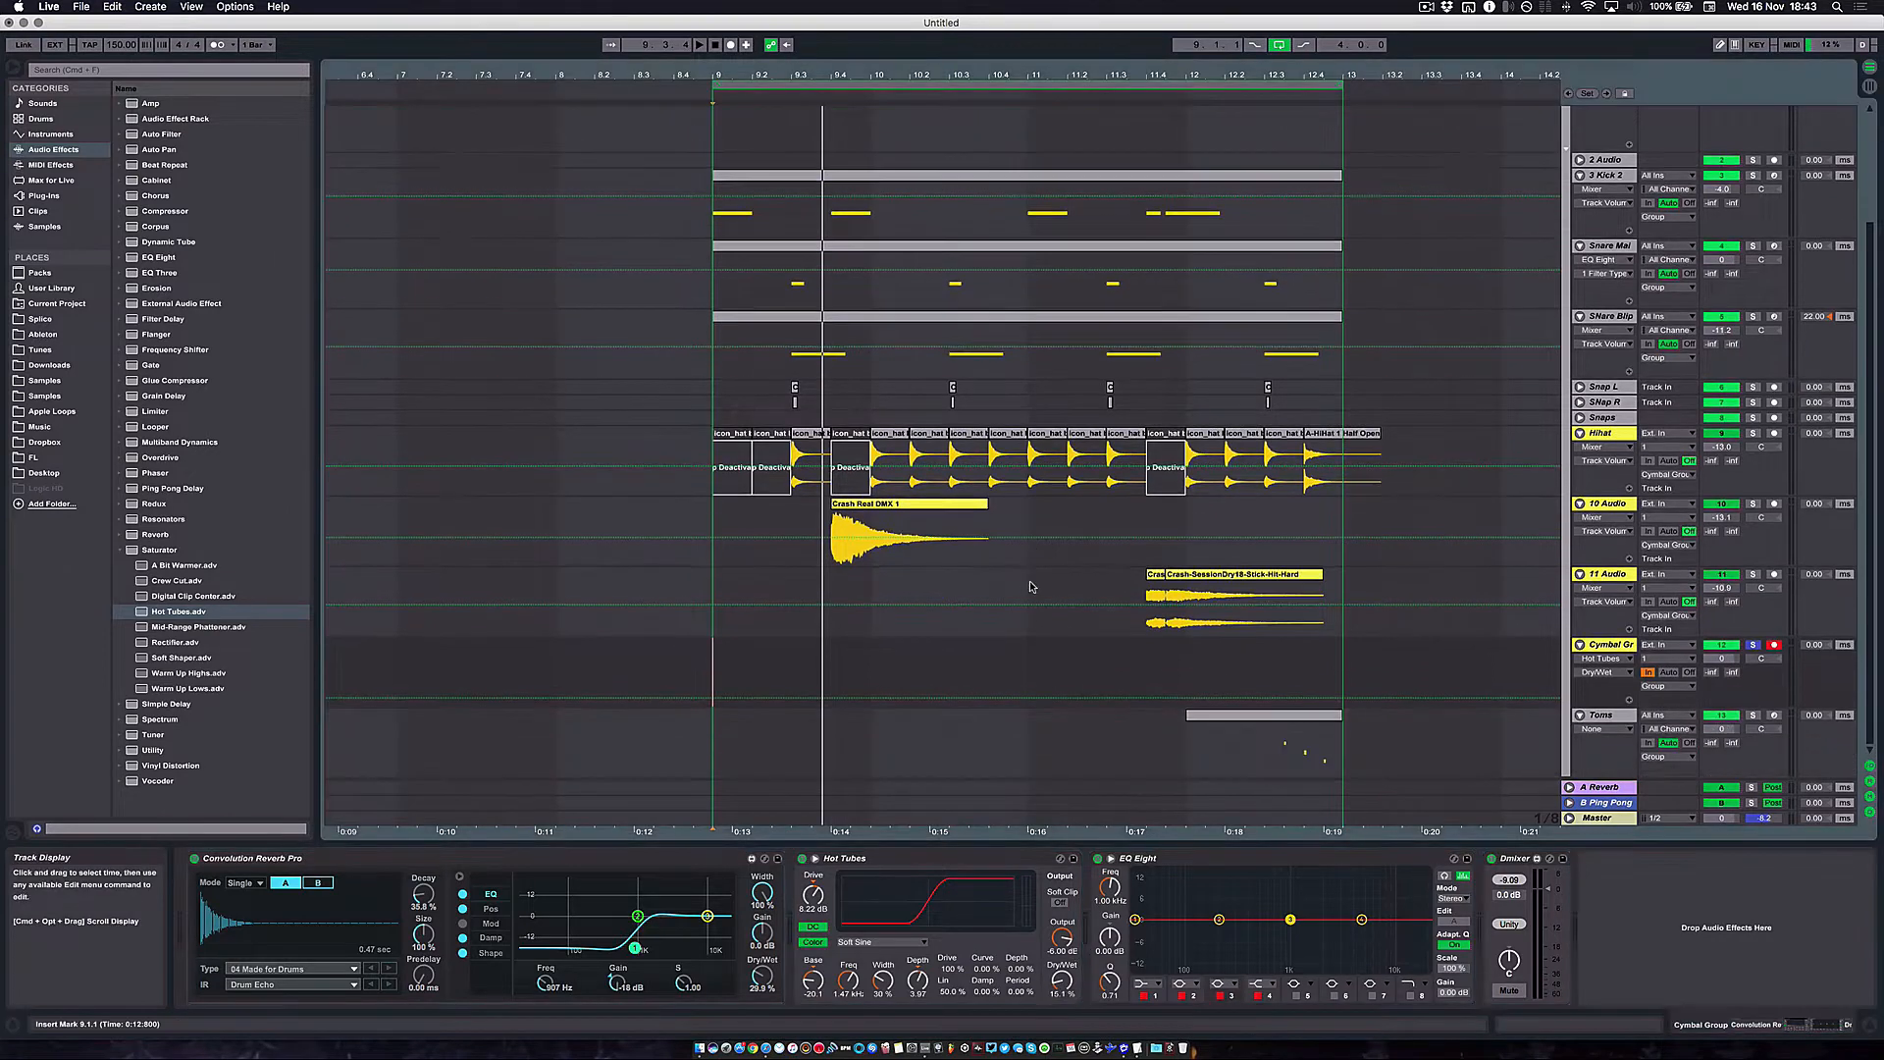
pyautogui.click(1602, 647)
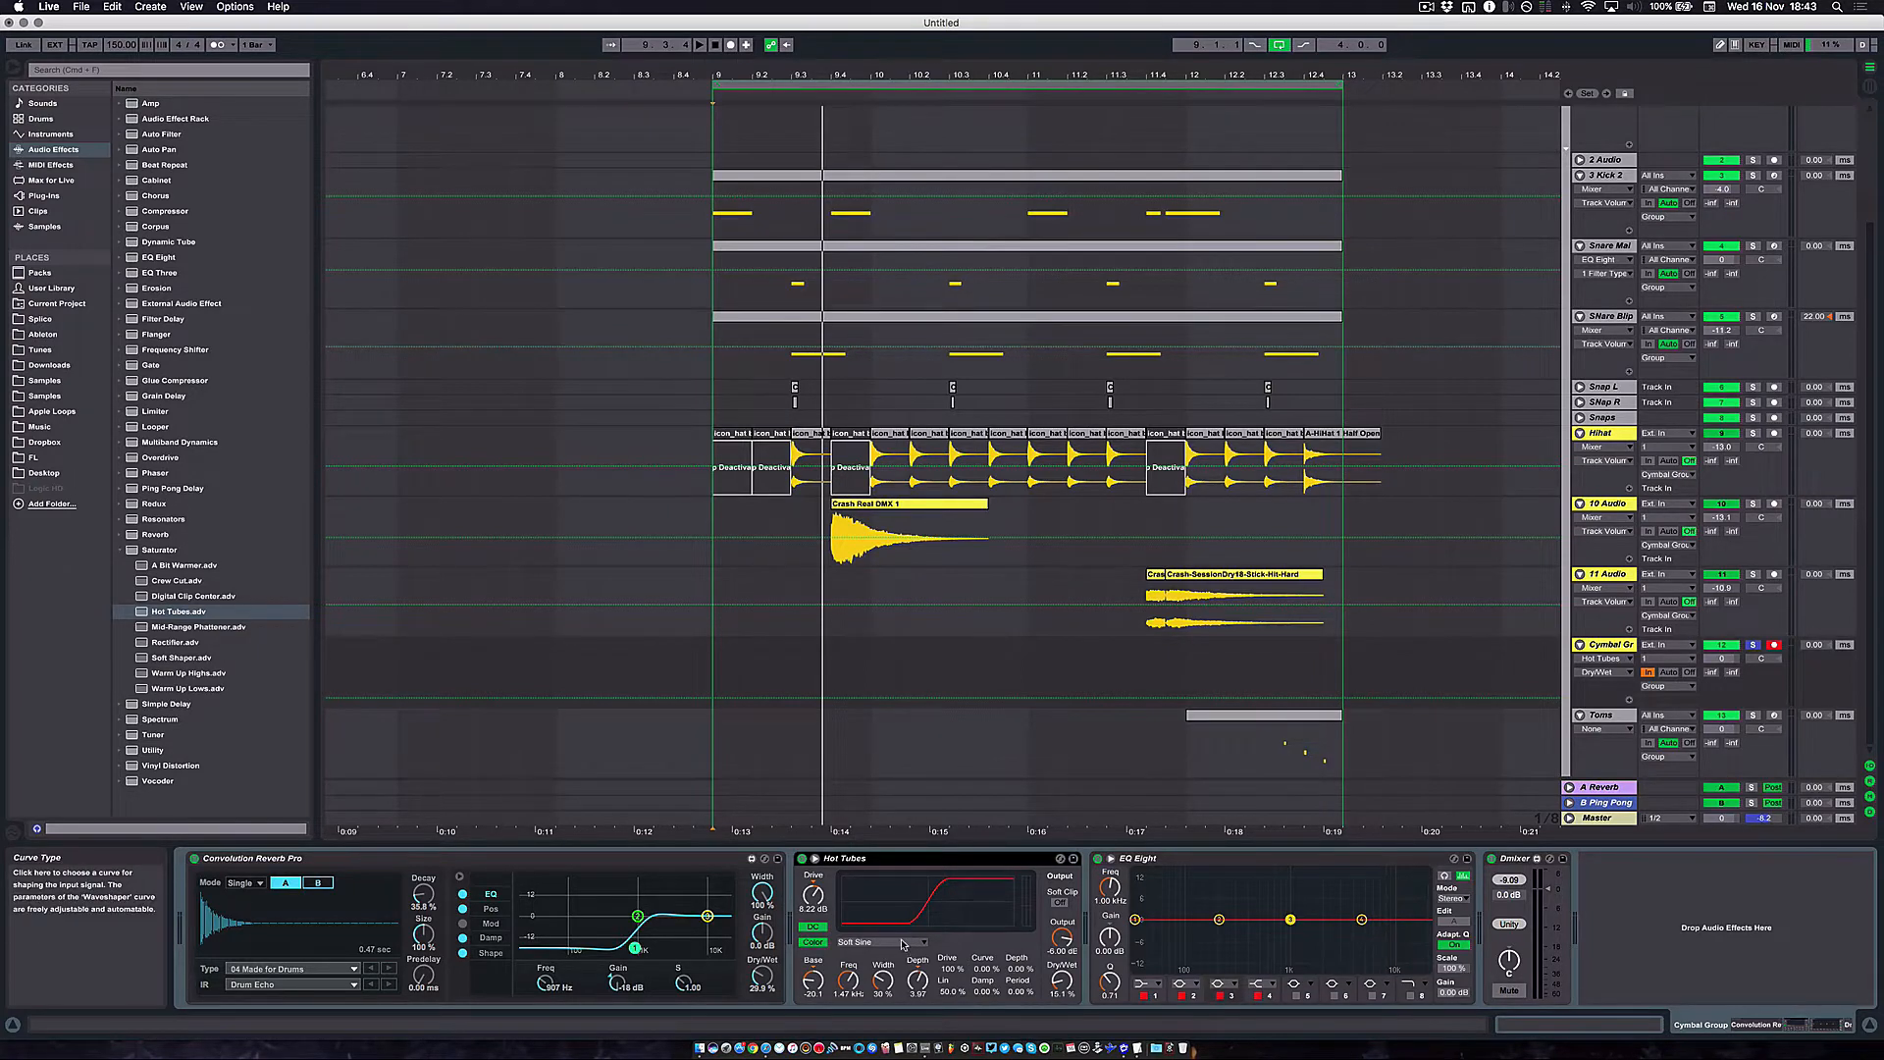
pyautogui.moveTo(1046, 982); pyautogui.dragTo(1046, 942)
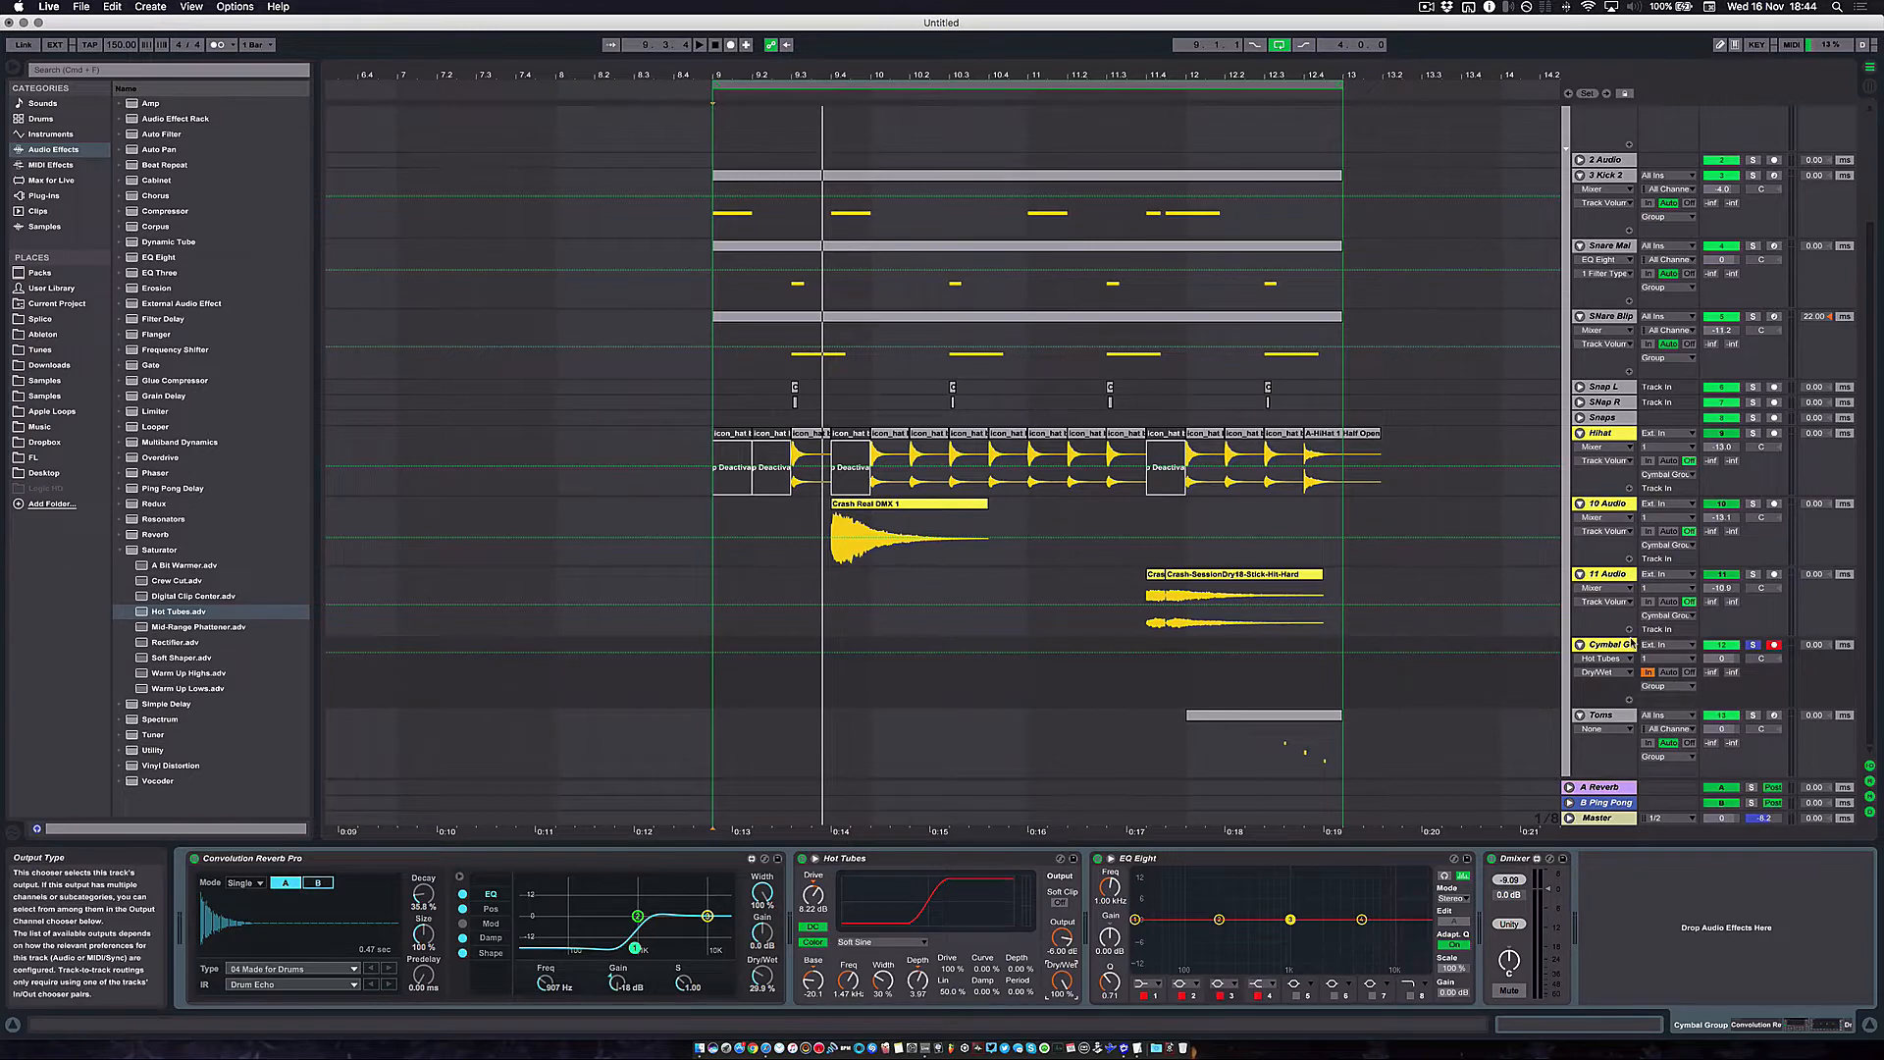
# Insert a new MIDI track directly above Cymbal Group and load the Operator instrument on it
pyautogui.click(1612, 646)
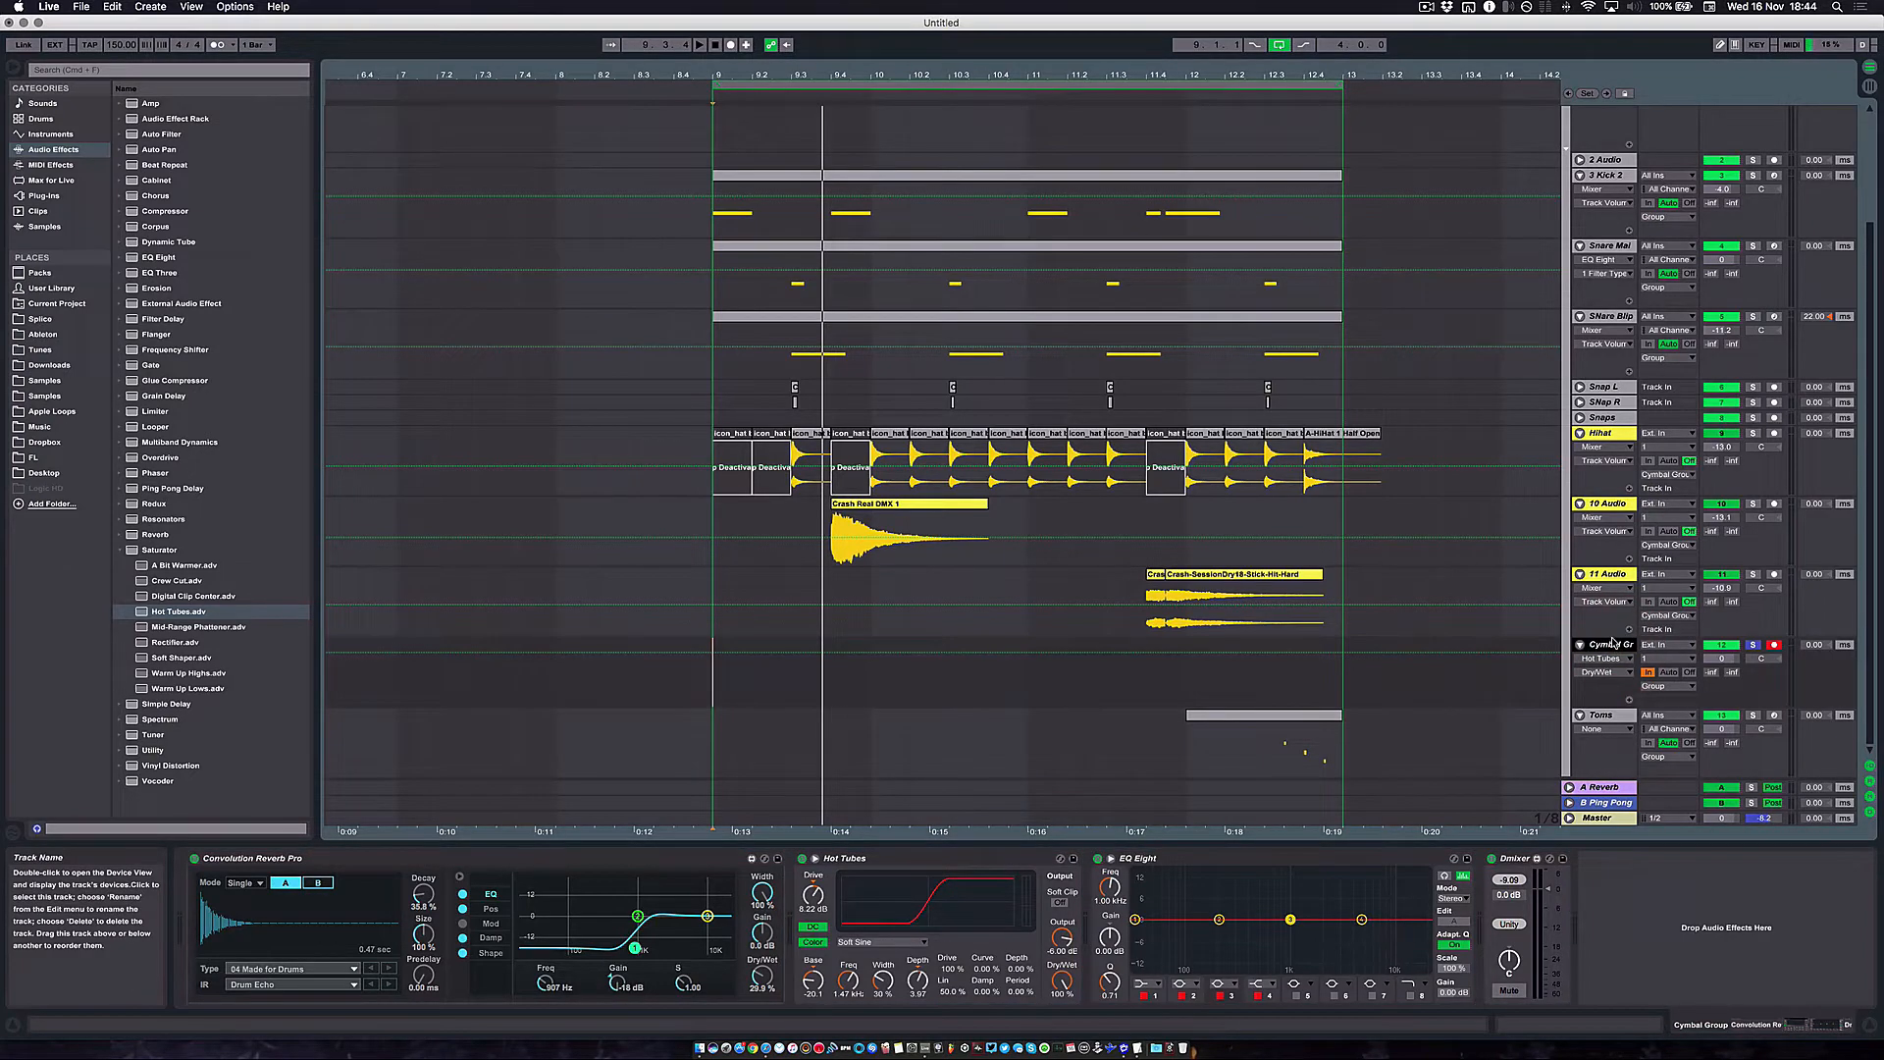
pyautogui.press('super+shift+t')
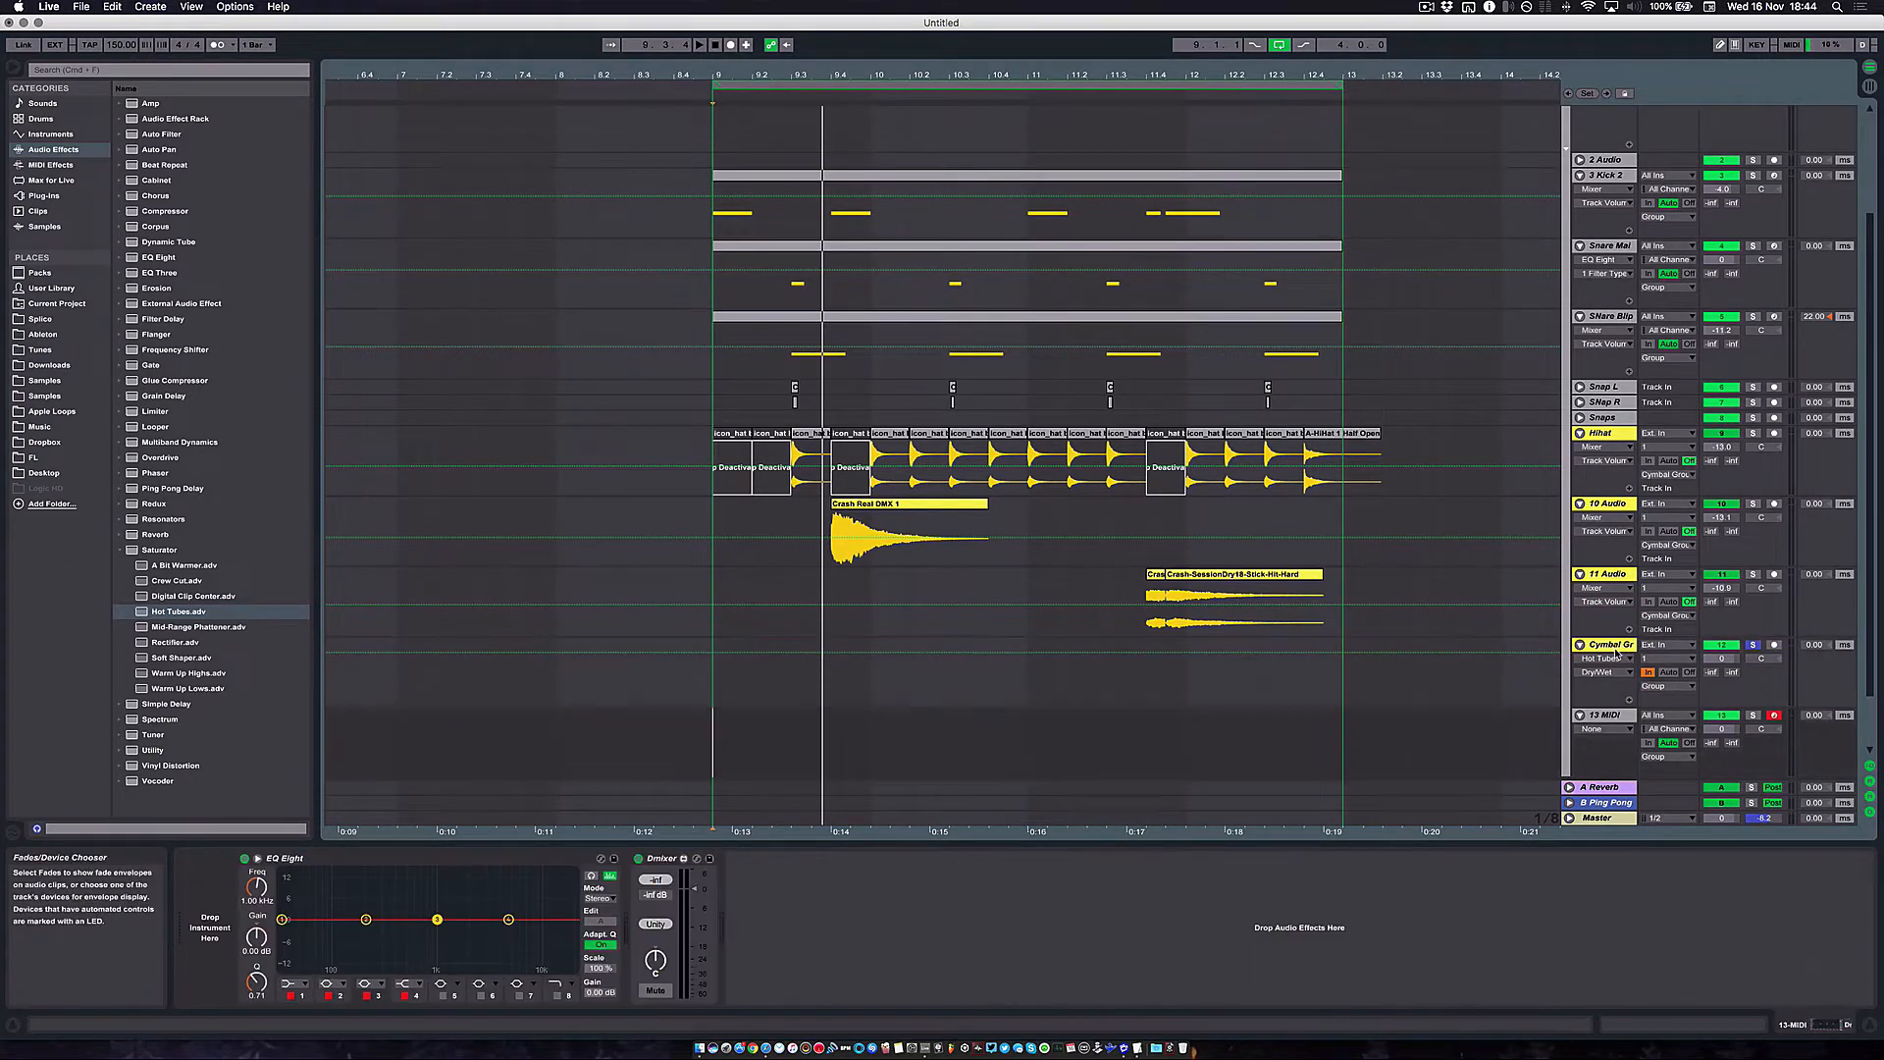
pyautogui.moveTo(1603, 652); pyautogui.dragTo(1610, 648)
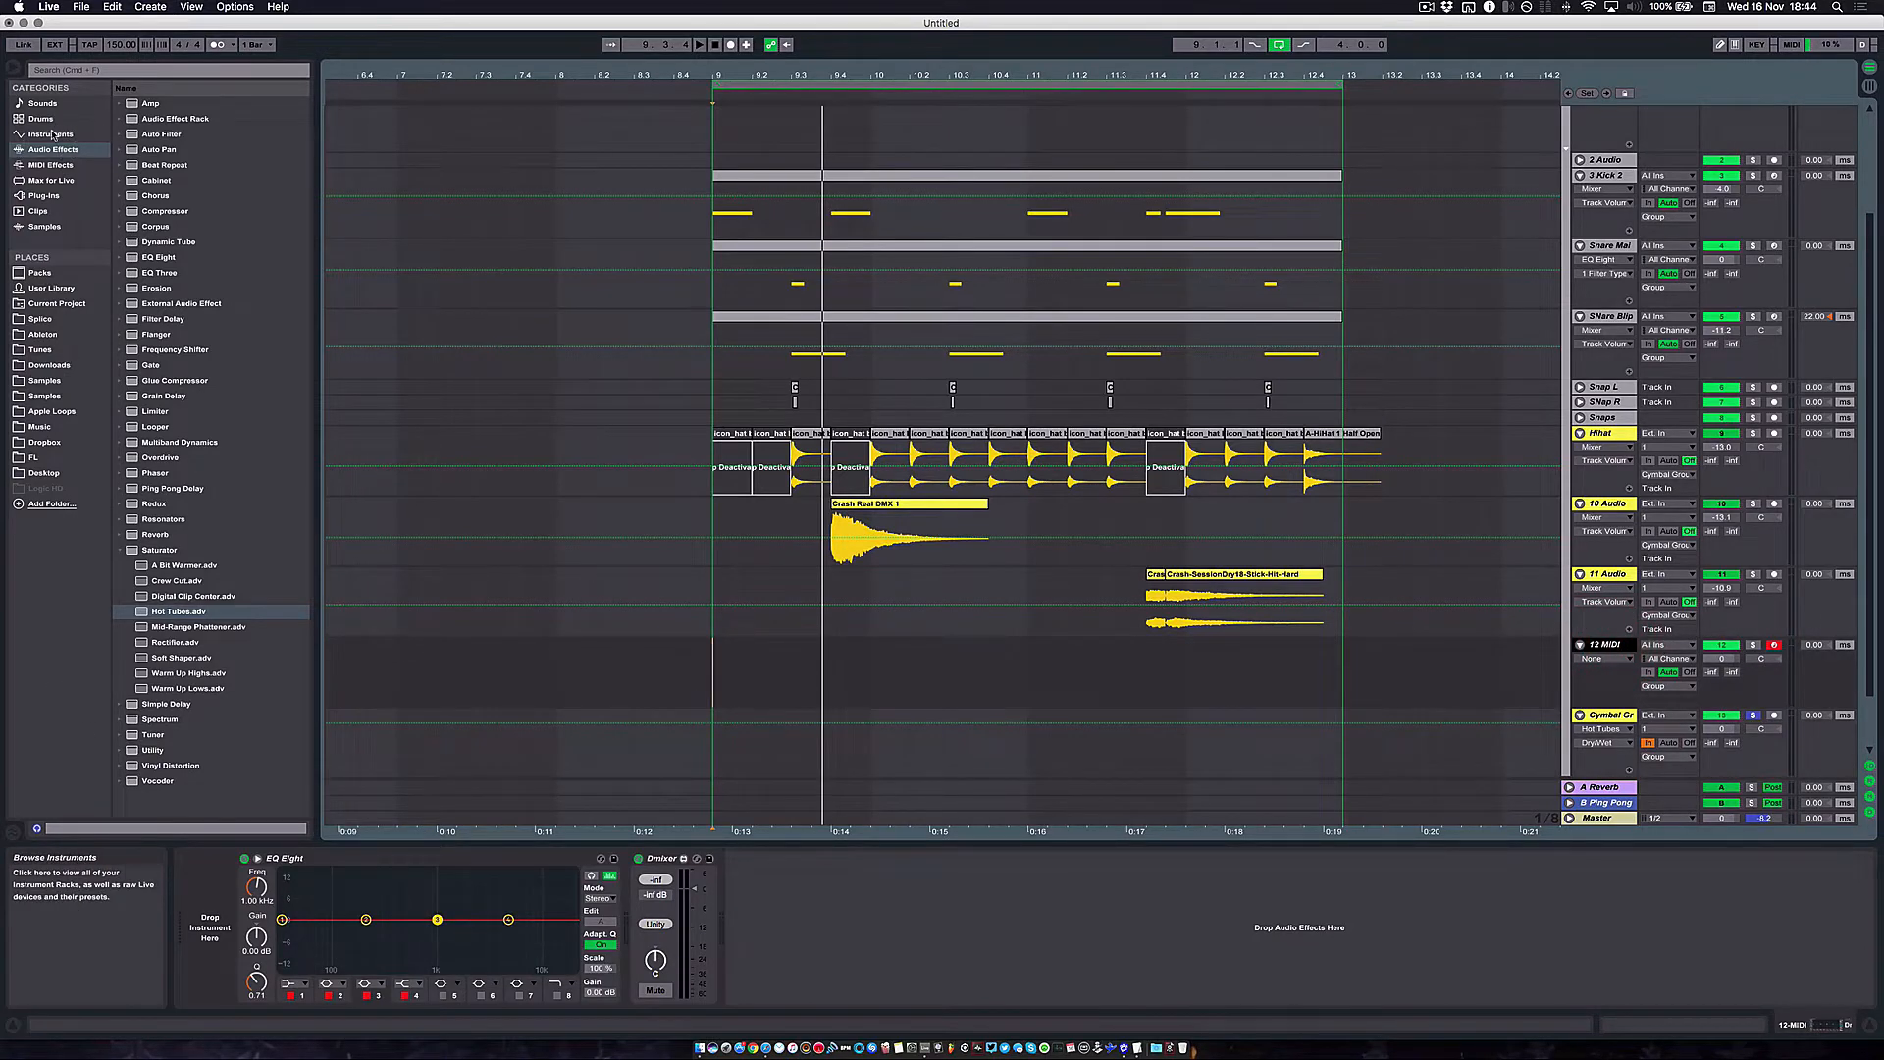
pyautogui.click(51, 134)
pyautogui.click(165, 213)
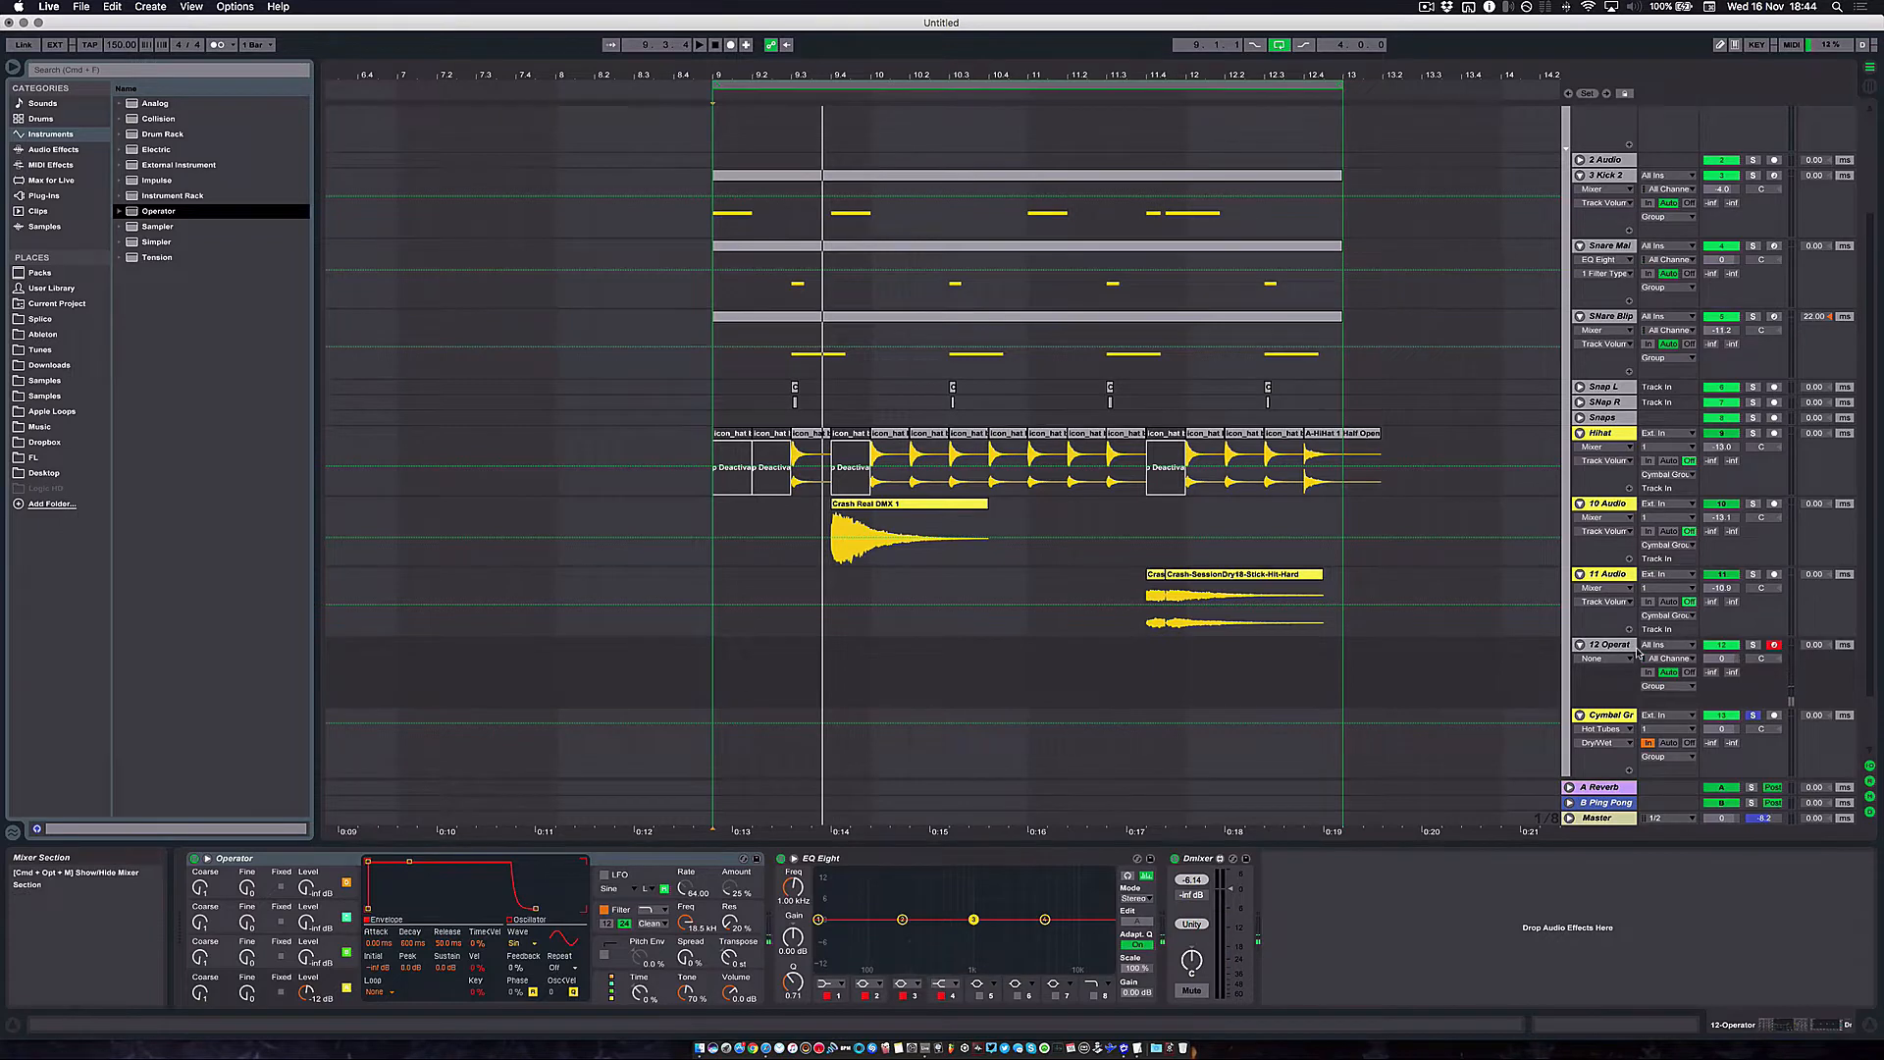
# Route the Operator track's audio output to Cymbal Group
pyautogui.click(1669, 686)
pyautogui.click(1669, 686)
pyautogui.click(1670, 686)
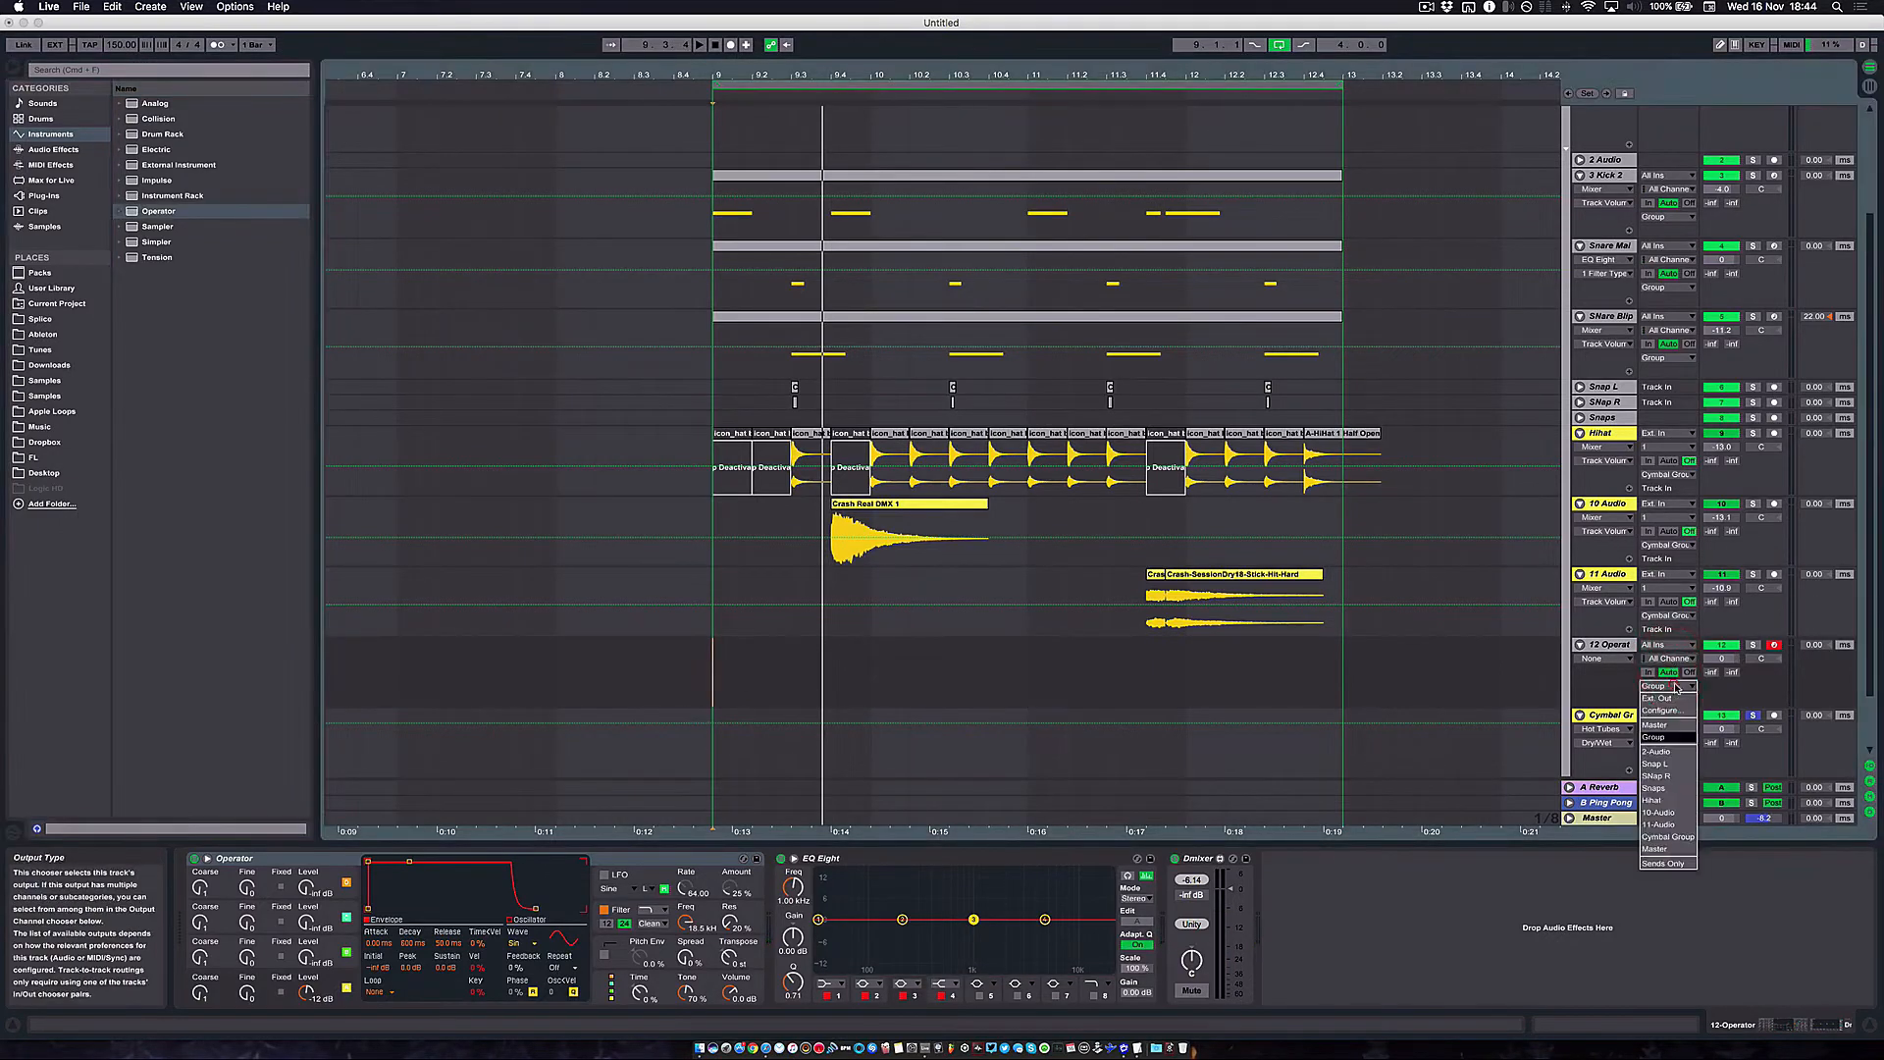
pyautogui.click(1675, 837)
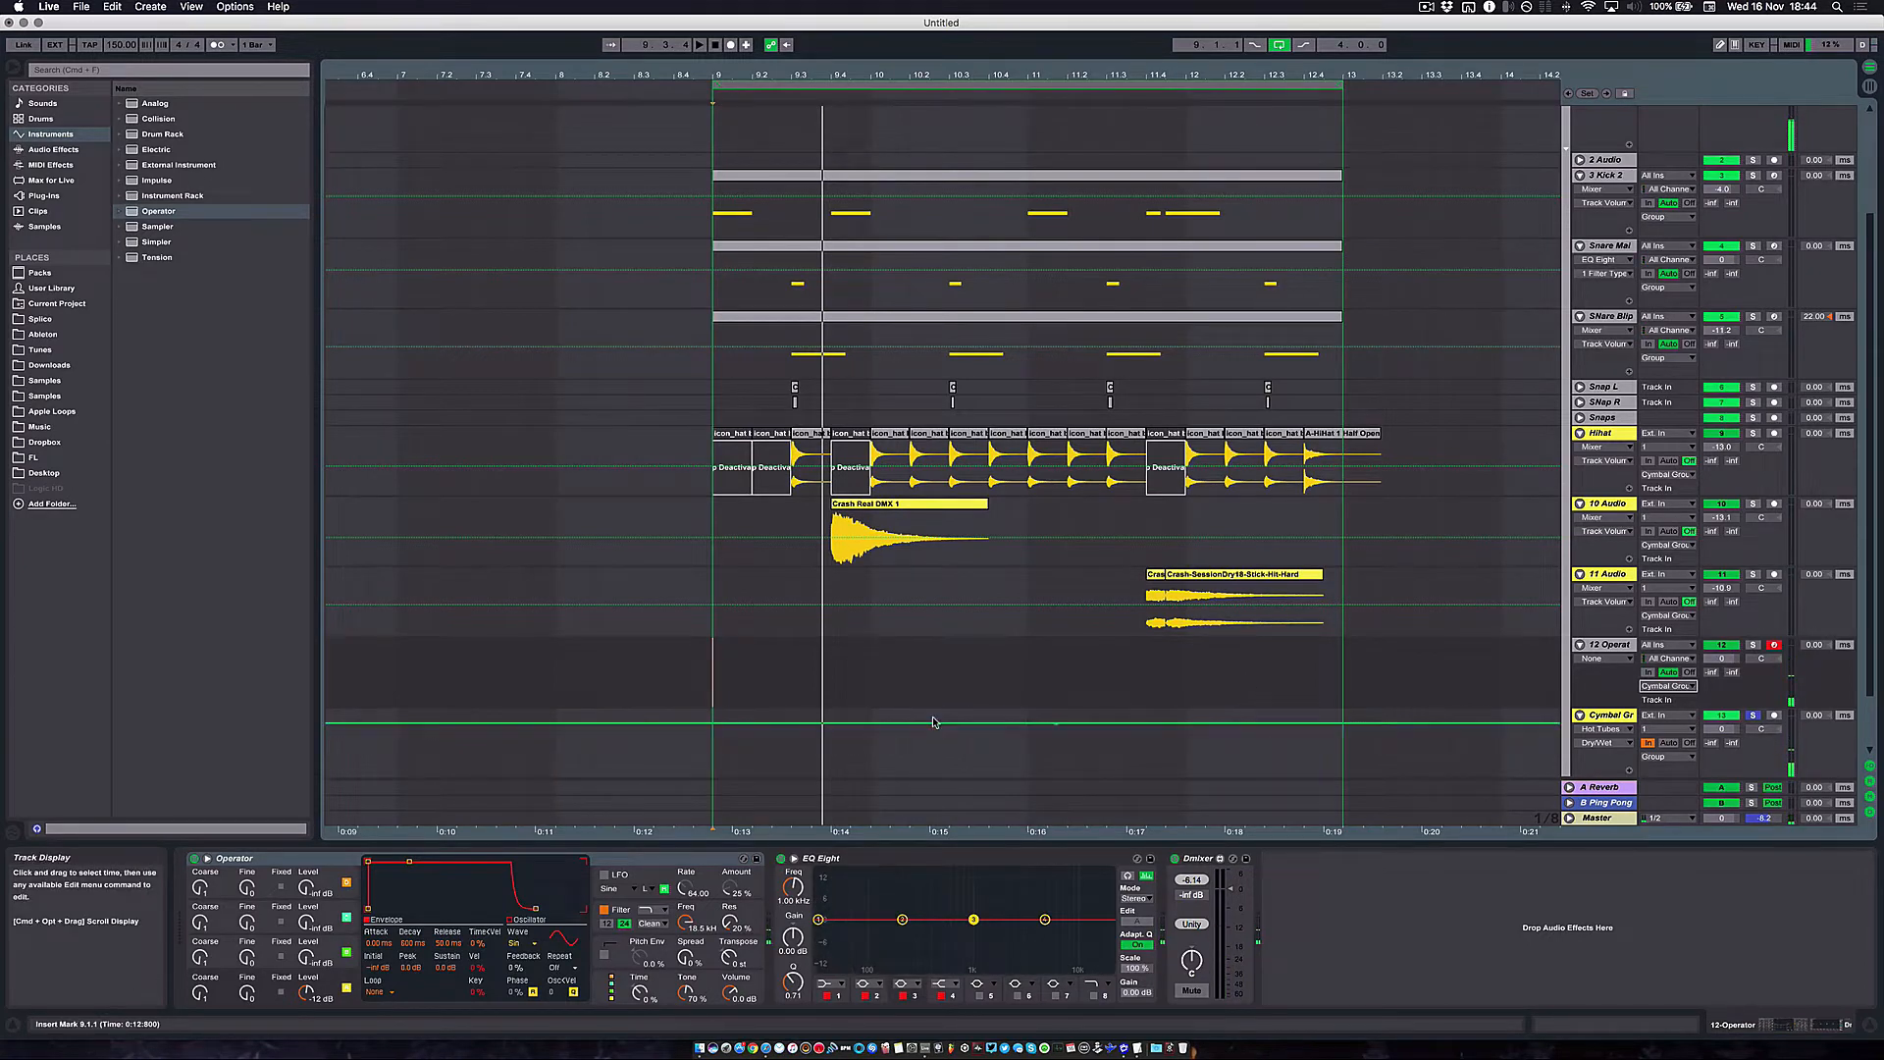
# Create a two-bar MIDI clip from bar 9 on the Operator track and draw a G0 note from 1.1.1 to 2.4.1
pyautogui.moveTo(720, 665); pyautogui.dragTo(1040, 686)
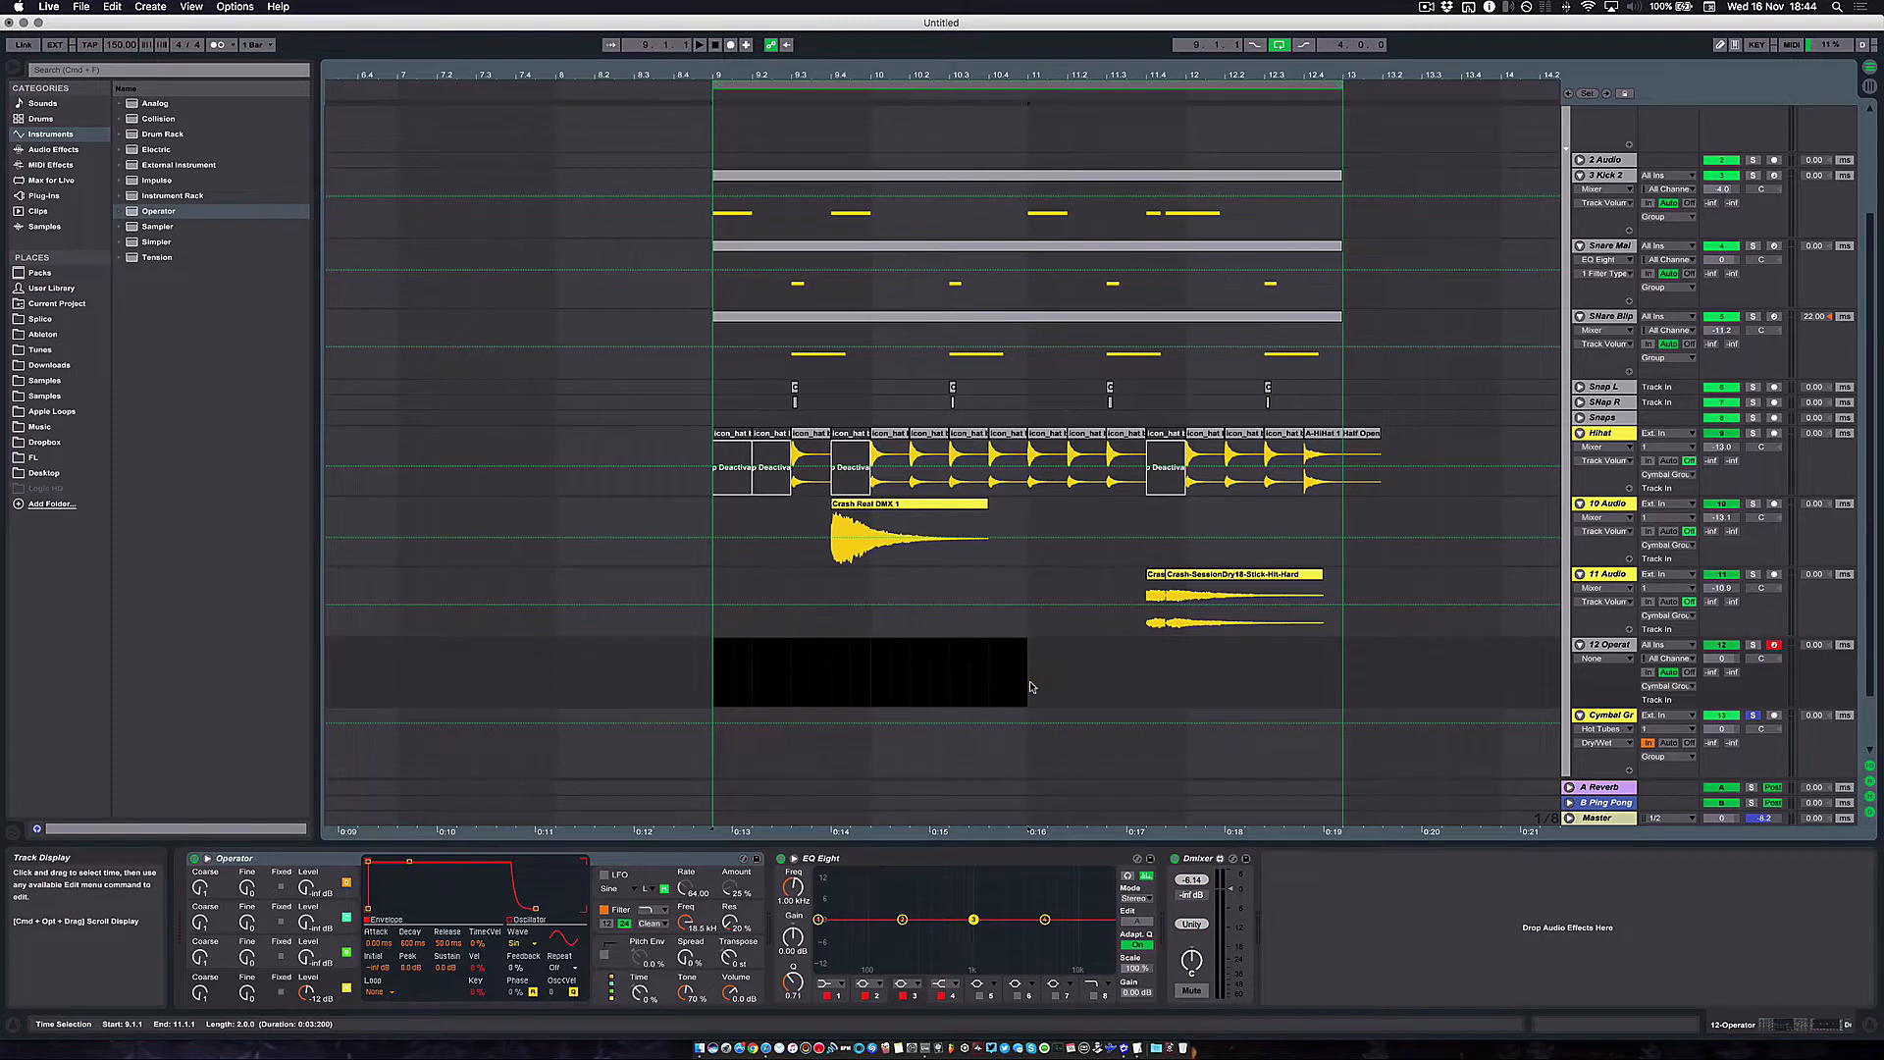
pyautogui.doubleClick(893, 646)
pyautogui.moveTo(373, 768); pyautogui.dragTo(428, 753)
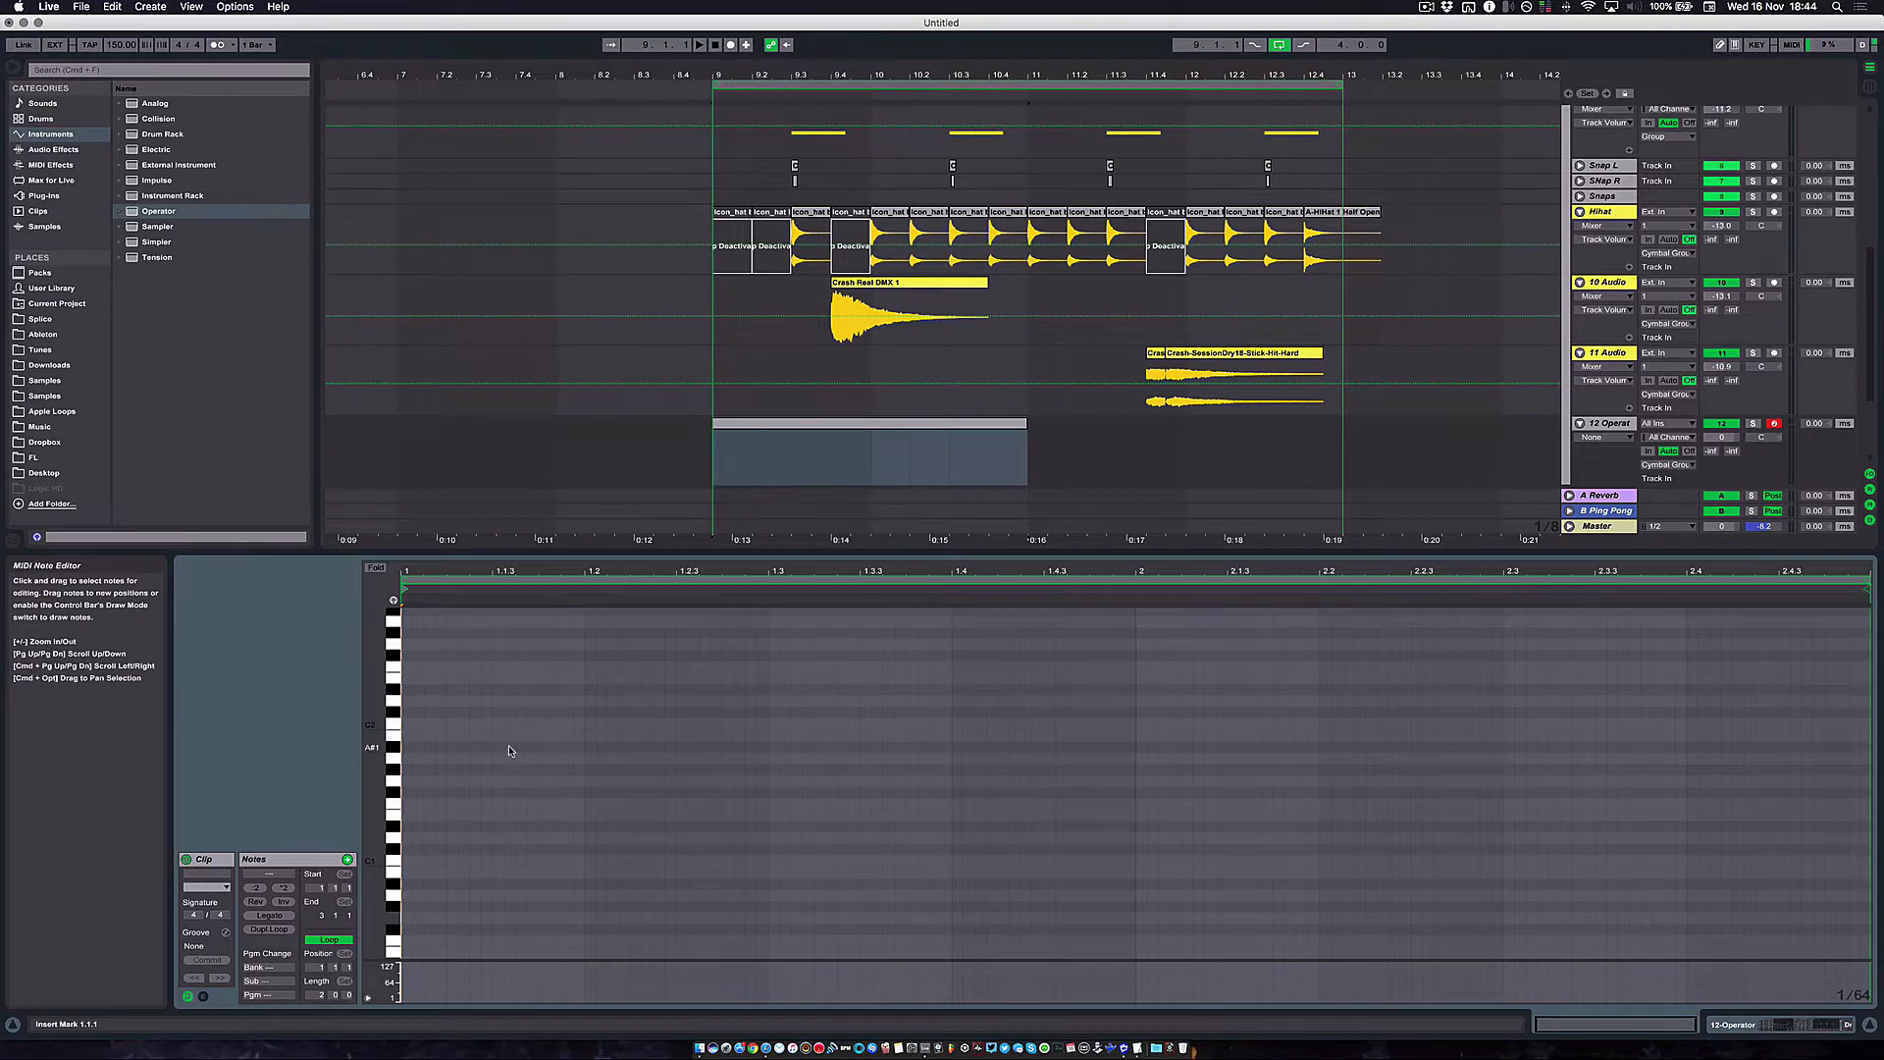
pyautogui.scroll(-1, 431, 898)
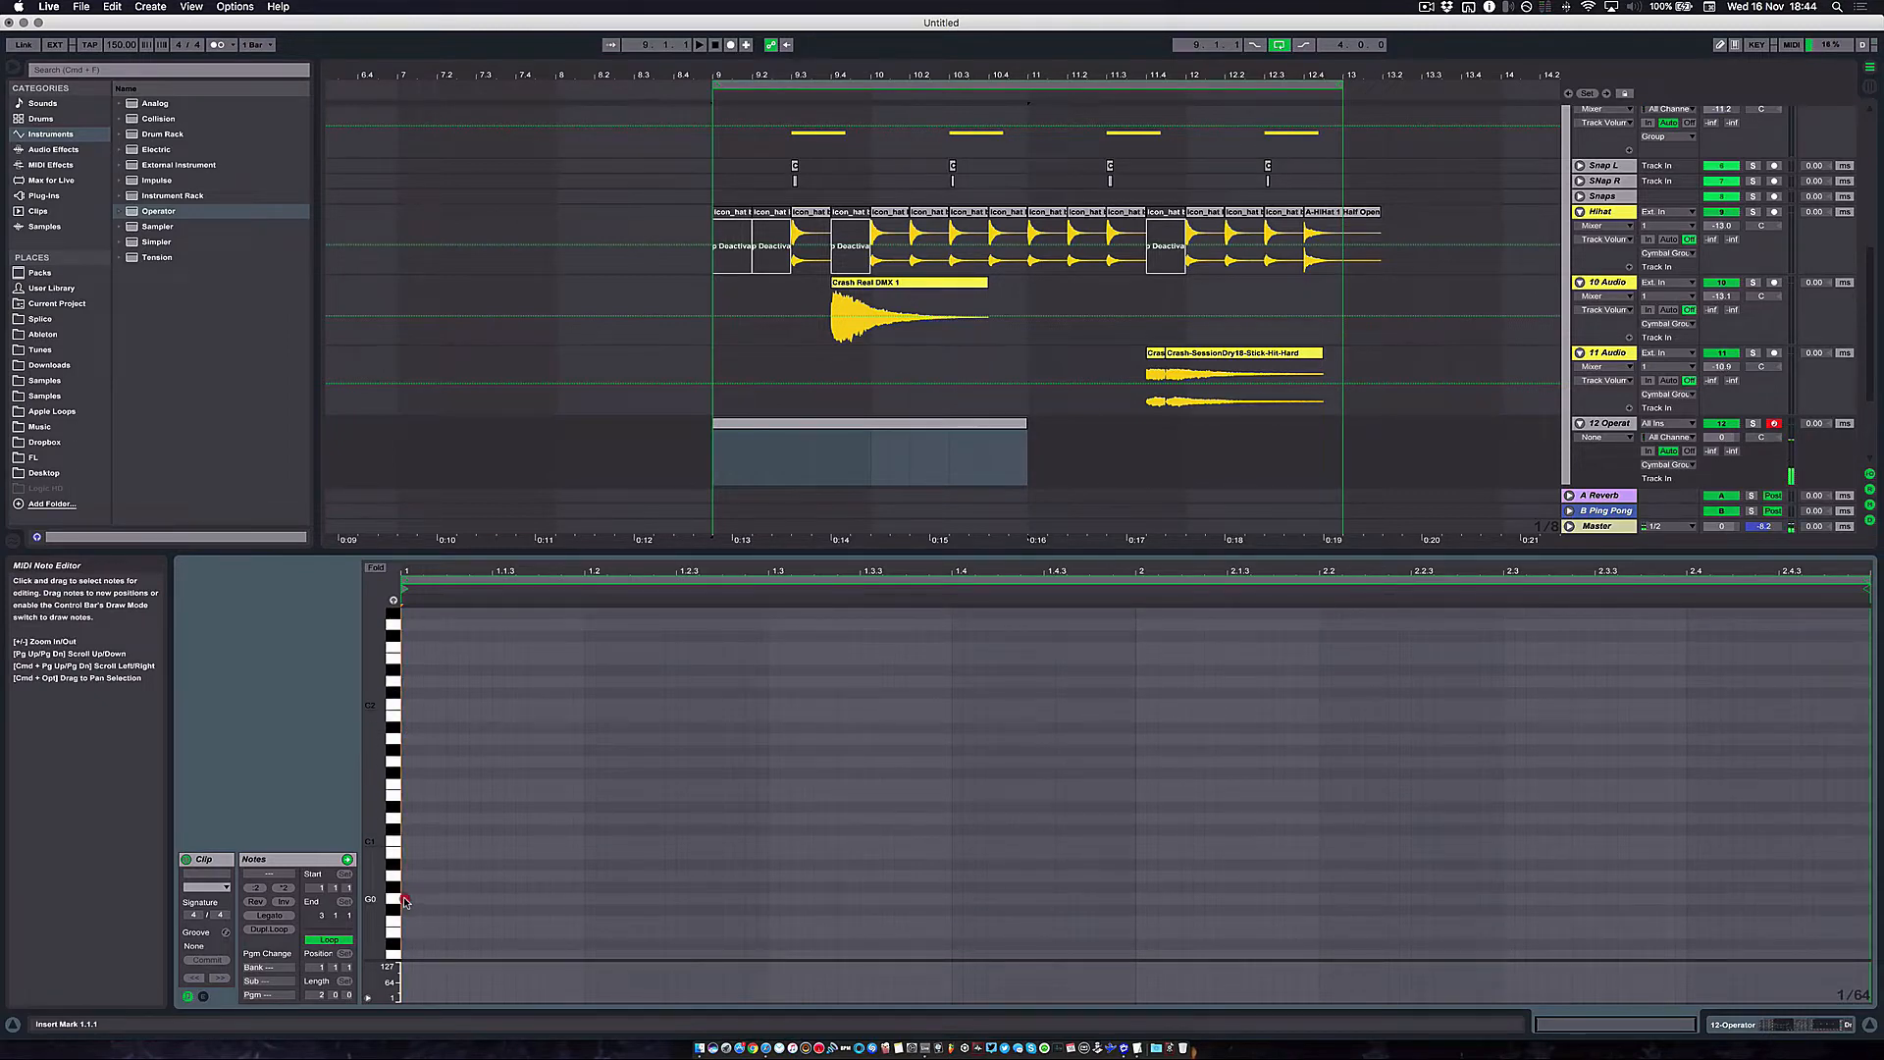
pyautogui.click(406, 901)
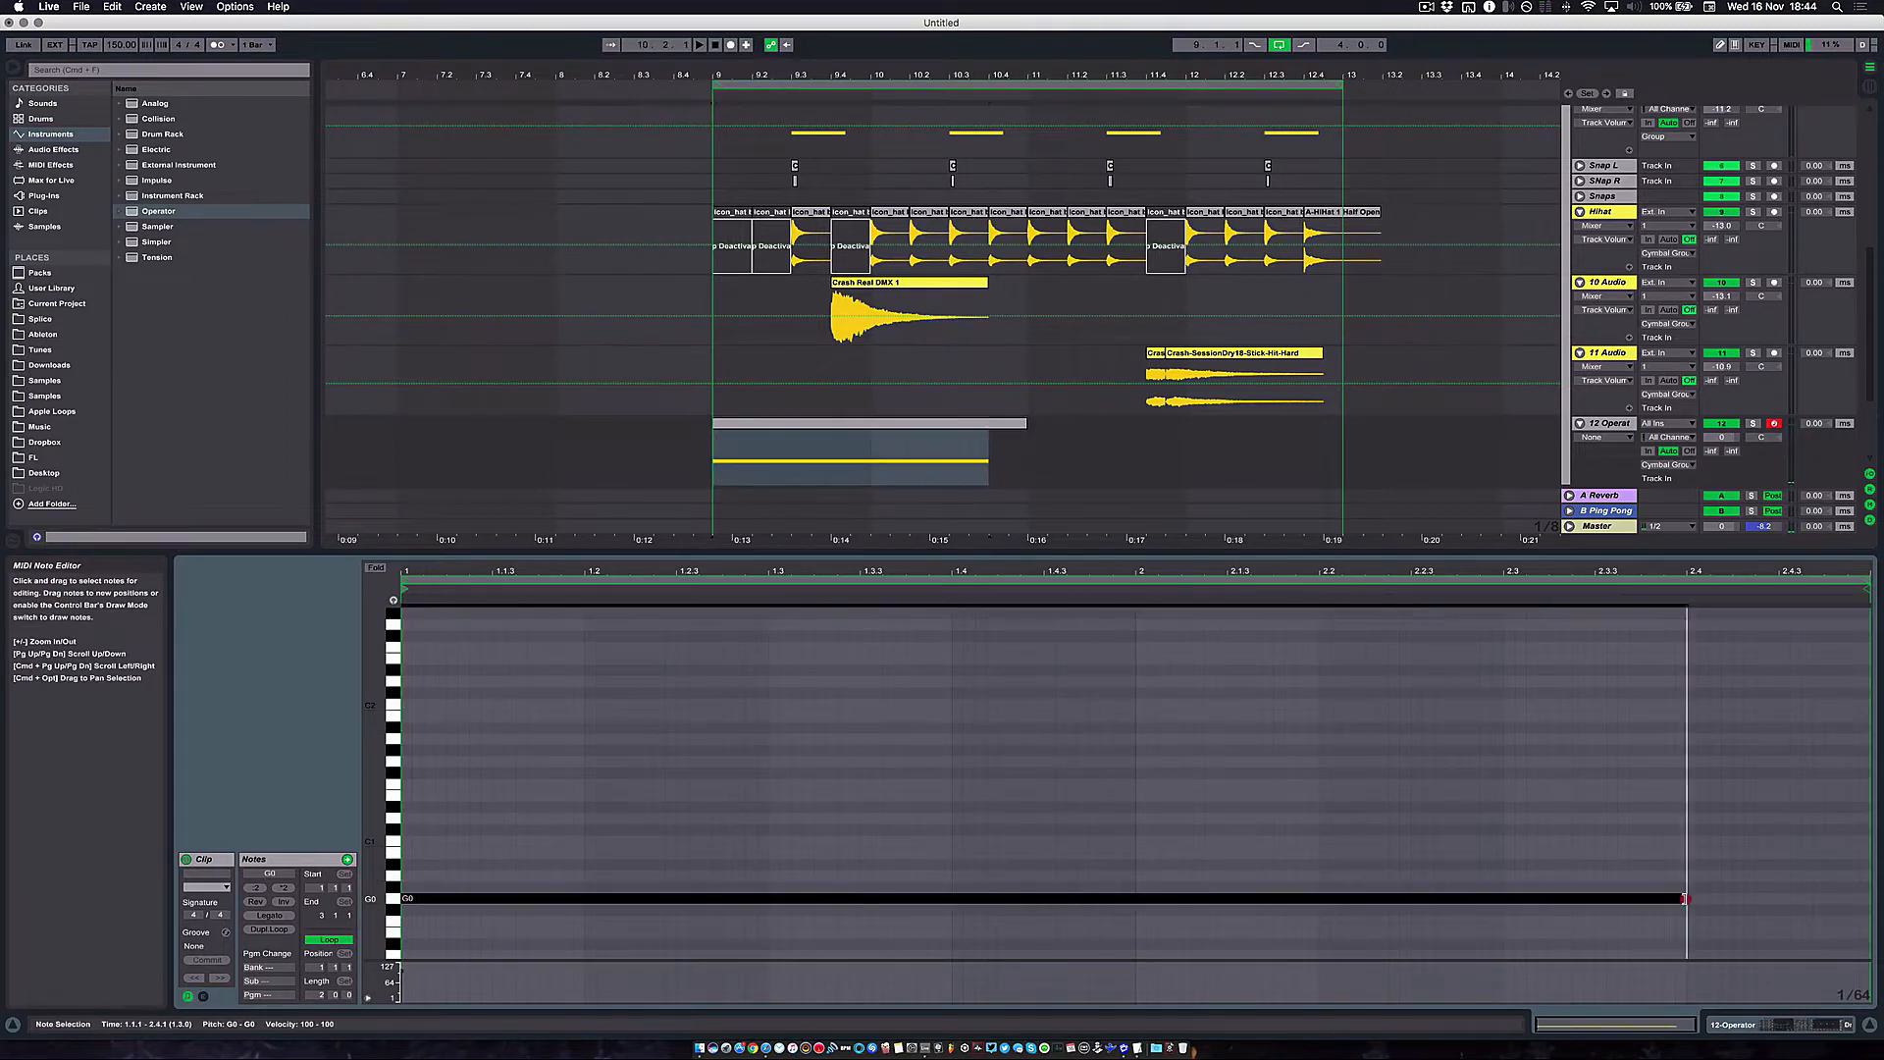
# Turn off looping for the Operator clip and extend the clip to bar 13
pyautogui.moveTo(1026, 423); pyautogui.dragTo(1337, 426)
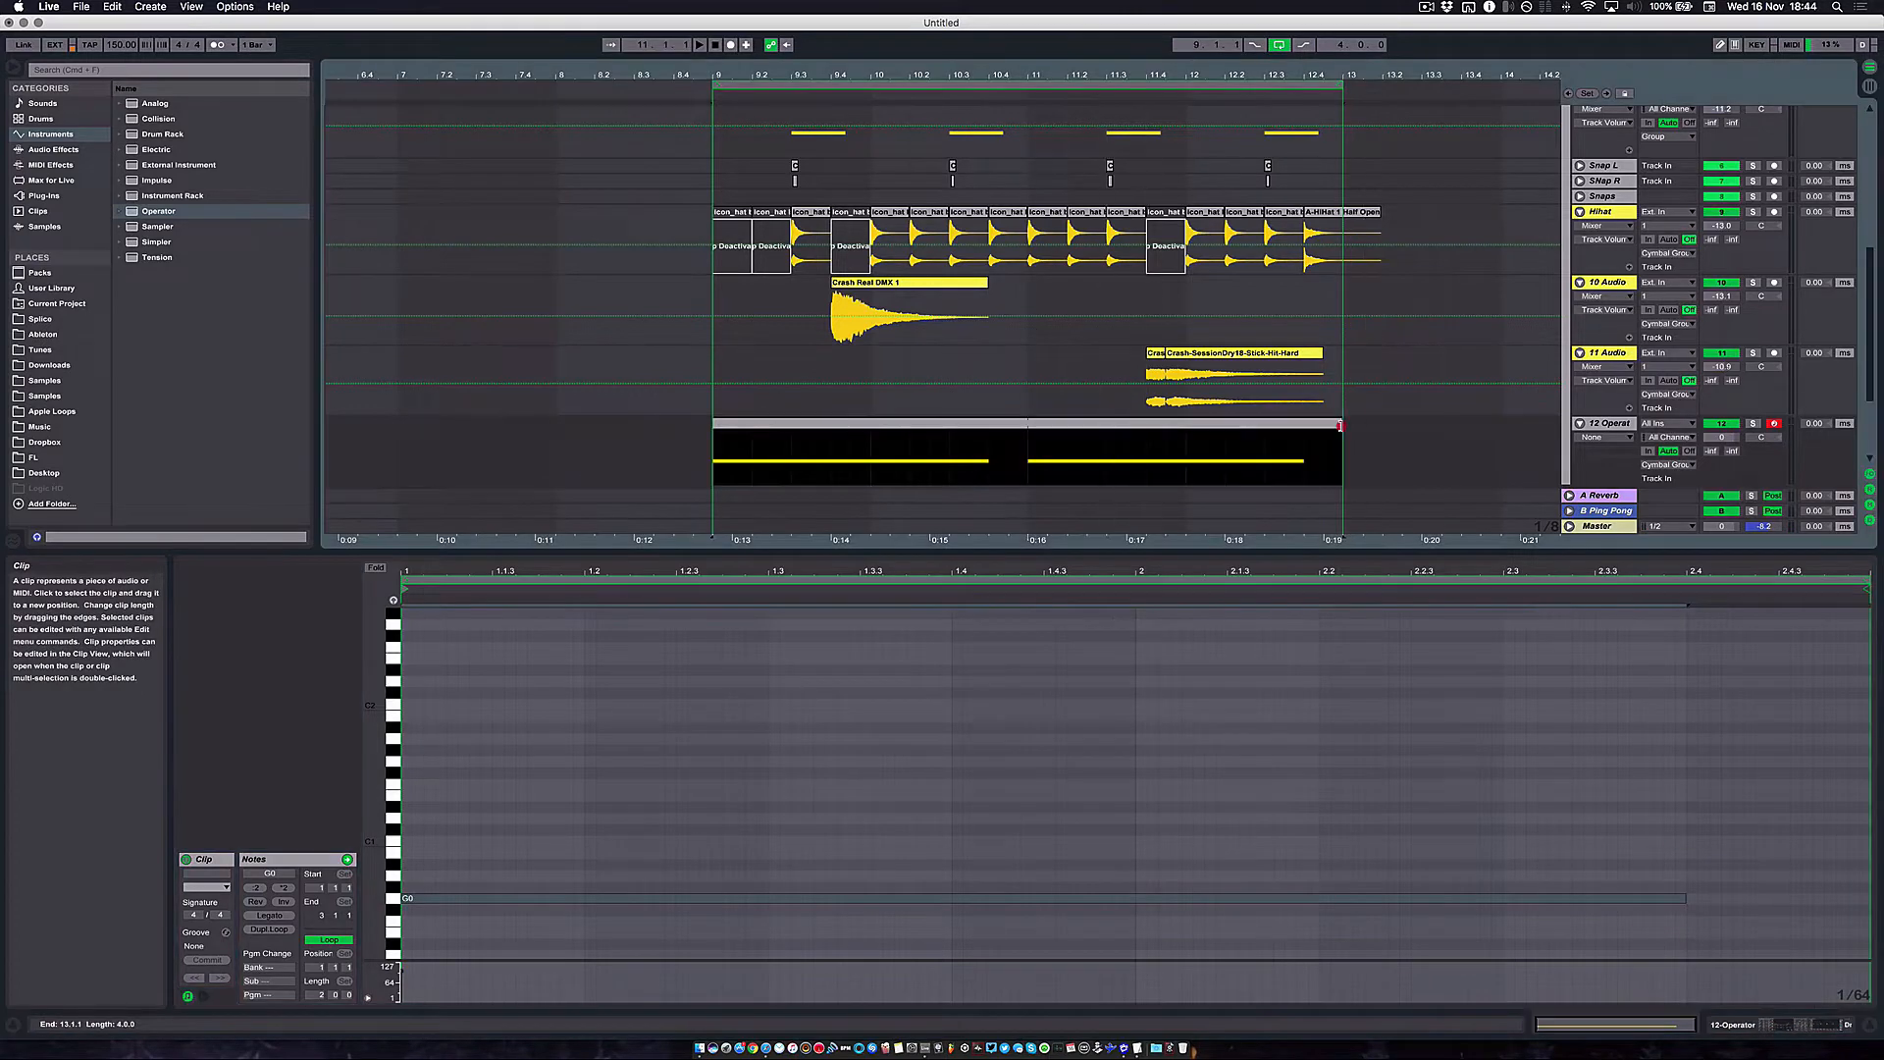
pyautogui.press('super+z')
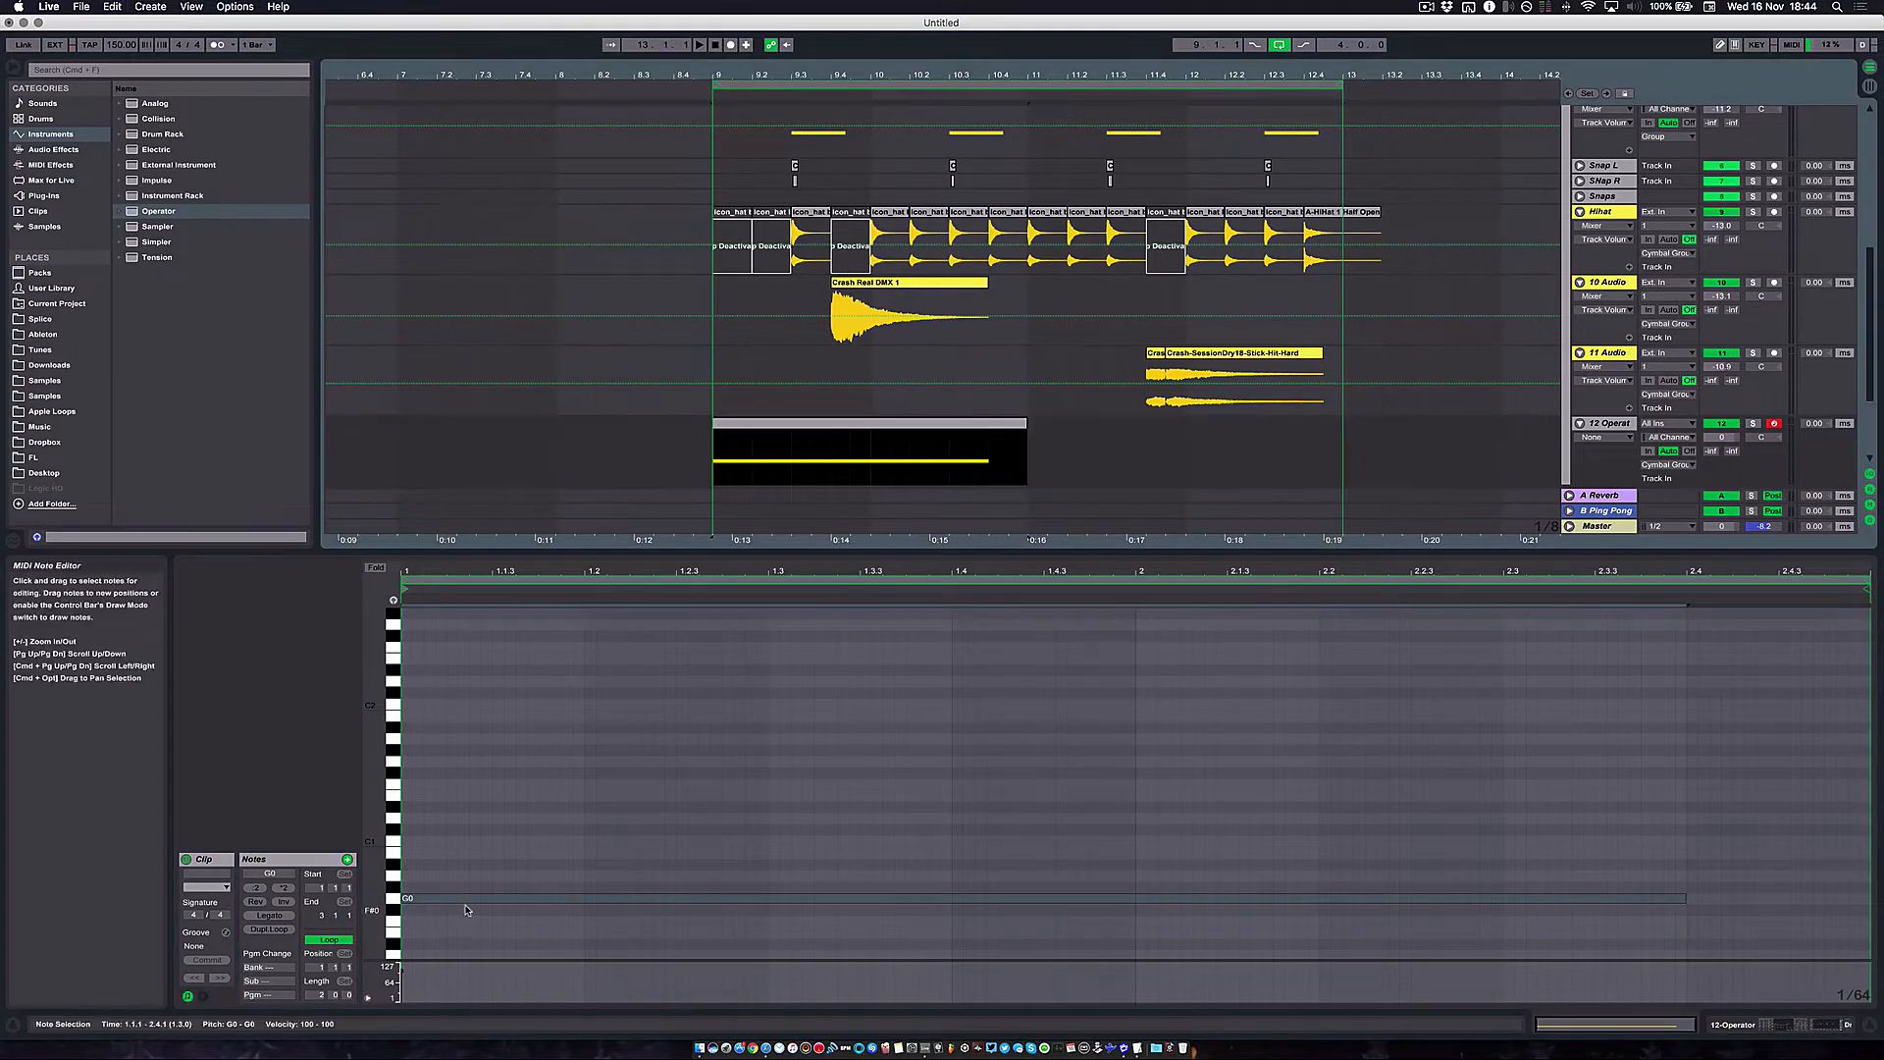
pyautogui.click(314, 942)
pyautogui.click(970, 428)
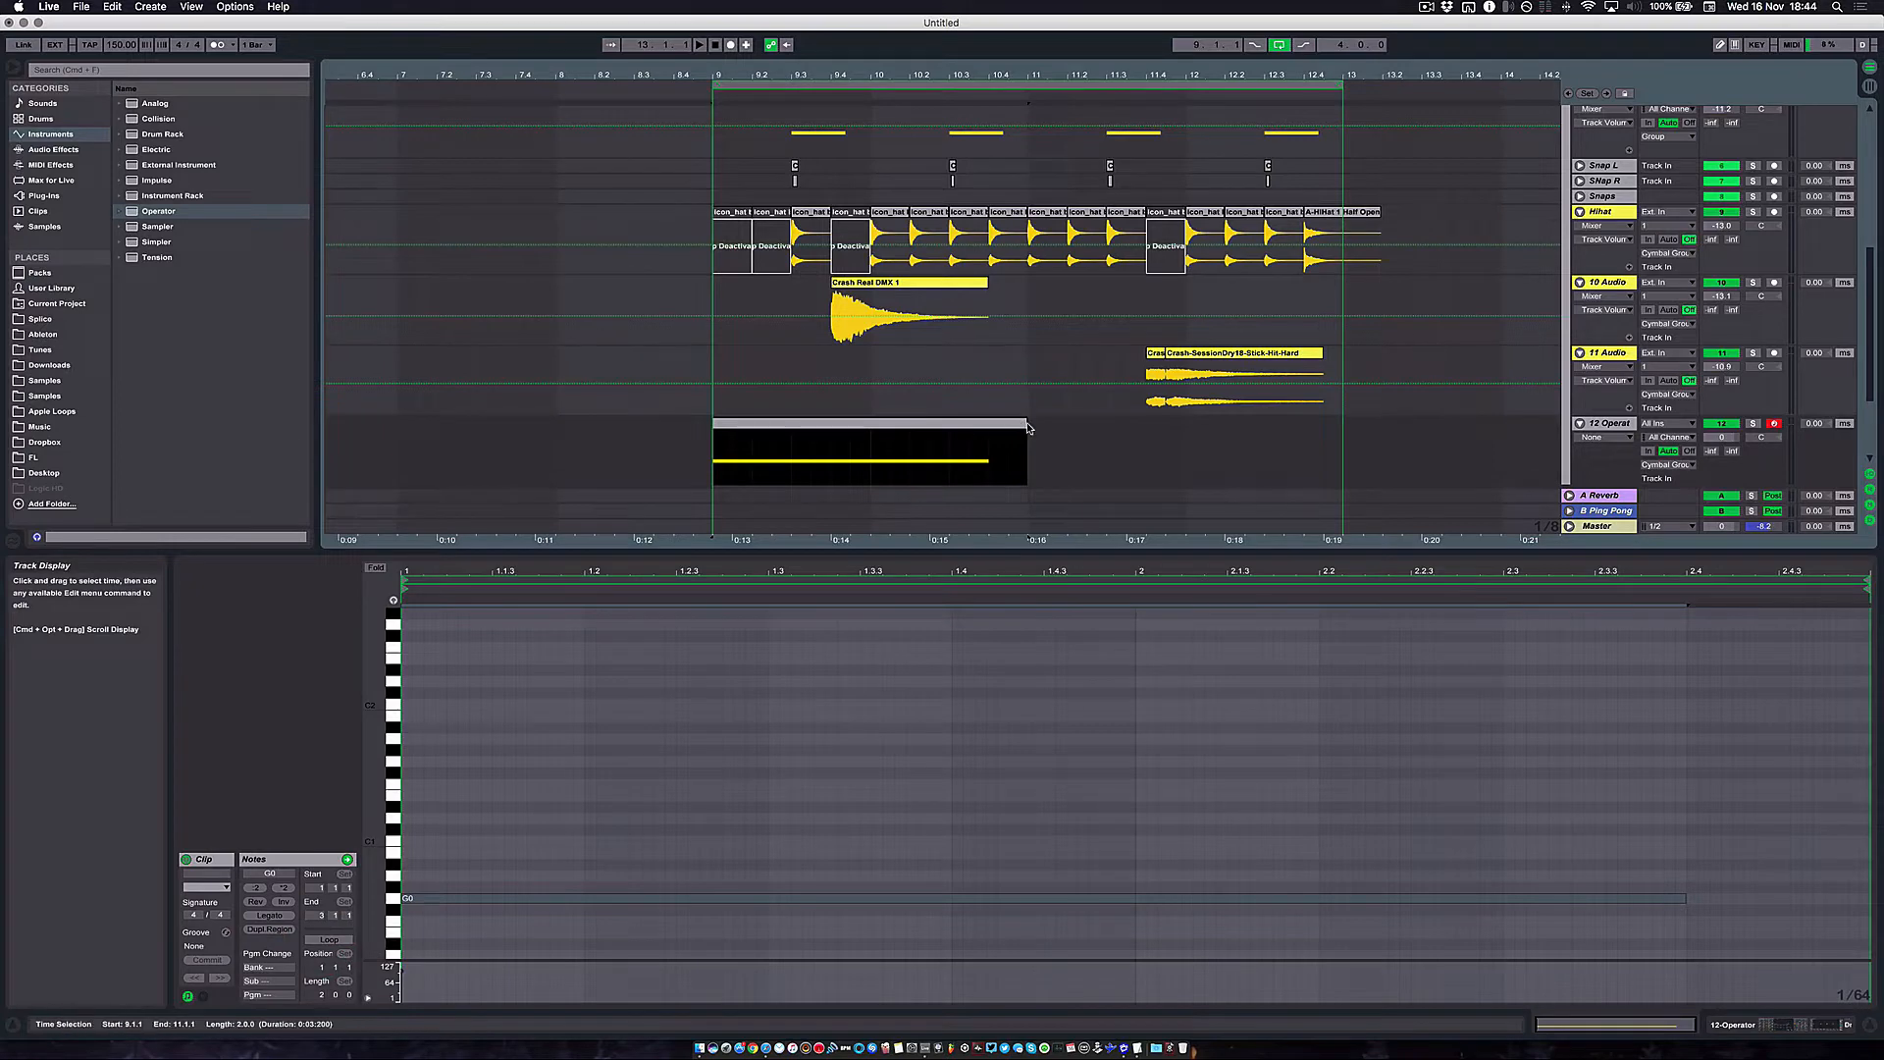
pyautogui.moveTo(1027, 427); pyautogui.dragTo(1337, 438)
# Lengthen the G0 note so it spans the whole four-bar Operator clip
pyautogui.click(1667, 886)
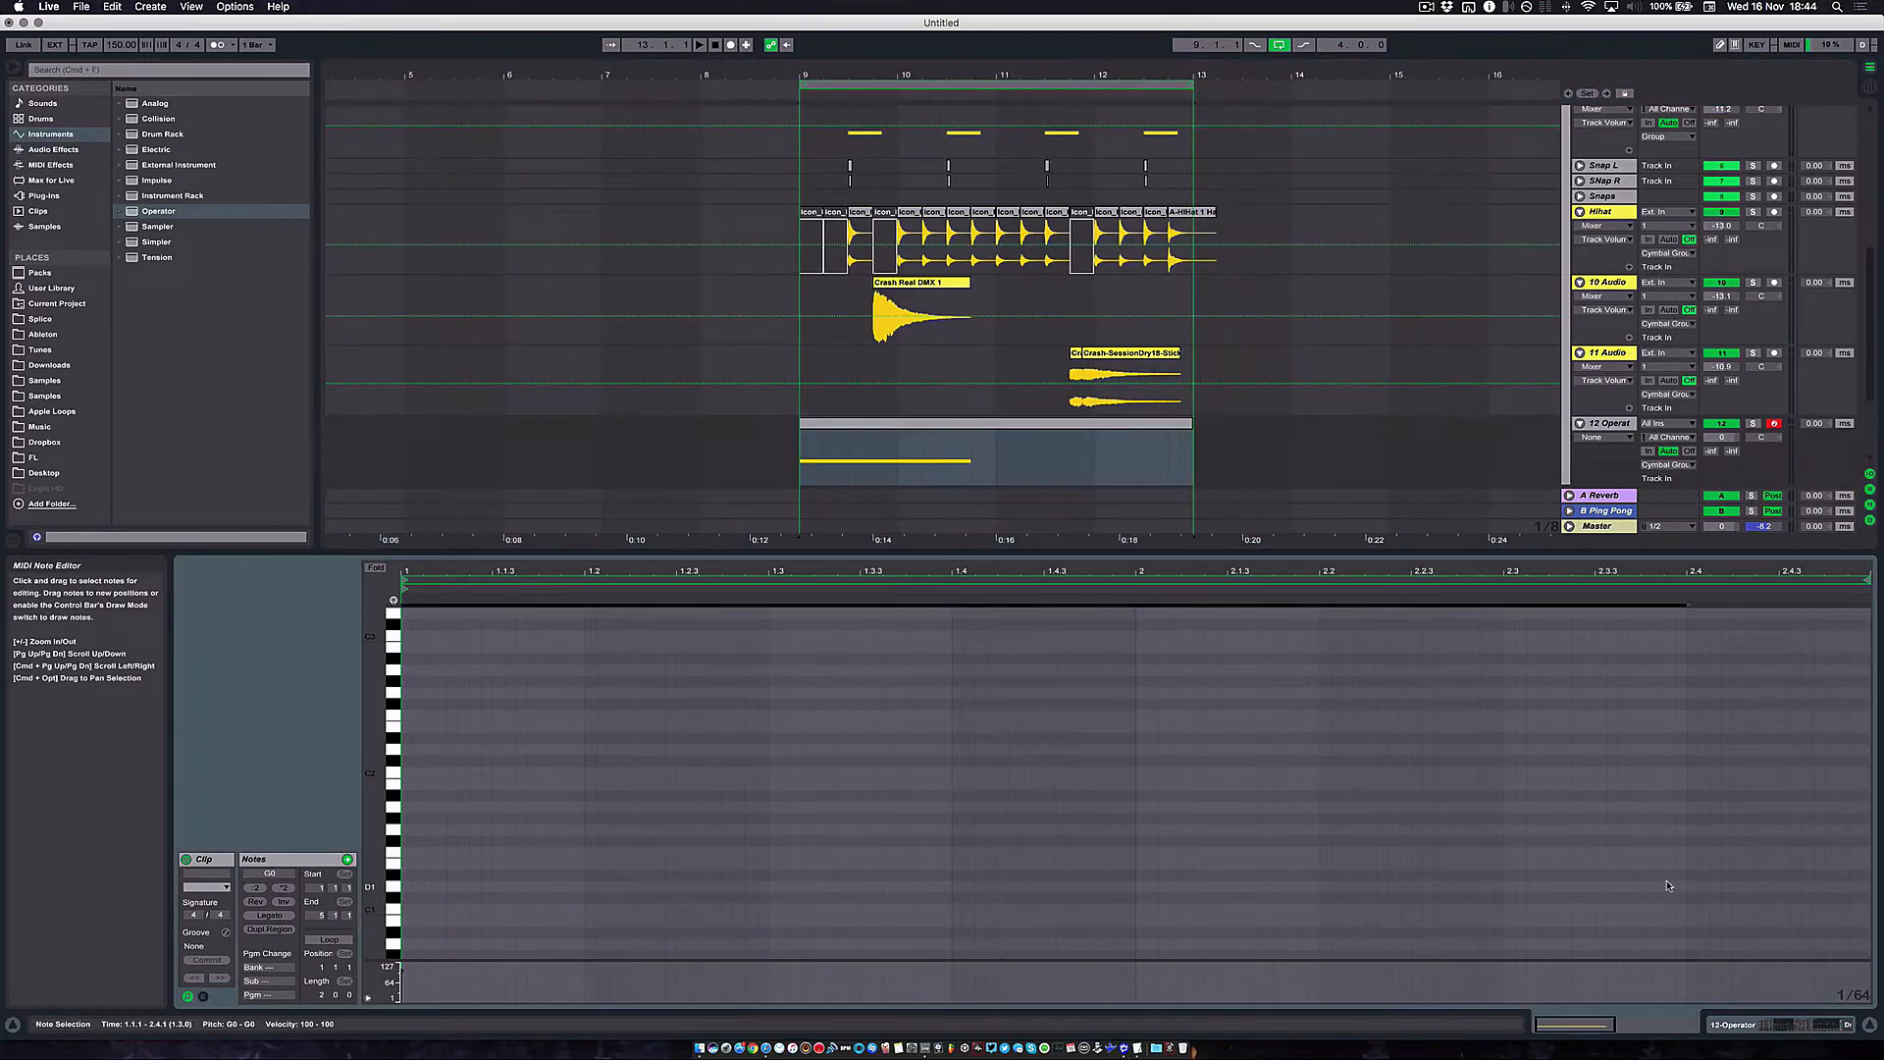
pyautogui.moveTo(1689, 855); pyautogui.dragTo(1881, 861)
pyautogui.press('-')
pyautogui.press('-')
pyautogui.scroll(4, 1598, 824)
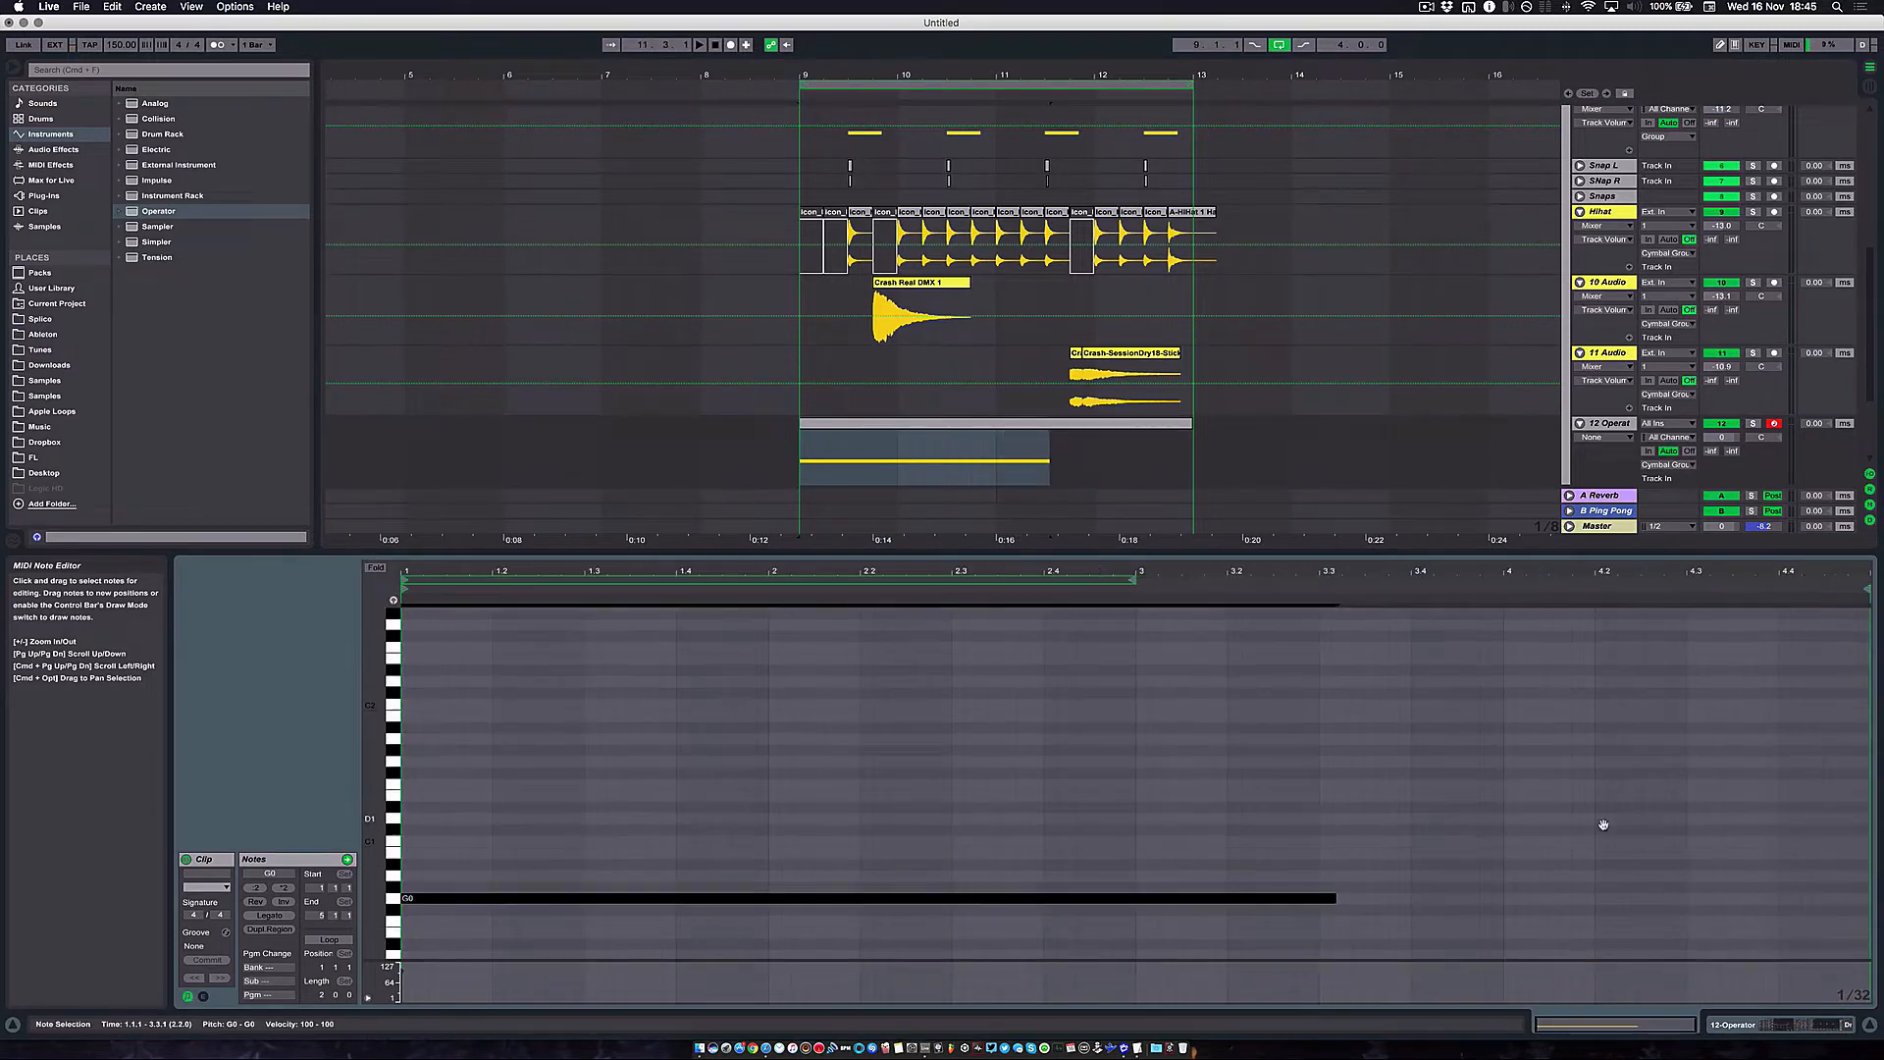
pyautogui.scroll(-5, 1366, 888)
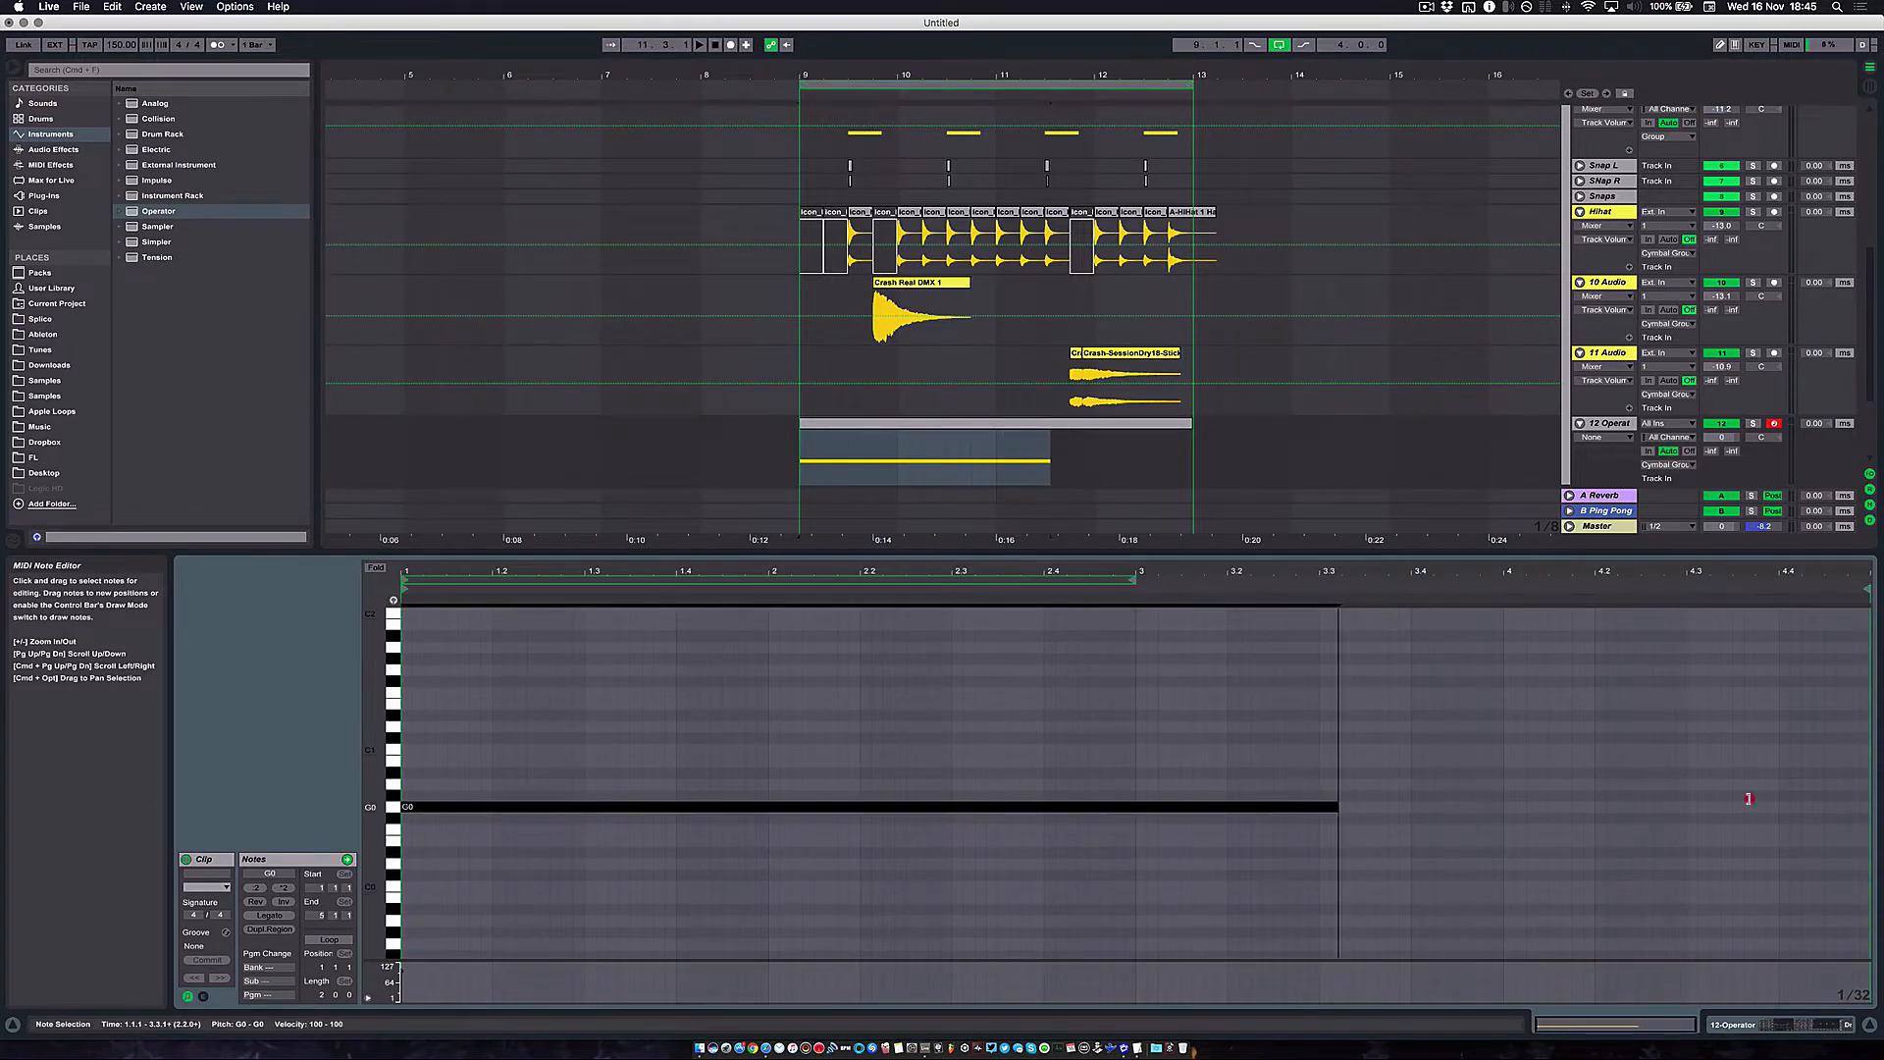
pyautogui.moveTo(1748, 798); pyautogui.dragTo(1831, 827)
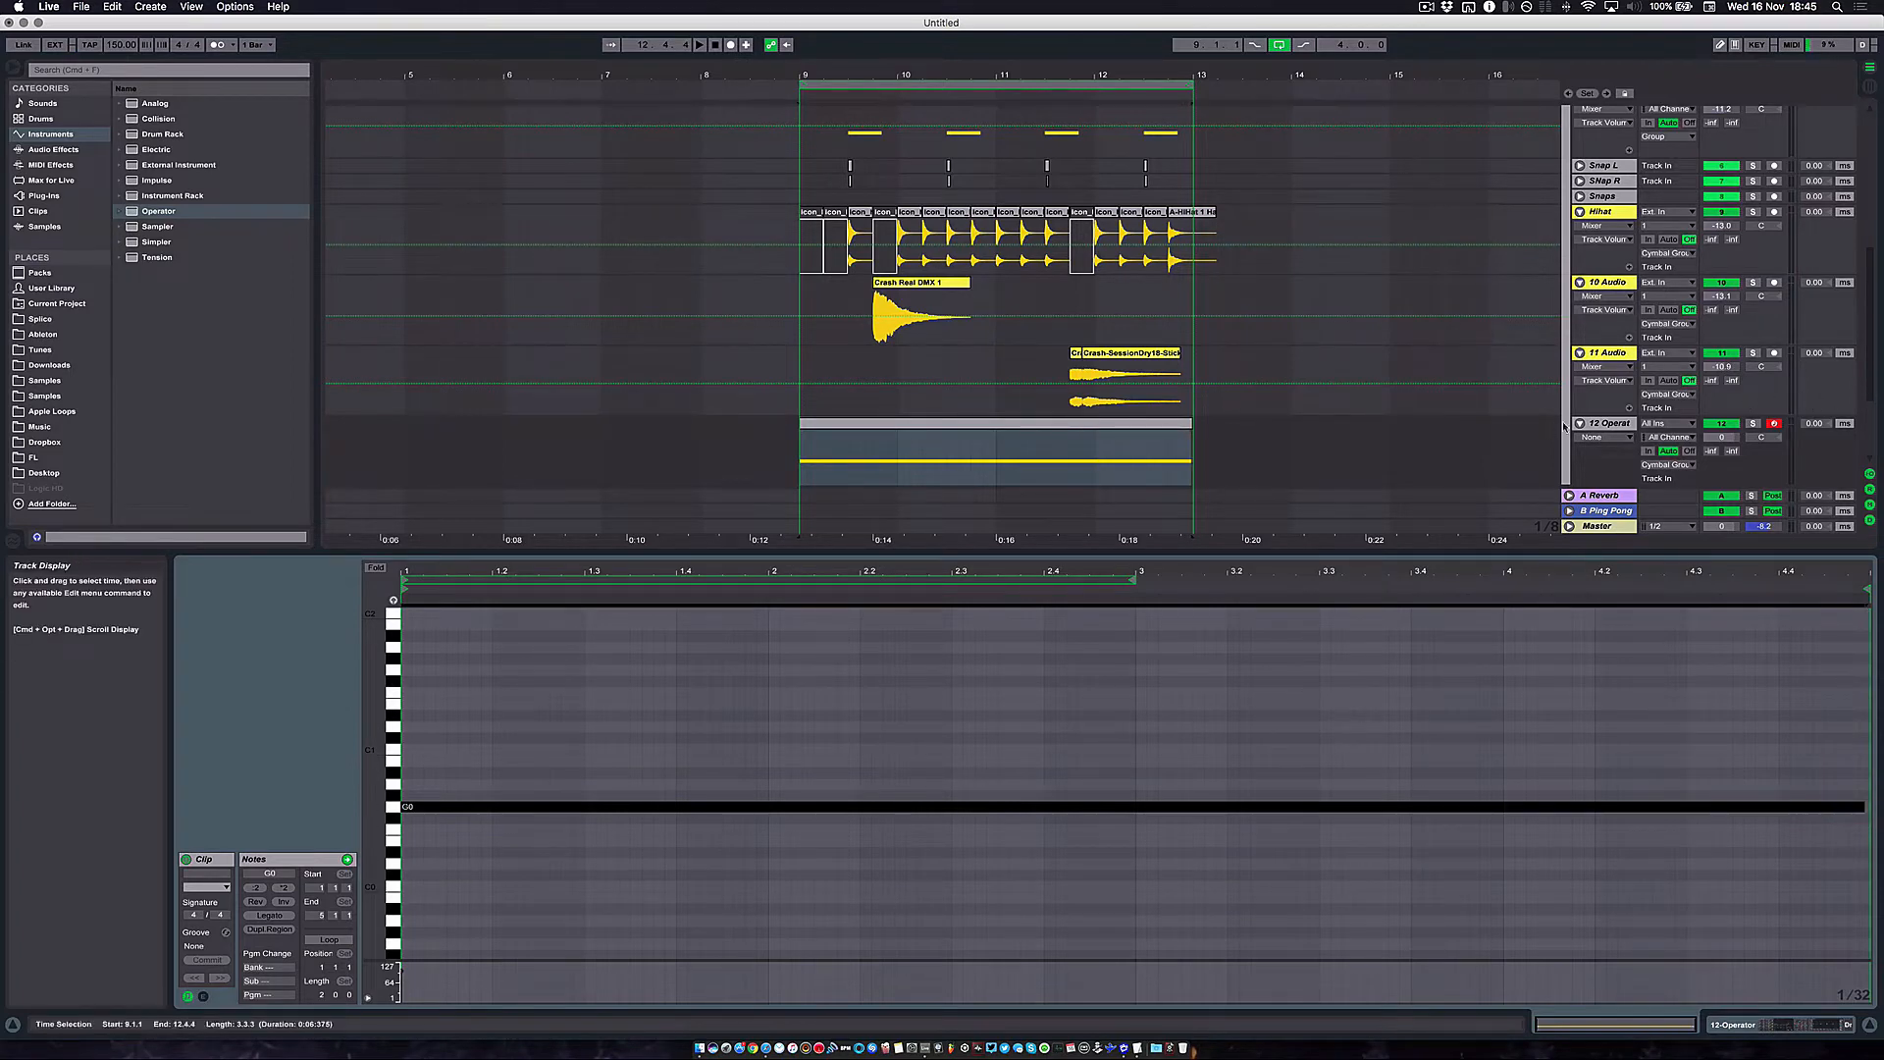
# Play the loop with the Operator tone and lower the Cymbal Group track's volume to about -9 dB
pyautogui.click(1610, 424)
pyautogui.scroll(-3, 1609, 424)
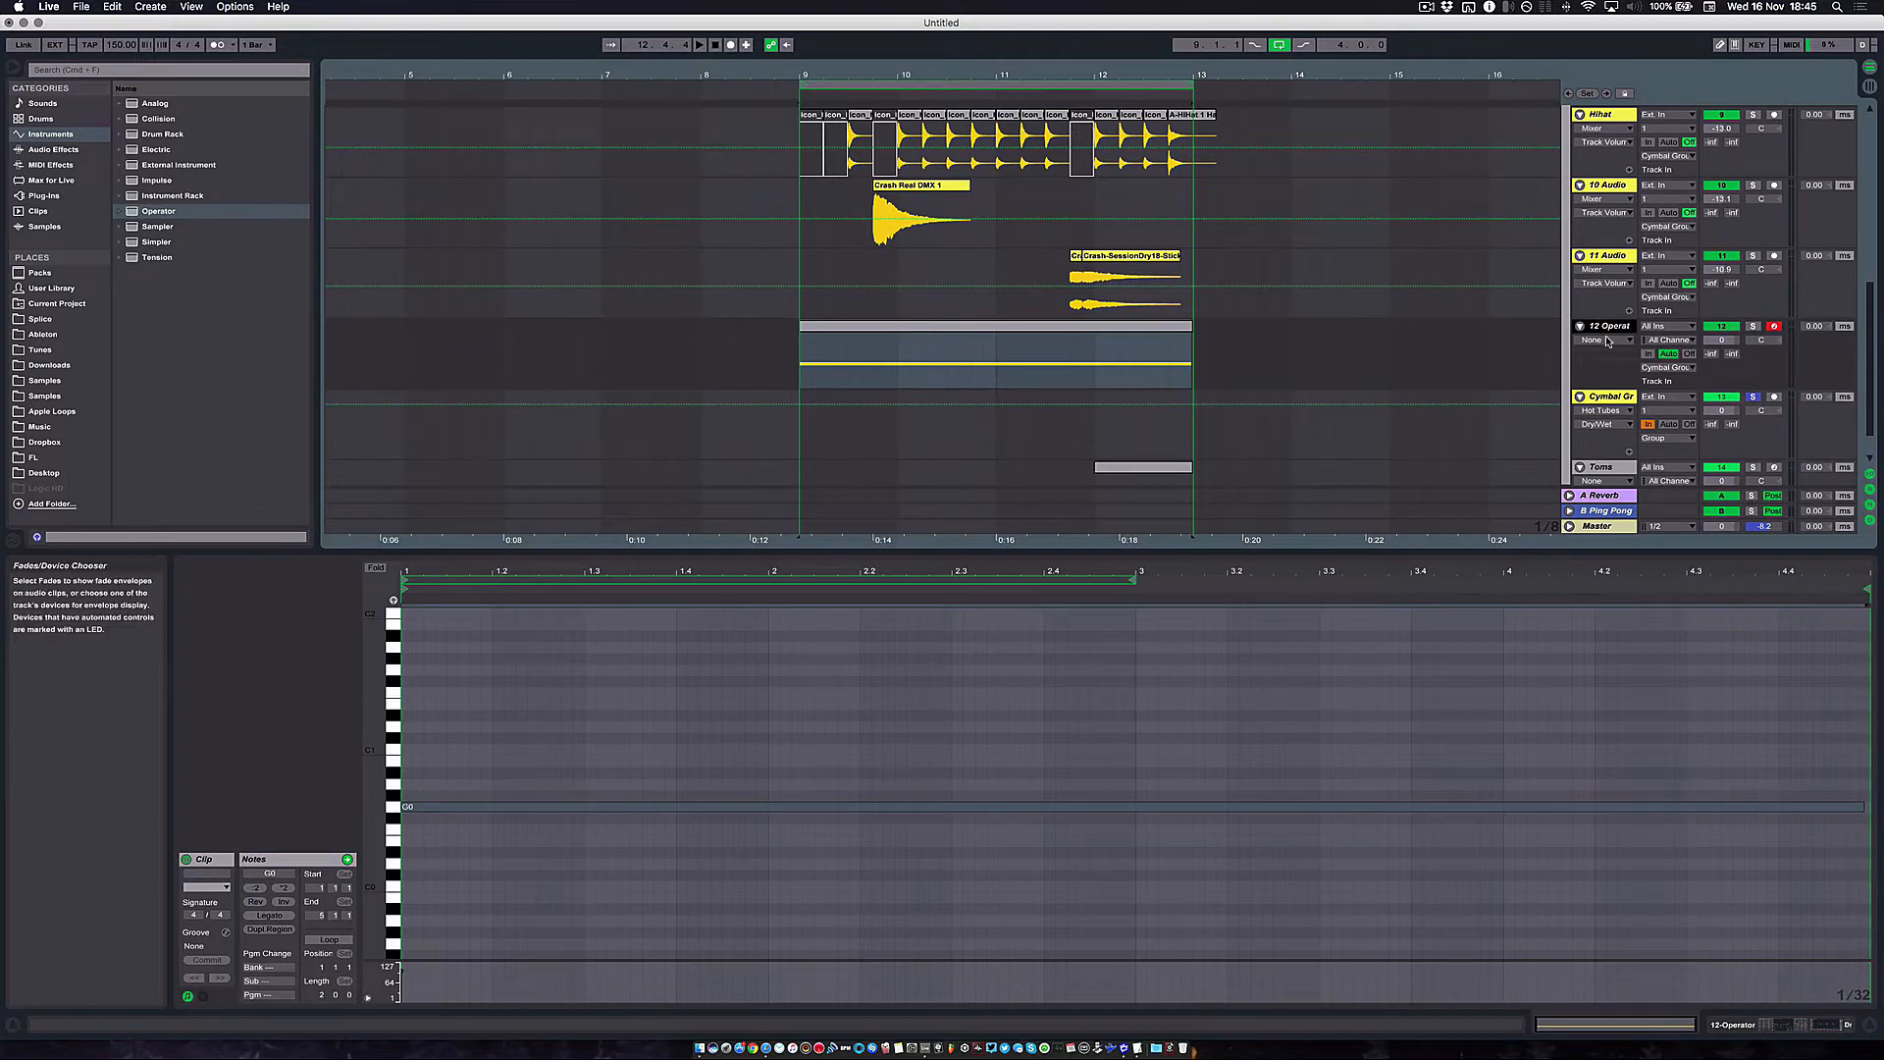
pyautogui.press('space')
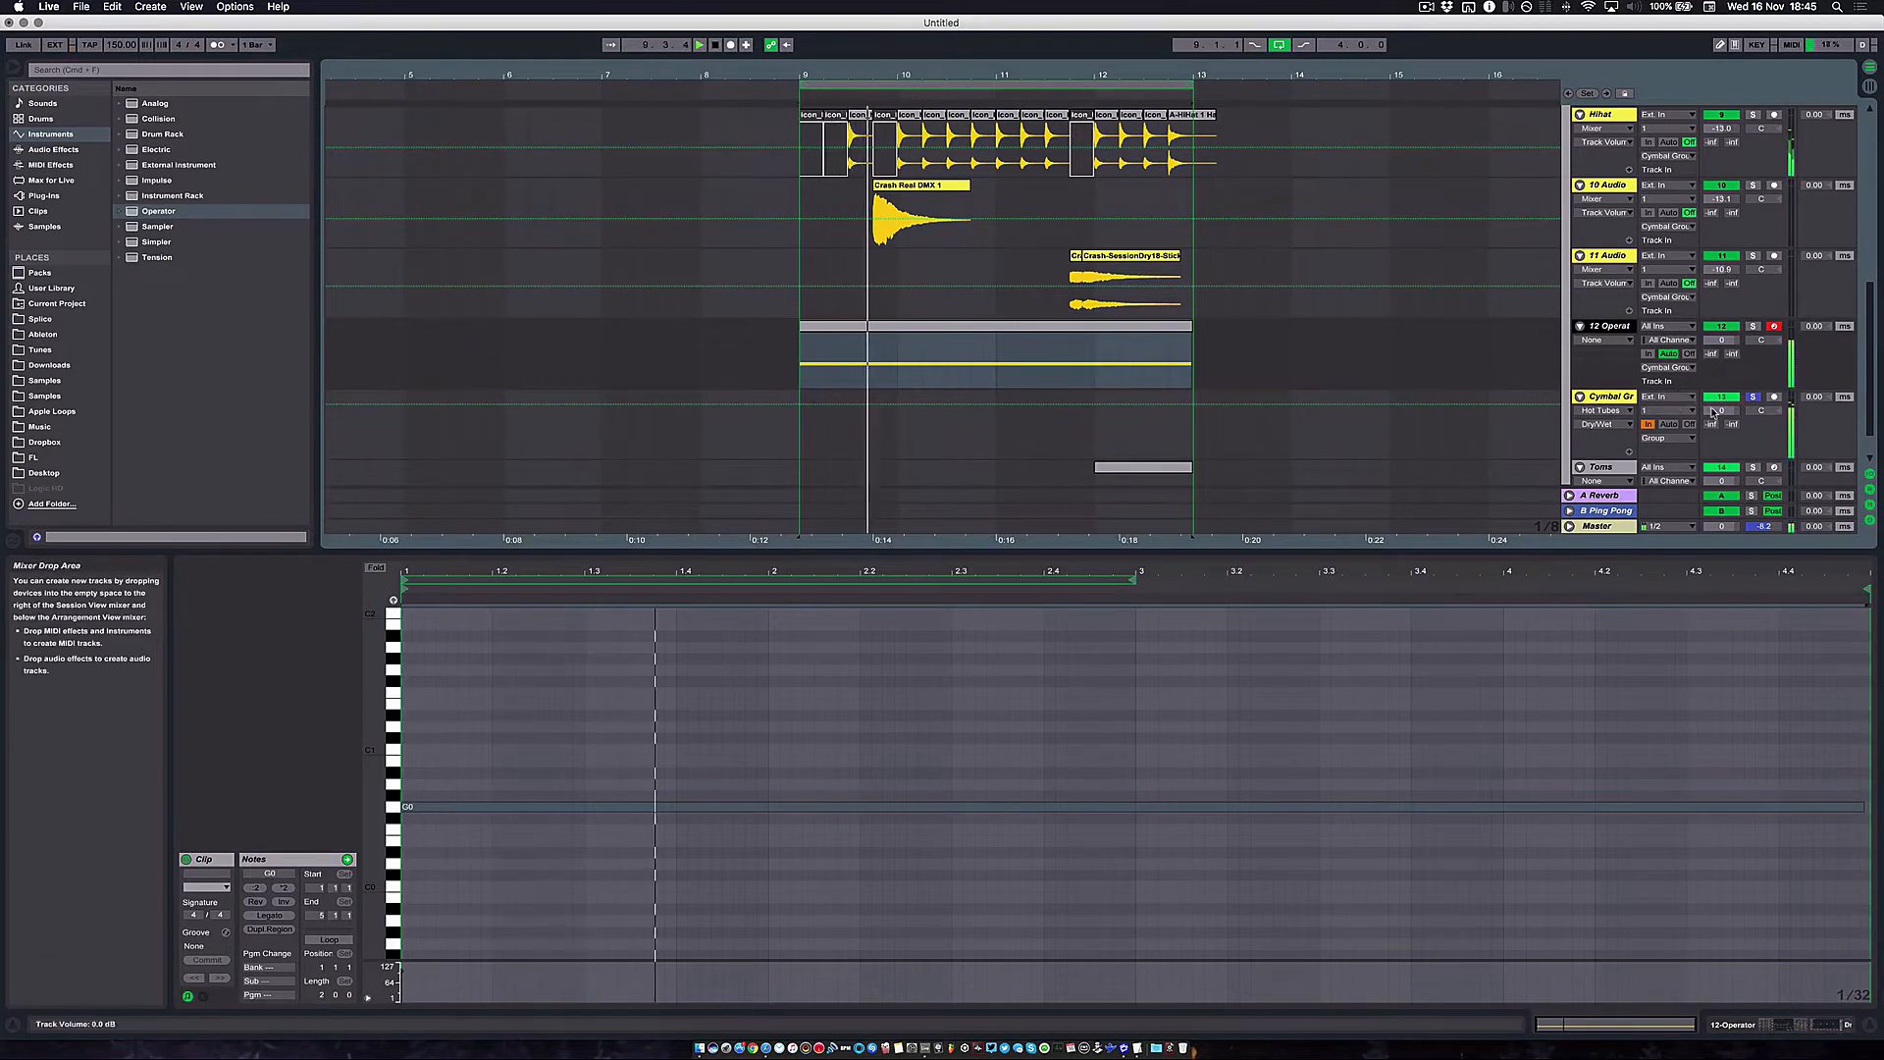
pyautogui.press('space')
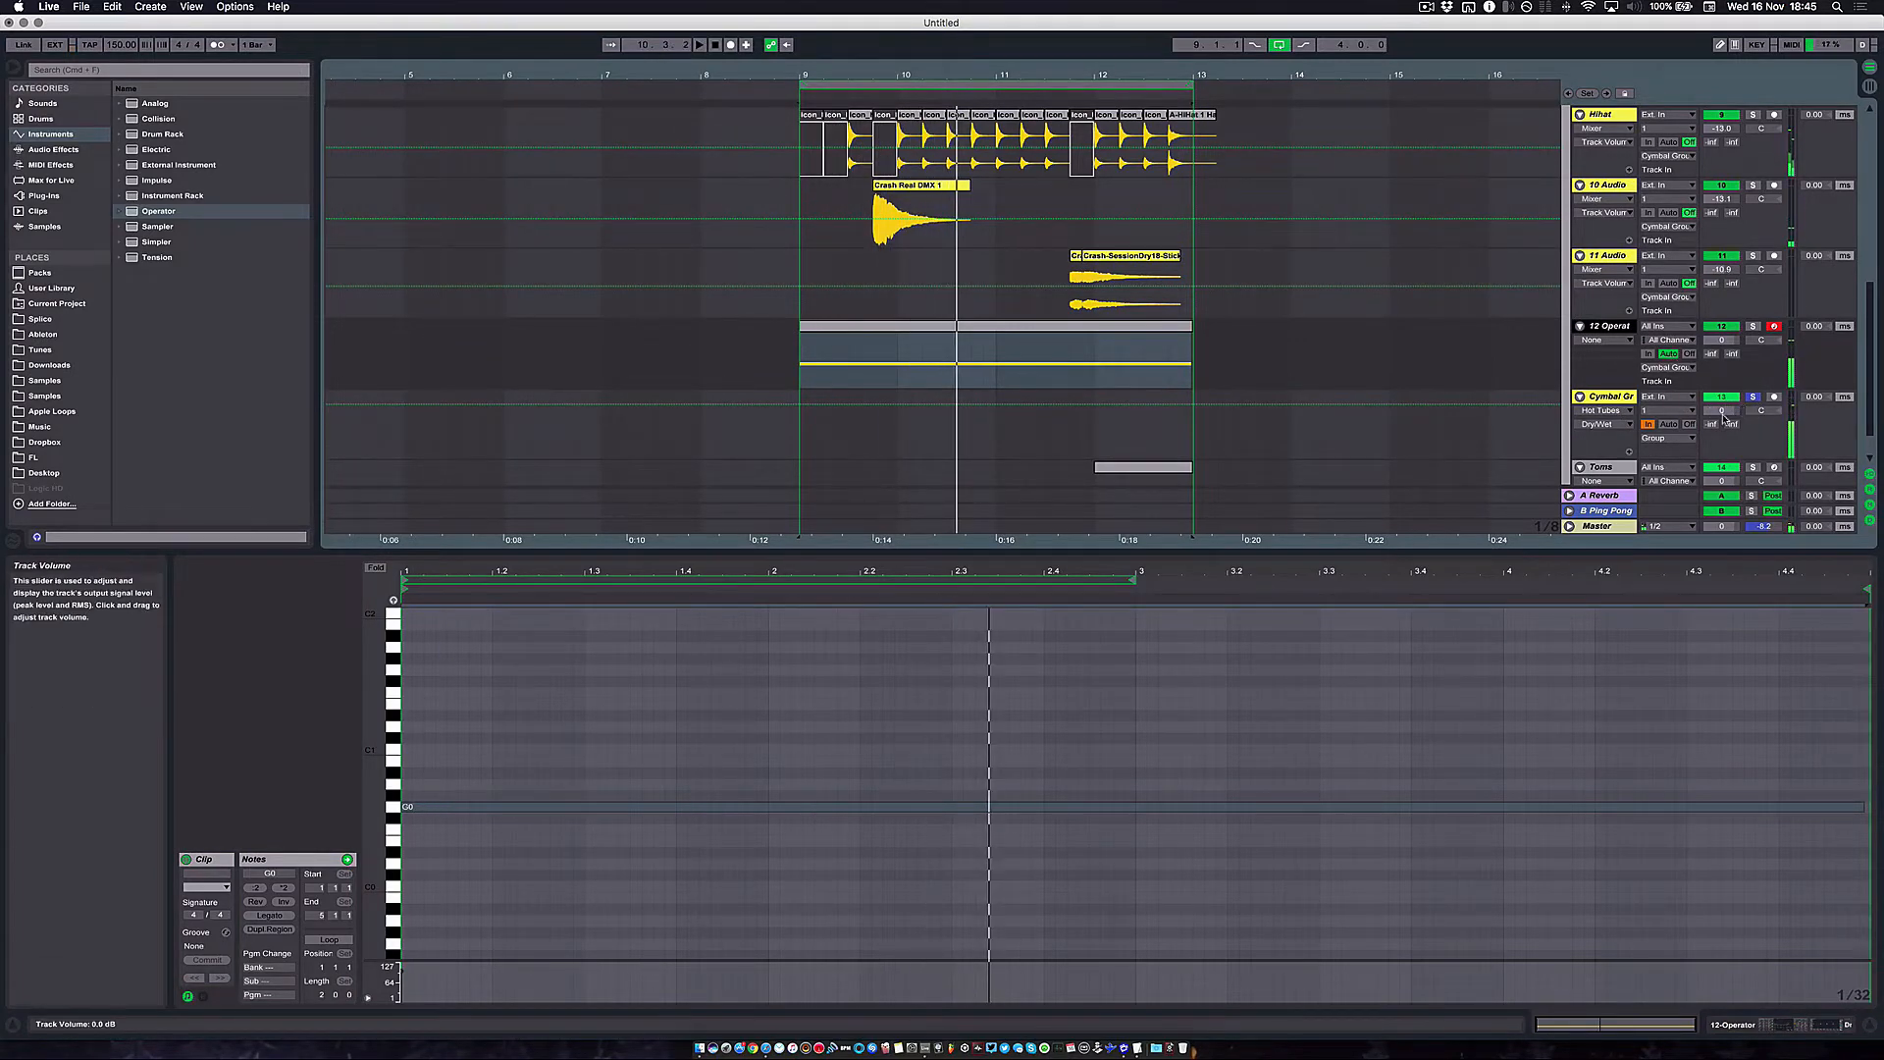
pyautogui.moveTo(1722, 410); pyautogui.dragTo(1727, 419)
pyautogui.press('space')
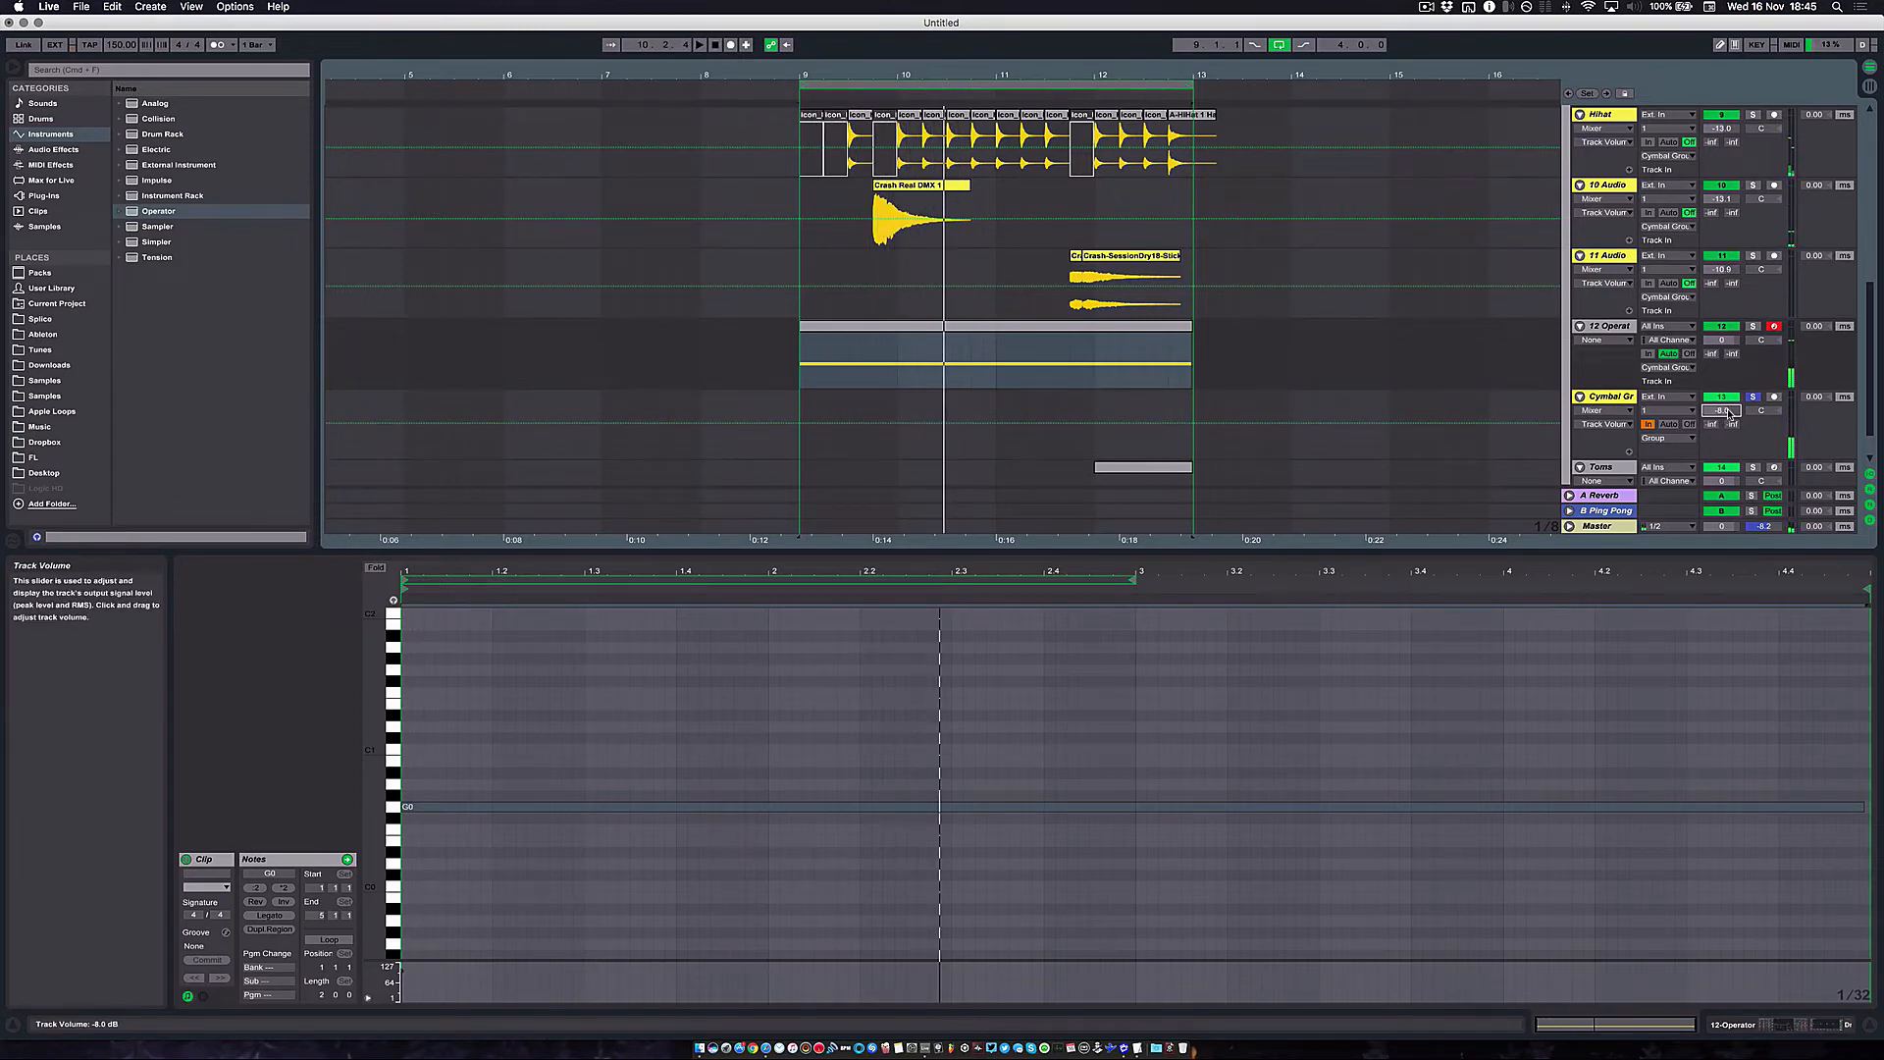
pyautogui.moveTo(1732, 413); pyautogui.dragTo(1732, 420)
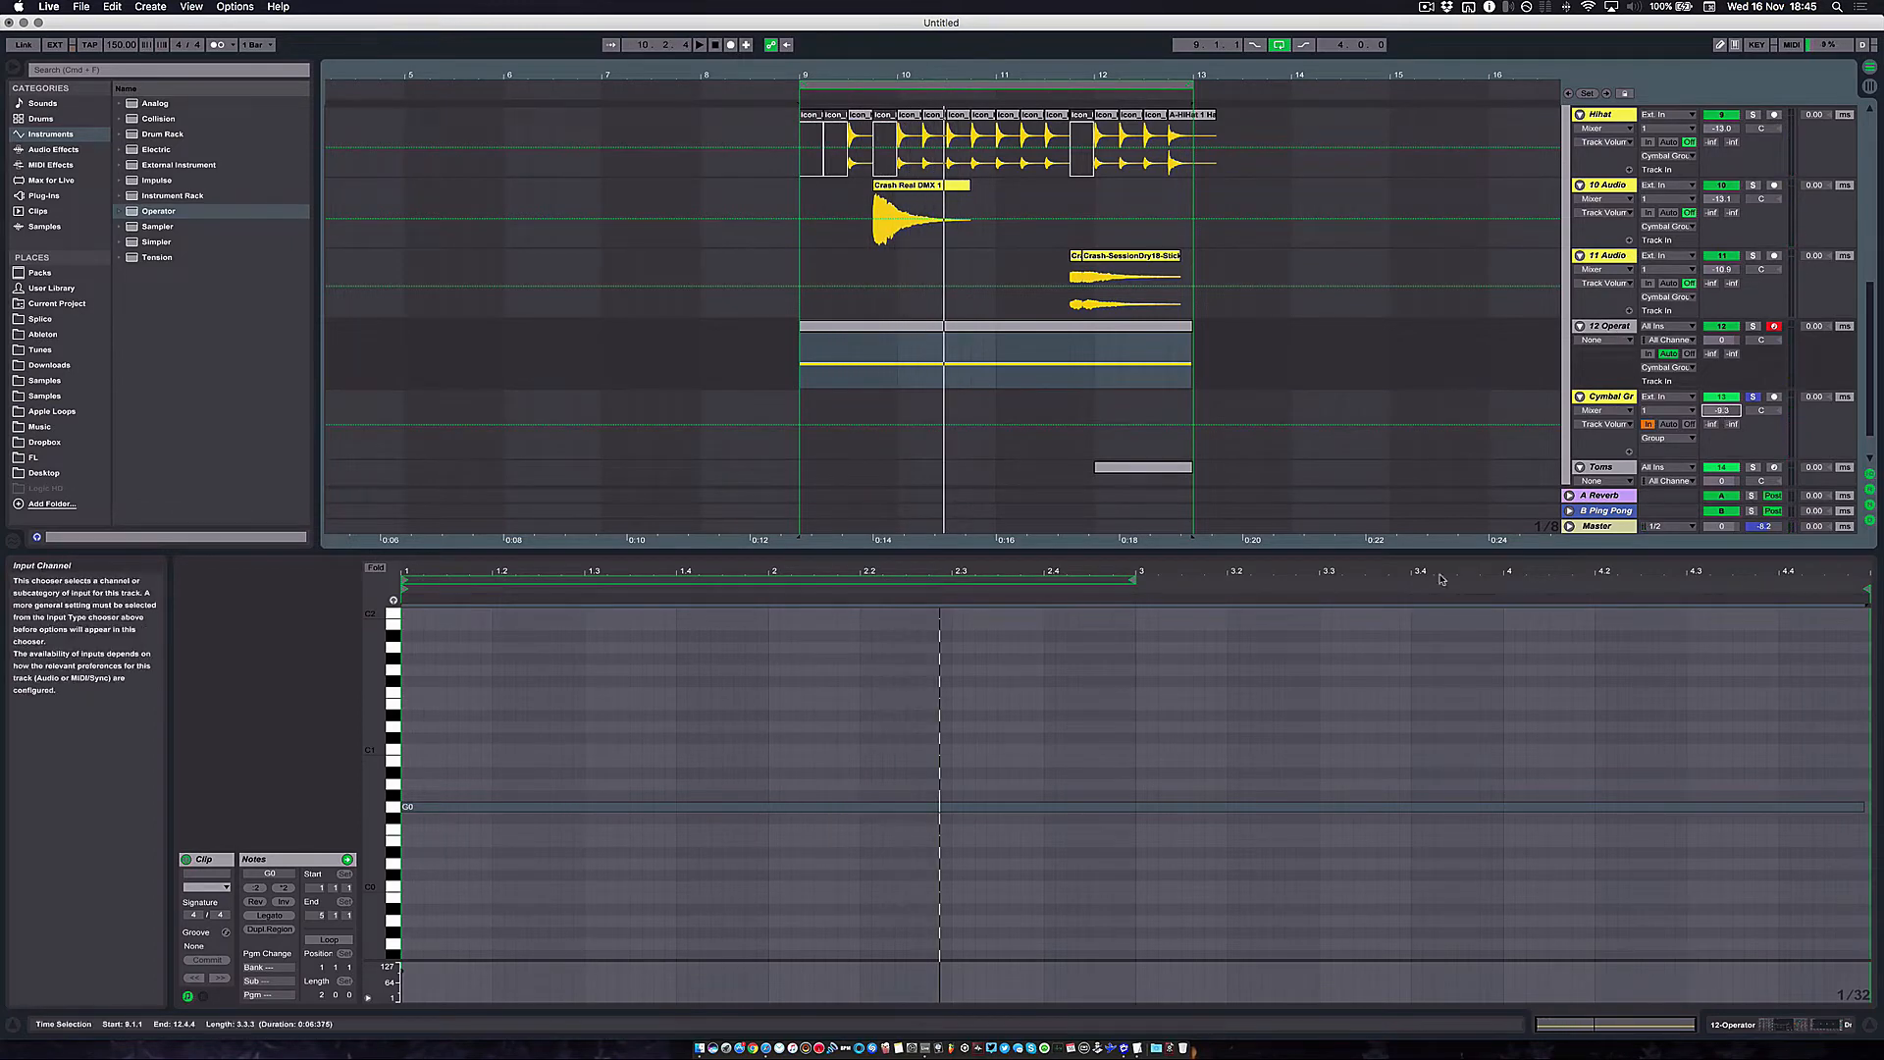
# On the Cymbal Group track, raise Hot Tubes Drive to about 10.3 dB and set EQ Eight's first band as a low cut near 388 Hz
pyautogui.click(1781, 1022)
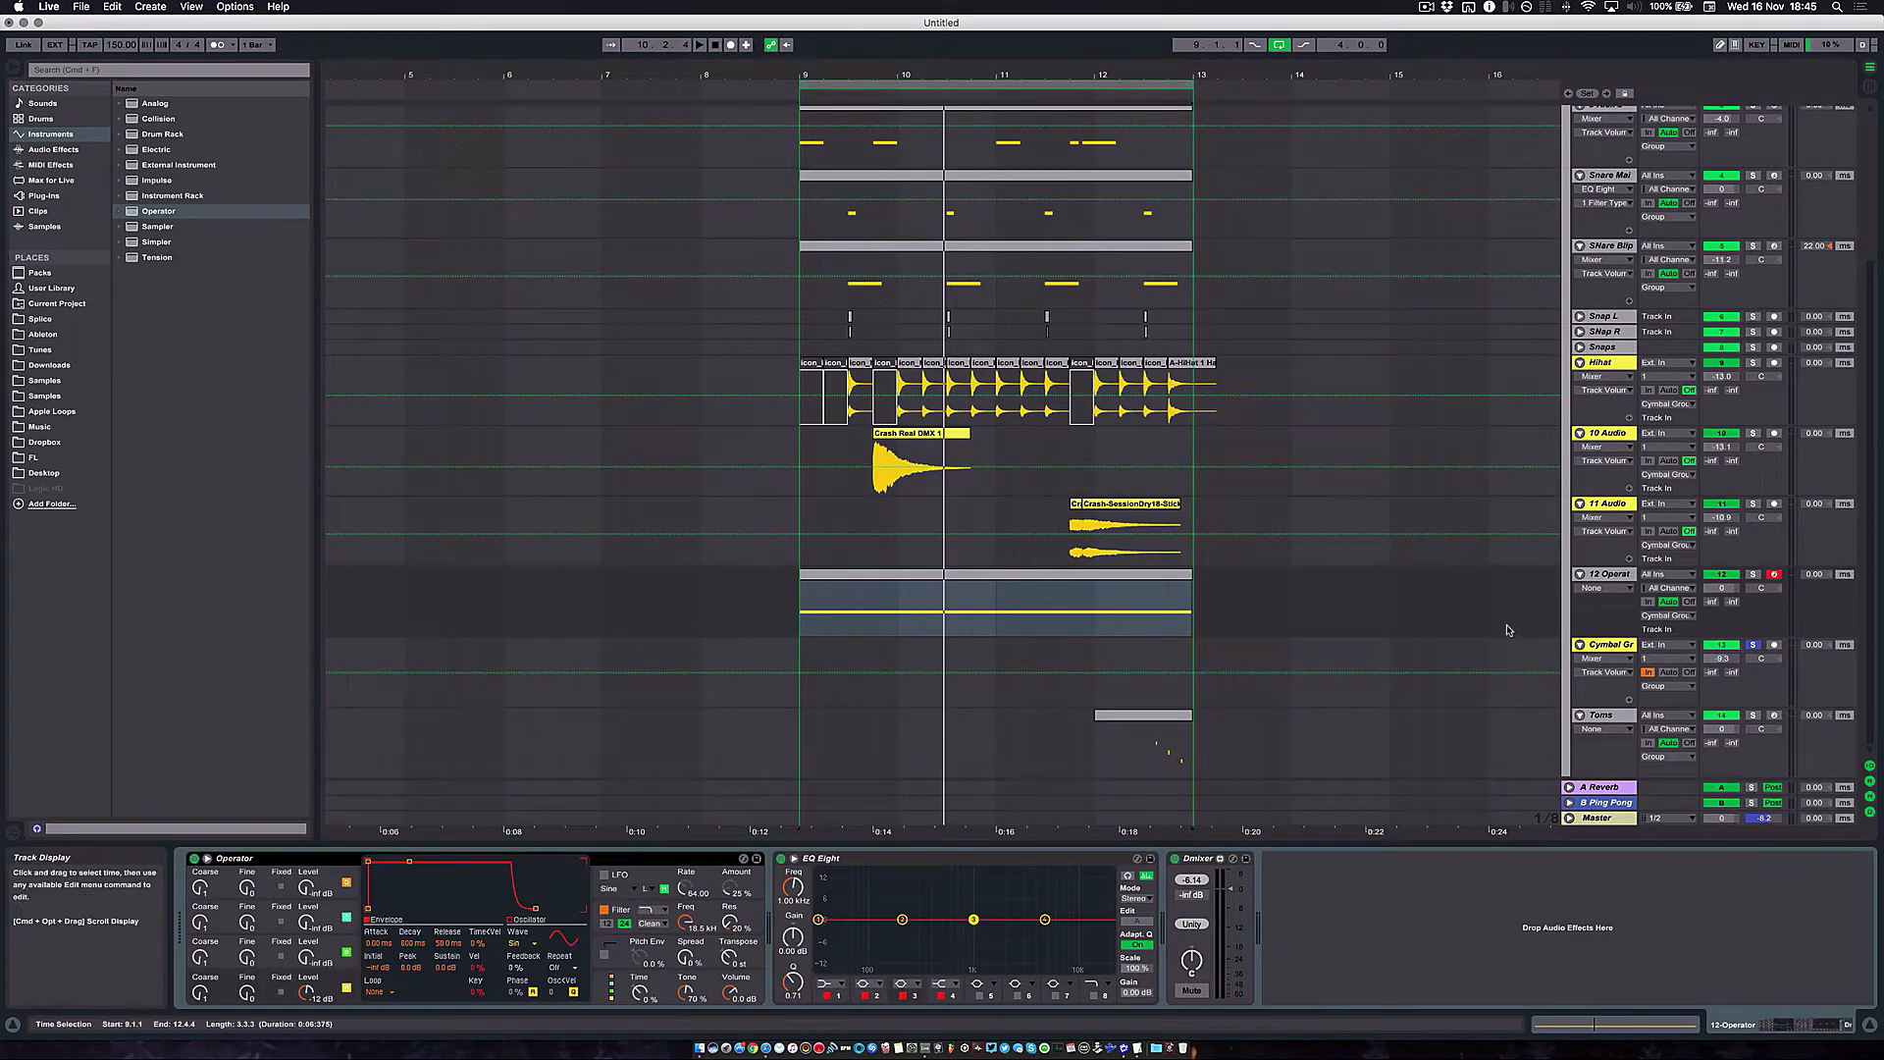
pyautogui.click(1611, 644)
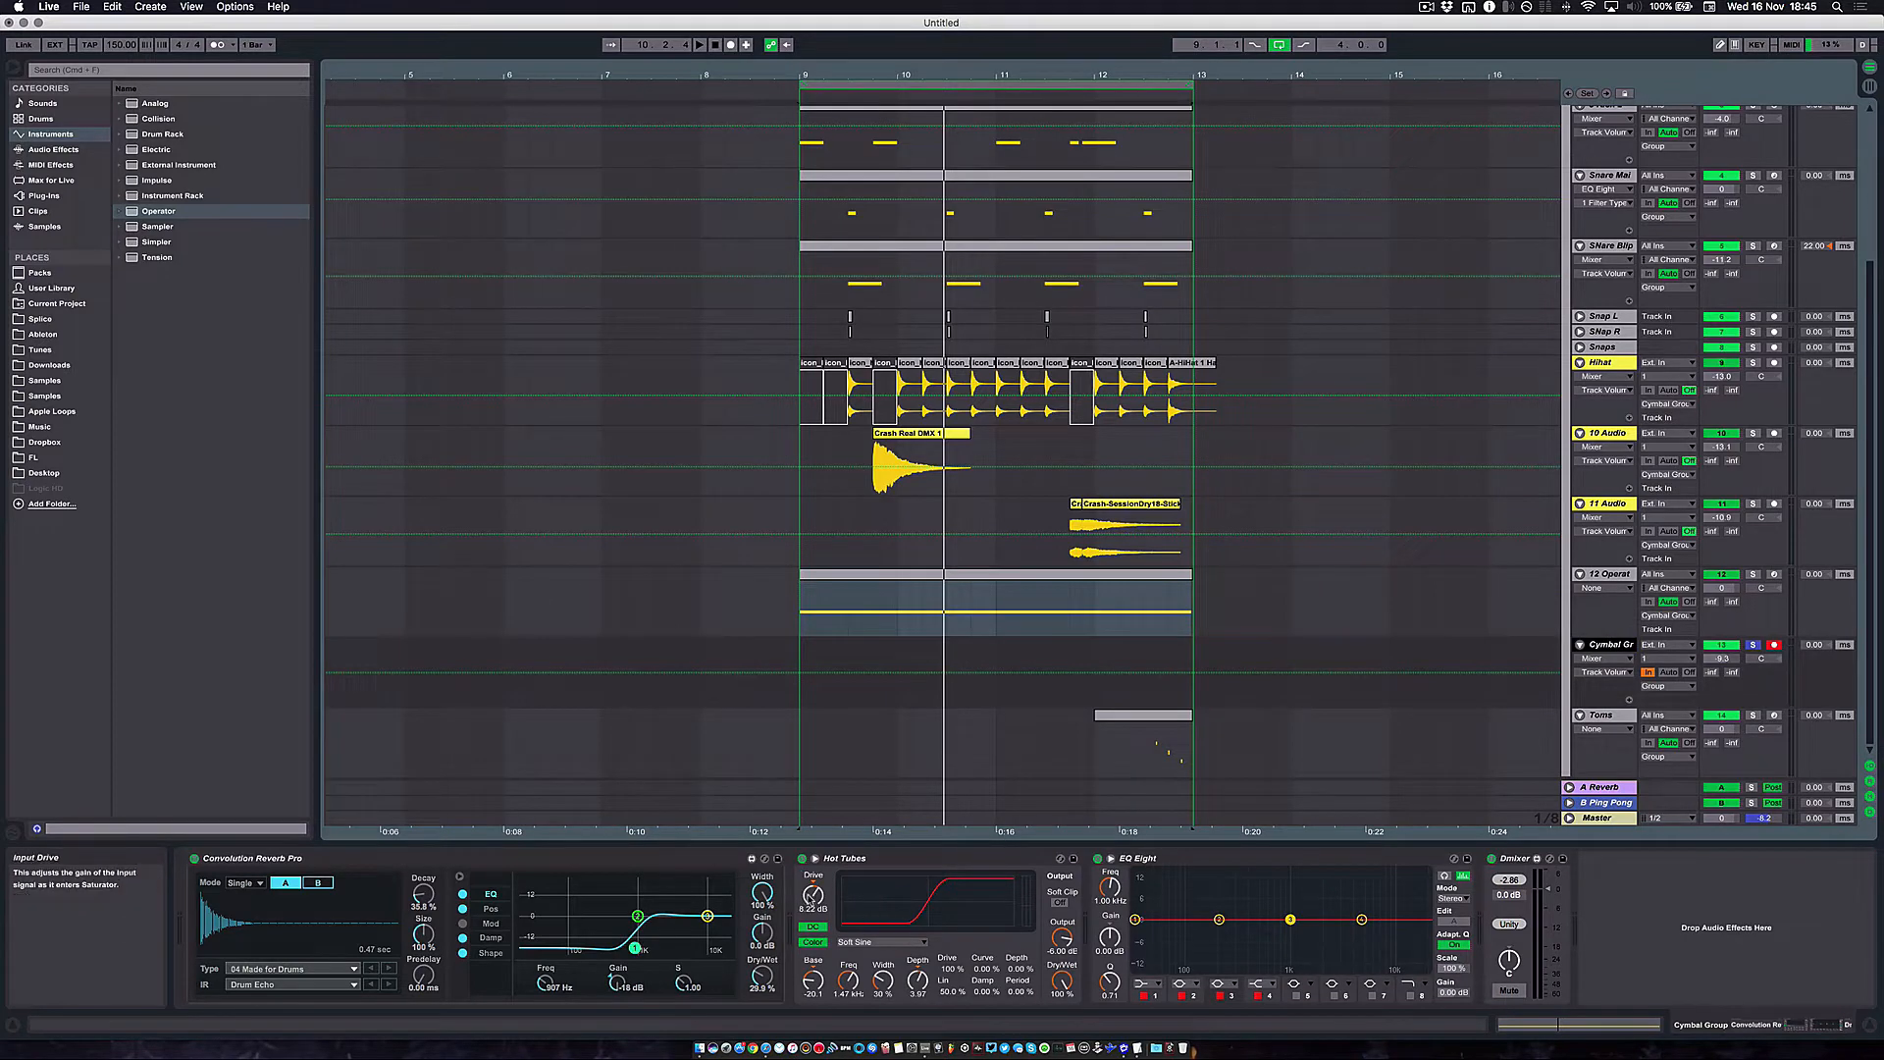
pyautogui.click(814, 894)
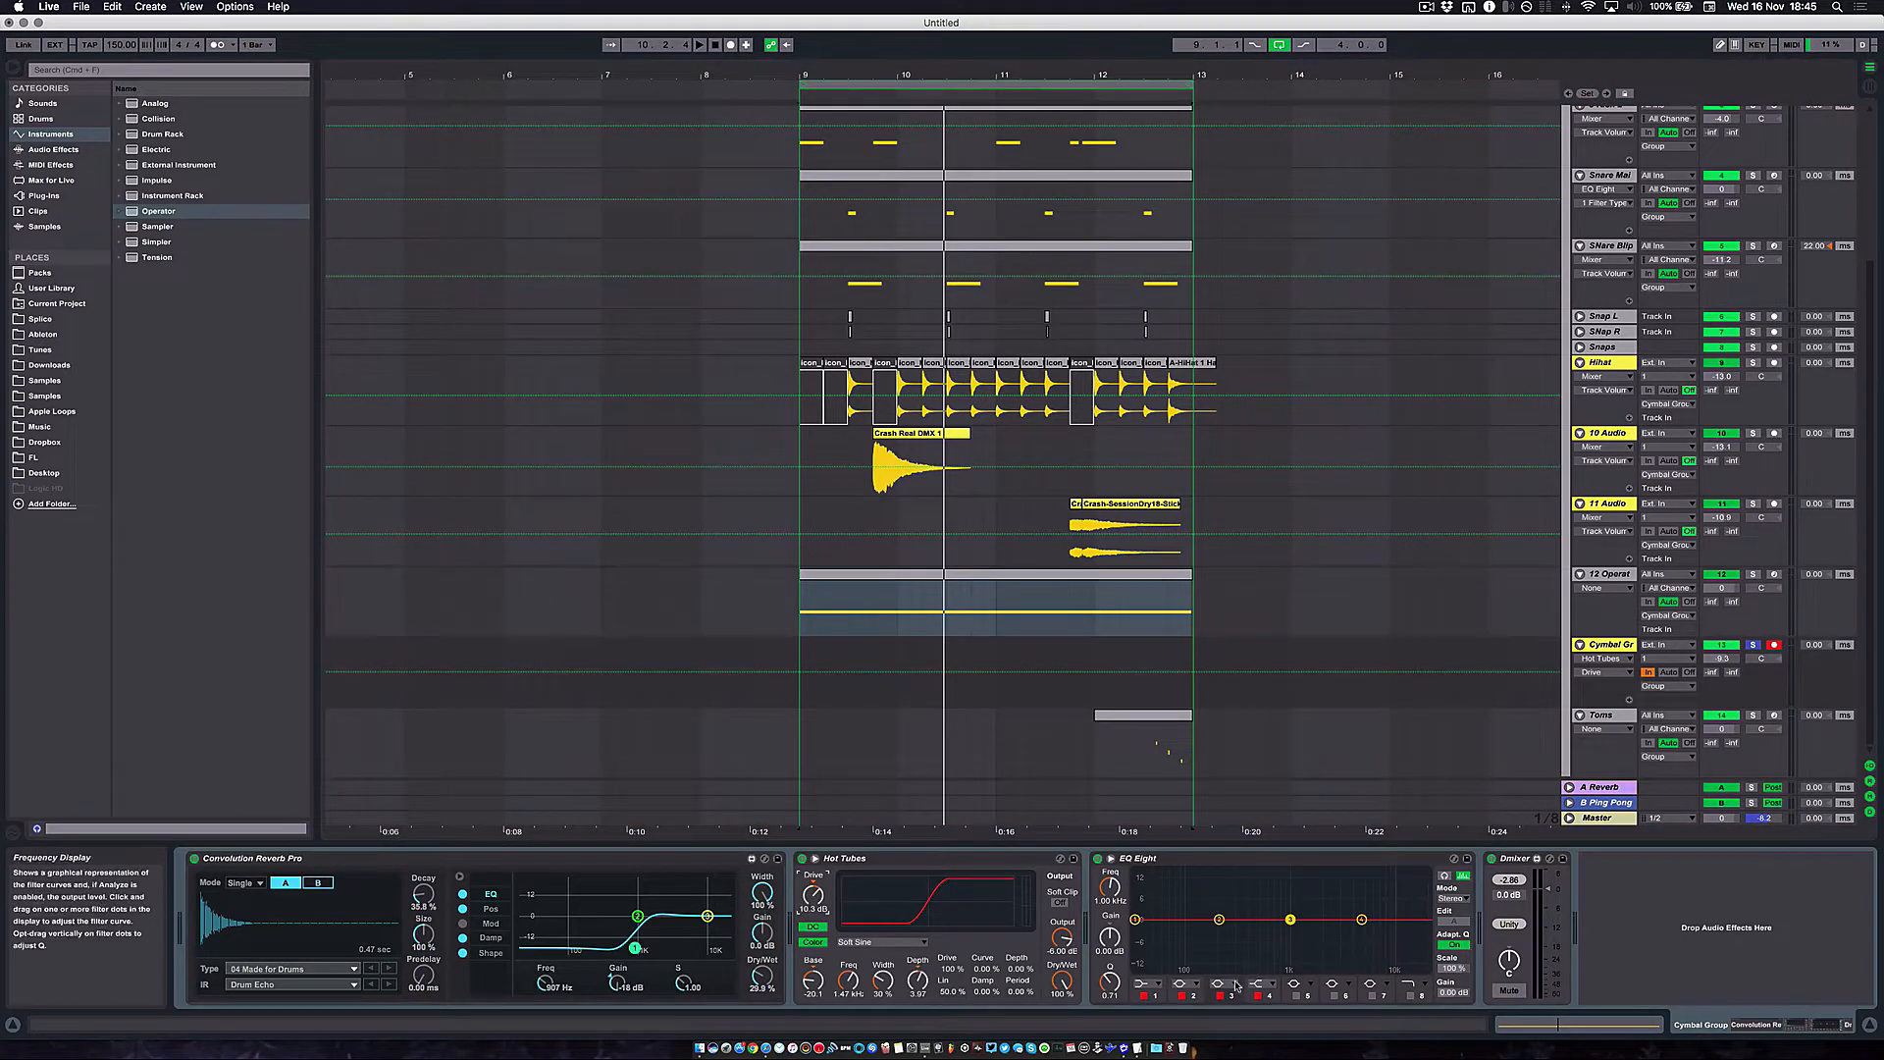
pyautogui.click(1144, 983)
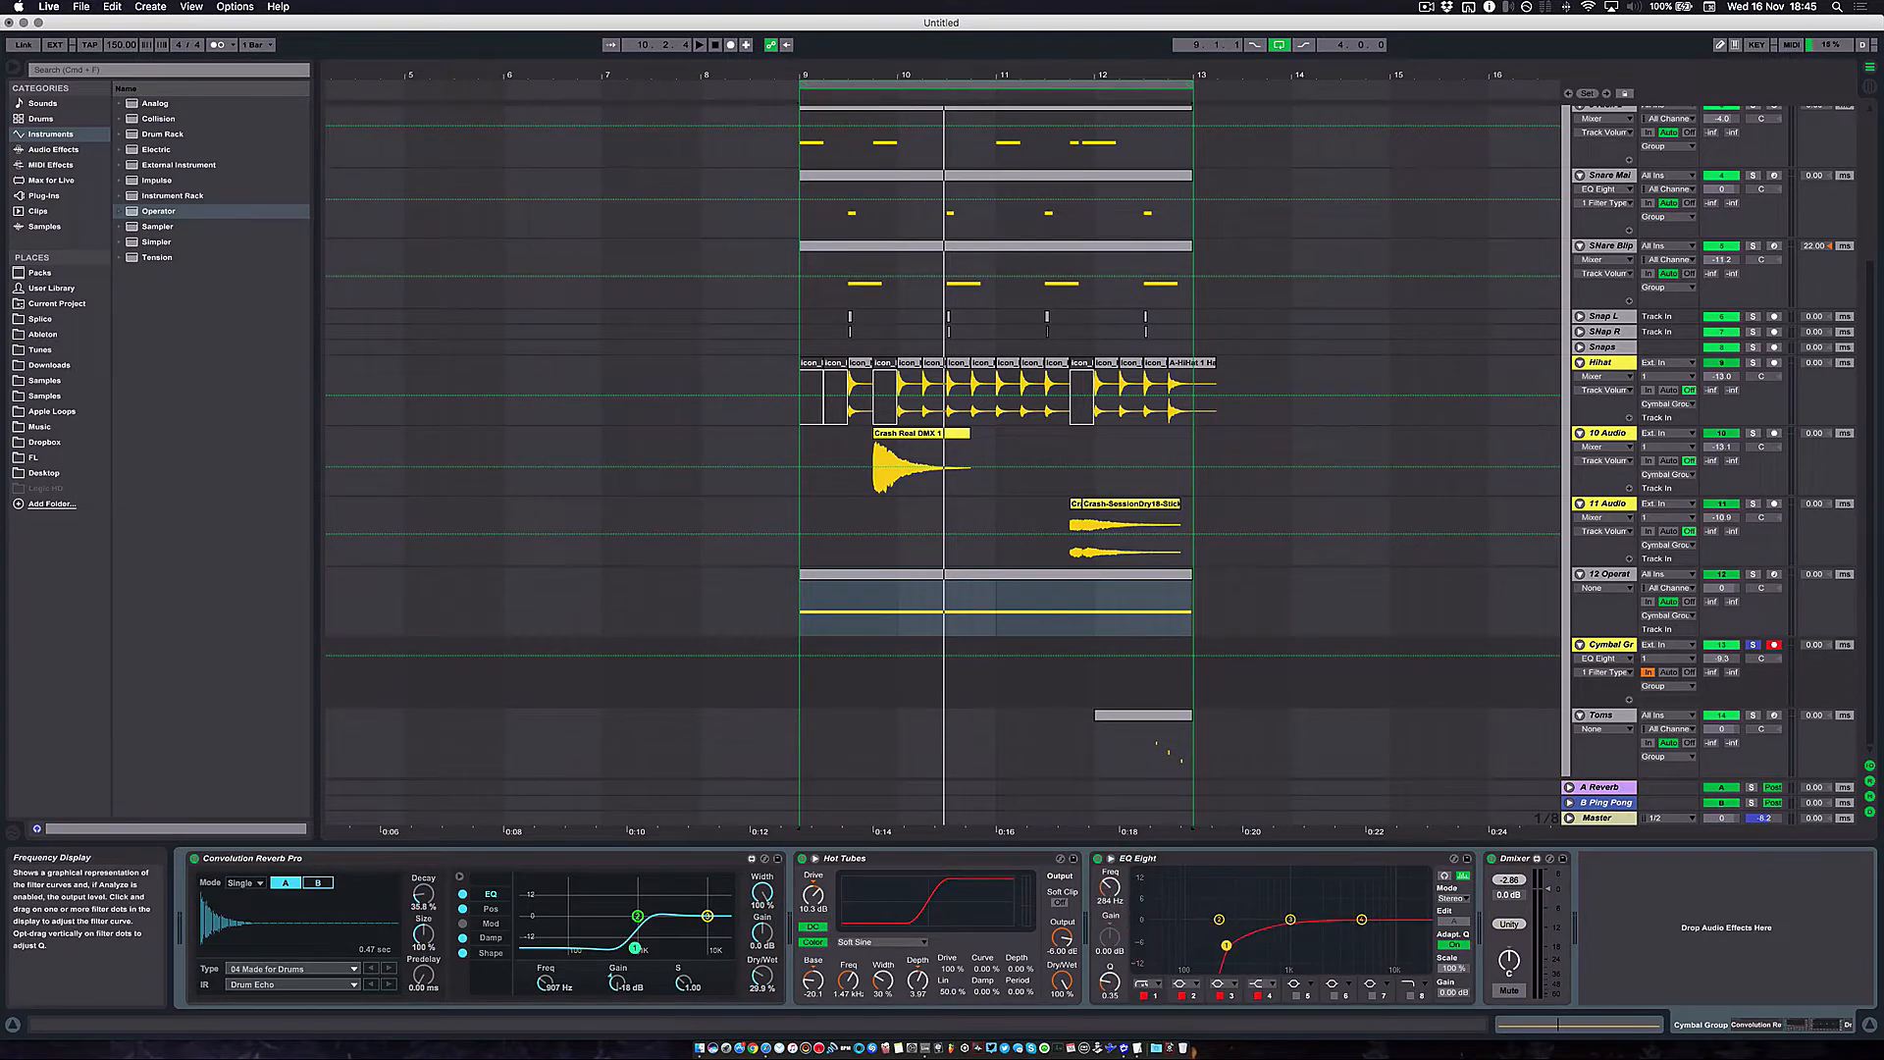
pyautogui.moveTo(1272, 941); pyautogui.dragTo(1258, 942)
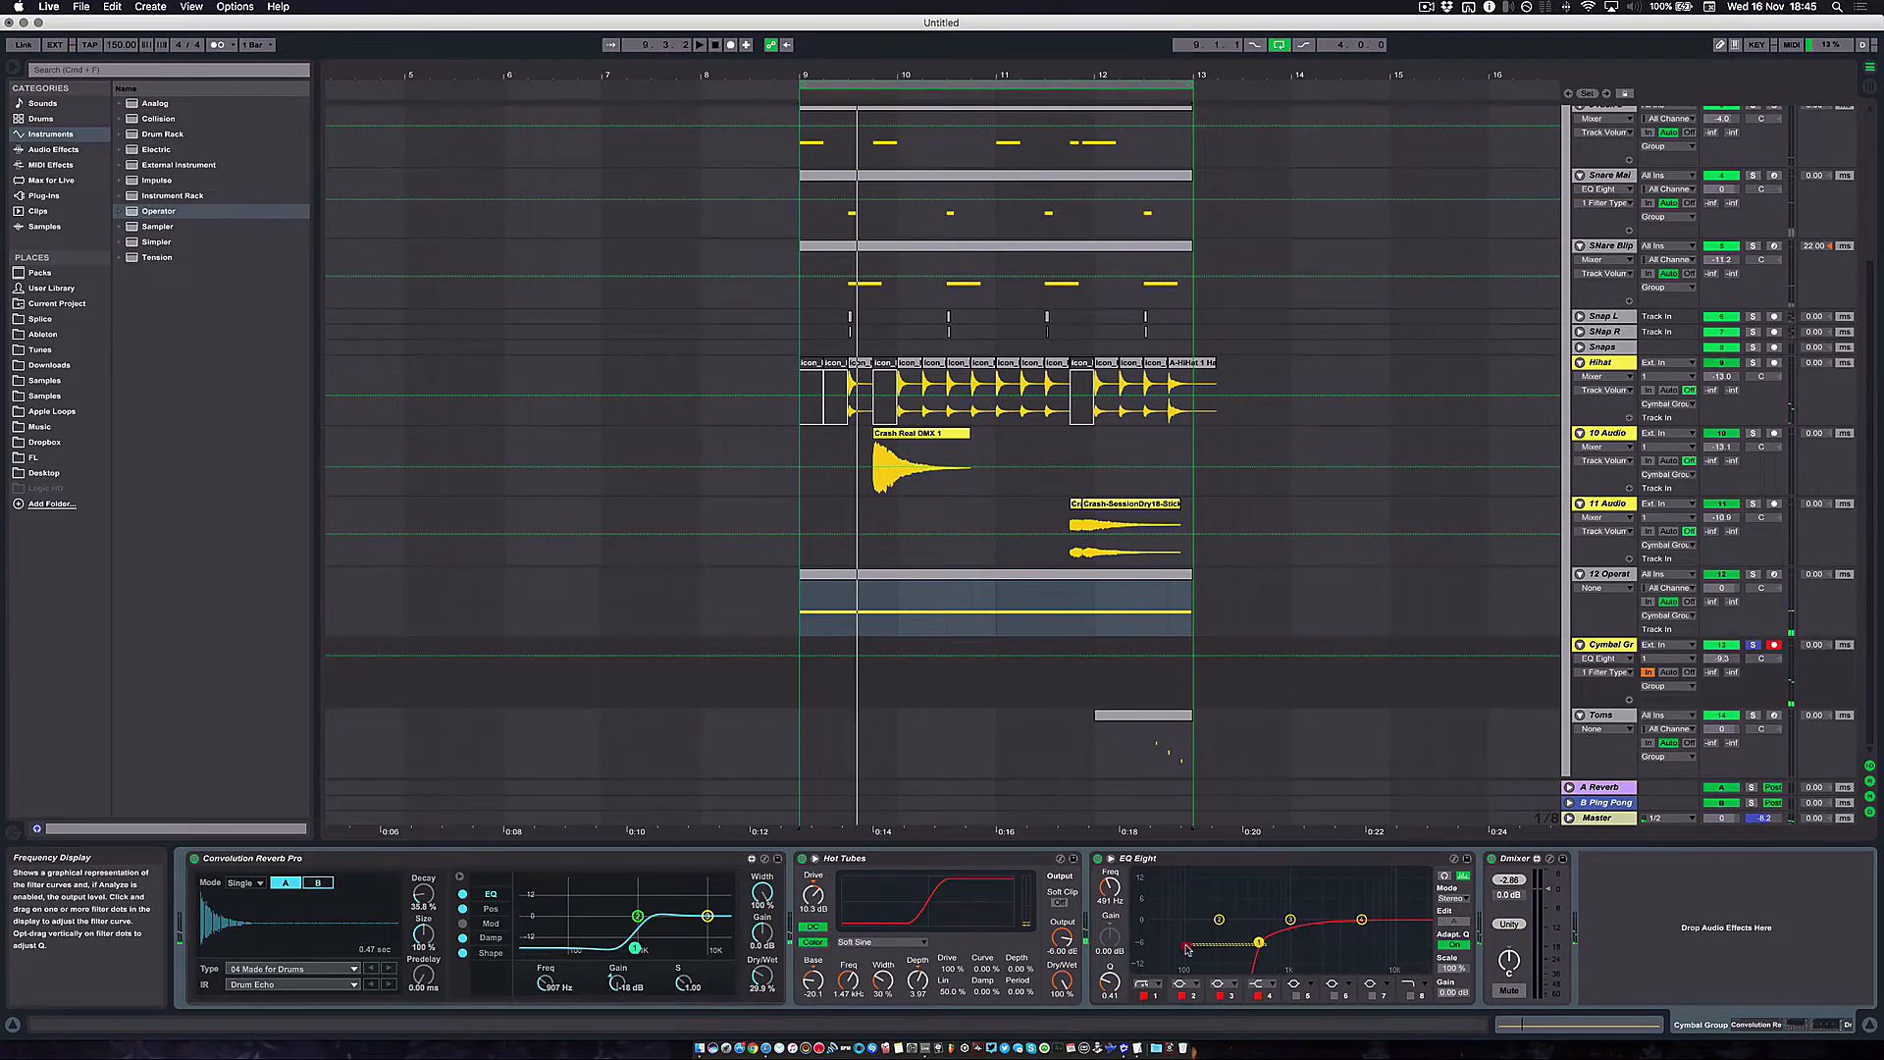
pyautogui.moveTo(1136, 942); pyautogui.dragTo(1247, 942)
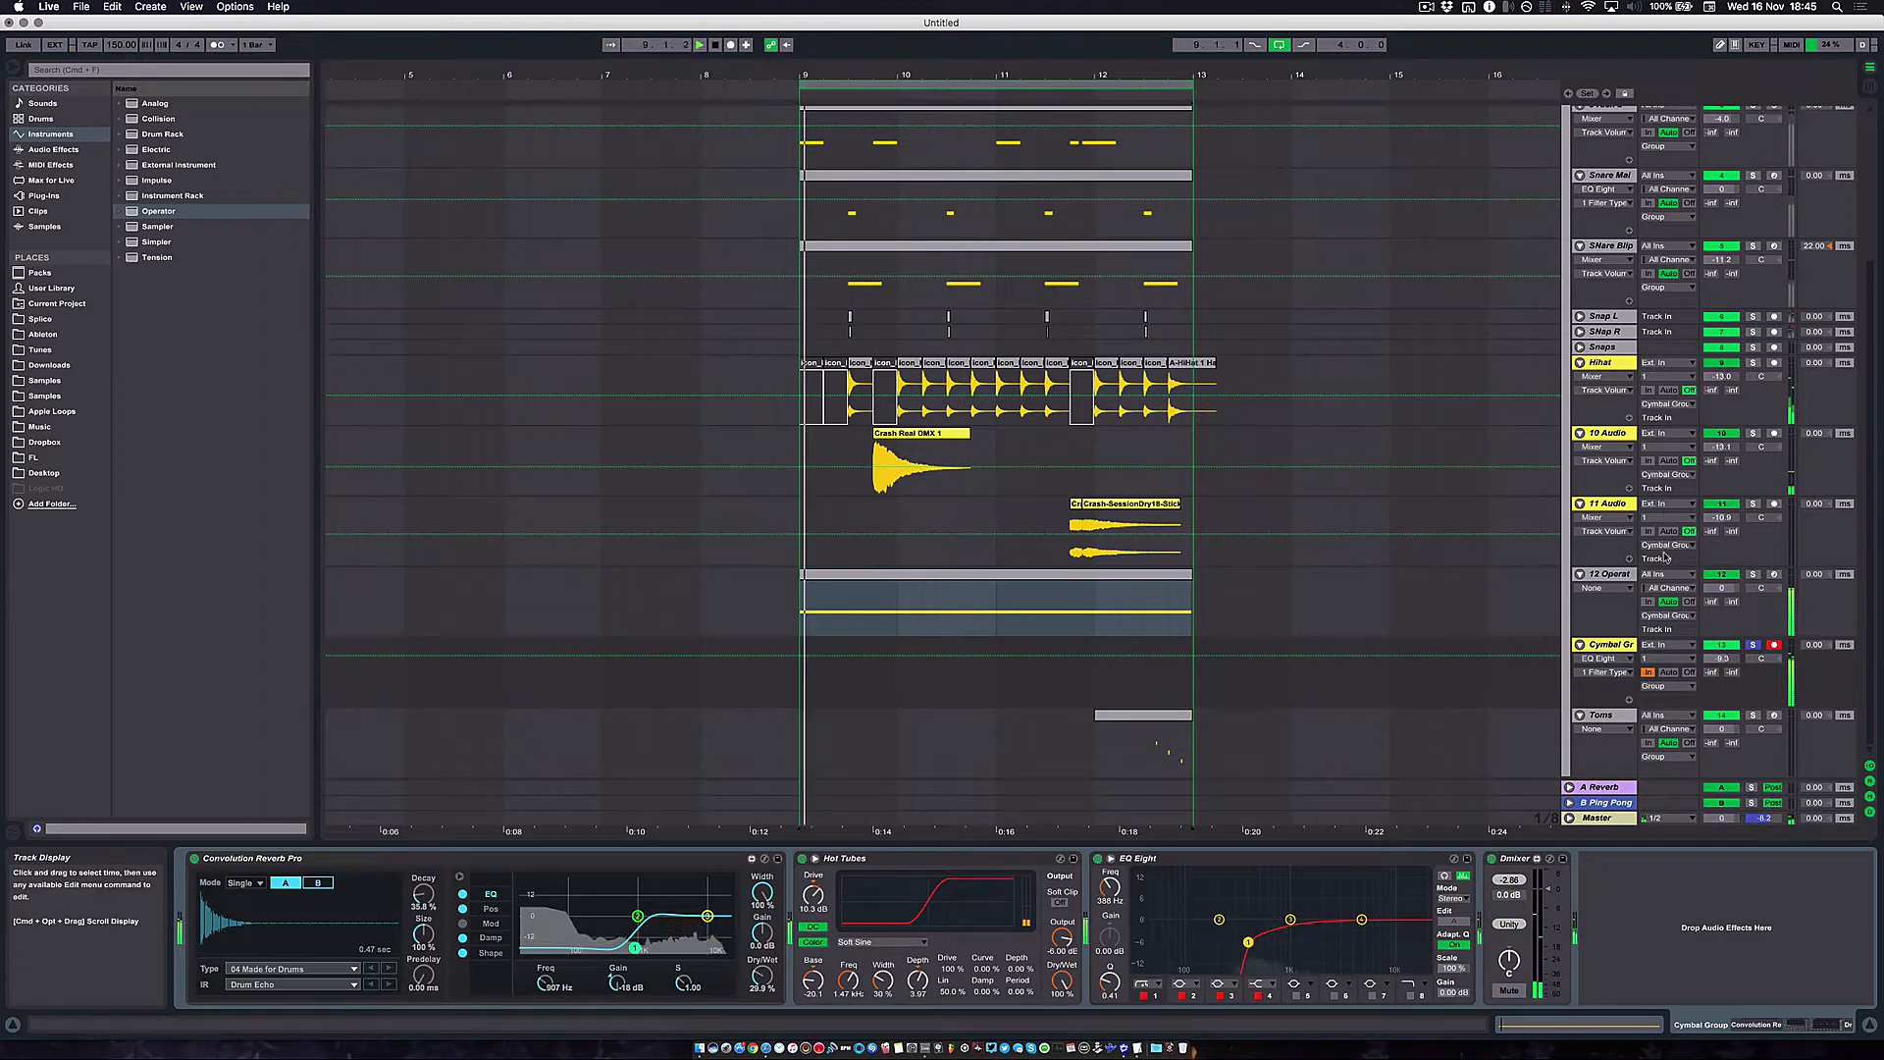
# Play the loop, raise the Operator track's volume to 6.0 dB and set the Cymbal Group's Hot Tubes Drive to about 15.4 dB
pyautogui.click(1725, 588)
pyautogui.press('space')
pyautogui.press('space')
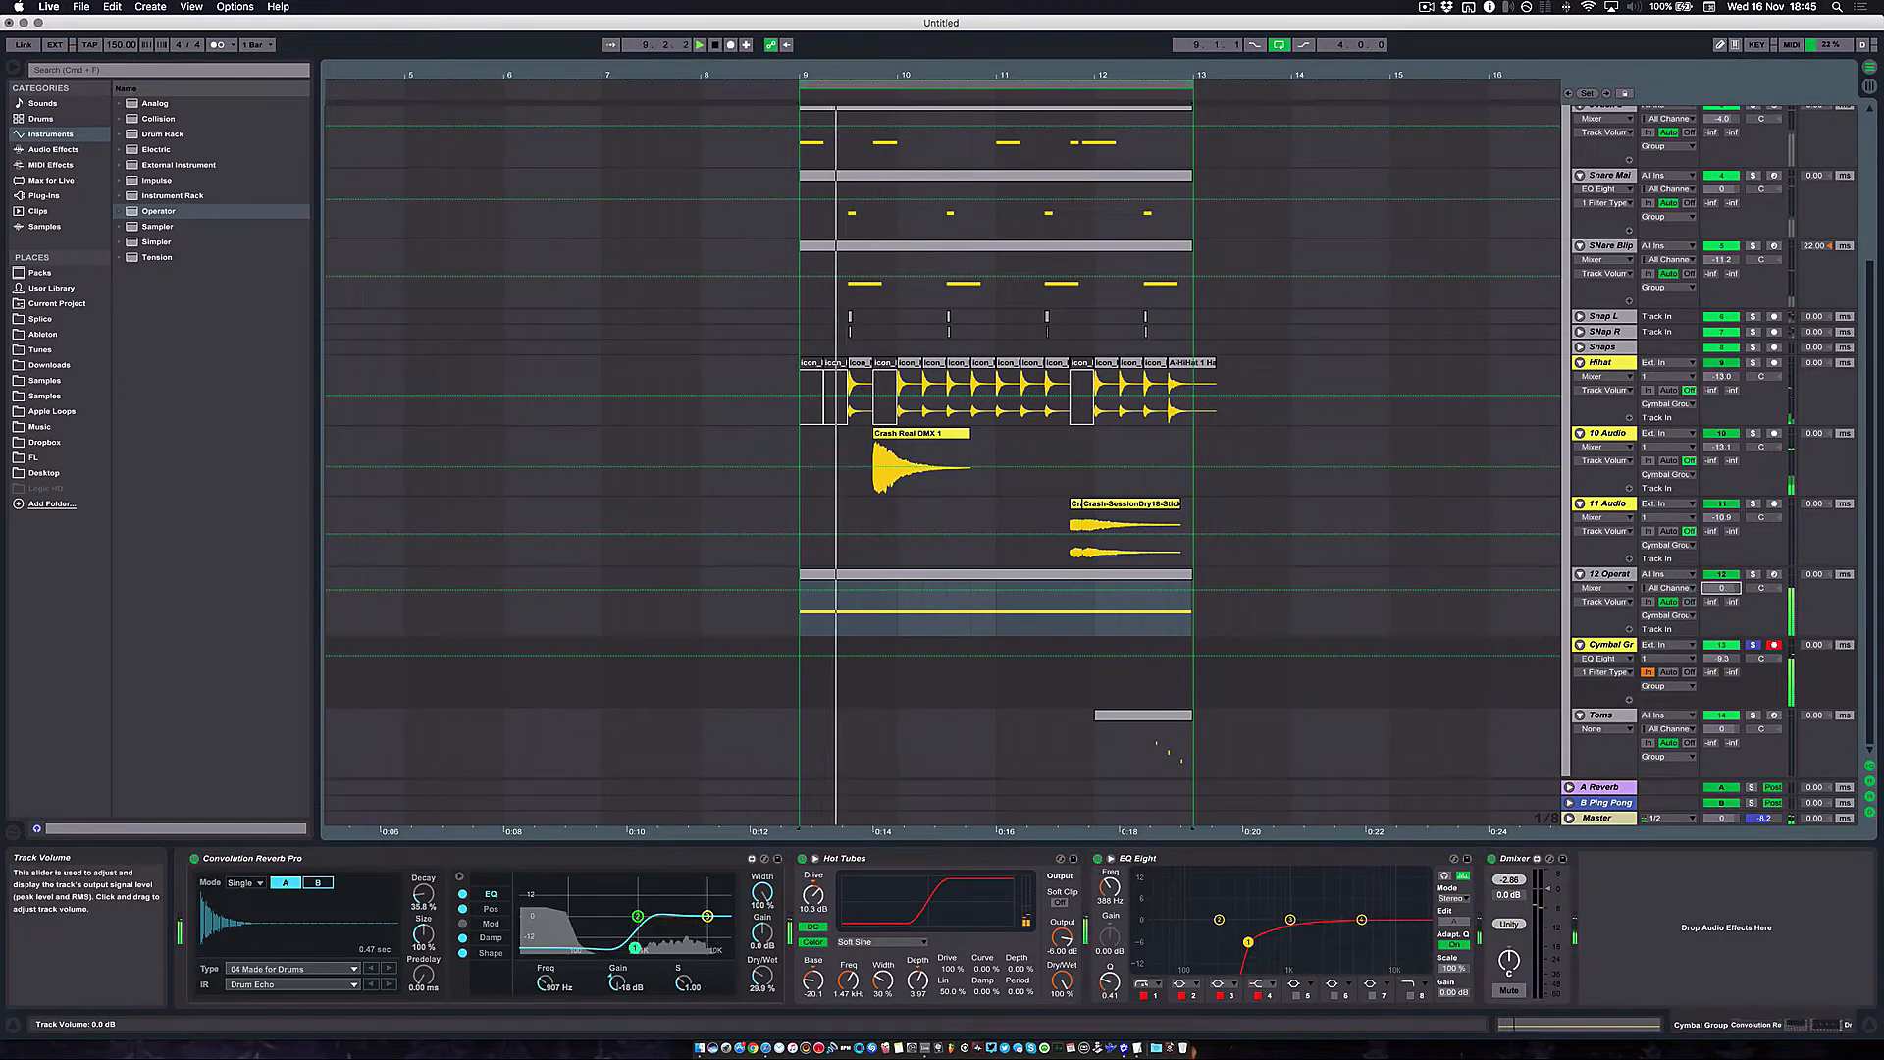
pyautogui.moveTo(1727, 590); pyautogui.dragTo(1728, 566)
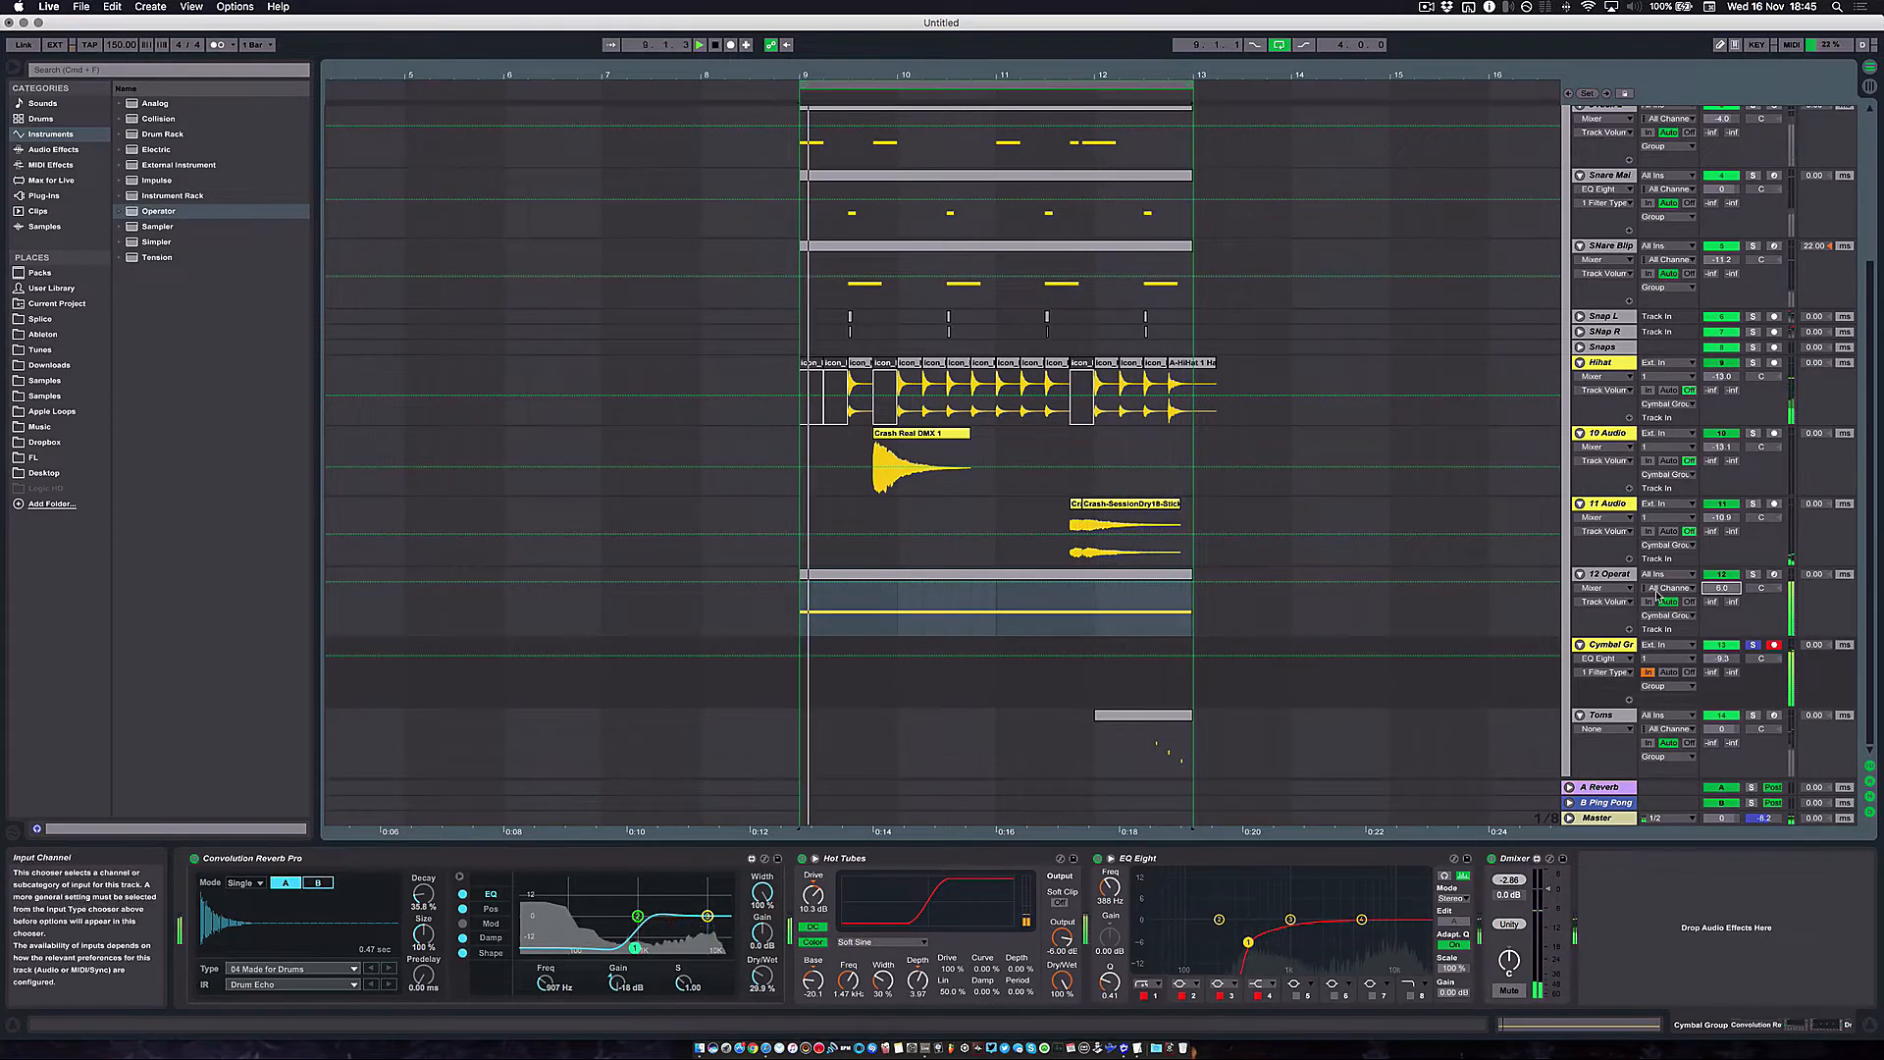
pyautogui.click(1613, 646)
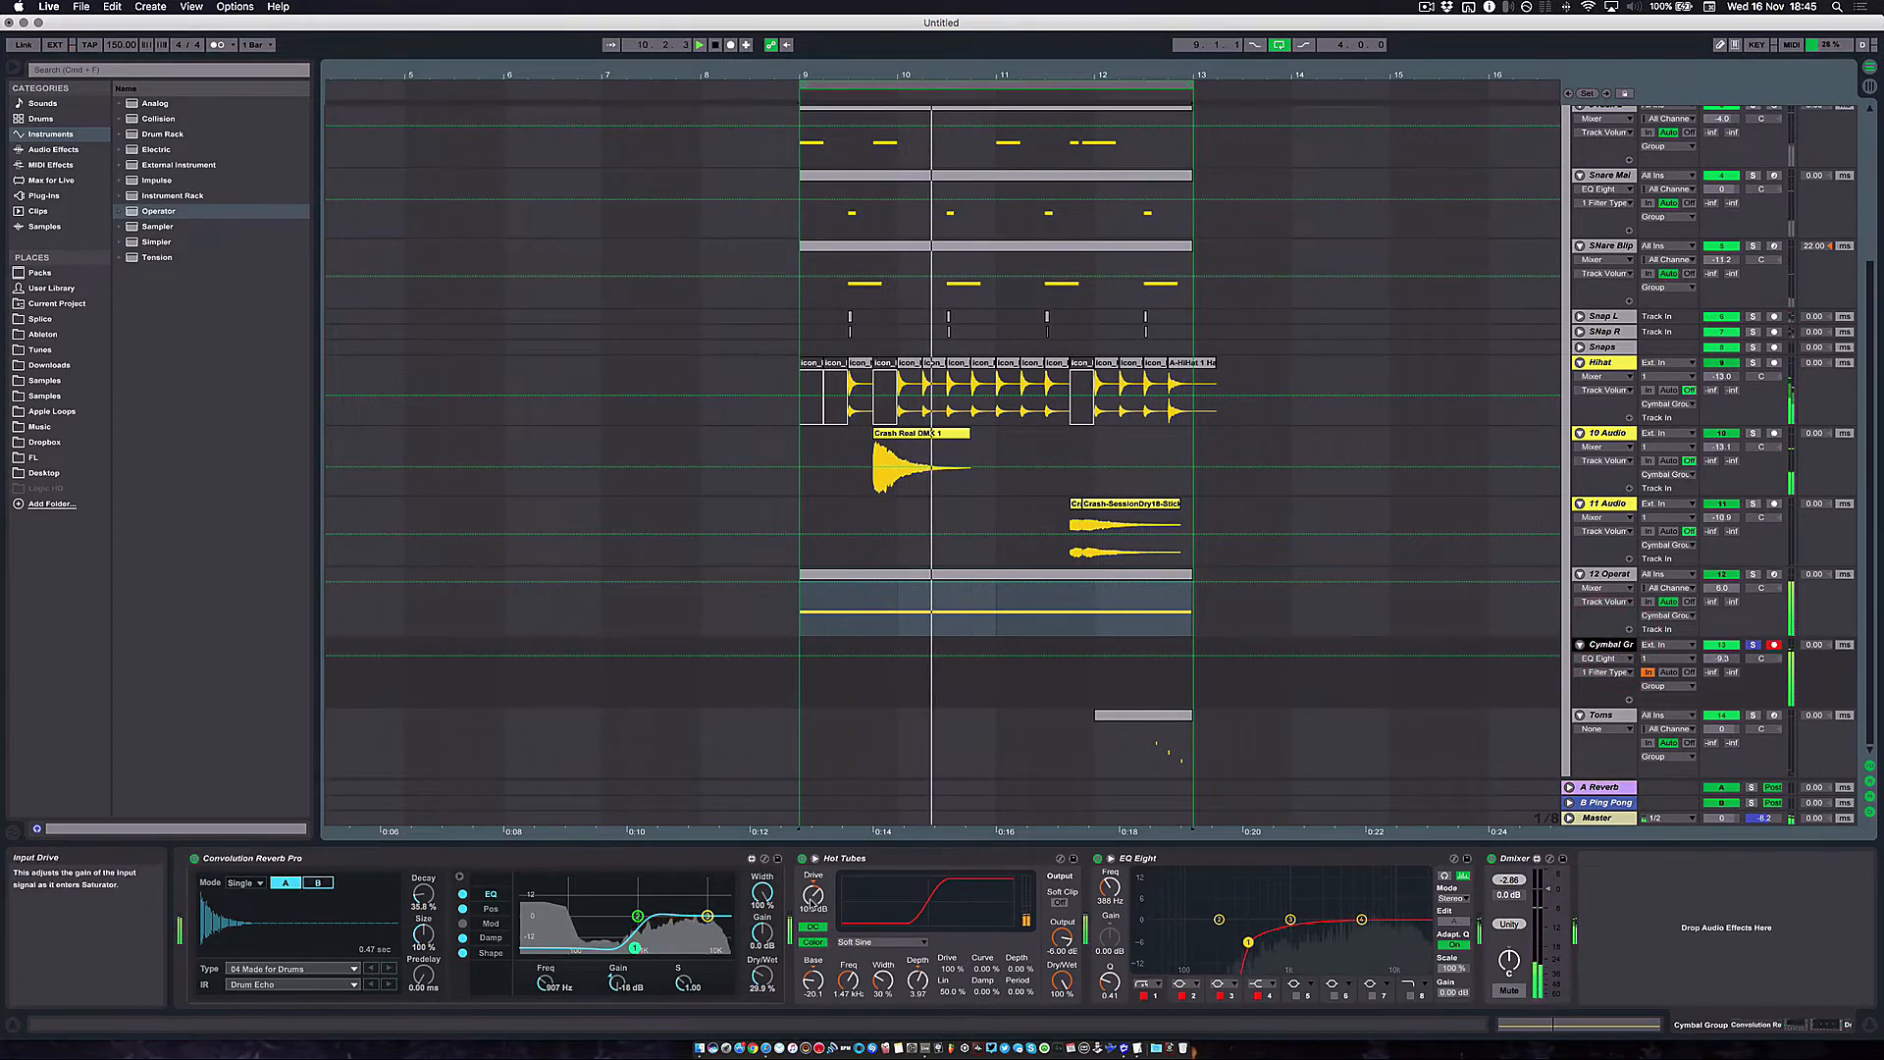
pyautogui.moveTo(814, 895); pyautogui.dragTo(813, 873)
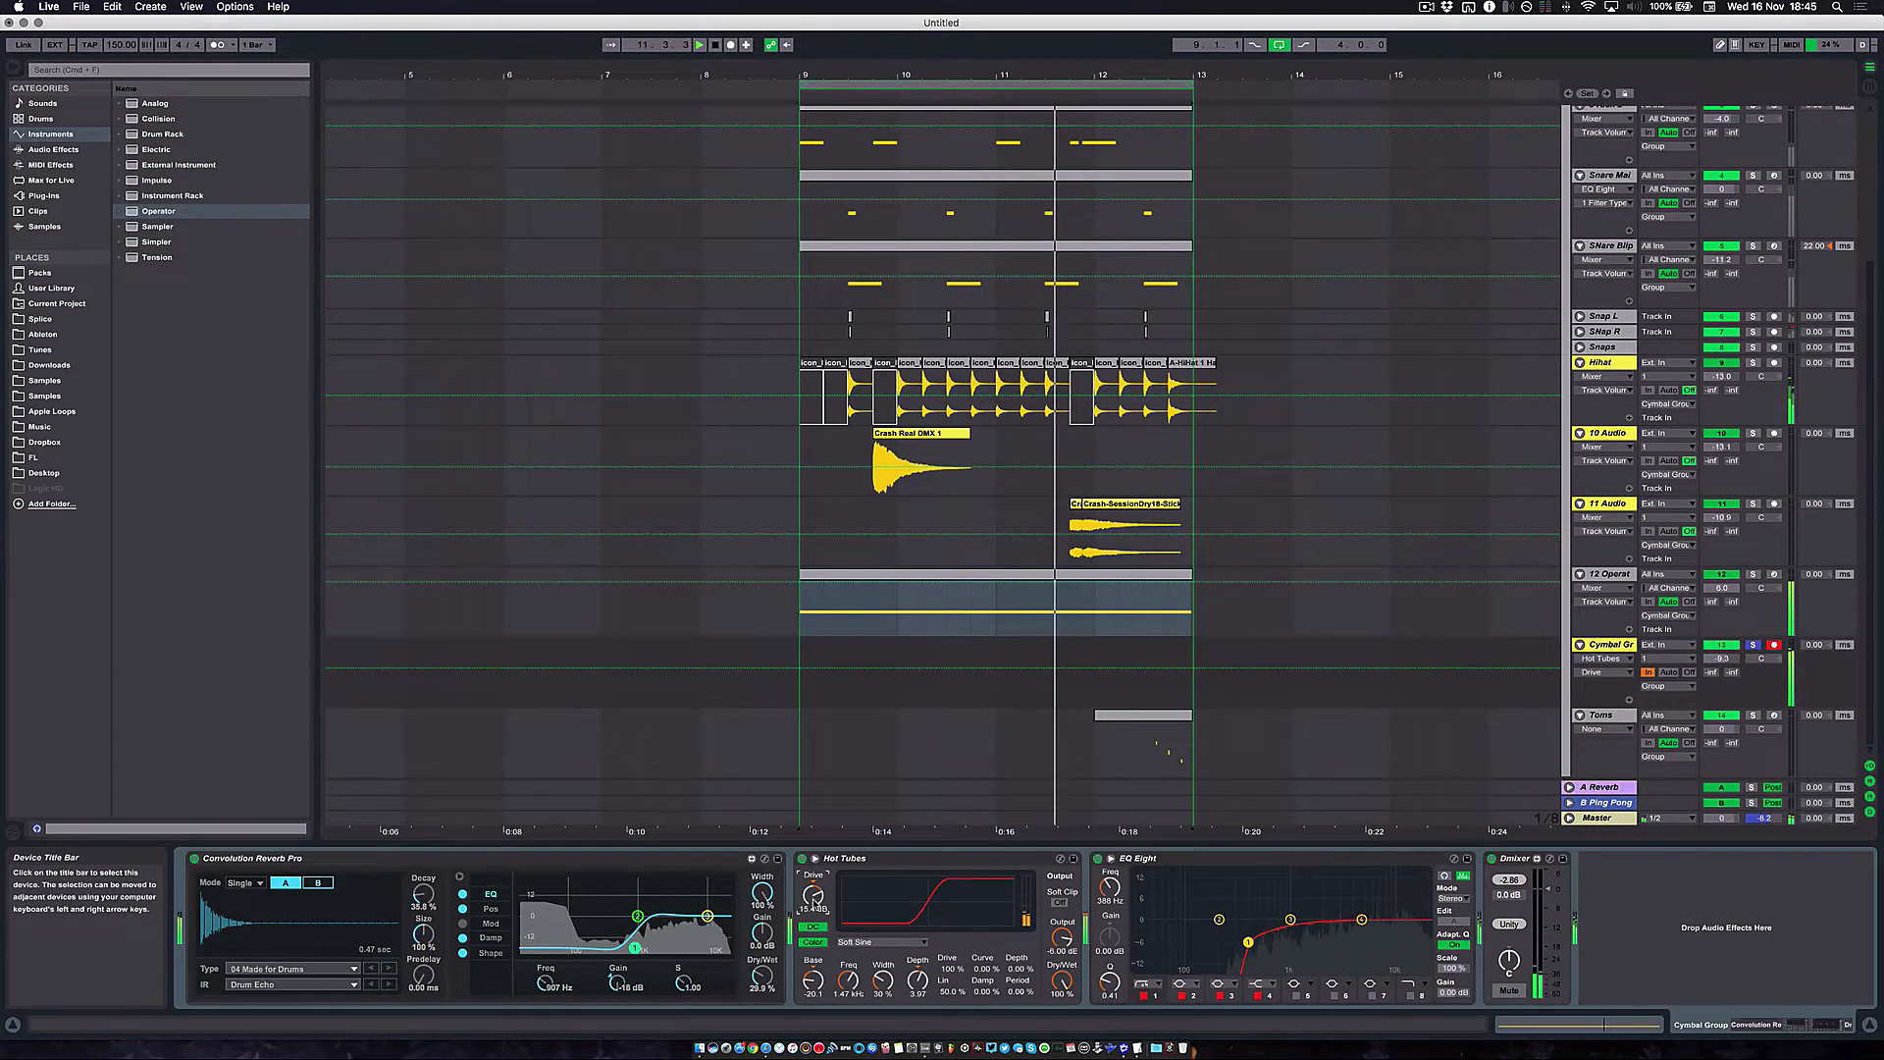
# Solo the Operator track, play the loop and bypass EQ Eight on the Cymbal Group track
pyautogui.click(1612, 574)
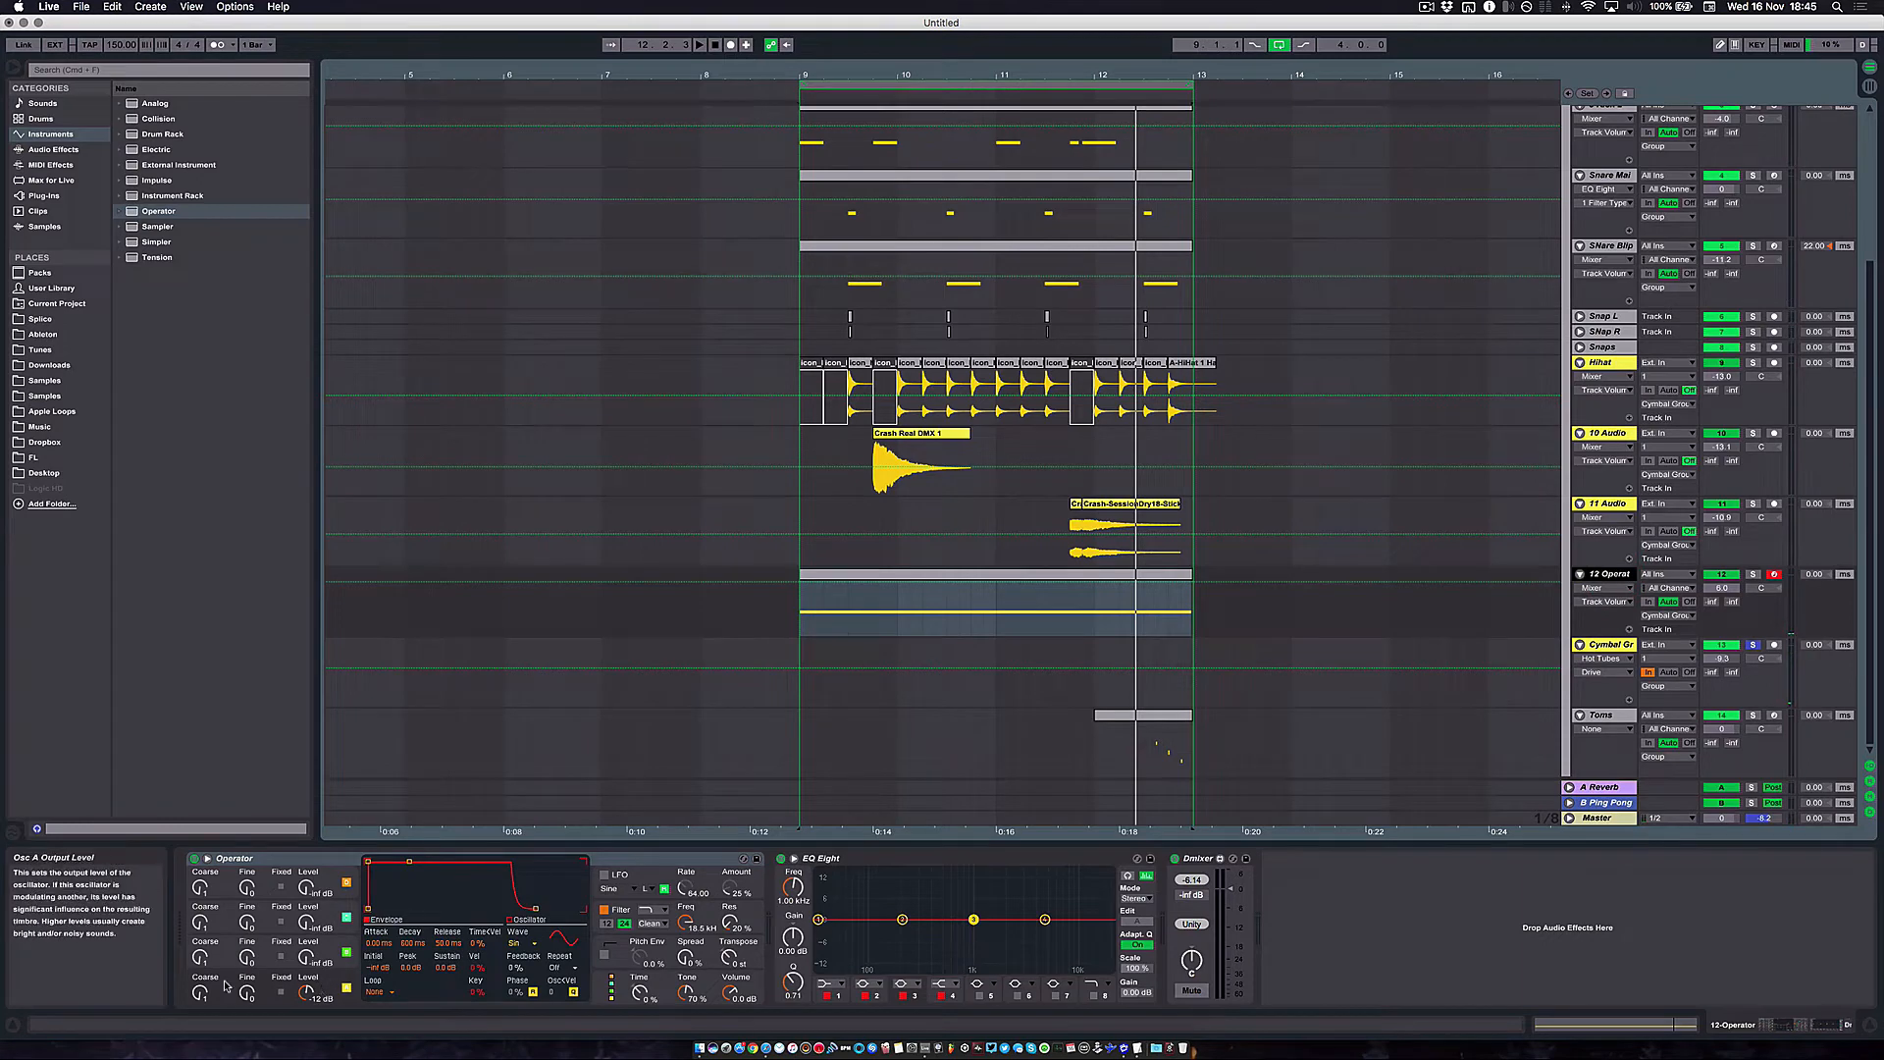
pyautogui.click(1753, 574)
pyautogui.click(1614, 575)
pyautogui.click(1613, 576)
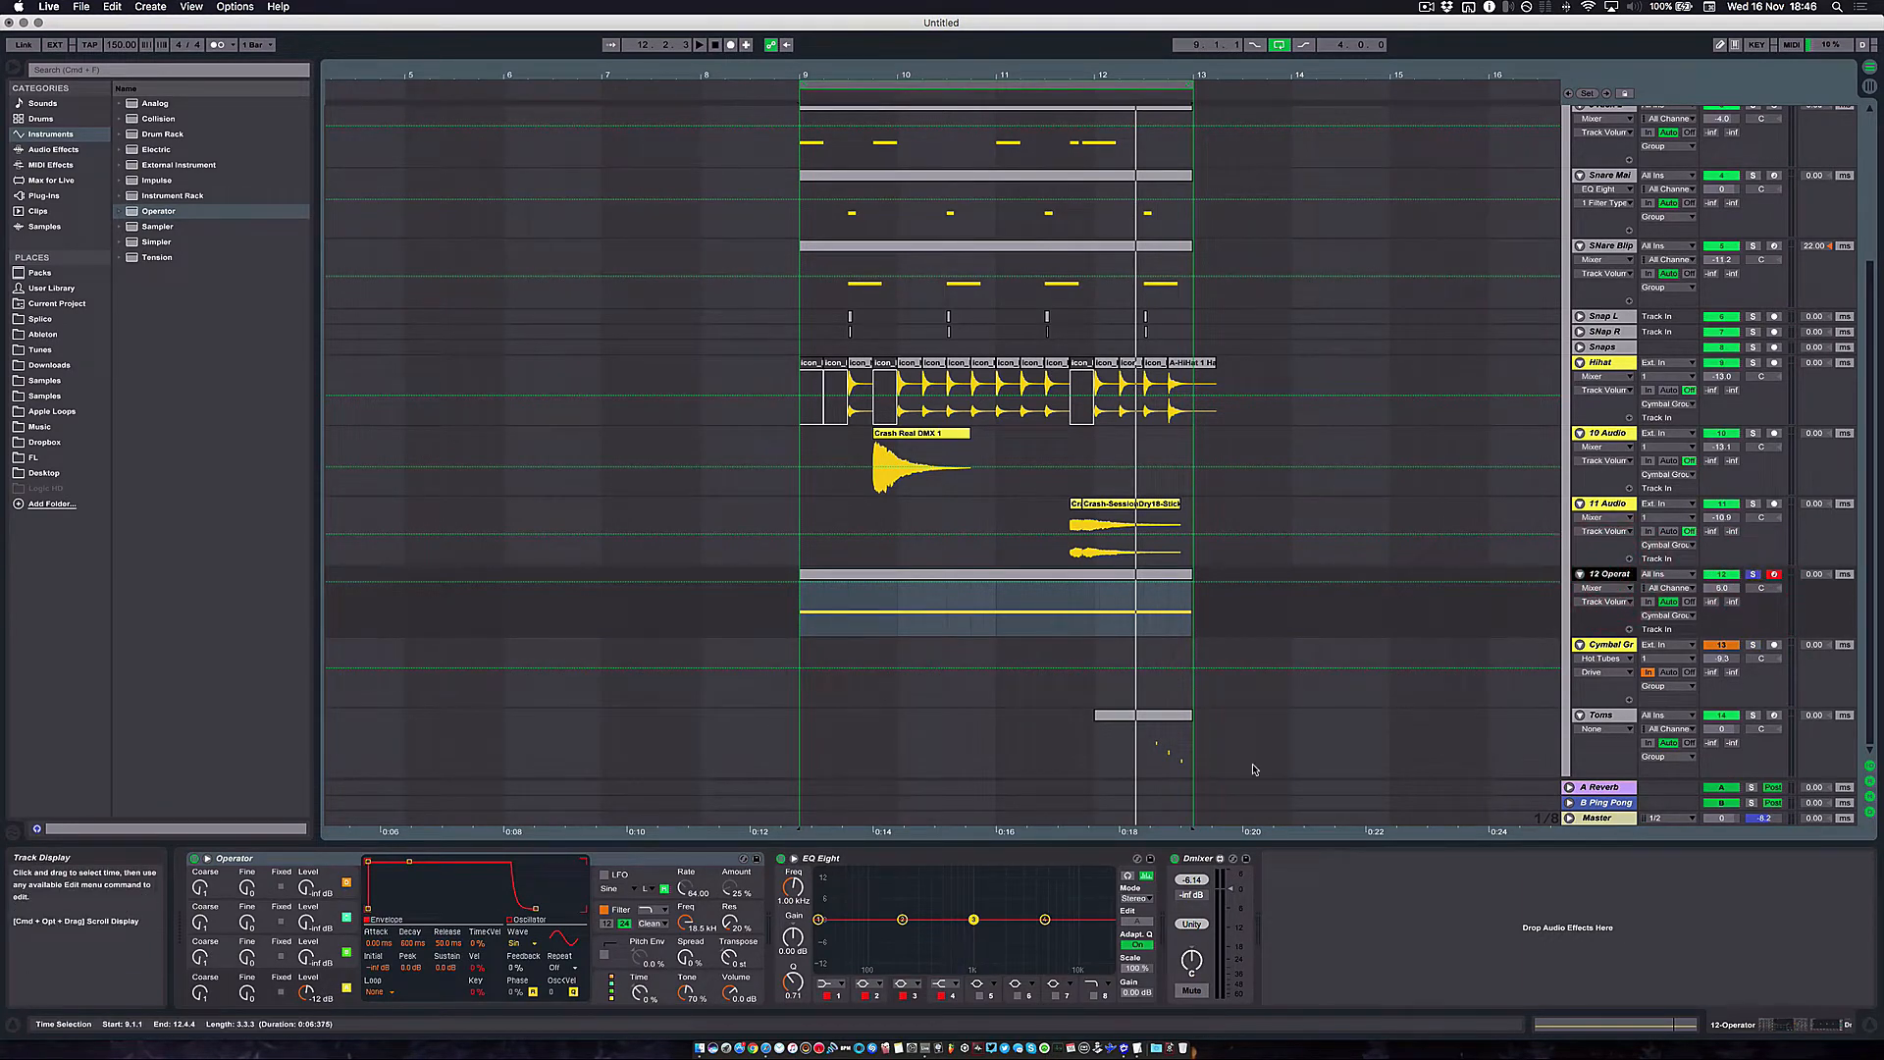
pyautogui.press('space')
pyautogui.click(1624, 648)
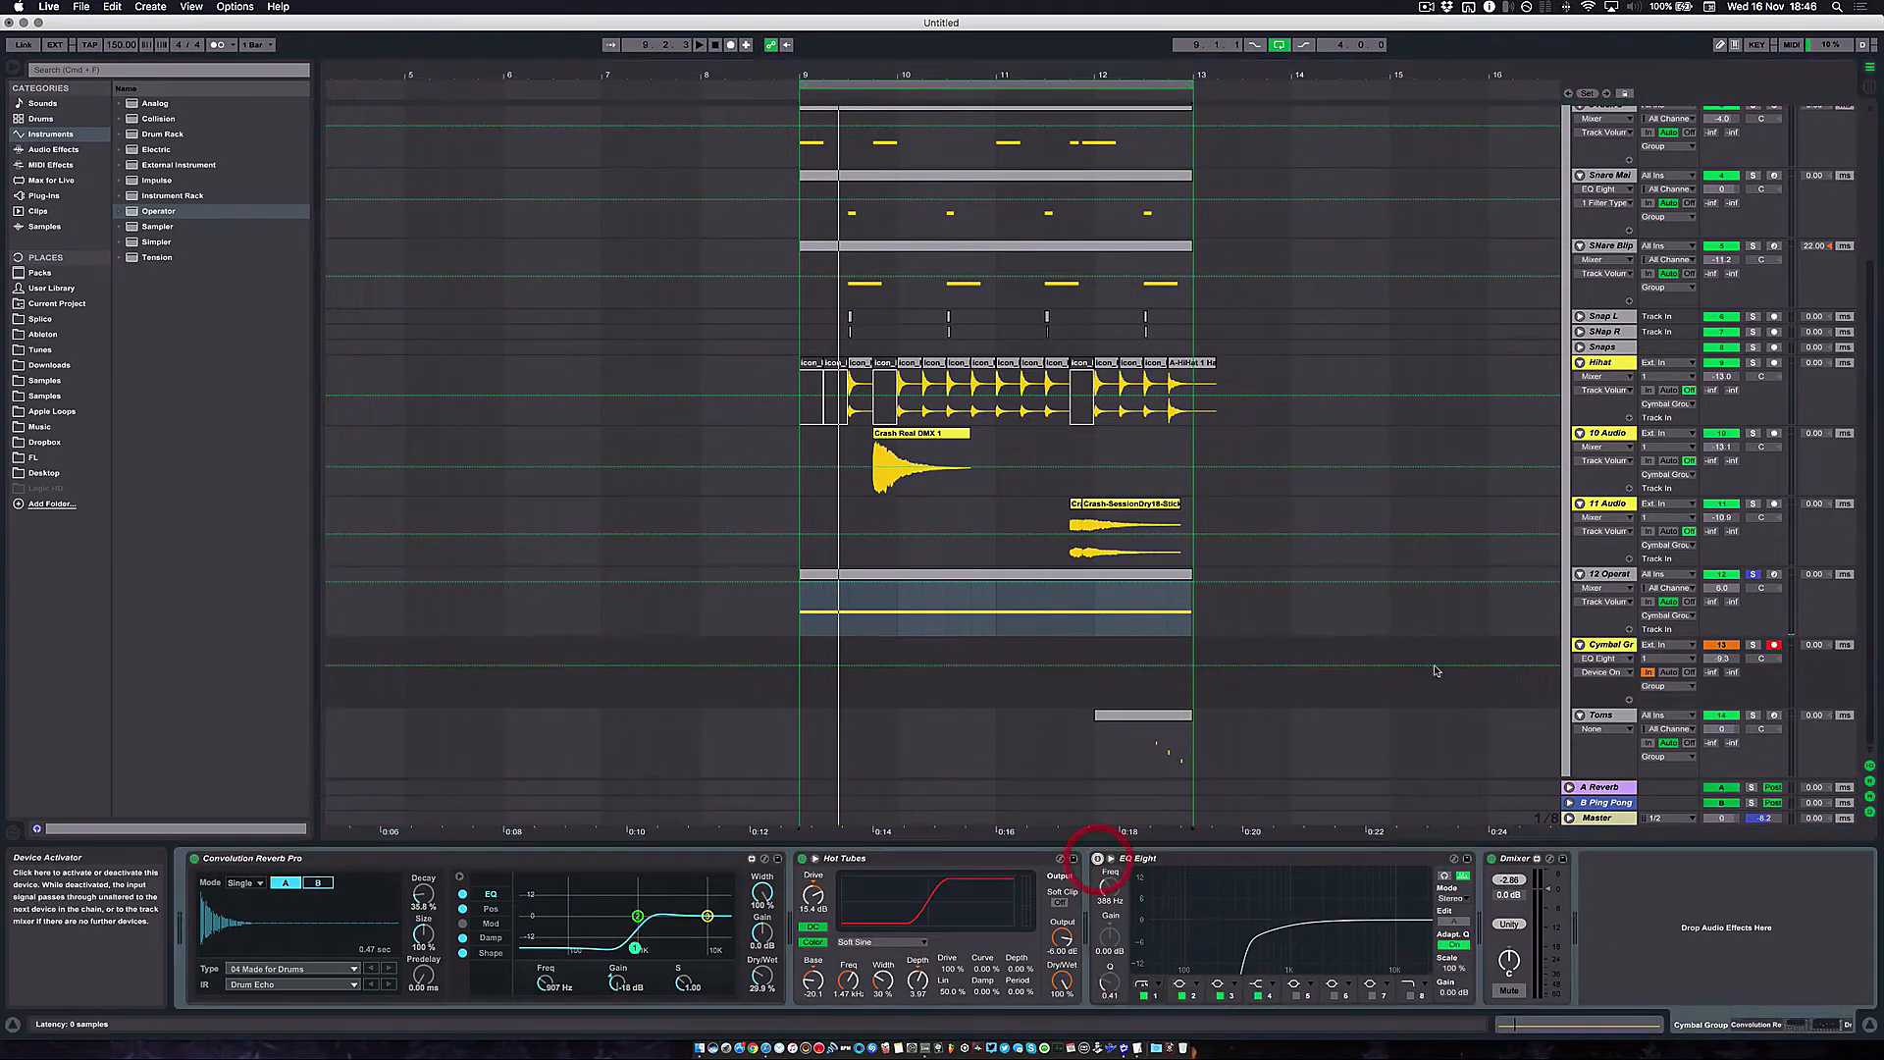
# Set Operator's oscillator B to Coarse 2, Fine 0 and a level of about -39 dB while the loop plays
pyautogui.click(919, 577)
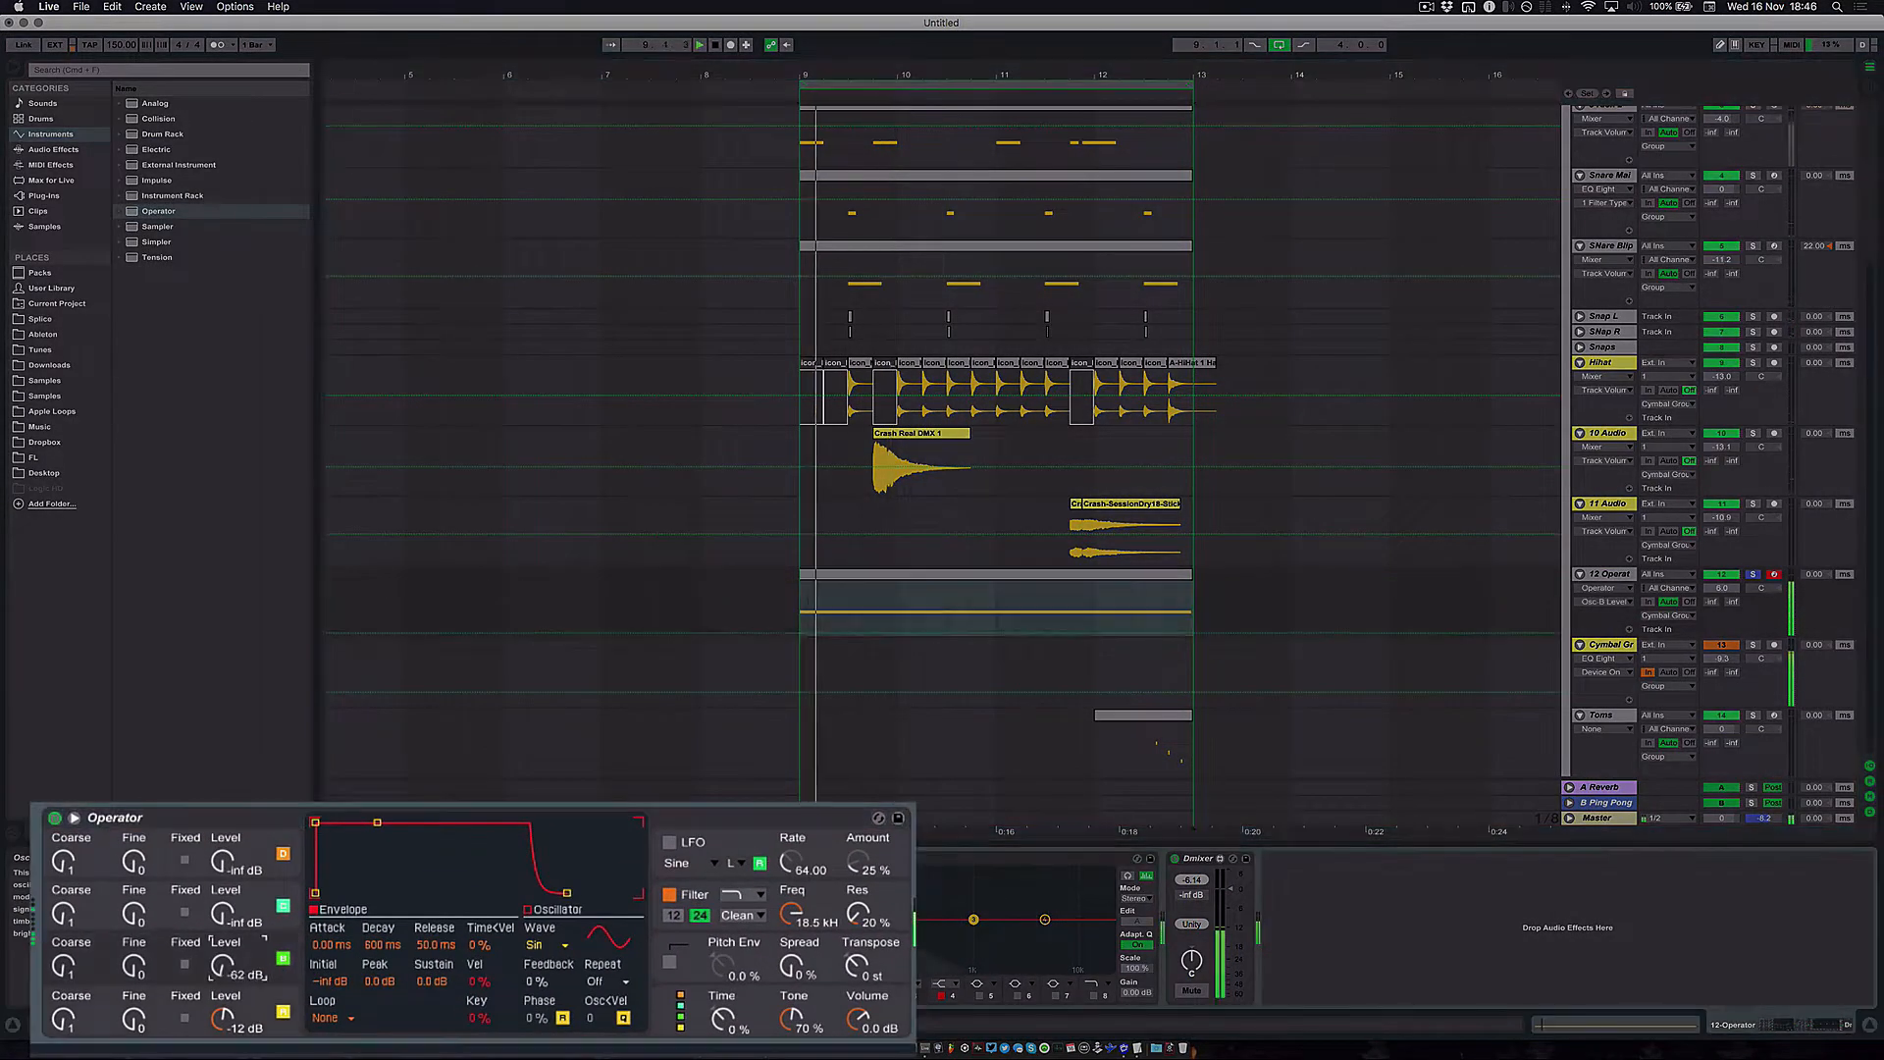
pyautogui.moveTo(64, 968); pyautogui.dragTo(64, 958)
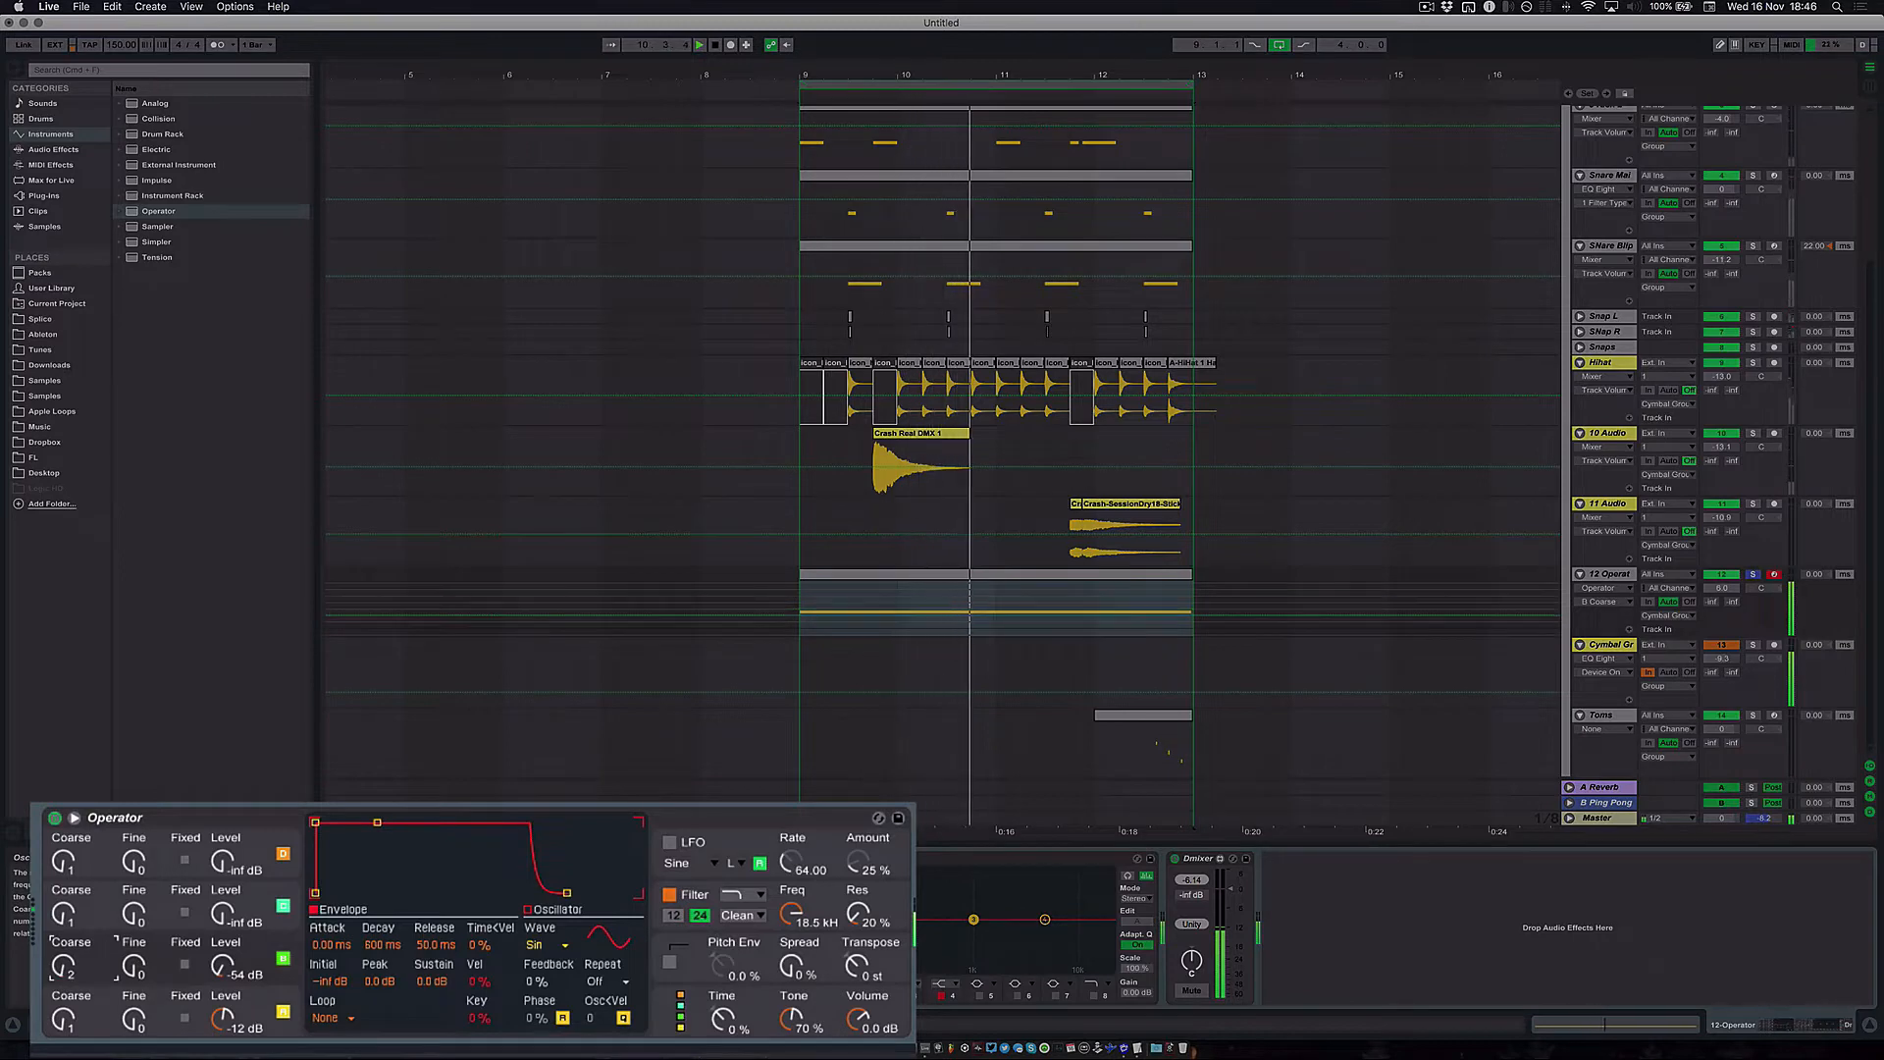
pyautogui.click(137, 969)
pyautogui.moveTo(222, 974); pyautogui.dragTo(222, 964)
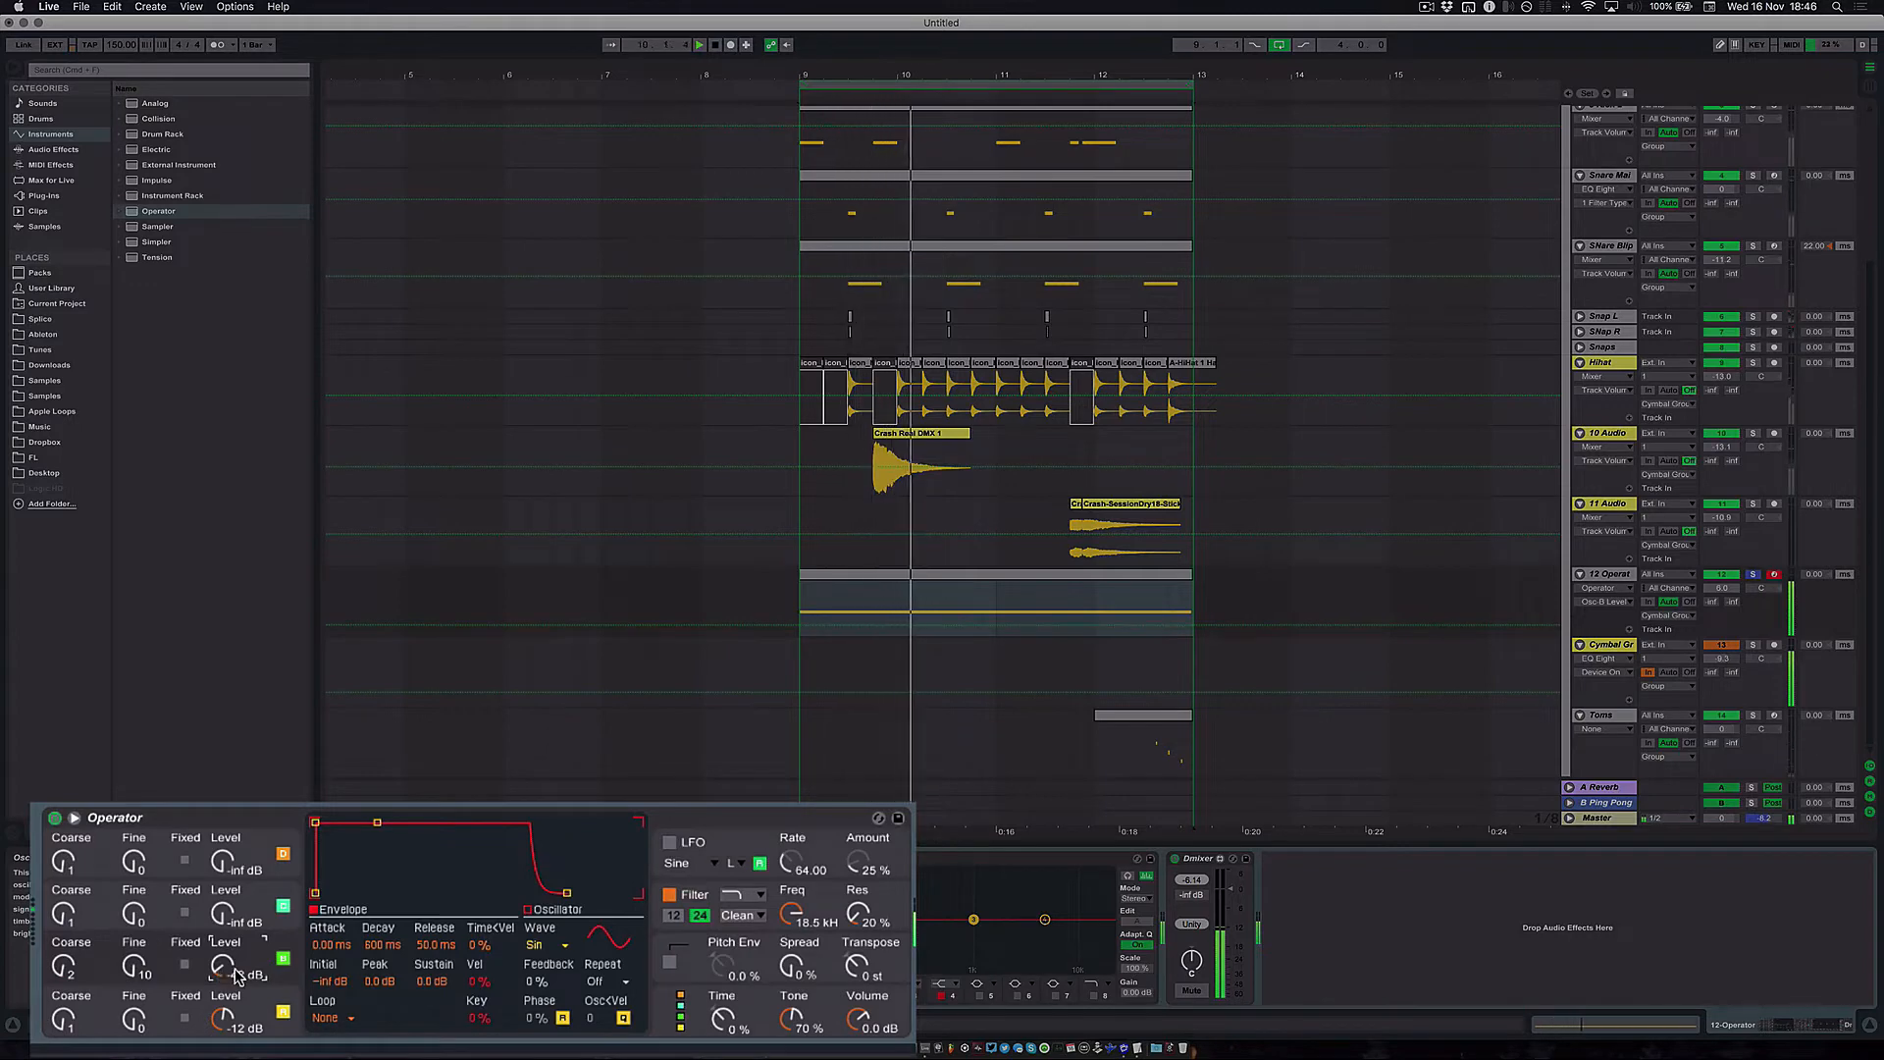
pyautogui.click(147, 968)
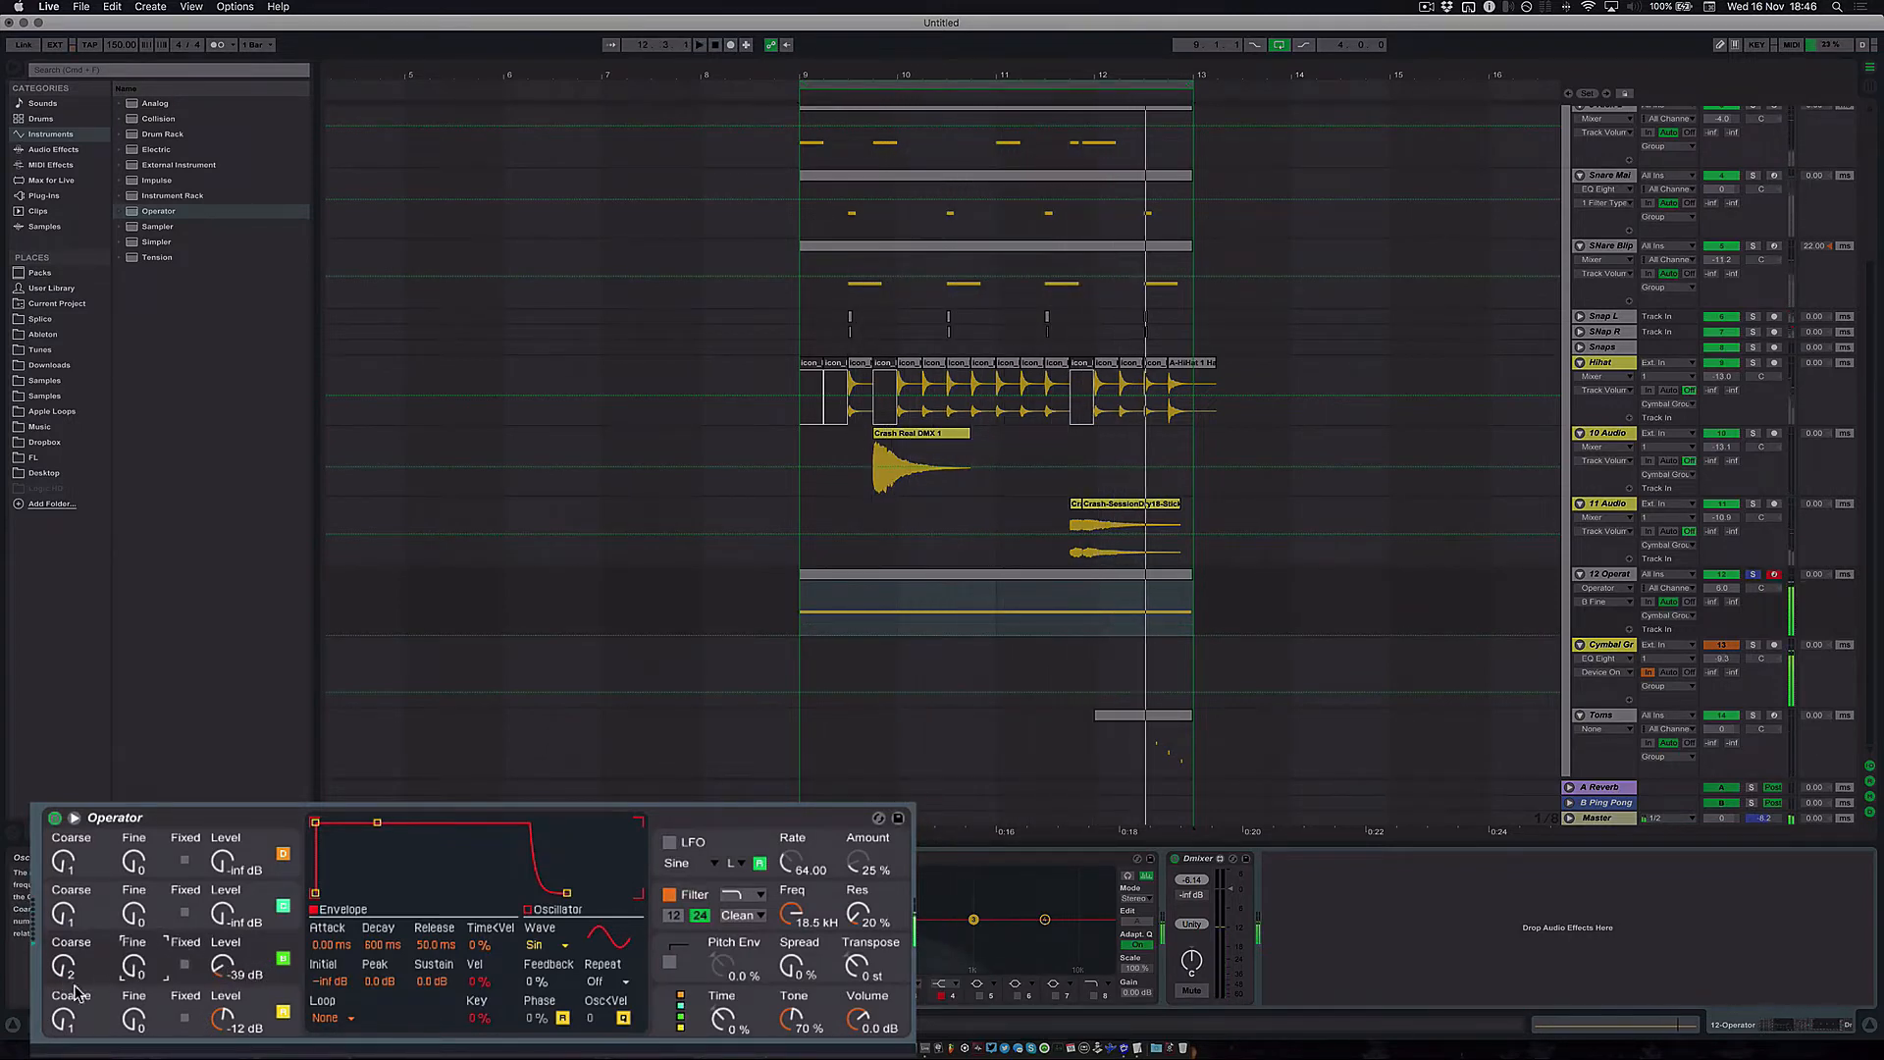
# Set Operator's oscillator C to Coarse 0.5 with a level of about -23 dB and replay the loop
pyautogui.moveTo(65, 915); pyautogui.dragTo(65, 924)
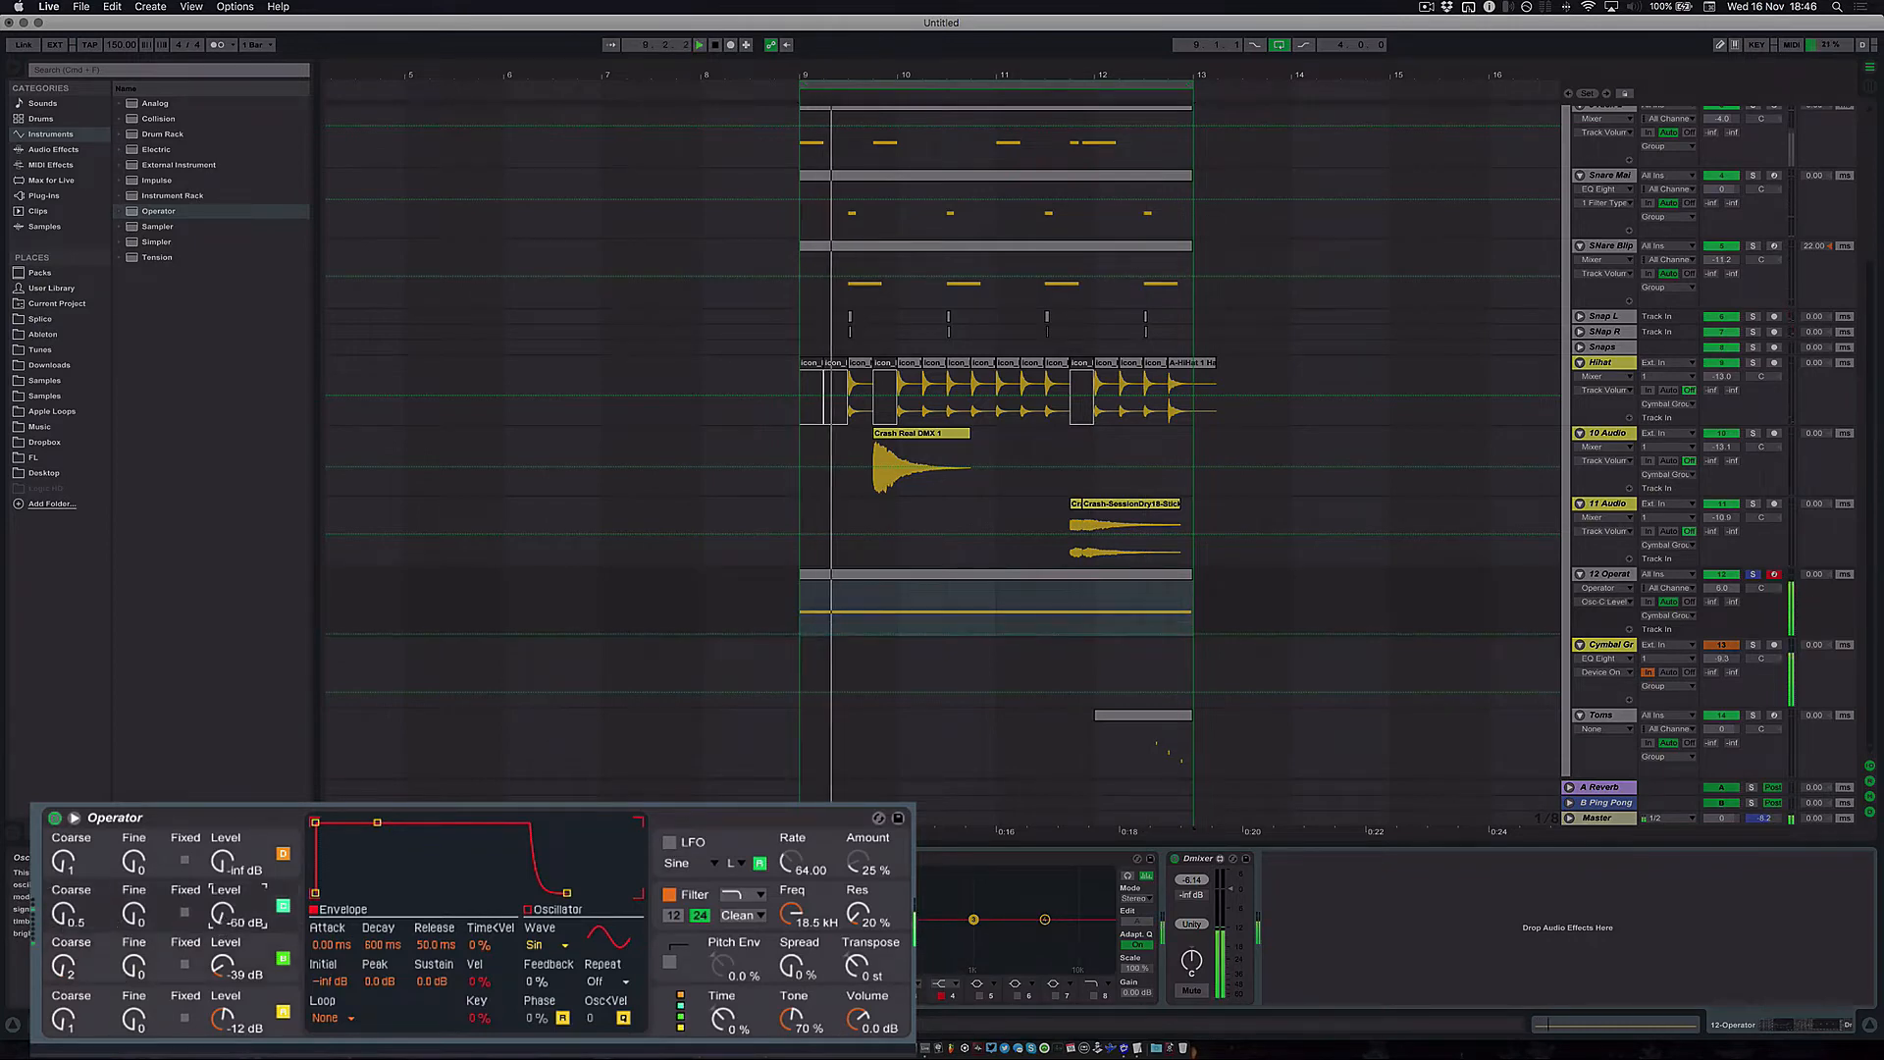
pyautogui.moveTo(225, 924); pyautogui.dragTo(222, 918)
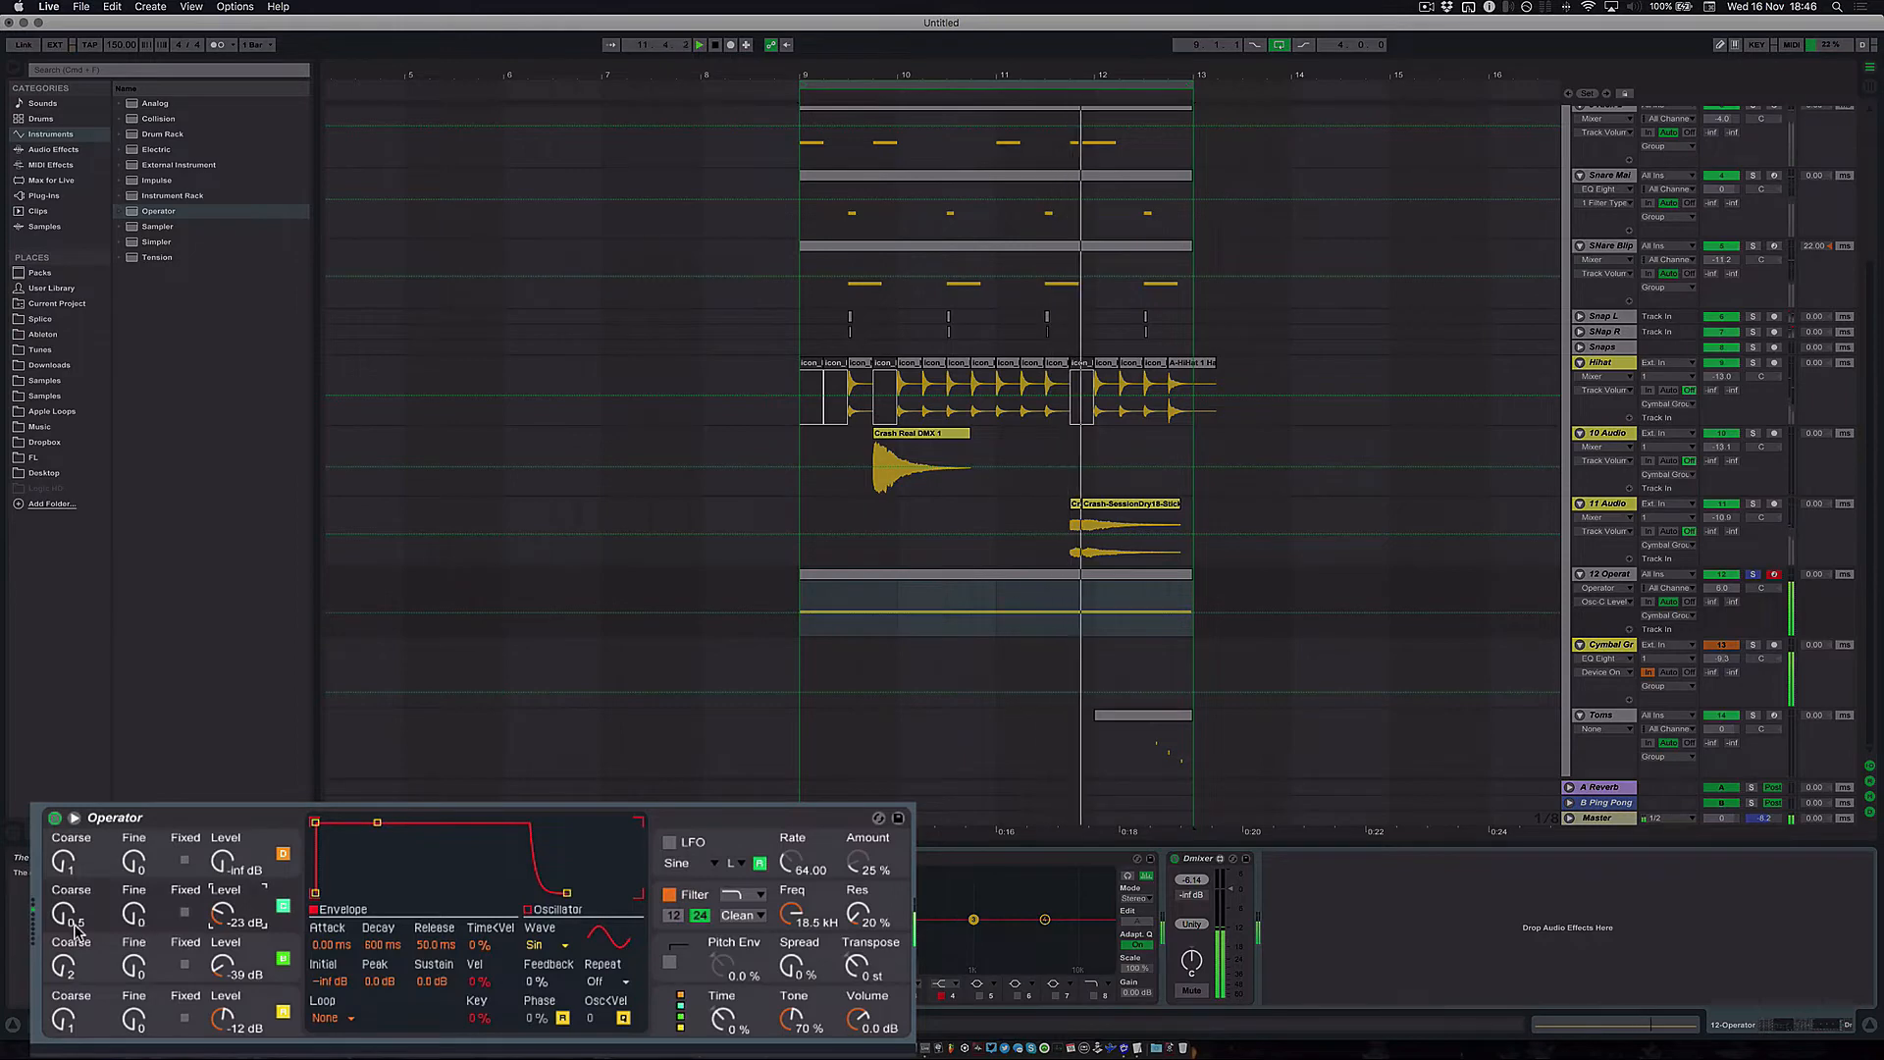
pyautogui.press('space')
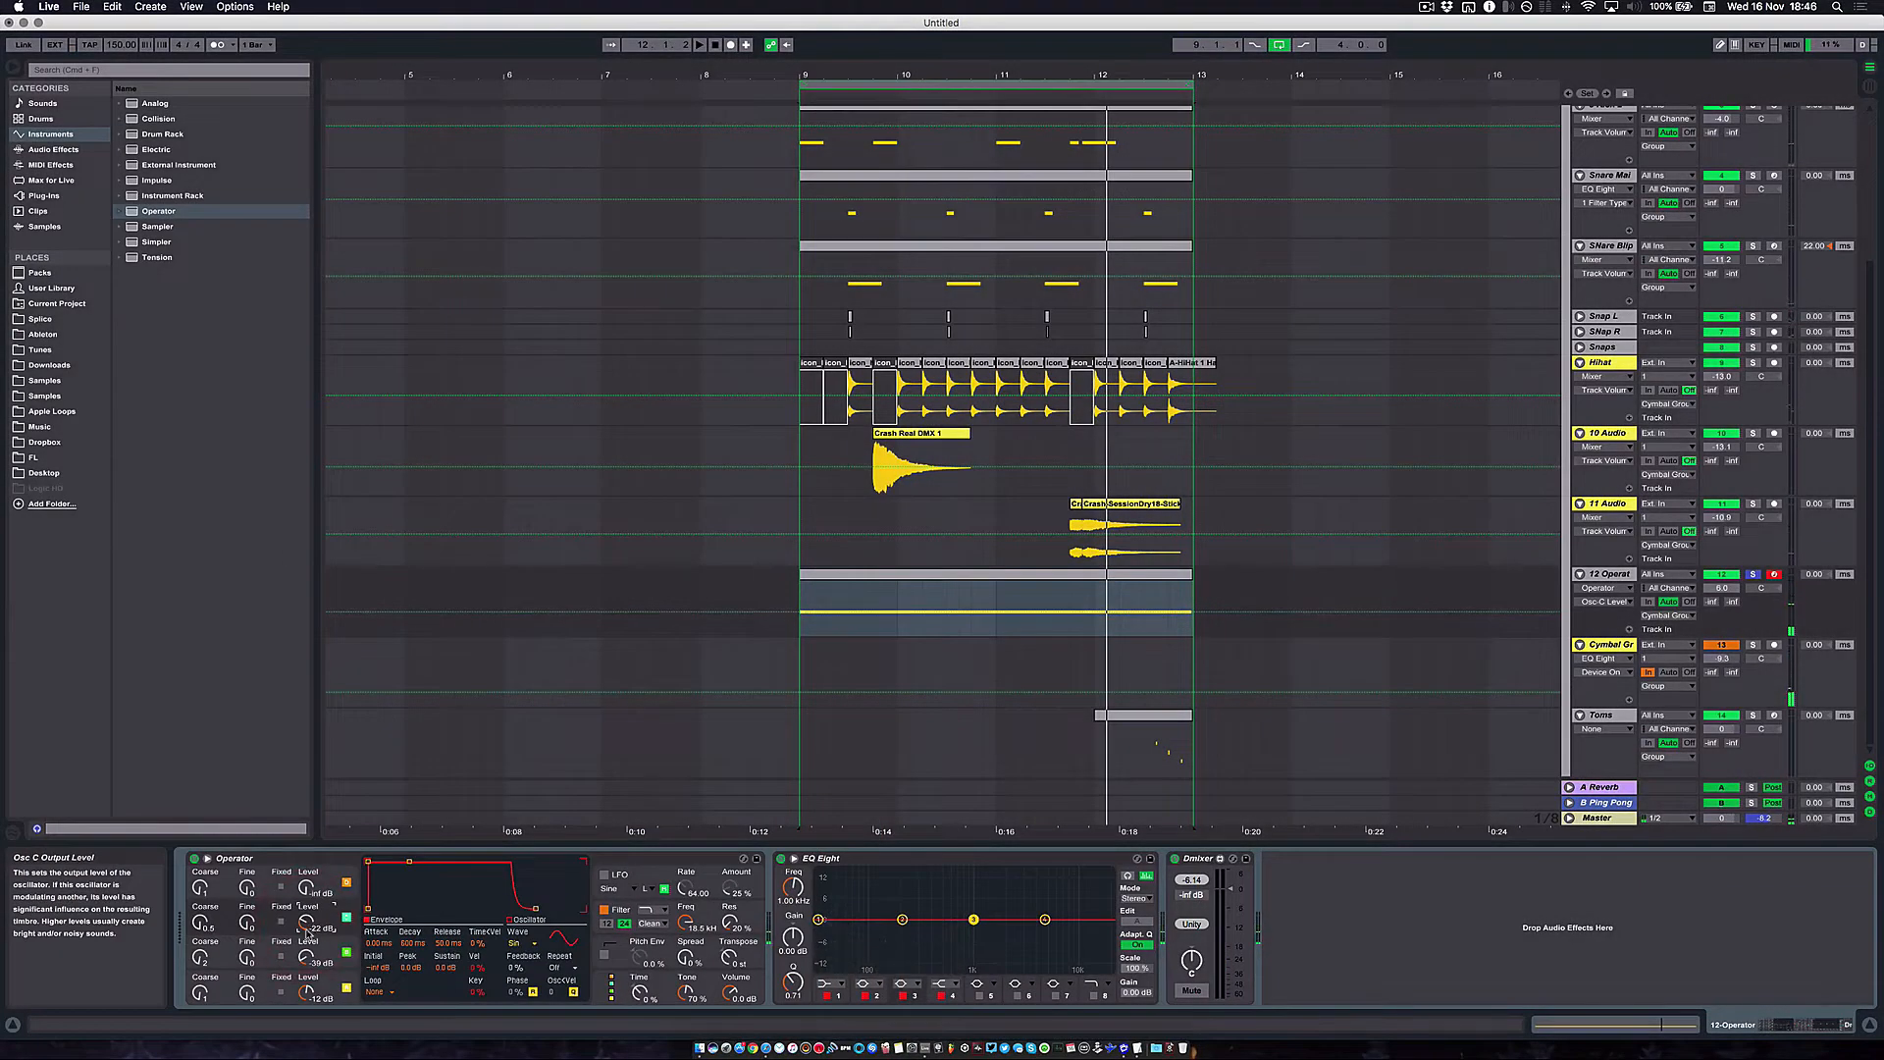
pyautogui.press('space')
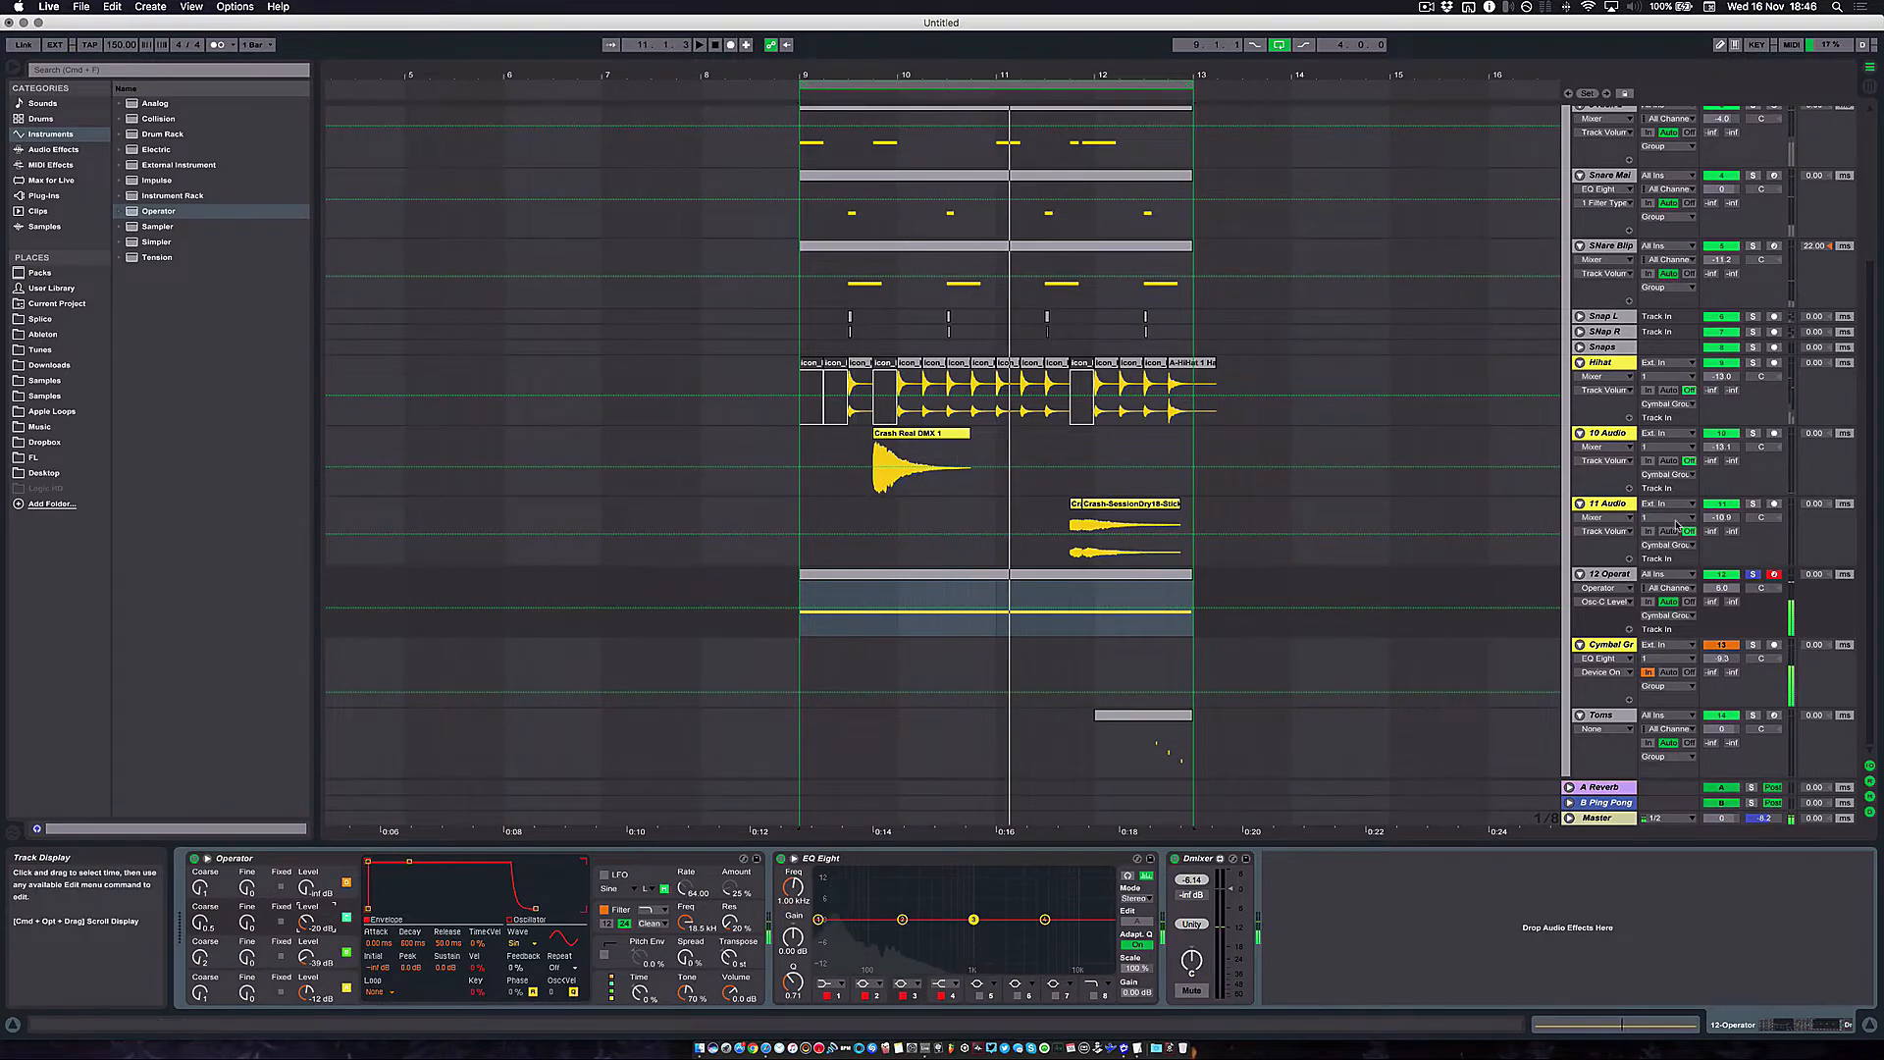
# Reactivate EQ Eight on the Cymbal Group track and solo that track in place of the Operator track
pyautogui.click(1614, 650)
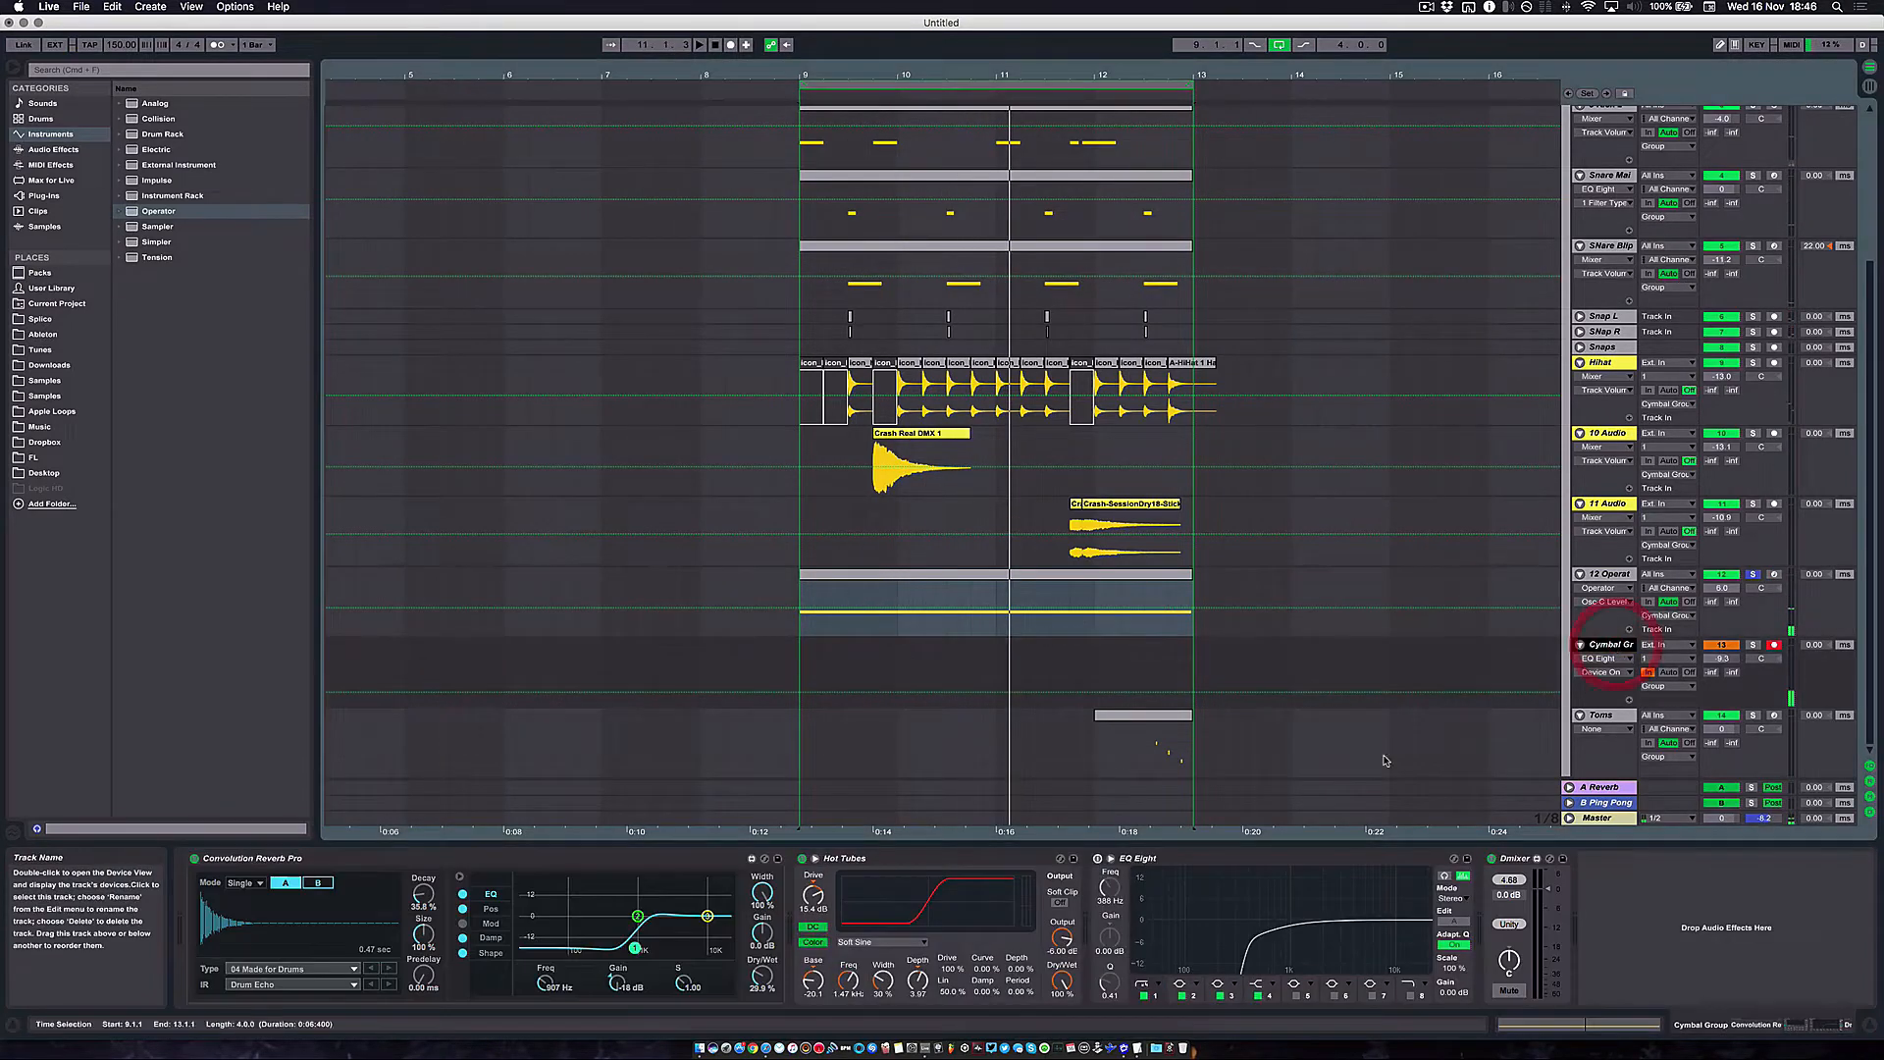
pyautogui.click(1097, 860)
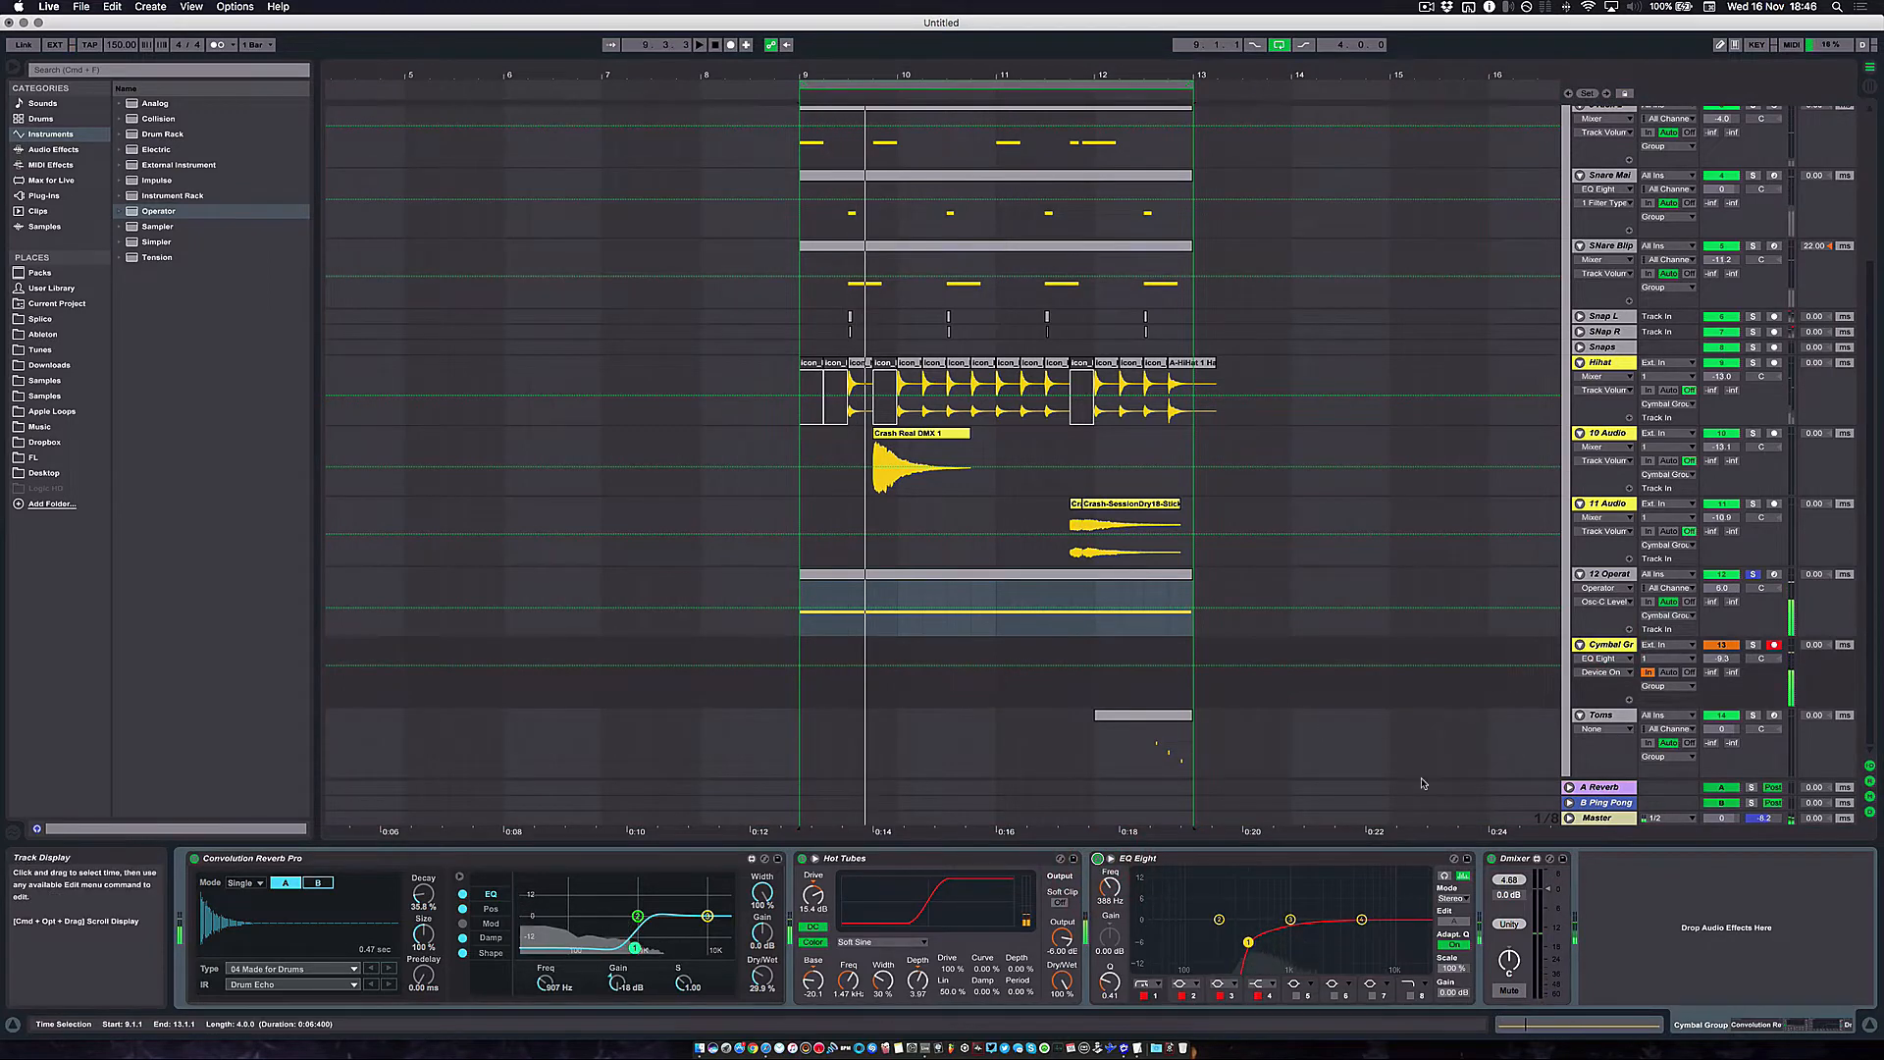
pyautogui.click(1754, 645)
# Play the loop and raise the Cymbal Group's Hot Tubes Drive to about 22.3 dB
pyautogui.press('space')
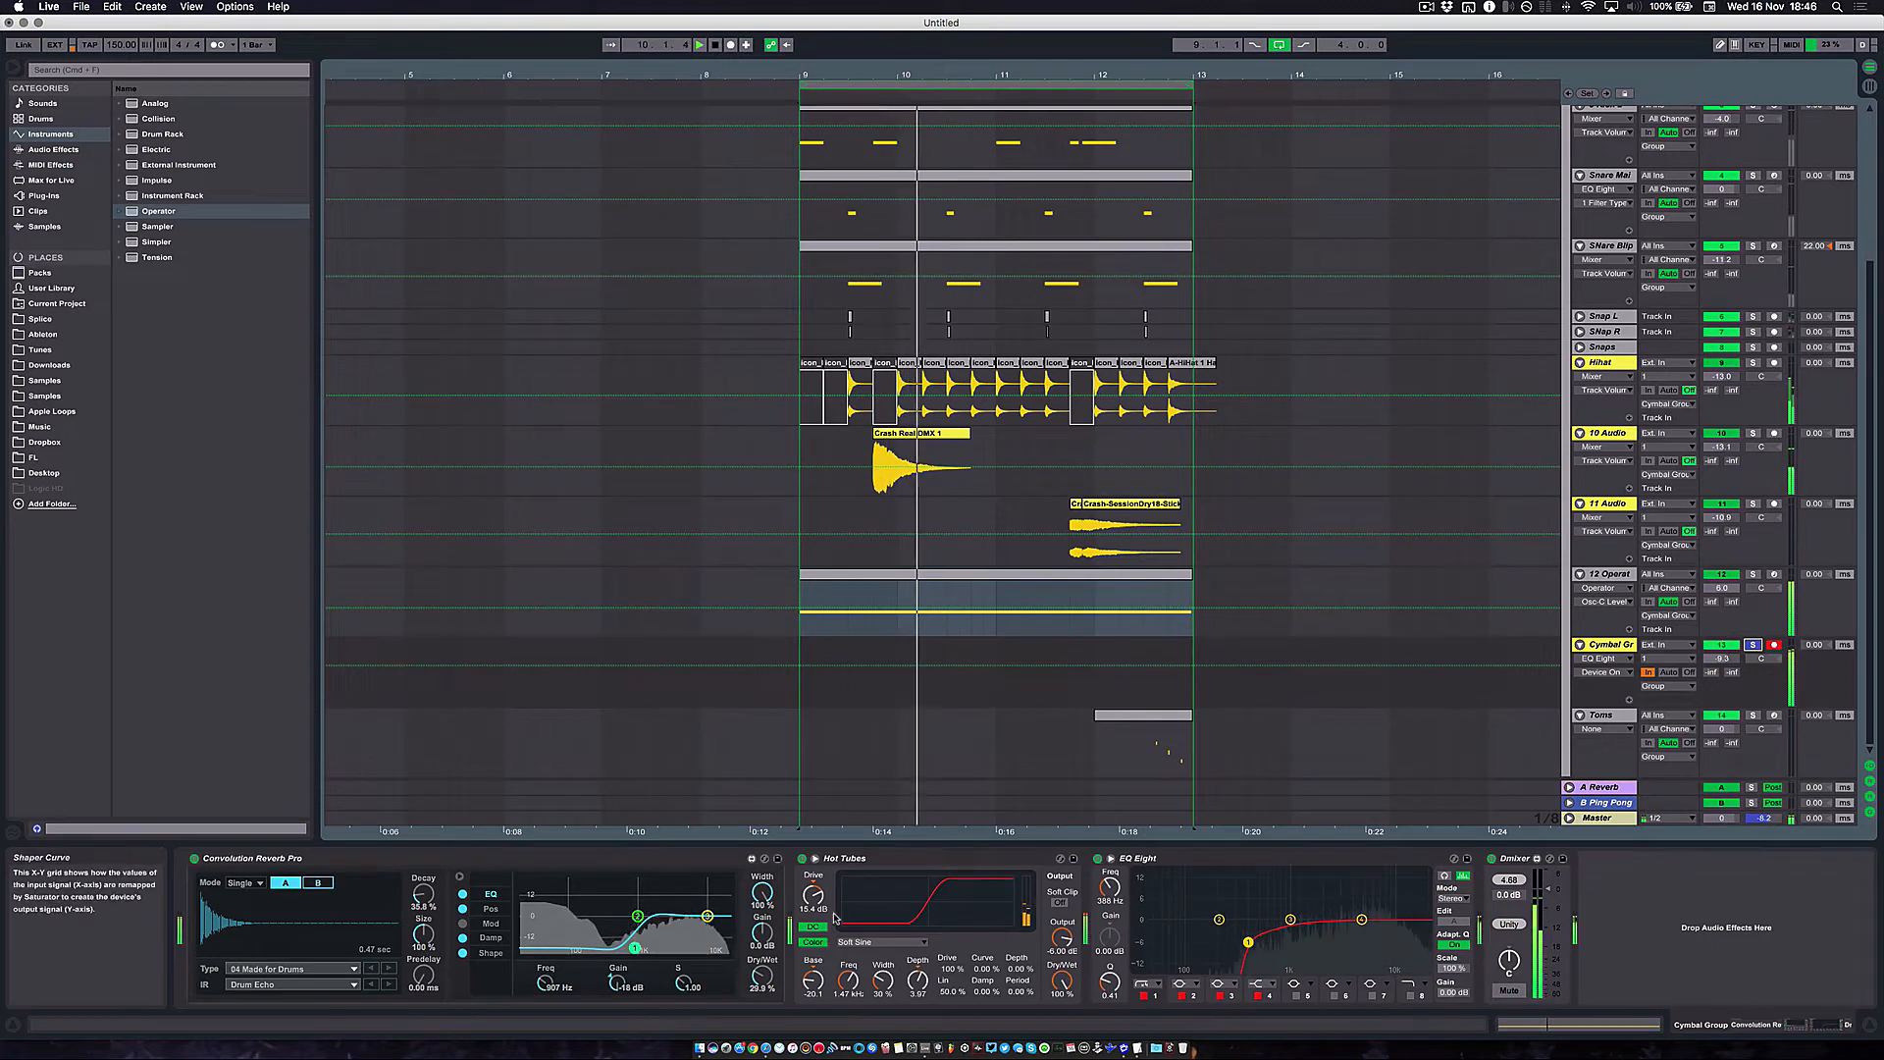
pyautogui.moveTo(813, 895)
pyautogui.mouseDown()
pyautogui.moveTo(814, 861)
pyautogui.moveTo(814, 885)
pyautogui.mouseUp()
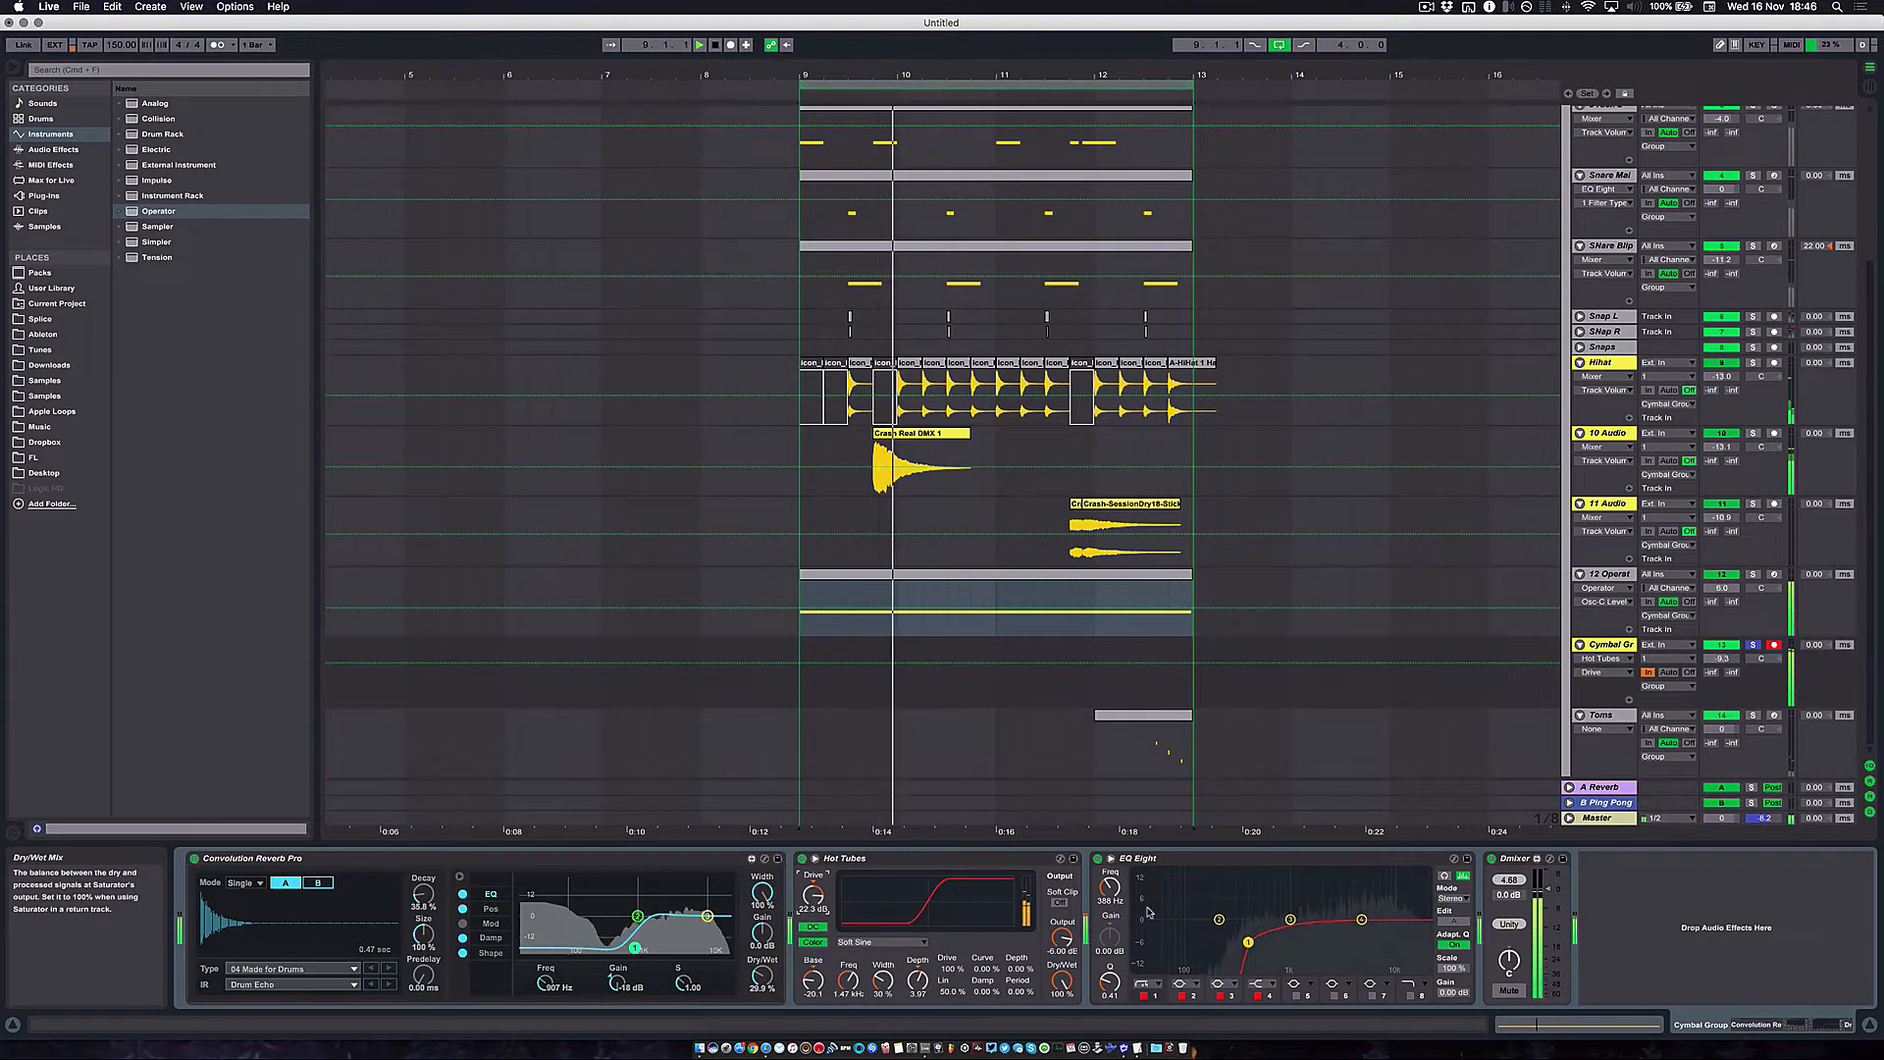
# Lower the Operator device's output volume slightly and set the Cymbal Group track's volume to -12.4 dB
pyautogui.click(1609, 575)
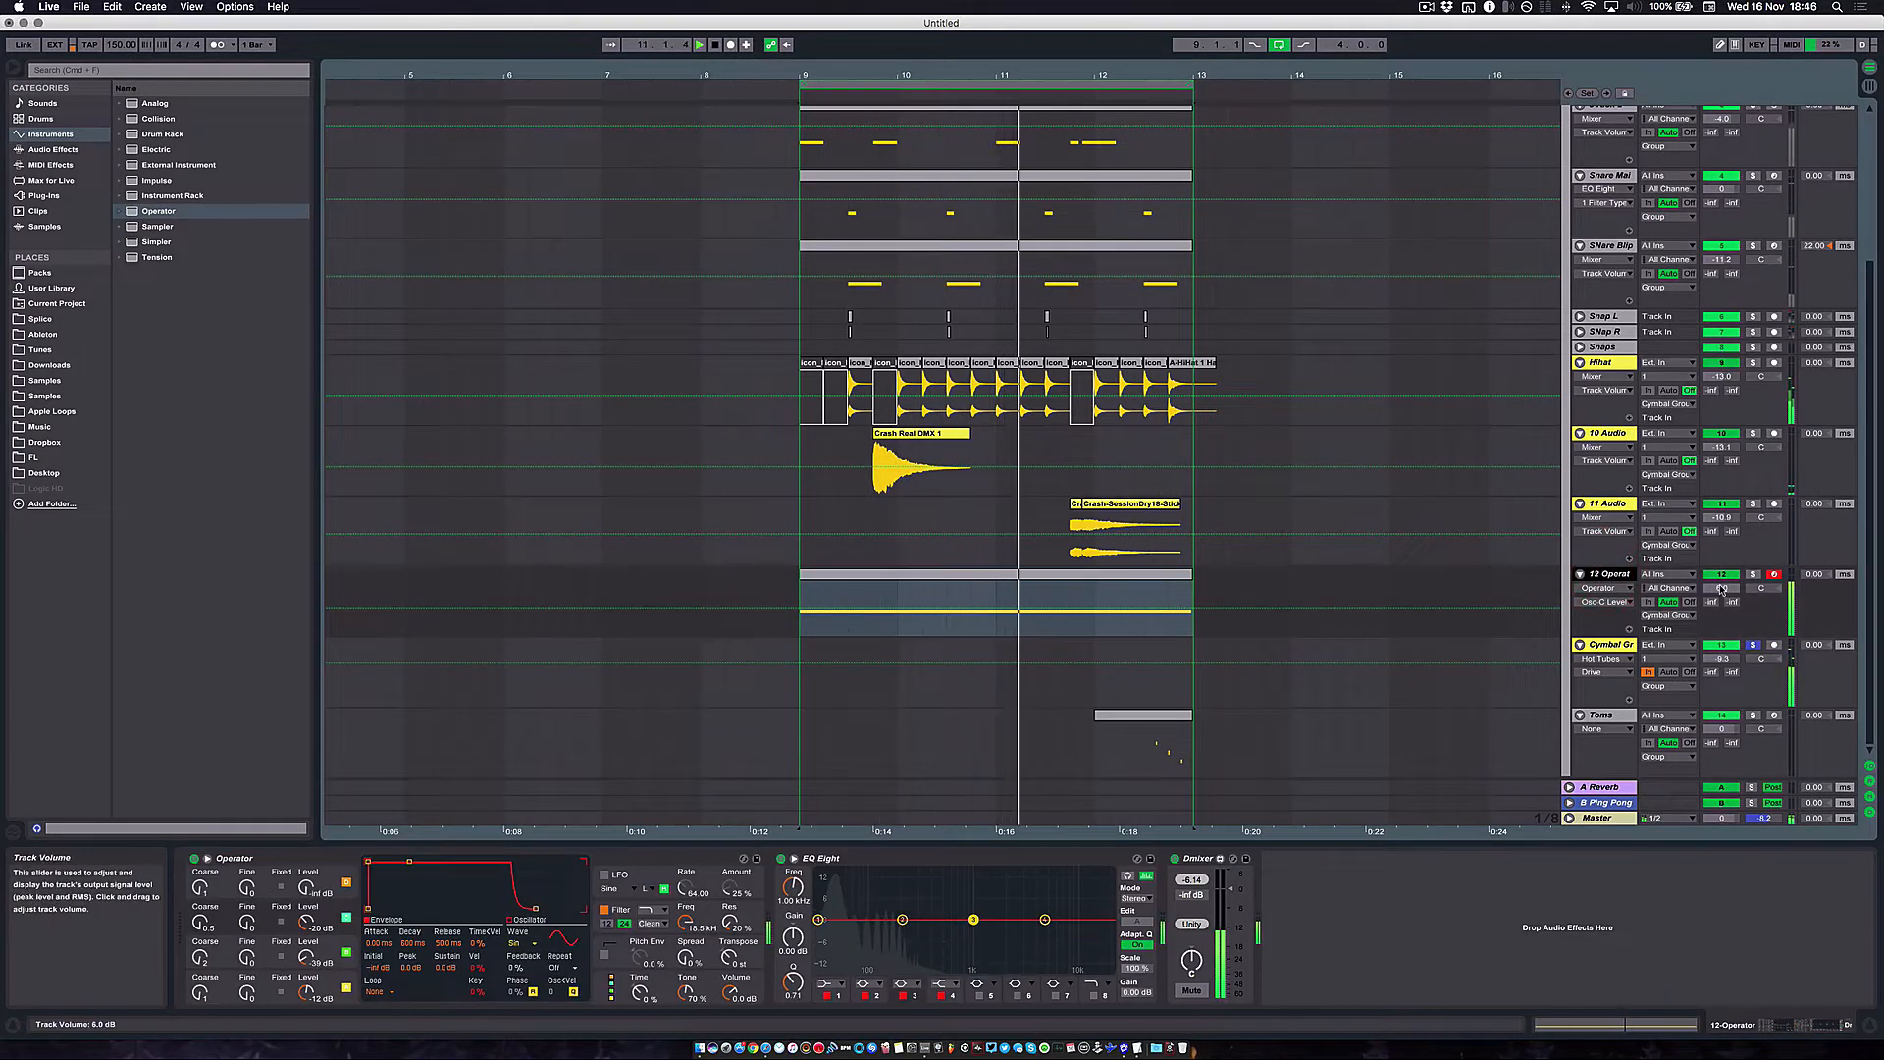
pyautogui.moveTo(759, 971); pyautogui.dragTo(759, 977)
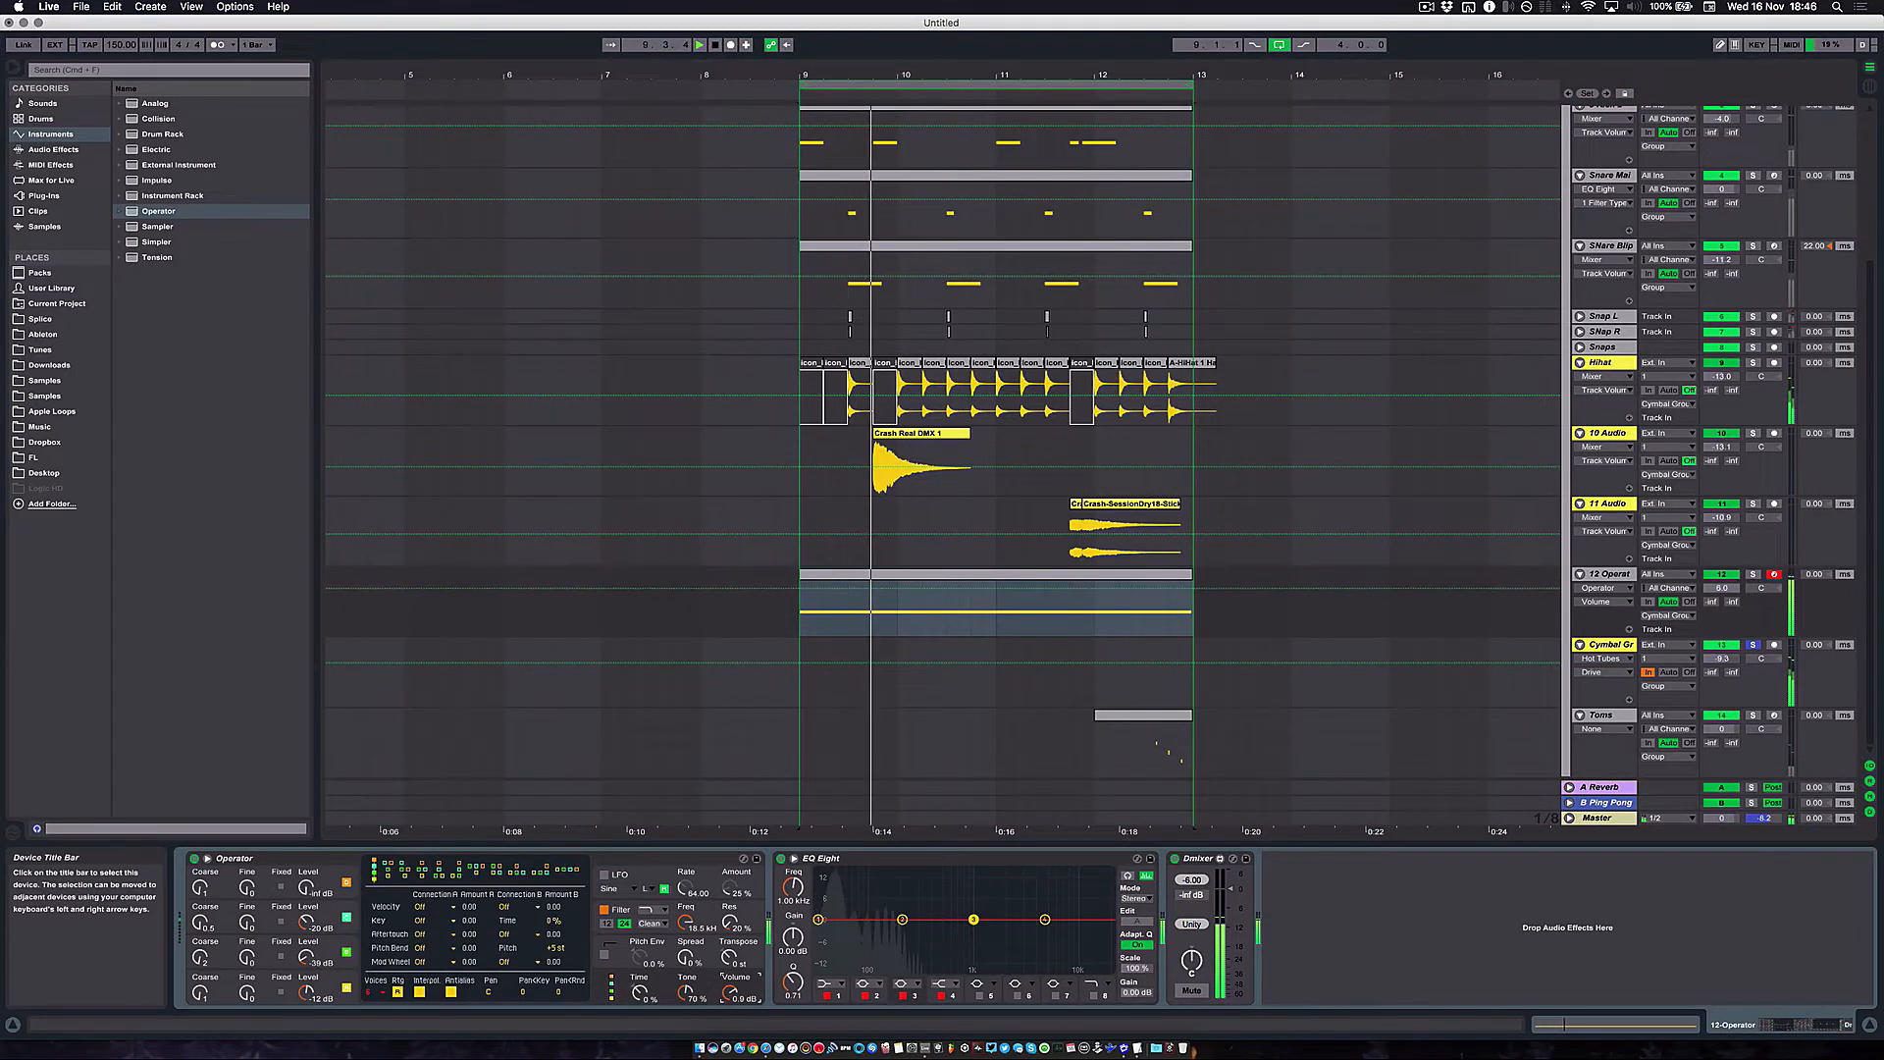
pyautogui.moveTo(1725, 664); pyautogui.dragTo(1725, 677)
pyautogui.press('space')
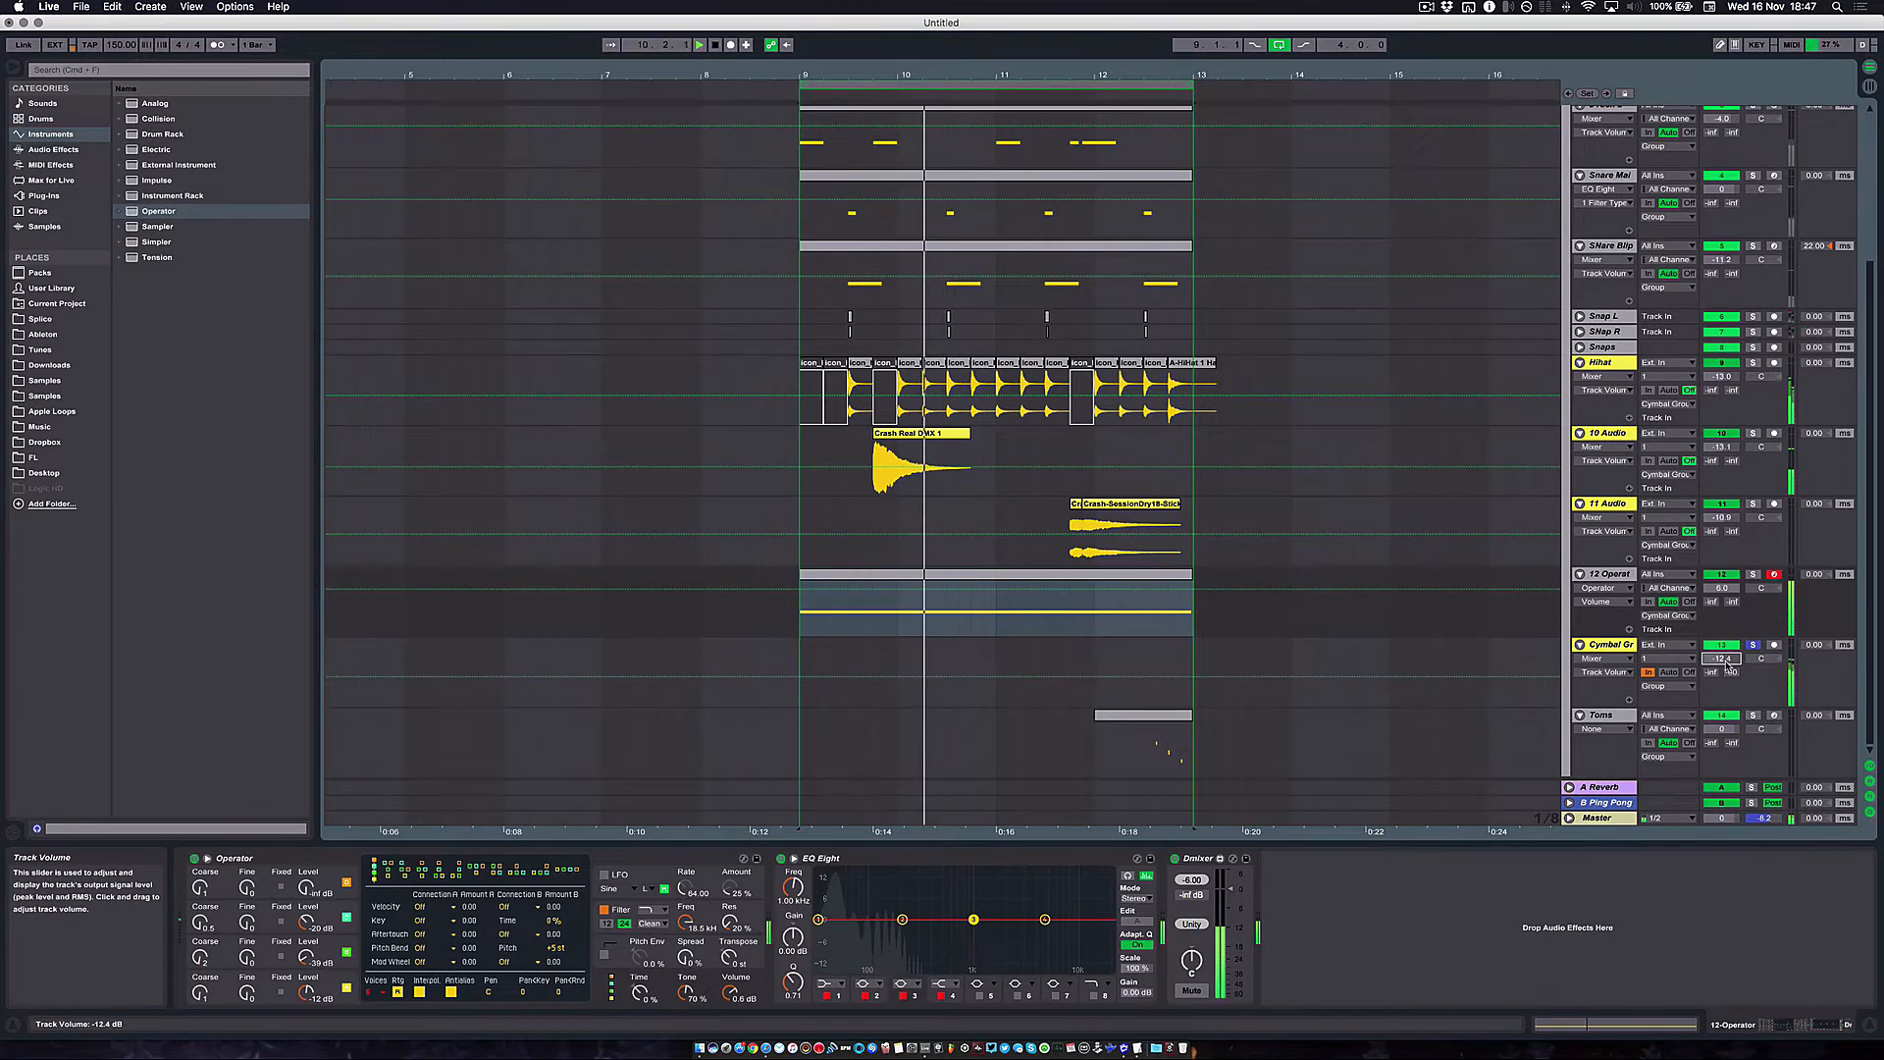
# Readjust the Cymbal Group's Hot Tubes Drive to about 19.4 dB while playing the loop
pyautogui.click(1604, 574)
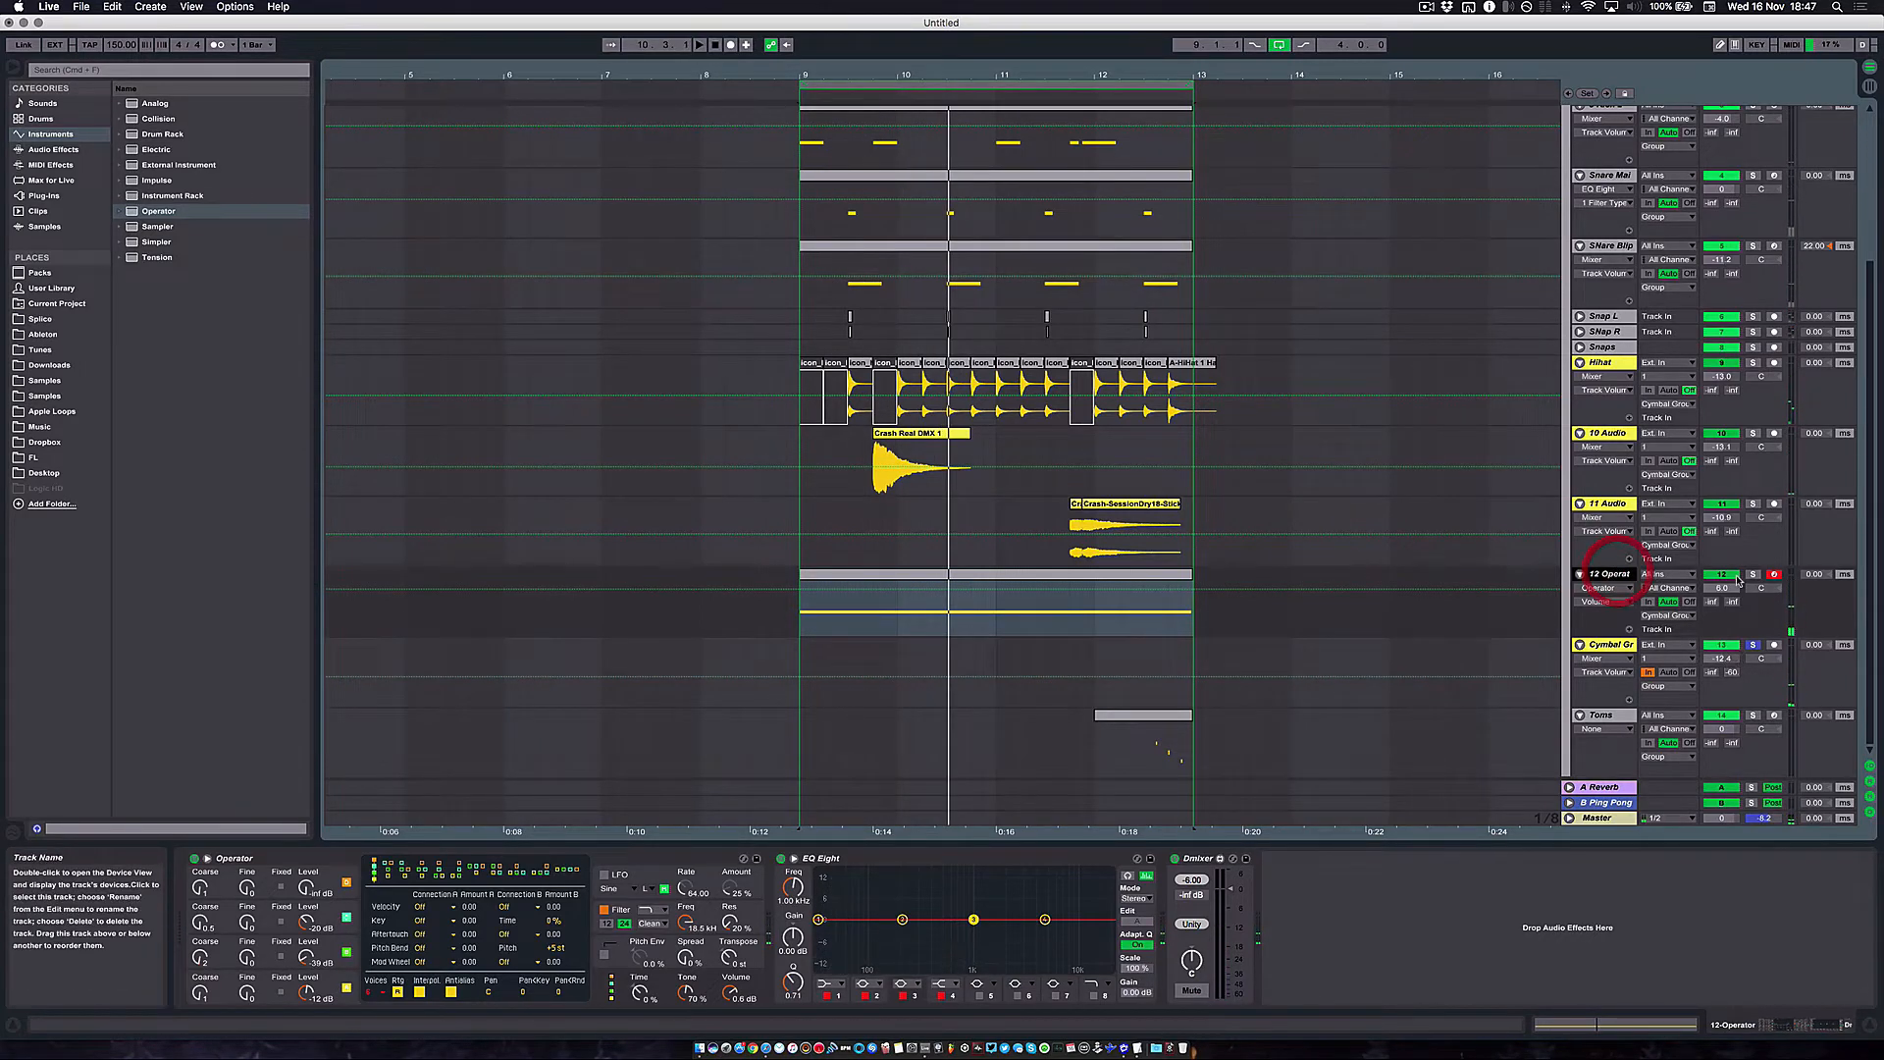
pyautogui.click(1627, 645)
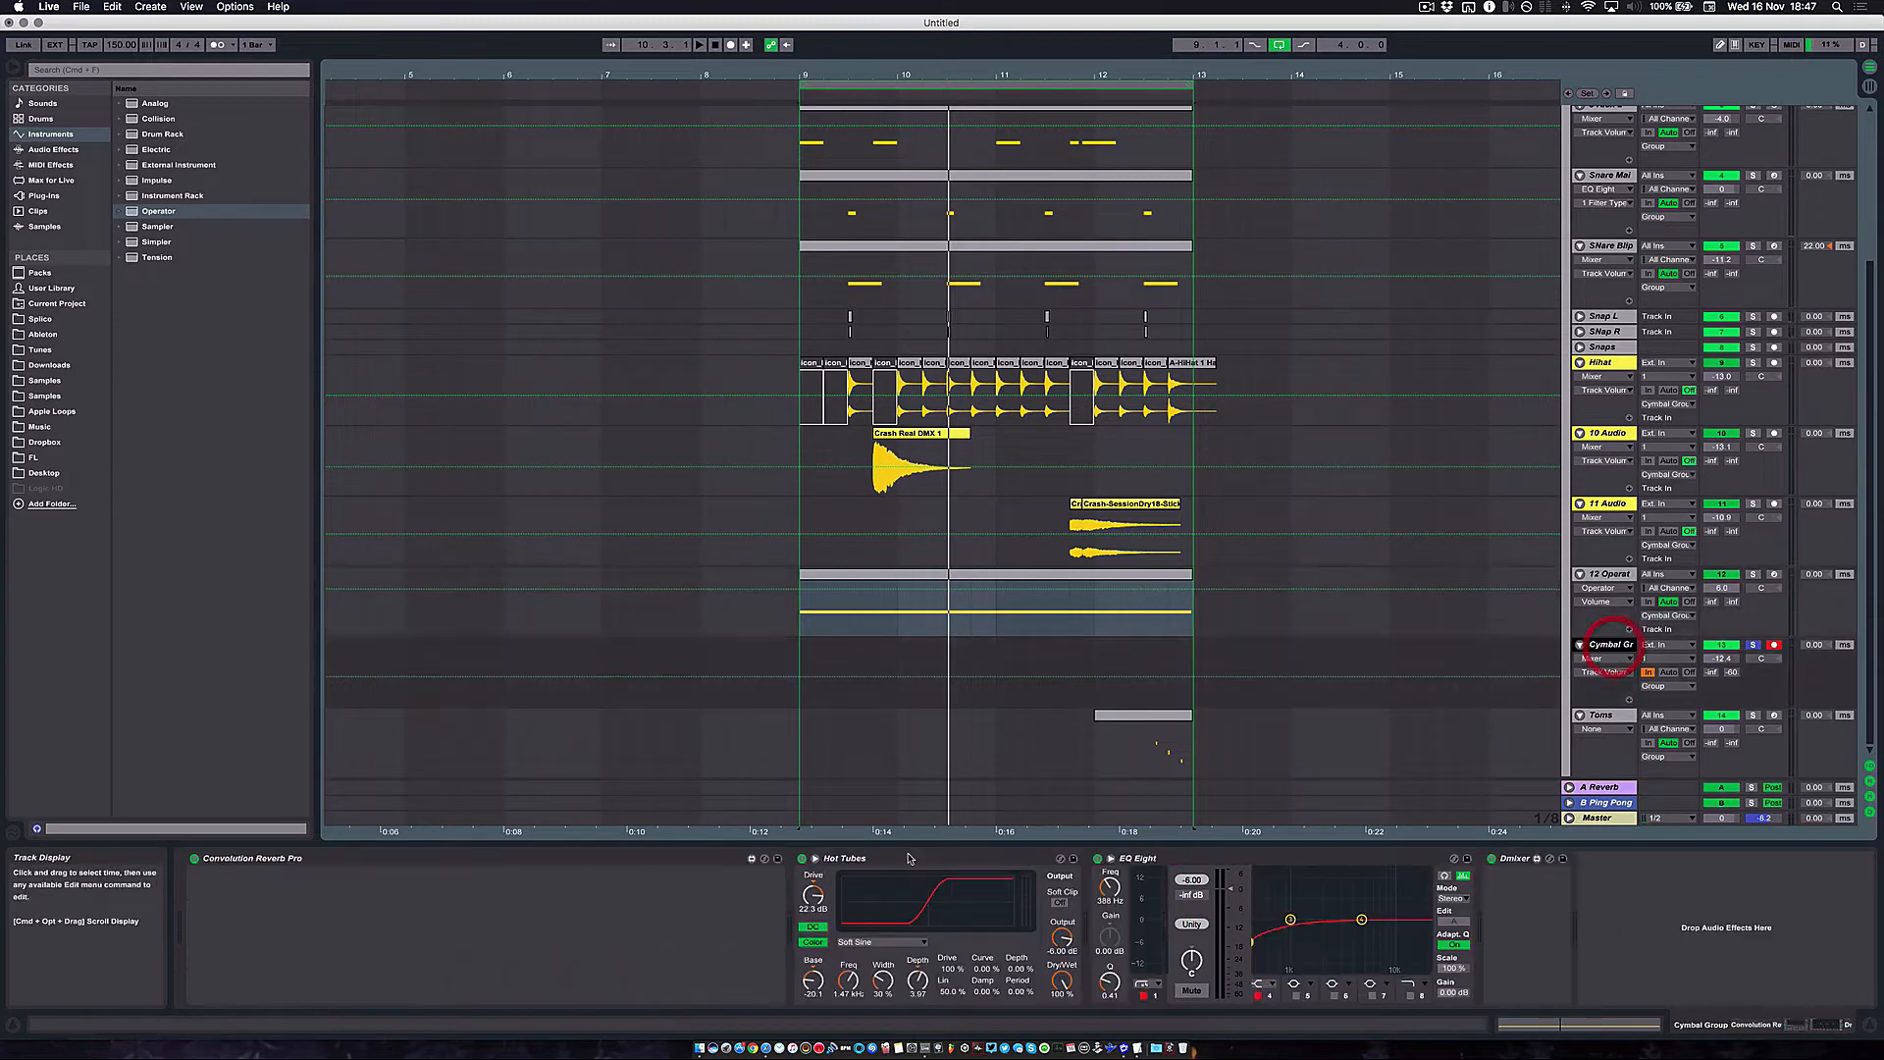
pyautogui.click(1067, 985)
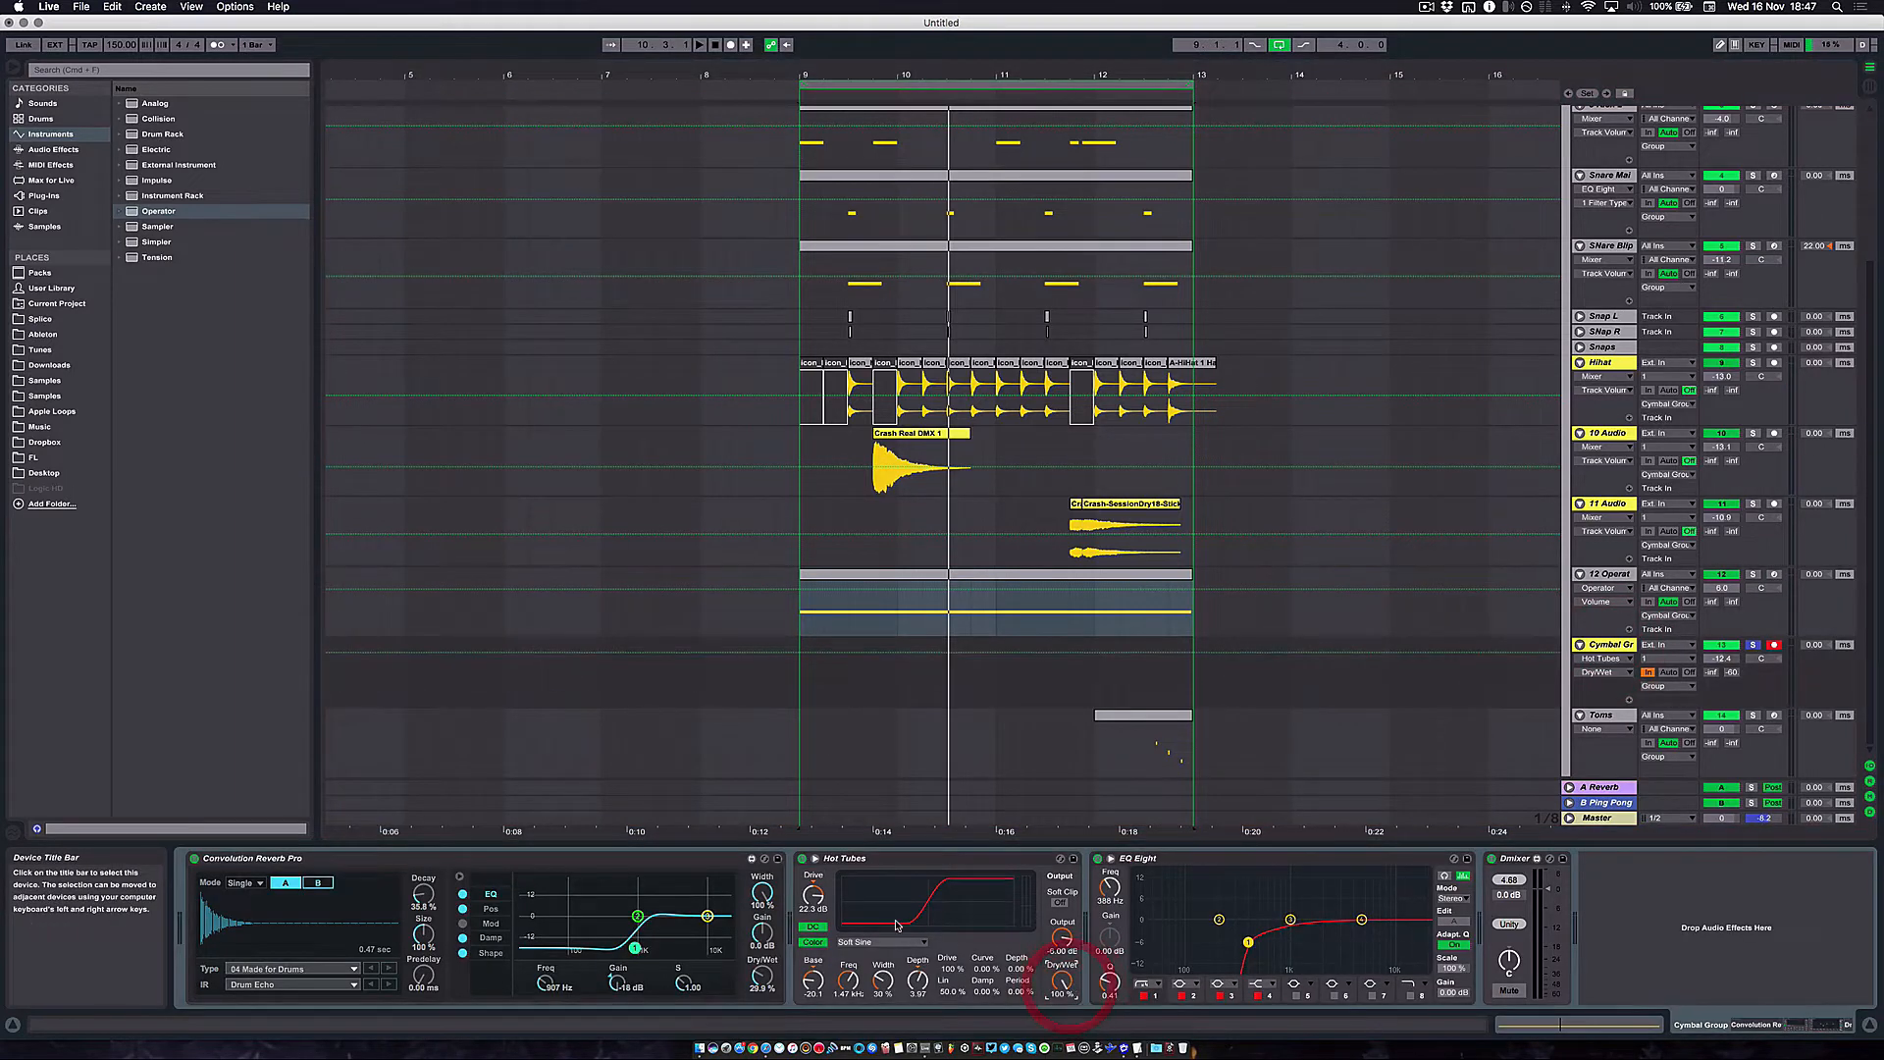
pyautogui.moveTo(814, 901); pyautogui.dragTo(815, 942)
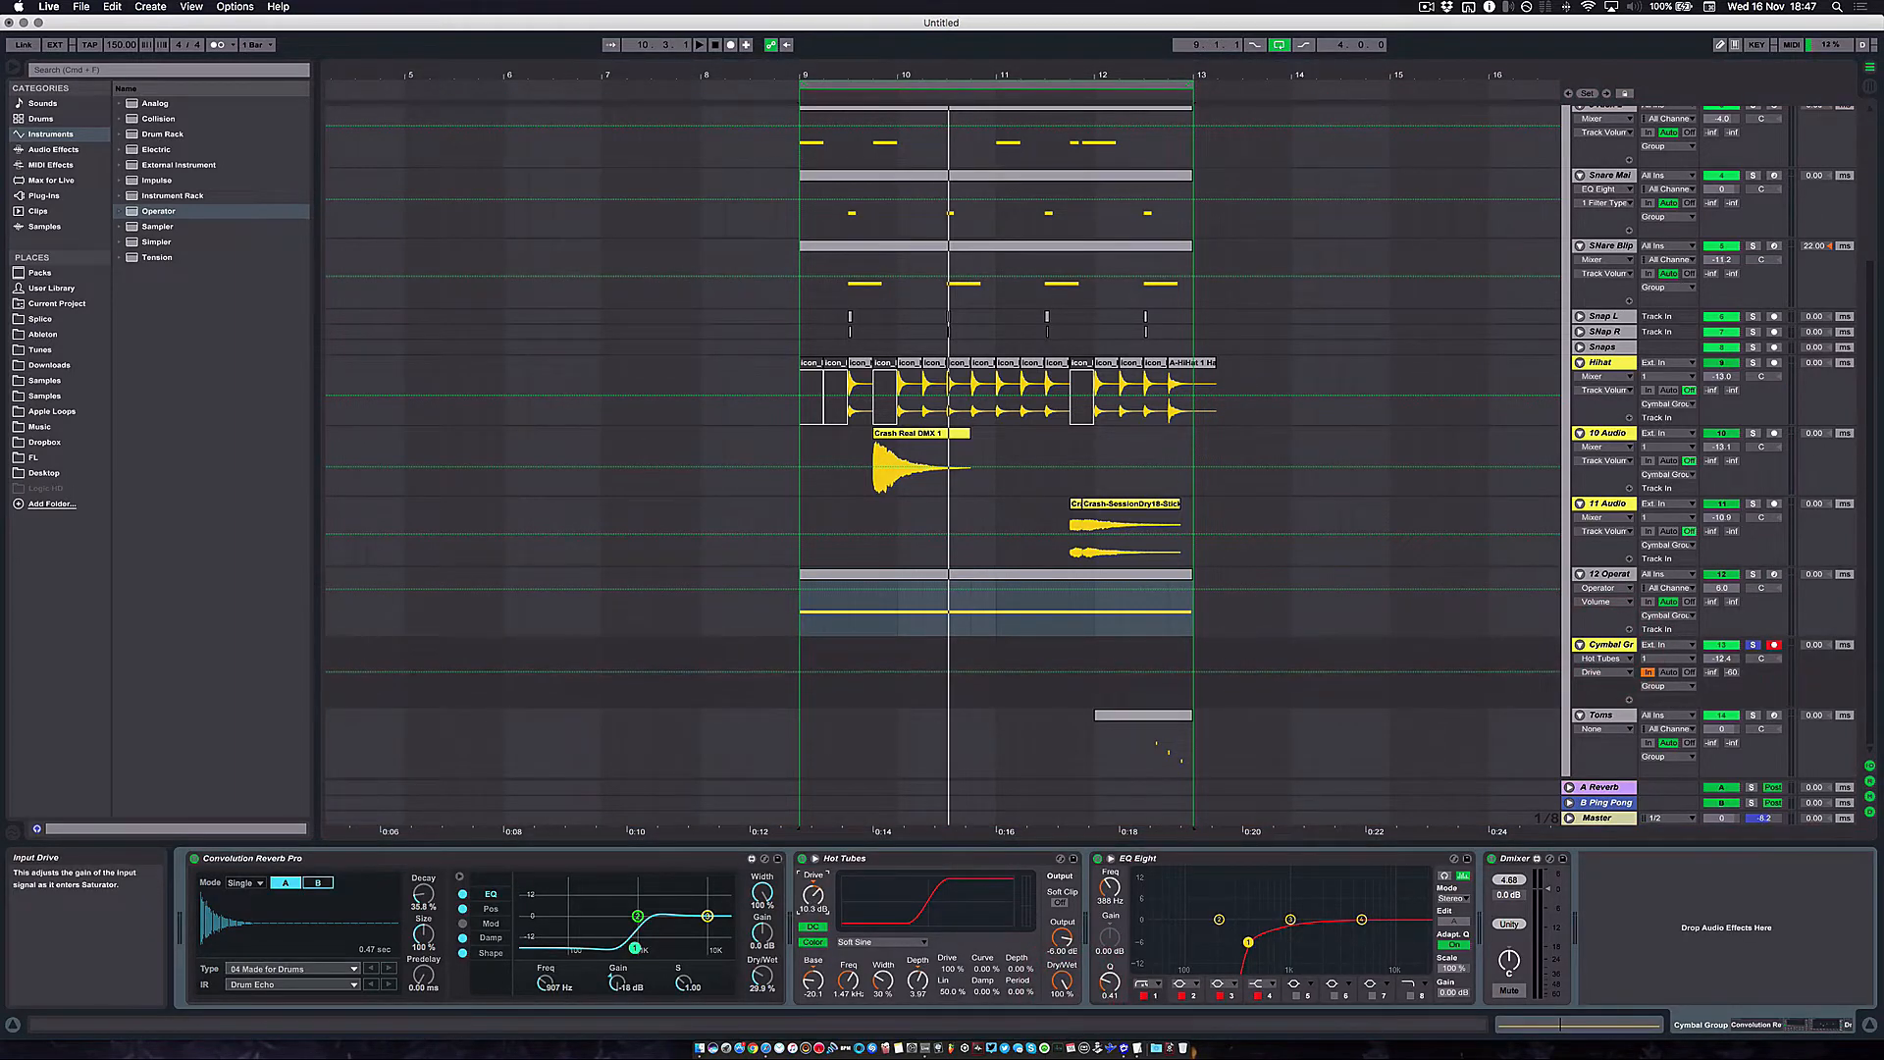
pyautogui.press('space')
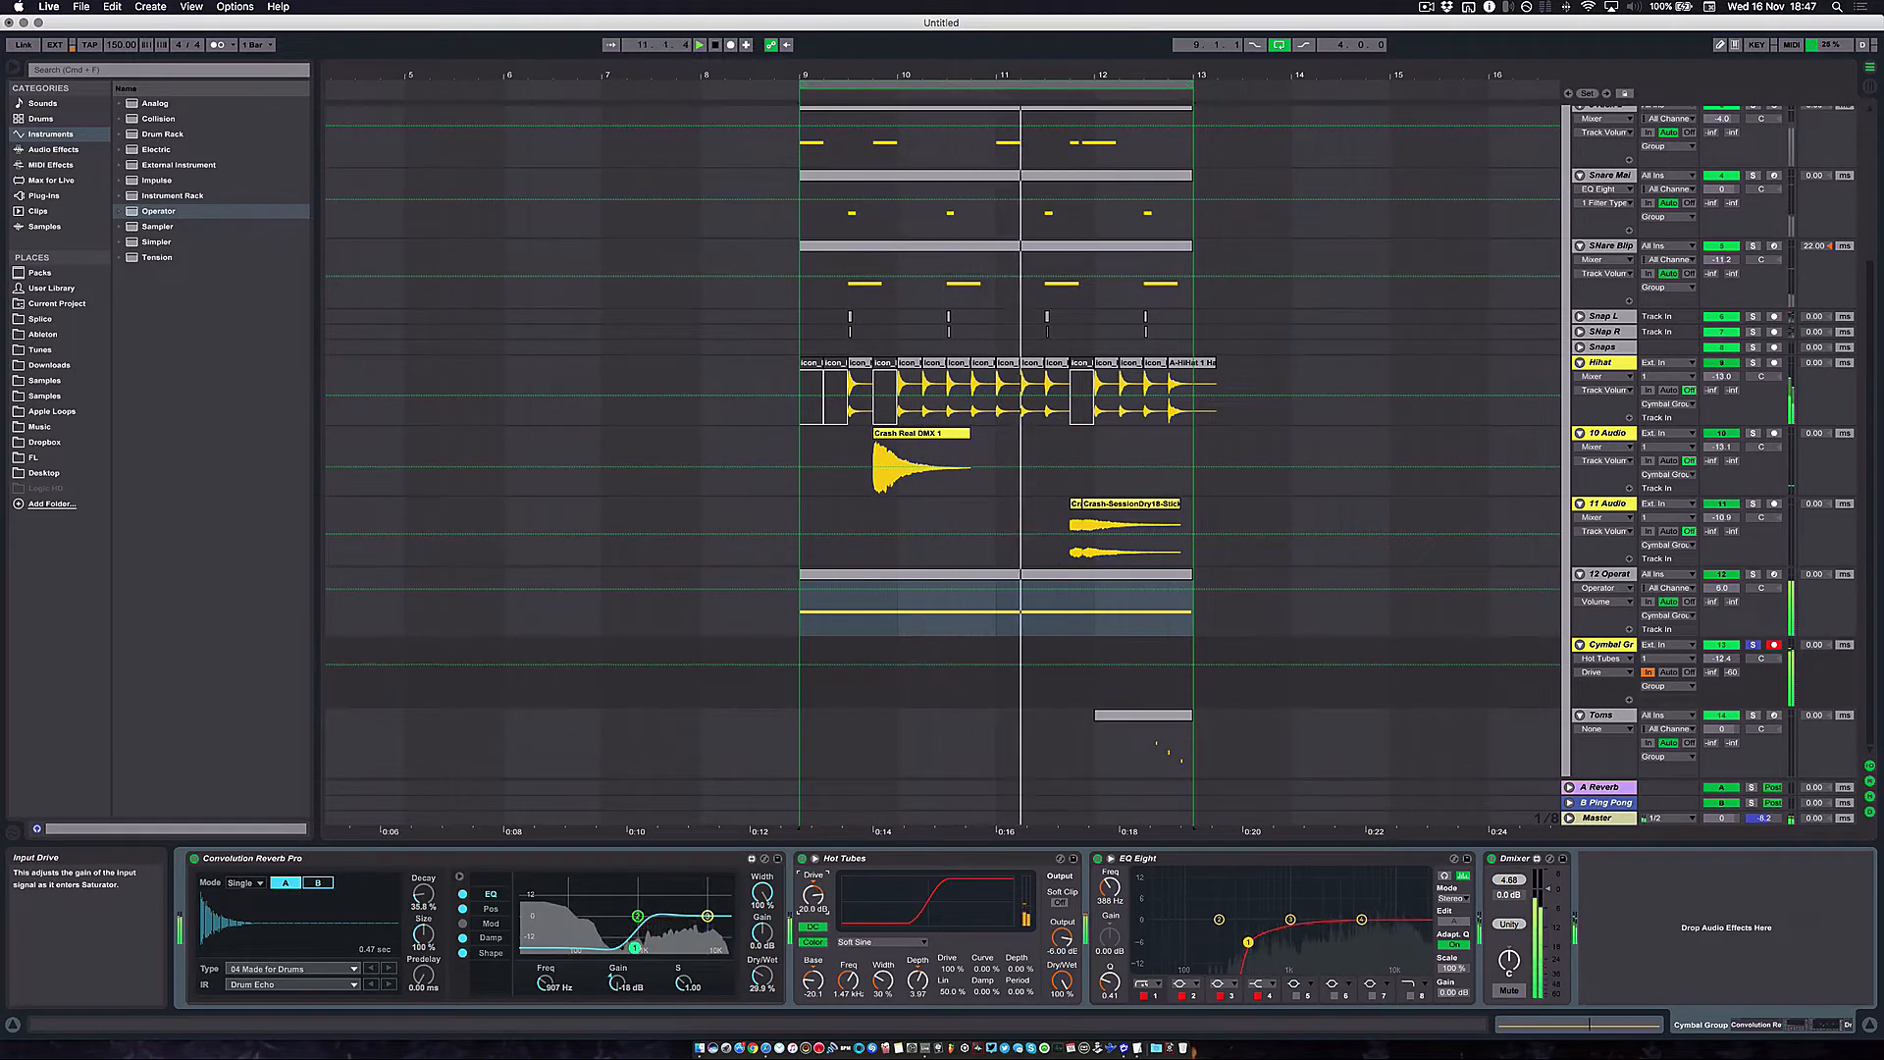
pyautogui.moveTo(818, 897); pyautogui.dragTo(817, 867)
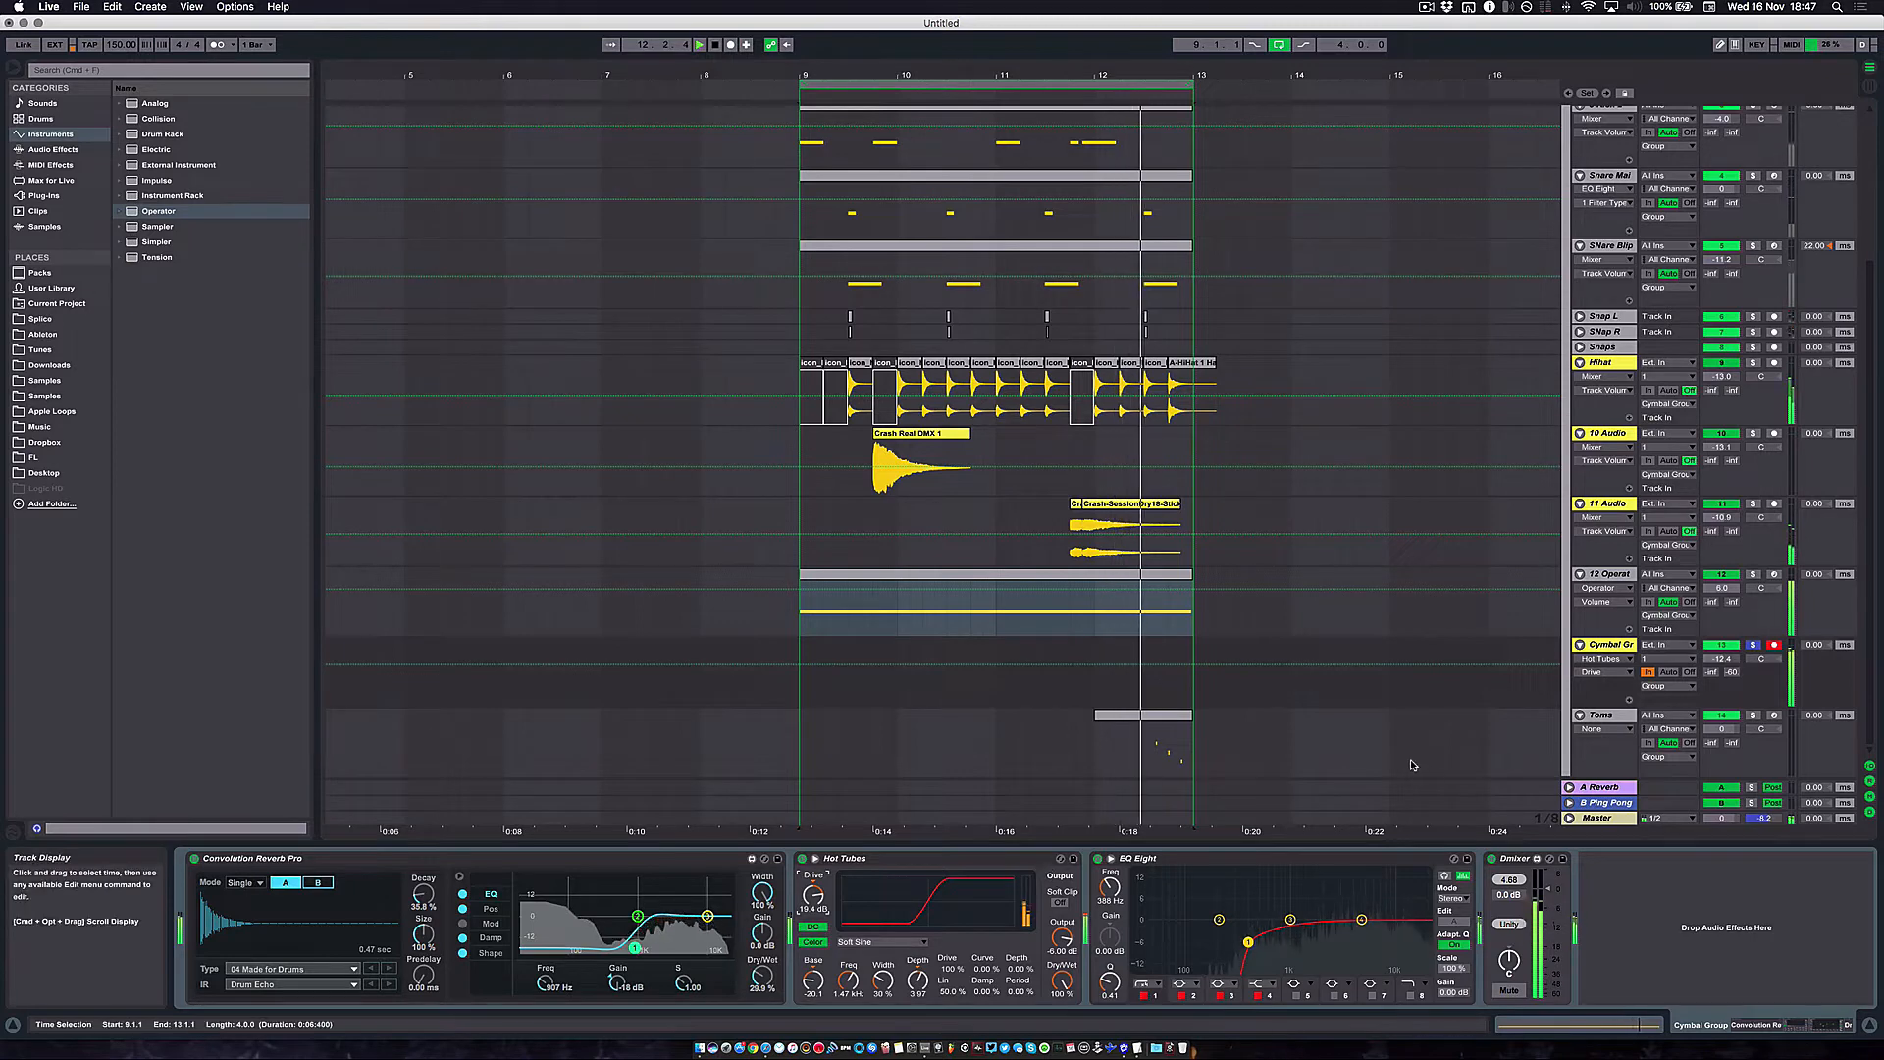
# Set oscillator C's level in the Operator device to about -17 dB and play the loop
pyautogui.click(1621, 575)
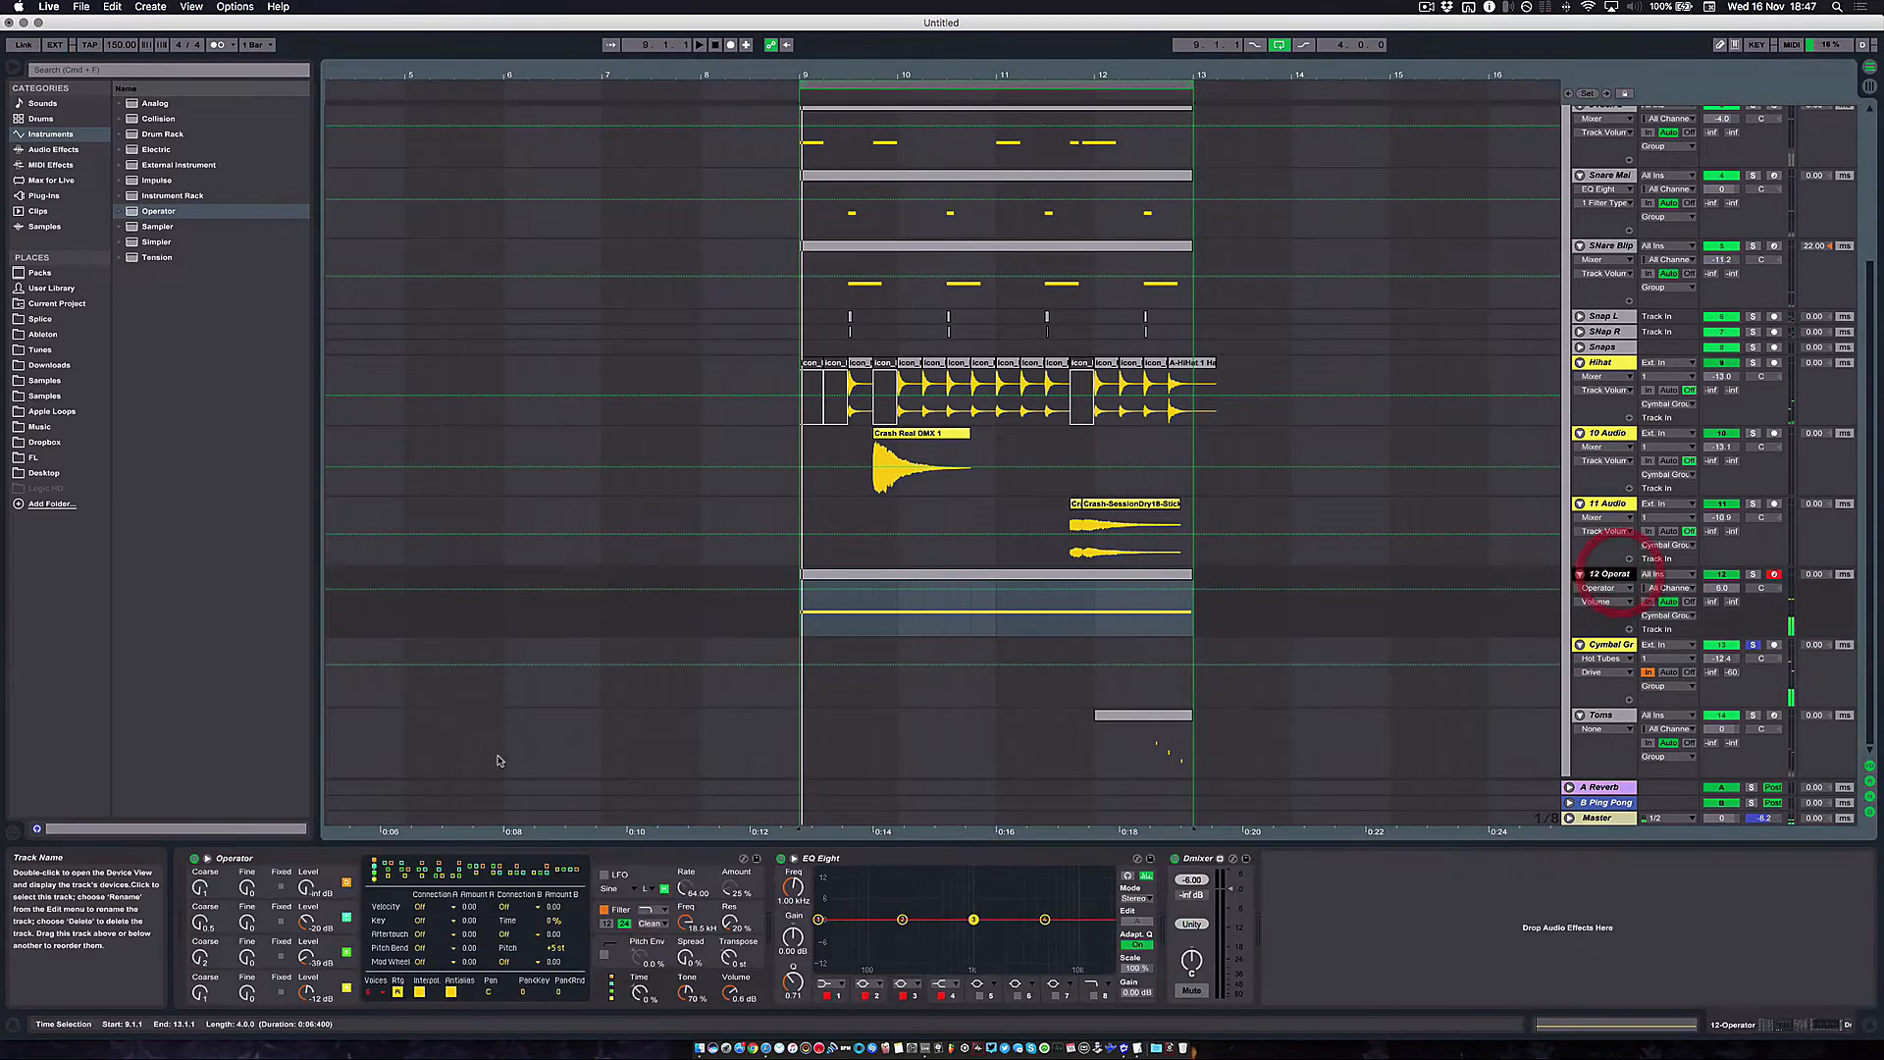
pyautogui.moveTo(301, 933); pyautogui.dragTo(307, 929)
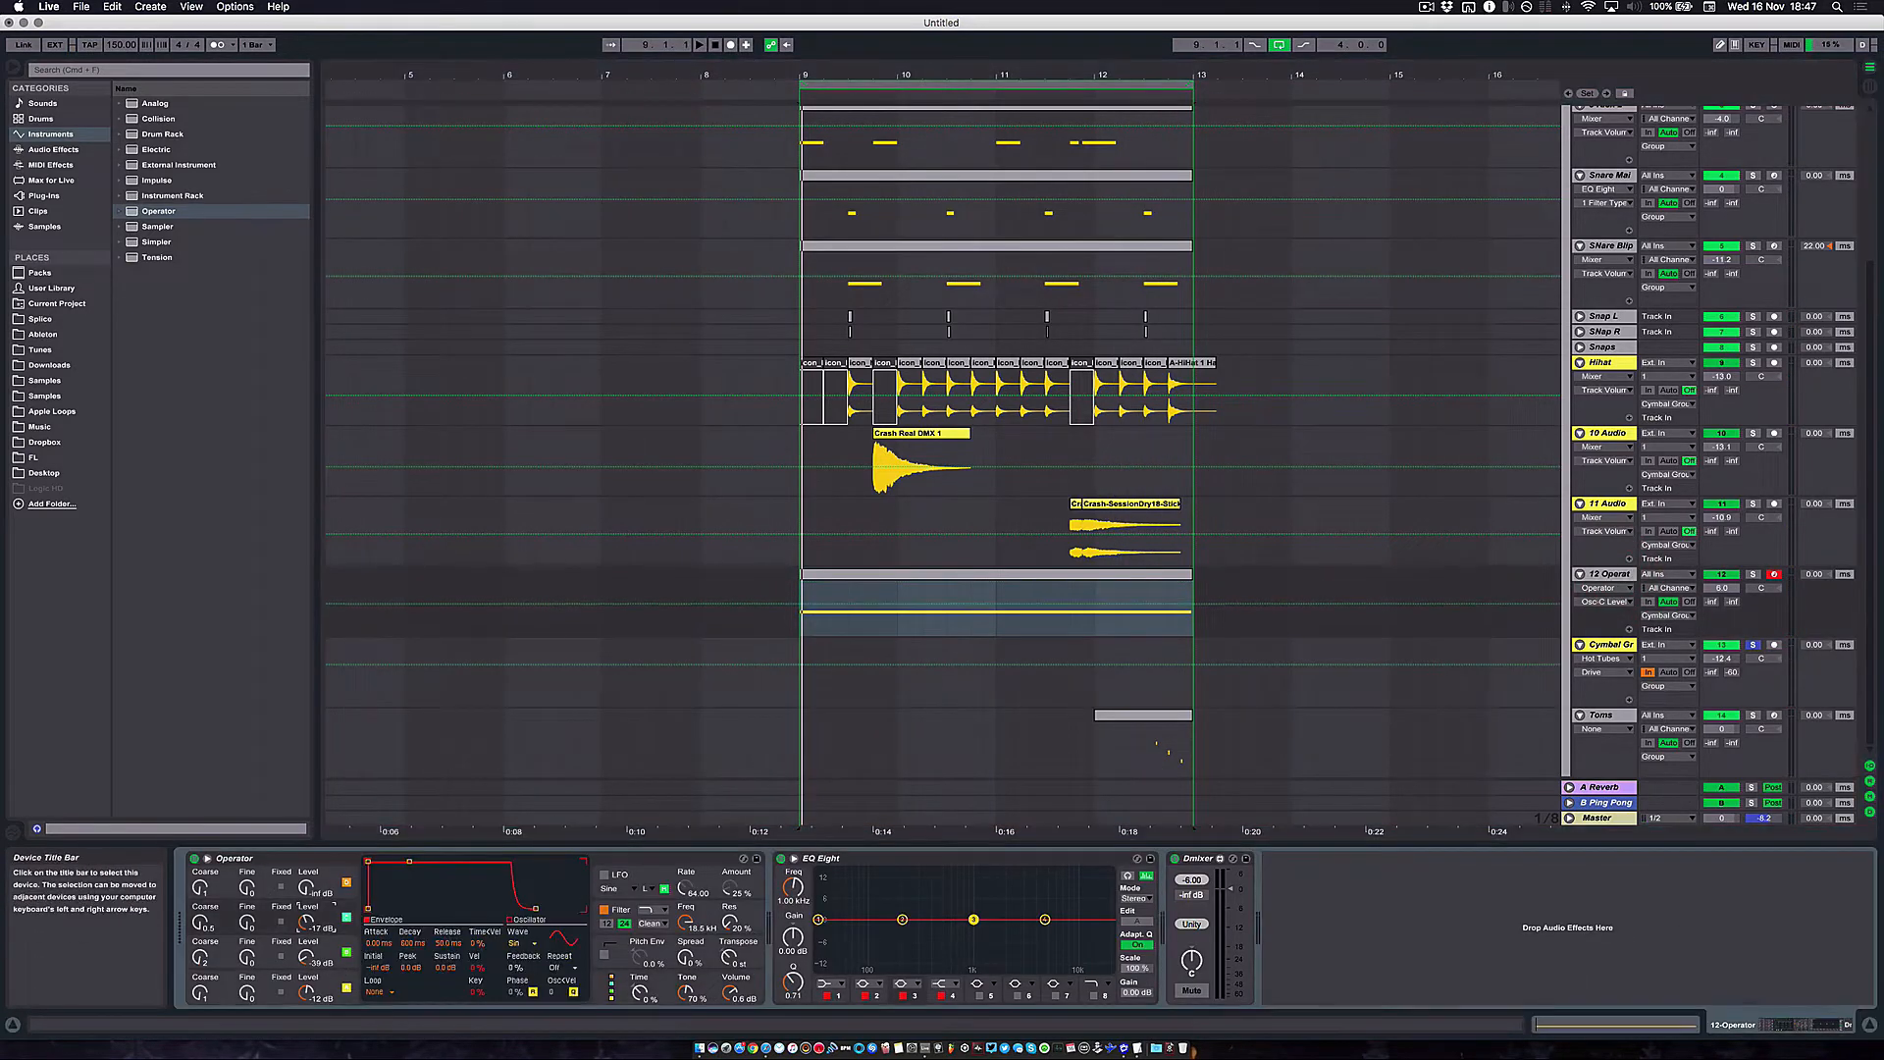
pyautogui.press('space')
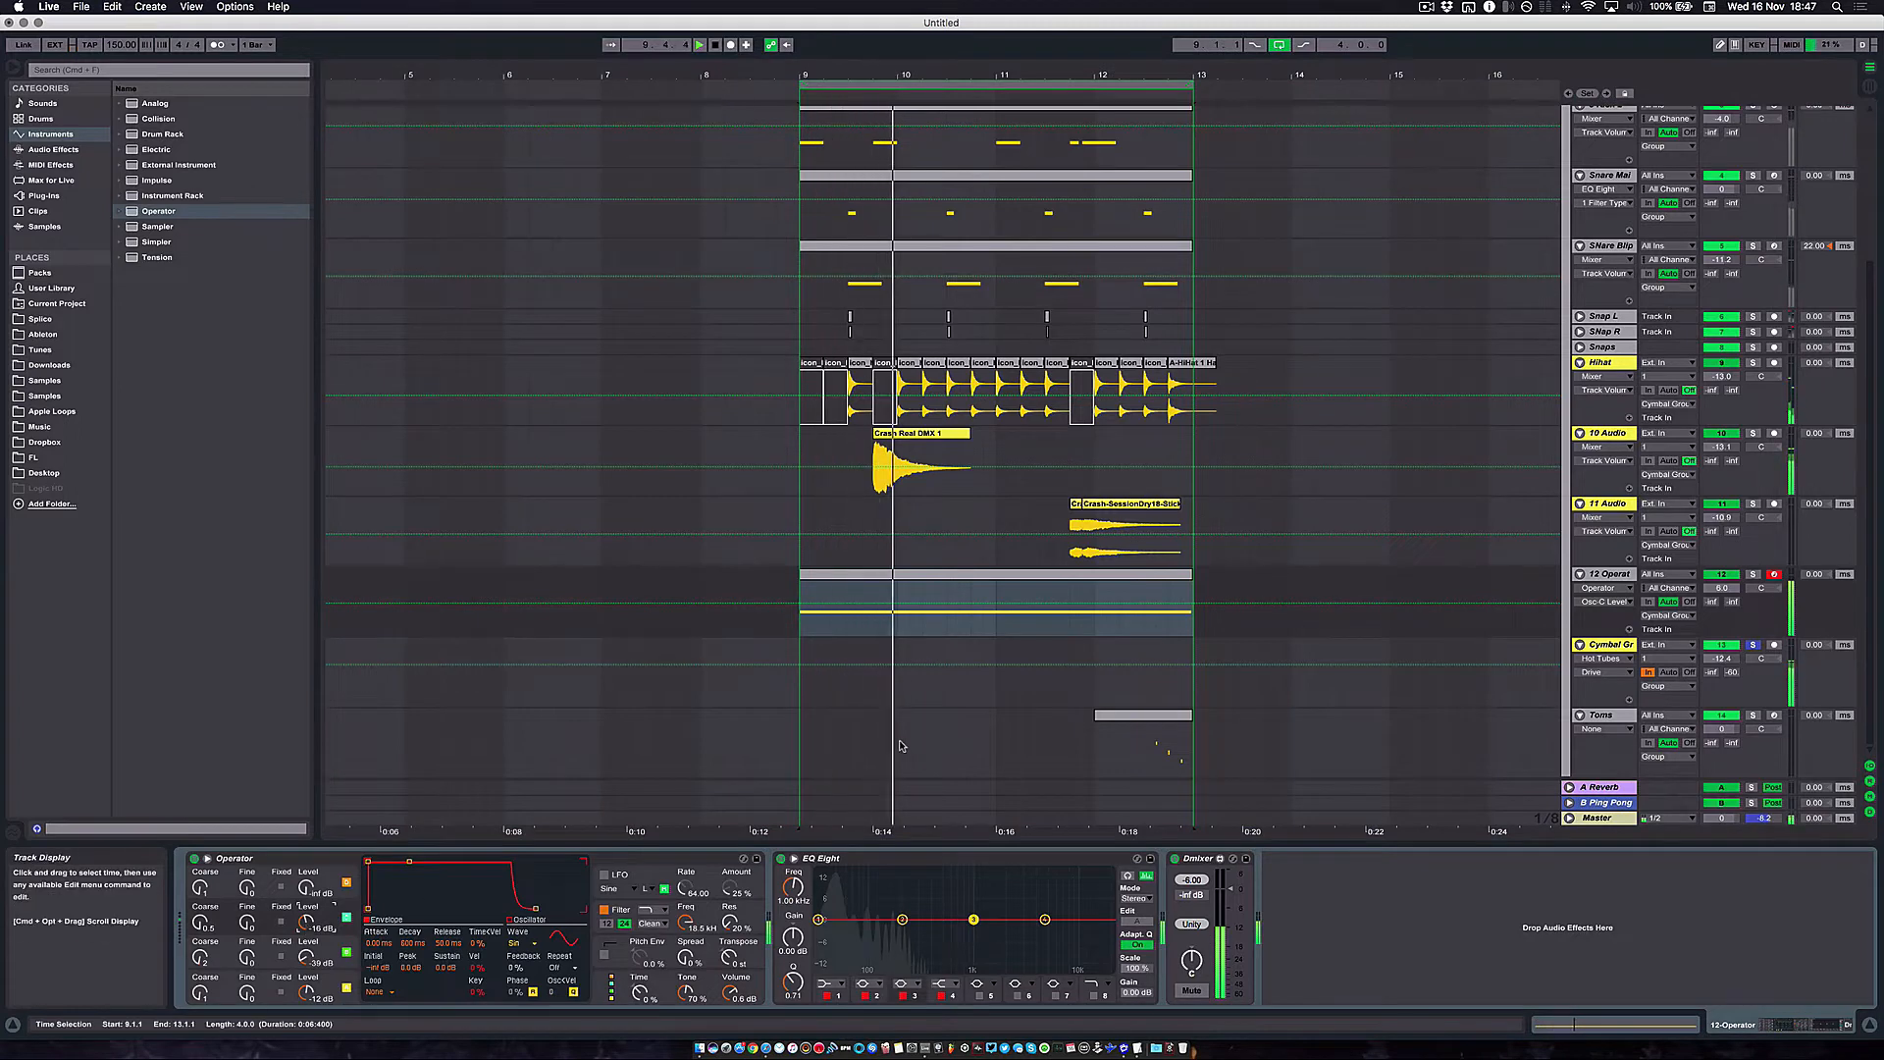
# Raise the low-cut frequency of the Cymbal Group's EQ Eight to about 457 Hz with a Q of 0.32
pyautogui.click(1617, 437)
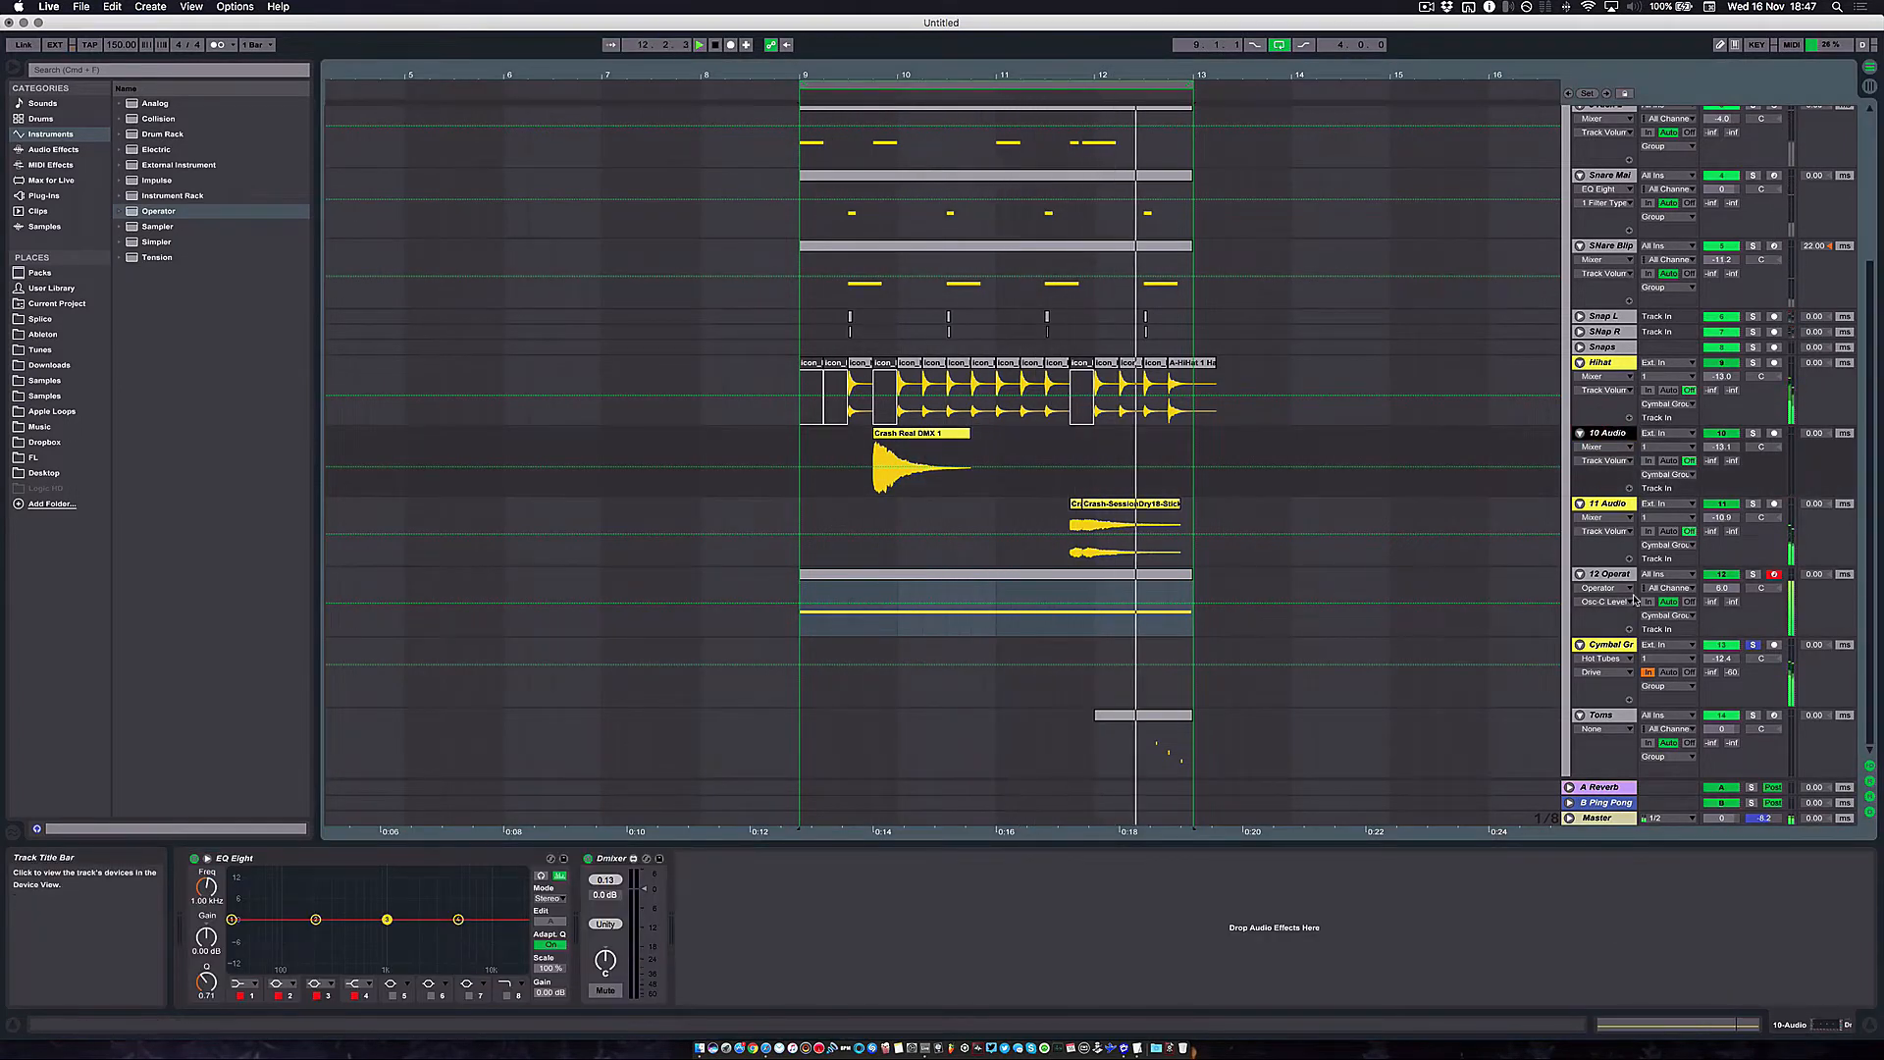
pyautogui.click(1614, 649)
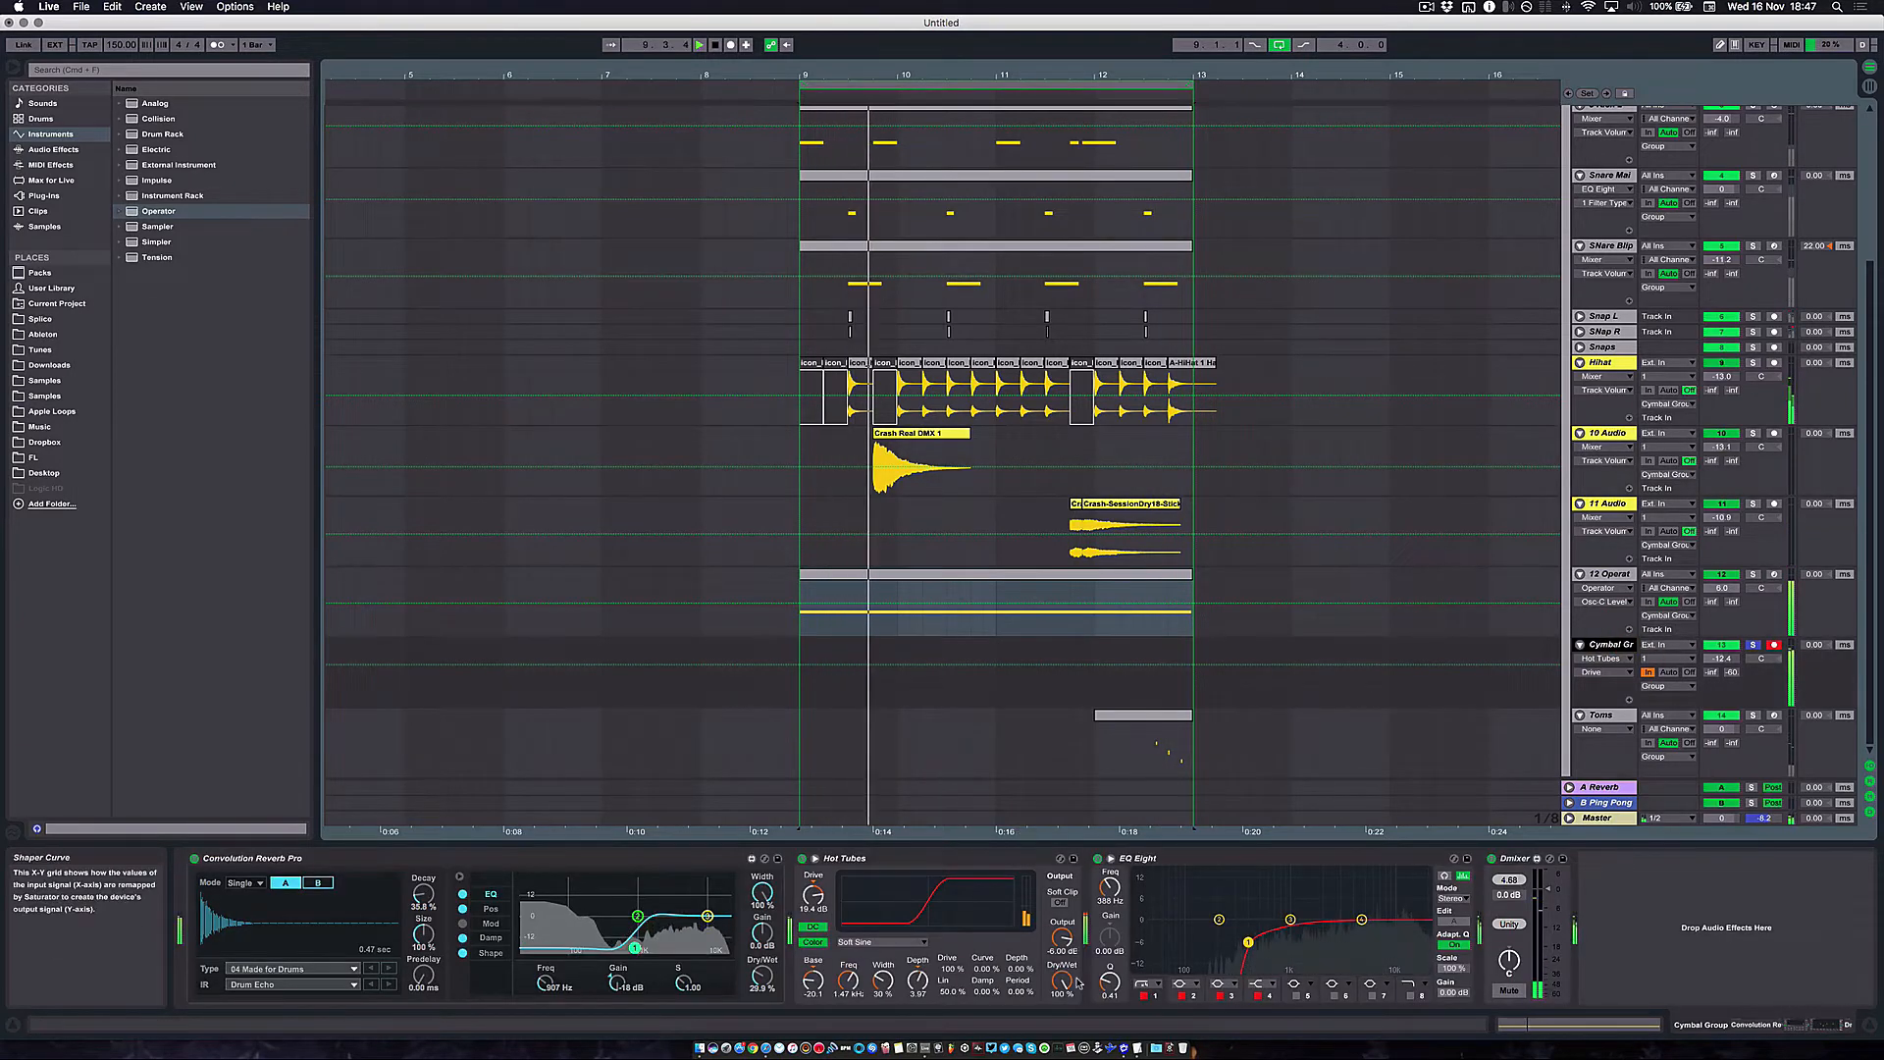
pyautogui.moveTo(1249, 942); pyautogui.dragTo(1255, 948)
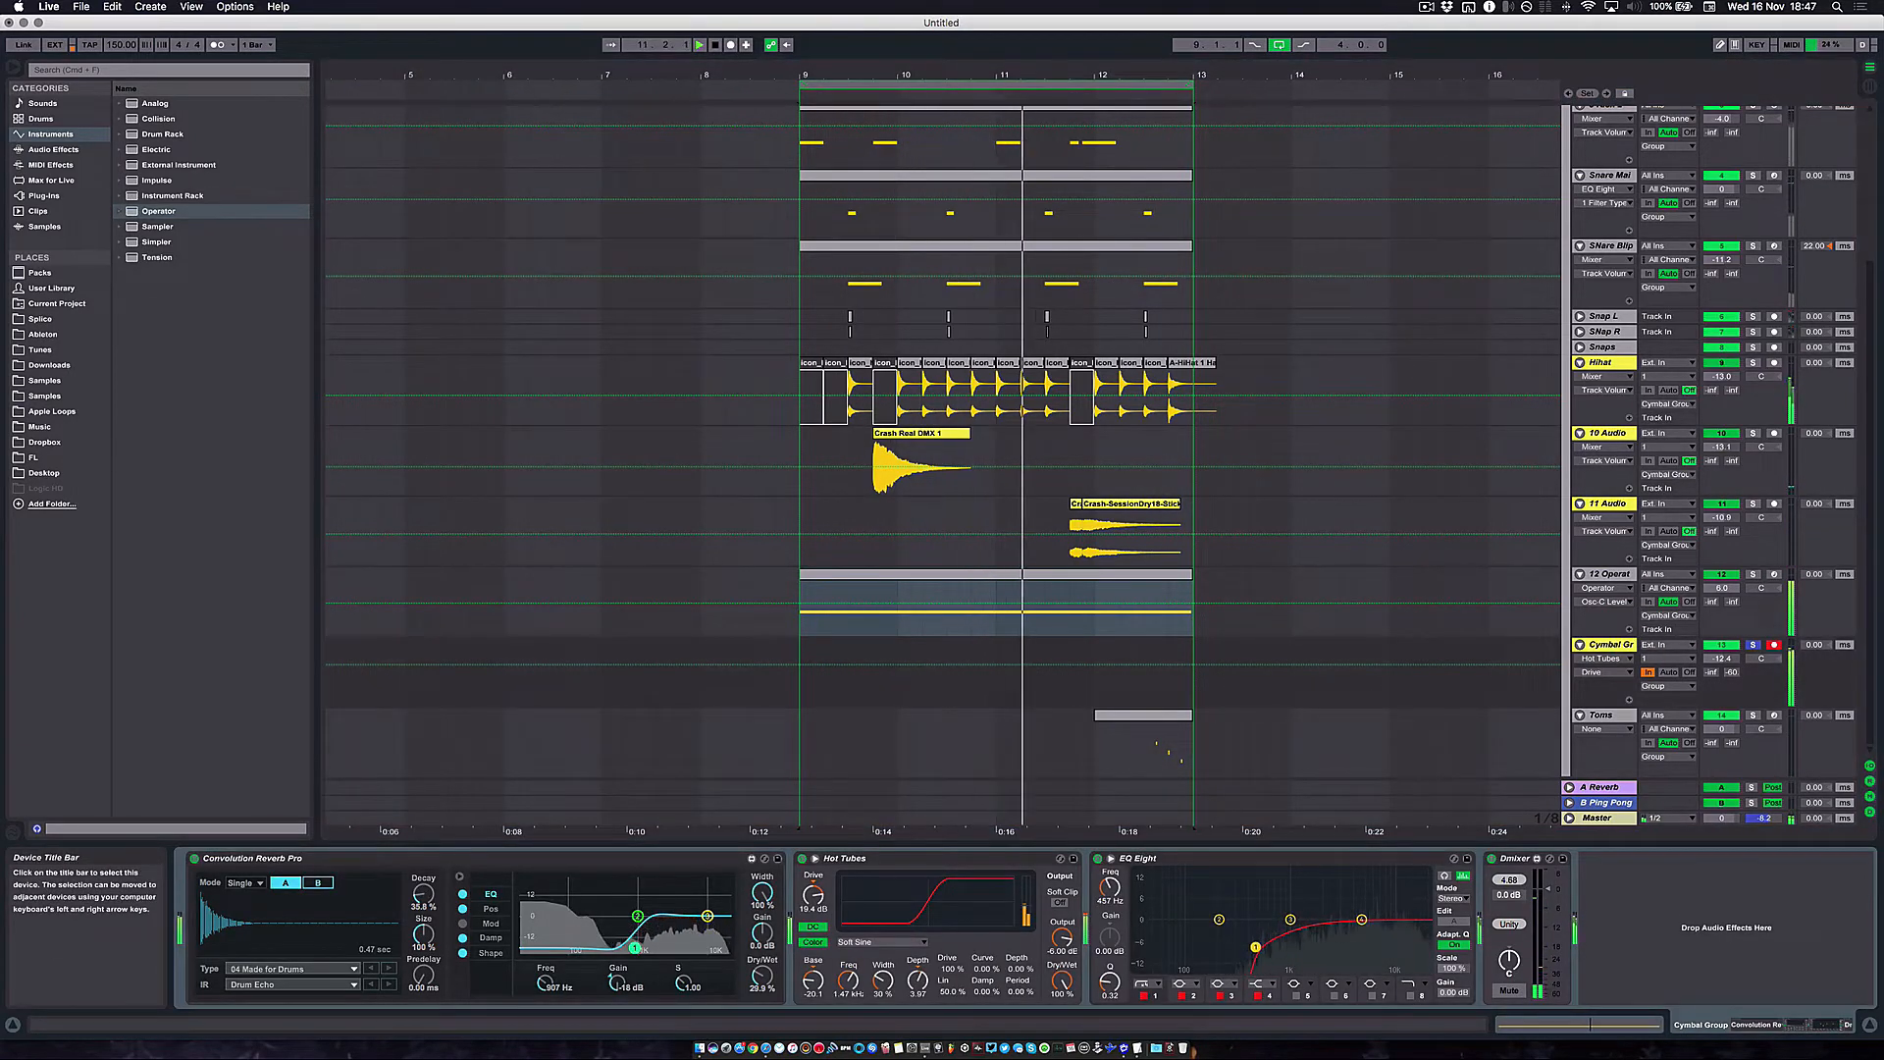
# Enable Soft Clip on the Cymbal Group's Hot Tubes and reduce its Drive to about 8 dB
pyautogui.click(1058, 901)
pyautogui.press('space')
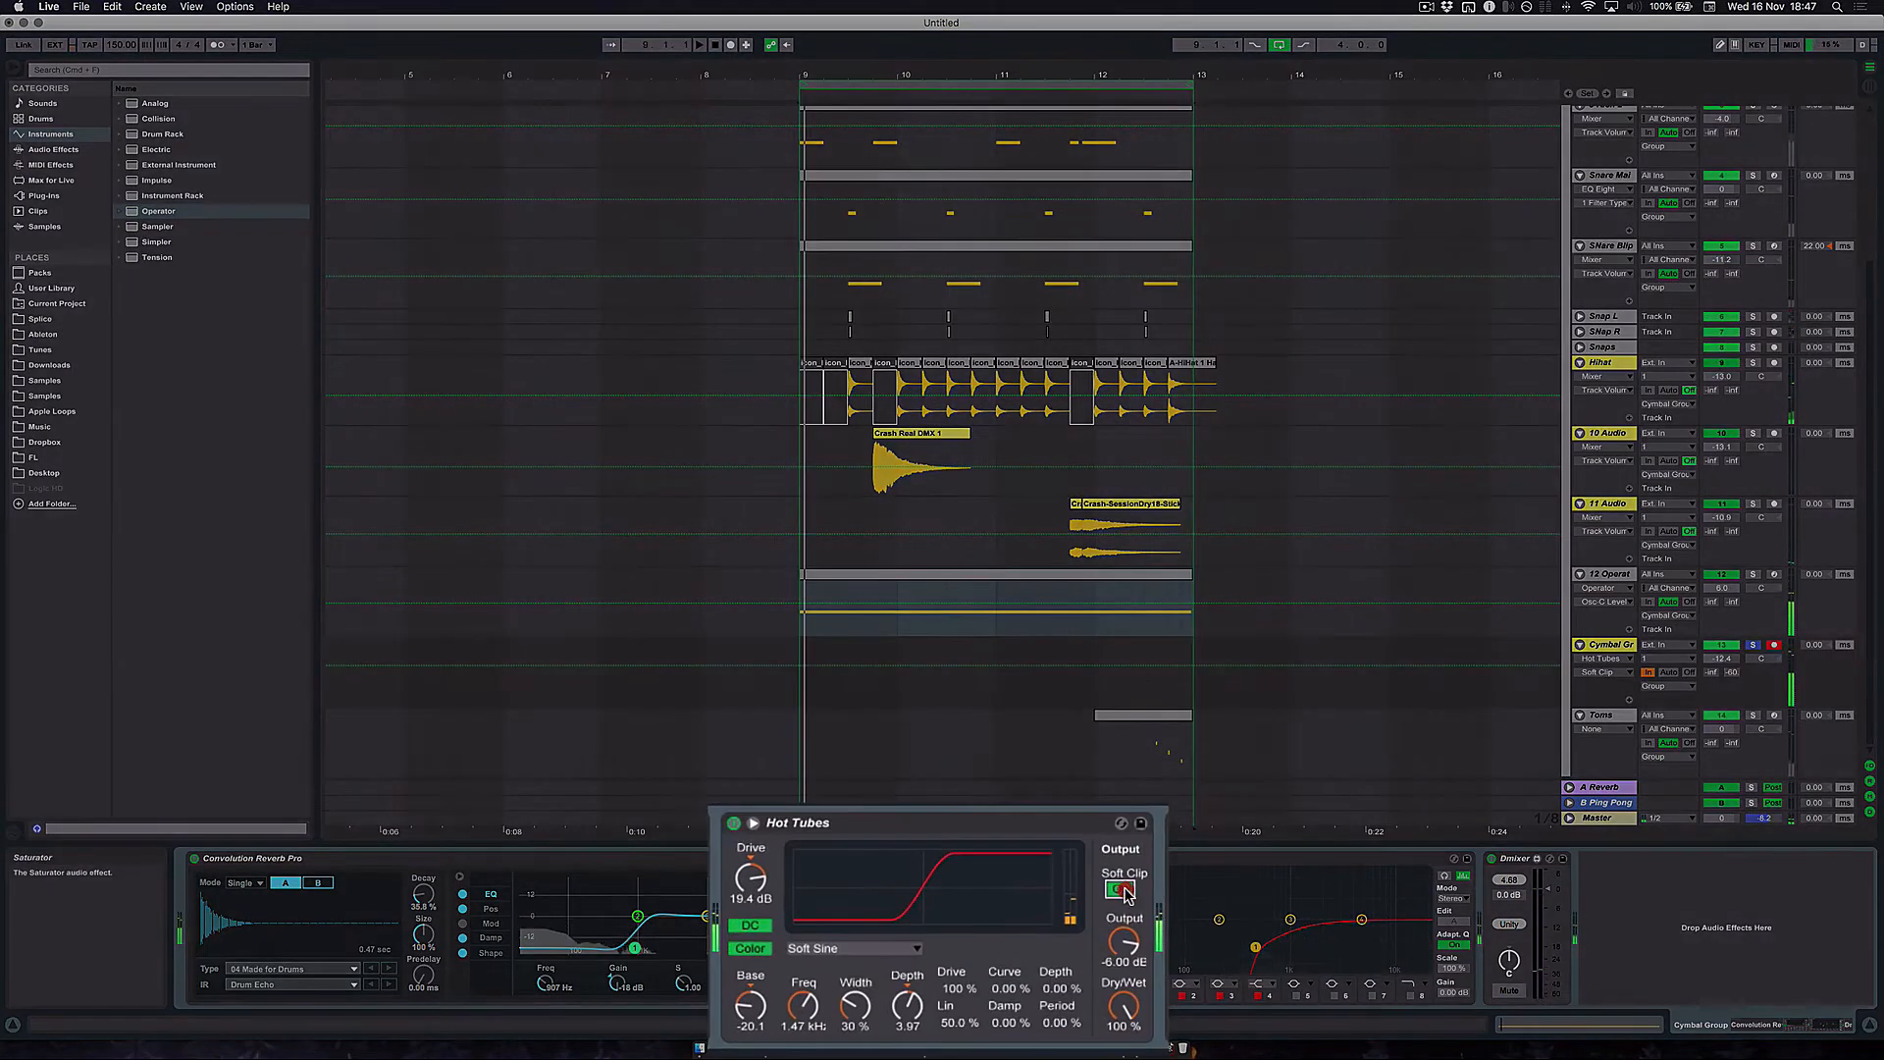
pyautogui.click(1124, 889)
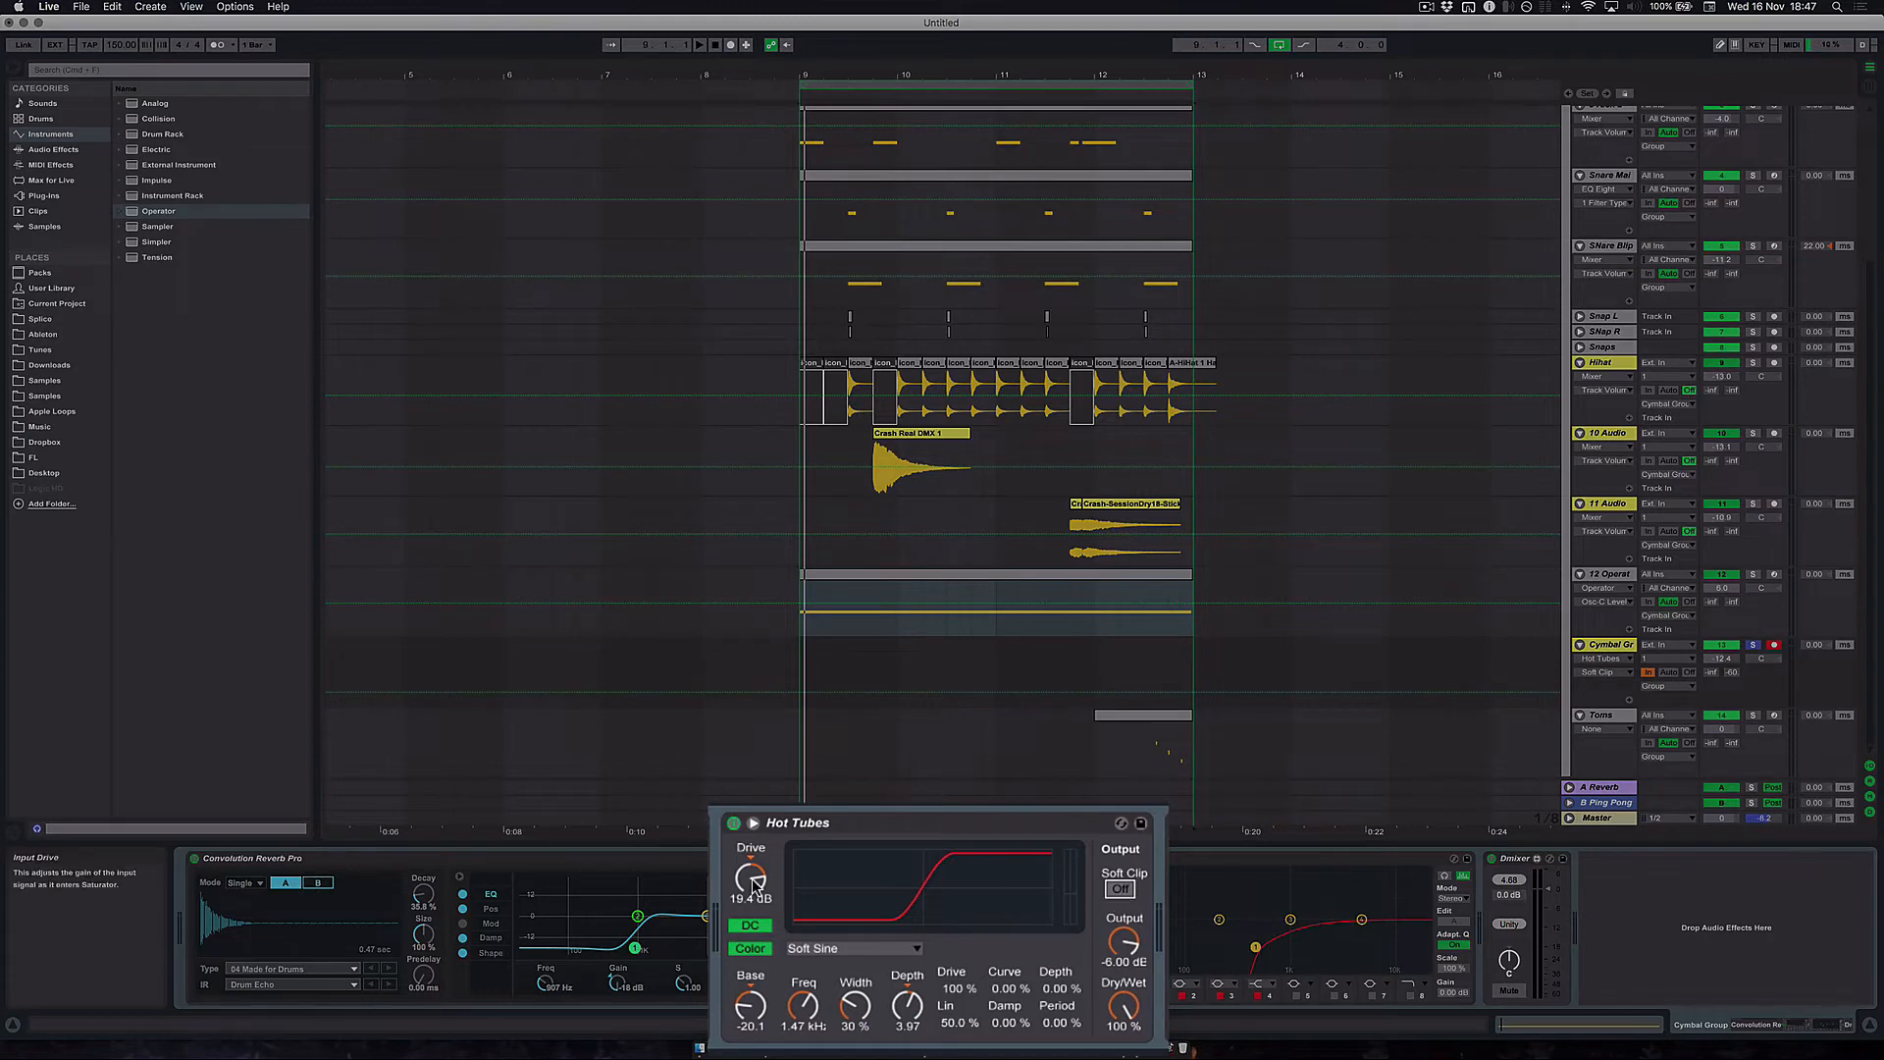
pyautogui.moveTo(753, 881); pyautogui.dragTo(753, 907)
pyautogui.click(1125, 889)
pyautogui.press('space')
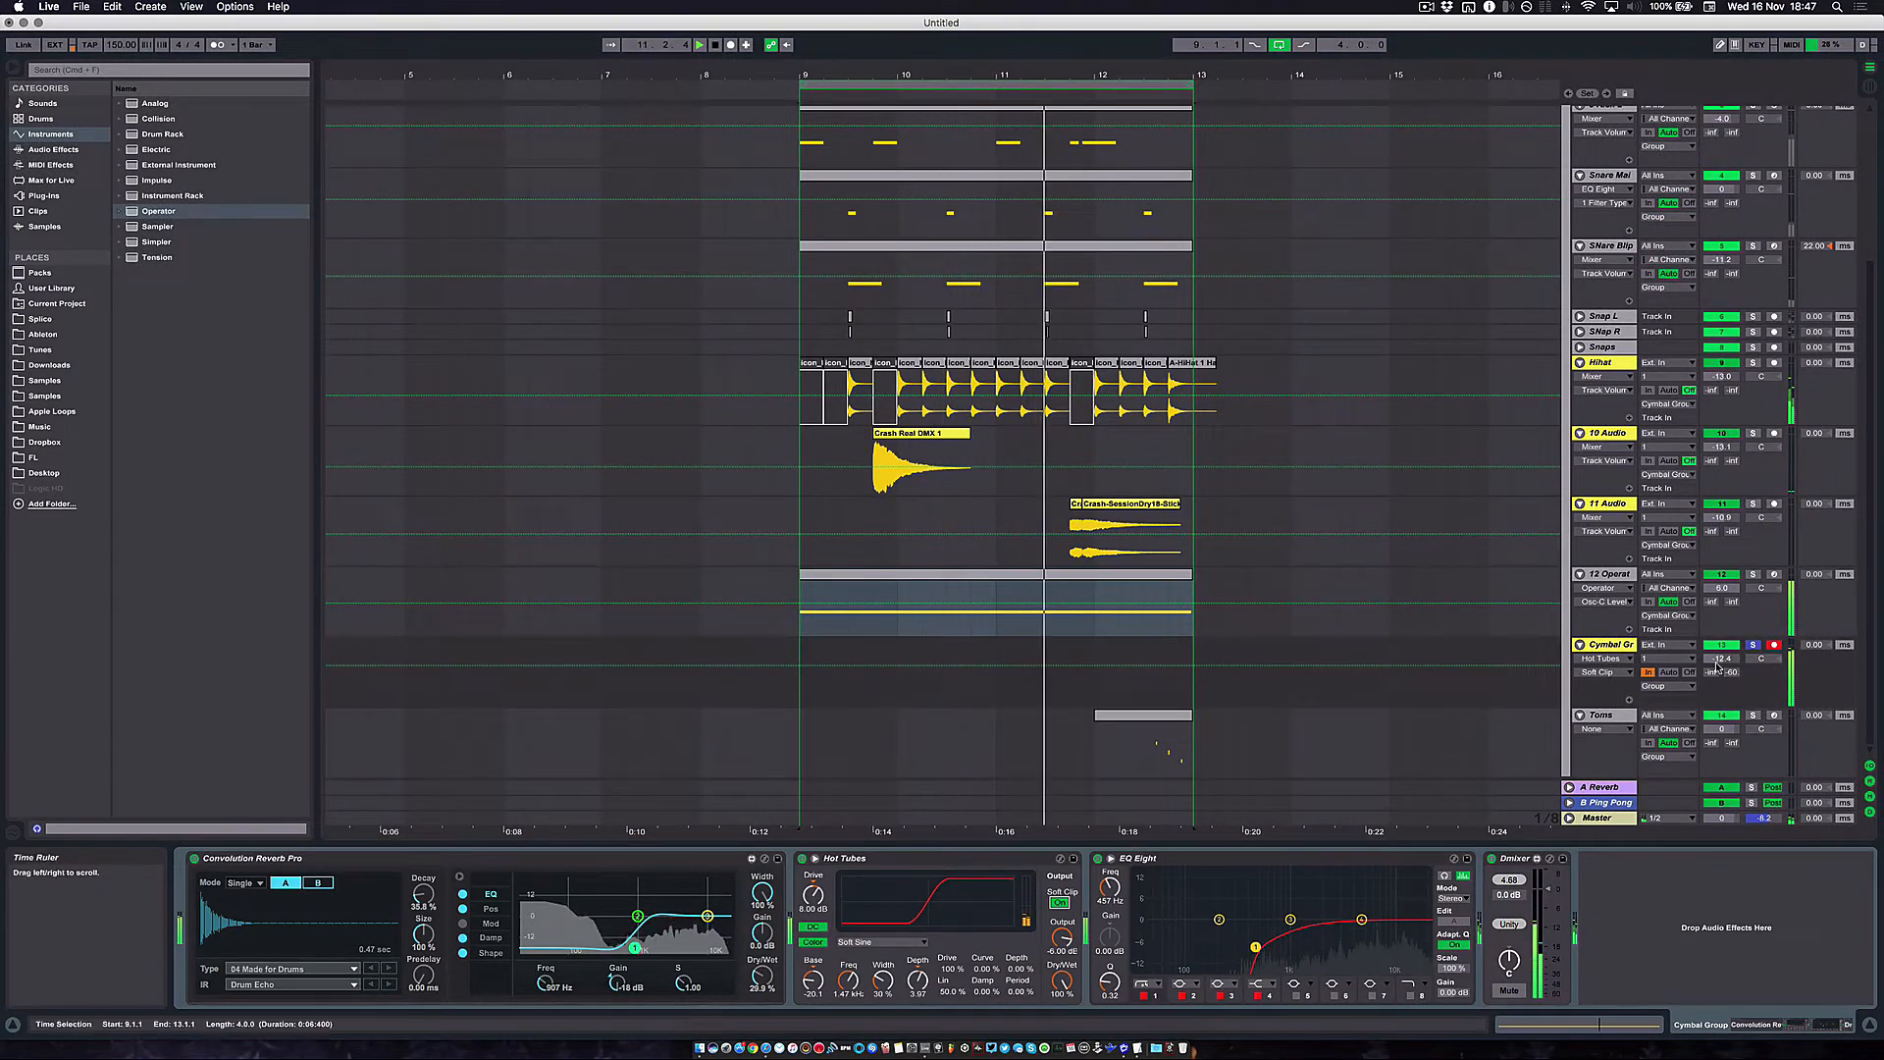
# Set the Operator track's volume to 1.7 dB and the Cymbal Group's volume to about -8.8 dB
pyautogui.click(1612, 581)
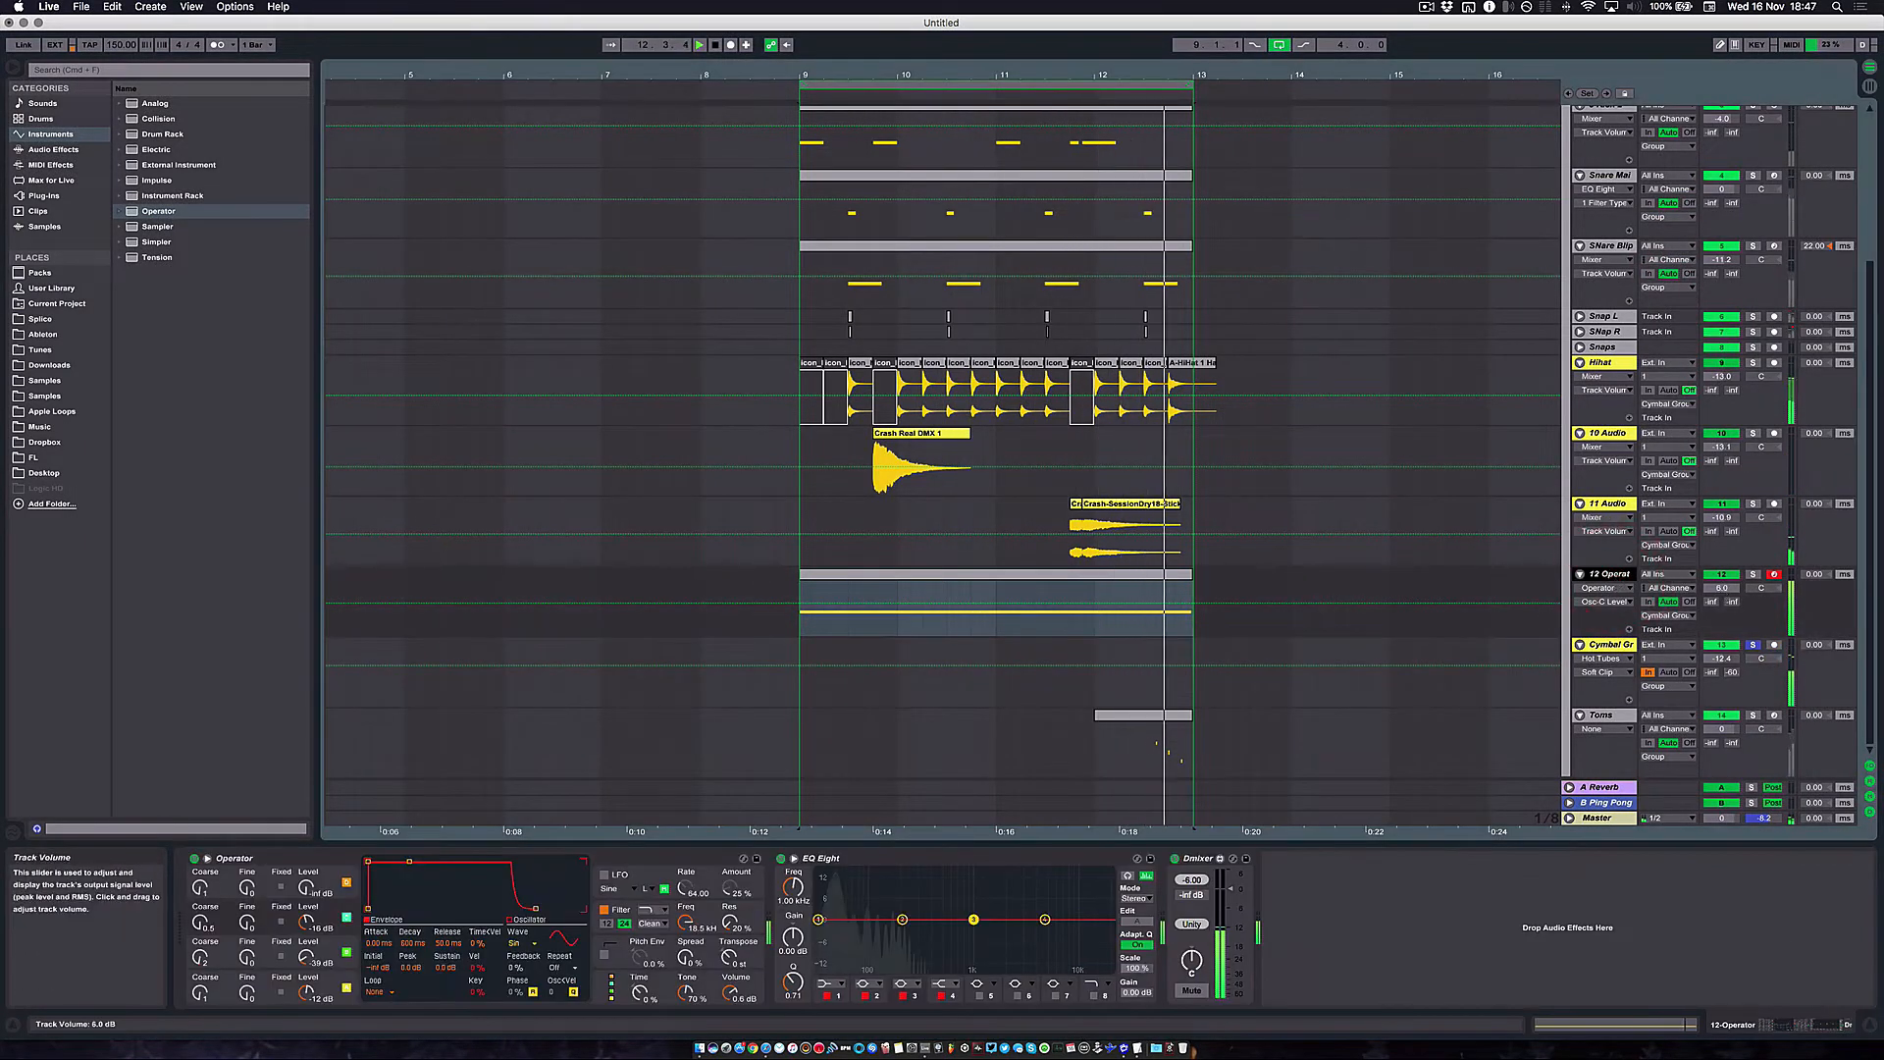
pyautogui.moveTo(1721, 587)
pyautogui.mouseDown()
pyautogui.moveTo(1721, 650)
pyautogui.moveTo(1721, 582)
pyautogui.mouseUp()
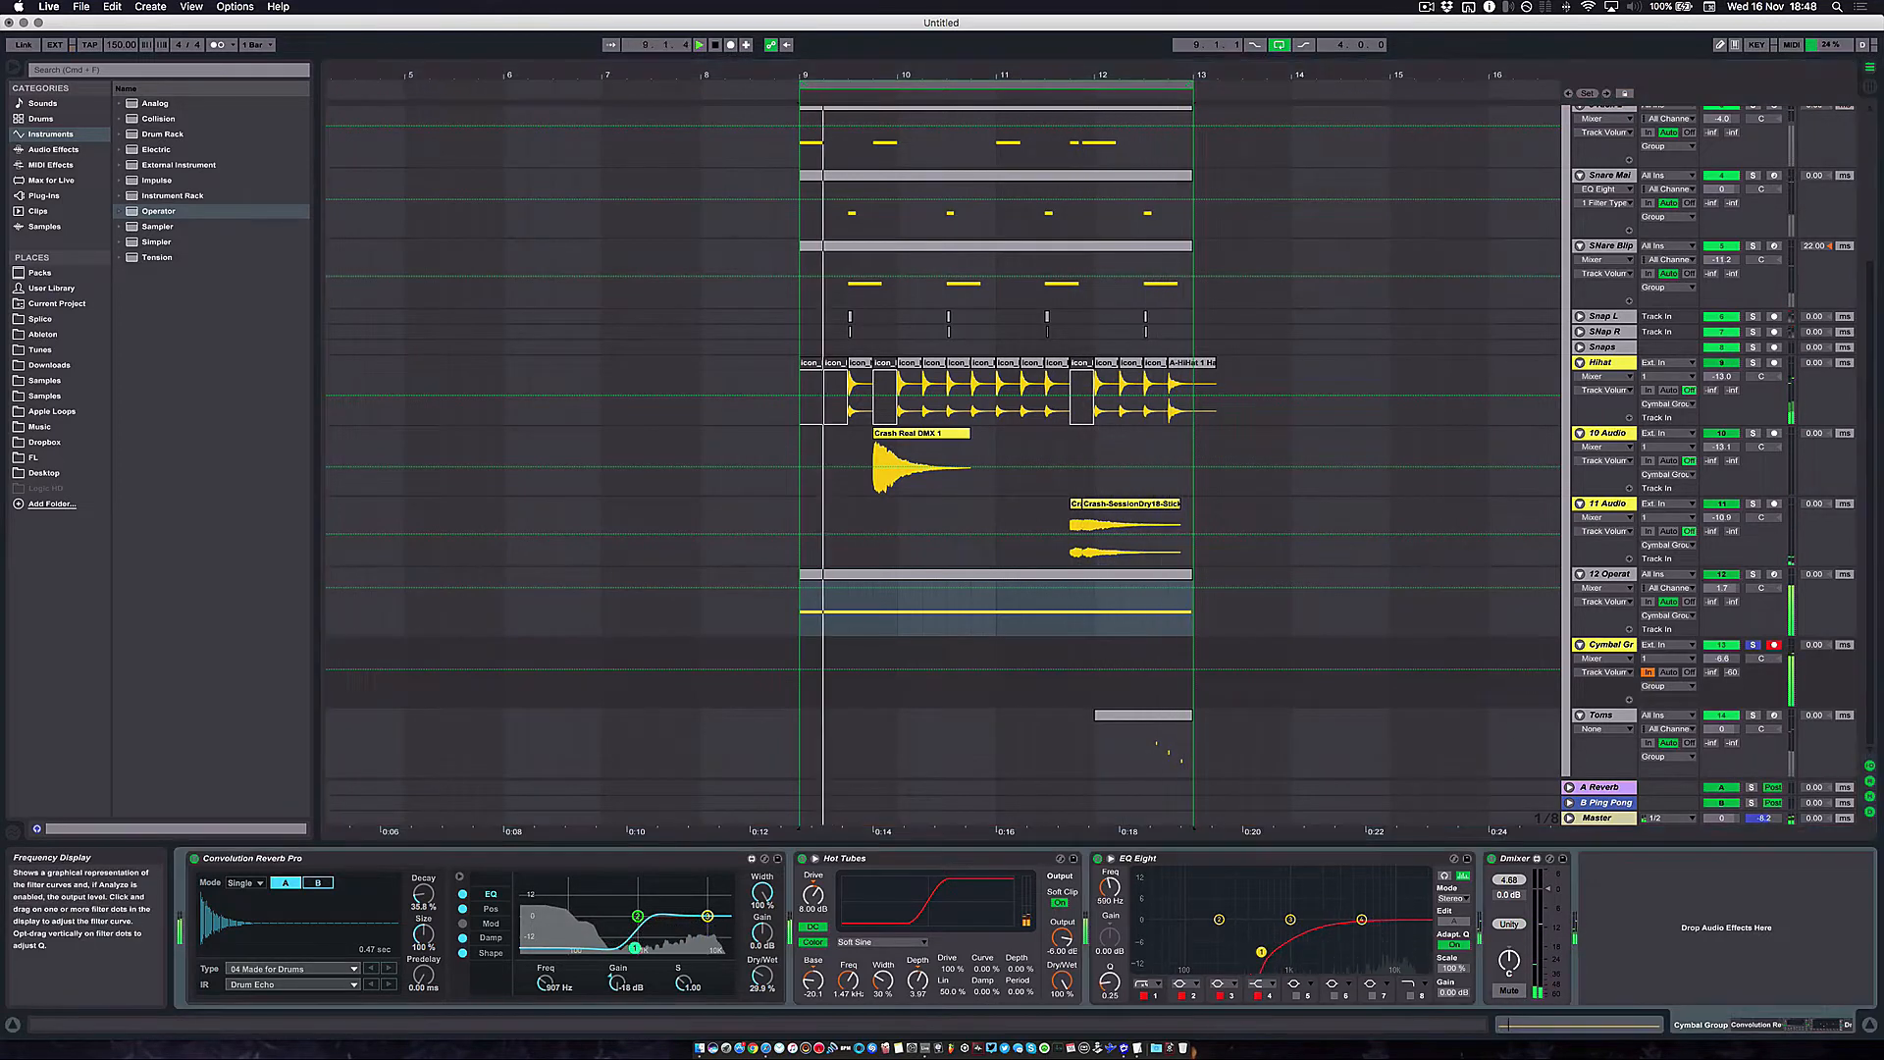
# Set the Cymbal Group's EQ Eight low cut to about 474 Hz and raise the Convolution Reverb's Dry/Wet to about 36%
pyautogui.moveTo(1256, 946)
pyautogui.mouseDown()
pyautogui.moveTo(1271, 952)
pyautogui.moveTo(1256, 947)
pyautogui.mouseUp()
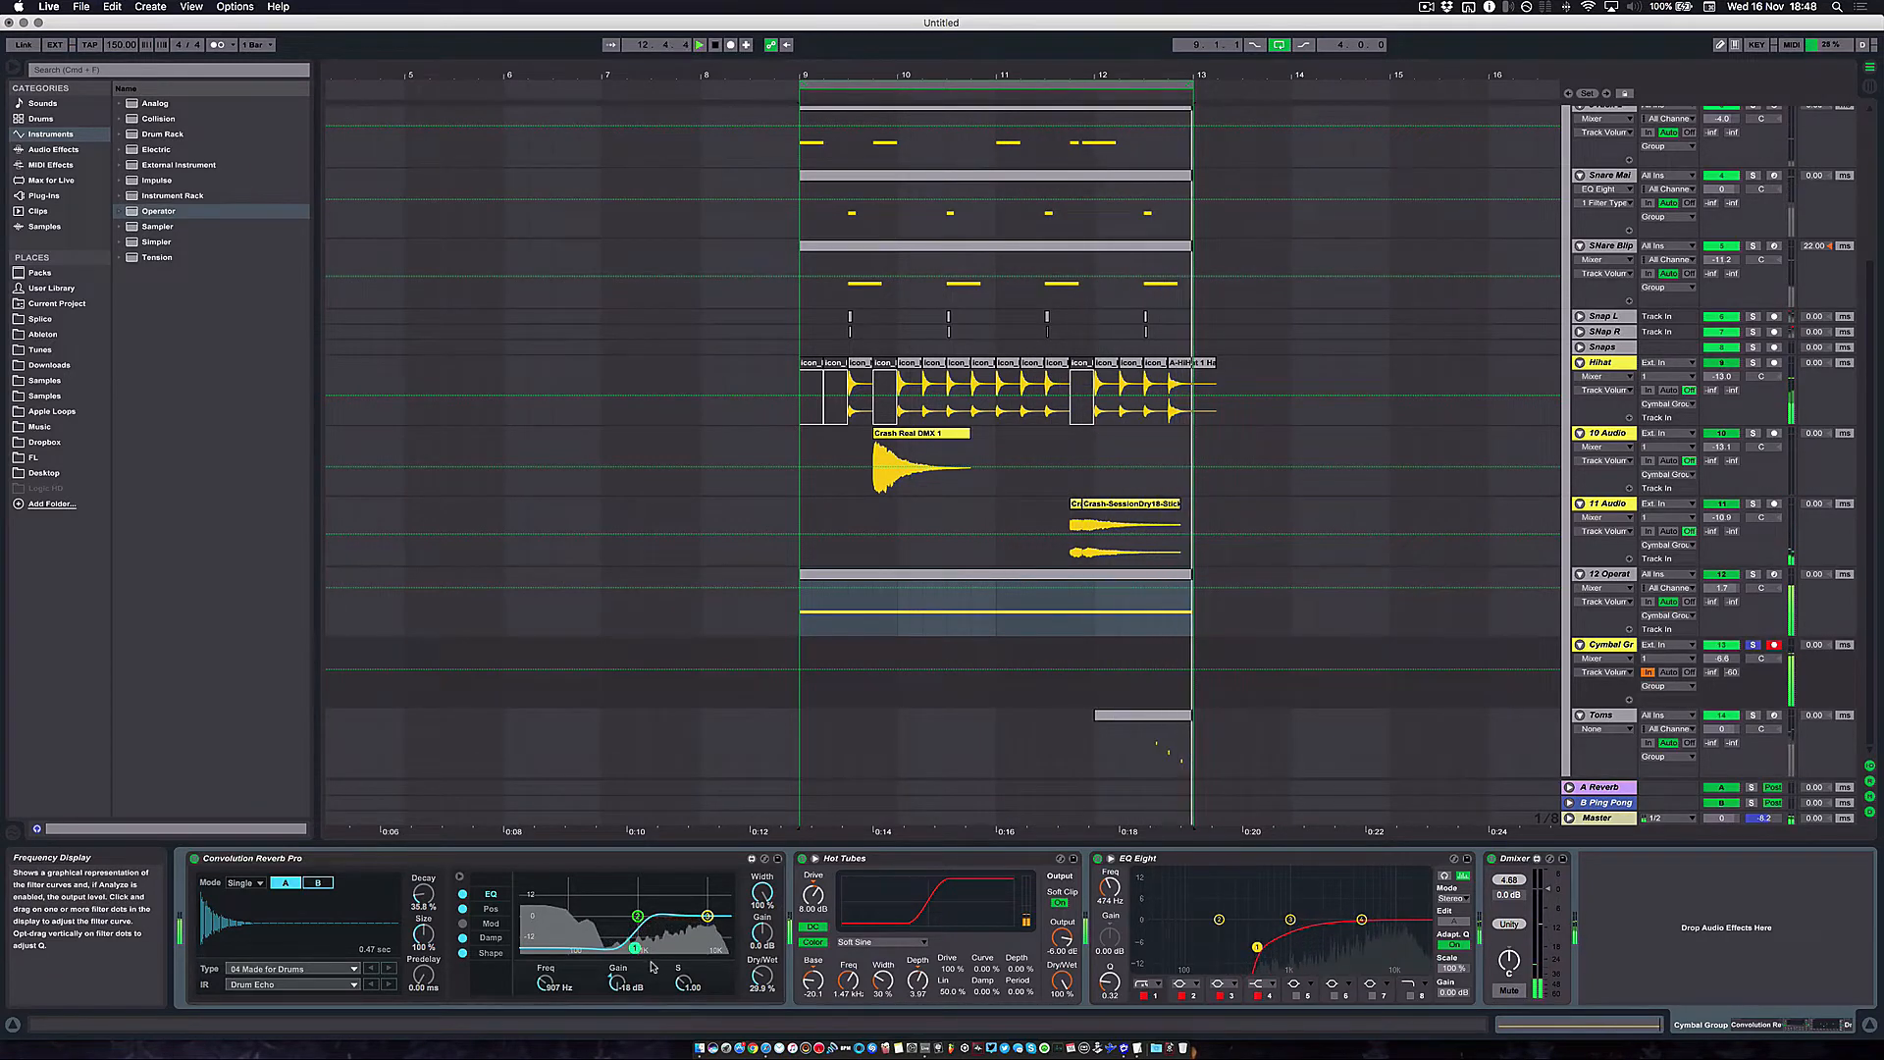
pyautogui.moveTo(762, 979); pyautogui.dragTo(762, 977)
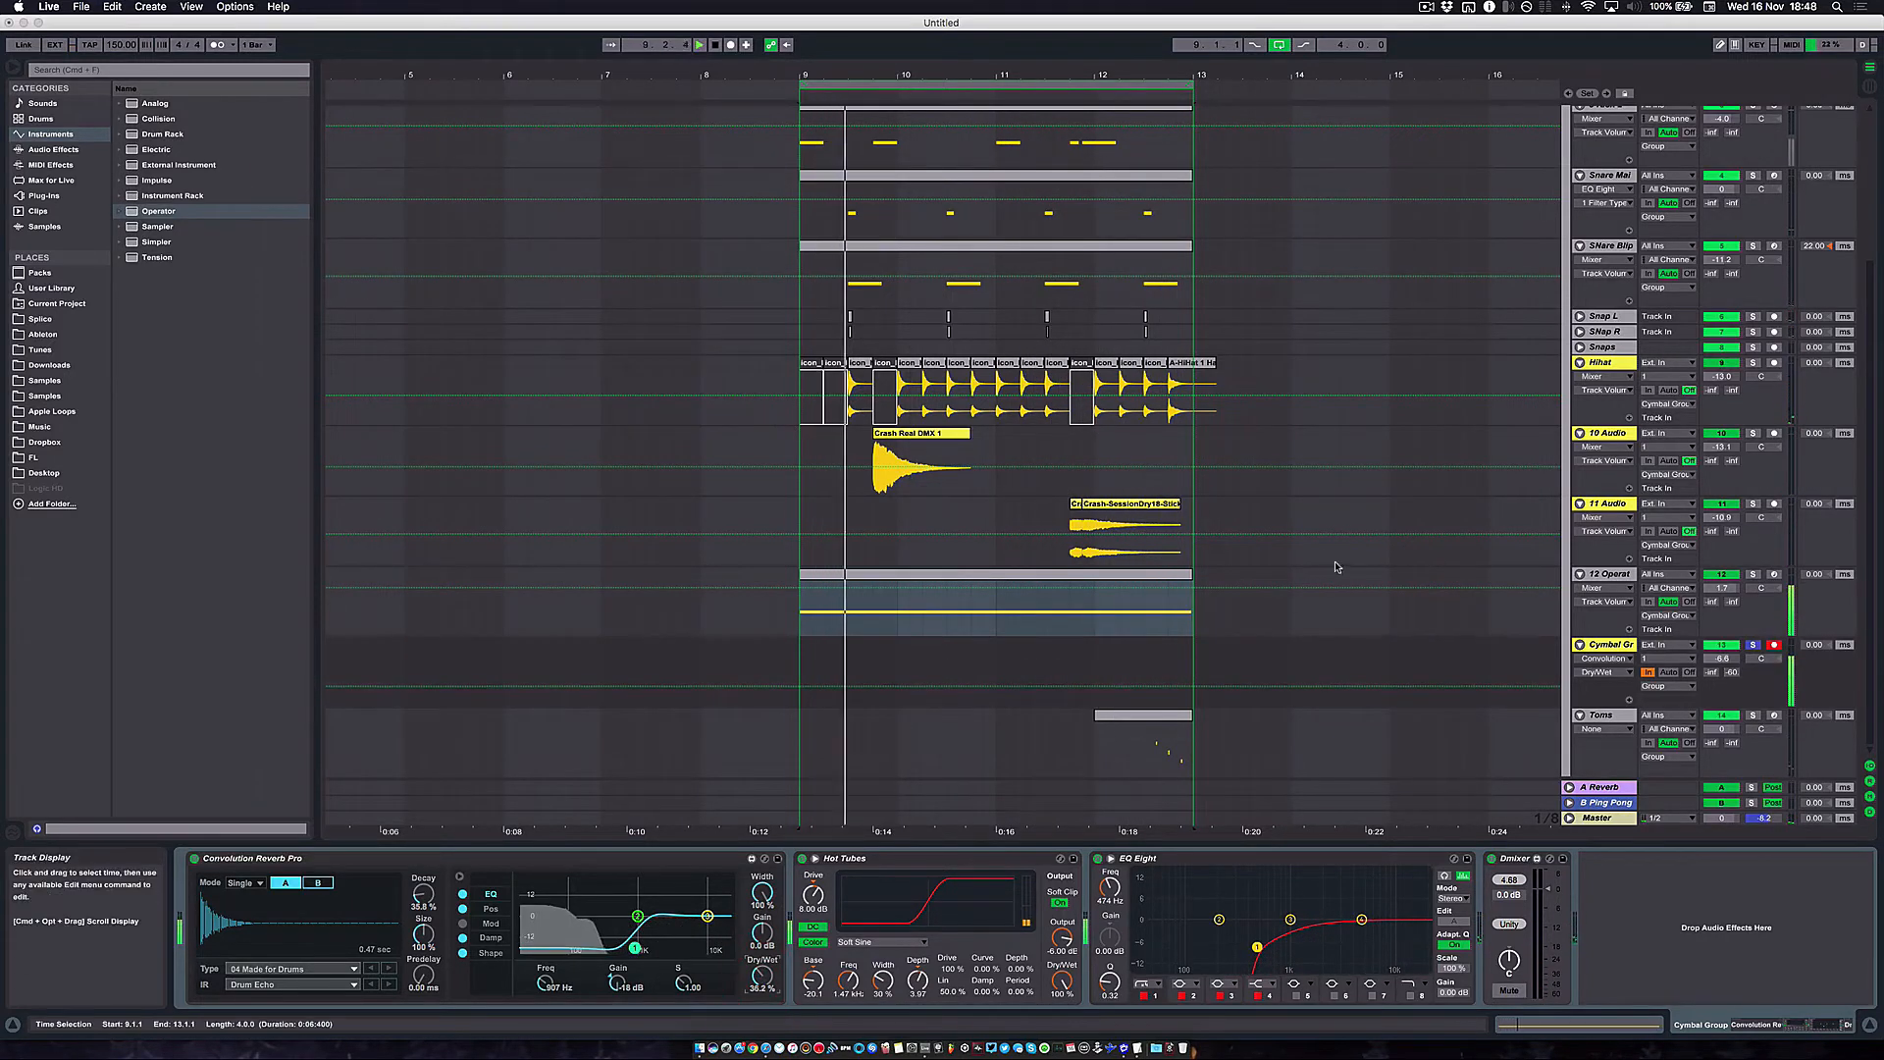
# Solo the Drums group in place of the Cymbal Group and play the loop to hear the full drum mix
pyautogui.click(1620, 362)
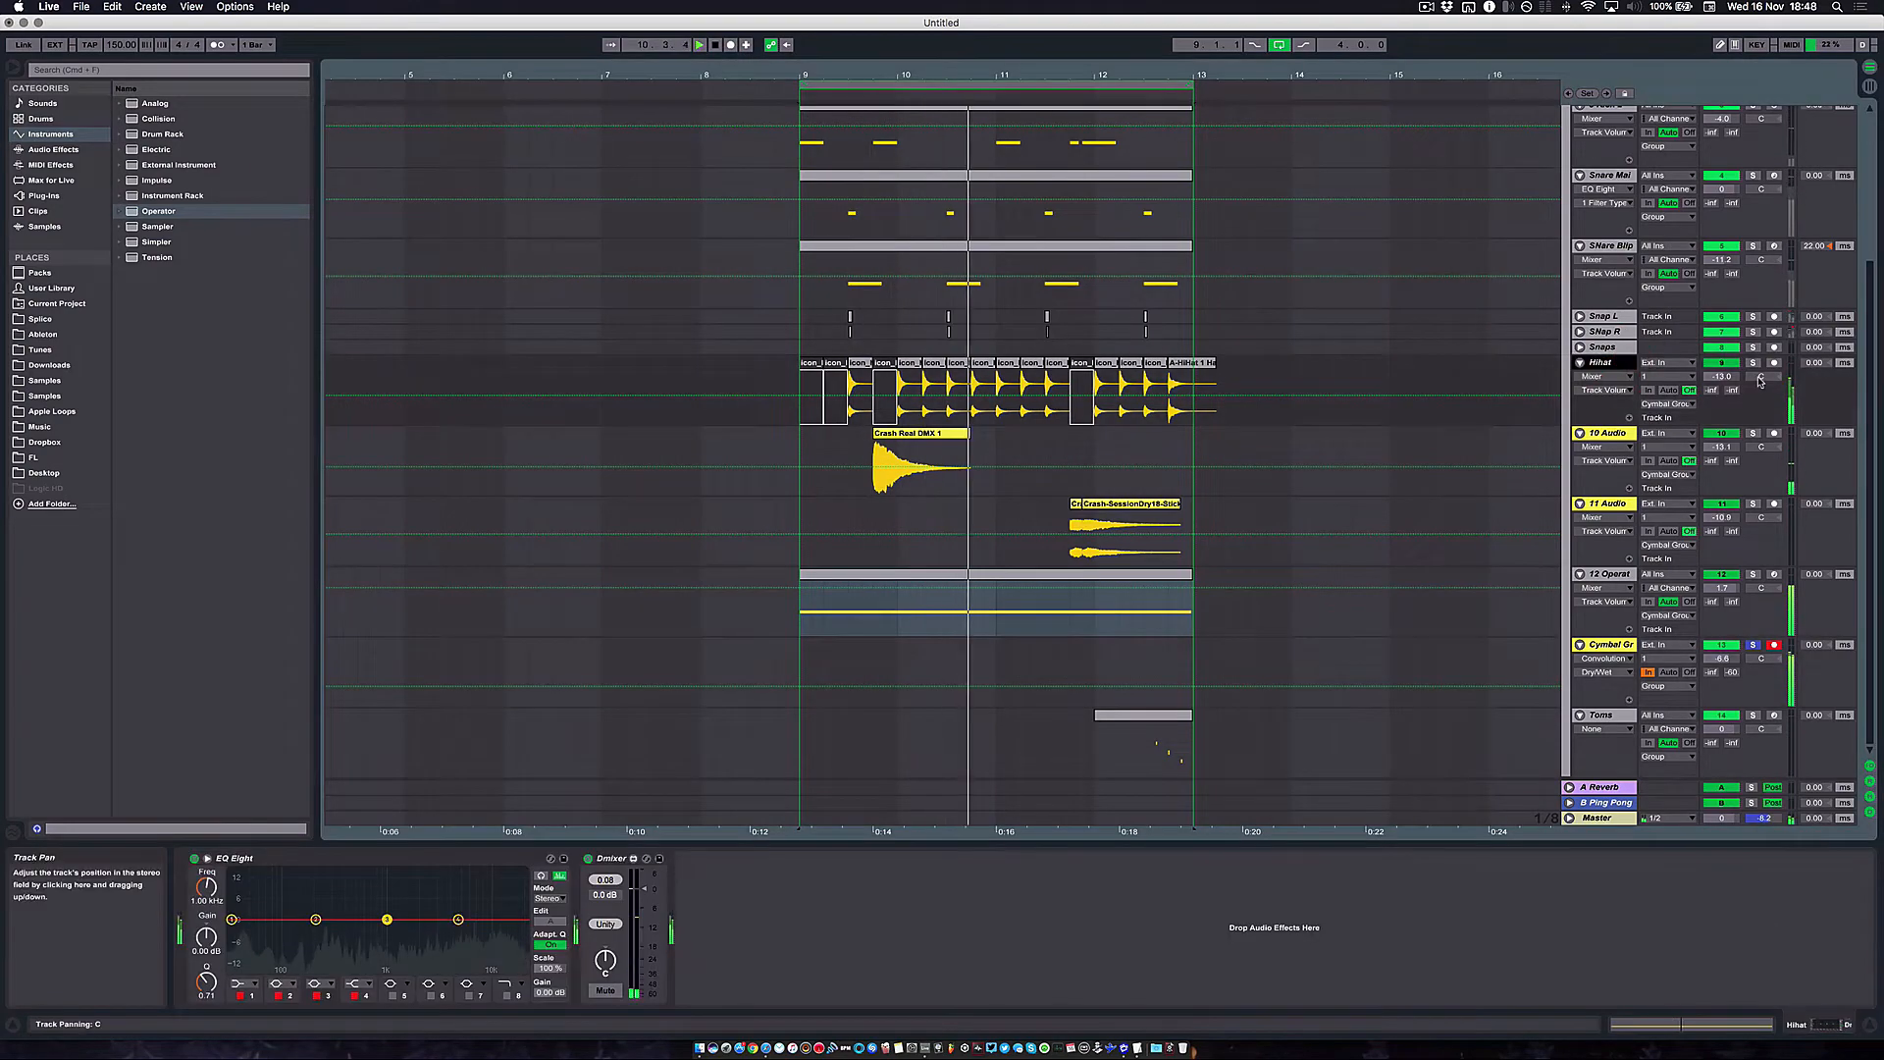
pyautogui.scroll(5, 1688, 245)
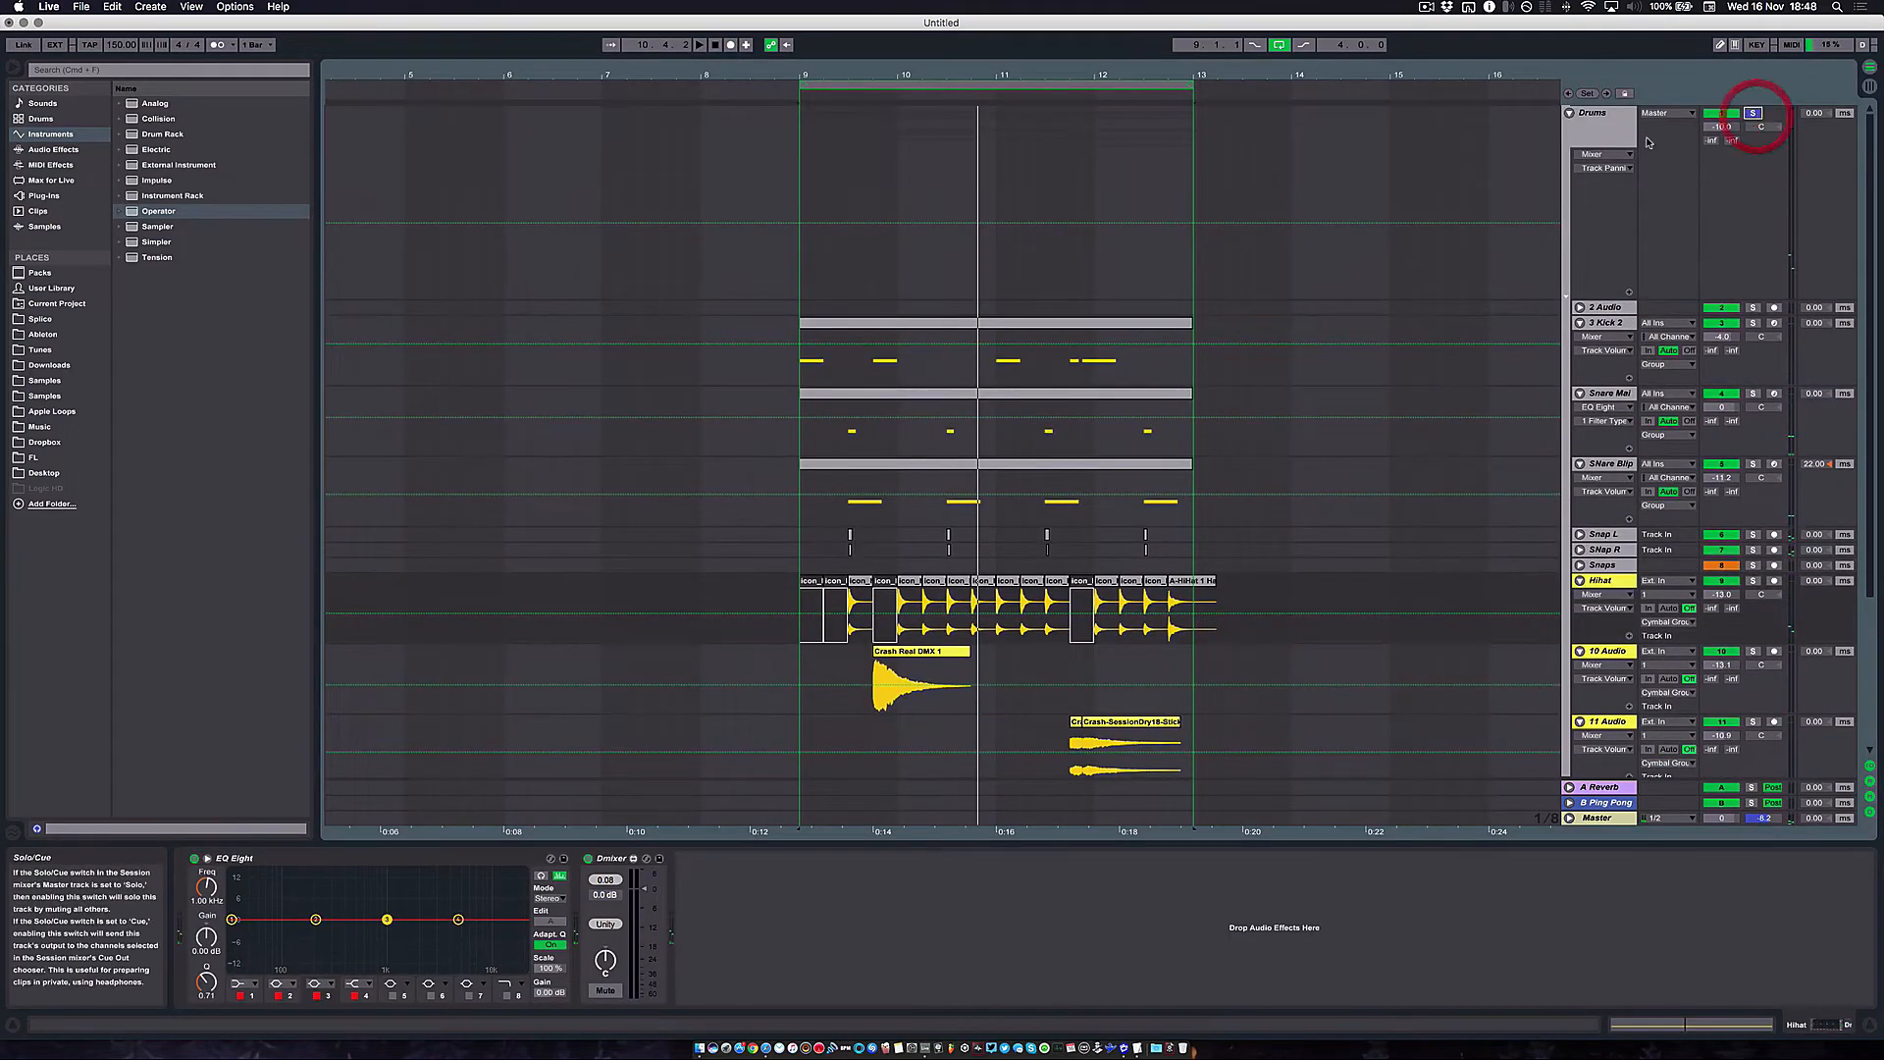
pyautogui.click(1648, 142)
pyautogui.scroll(-5, 1511, 284)
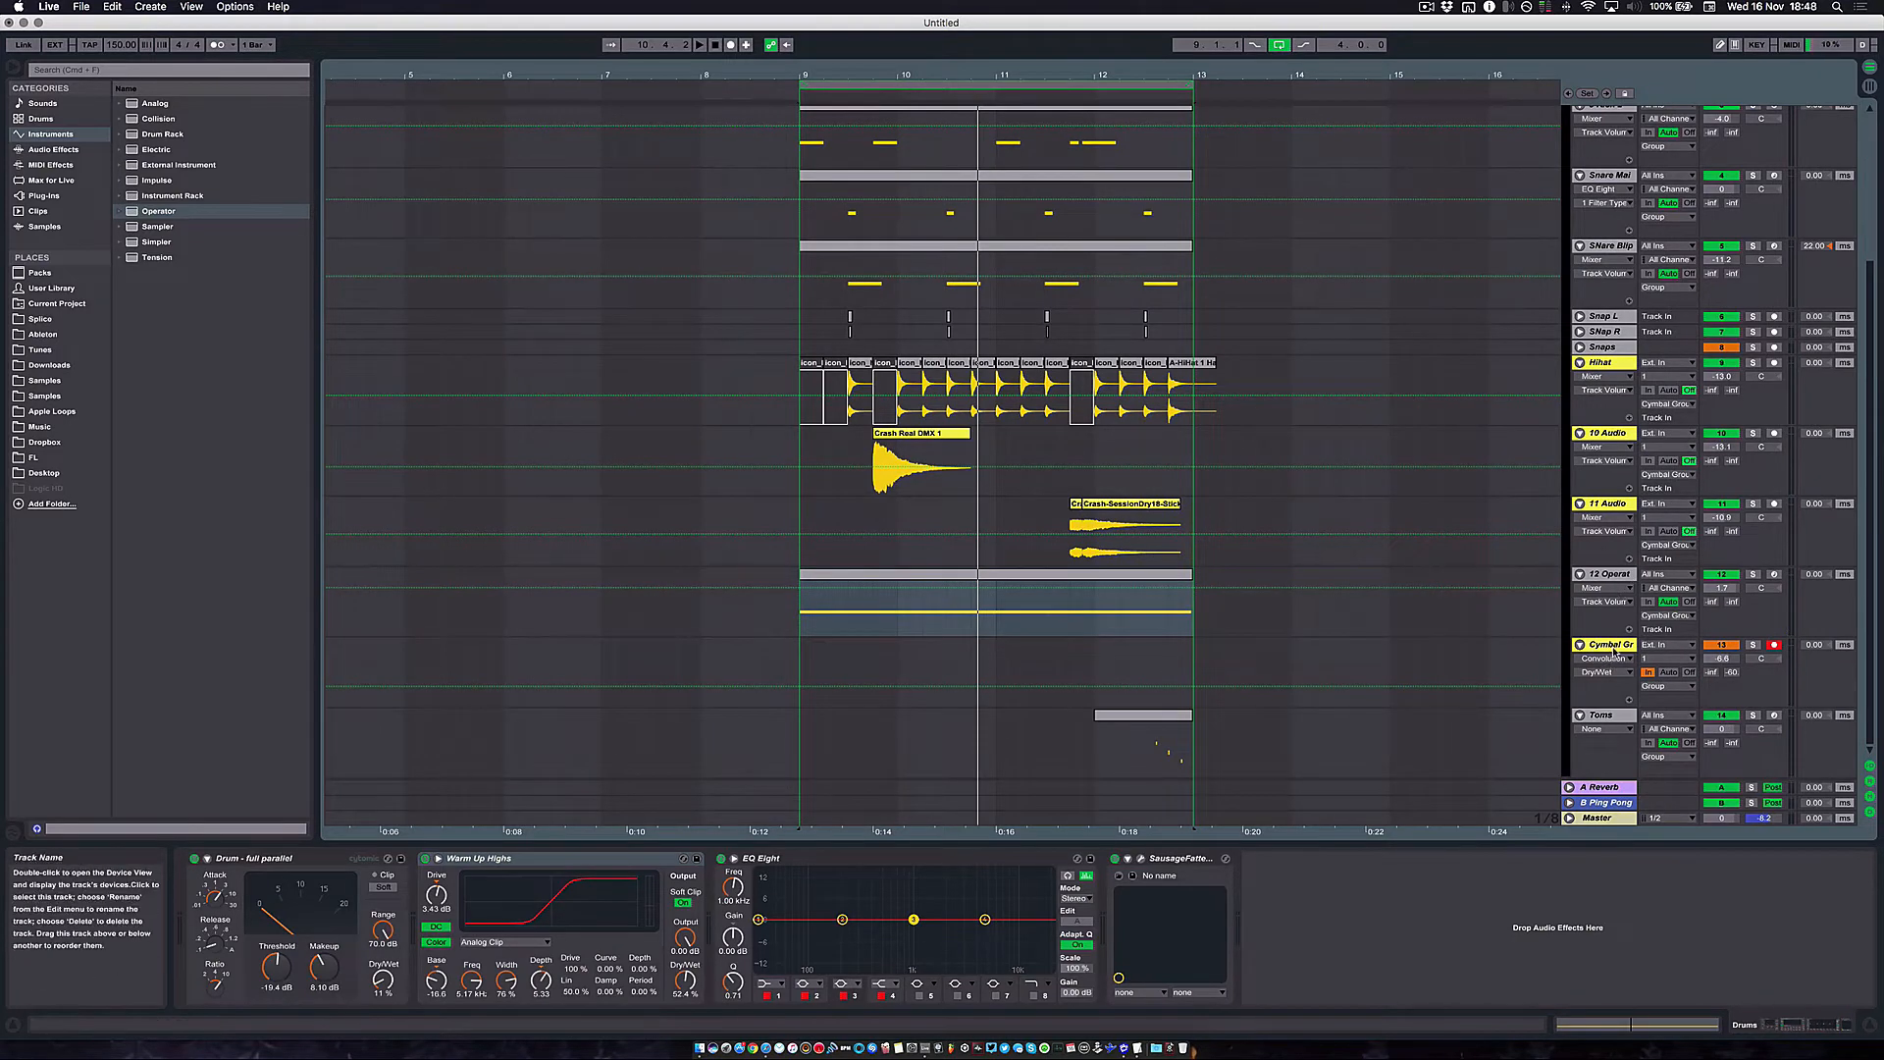
pyautogui.press('space')
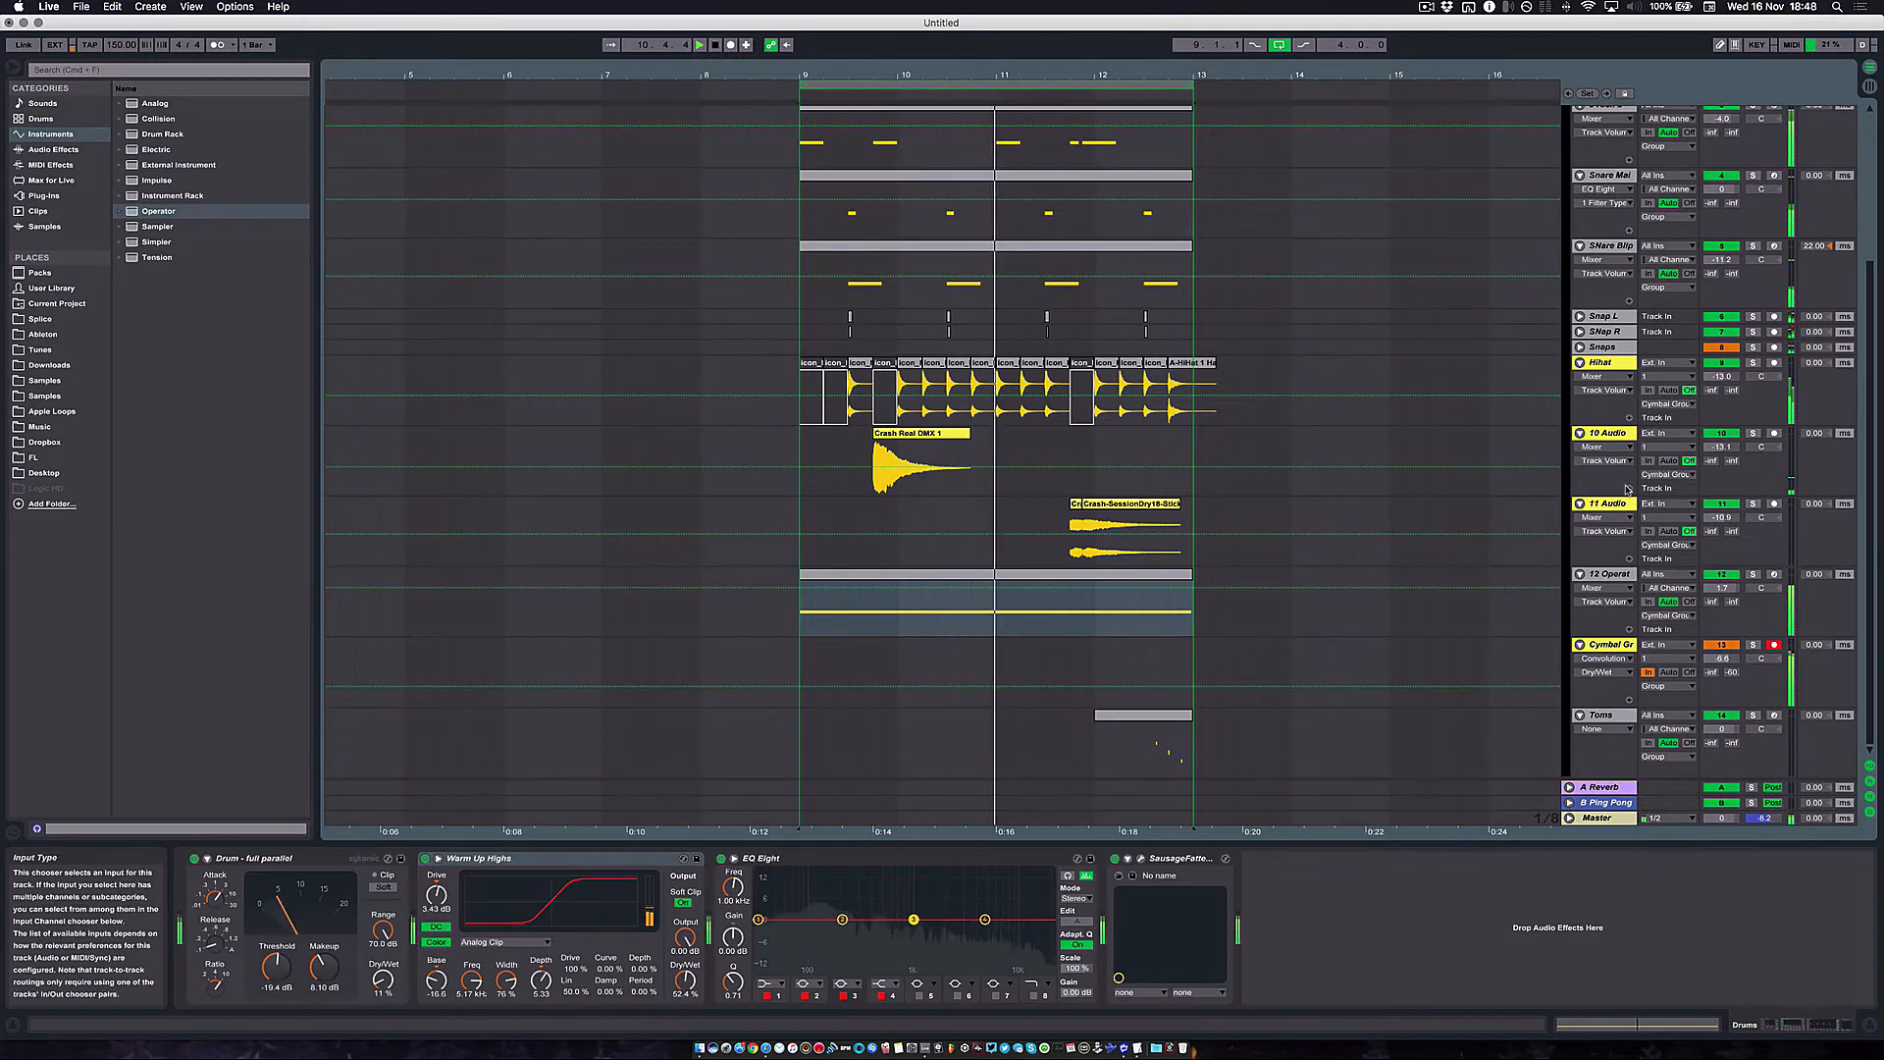
pyautogui.press('space')
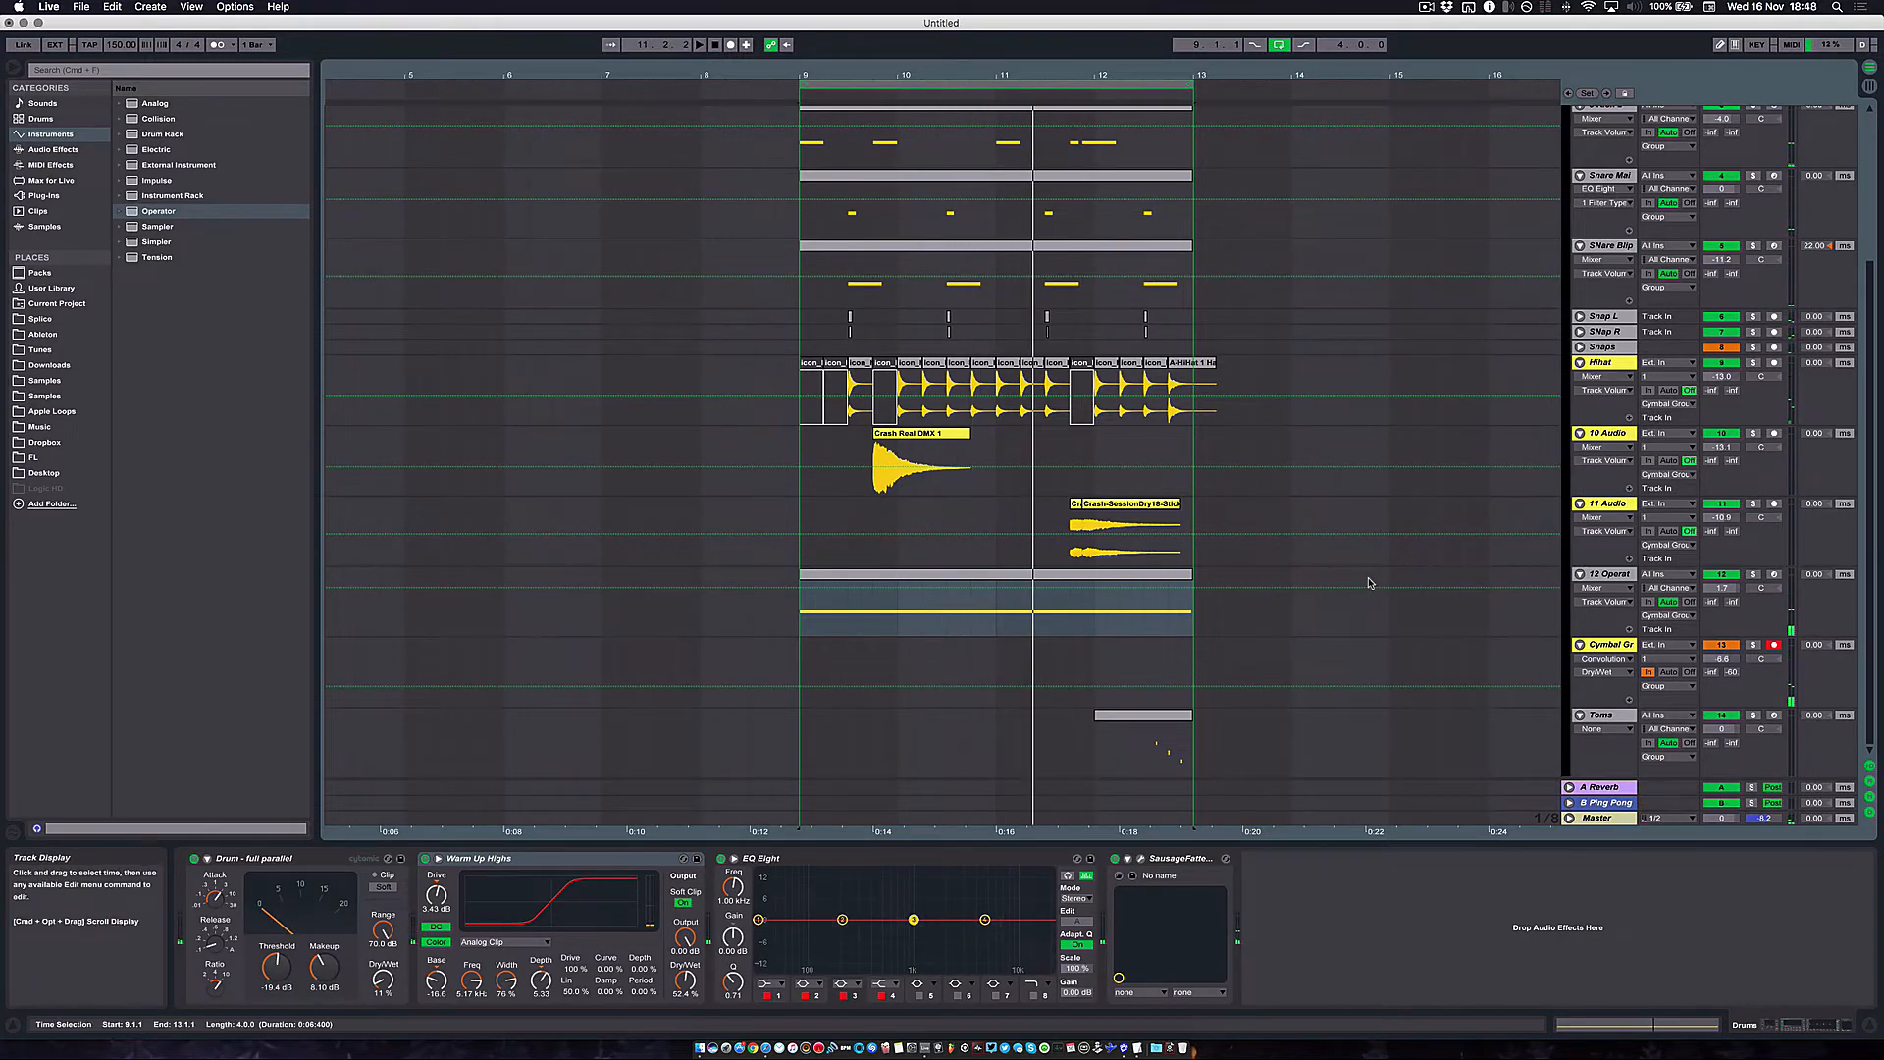
# Collapse and reopen the Drums group, fold all the tracks inside it and select the Toms track
pyautogui.press('-')
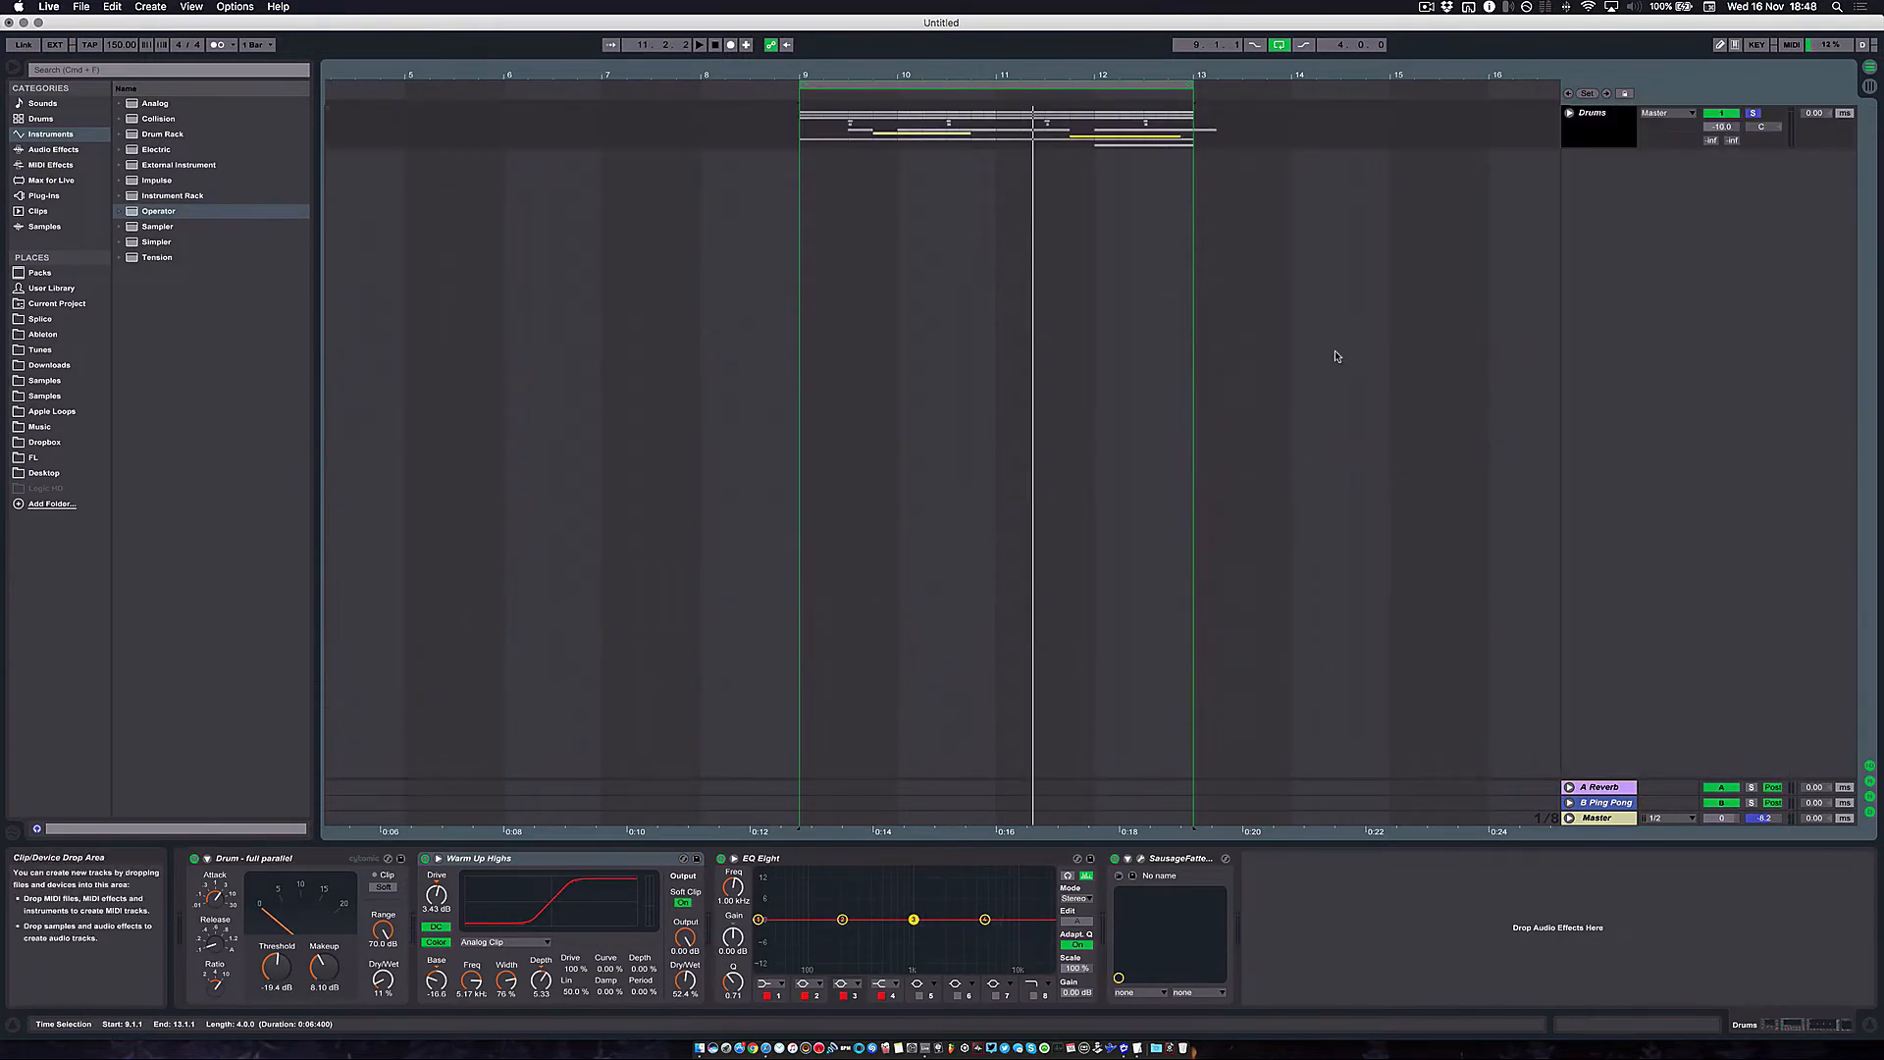
pyautogui.click(1569, 112)
pyautogui.scroll(-3, 1037, 527)
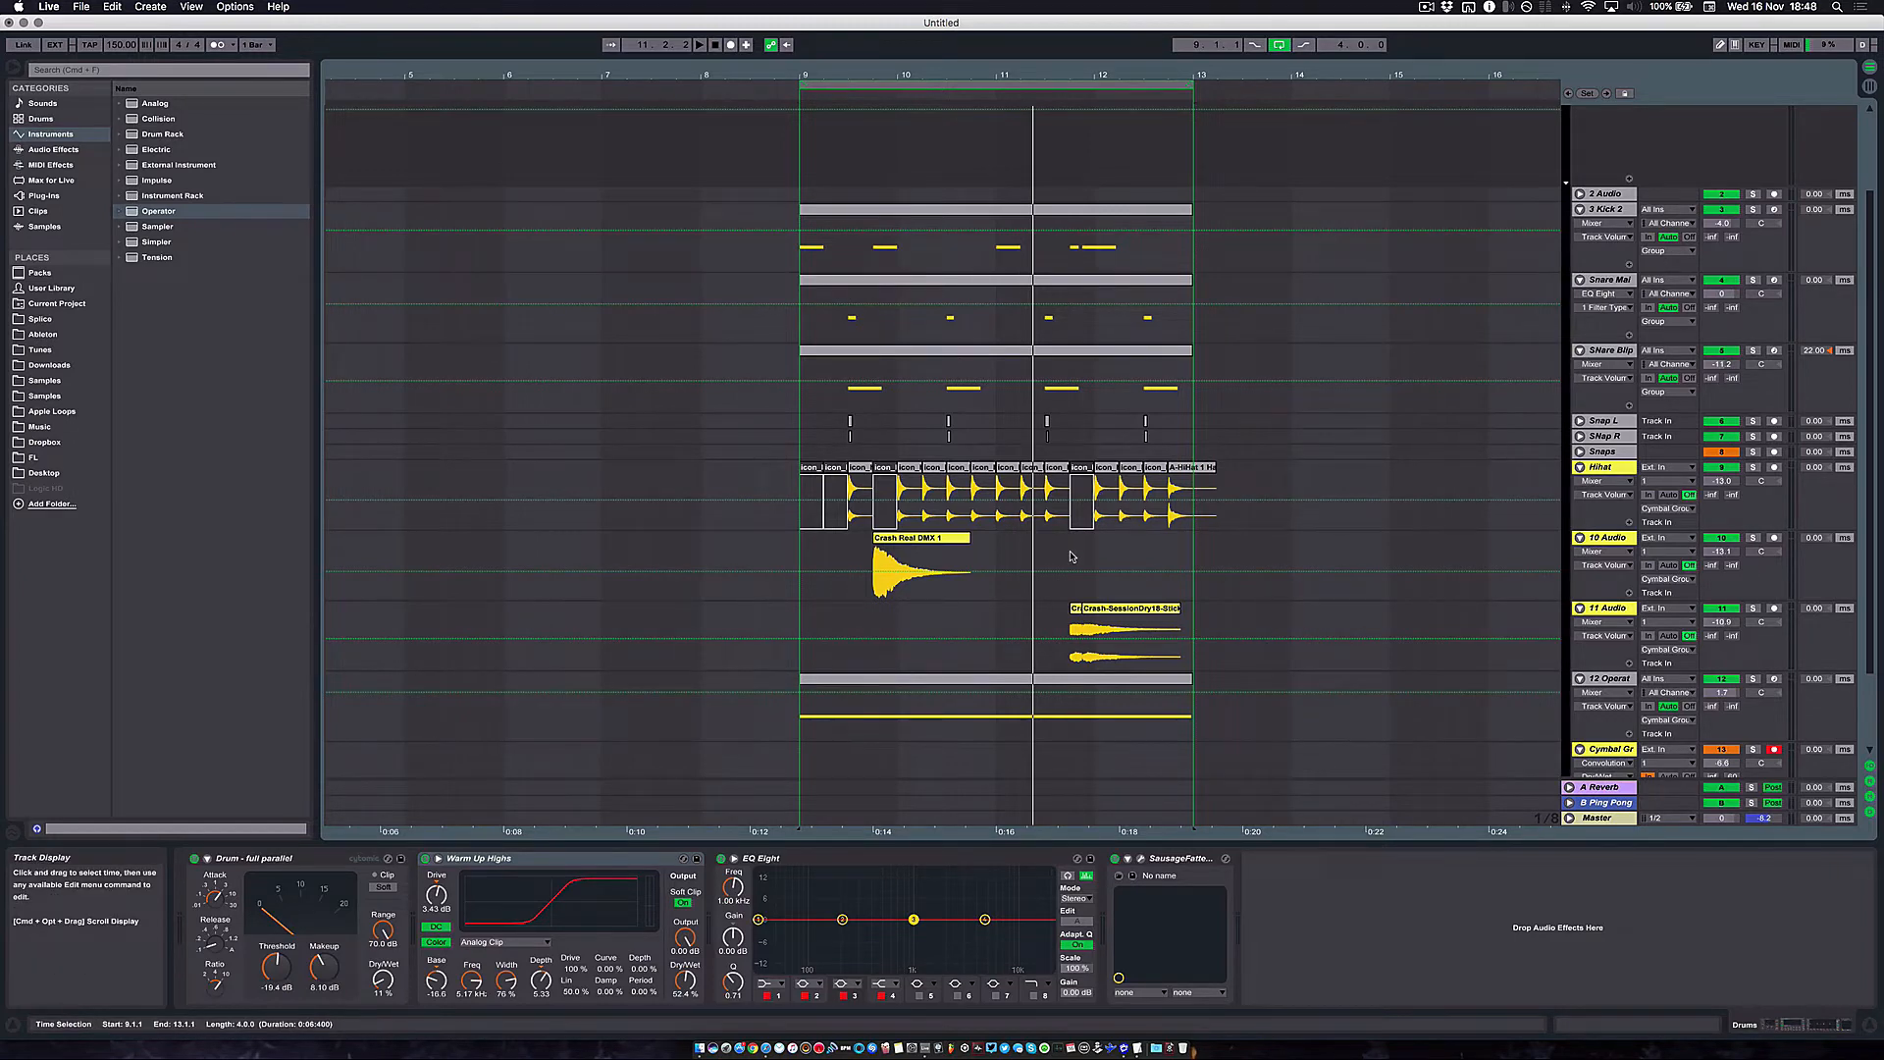
pyautogui.scroll(-5, 1071, 557)
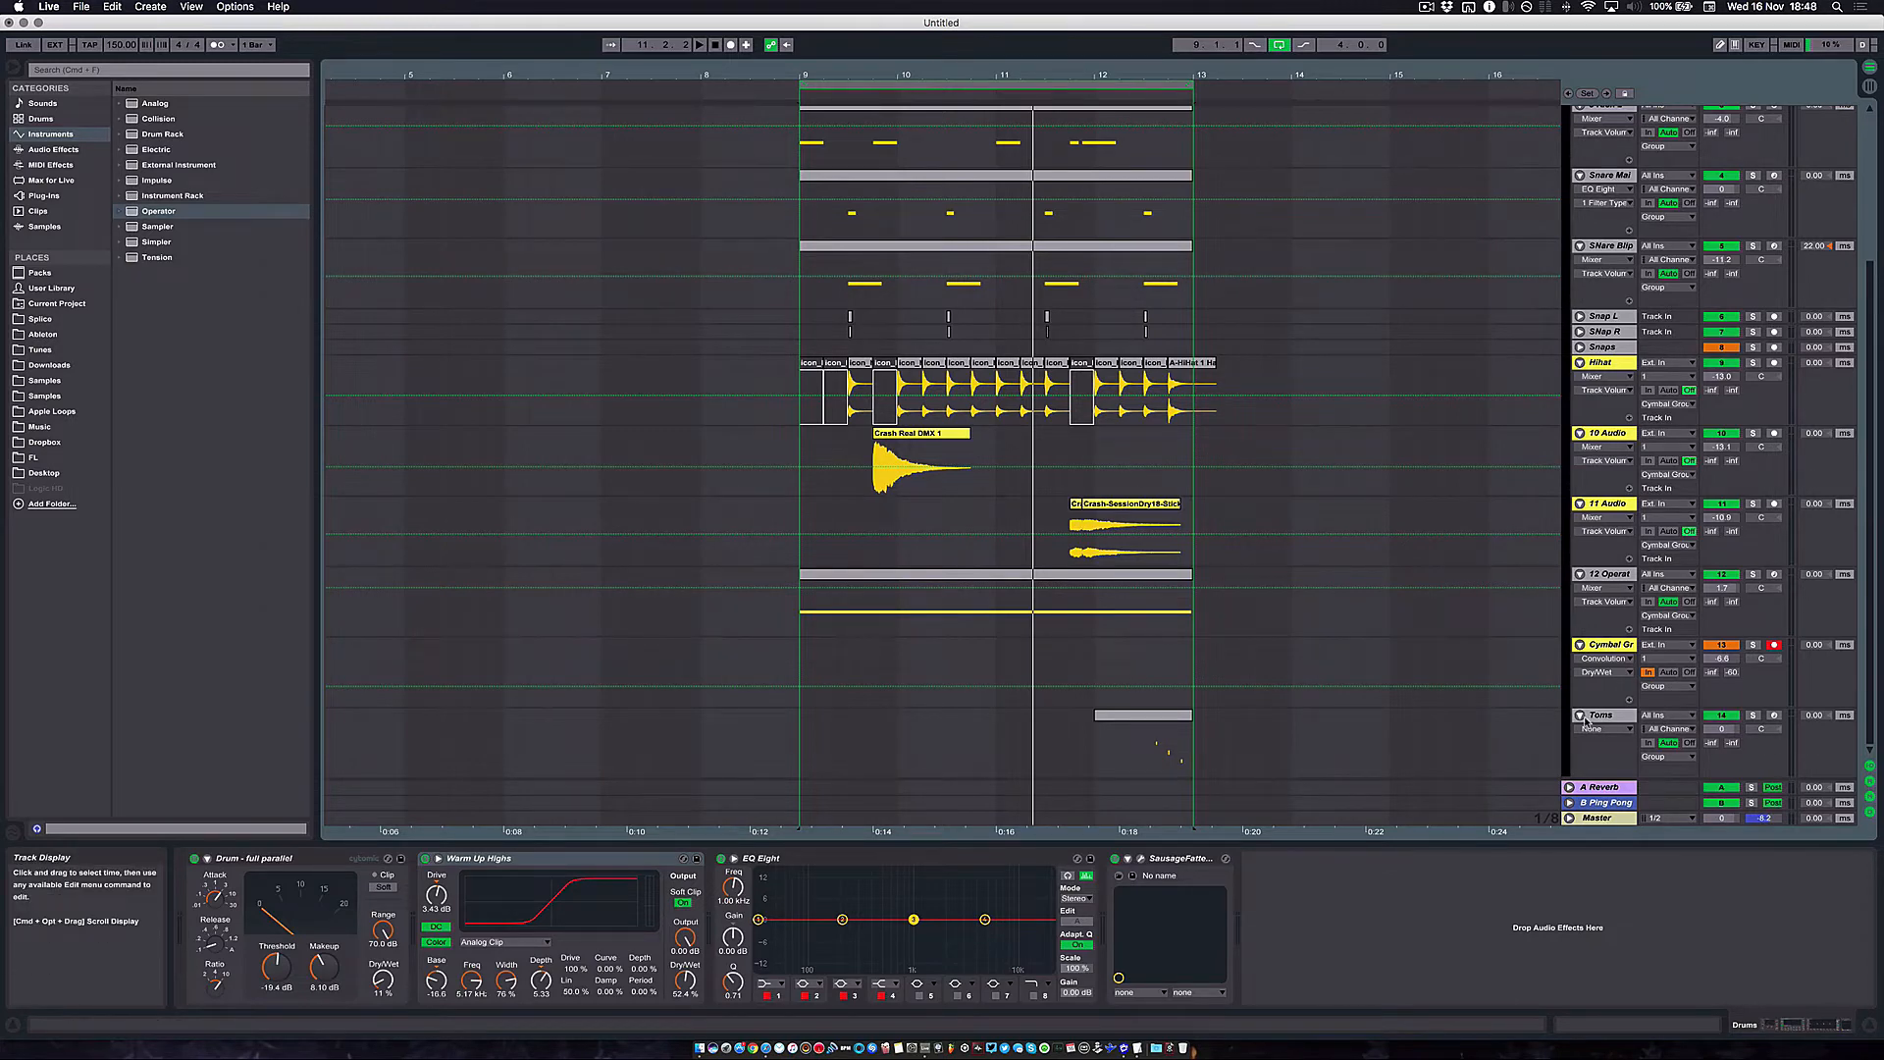
pyautogui.click(1584, 718)
pyautogui.click(1580, 646)
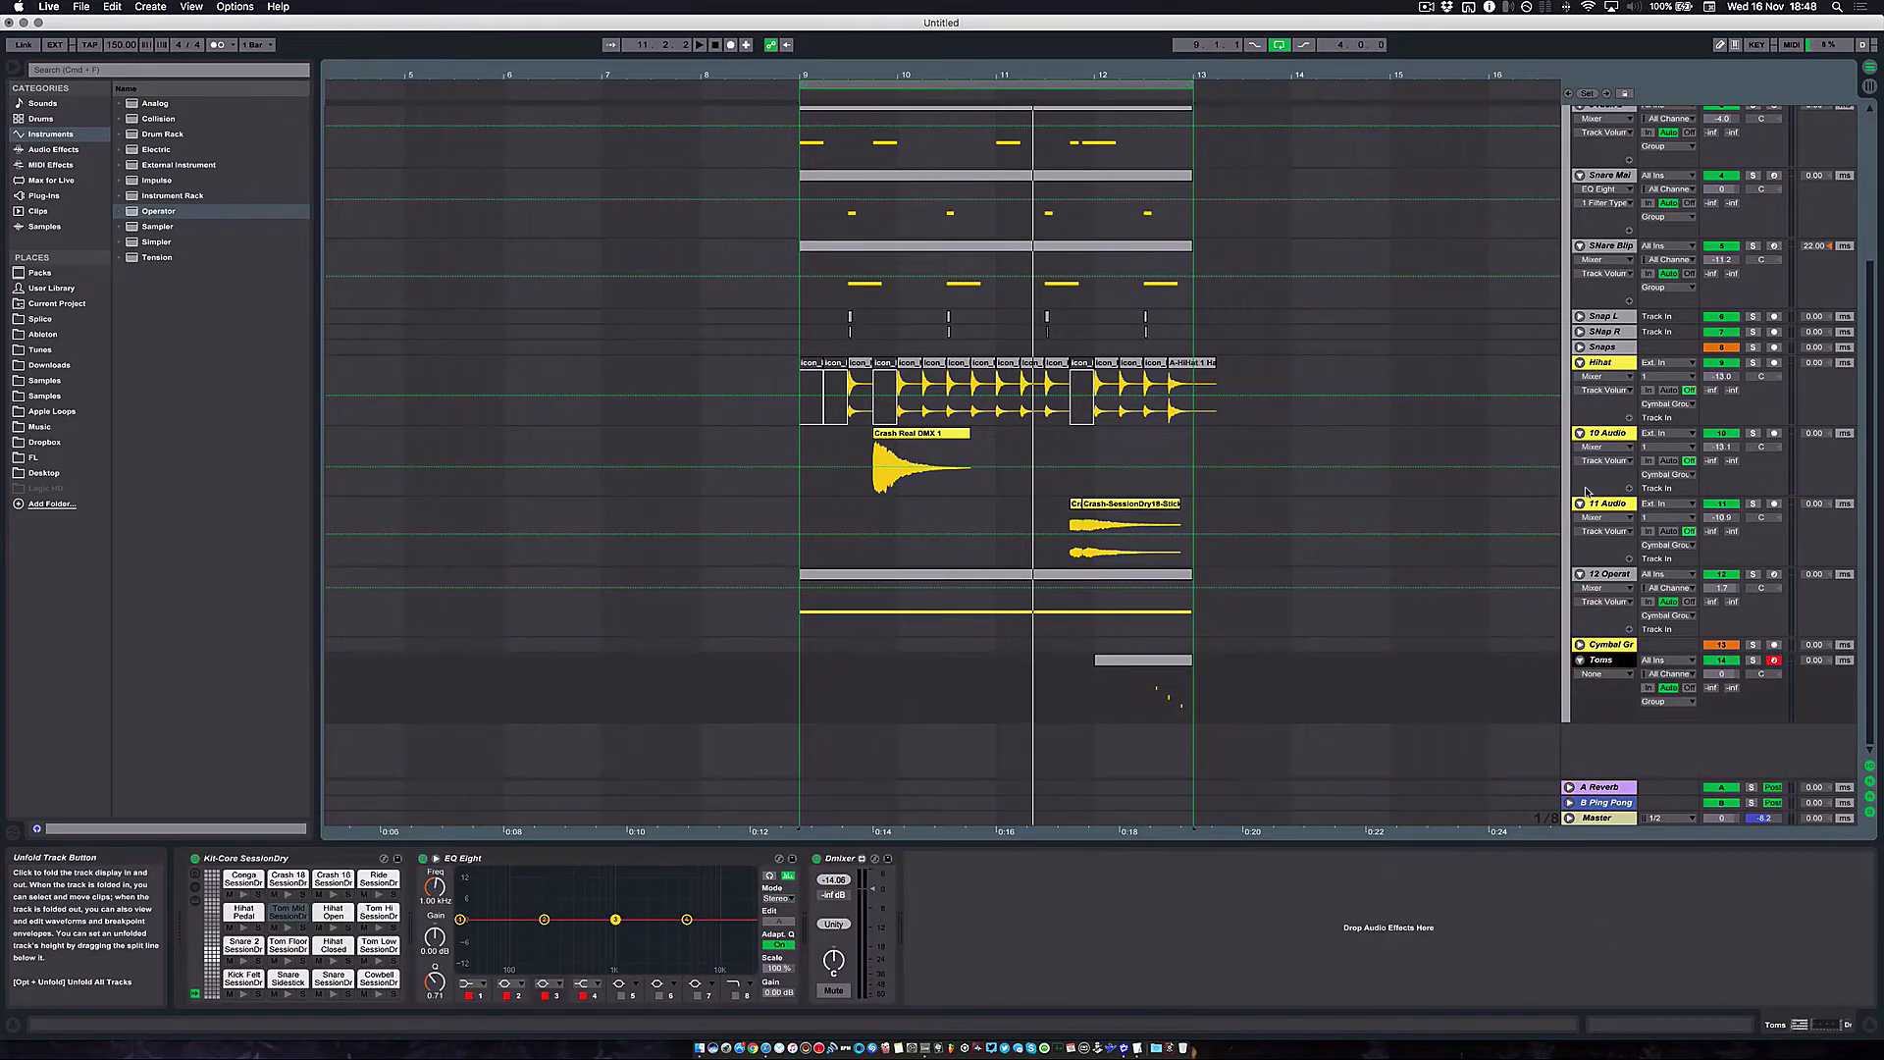
pyautogui.keyDown('alt'); pyautogui.click(1579, 432); pyautogui.keyUp('alt')
pyautogui.click(1615, 494)
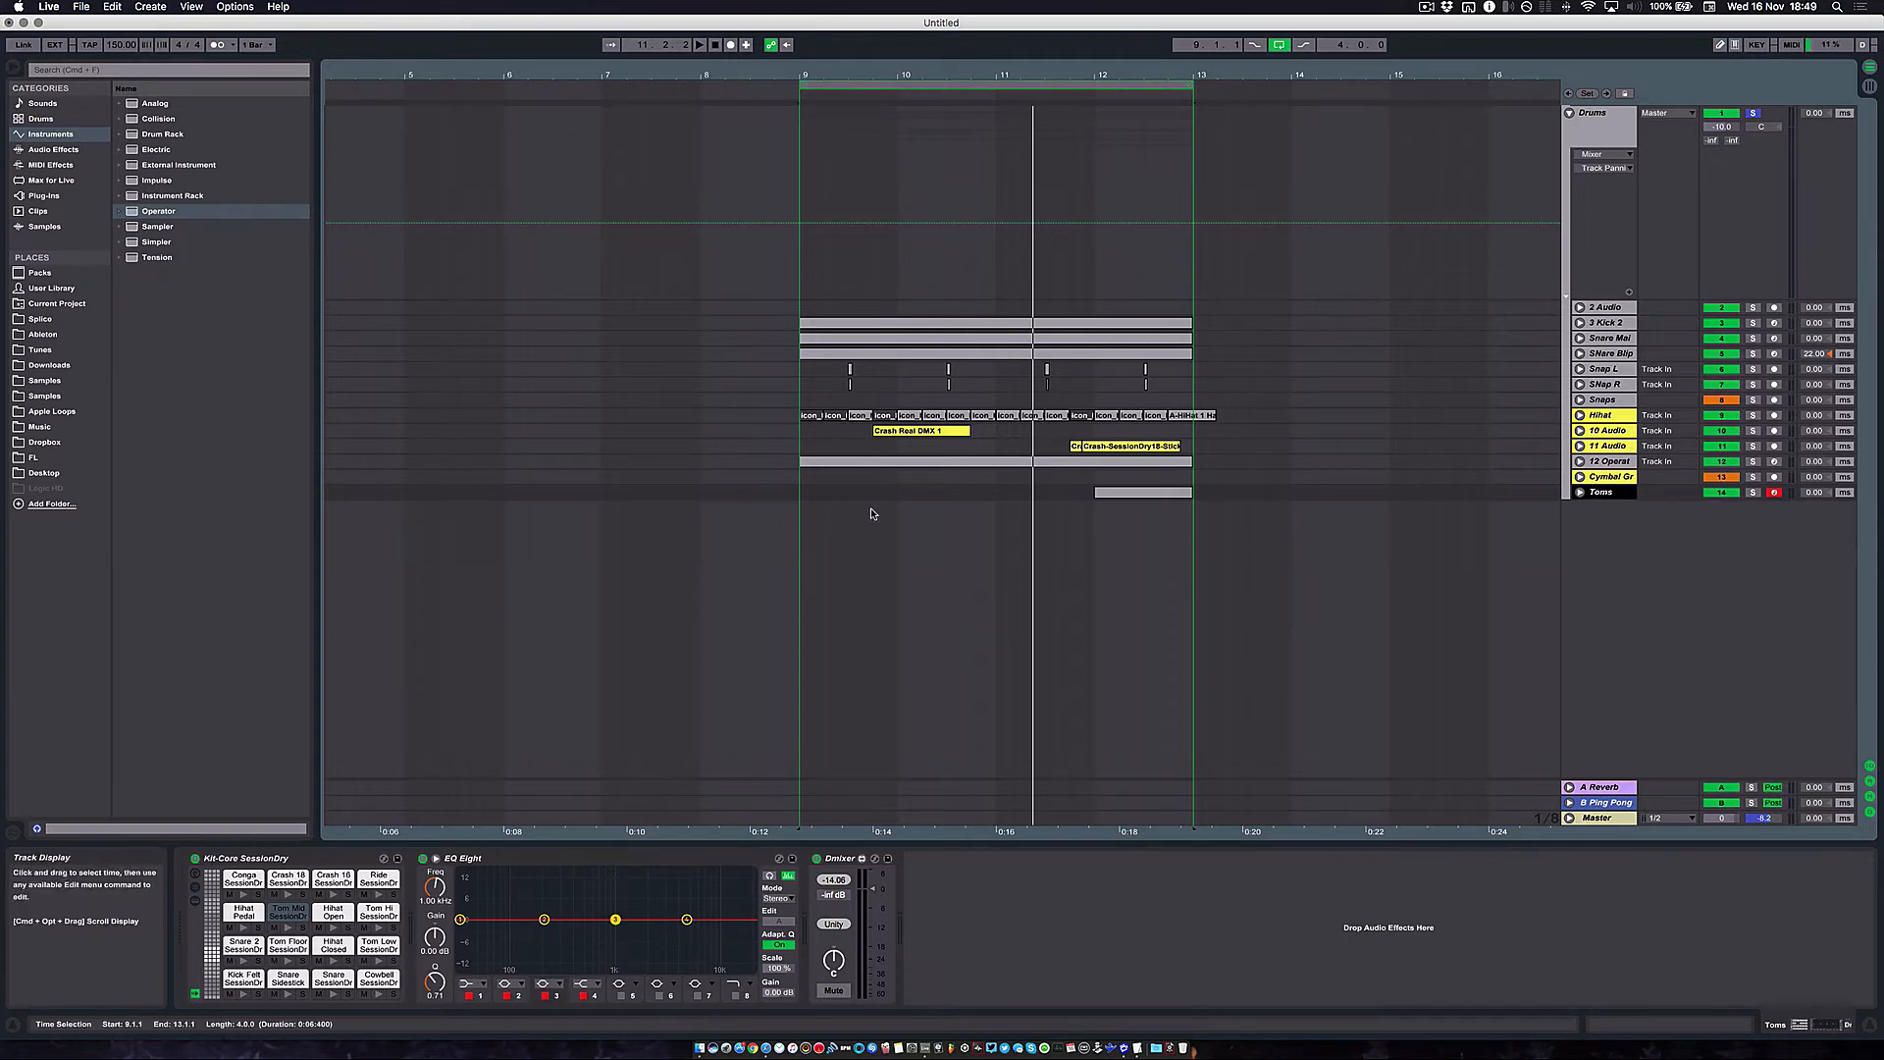
# Play the folded drum mix briefly and duplicate the Snare Main track
pyautogui.press('space')
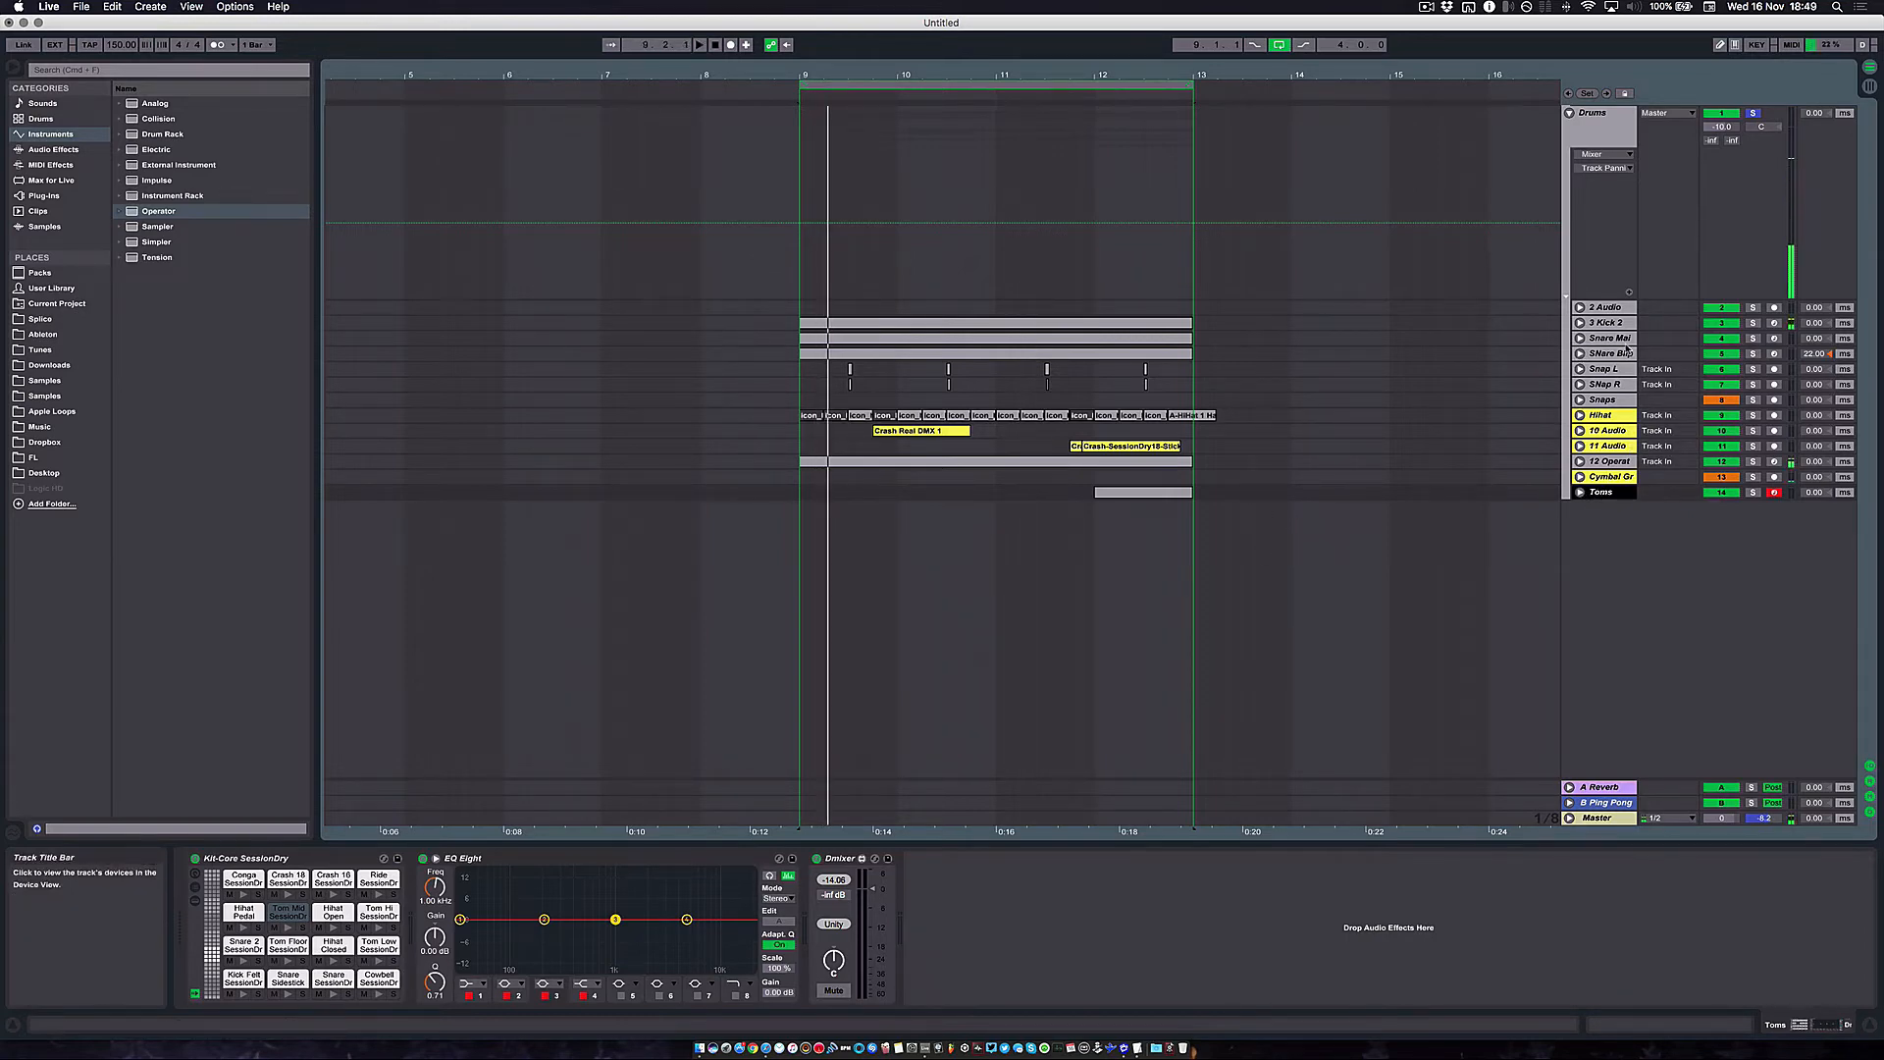
pyautogui.click(1609, 339)
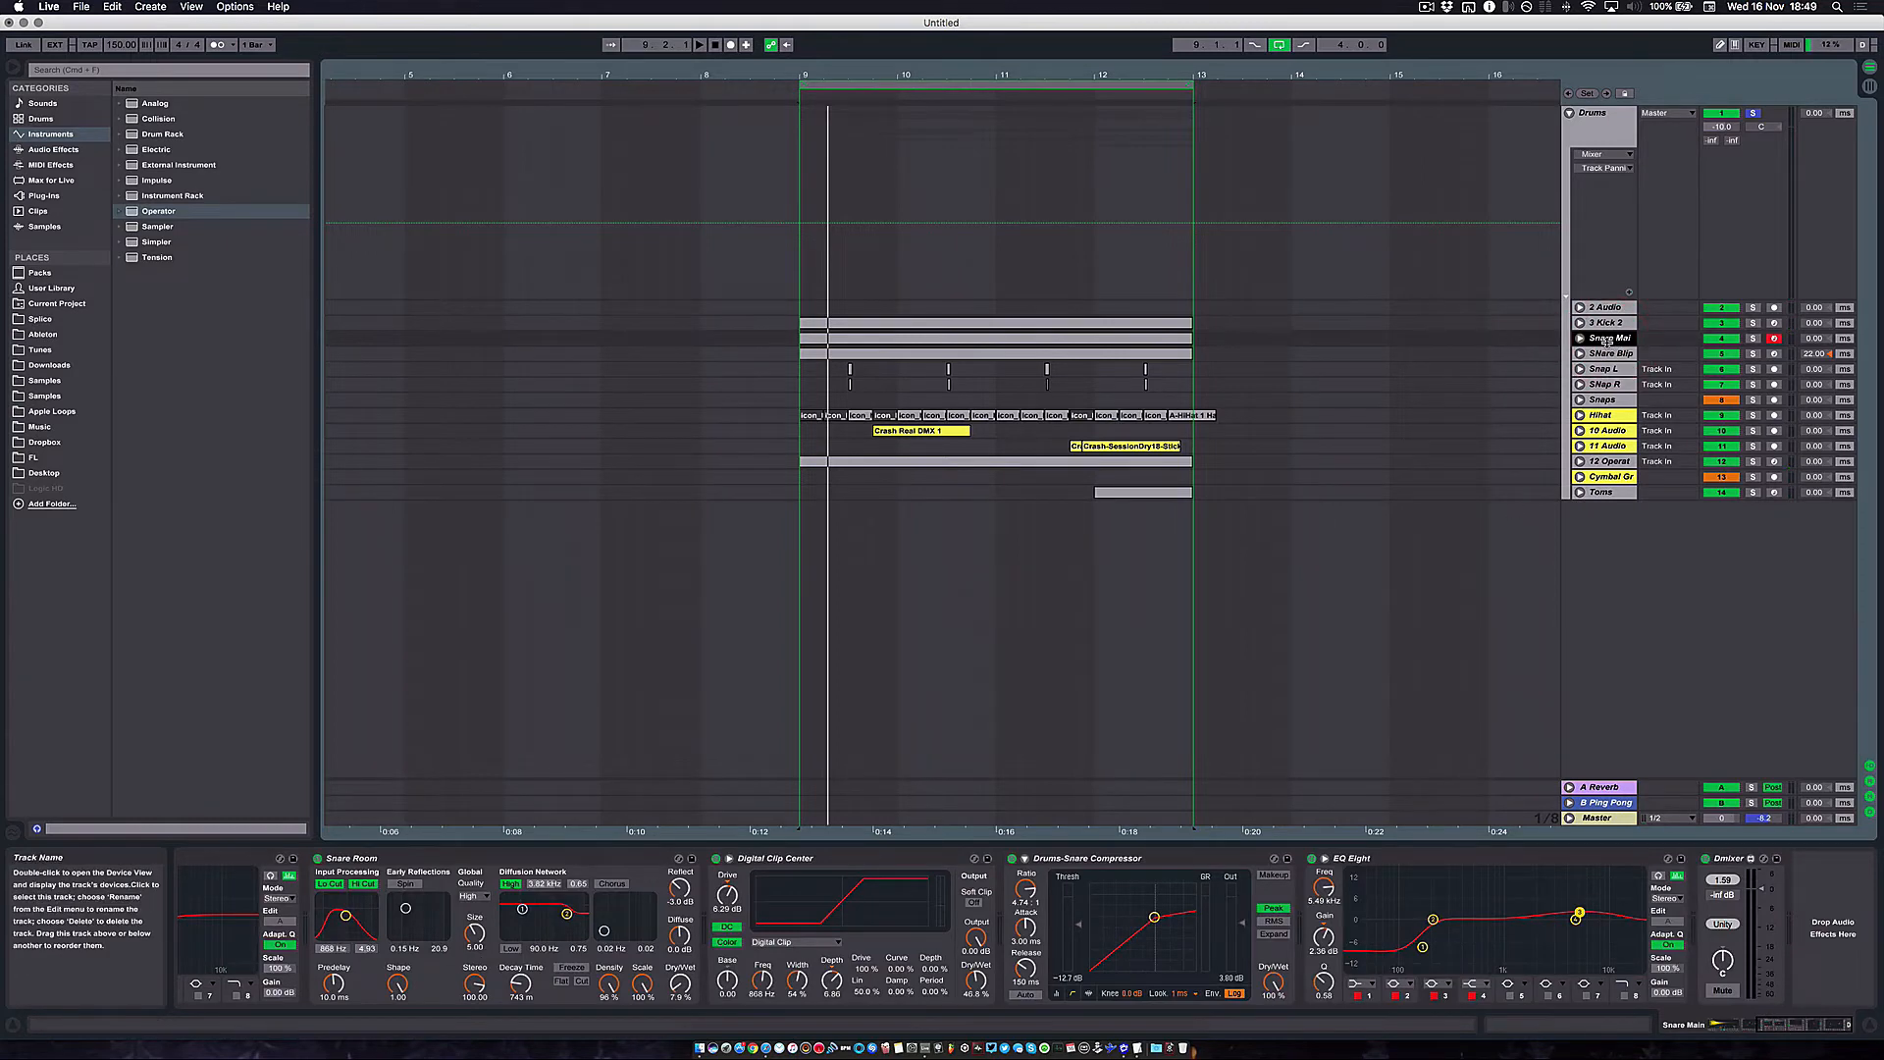
pyautogui.press('super+d')
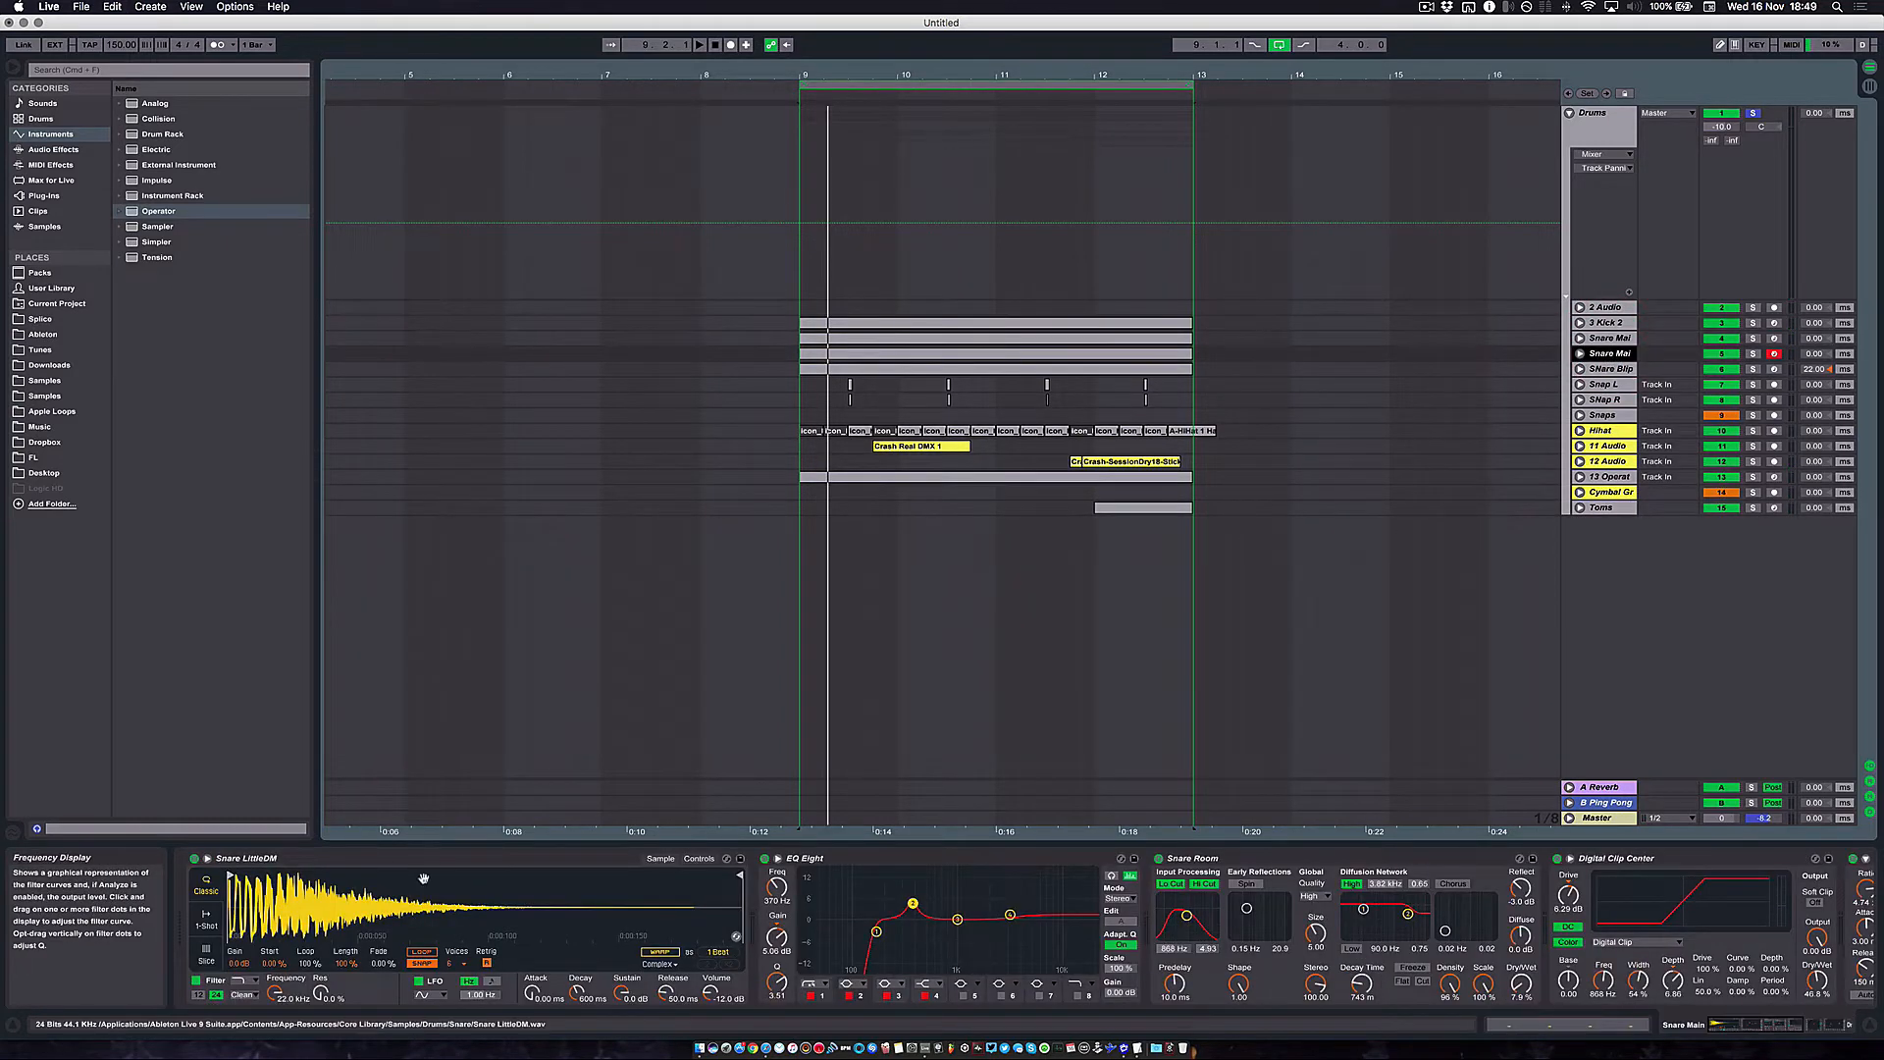
# Delete the duplicated snare track's effects from the first EQ Eight to the last, keeping the Snare LittleDM instrument and Dmixer
pyautogui.hscroll(1, 866, 876)
pyautogui.click(842, 861)
pyautogui.hscroll(8, 843, 861)
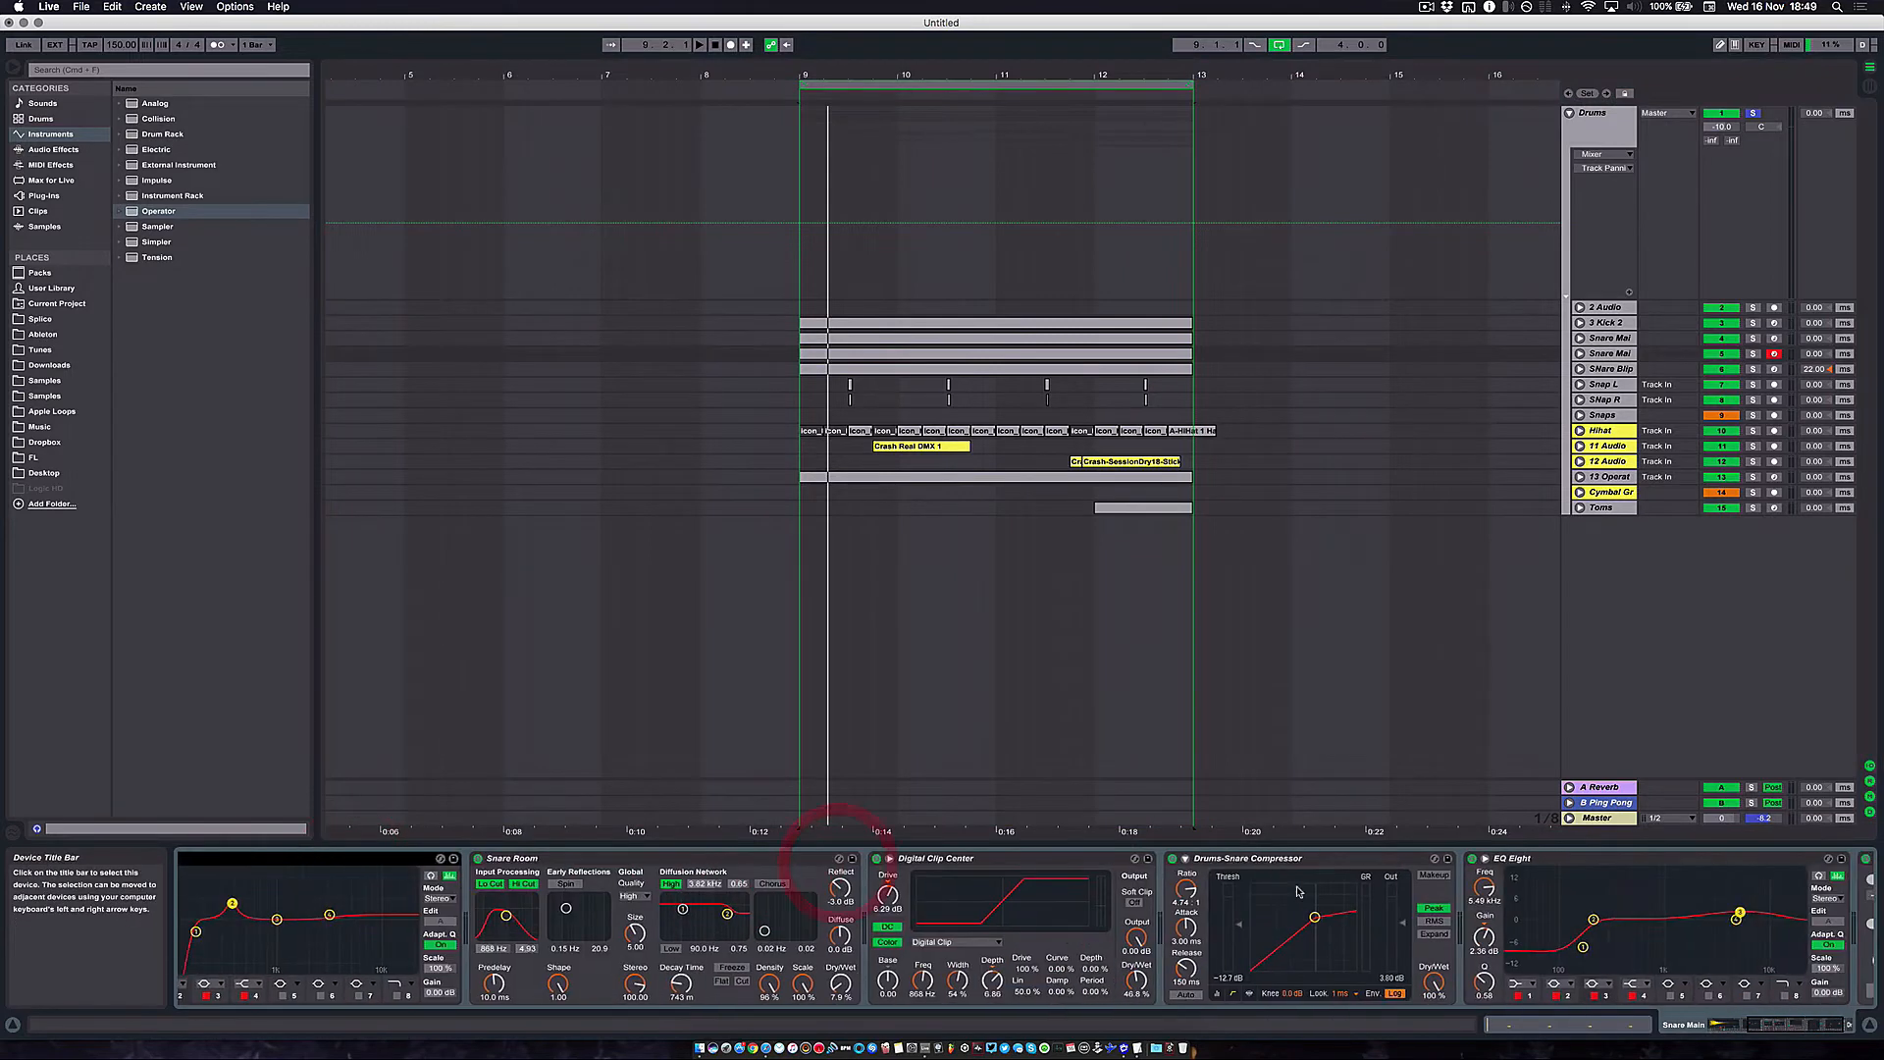
pyautogui.keyDown('shift'); pyautogui.click(1575, 859); pyautogui.keyUp('shift')
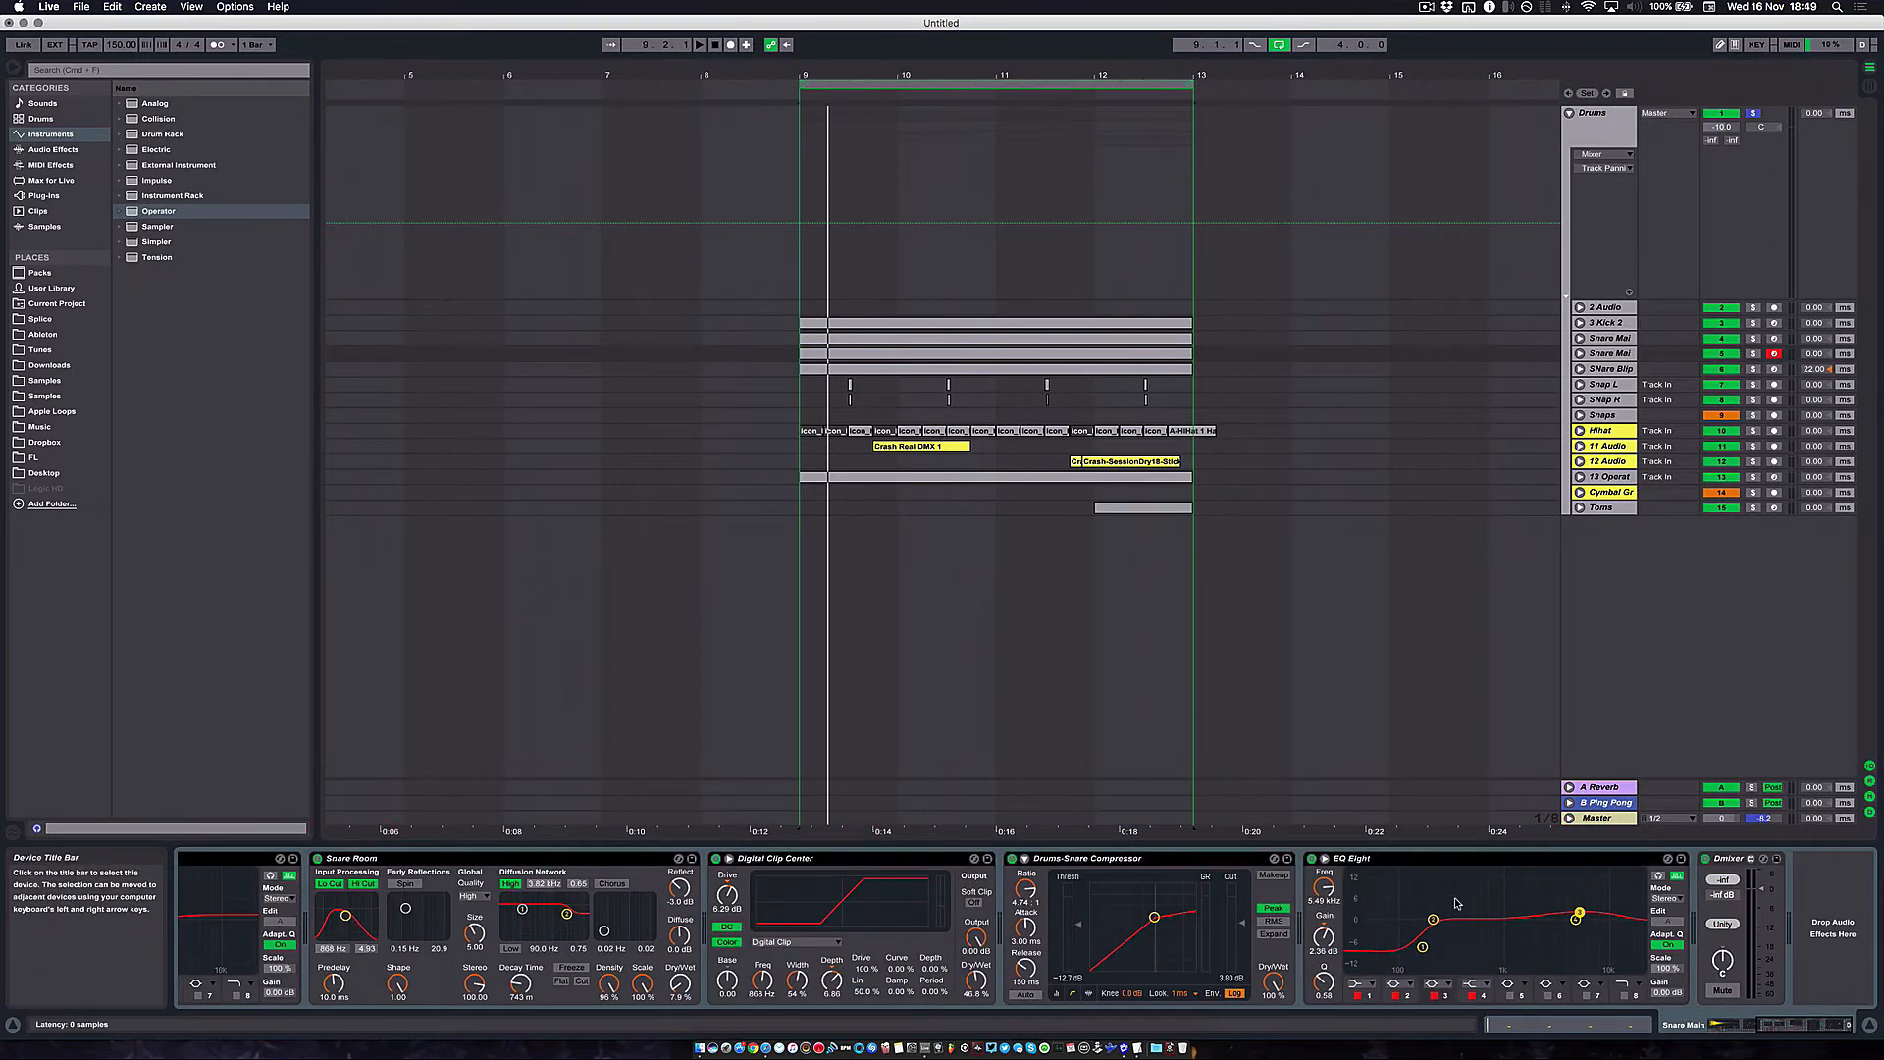
pyautogui.press('Delete')
pyautogui.hscroll(-5, 379, 919)
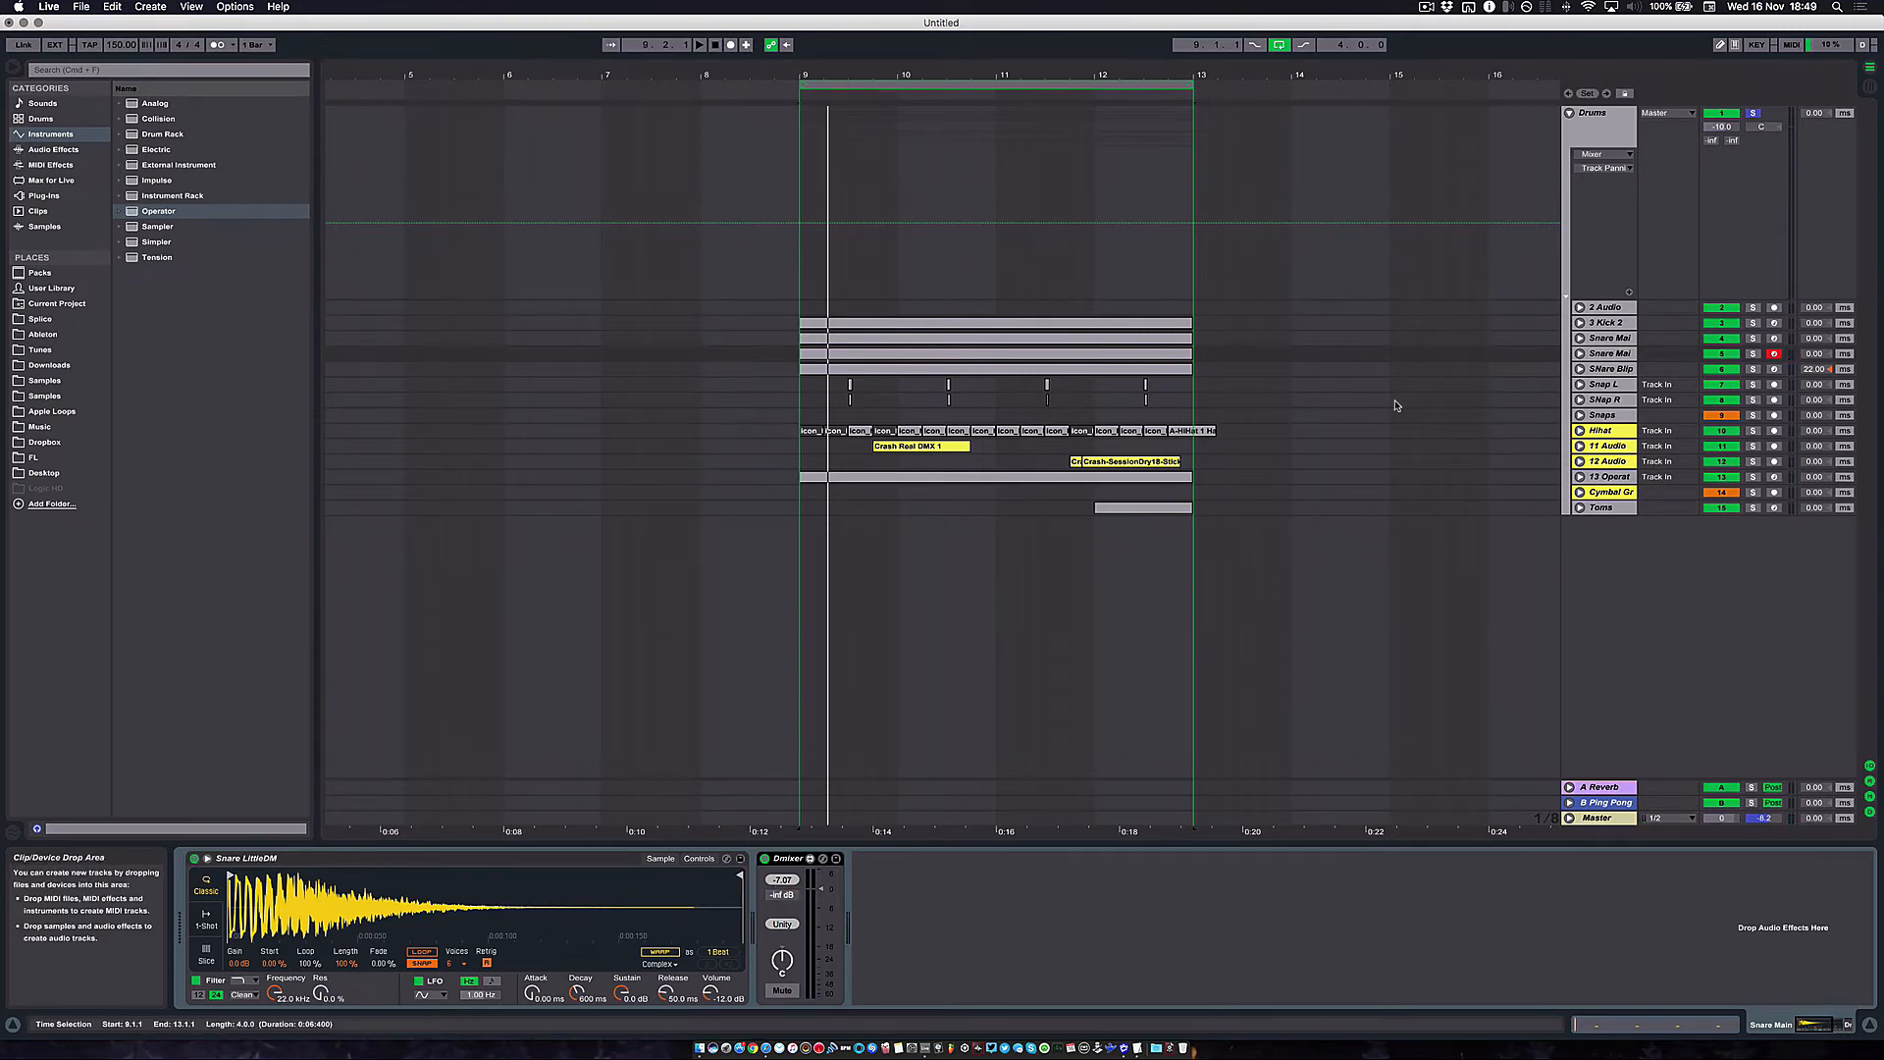
# Unfold the duplicated snare track and delete its MIDI clip
pyautogui.click(1579, 353)
pyautogui.click(900, 355)
pyautogui.press('Delete')
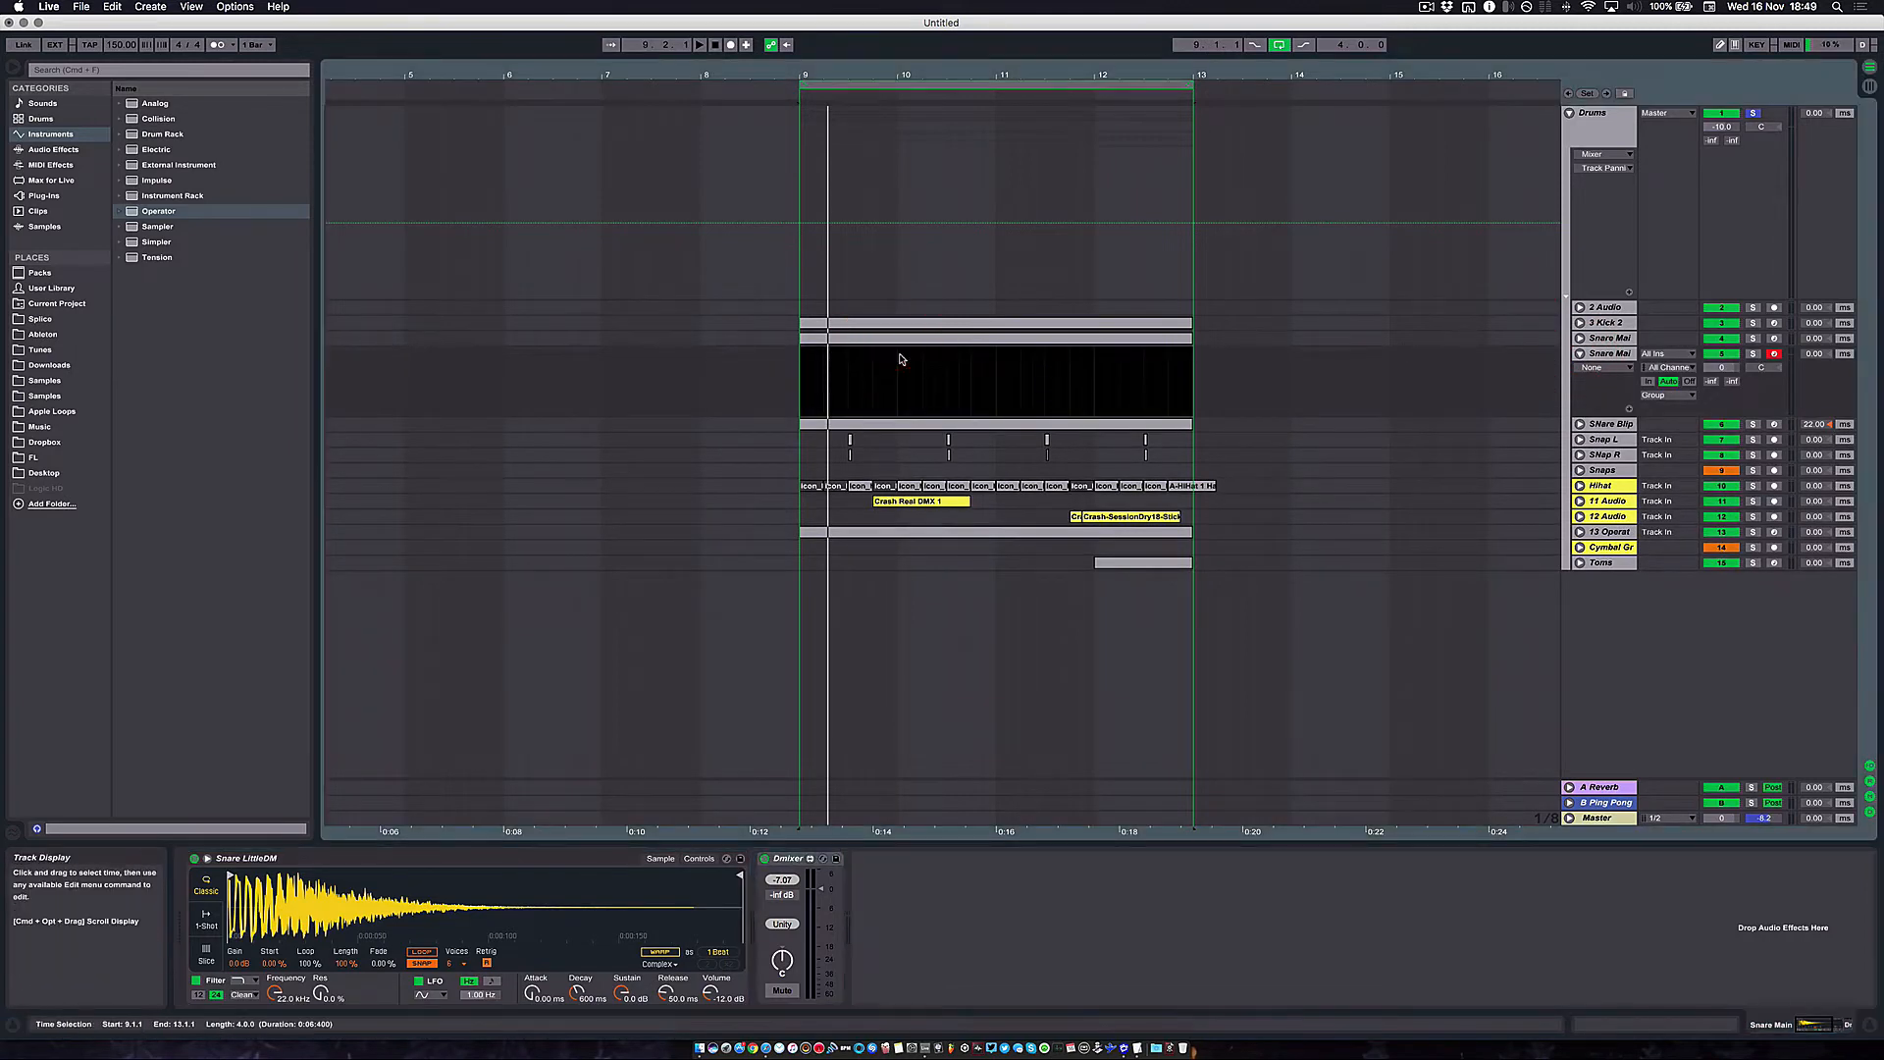
# Set the loop from 10.3.1 to 11.1.1, create an empty MIDI clip there on the duplicated snare track and open it
pyautogui.click(948, 83)
pyautogui.click(997, 84)
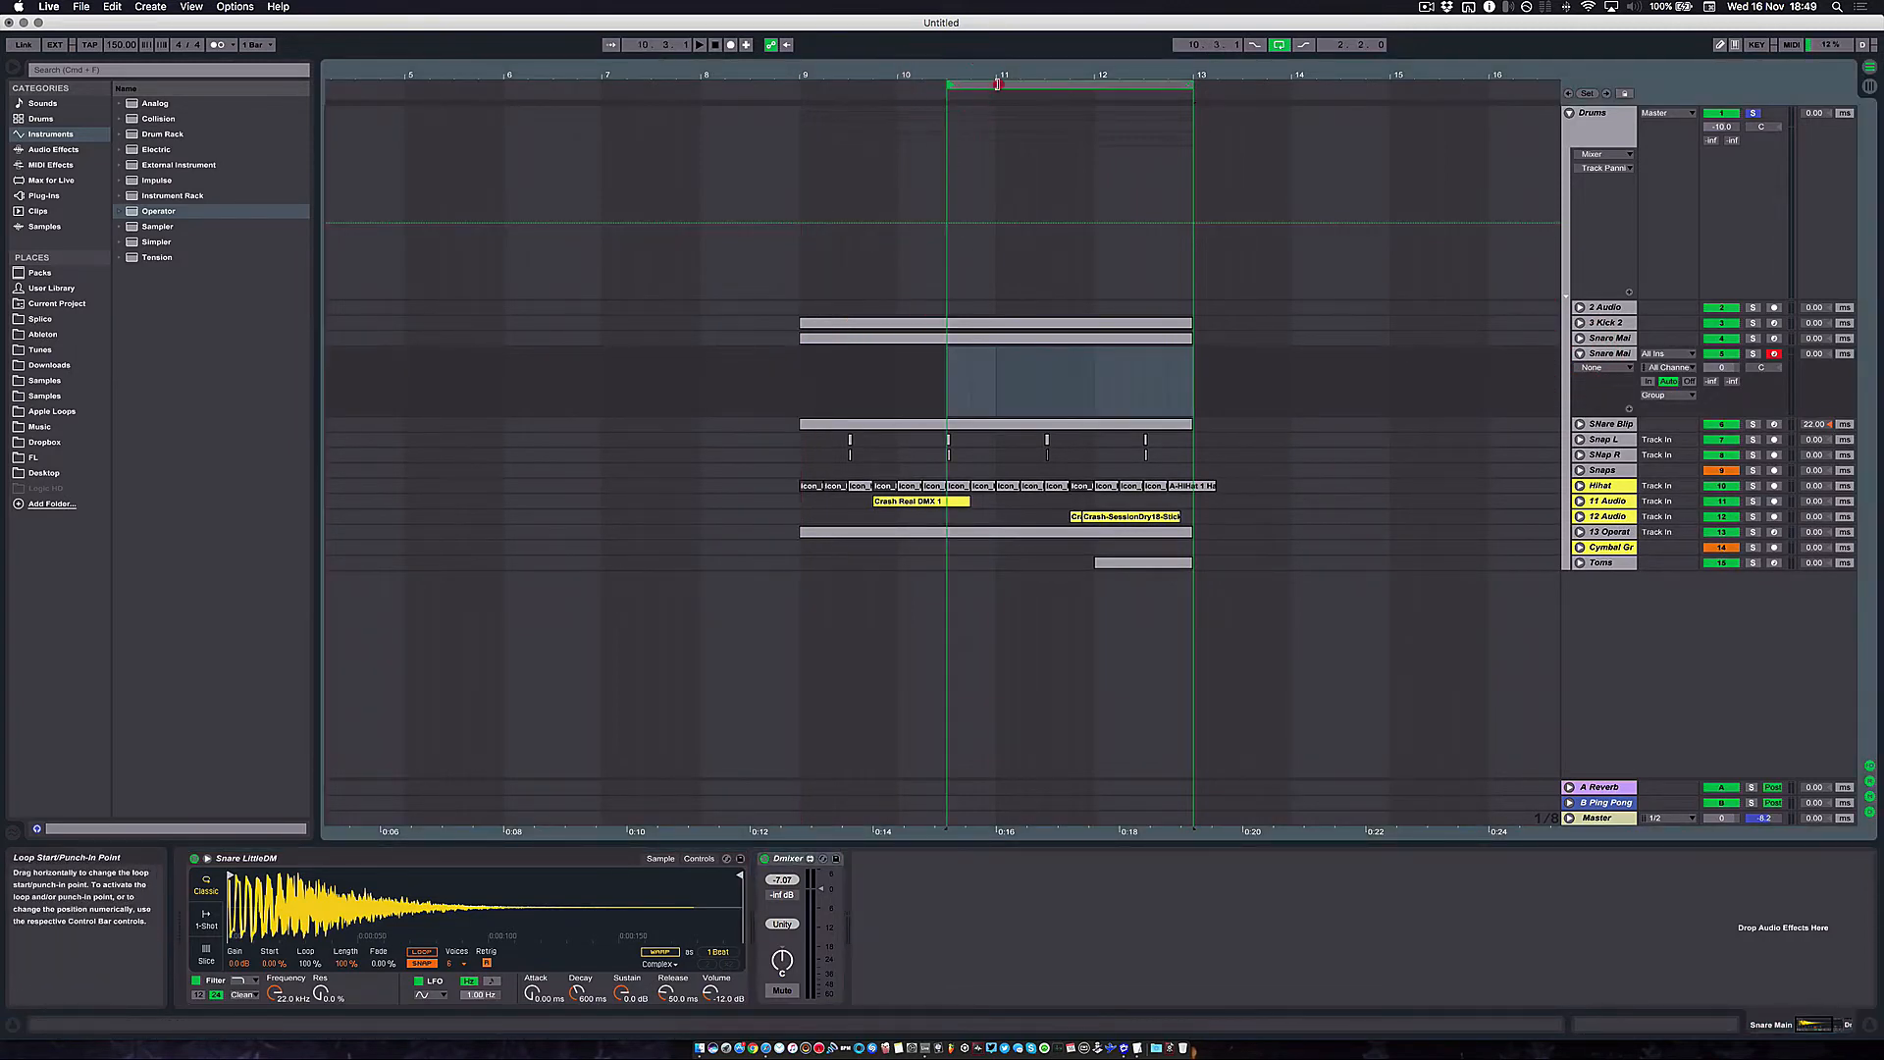
pyautogui.moveTo(940, 381); pyautogui.dragTo(997, 378)
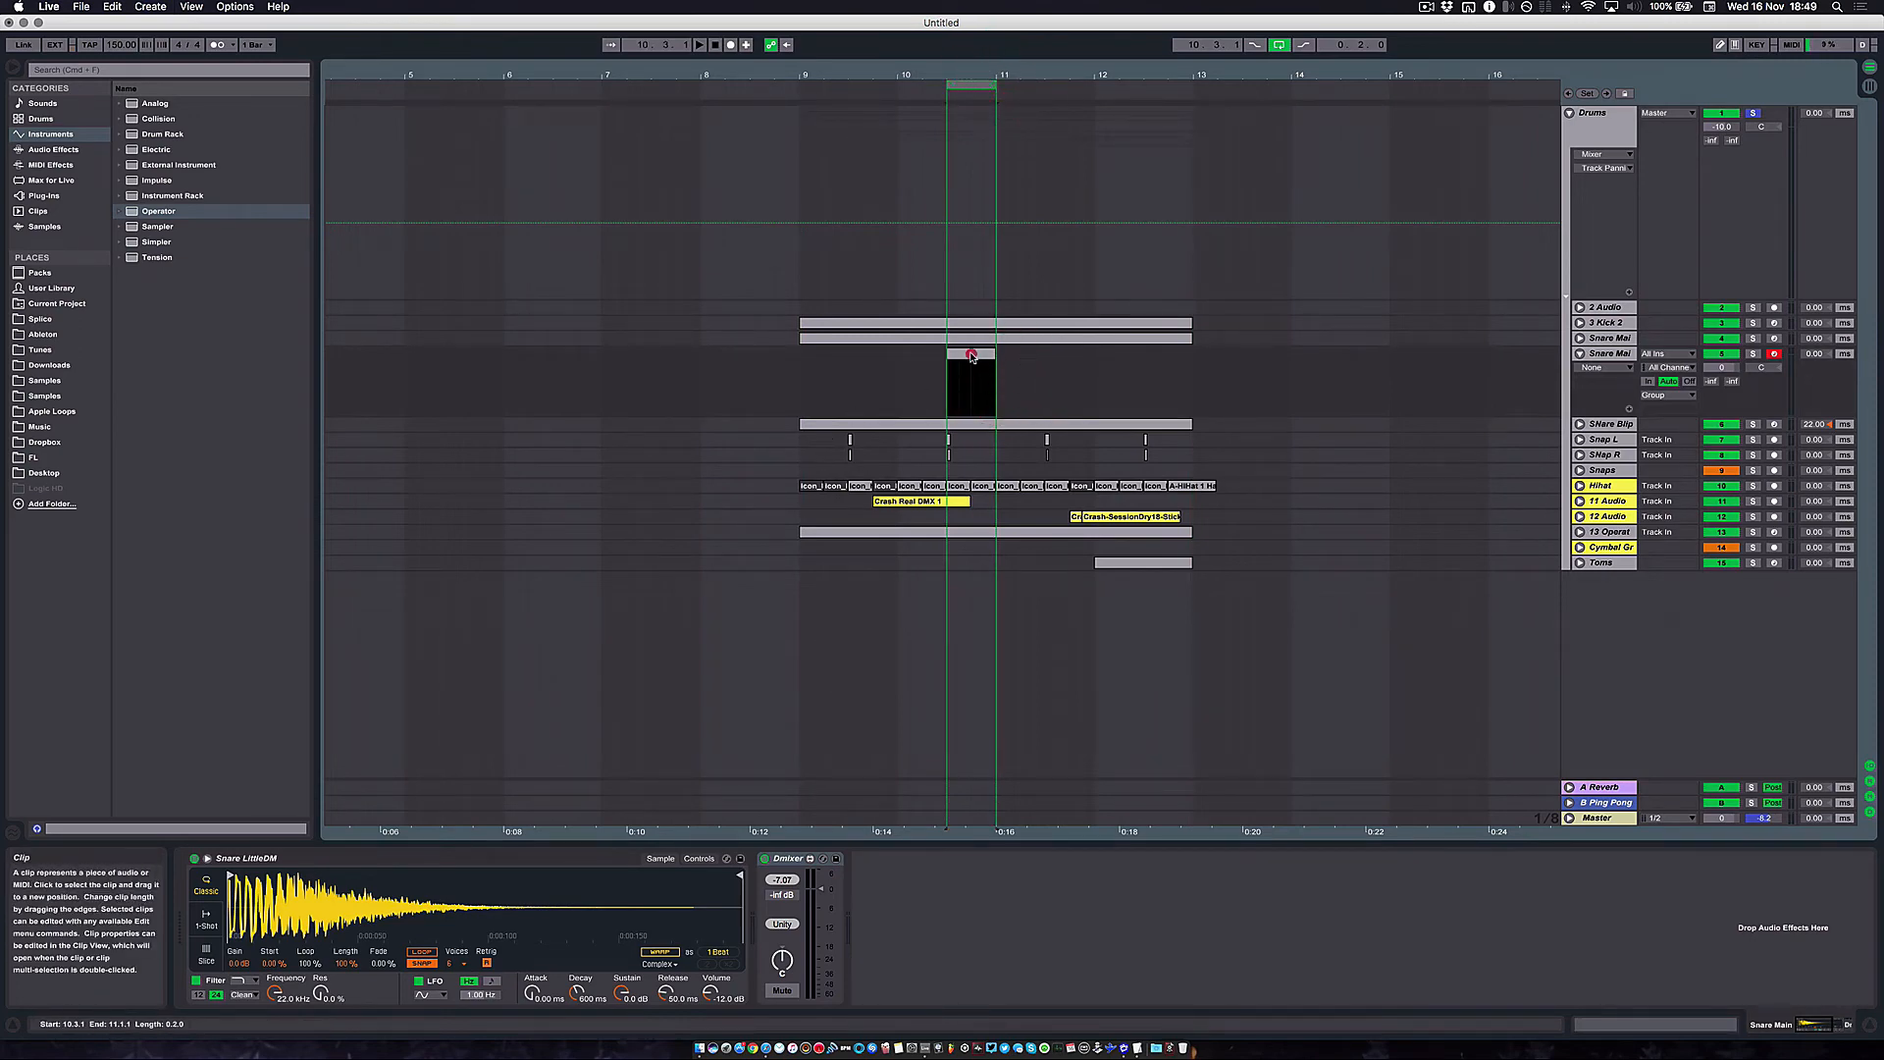
pyautogui.doubleClick(970, 354)
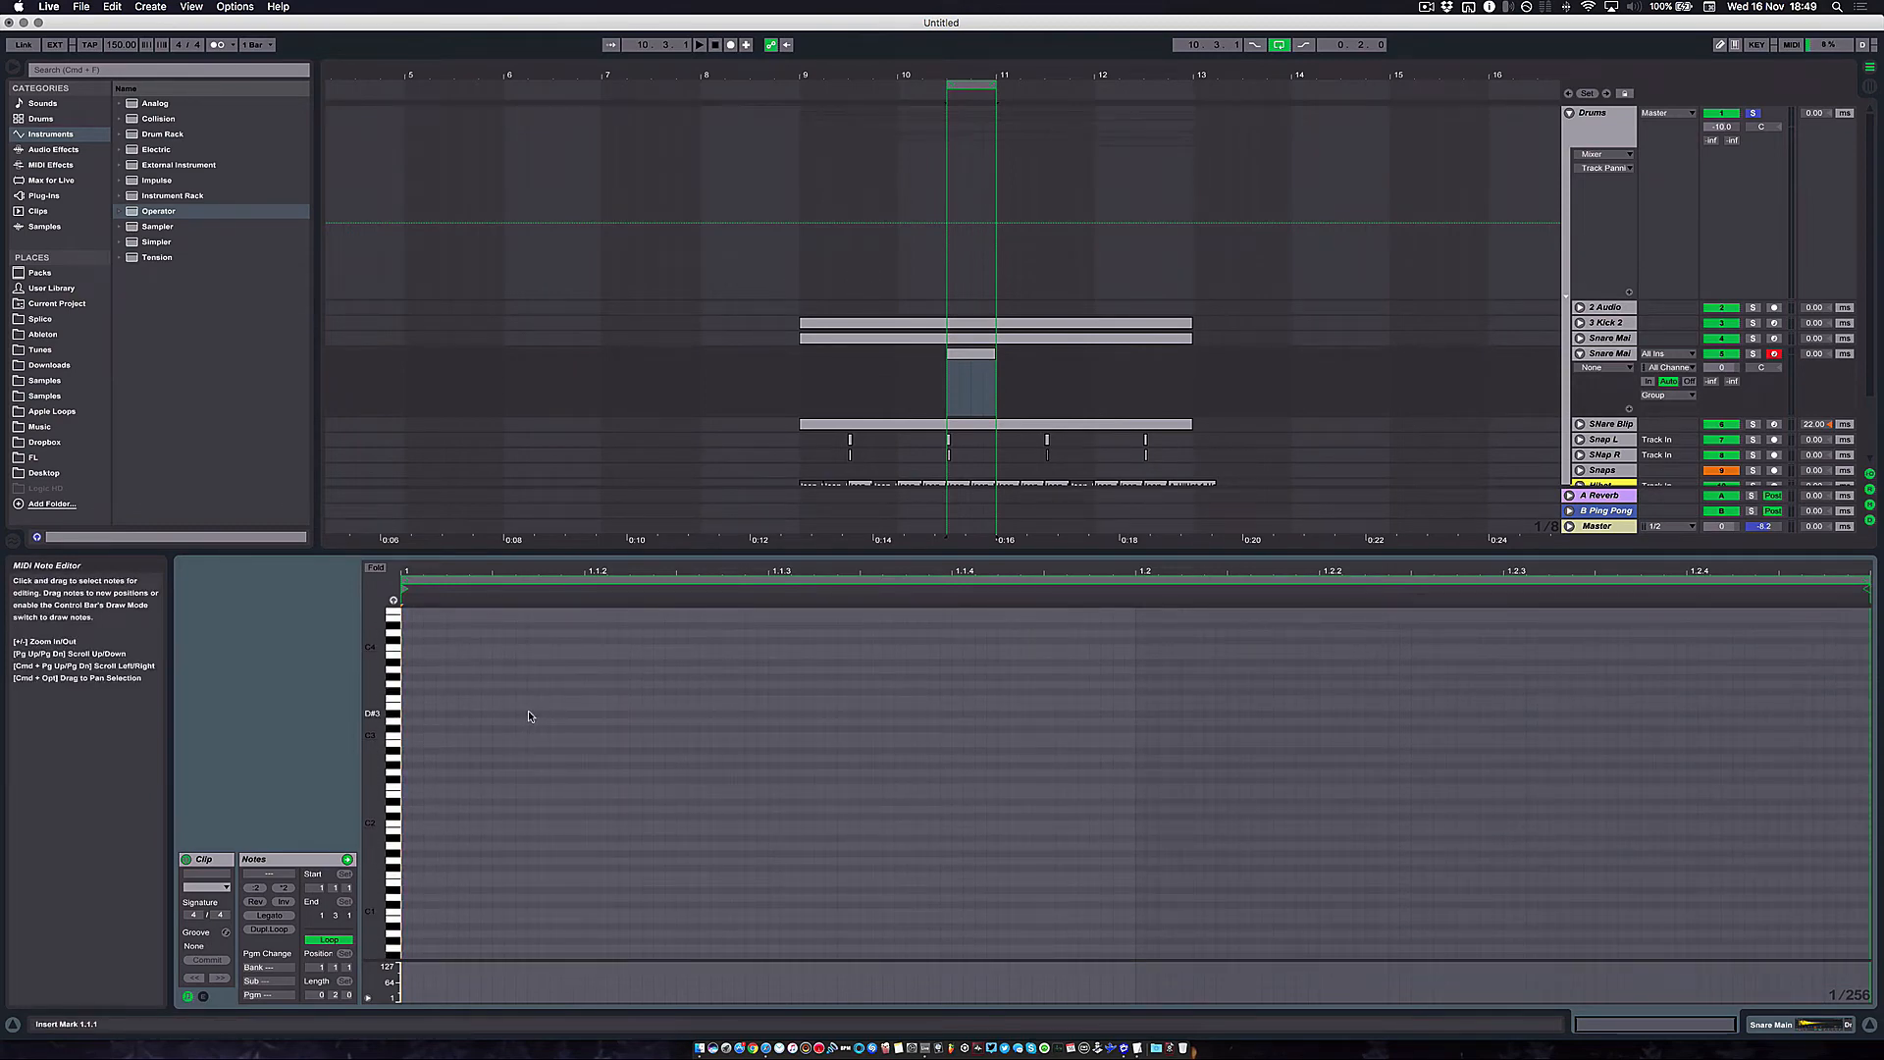
# Play the half-bar loop and extend the loop start back to bar 10
pyautogui.press('space')
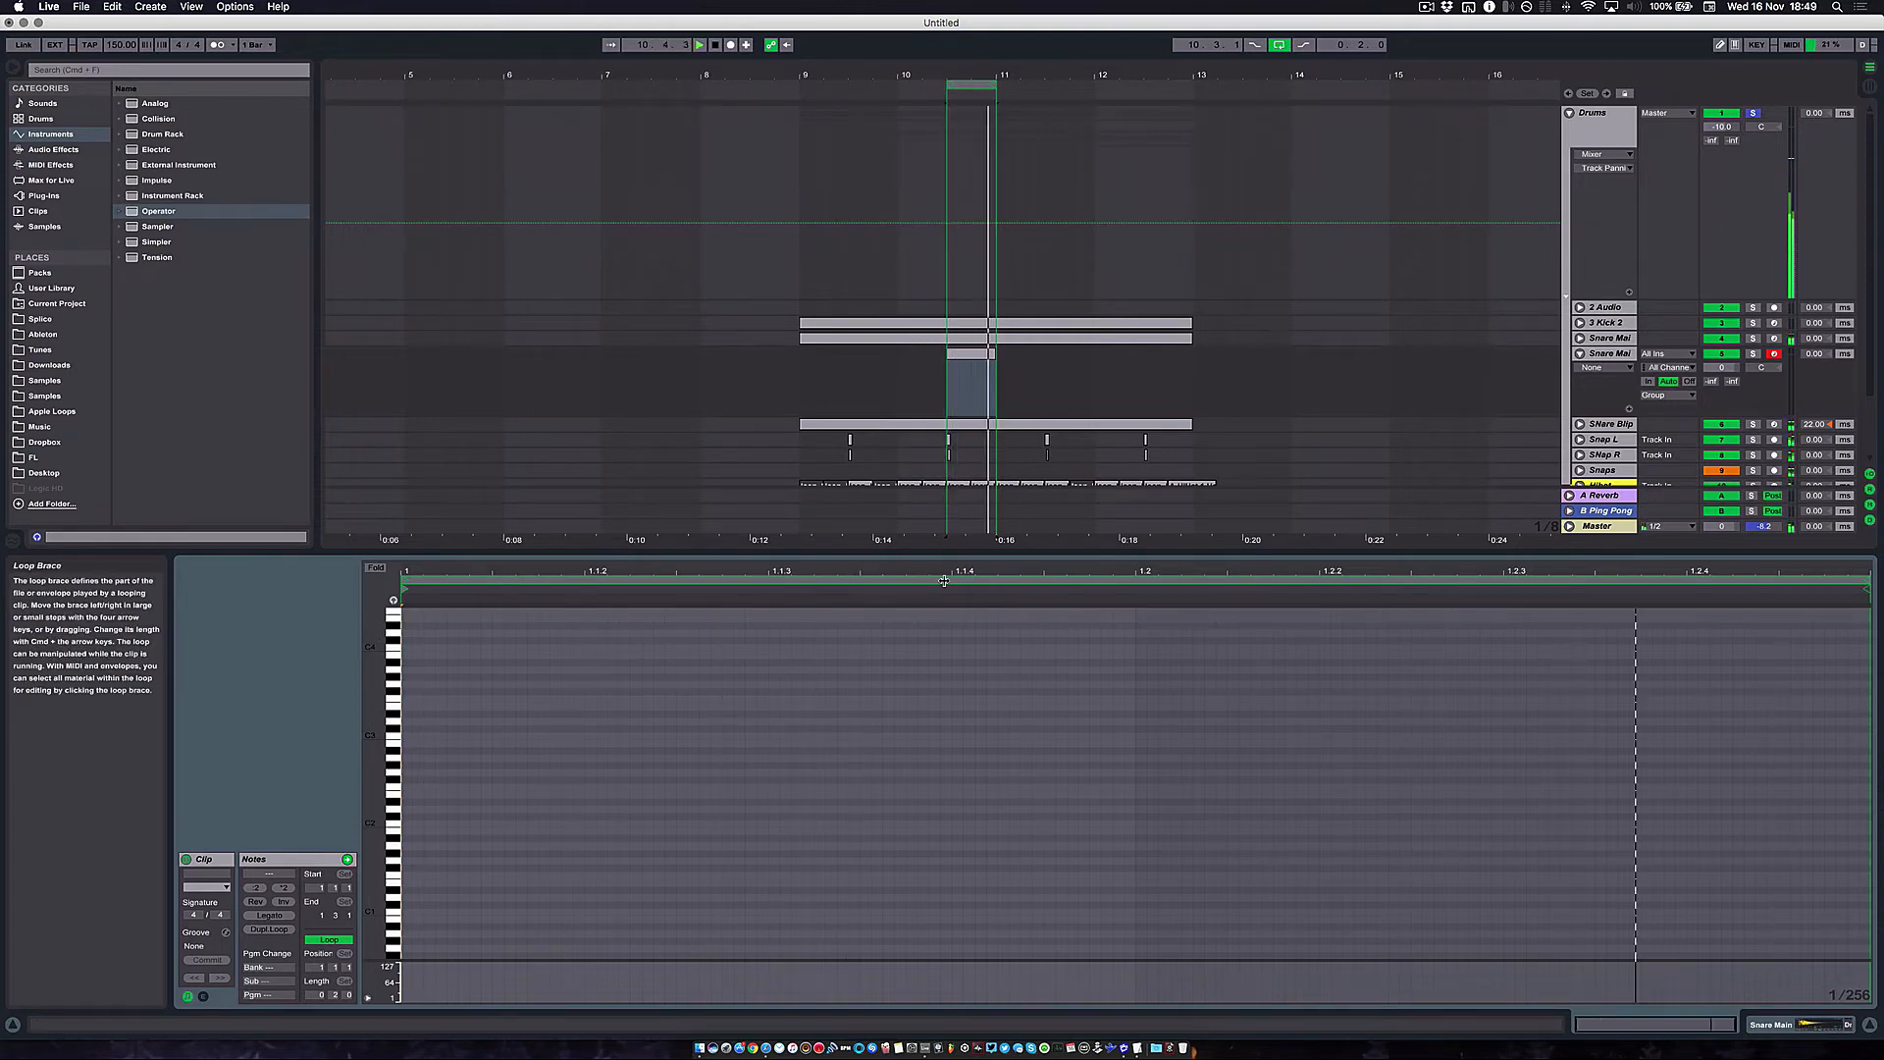
pyautogui.press('space')
pyautogui.click(902, 87)
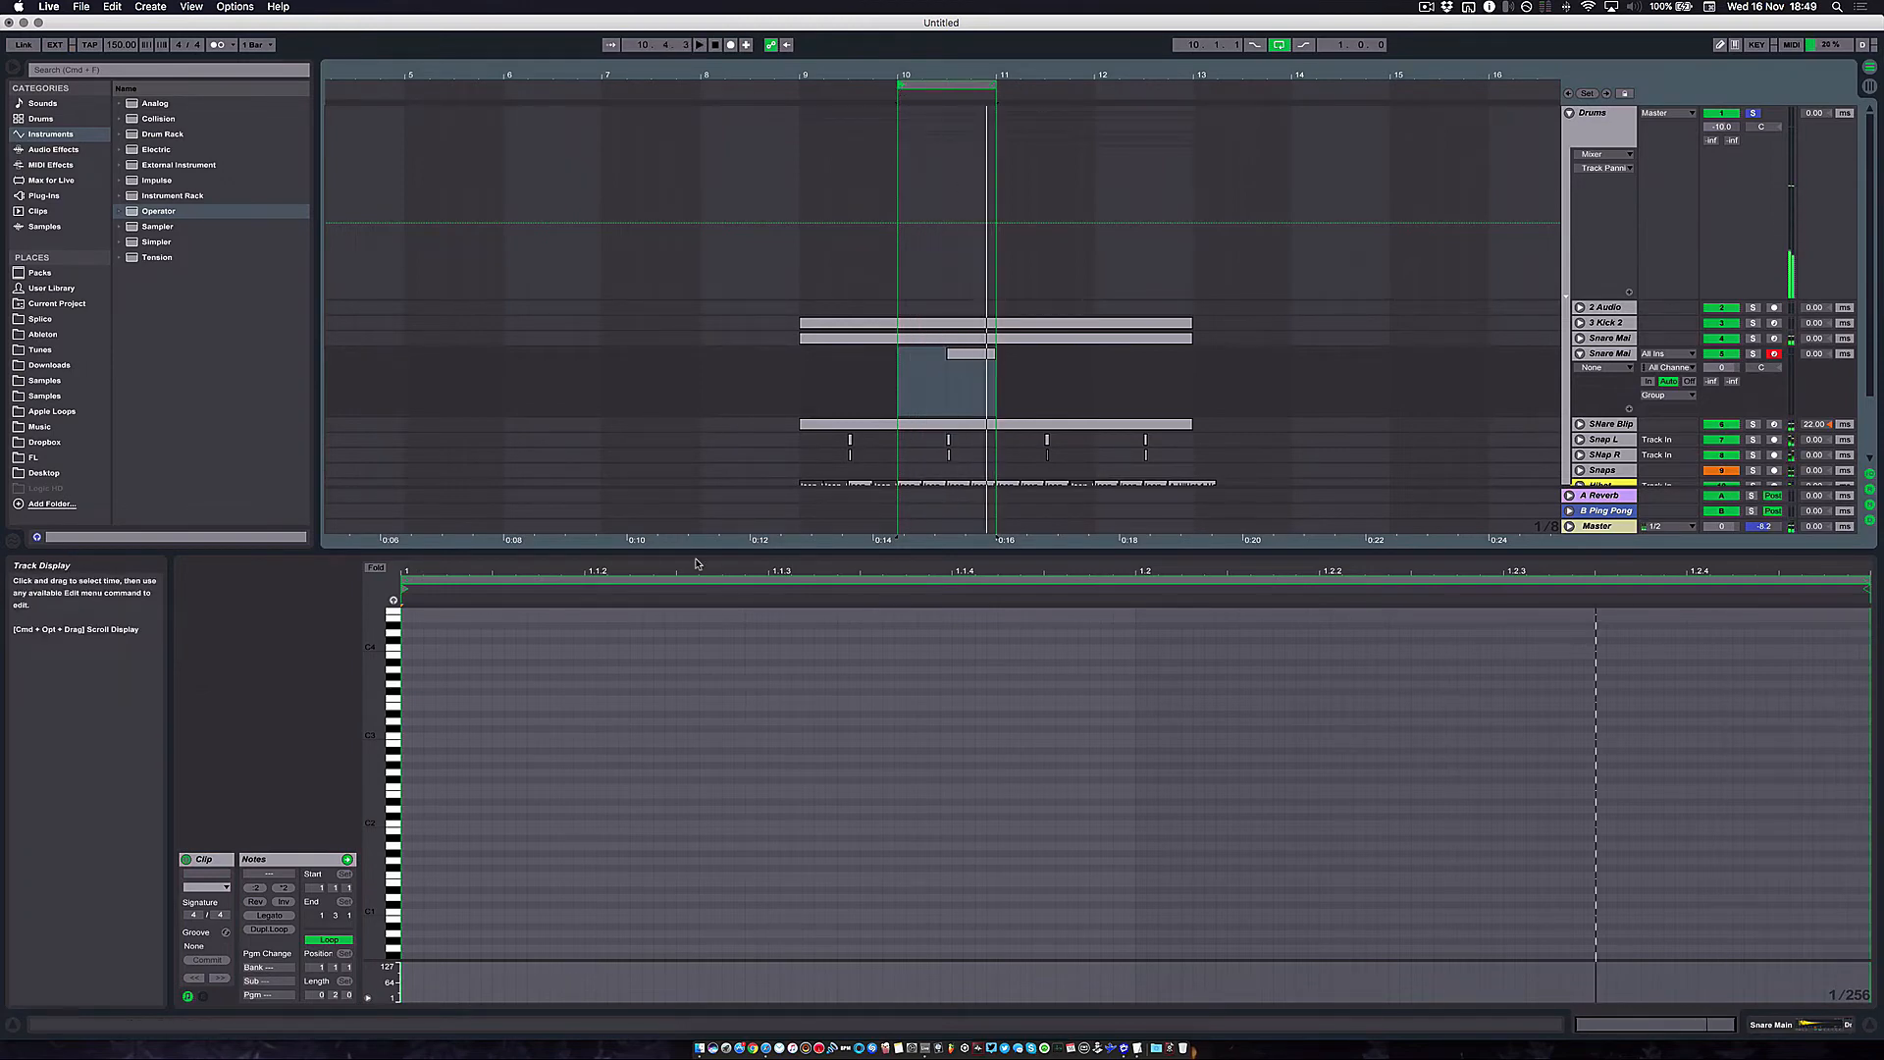
# Create a short E4 note at 1.1.2 and copy it into a run of eight closely spaced notes
pyautogui.click(626, 650)
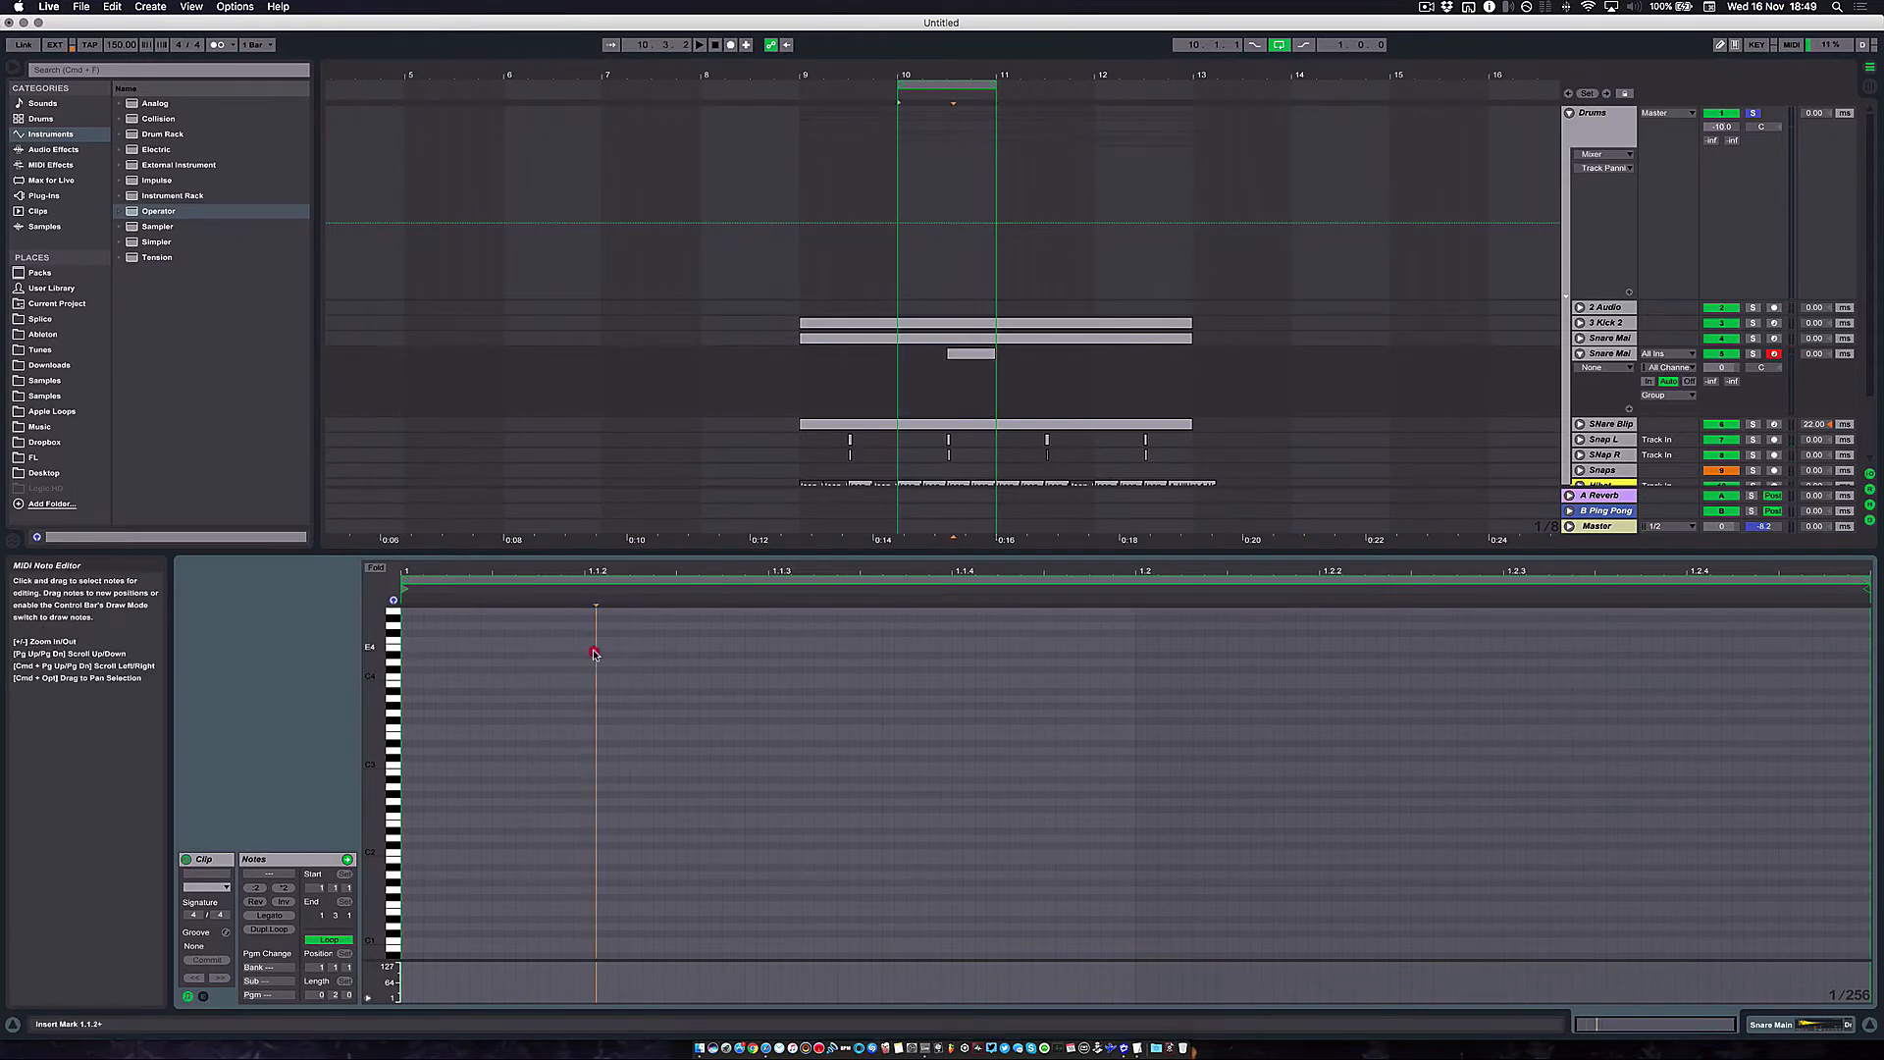
pyautogui.doubleClick(594, 652)
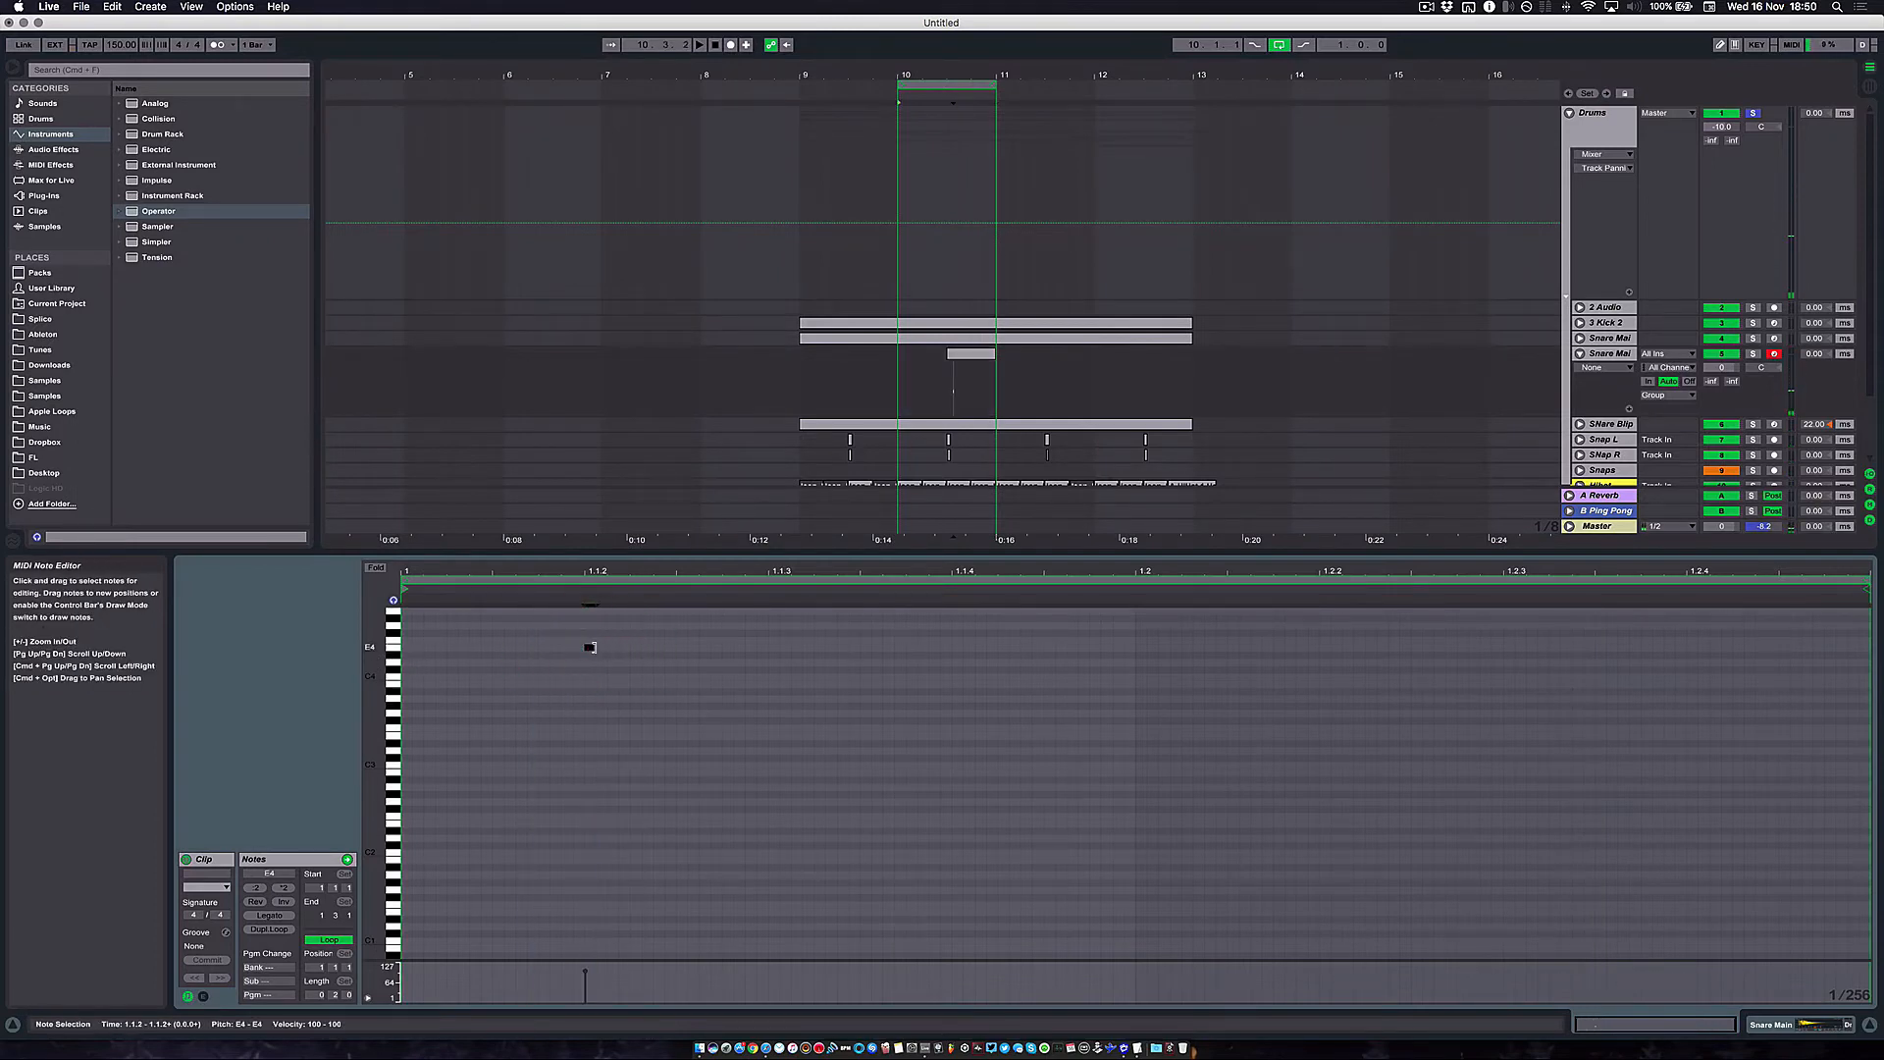
pyautogui.moveTo(627, 650); pyautogui.dragTo(620, 649)
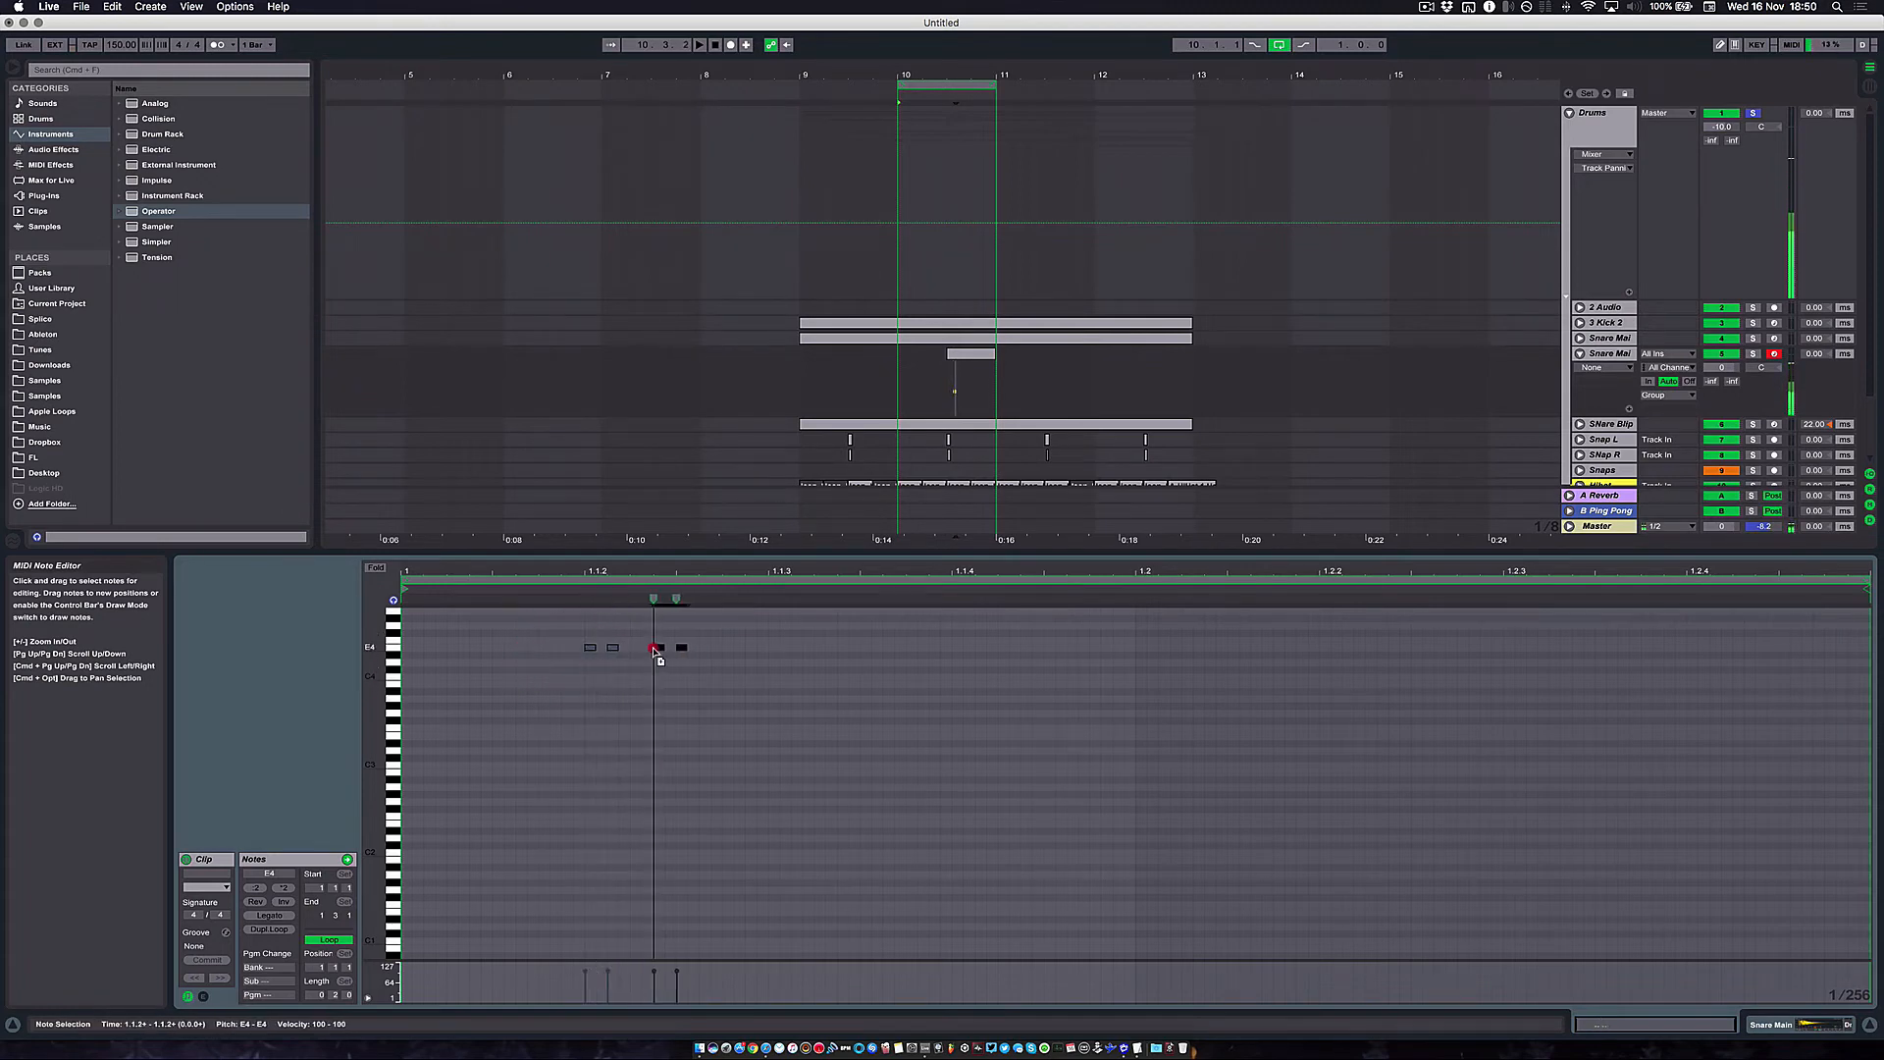
pyautogui.moveTo(692, 629)
pyautogui.mouseDown()
pyautogui.moveTo(525, 671)
pyautogui.moveTo(754, 651)
pyautogui.moveTo(682, 653)
pyautogui.mouseUp()
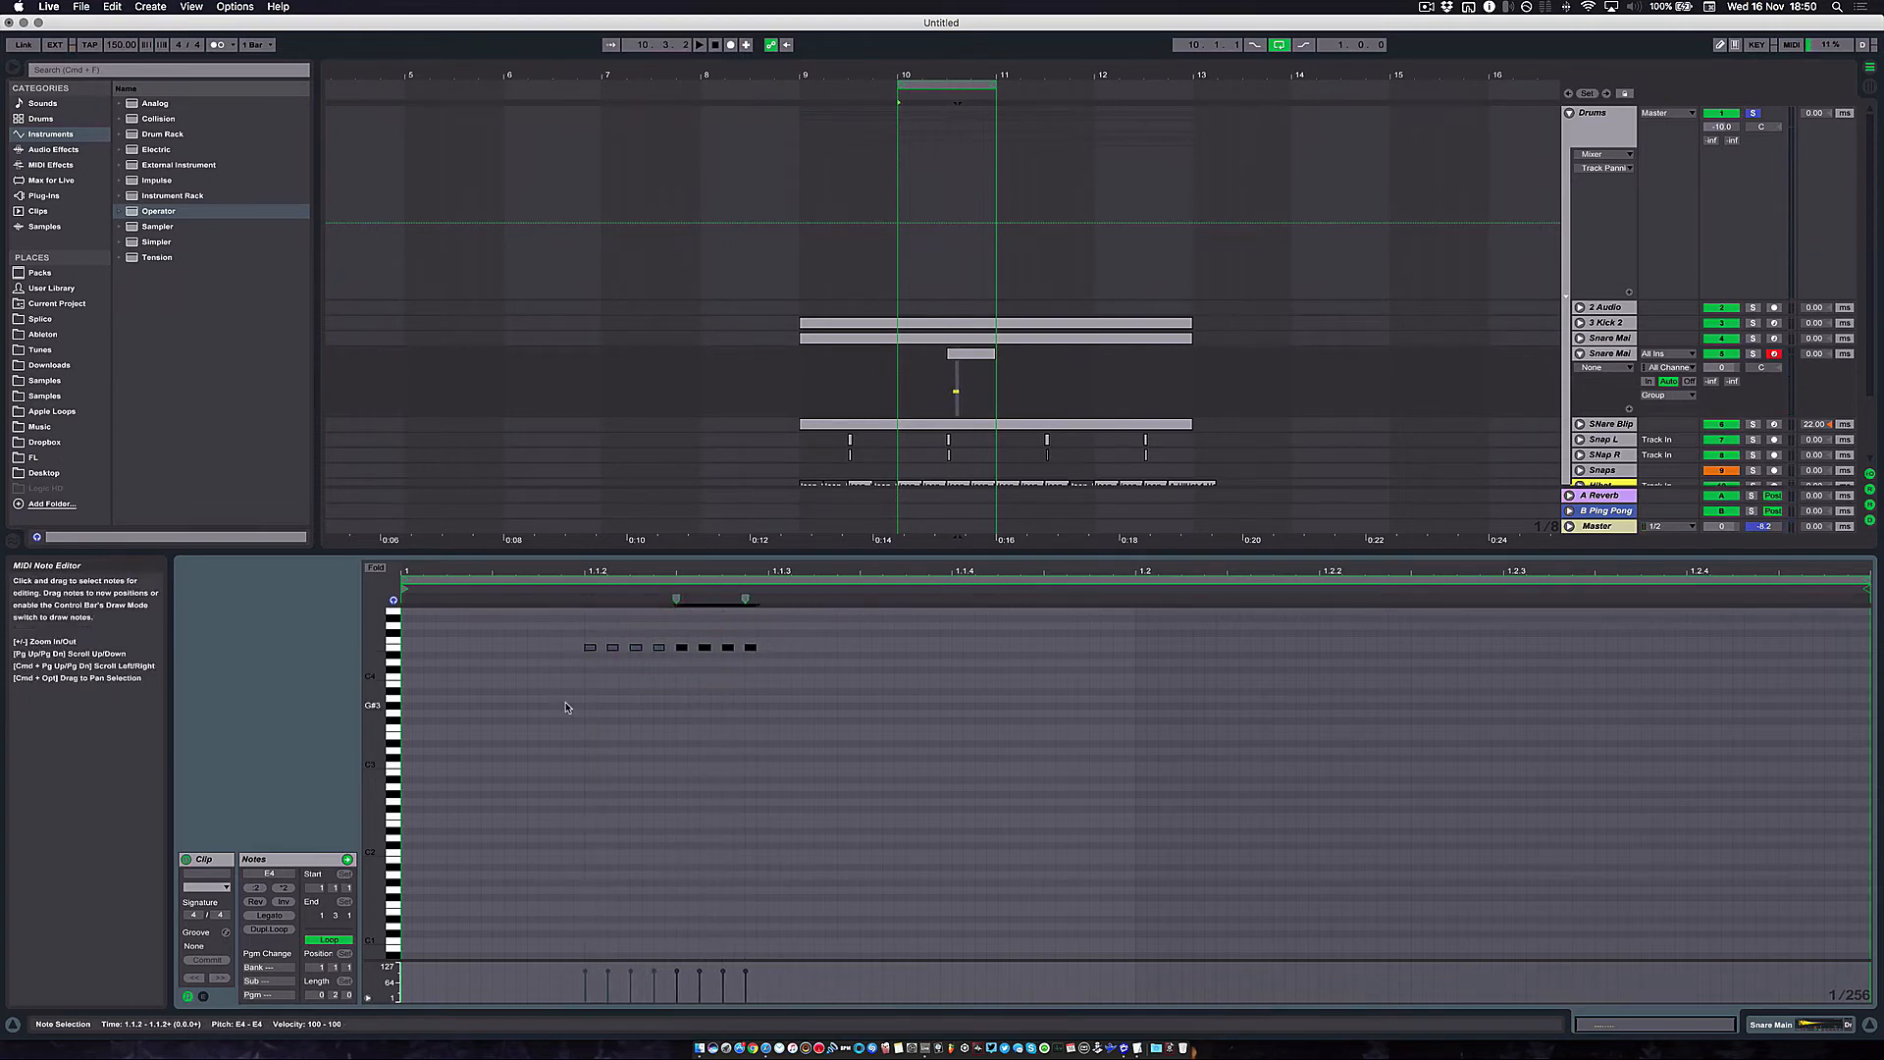
# Move the duplicated snare track's clip to start at bar 10 and extend it to bar 11 with clip looping off
pyautogui.scroll(5, 952, 392)
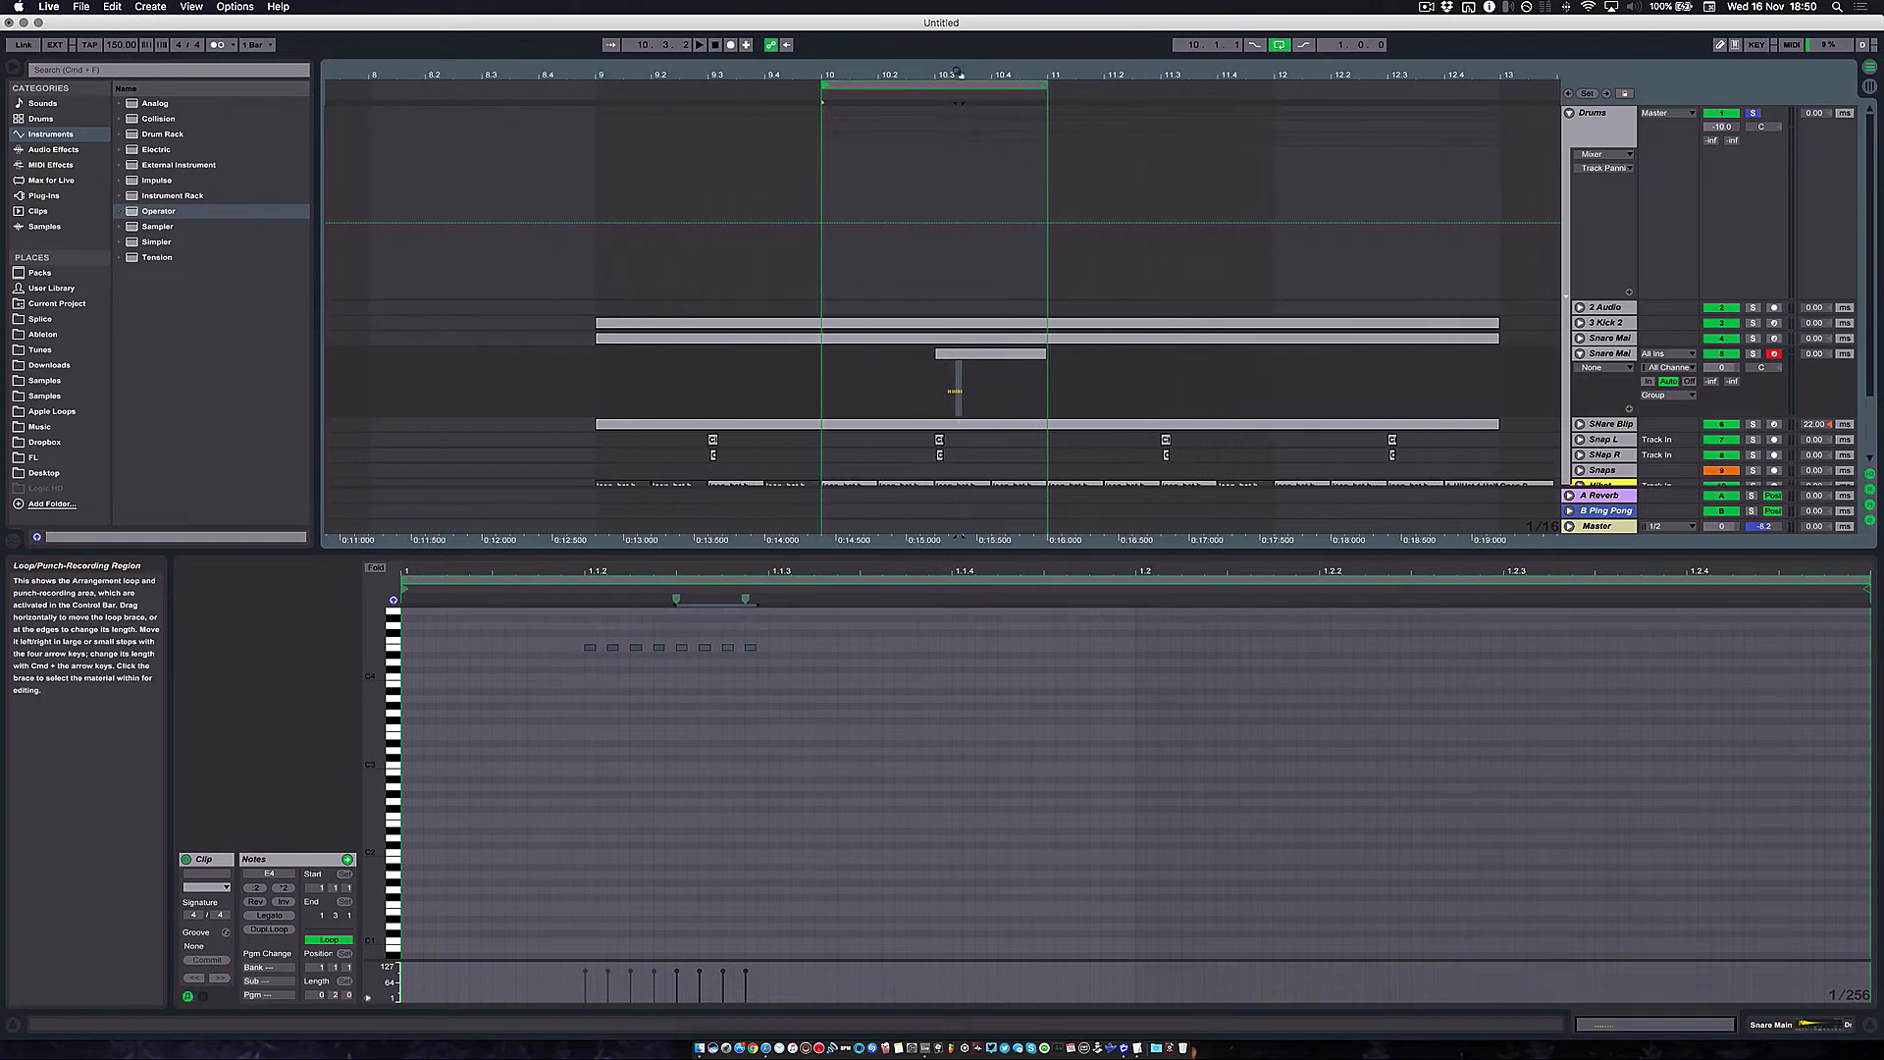
pyautogui.moveTo(950, 377); pyautogui.dragTo(839, 371)
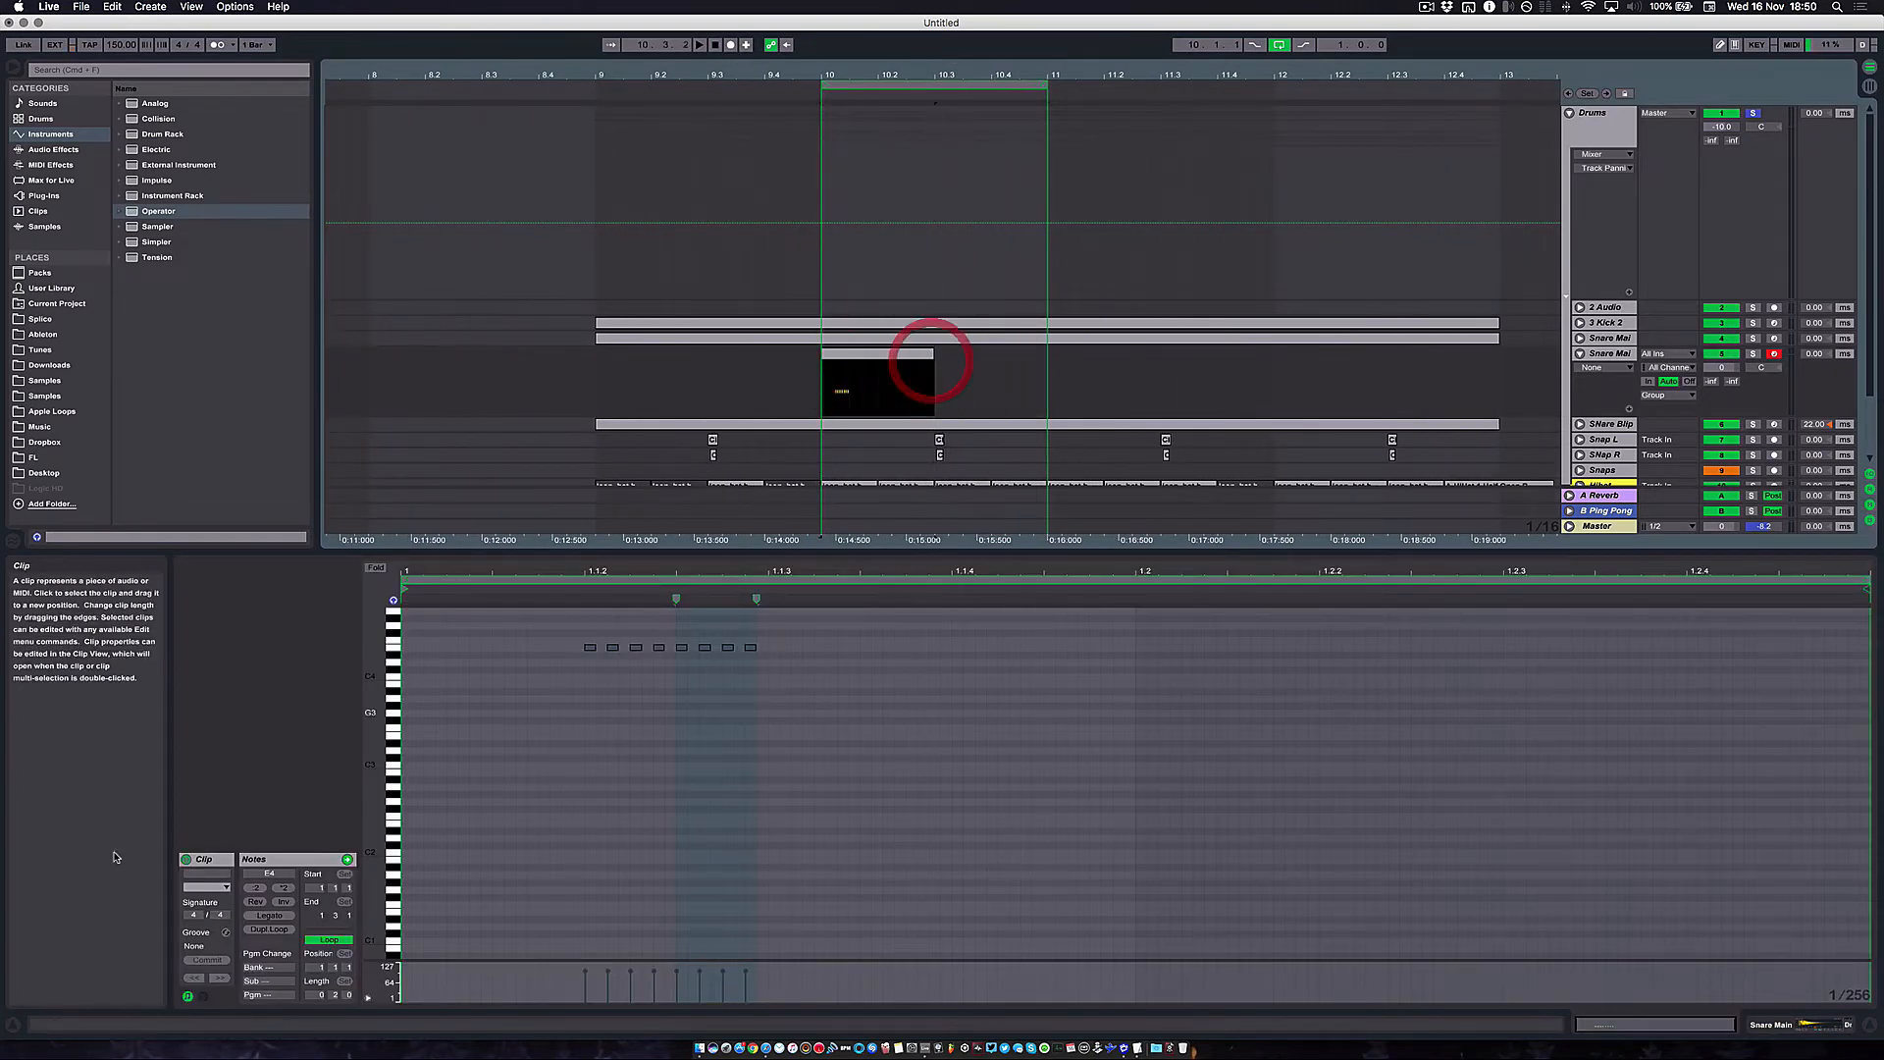
pyautogui.click(341, 938)
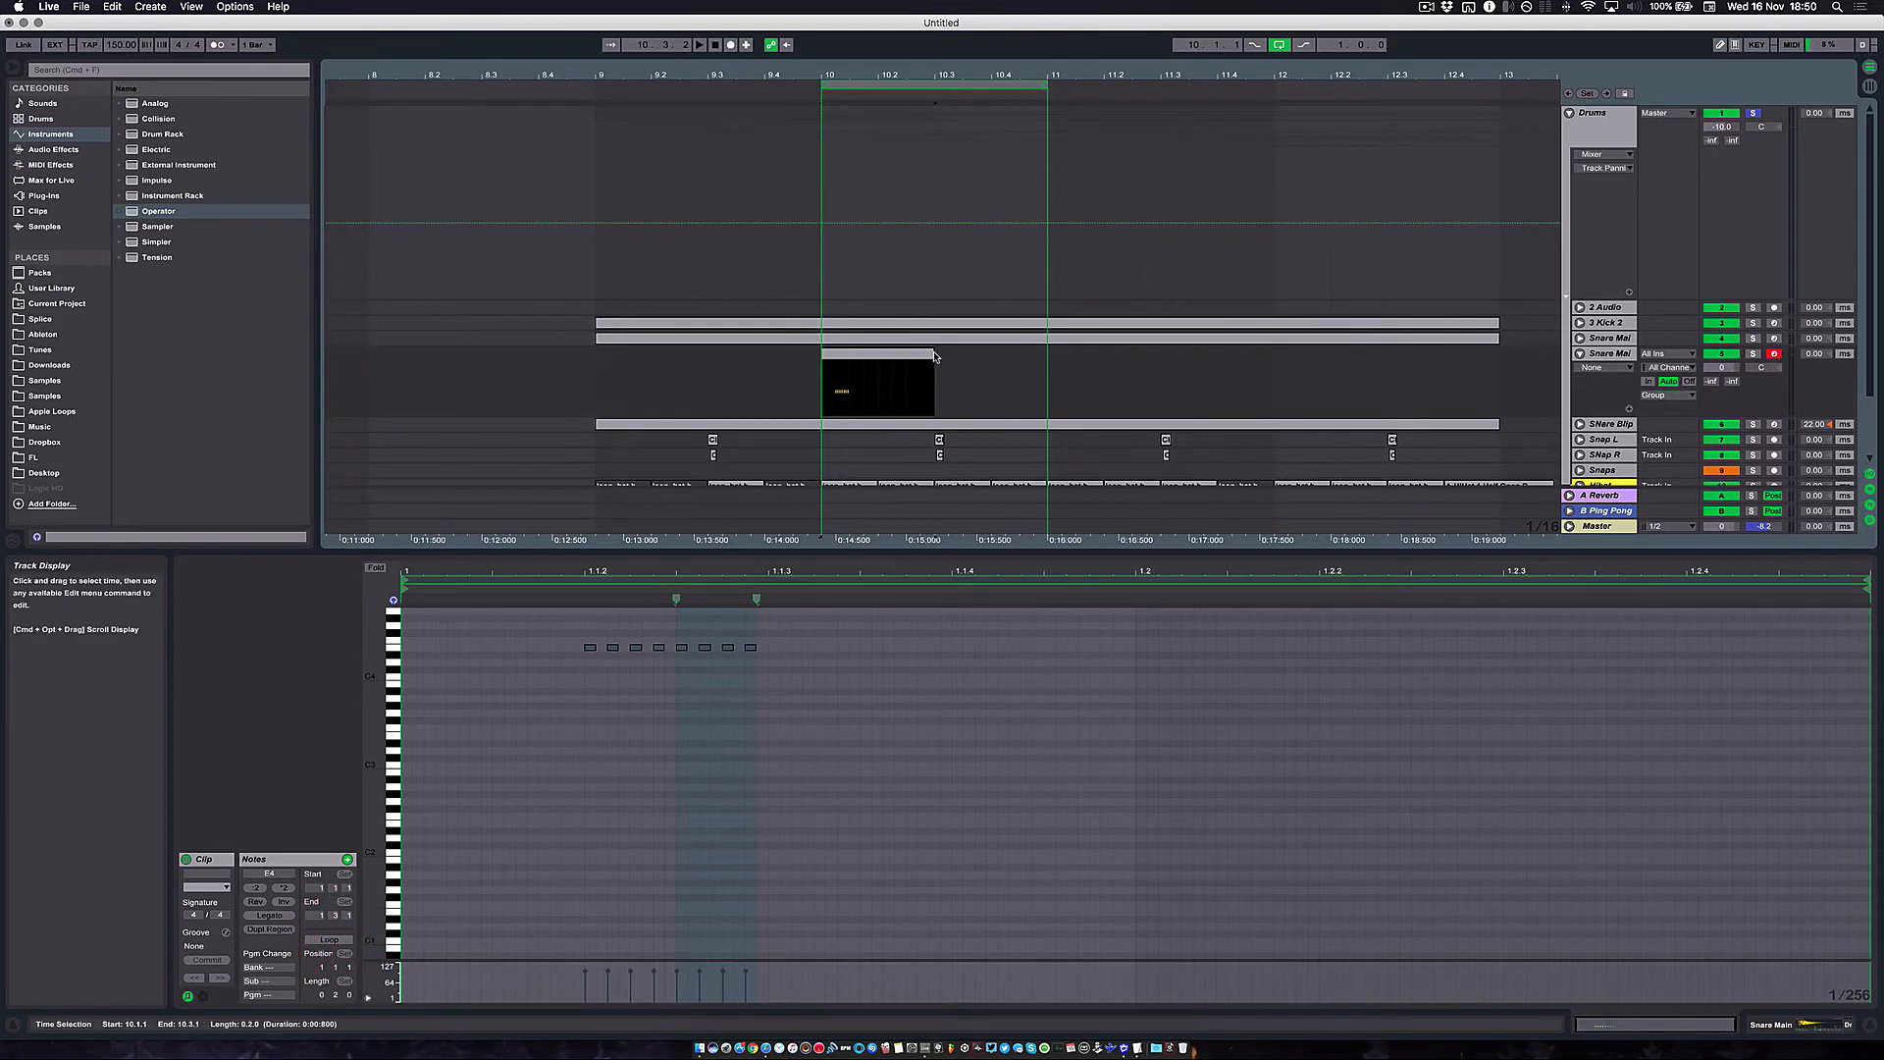
pyautogui.moveTo(935, 356); pyautogui.dragTo(1043, 353)
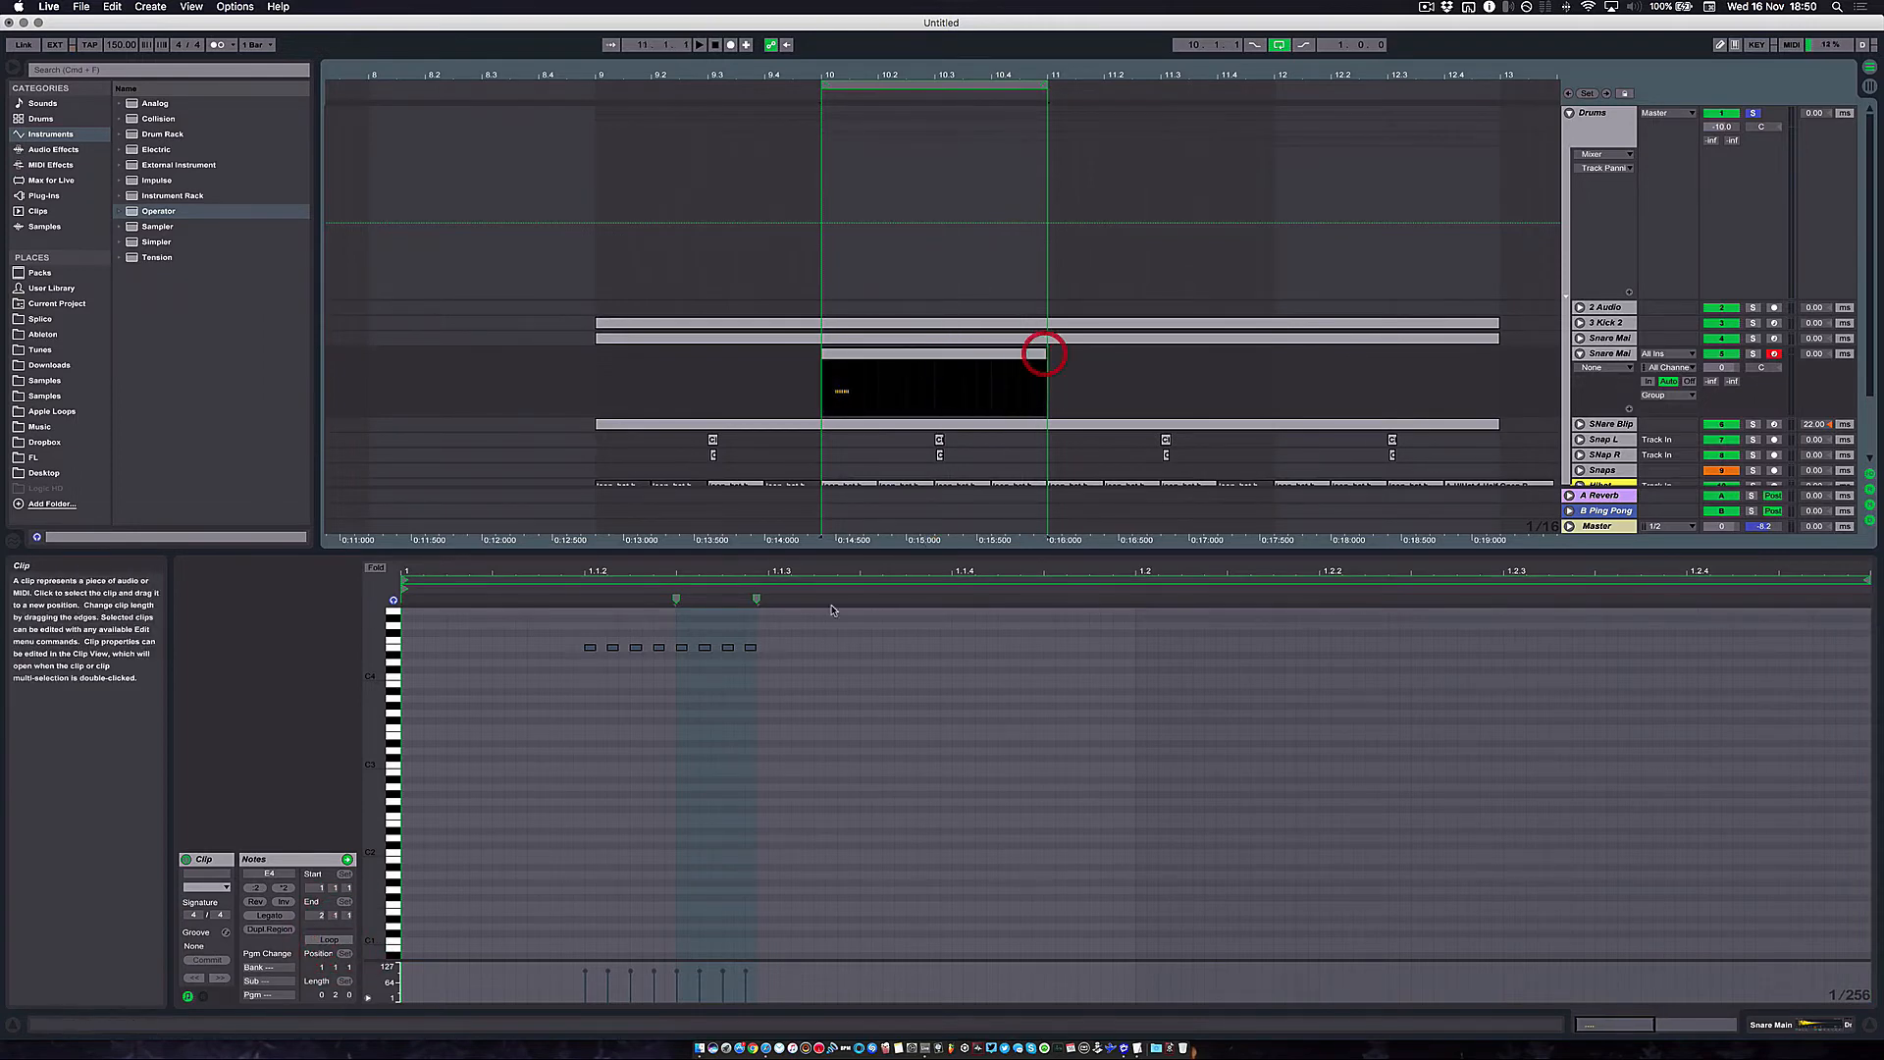
# Move the eight-note run to F4 at 1.2 and delete every second note
pyautogui.moveTo(816, 630); pyautogui.dragTo(465, 687)
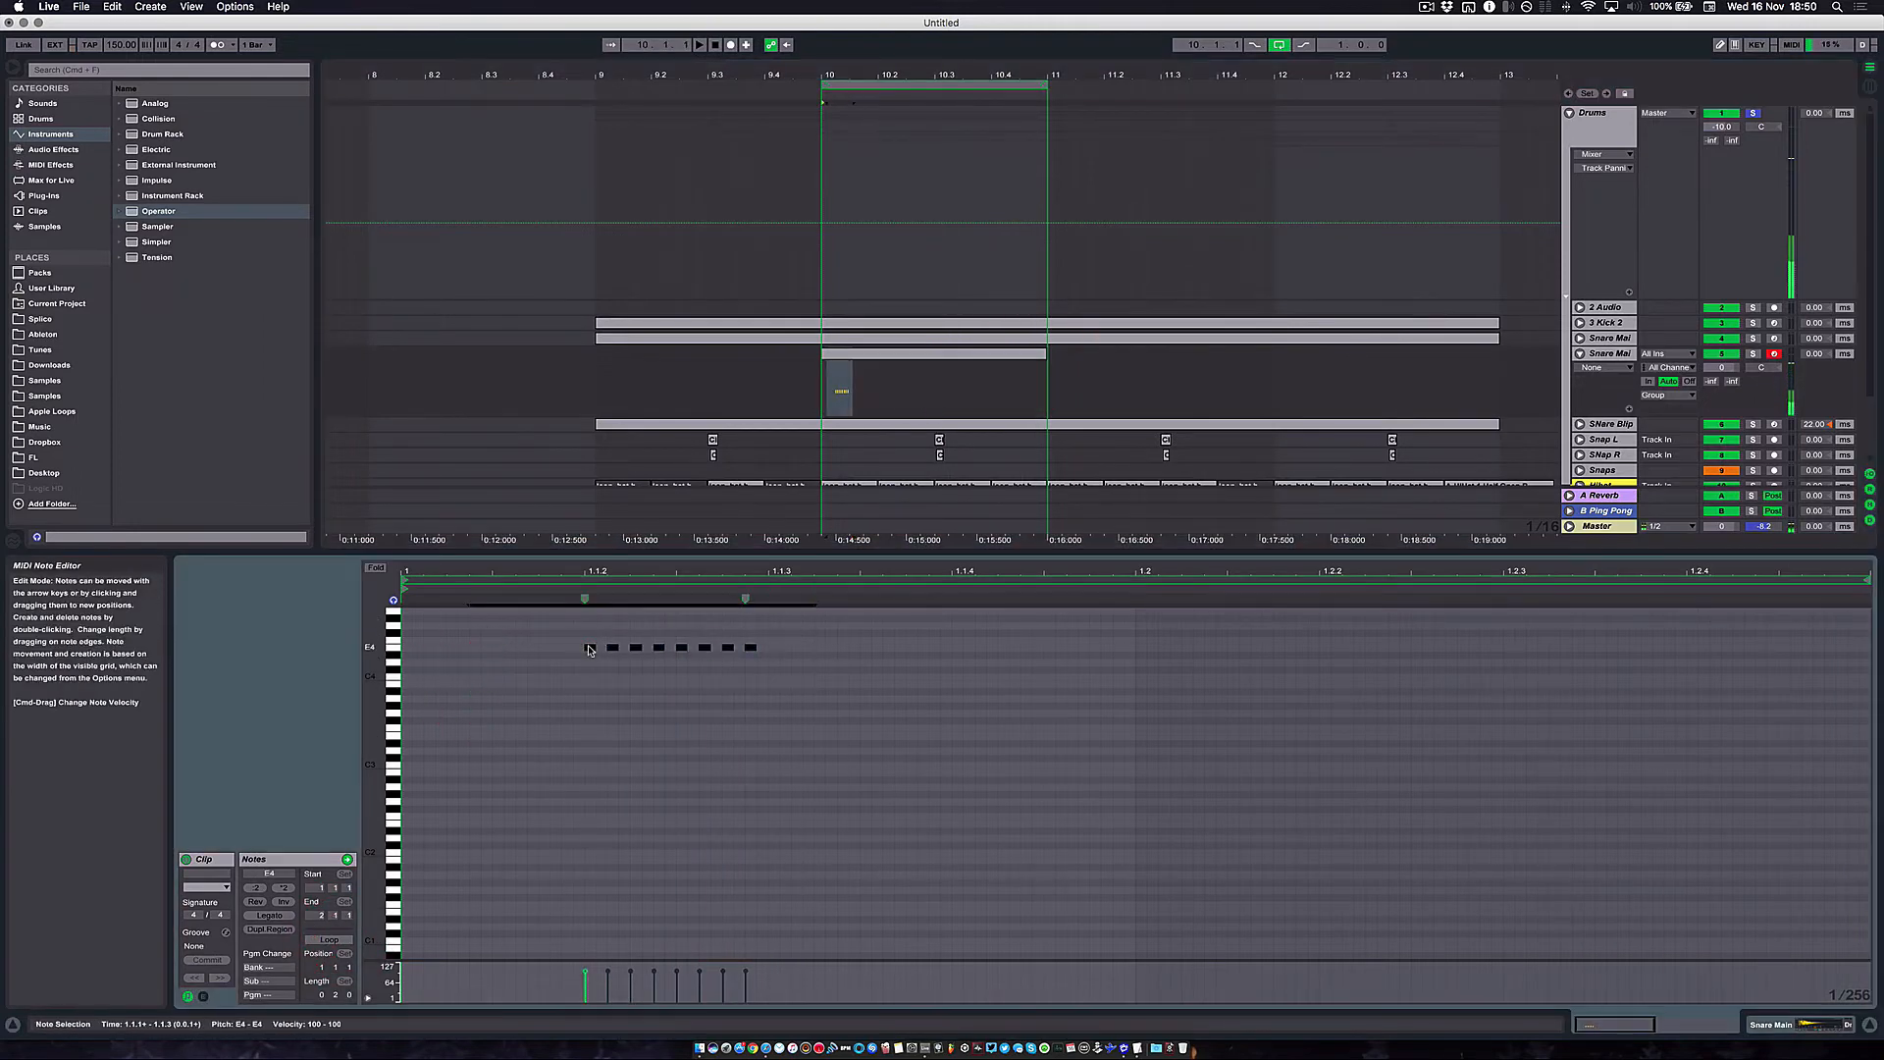
pyautogui.moveTo(588, 650); pyautogui.dragTo(1150, 645)
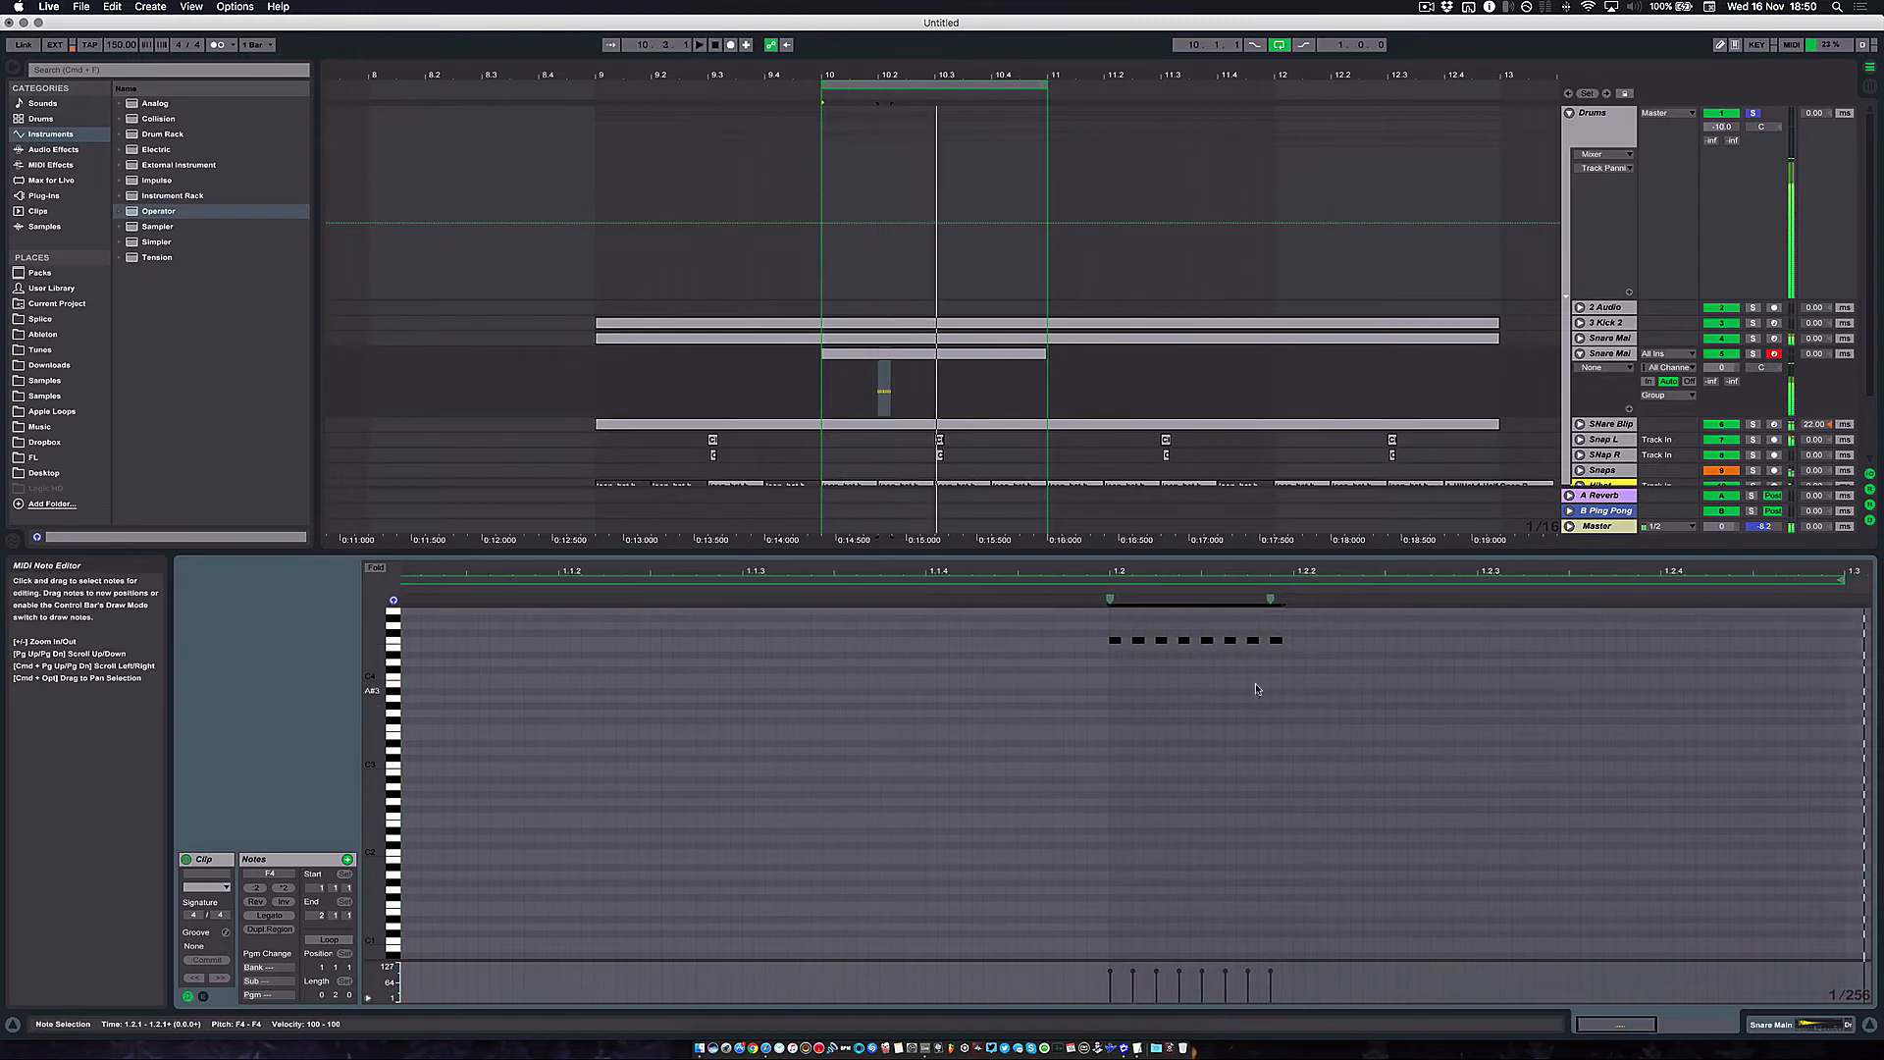
pyautogui.click(1295, 638)
pyautogui.click(1137, 639)
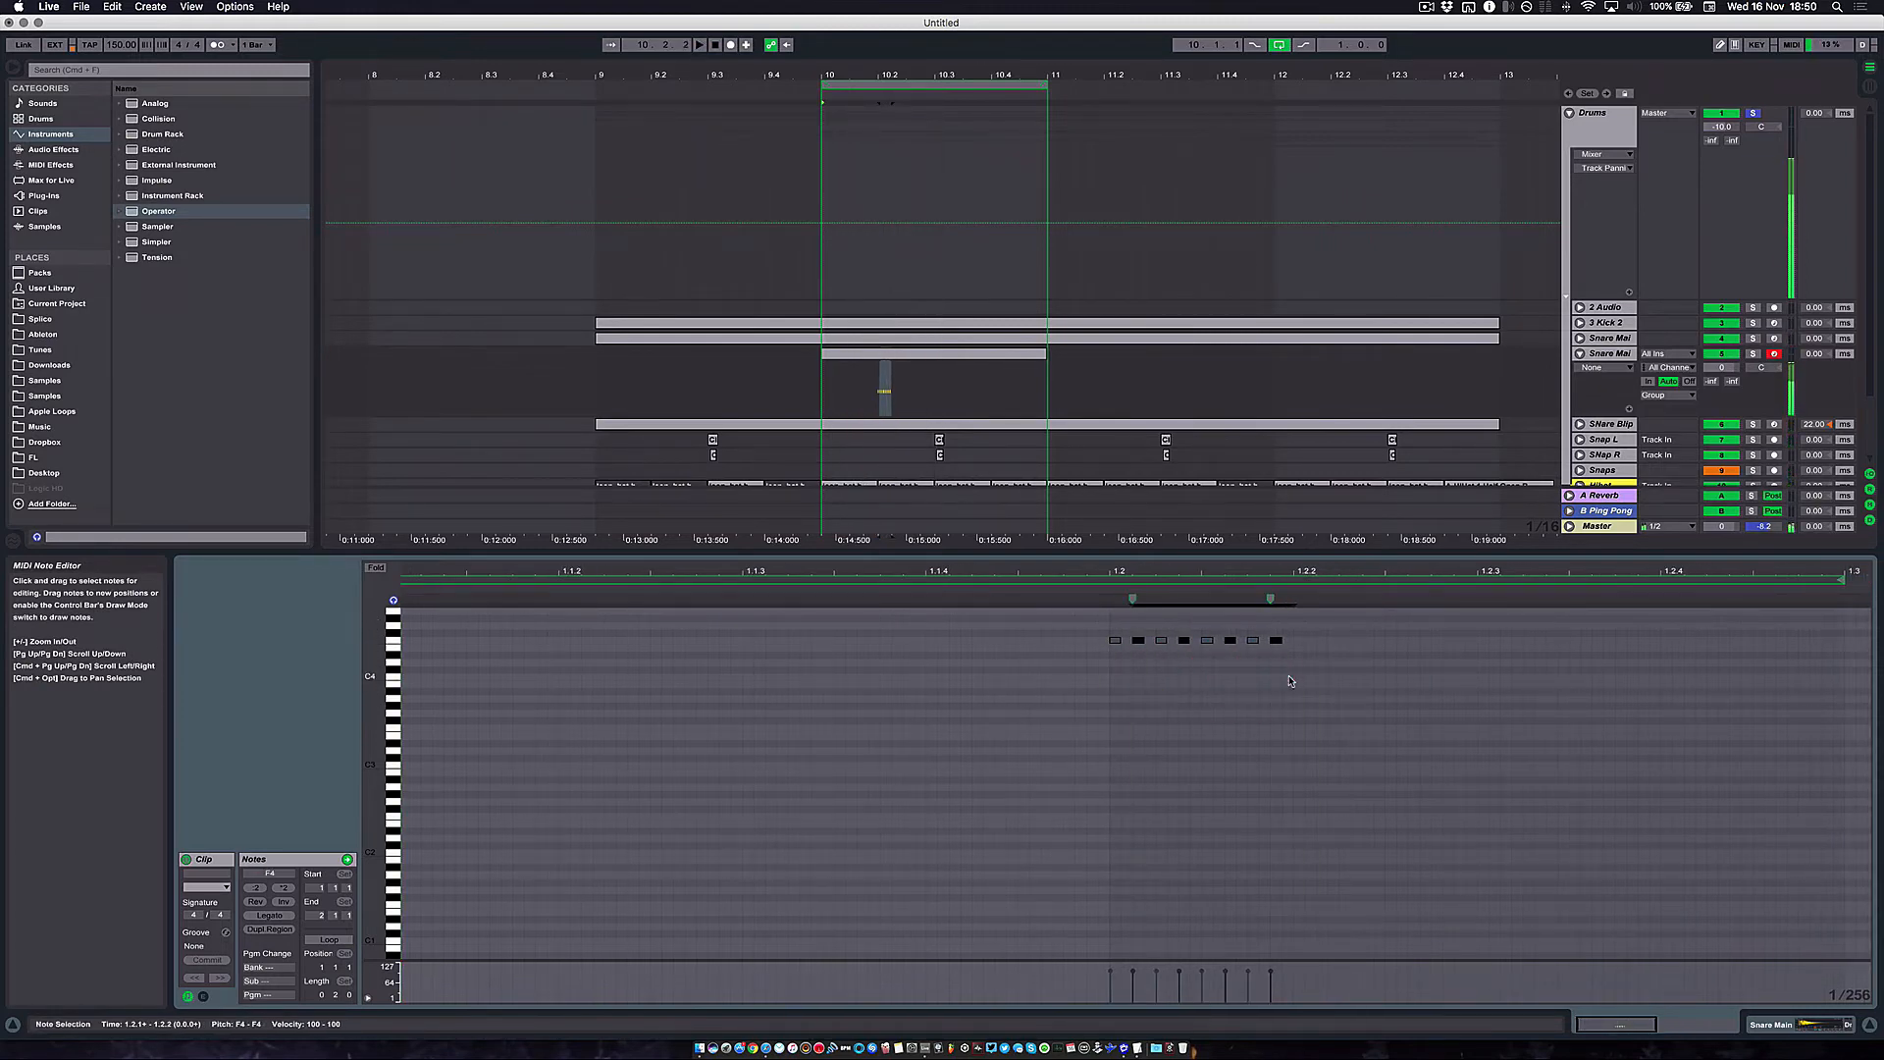
pyautogui.press('Delete')
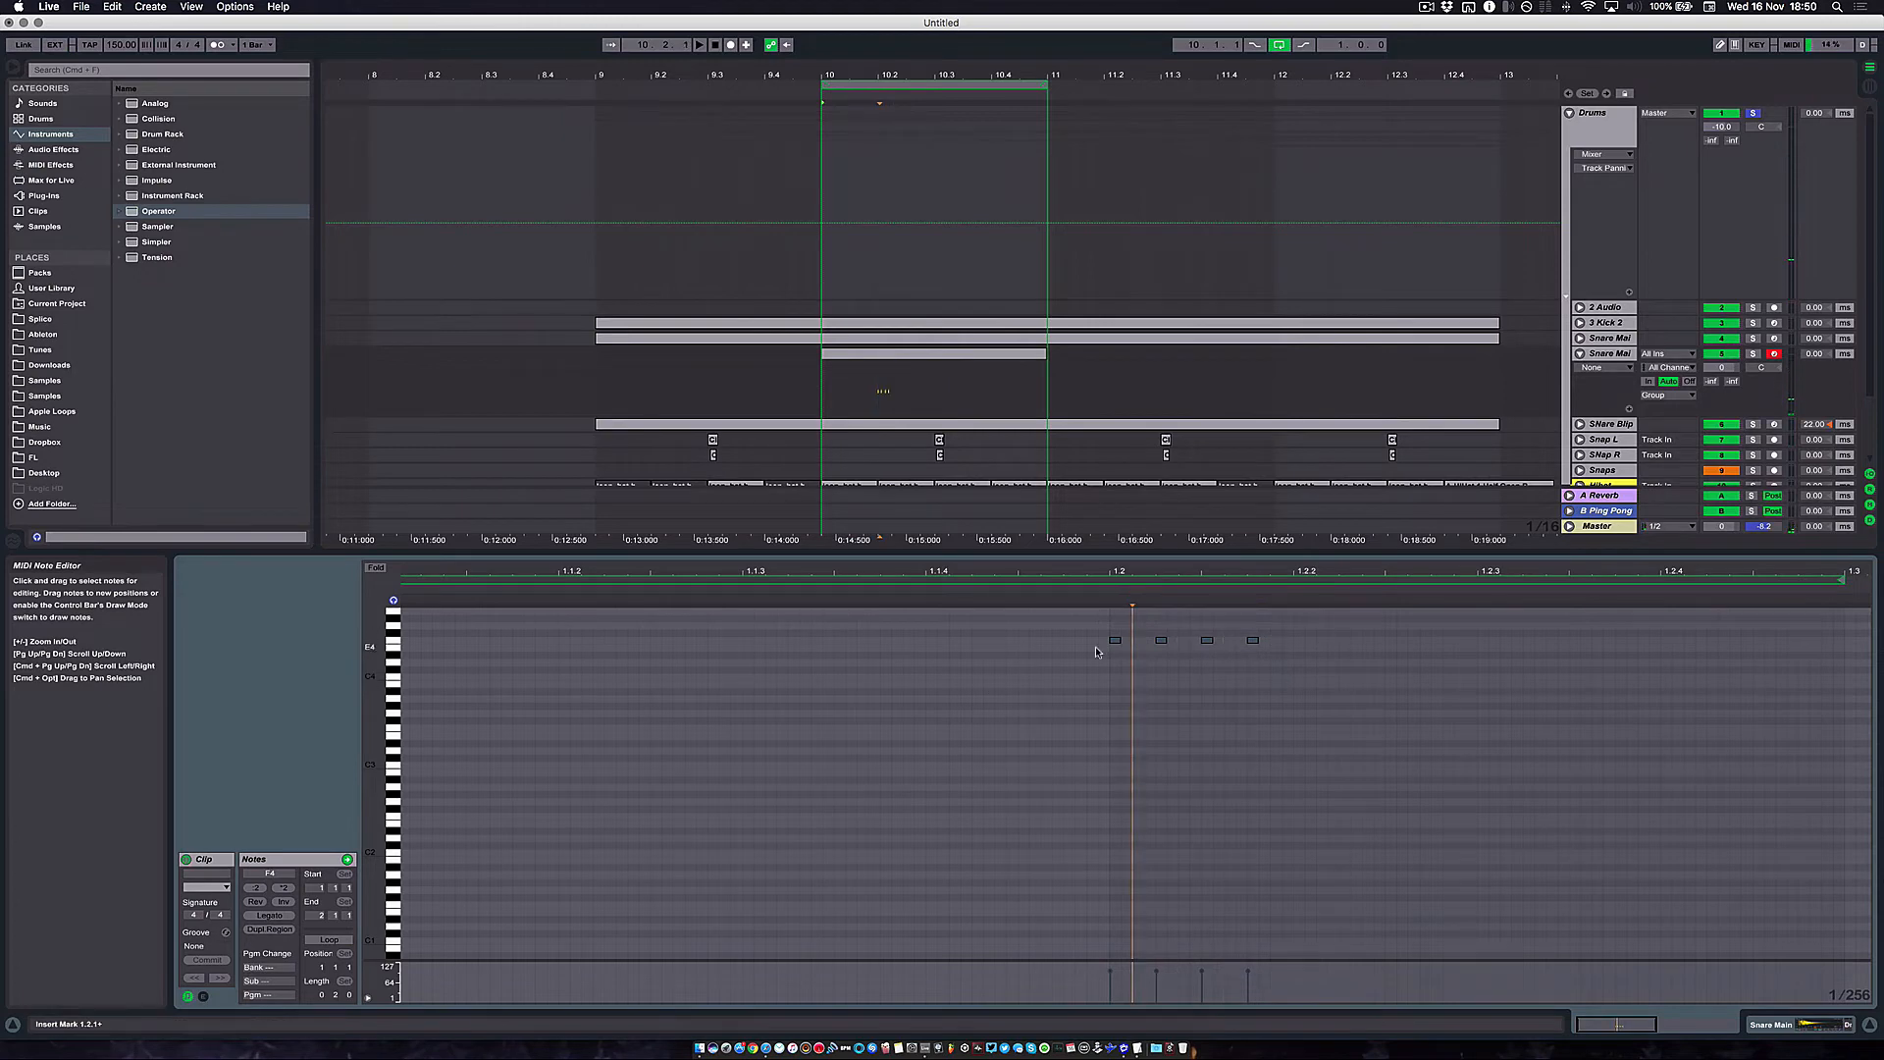
# Duplicate the four F4 notes to continue the run at even spacing and trim it to seven notes
pyautogui.moveTo(1292, 621); pyautogui.dragTo(1049, 672)
pyautogui.press('super+d')
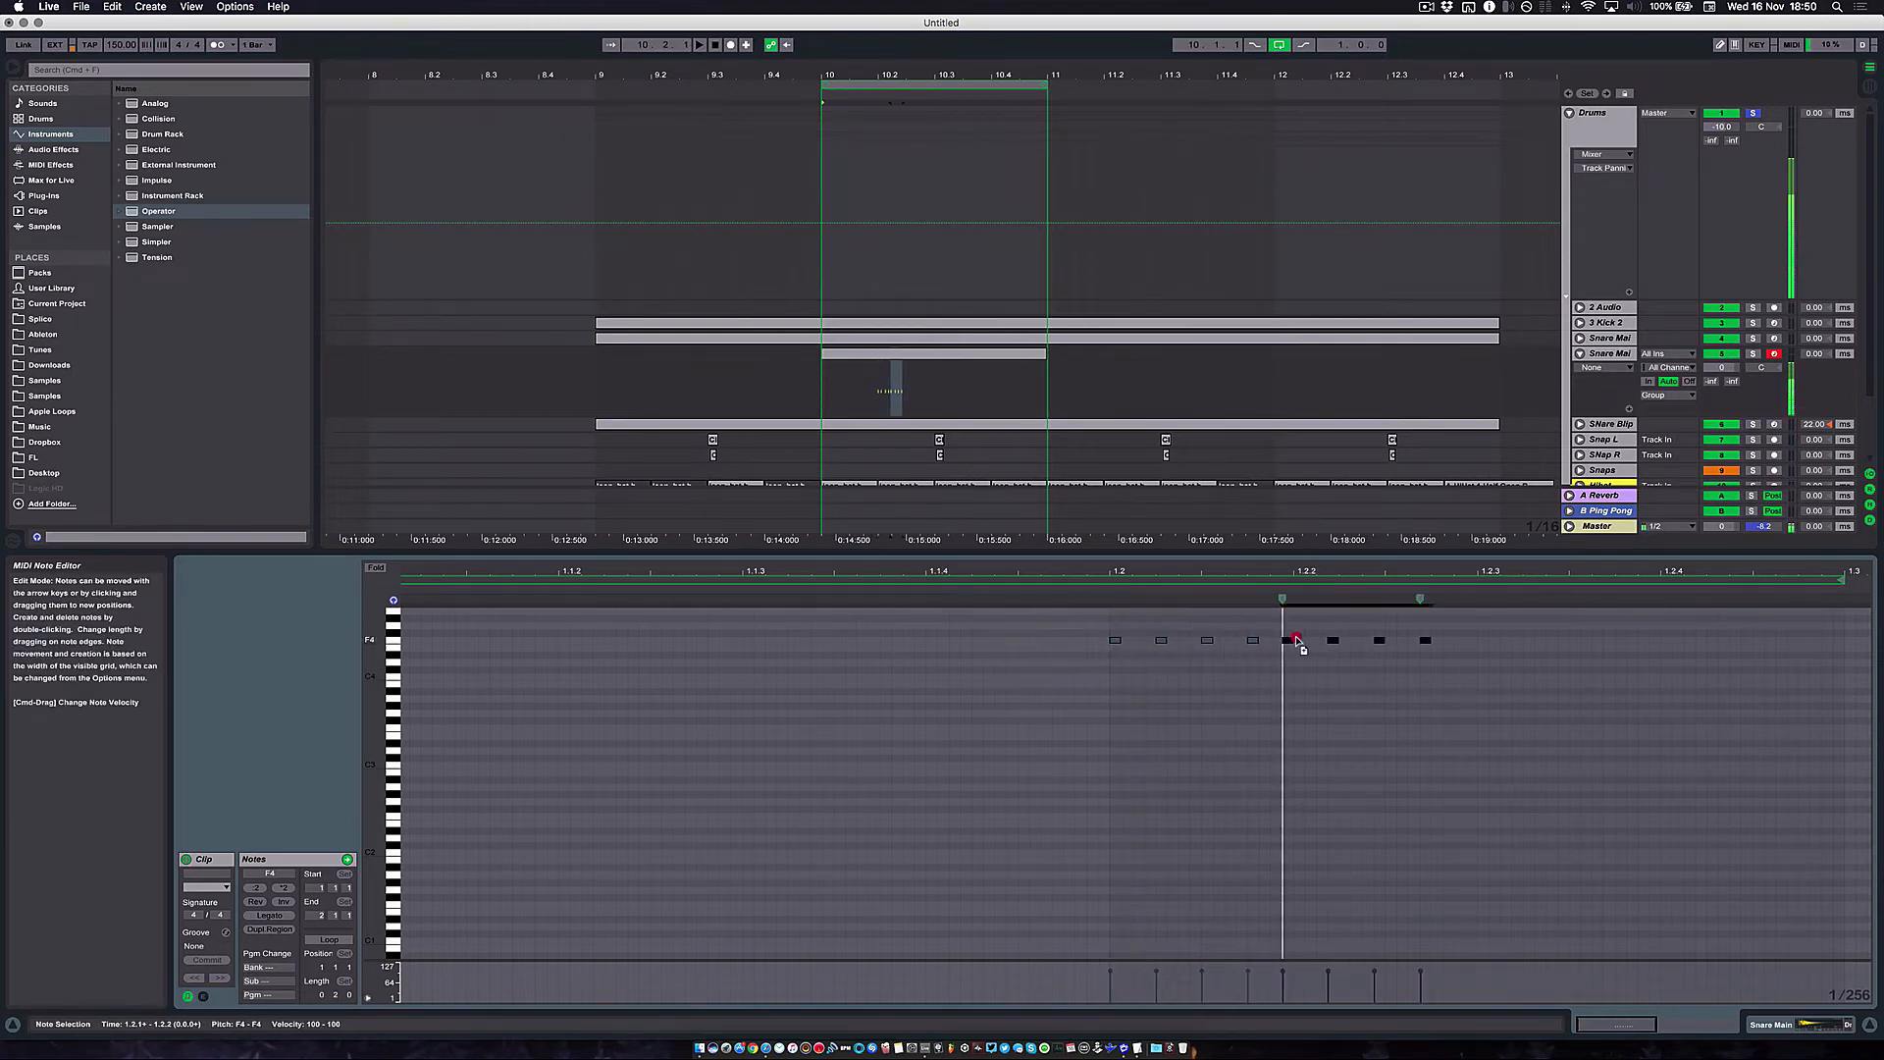
pyautogui.press('space')
pyautogui.click(1531, 647)
pyautogui.moveTo(1475, 624); pyautogui.dragTo(1390, 668)
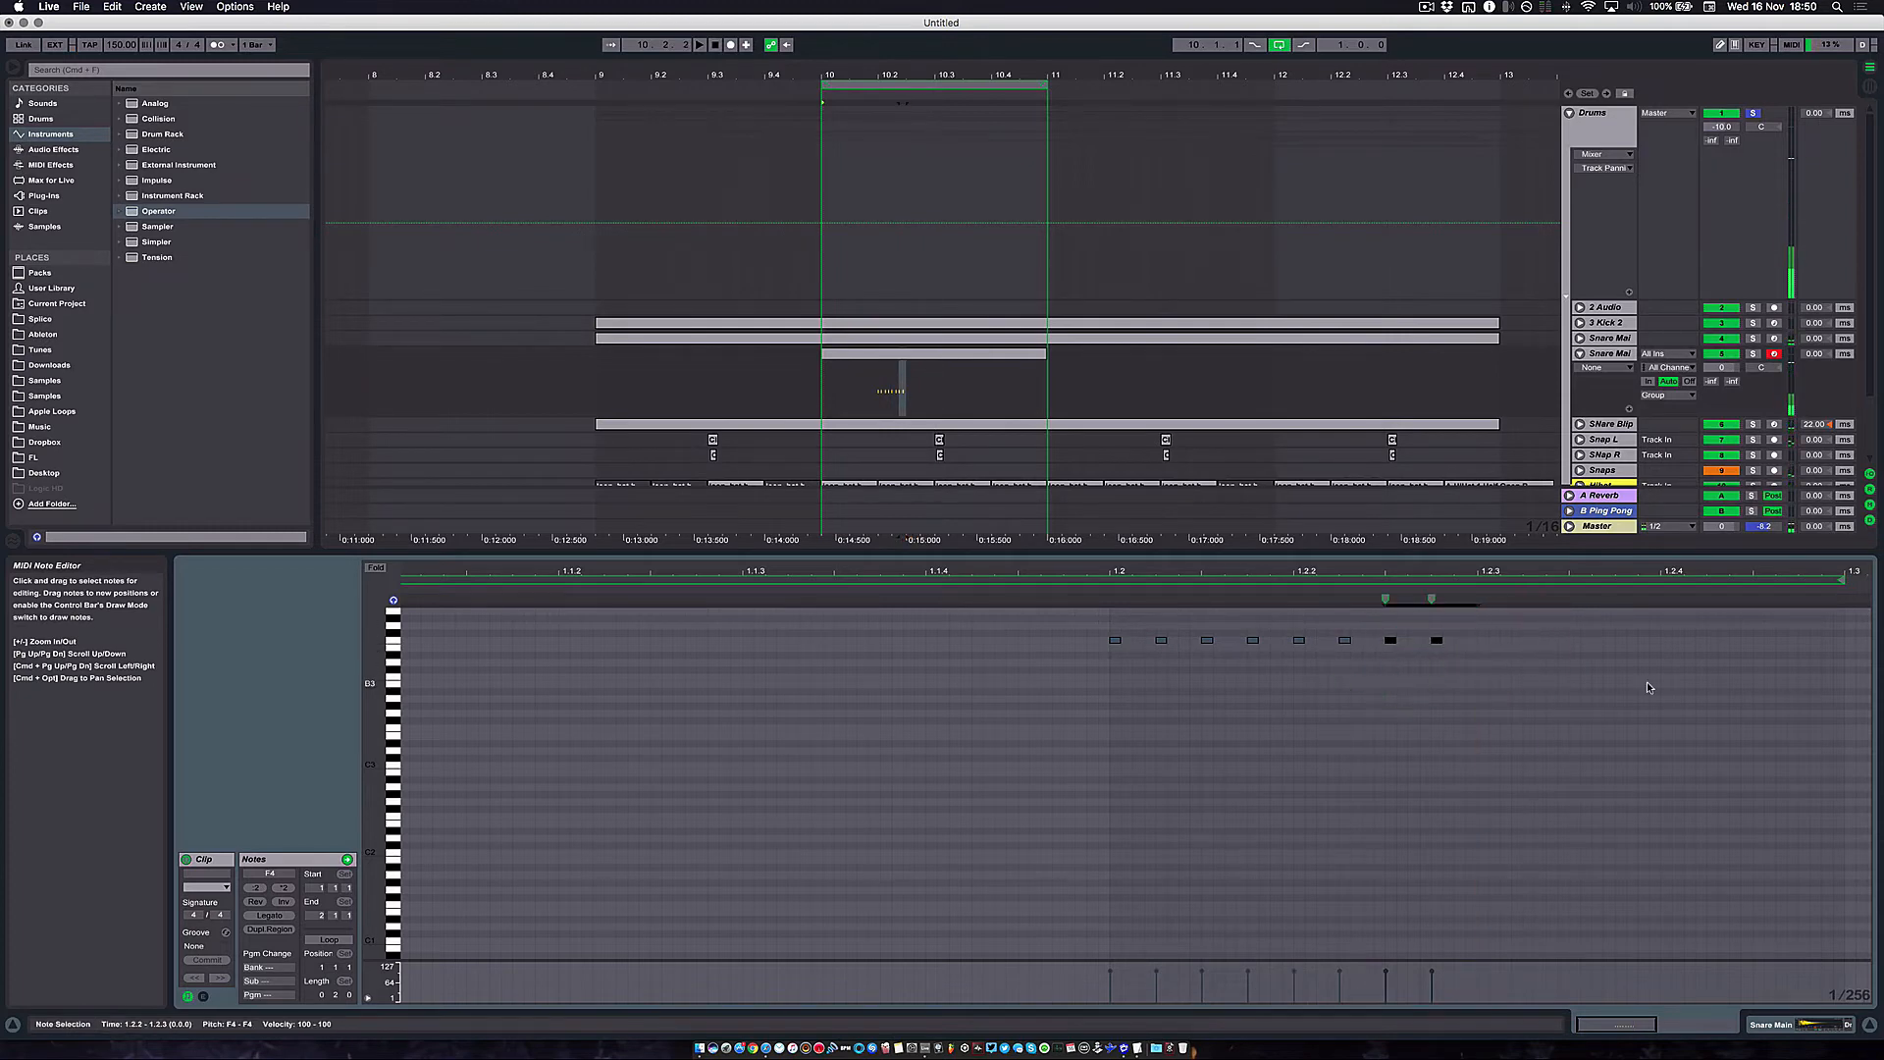
pyautogui.doubleClick(1437, 642)
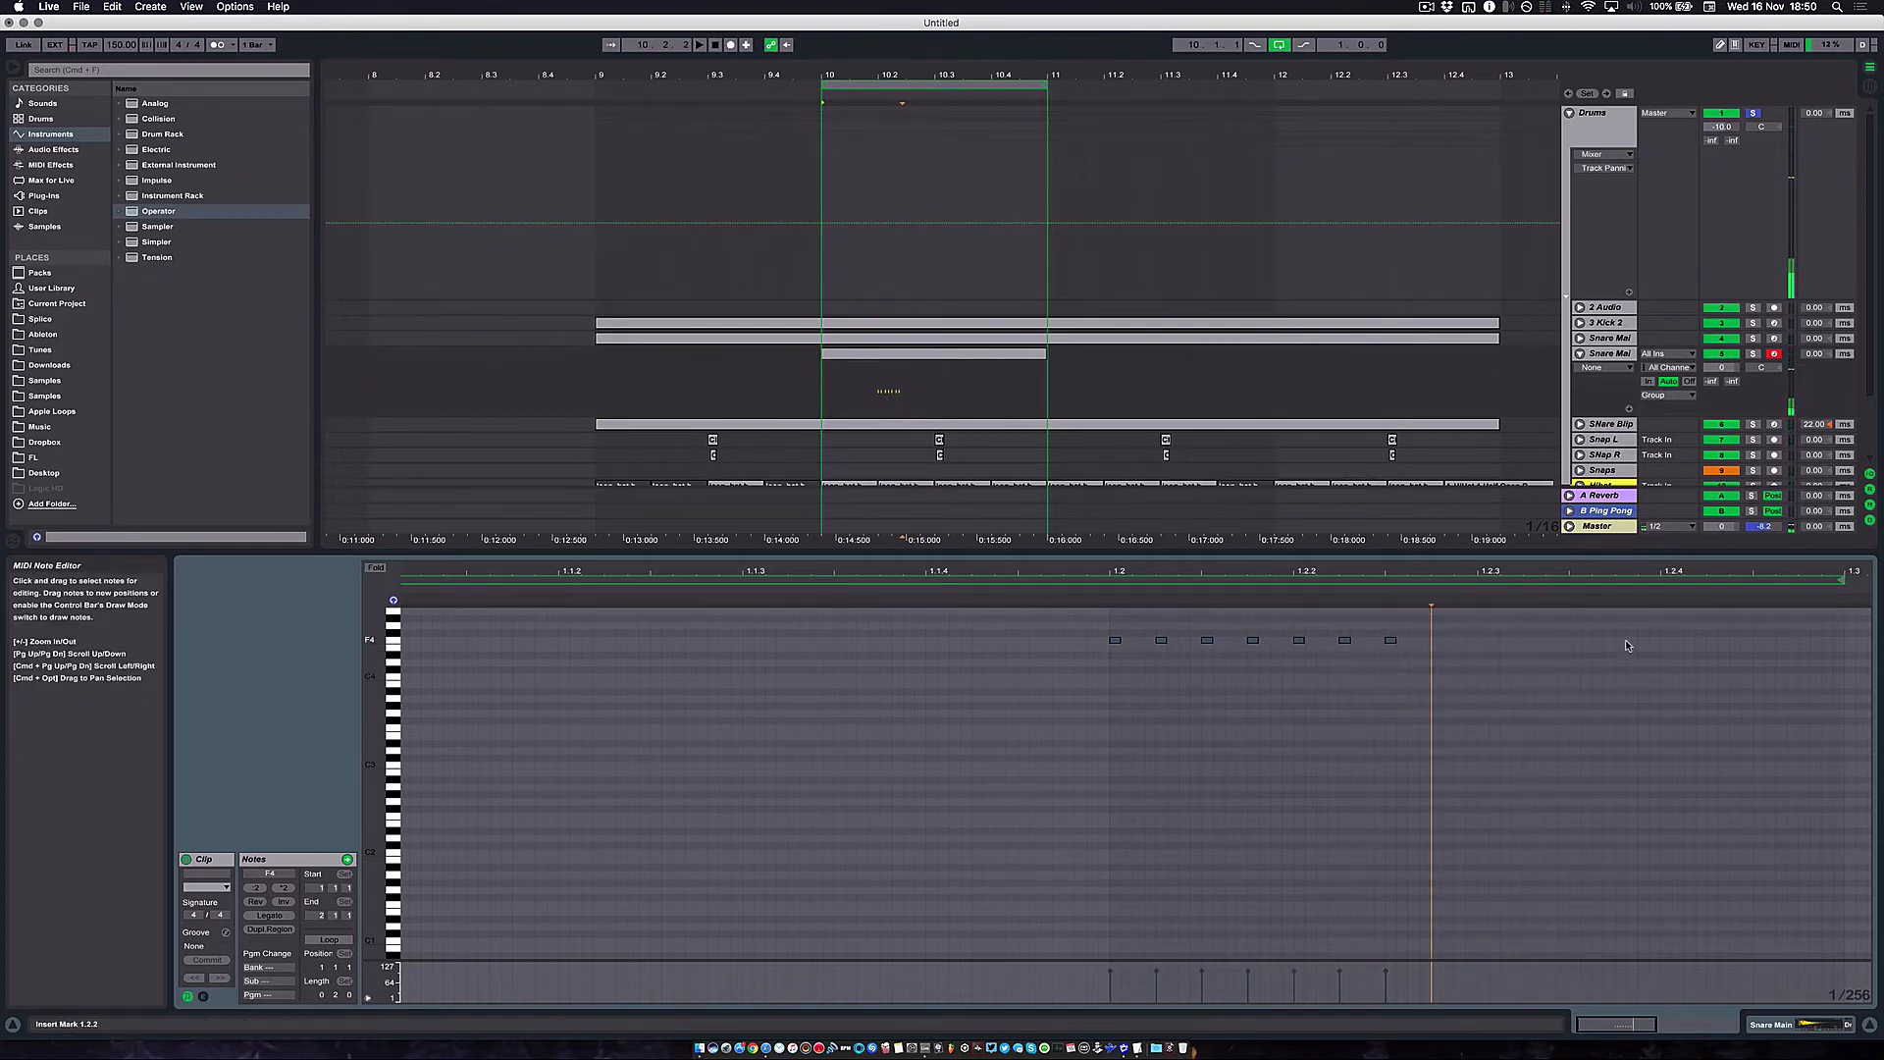
# Lengthen all seven F4 notes so each fills about half the spacing to the next, playing the loop to check
pyautogui.keyDown('shift'); pyautogui.click(1103, 671); pyautogui.keyUp('shift')
pyautogui.click(1143, 657)
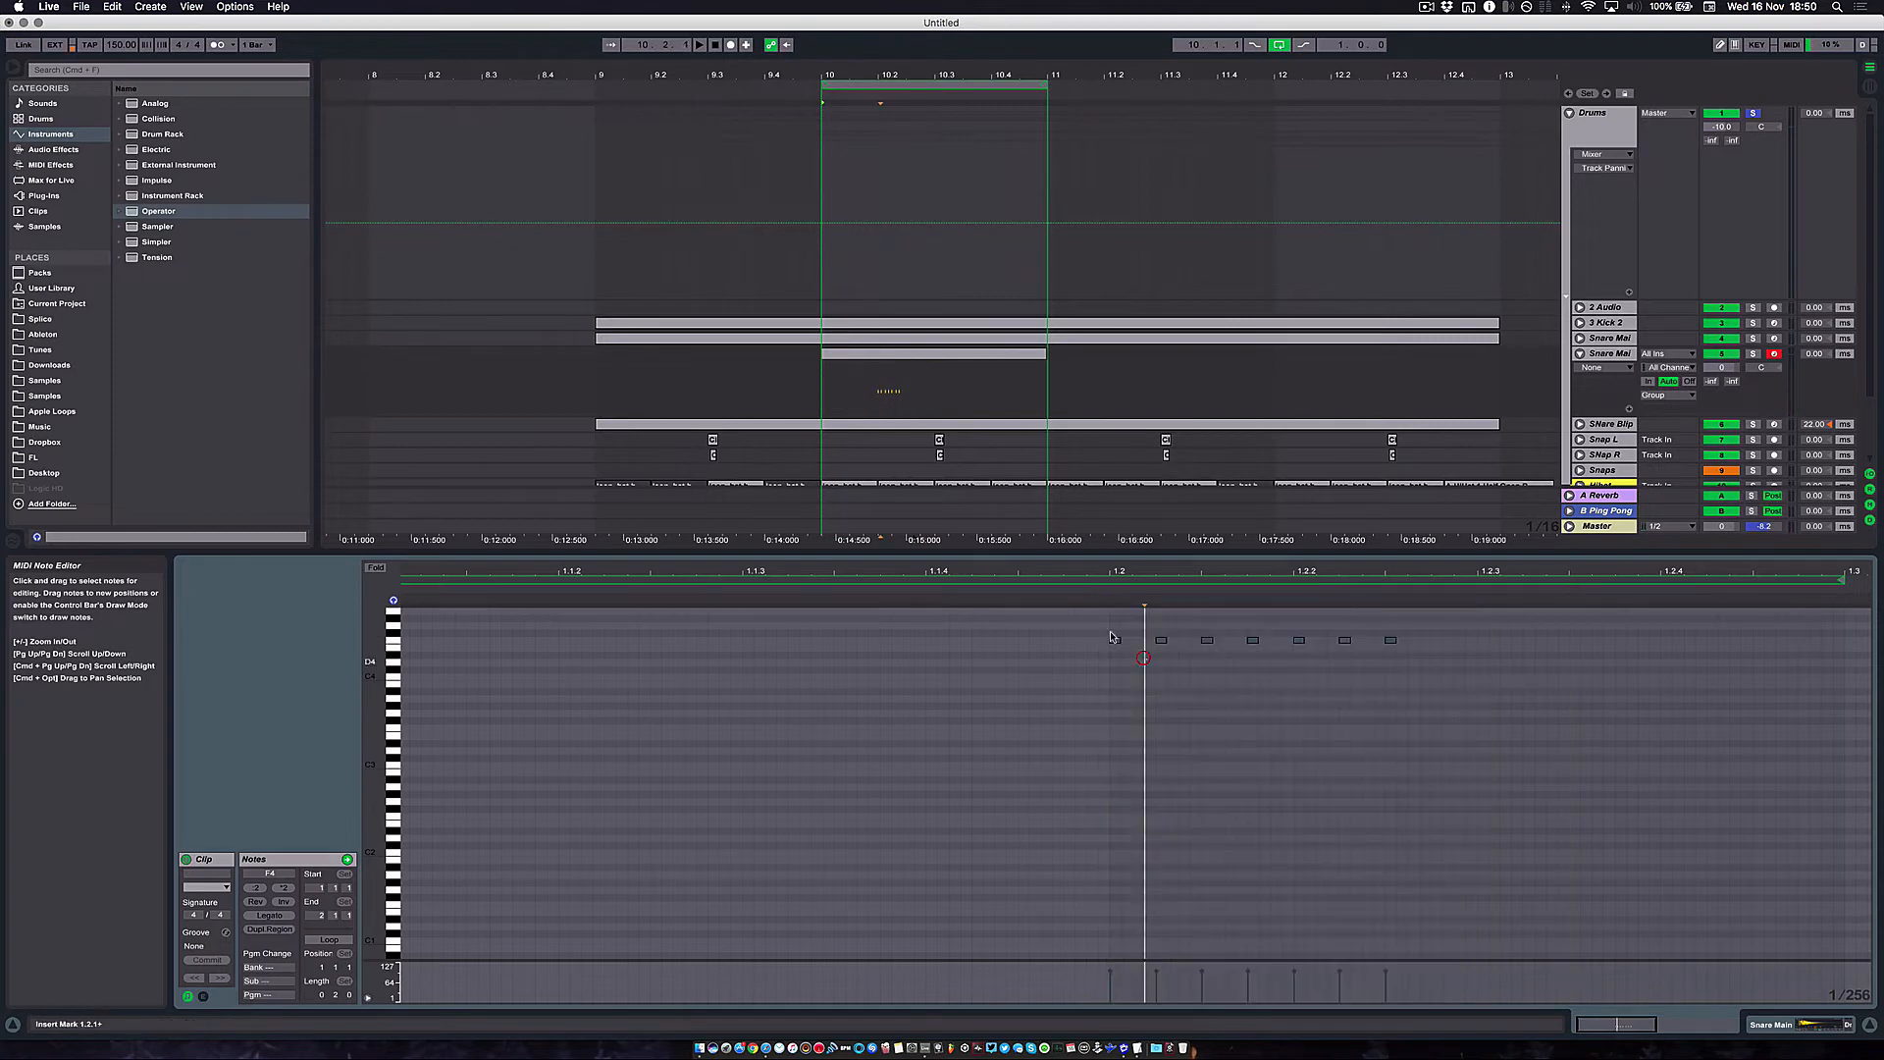
pyautogui.moveTo(1417, 631); pyautogui.dragTo(1085, 681)
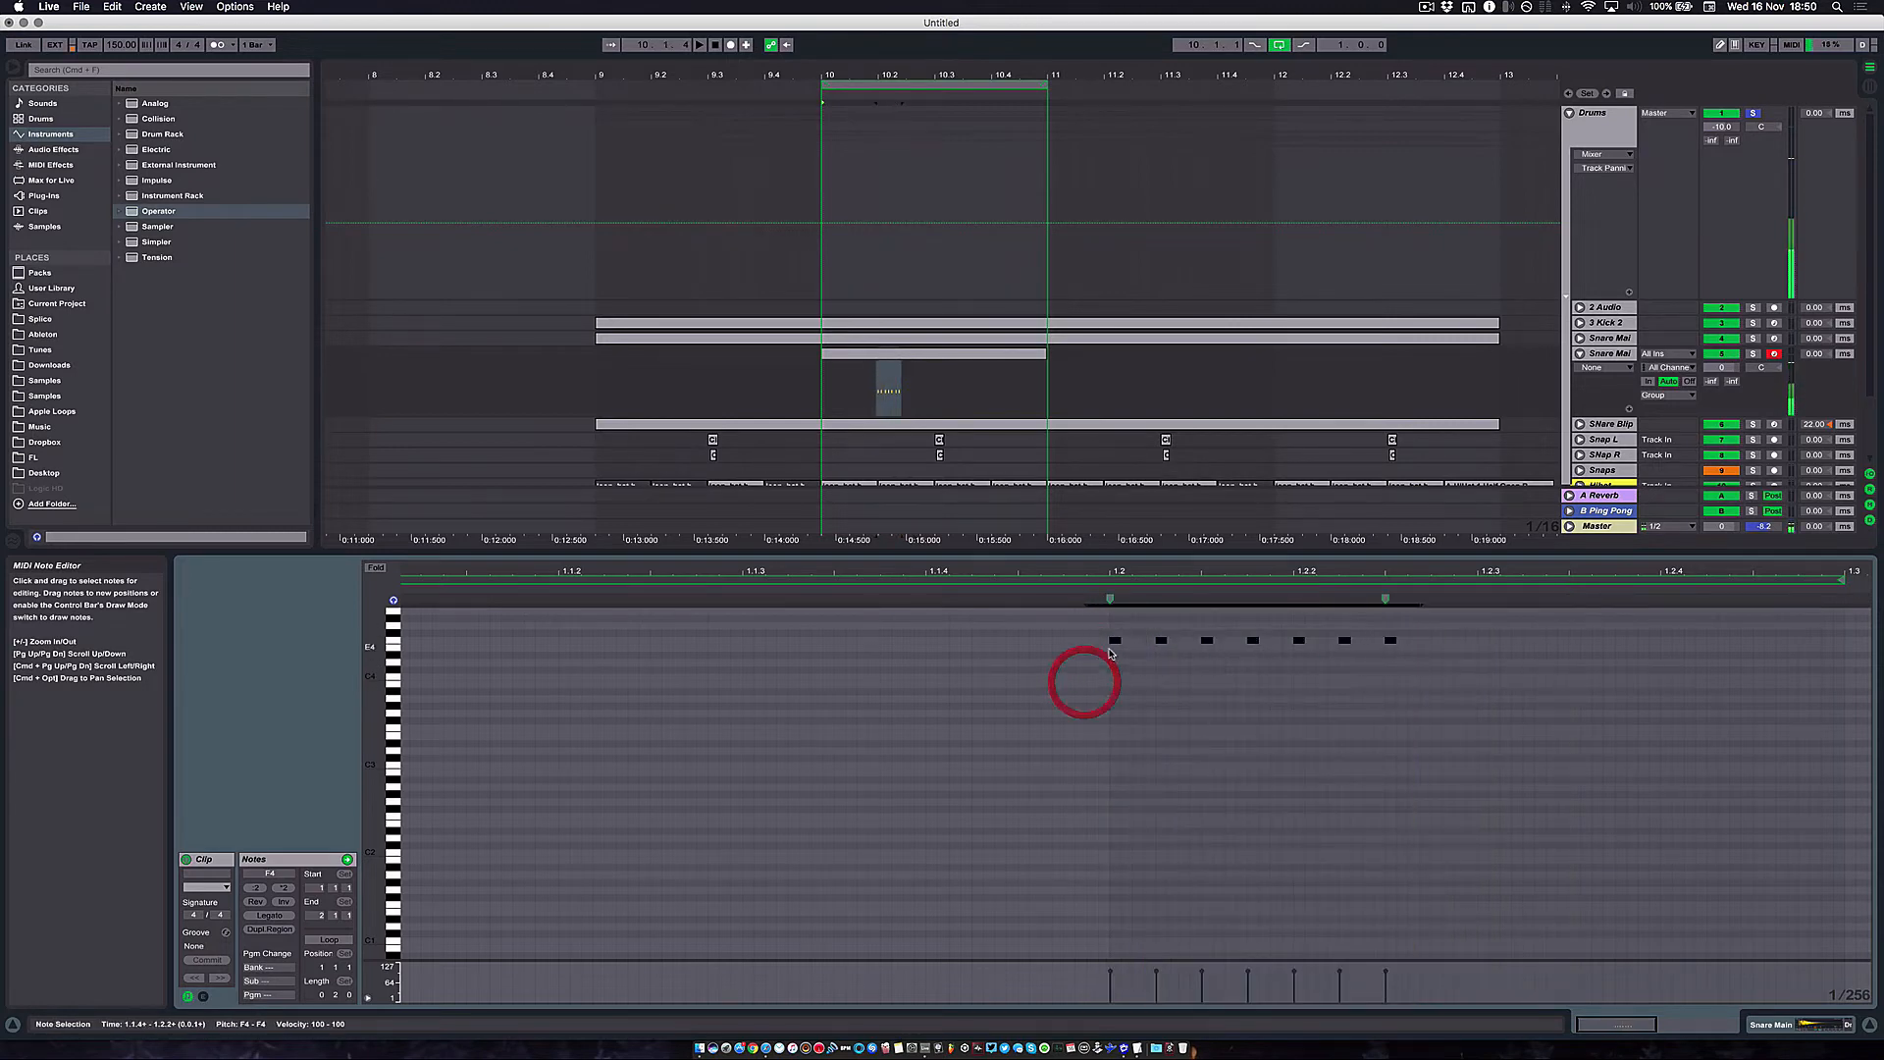
pyautogui.press('space')
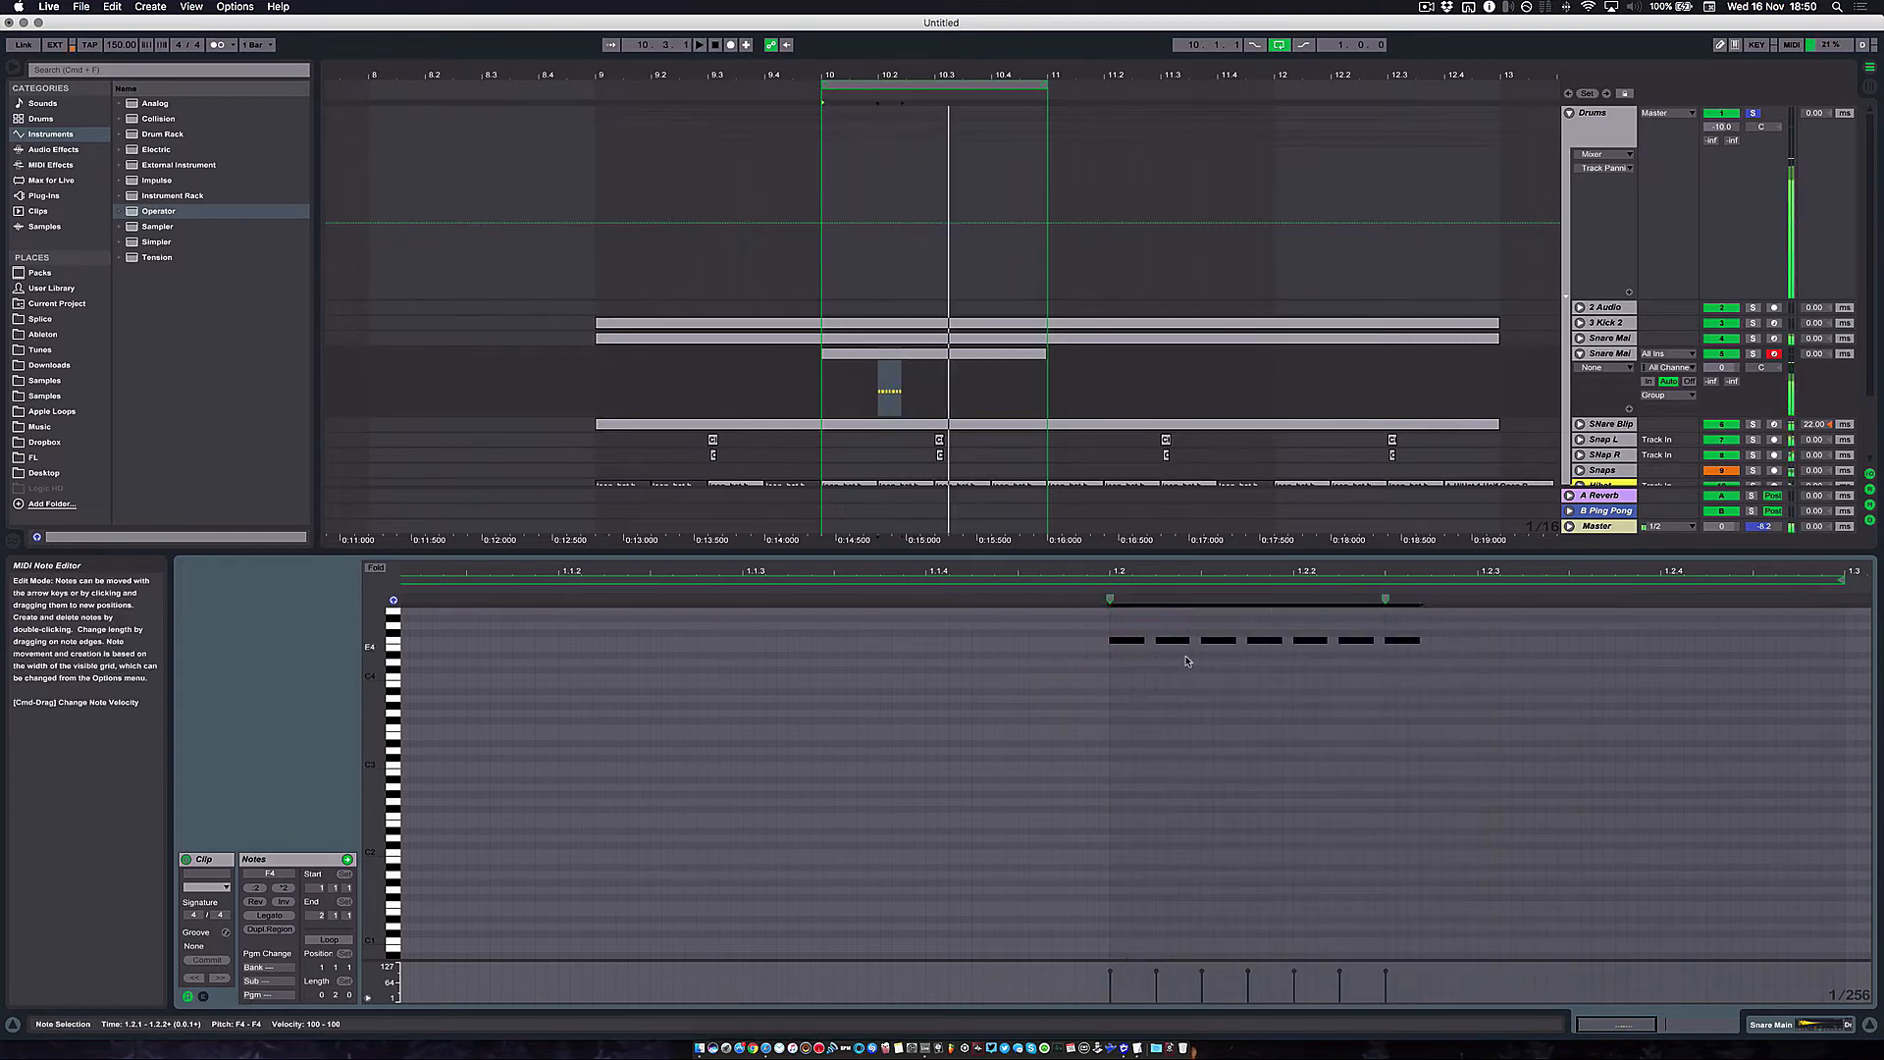
pyautogui.hscroll(2, 1290, 651)
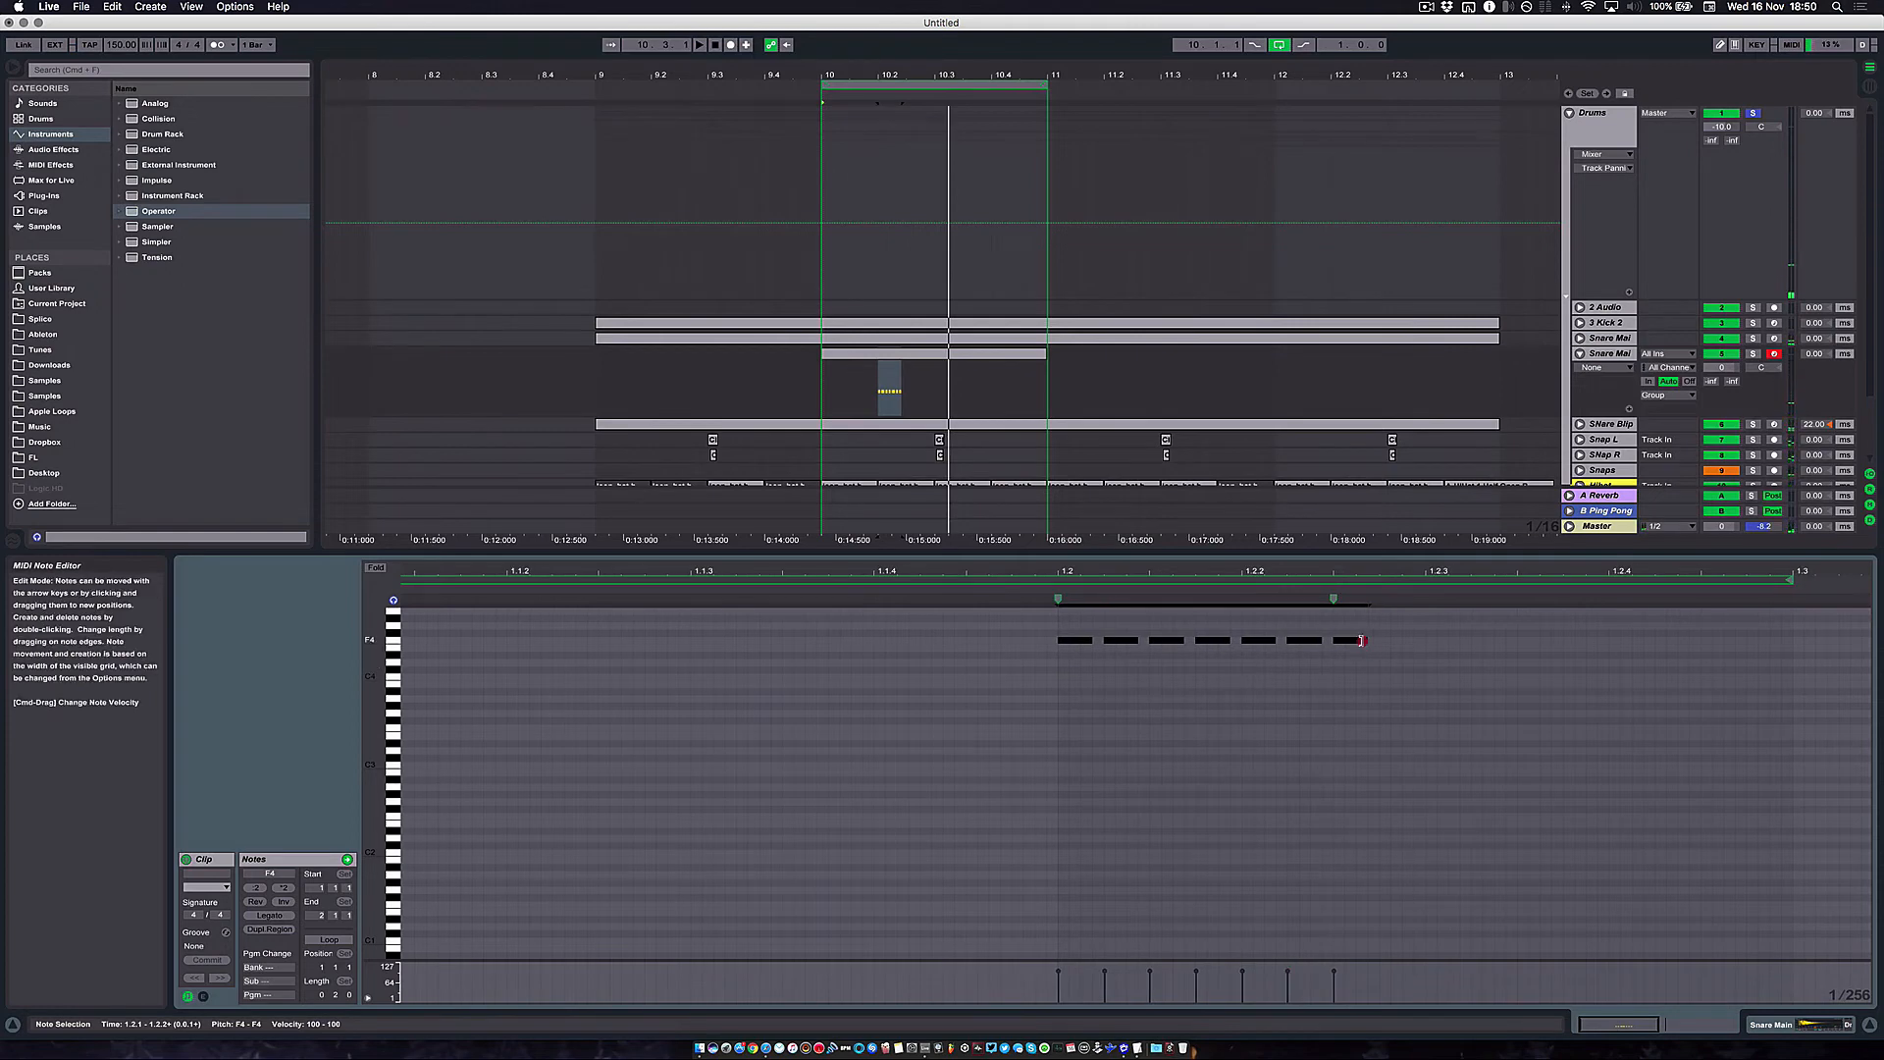
pyautogui.moveTo(1362, 641); pyautogui.dragTo(1230, 685)
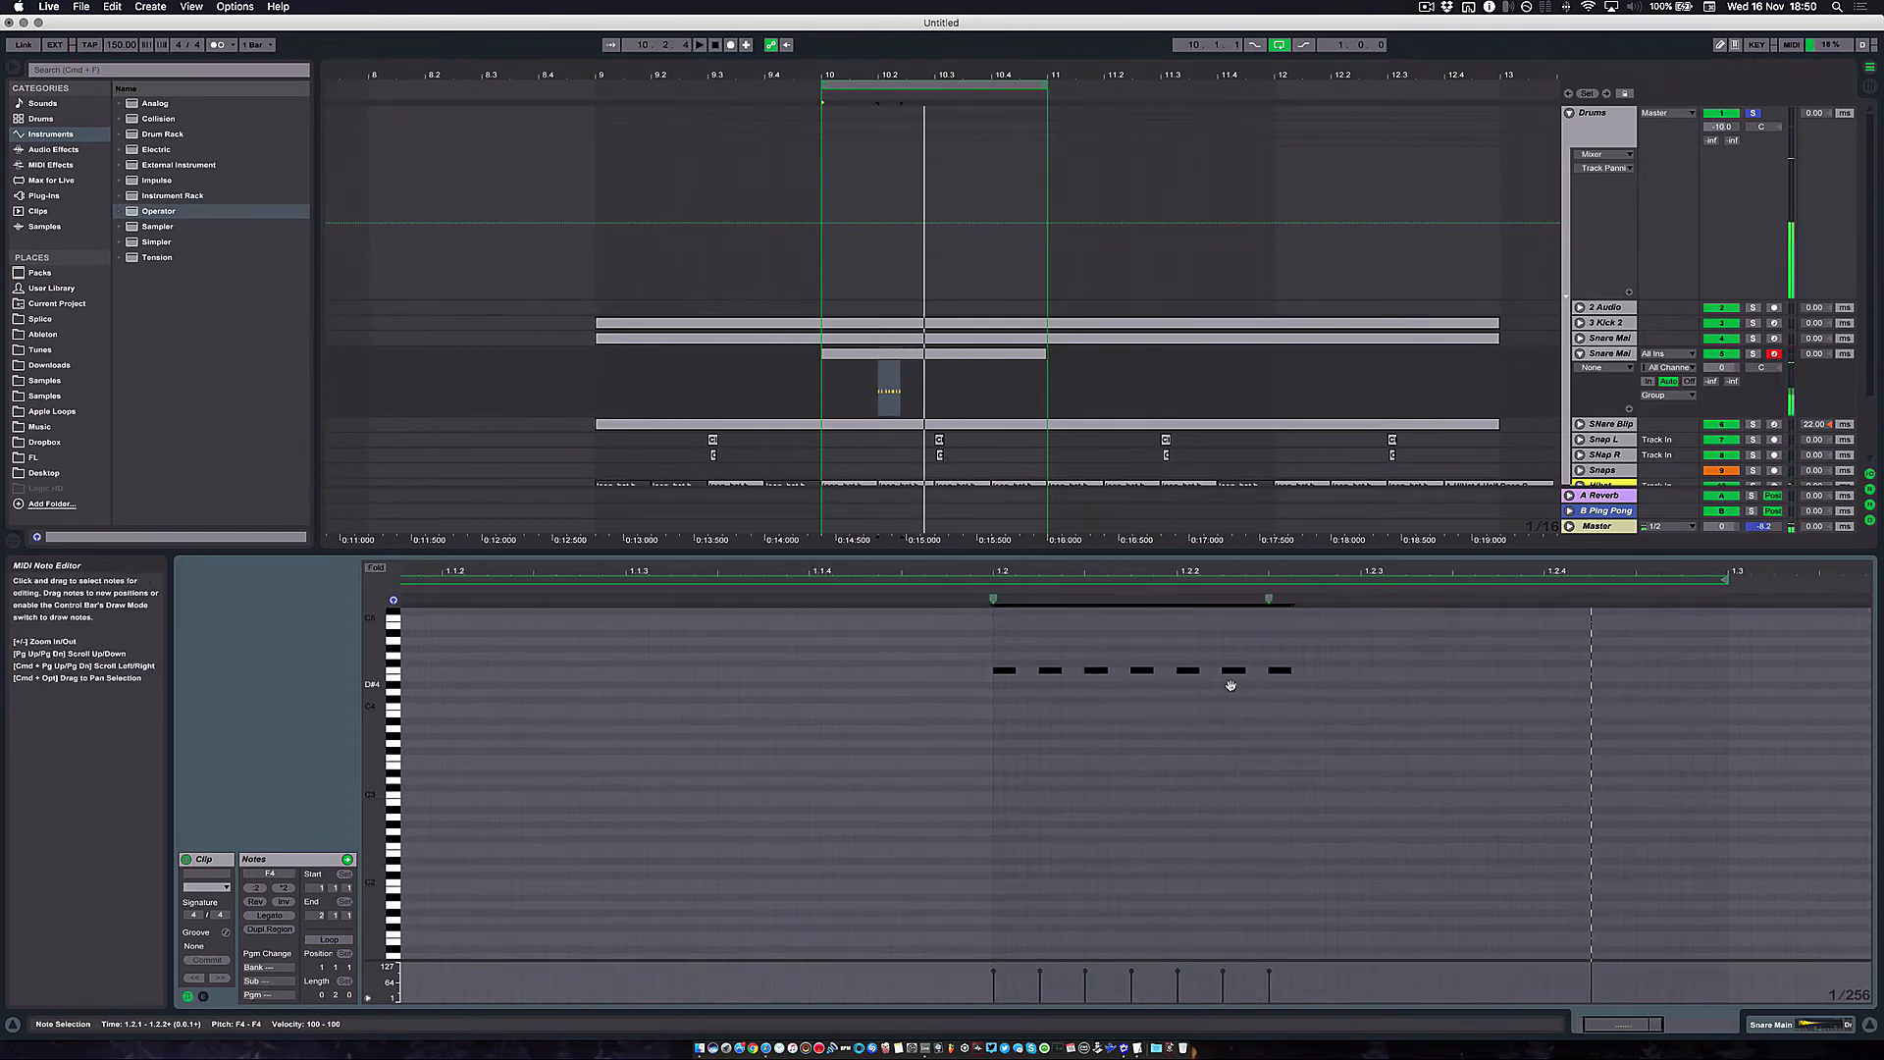
# Copy the seven-note F4 run to B3 at 1.3 and D#3 at 1.4, and try the last run at G4
pyautogui.press('-')
pyautogui.moveTo(775, 674); pyautogui.dragTo(1141, 773)
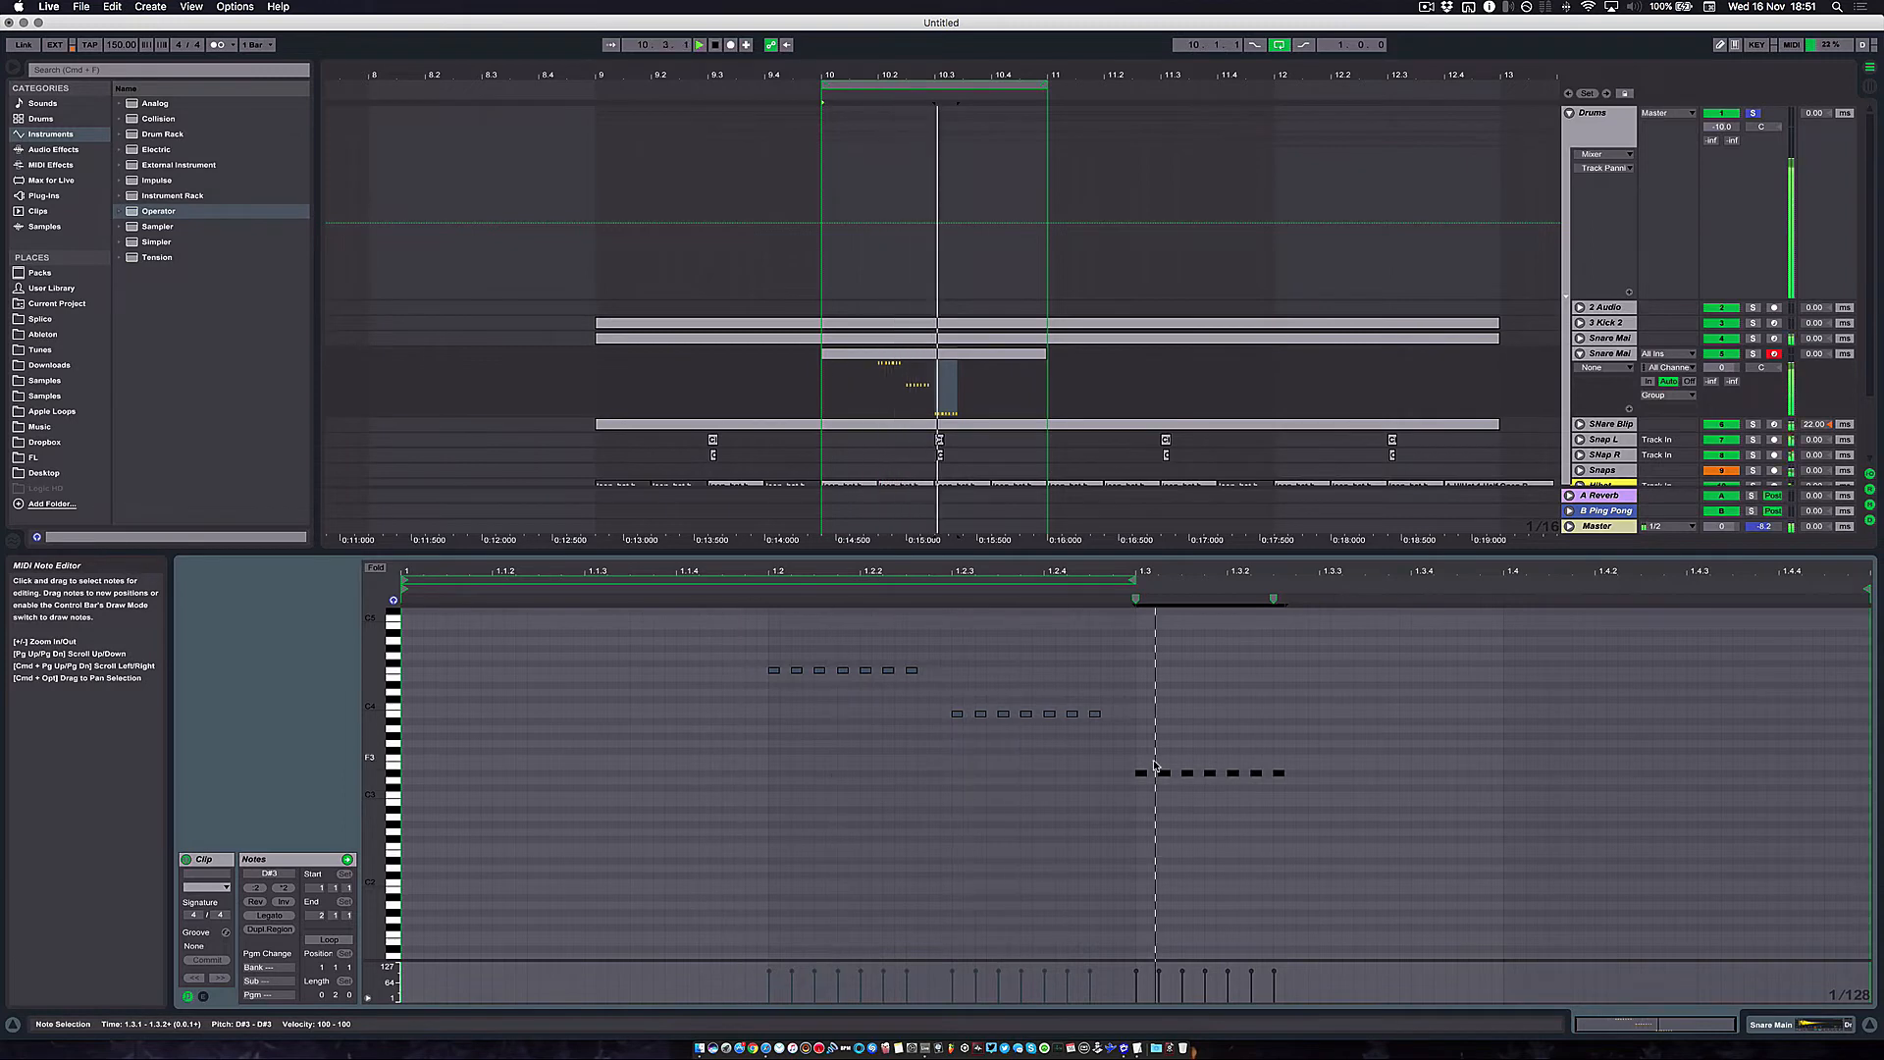
pyautogui.moveTo(1295, 684); pyautogui.dragTo(901, 844)
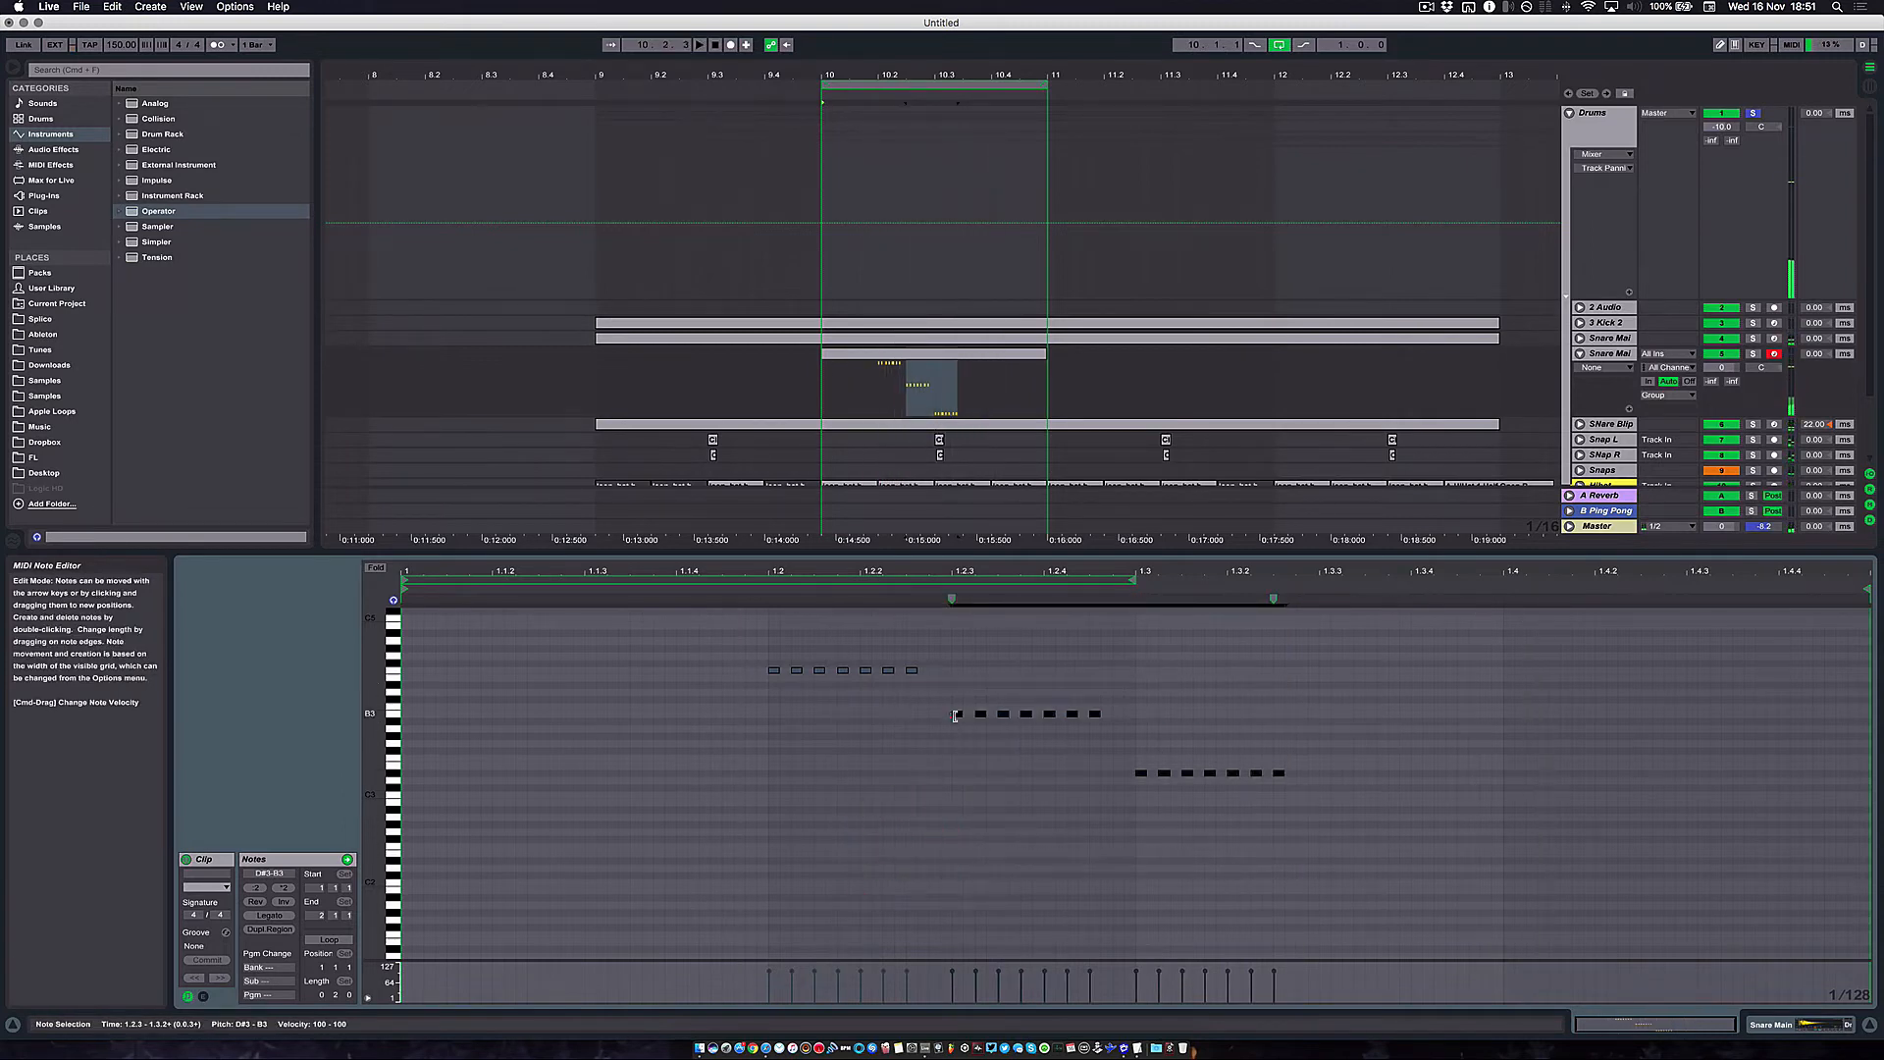
pyautogui.moveTo(957, 715); pyautogui.dragTo(1146, 717)
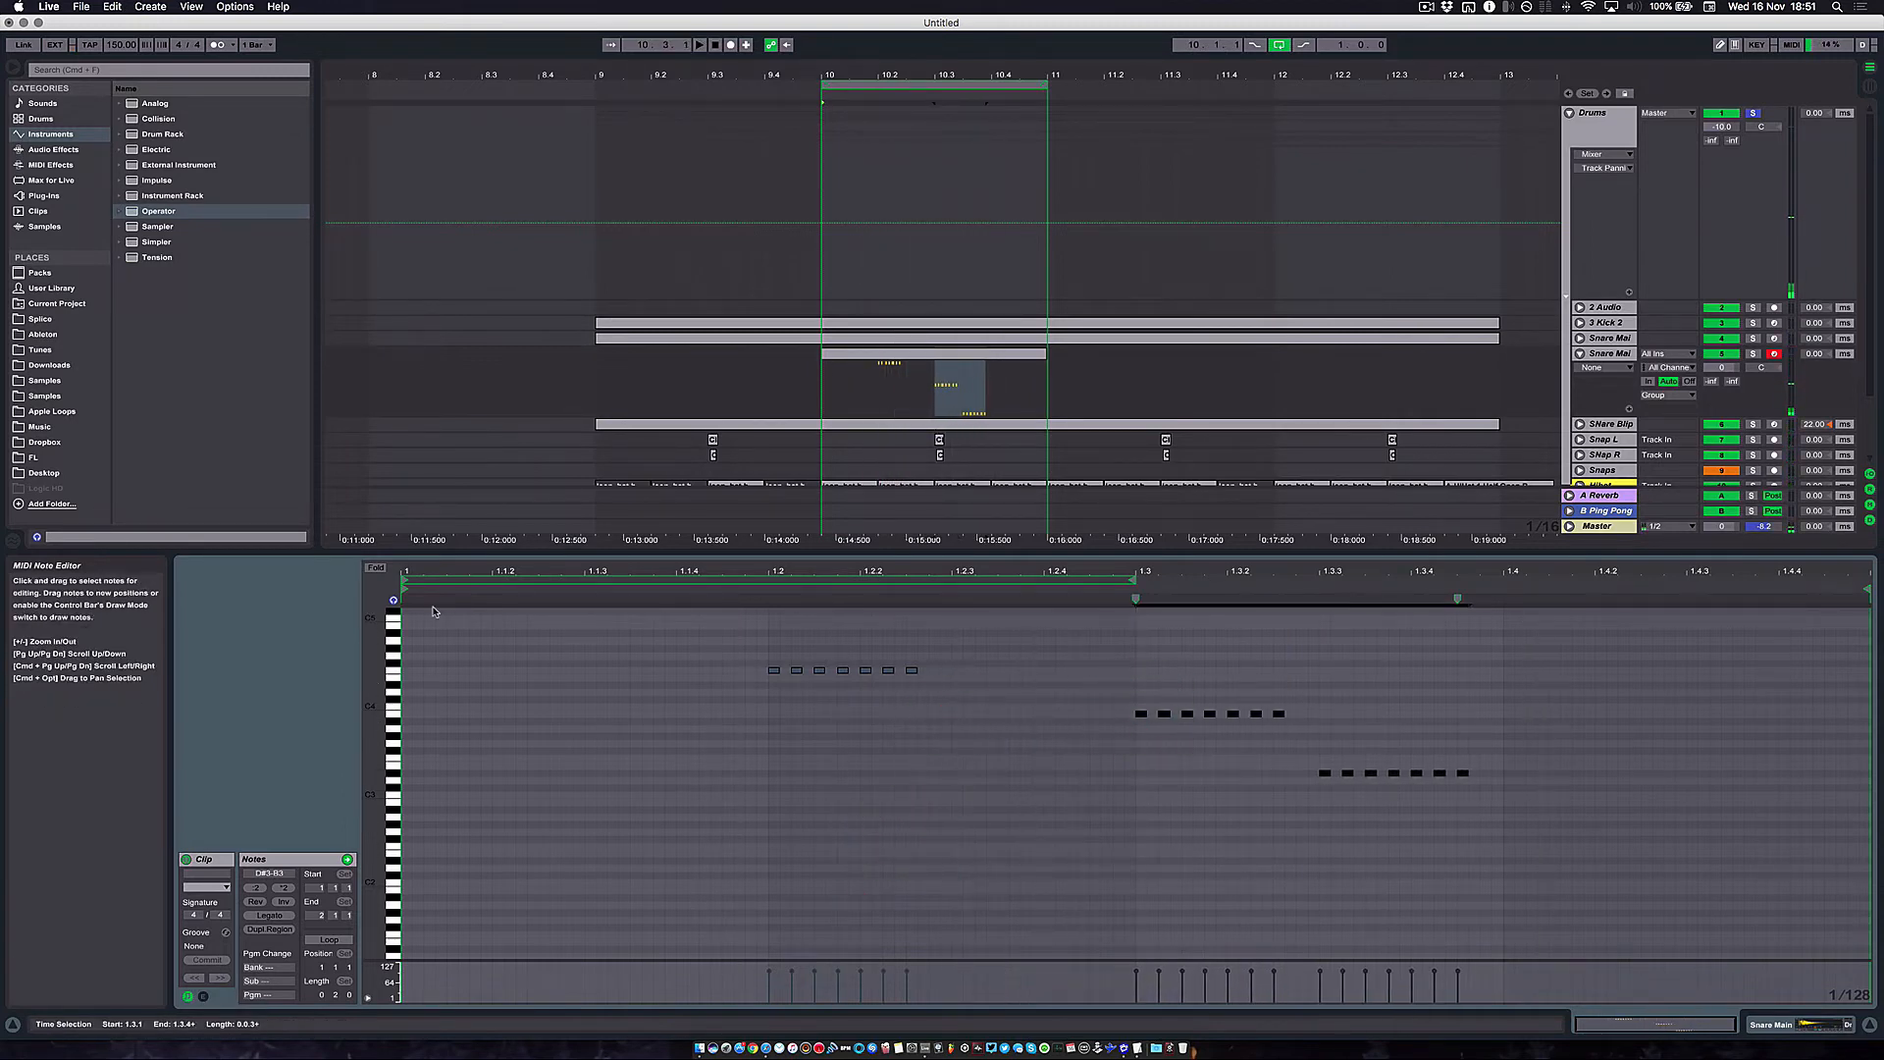
pyautogui.moveTo(1576, 759); pyautogui.dragTo(1508, 775)
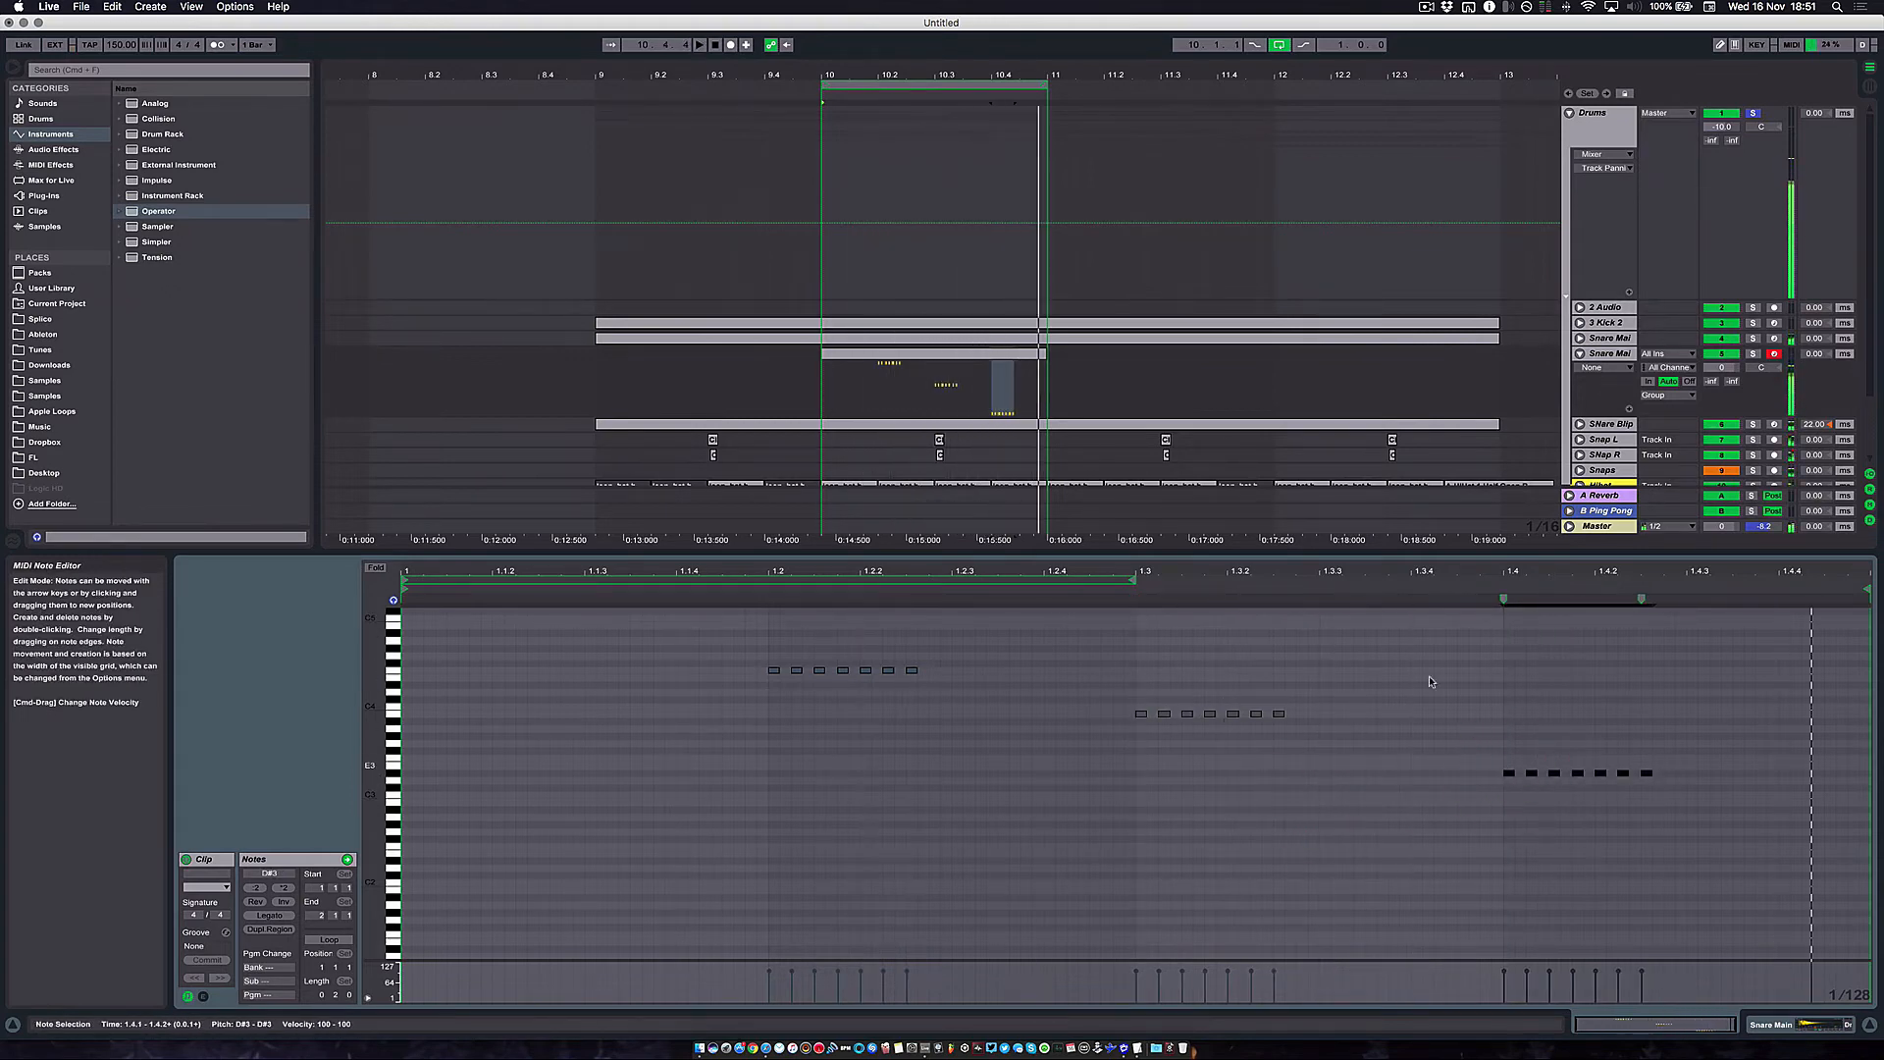
pyautogui.moveTo(1655, 728); pyautogui.dragTo(1510, 776)
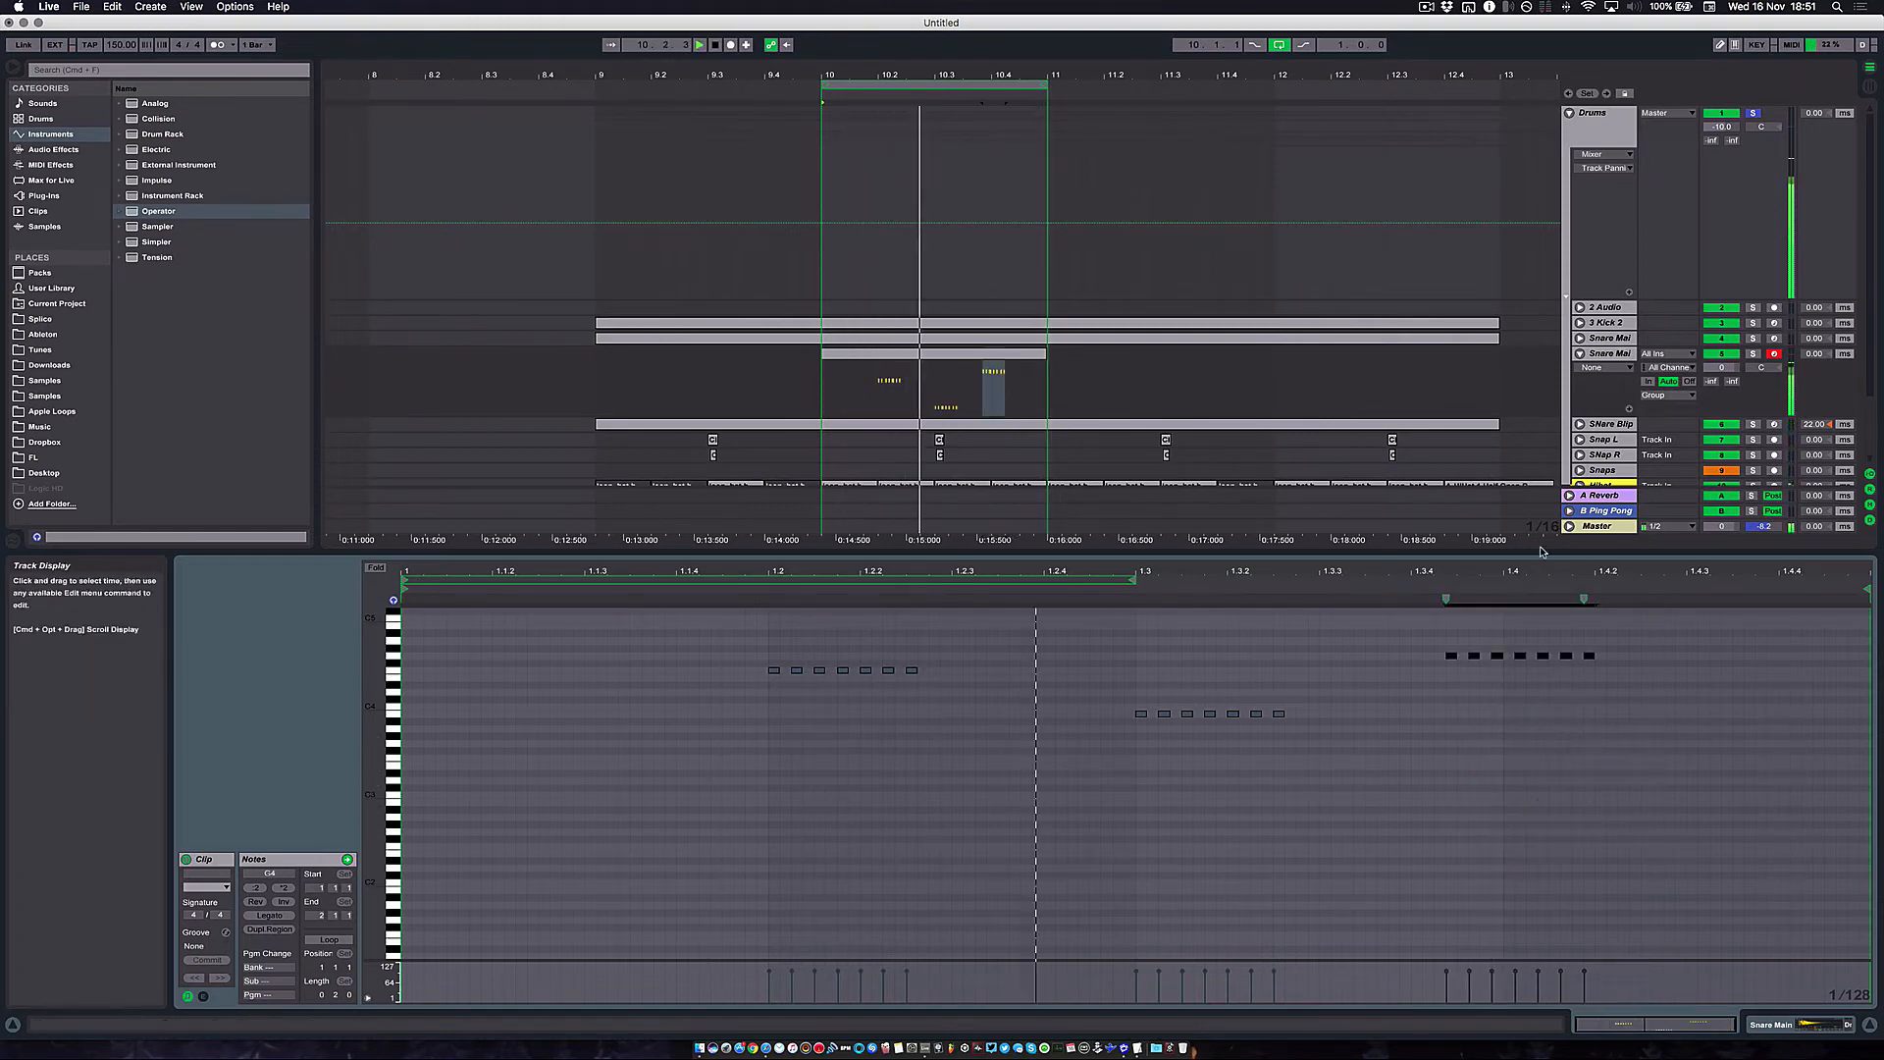
# Show the duplicated snare track's pan automation and draw it at 30L, swinging to the opposite side during the second note run
pyautogui.scroll(2, 1609, 665)
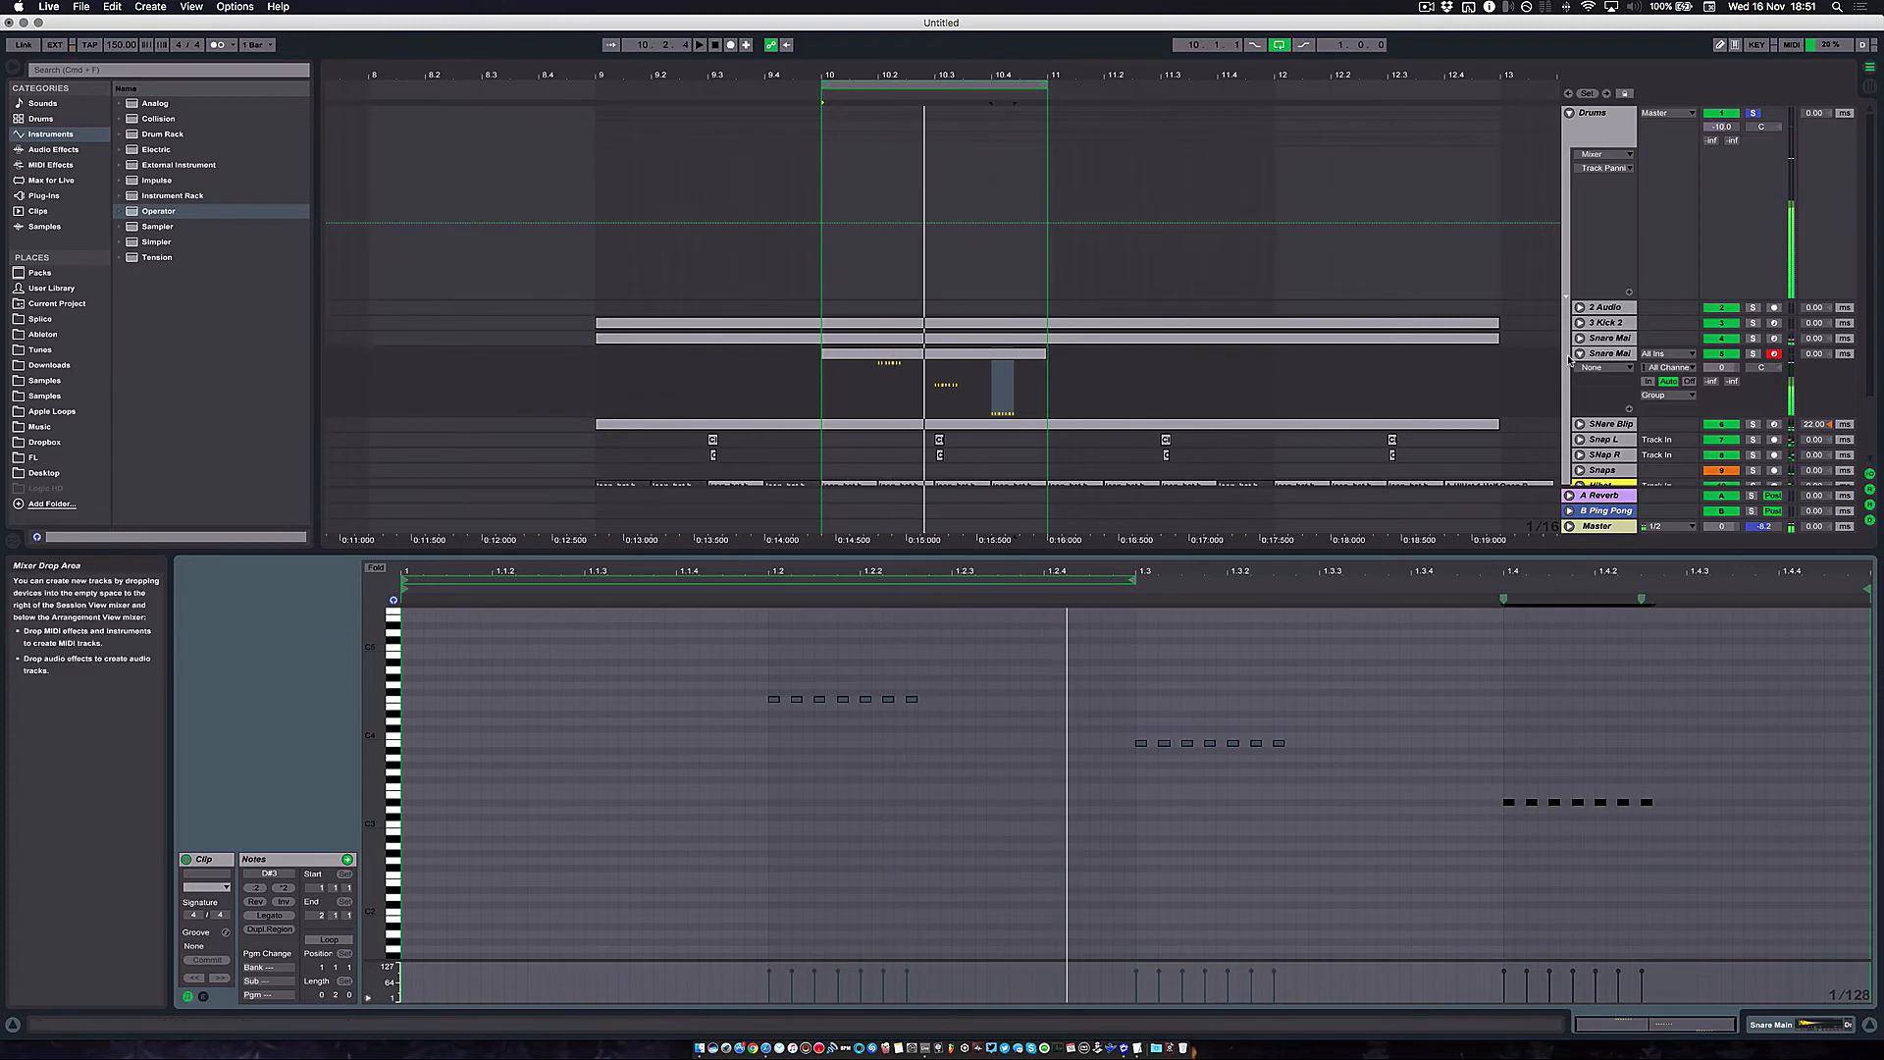
pyautogui.click(1614, 351)
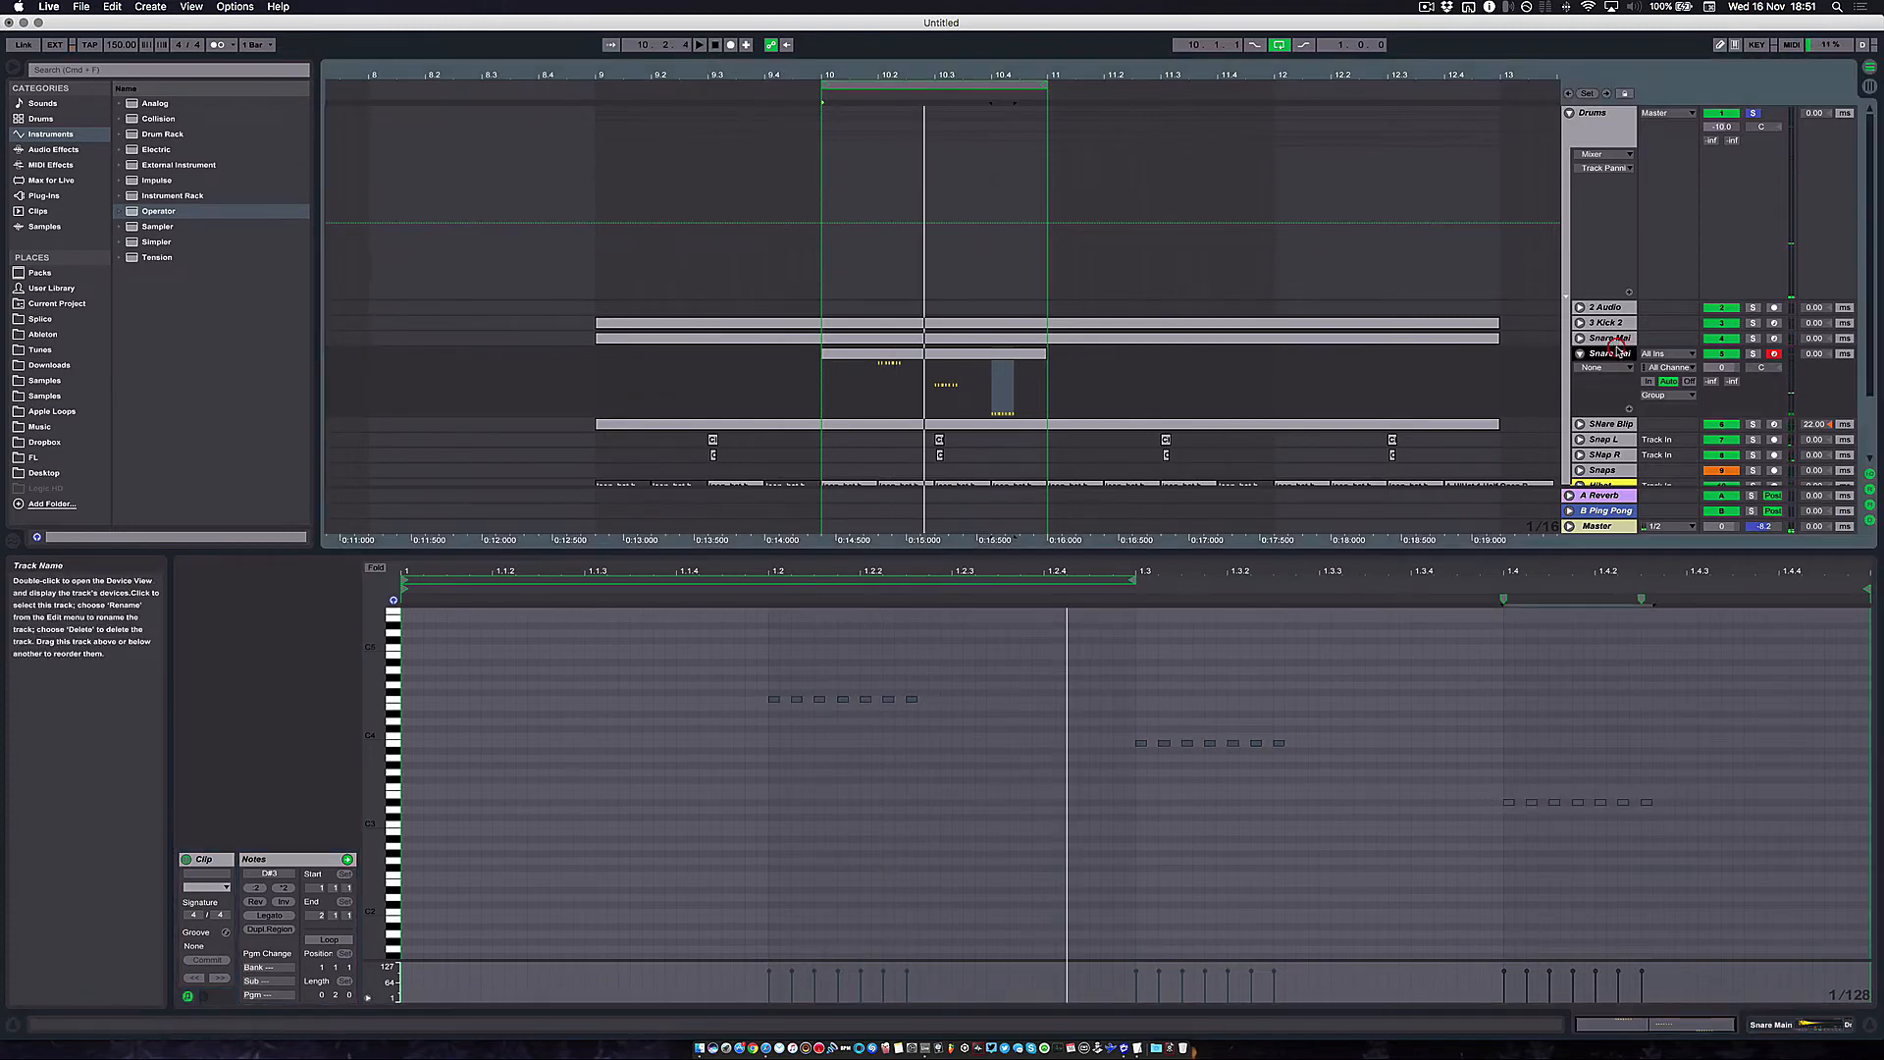
pyautogui.click(1775, 368)
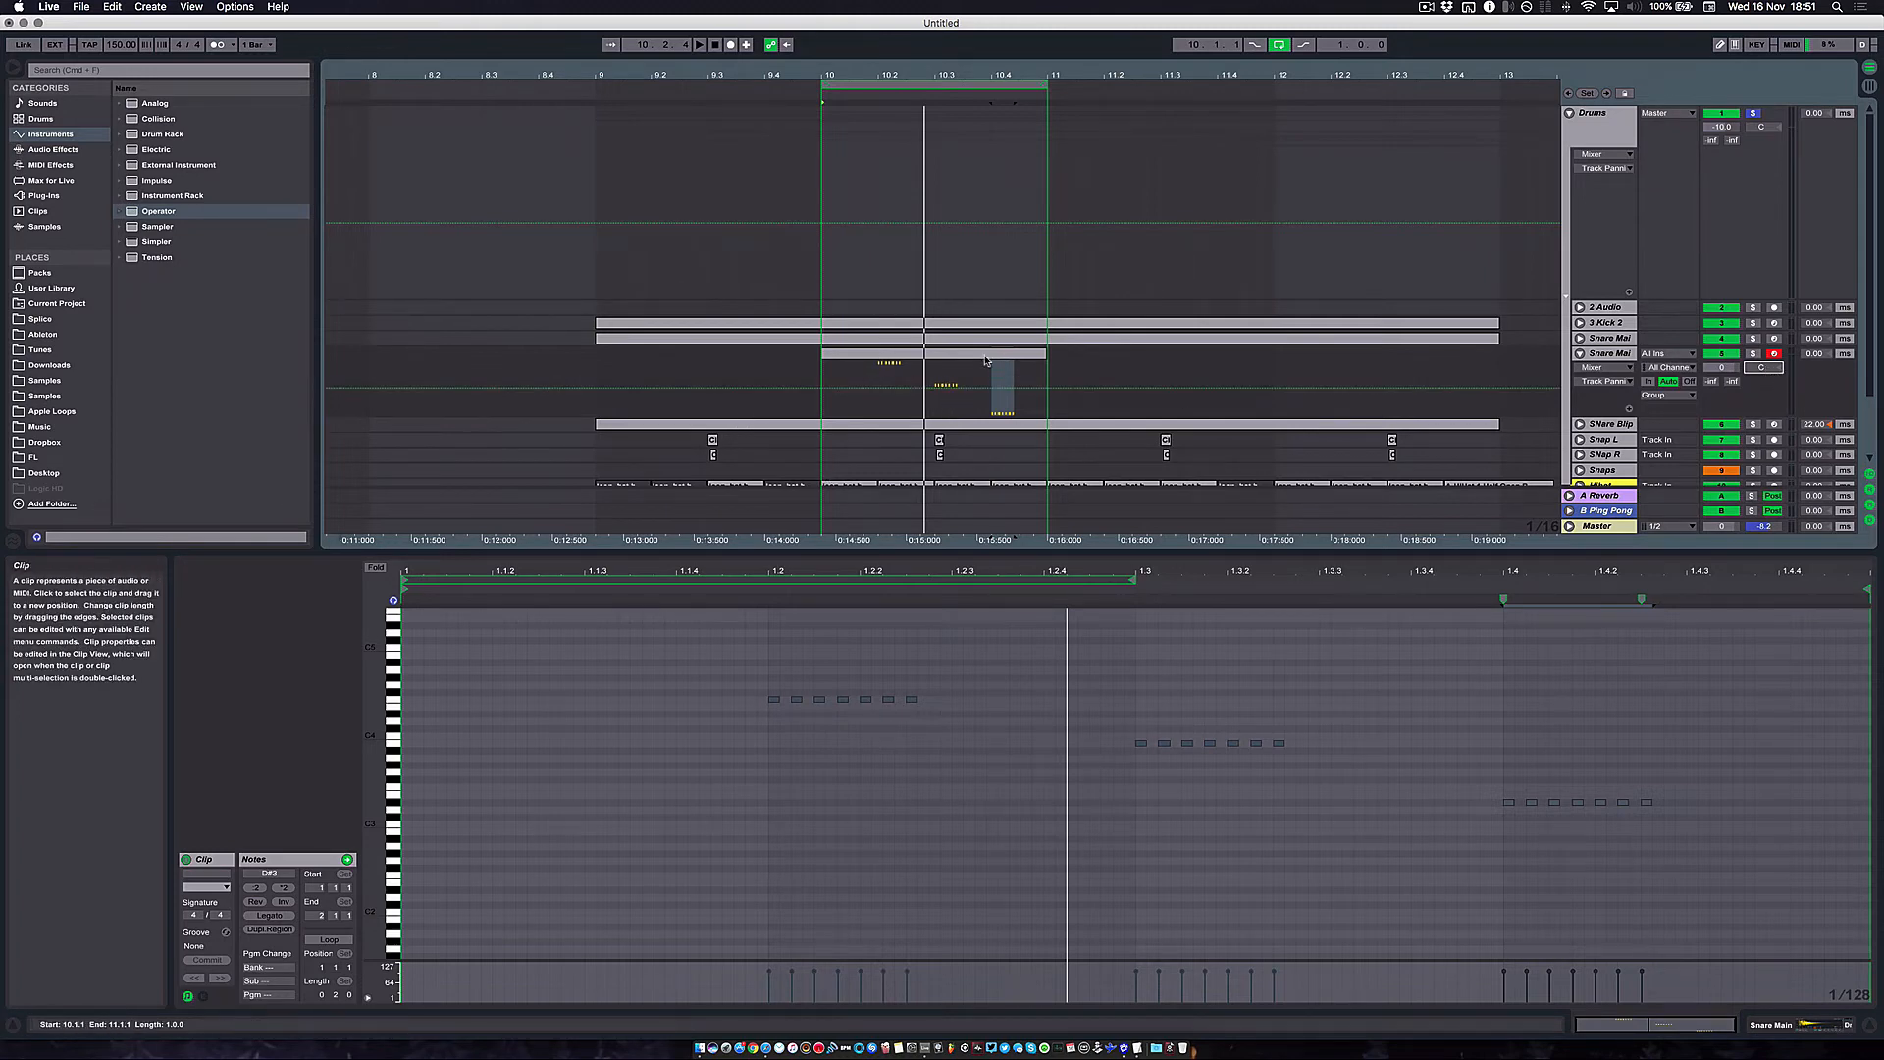
pyautogui.click(883, 389)
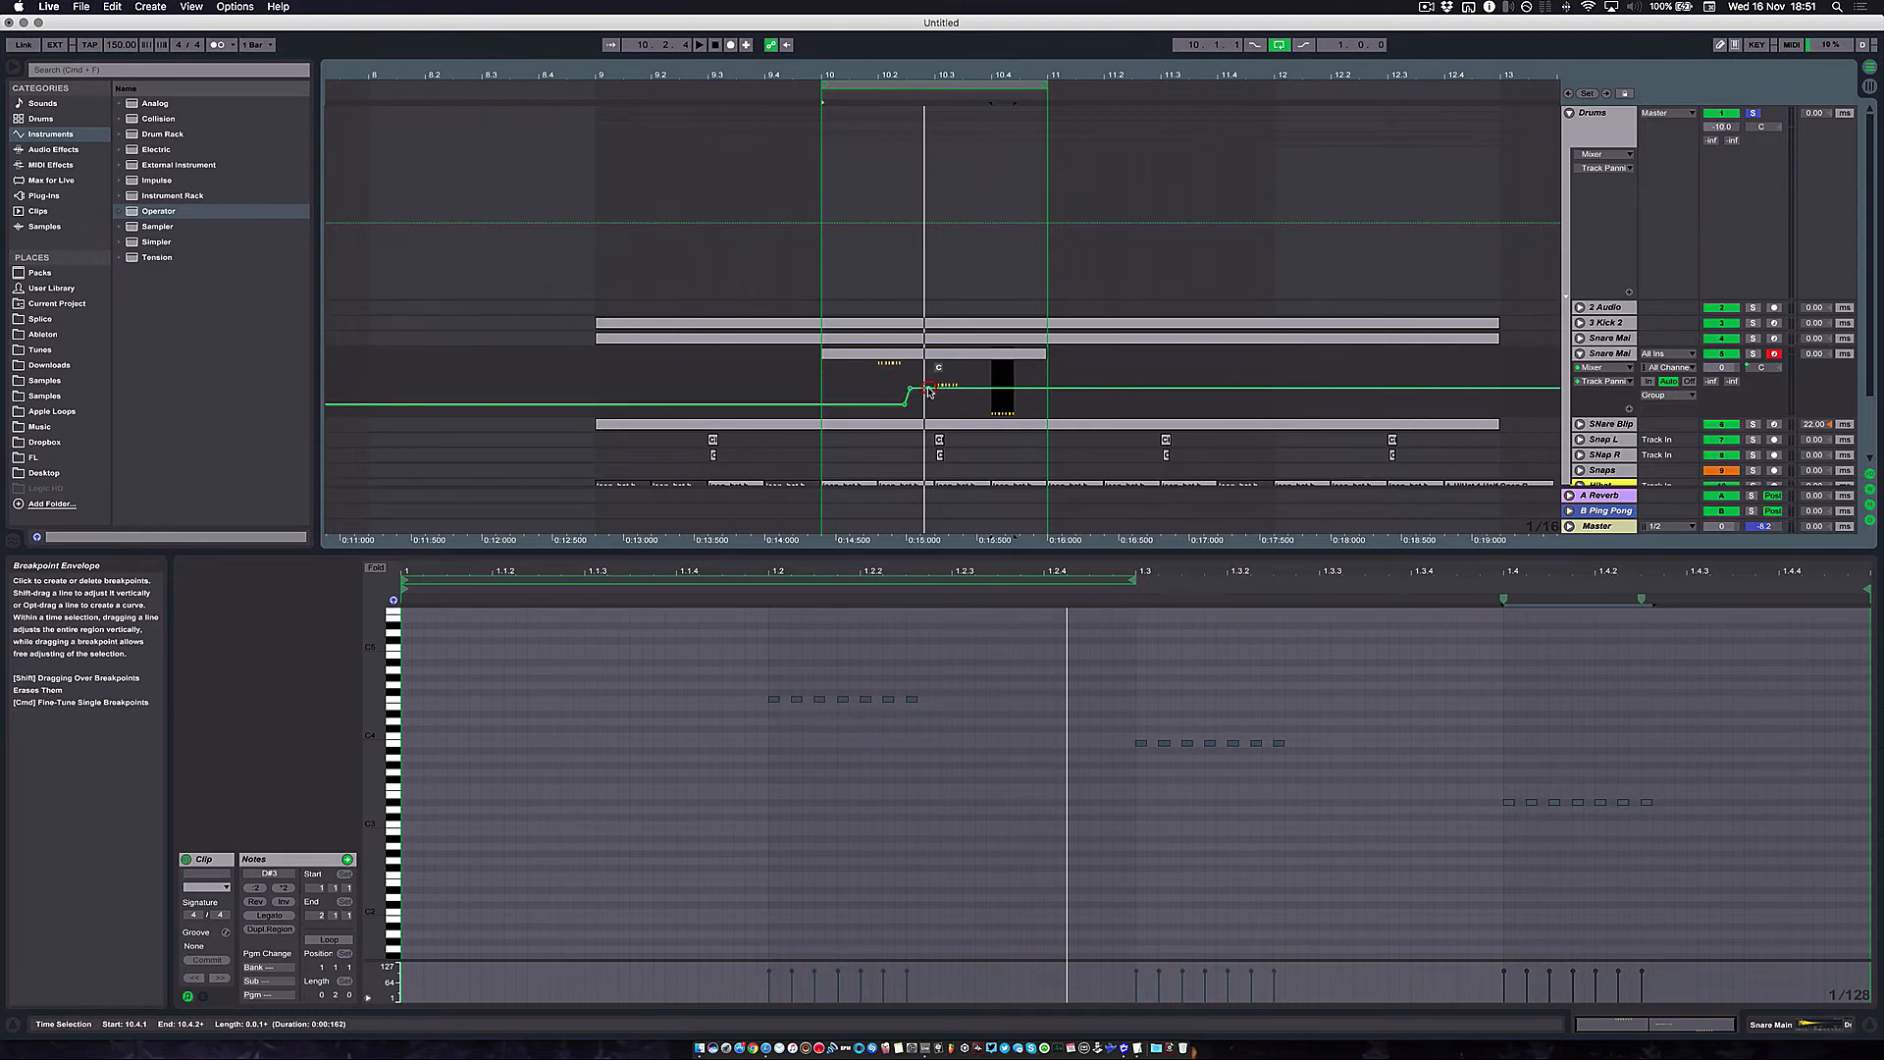
pyautogui.moveTo(929, 390); pyautogui.dragTo(971, 404)
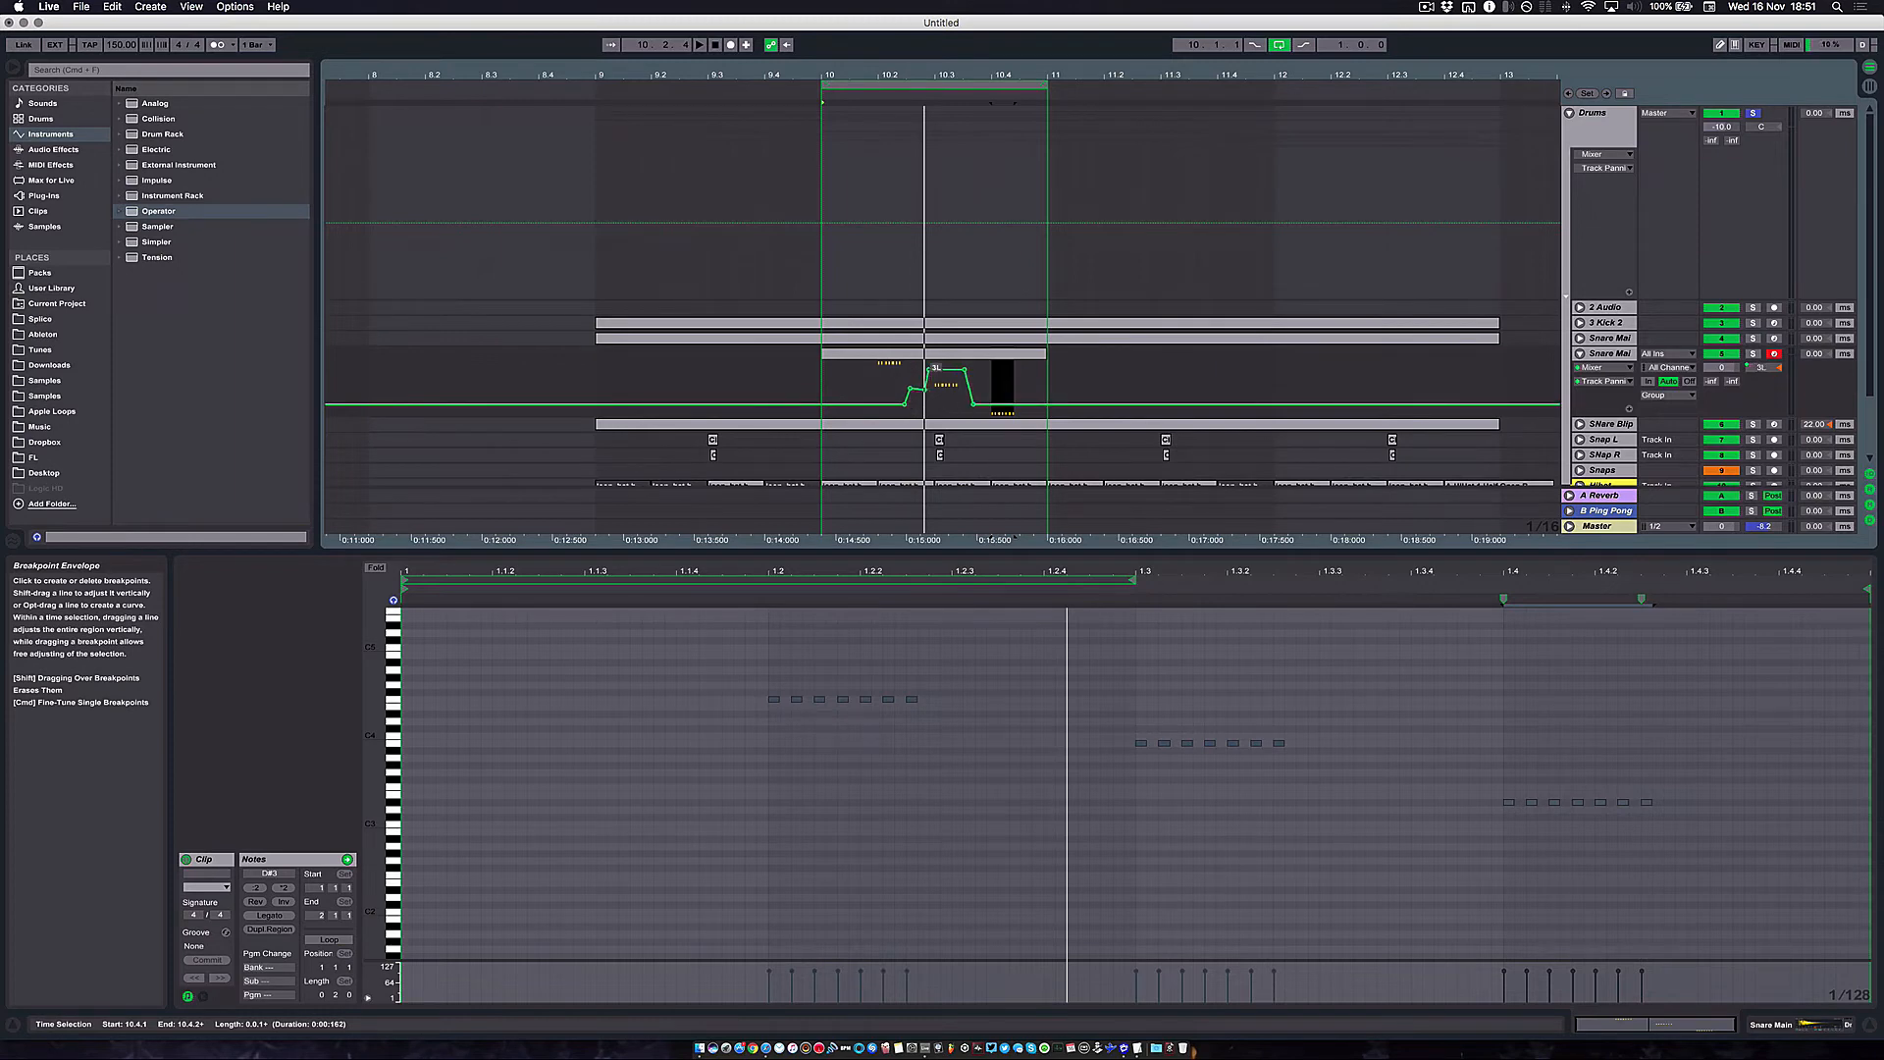
# Tighten the pan automation's rise just before the second note run and play the one-bar loop
pyautogui.click(880, 380)
pyautogui.press('+')
pyautogui.press('+')
pyautogui.hscroll(1, 933, 398)
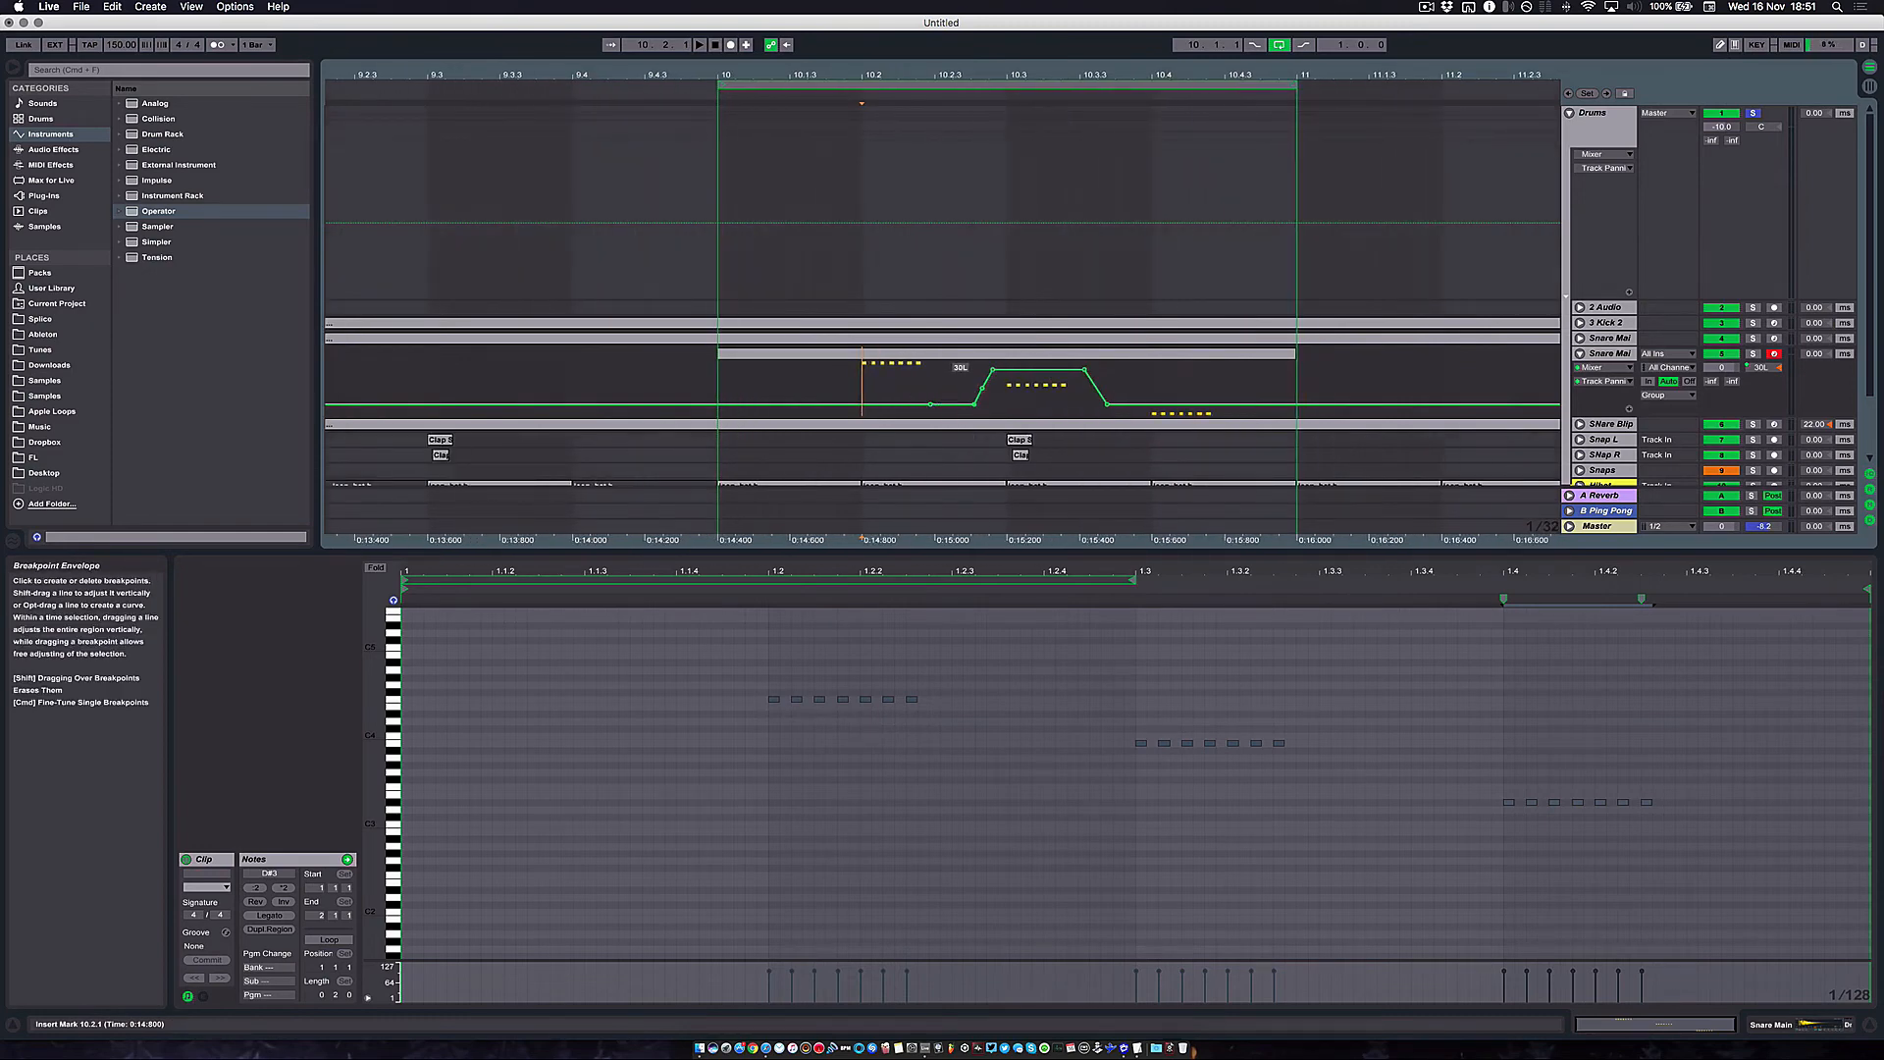
pyautogui.press('space')
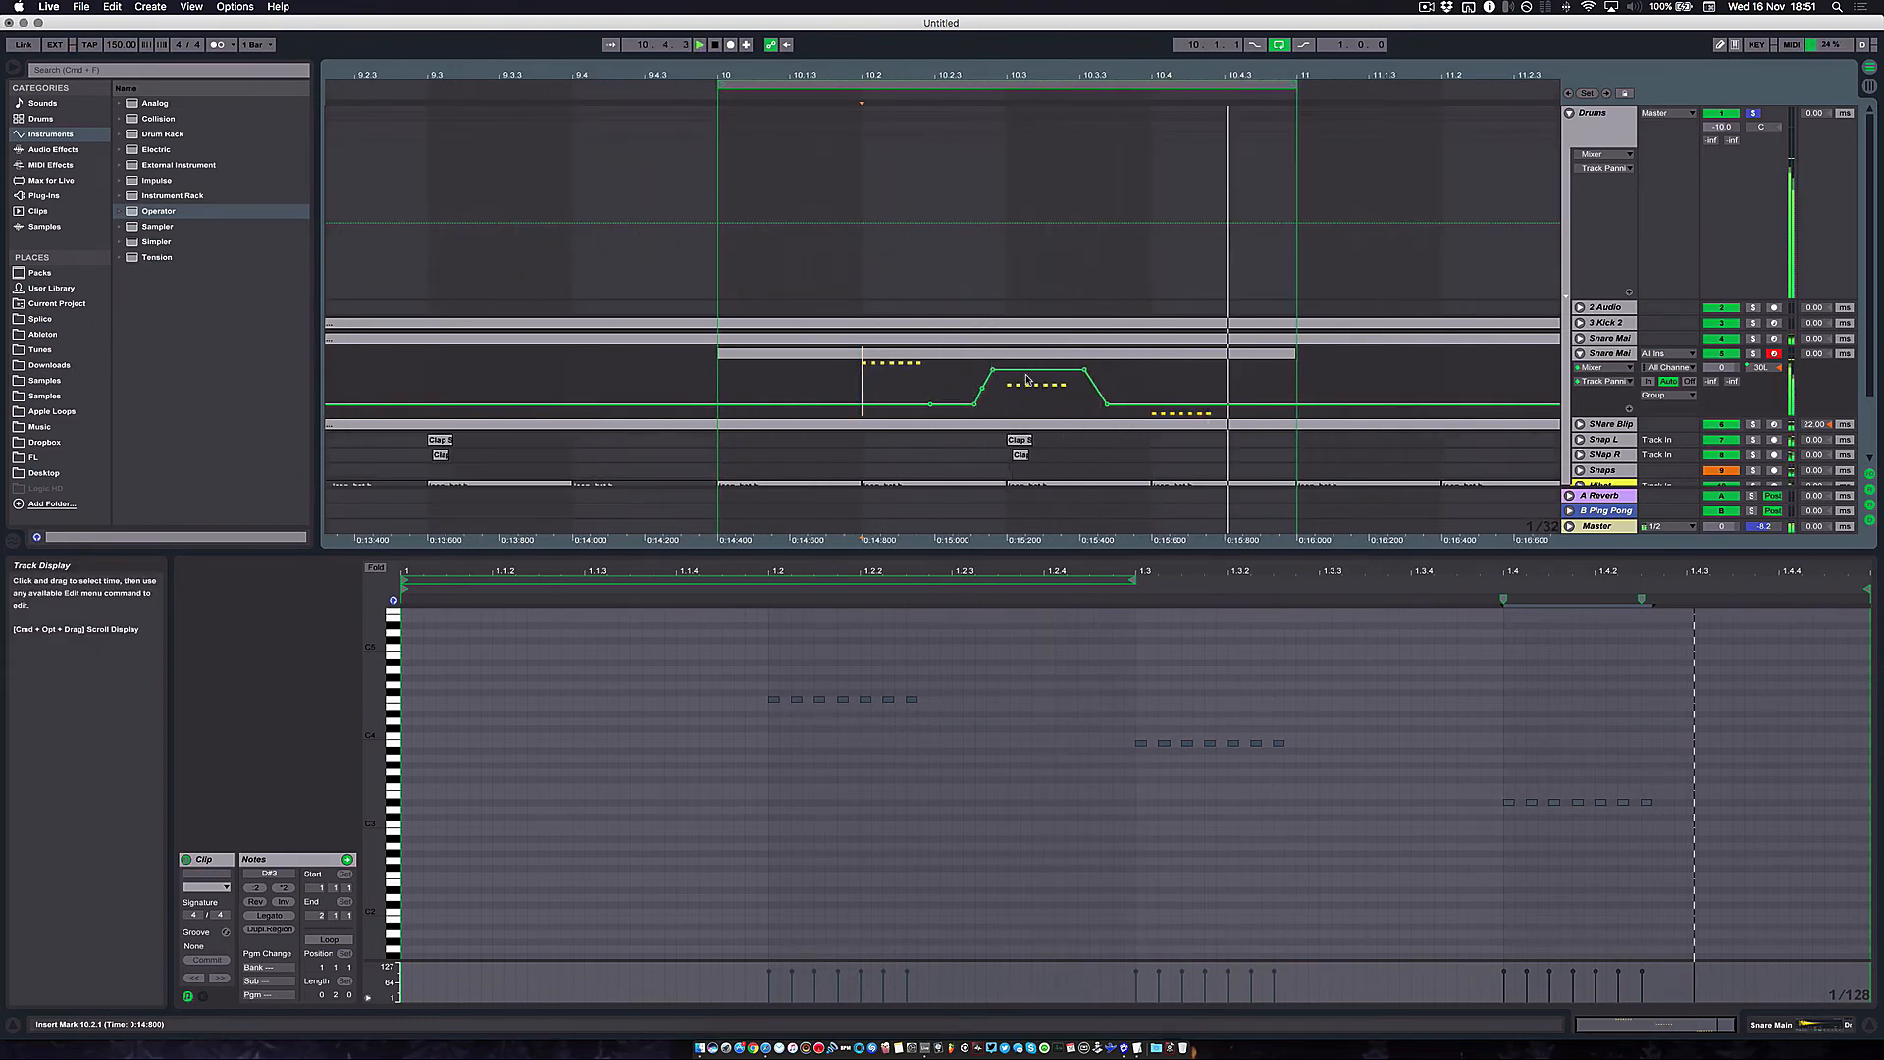
# Set the loop from bar 9 to bar 13 and lower the duplicated snare track's volume to -6.3 dB during playback
pyautogui.press('-')
pyautogui.press('-')
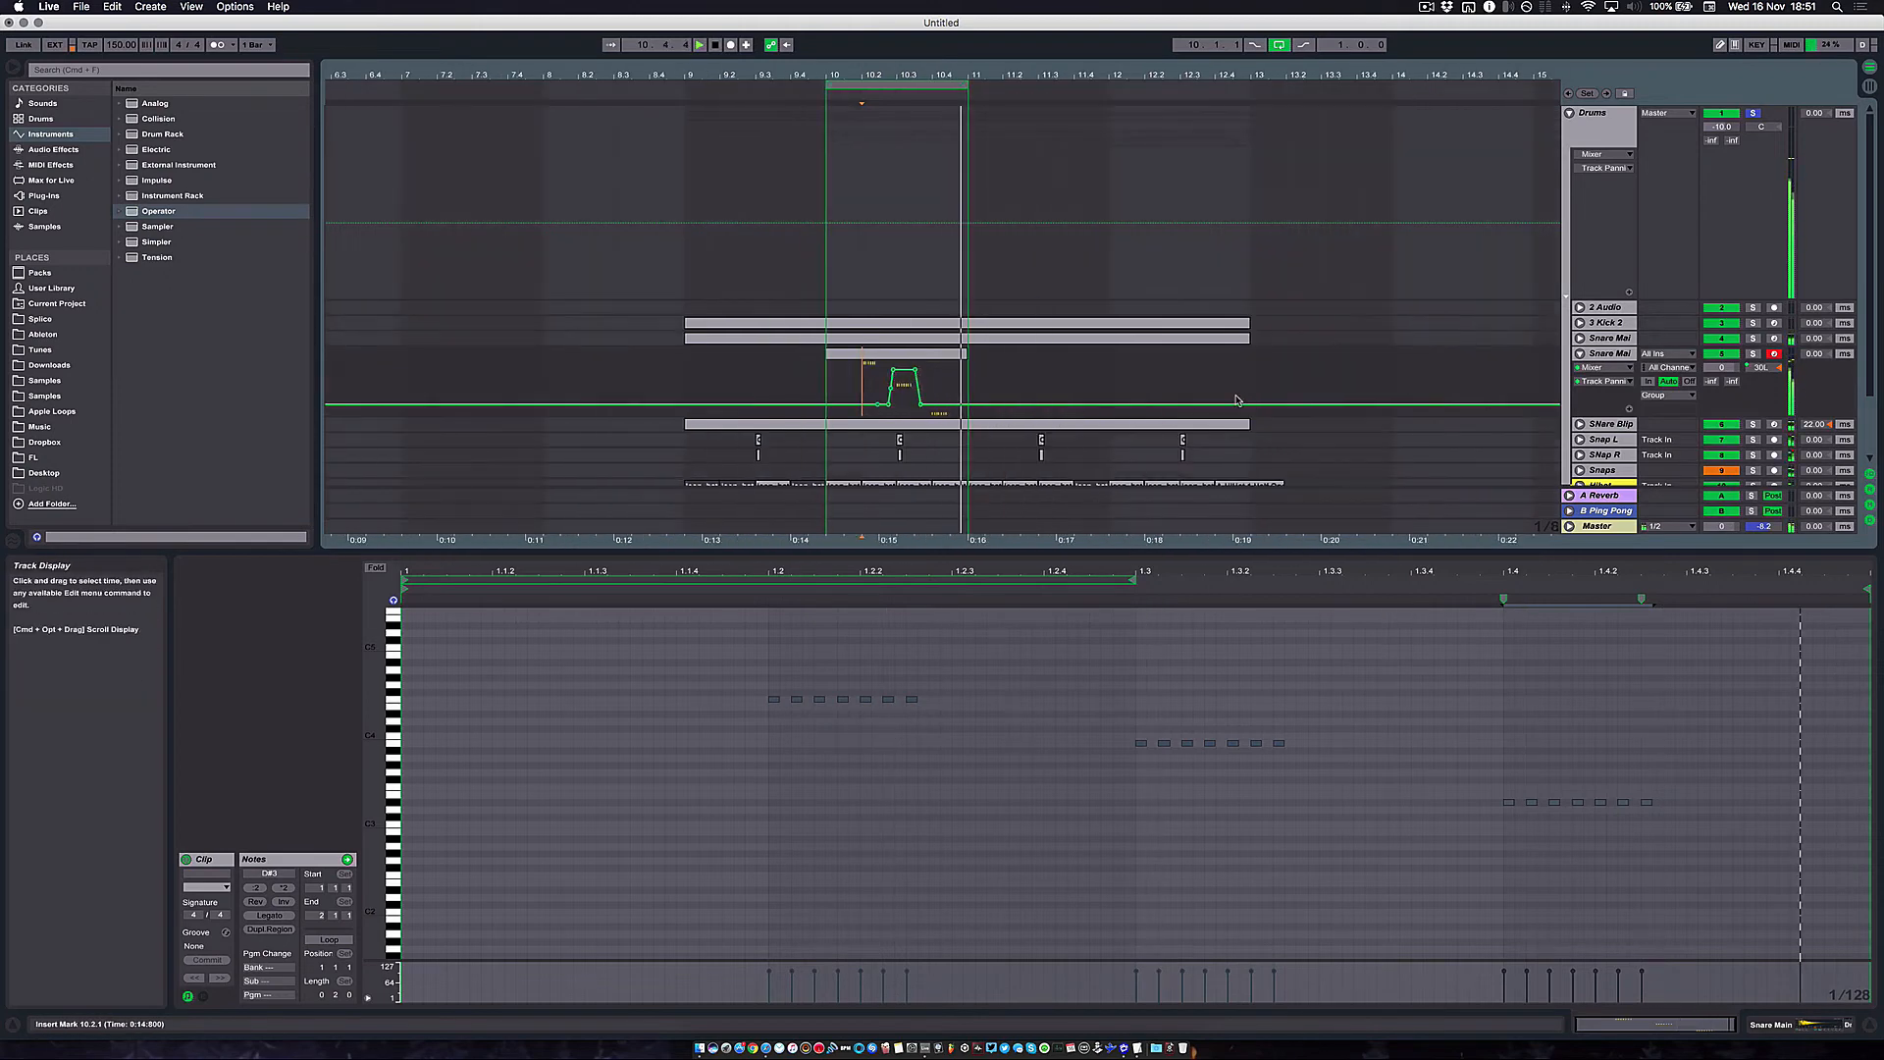
pyautogui.moveTo(685, 81); pyautogui.dragTo(1249, 80)
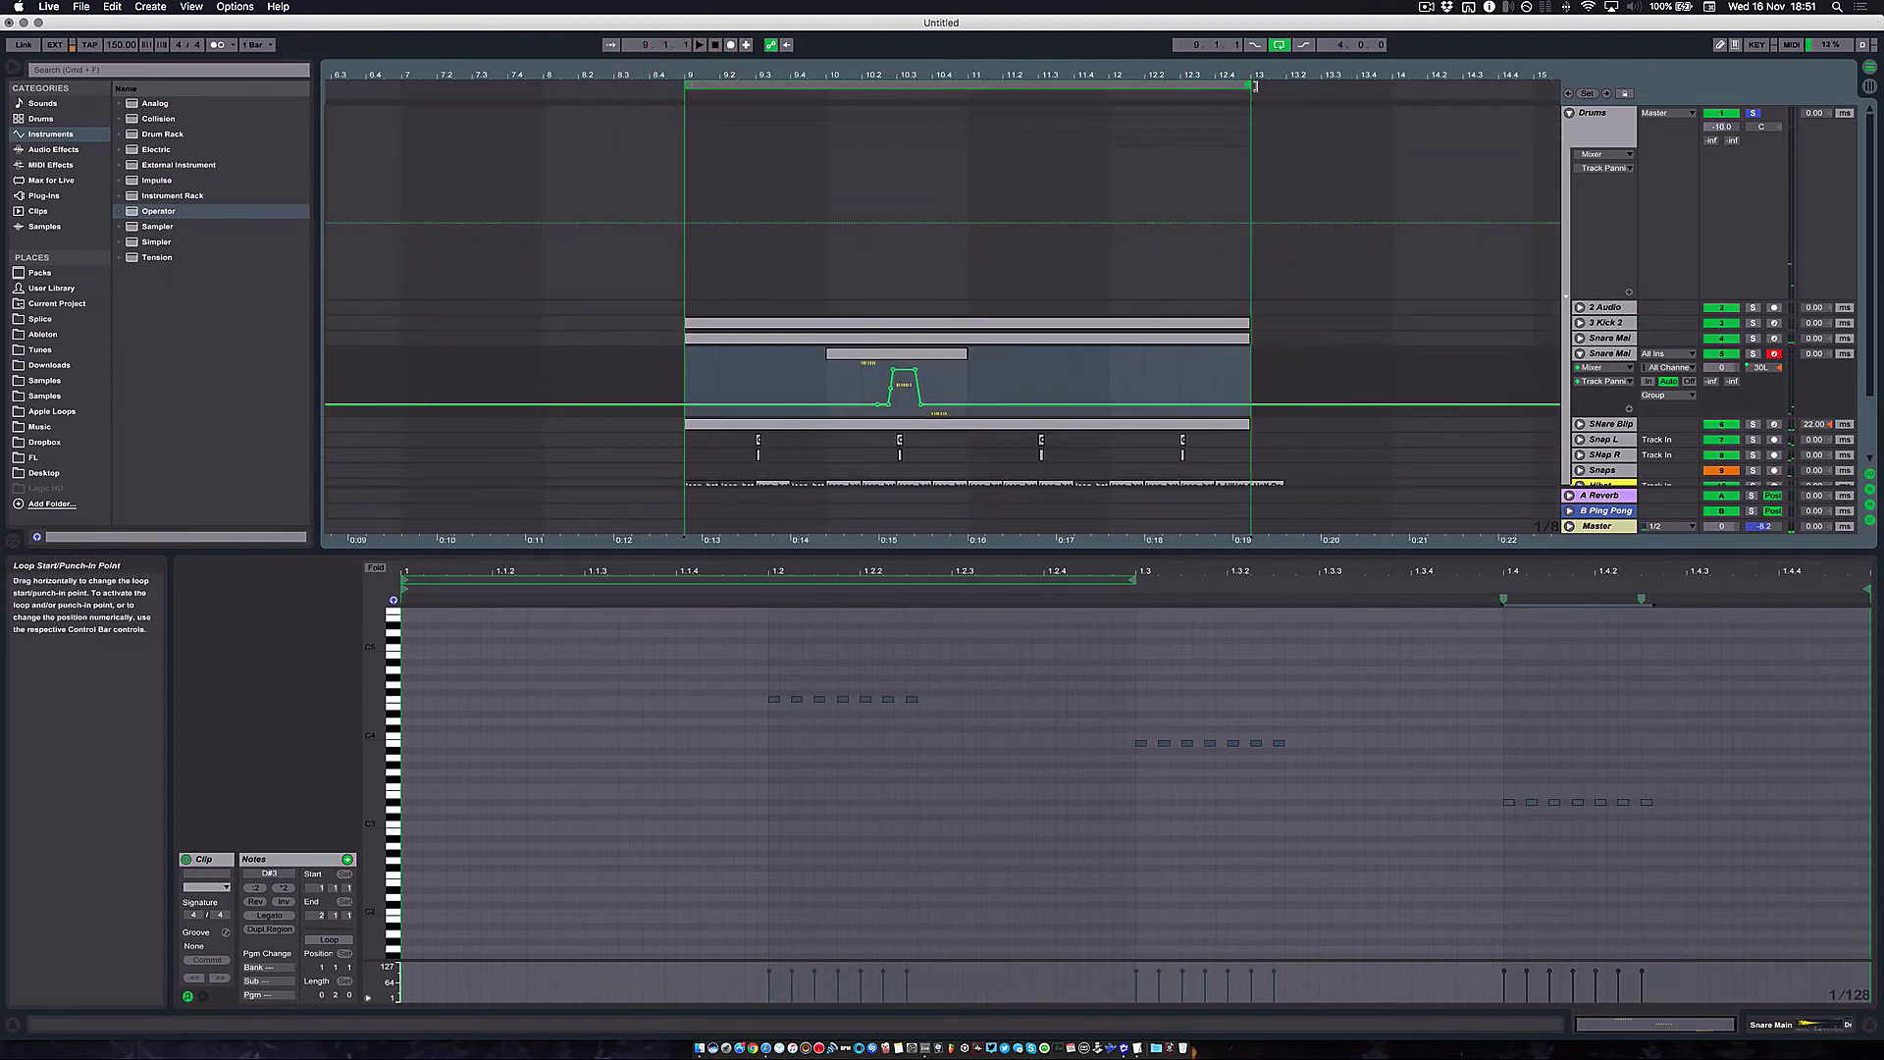
pyautogui.moveTo(1724, 368); pyautogui.dragTo(1724, 387)
pyautogui.press('space')
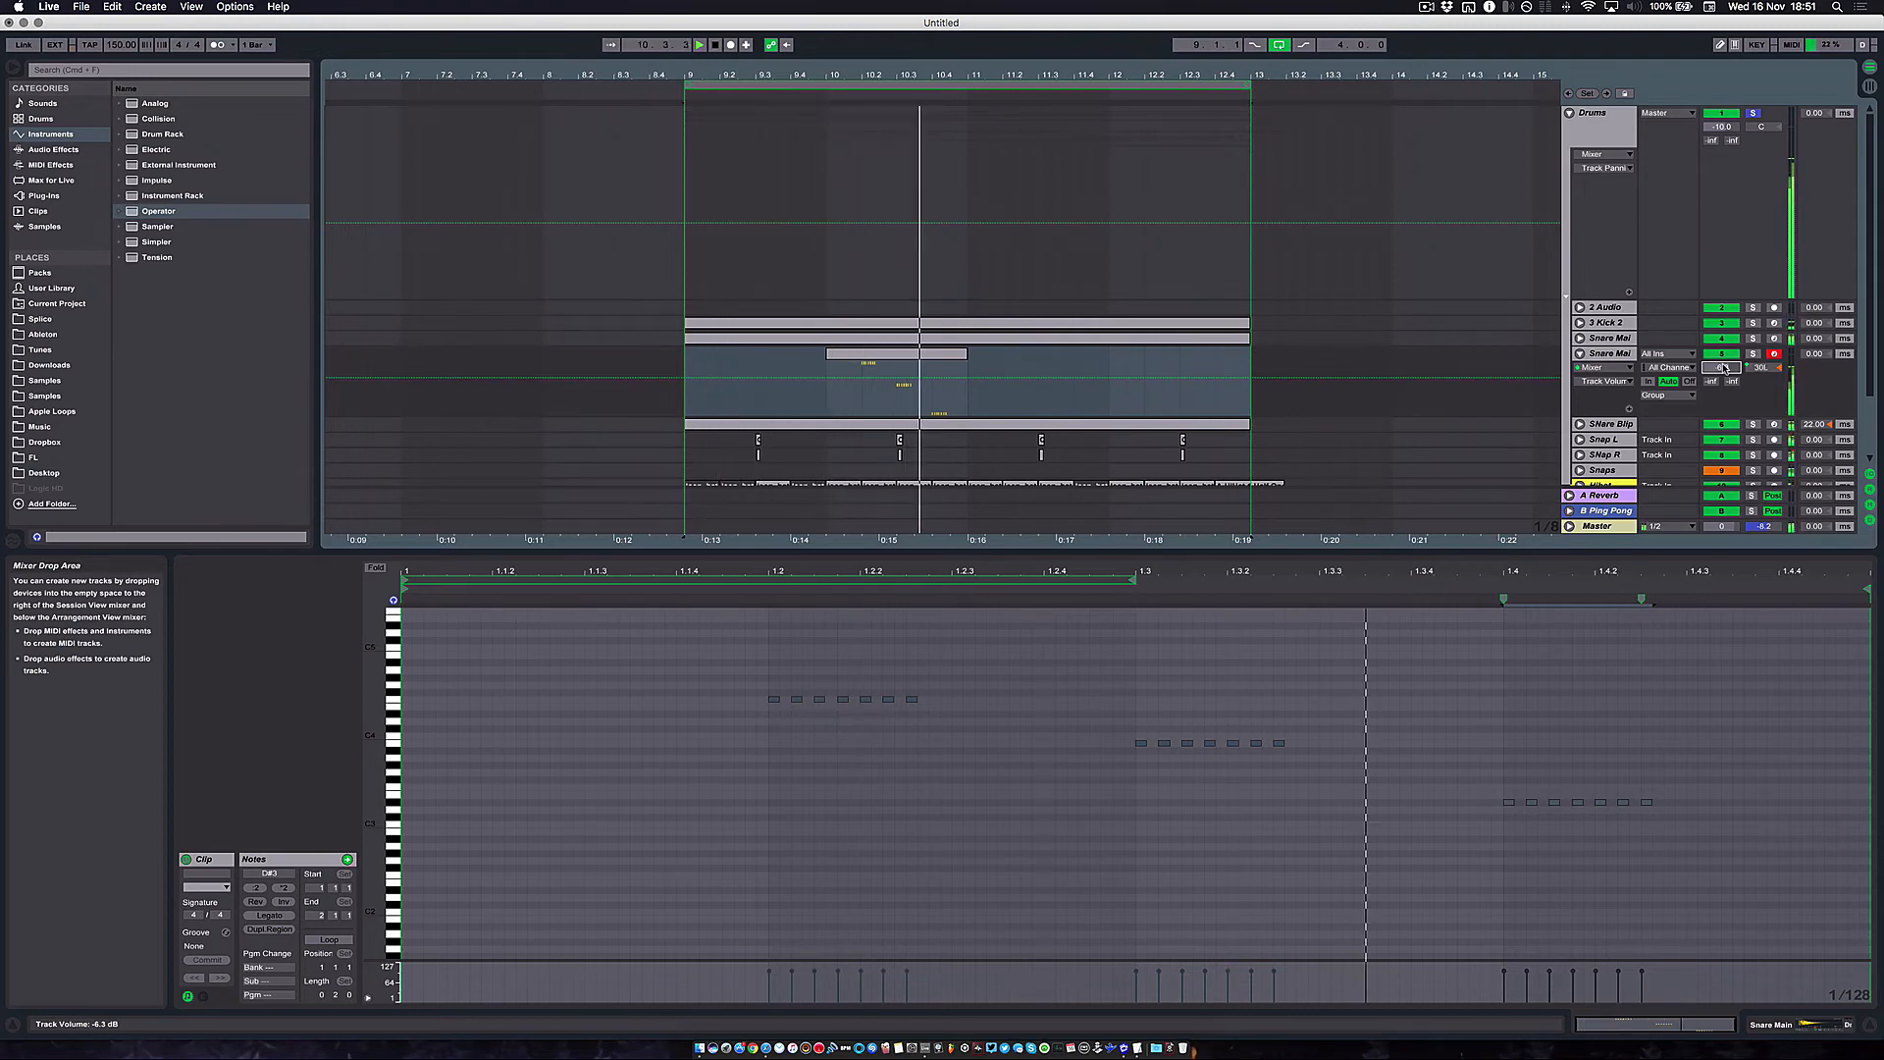
# Move the duplicated snare track's roll clip from bar 10 to bar 12 and start a brief playback
pyautogui.press('space')
pyautogui.click(884, 357)
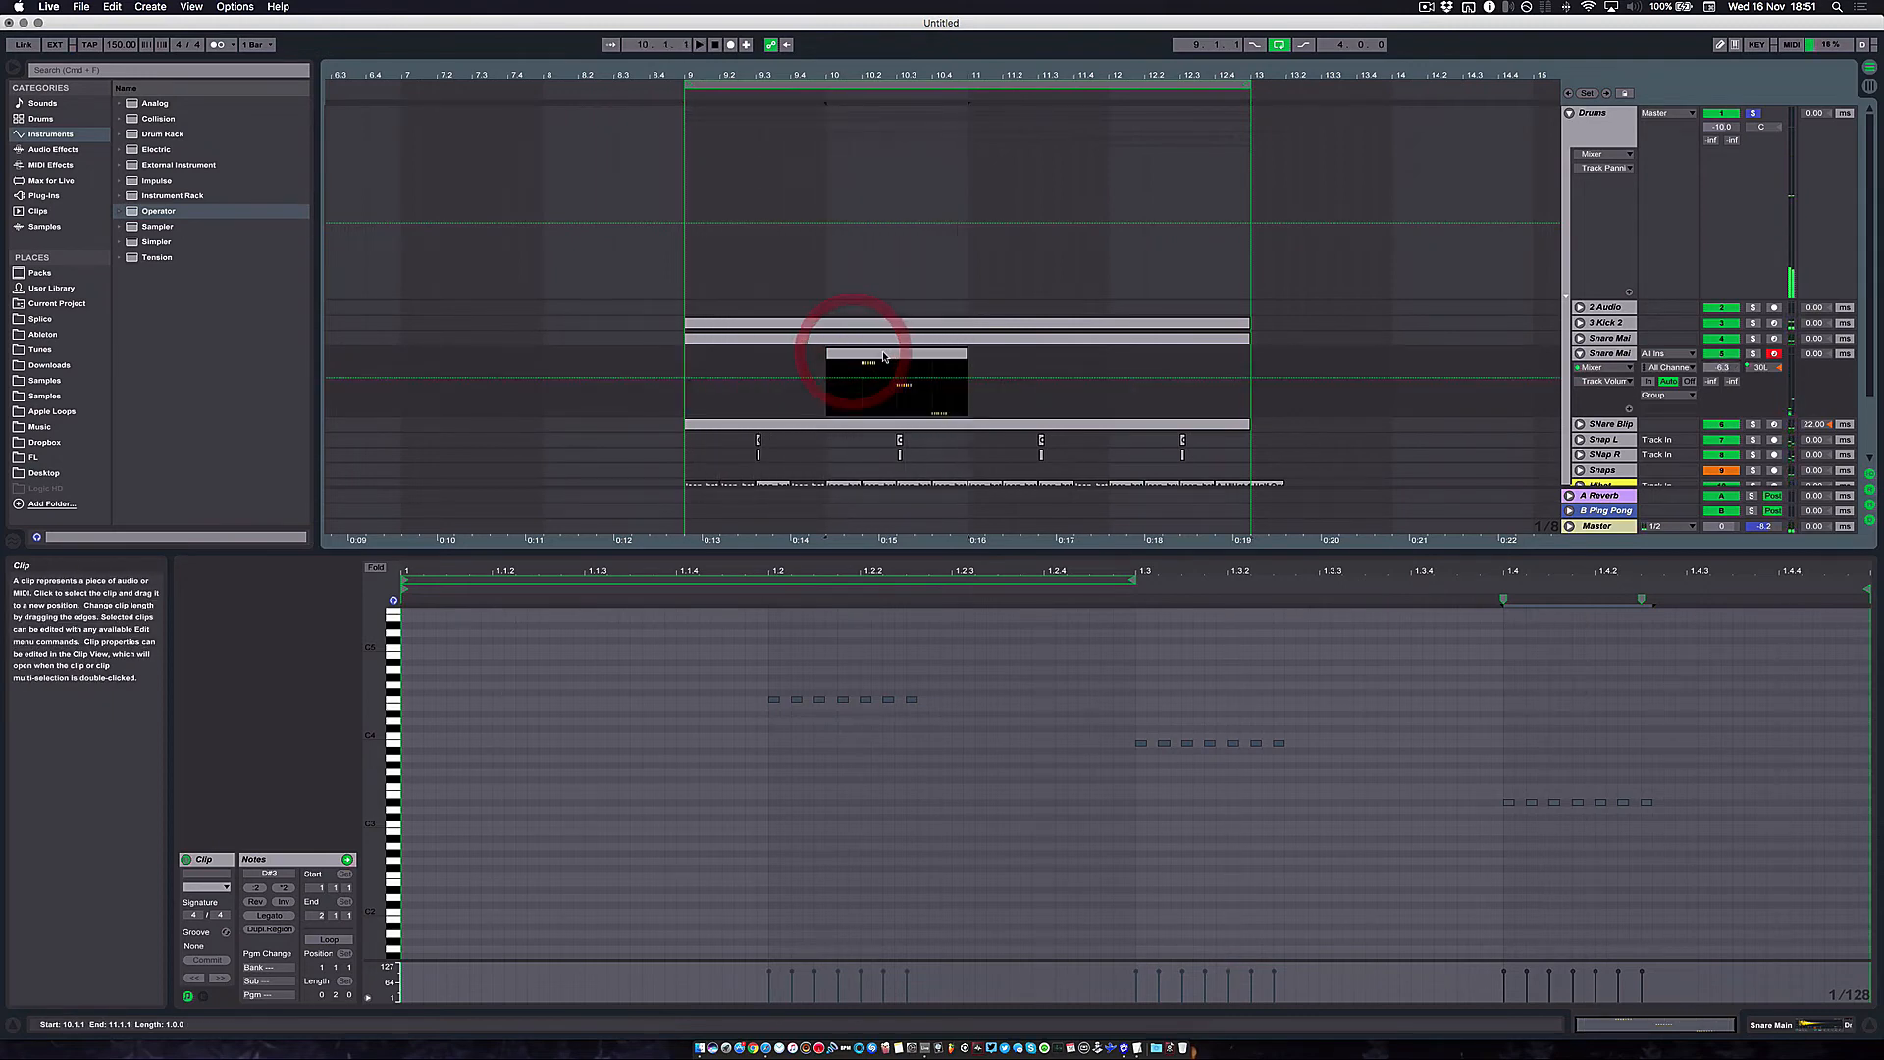
pyautogui.moveTo(878, 357); pyautogui.dragTo(1164, 362)
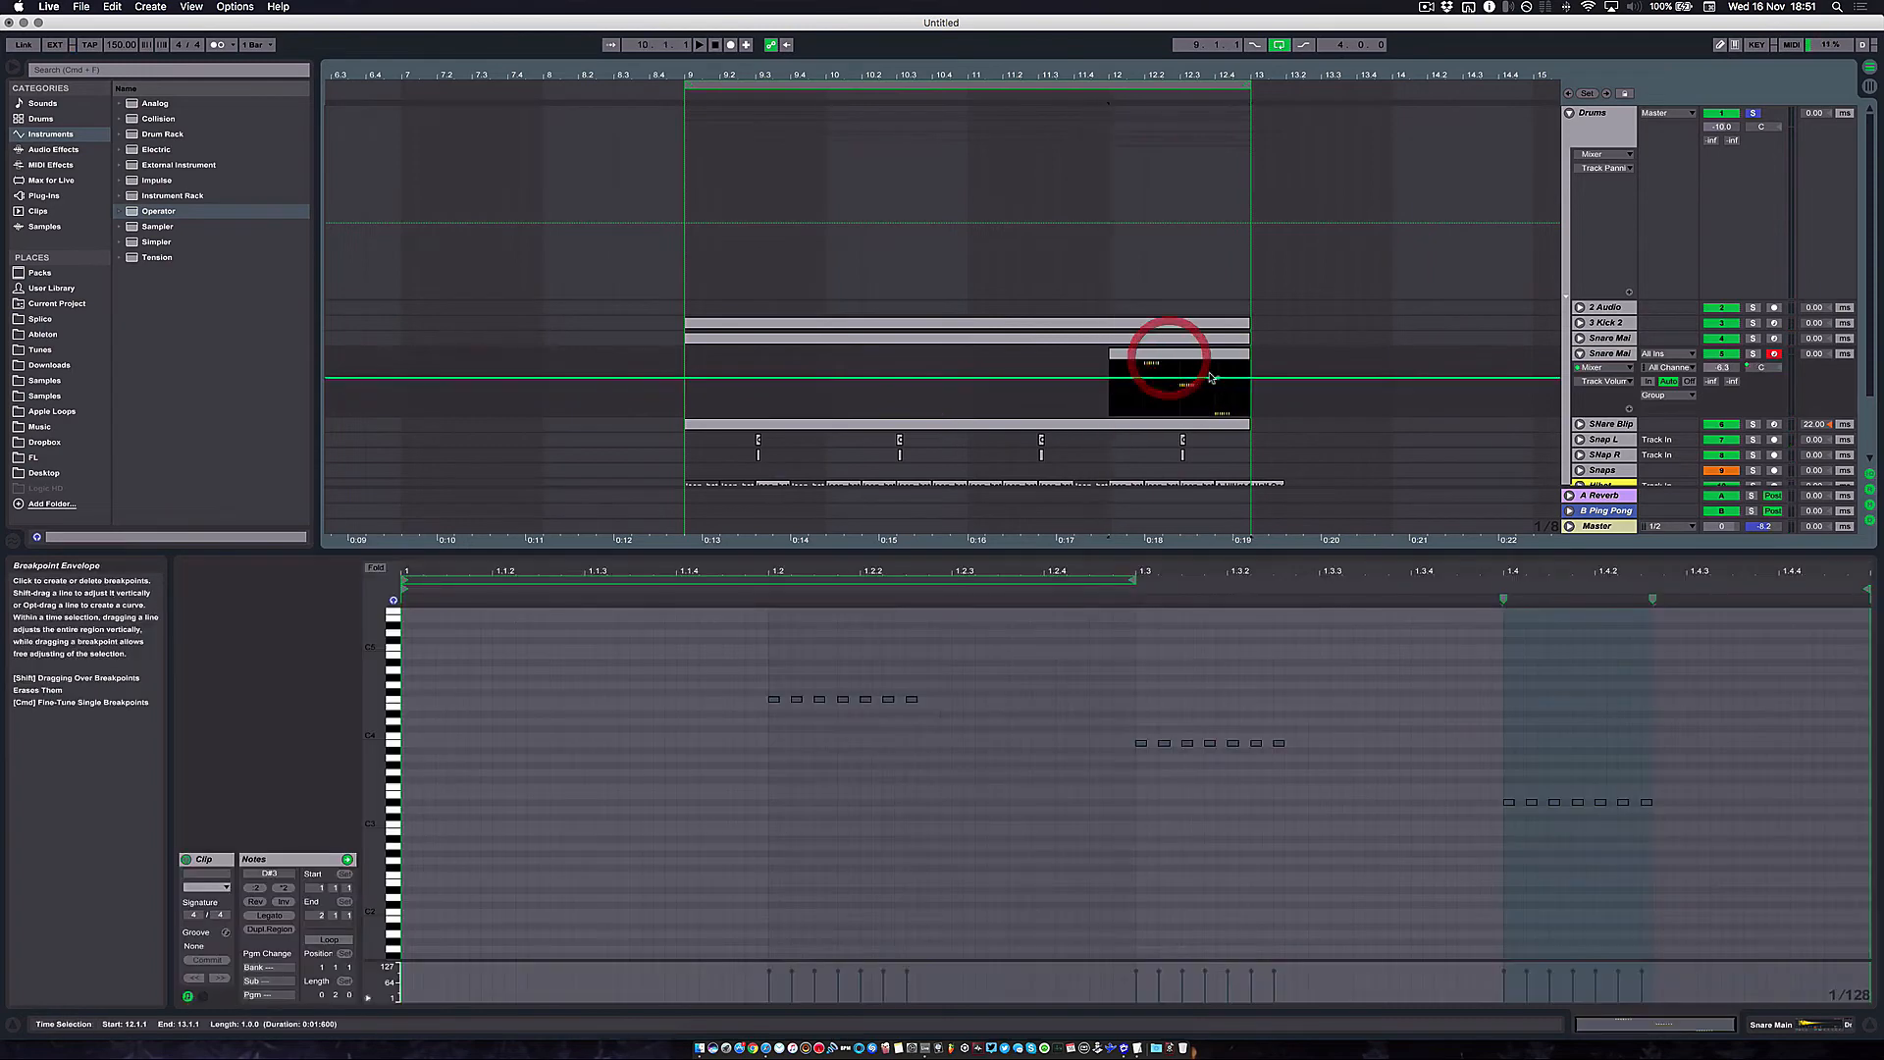
pyautogui.press('space')
pyautogui.click(1180, 368)
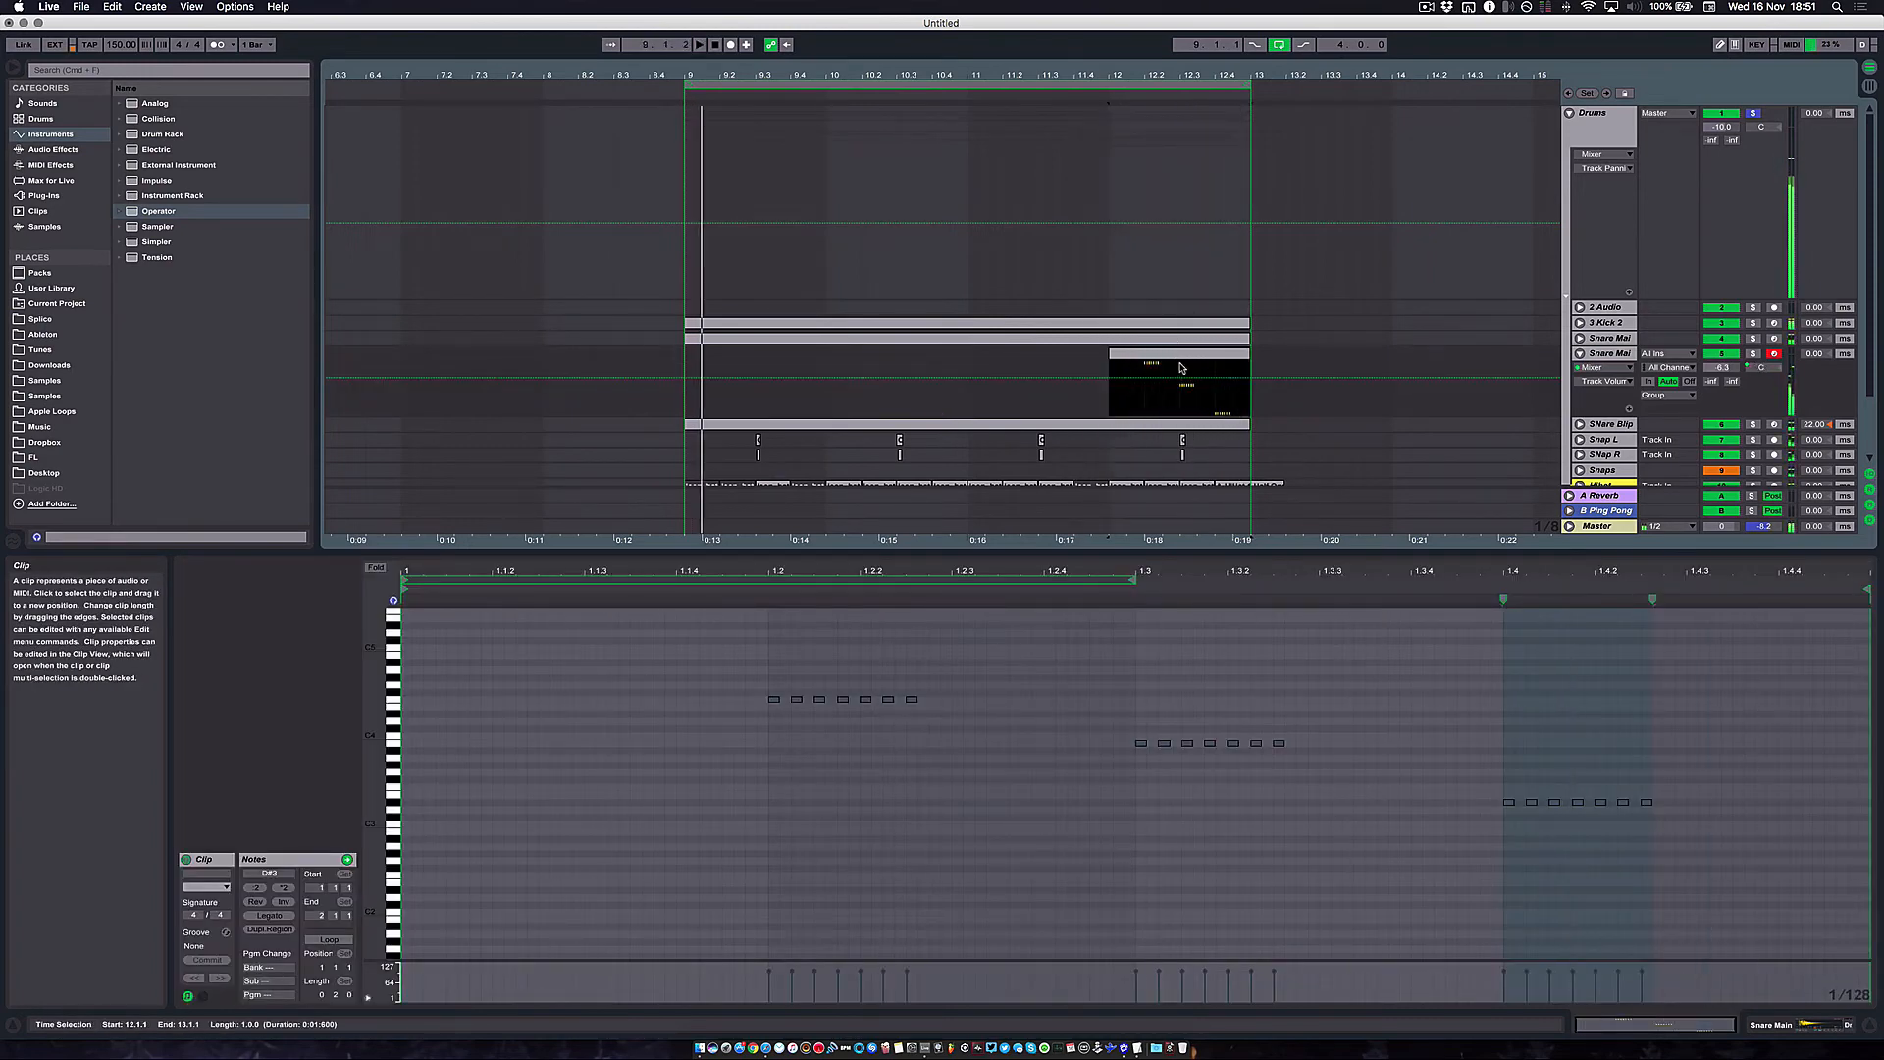
pyautogui.moveTo(1177, 359)
pyautogui.mouseDown()
pyautogui.moveTo(933, 367)
pyautogui.moveTo(1218, 367)
pyautogui.moveTo(1178, 363)
pyautogui.mouseUp()
# Duplicate all clips in the looped section from bar 9 to bar 13, filling bars 13 to 17
pyautogui.press('+')
pyautogui.press('-')
pyautogui.press('-')
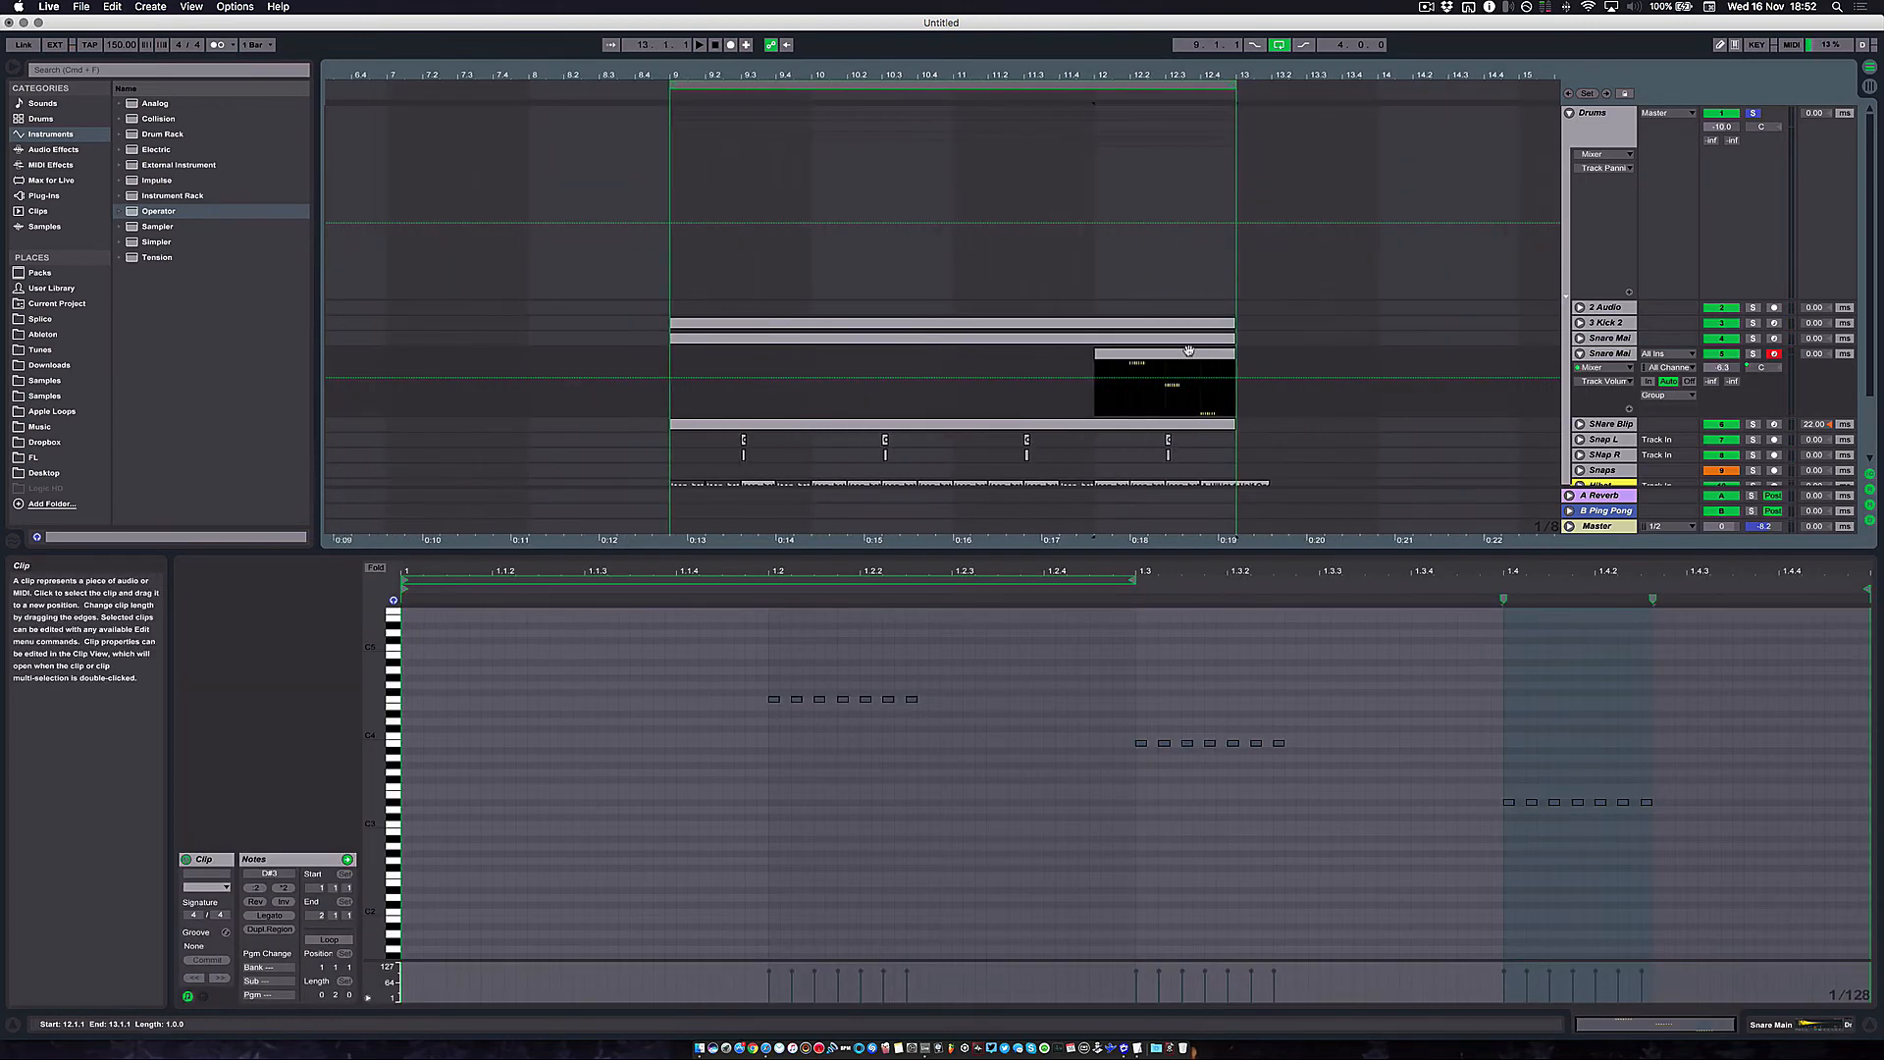
pyautogui.scroll(-4, 1094, 345)
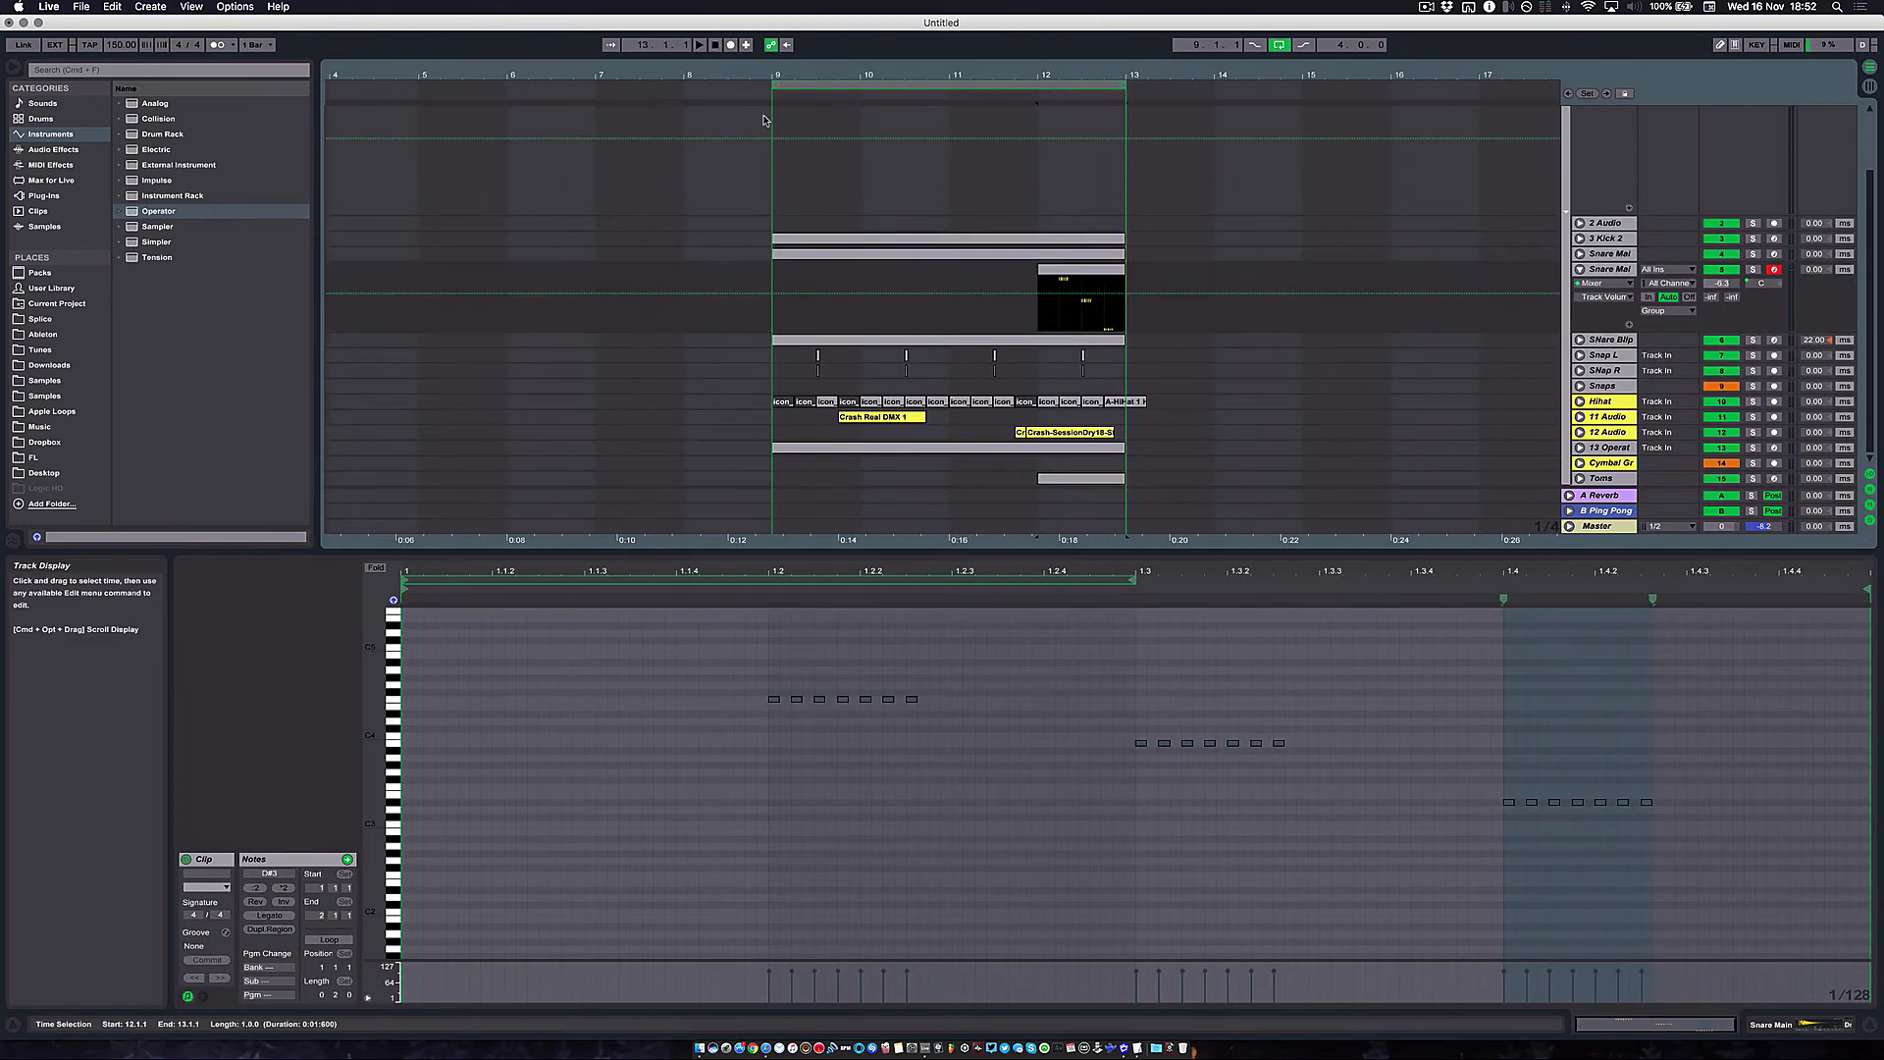
pyautogui.click(1085, 273)
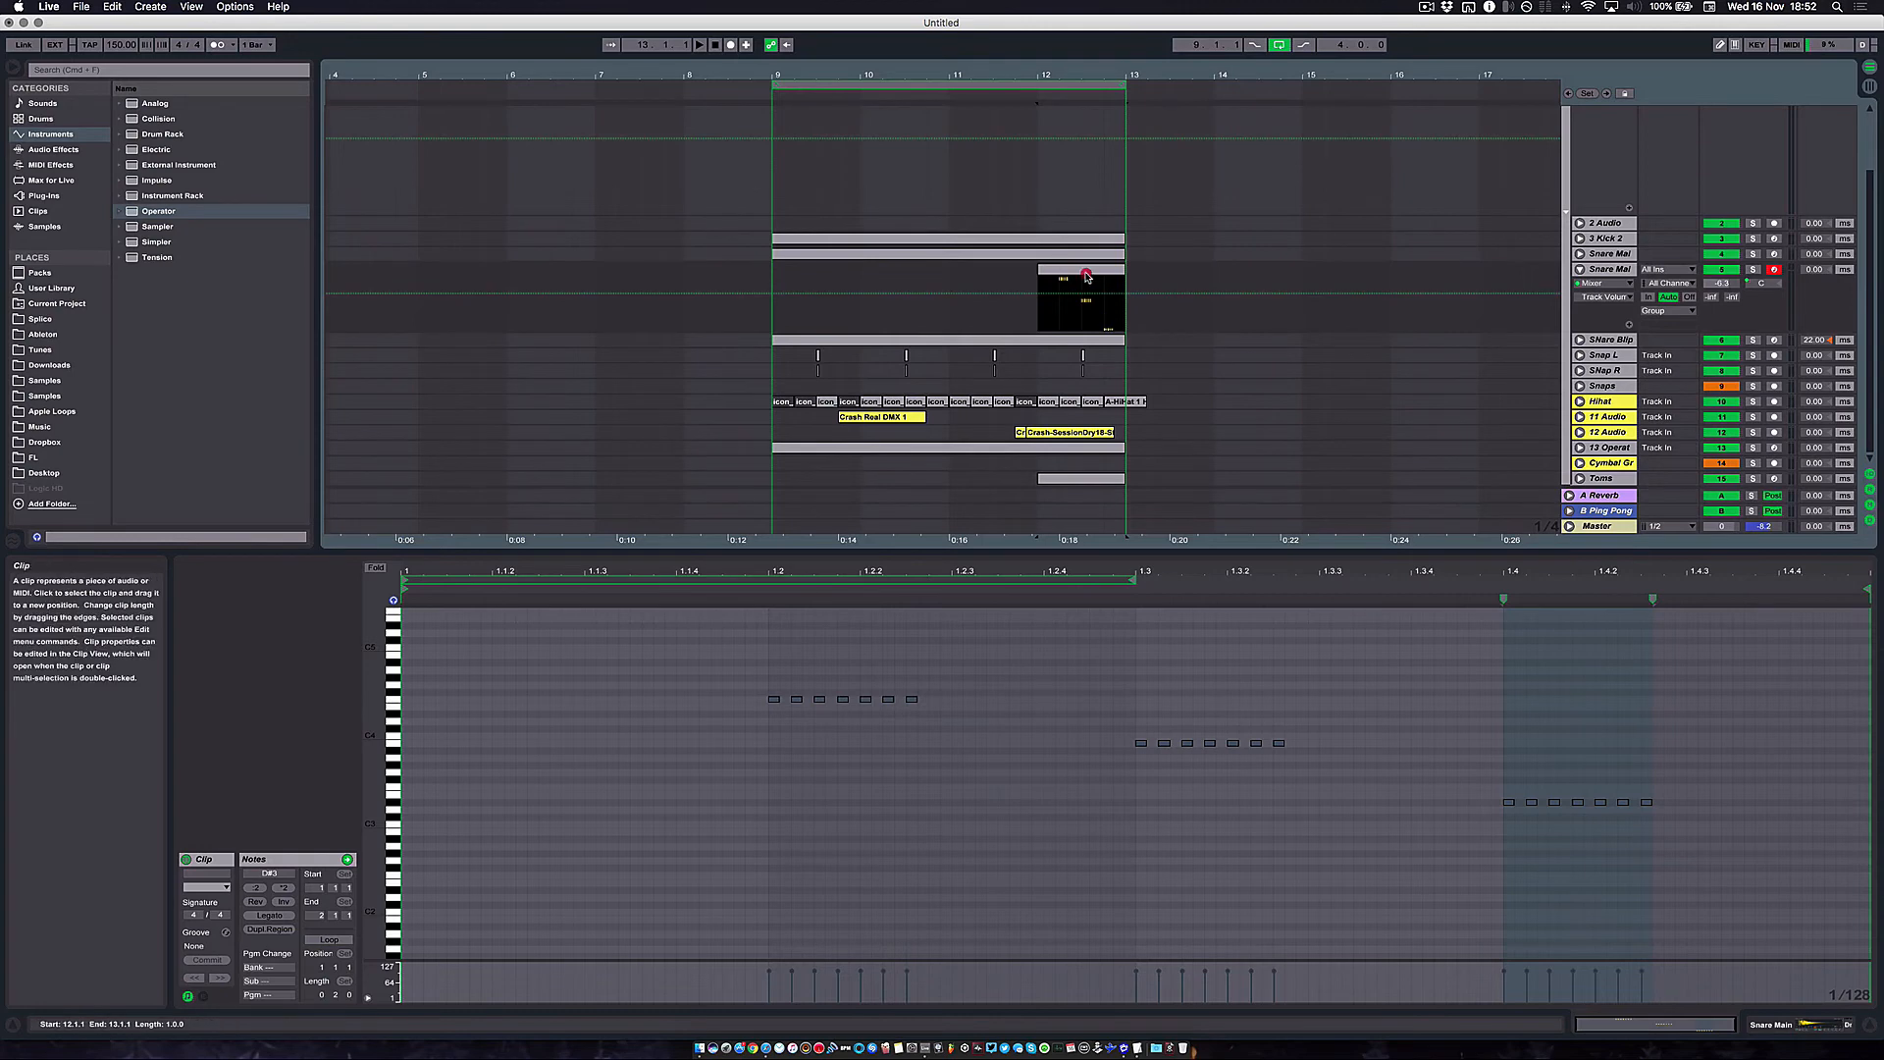
pyautogui.click(1068, 479)
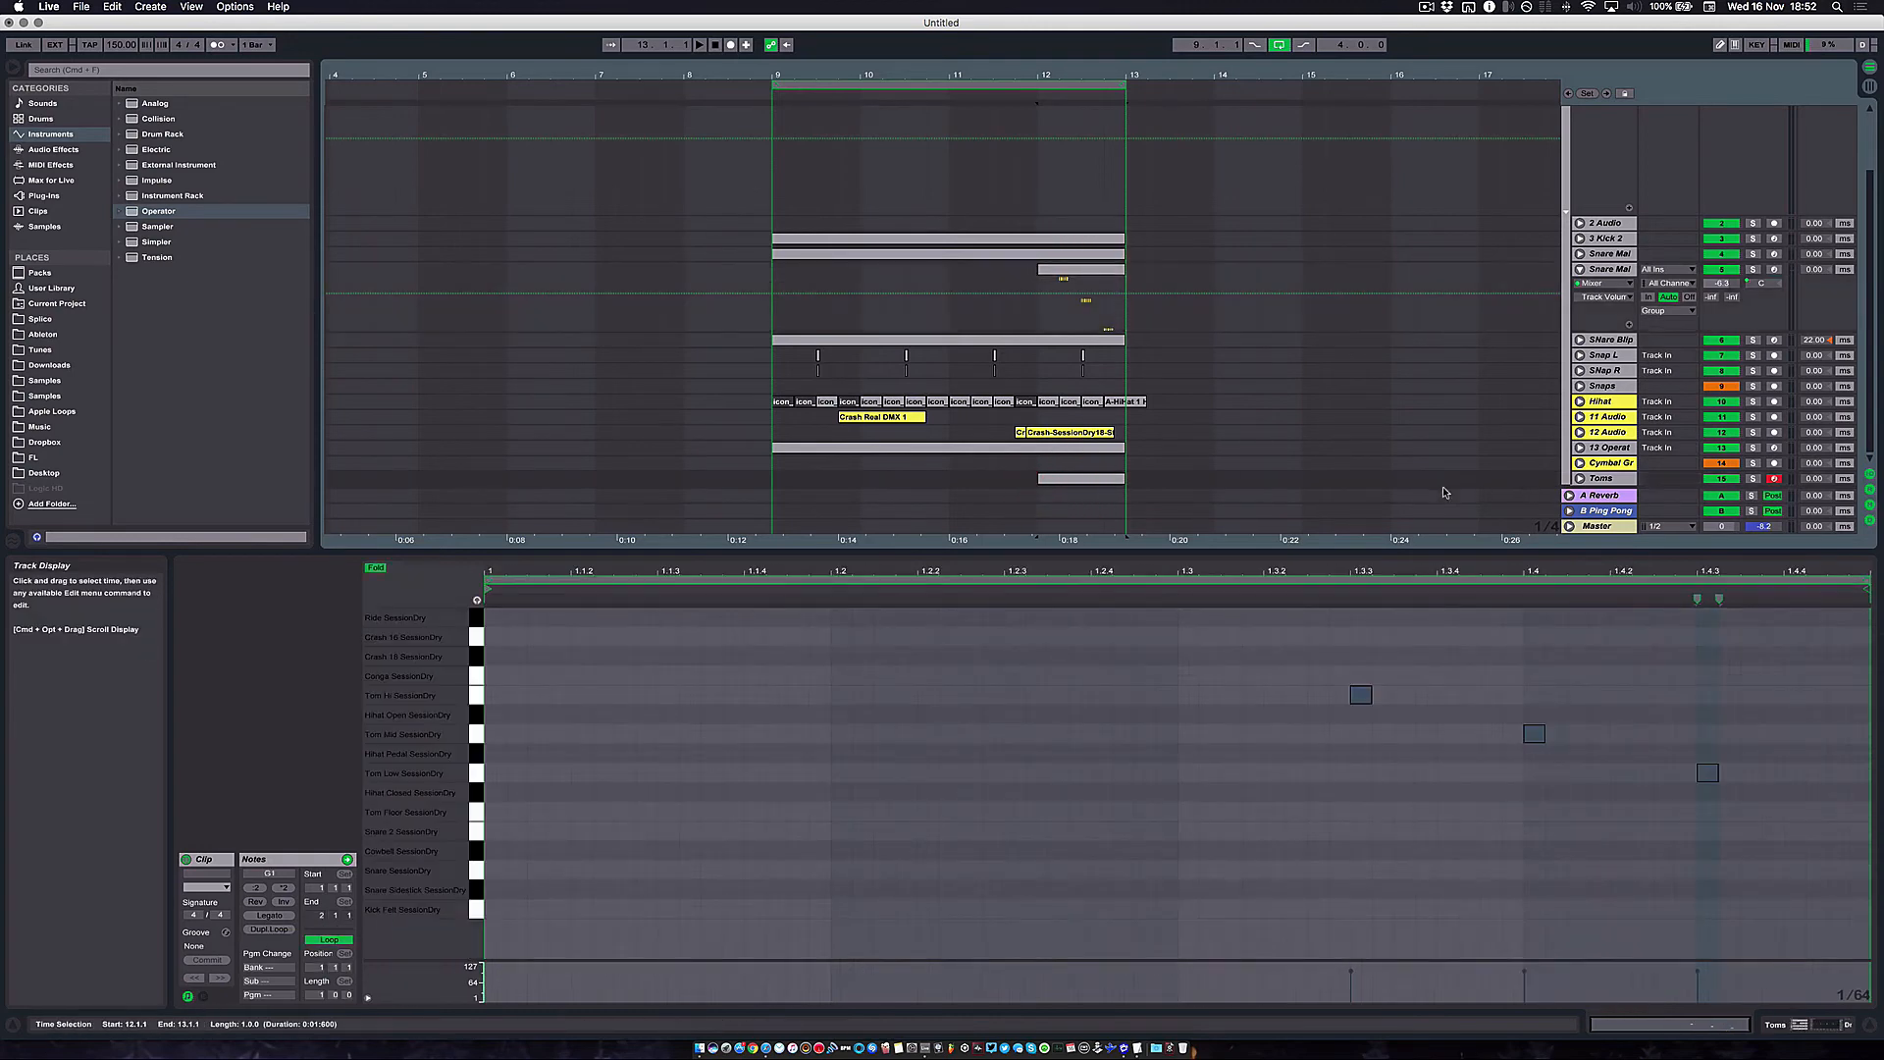
pyautogui.click(921, 85)
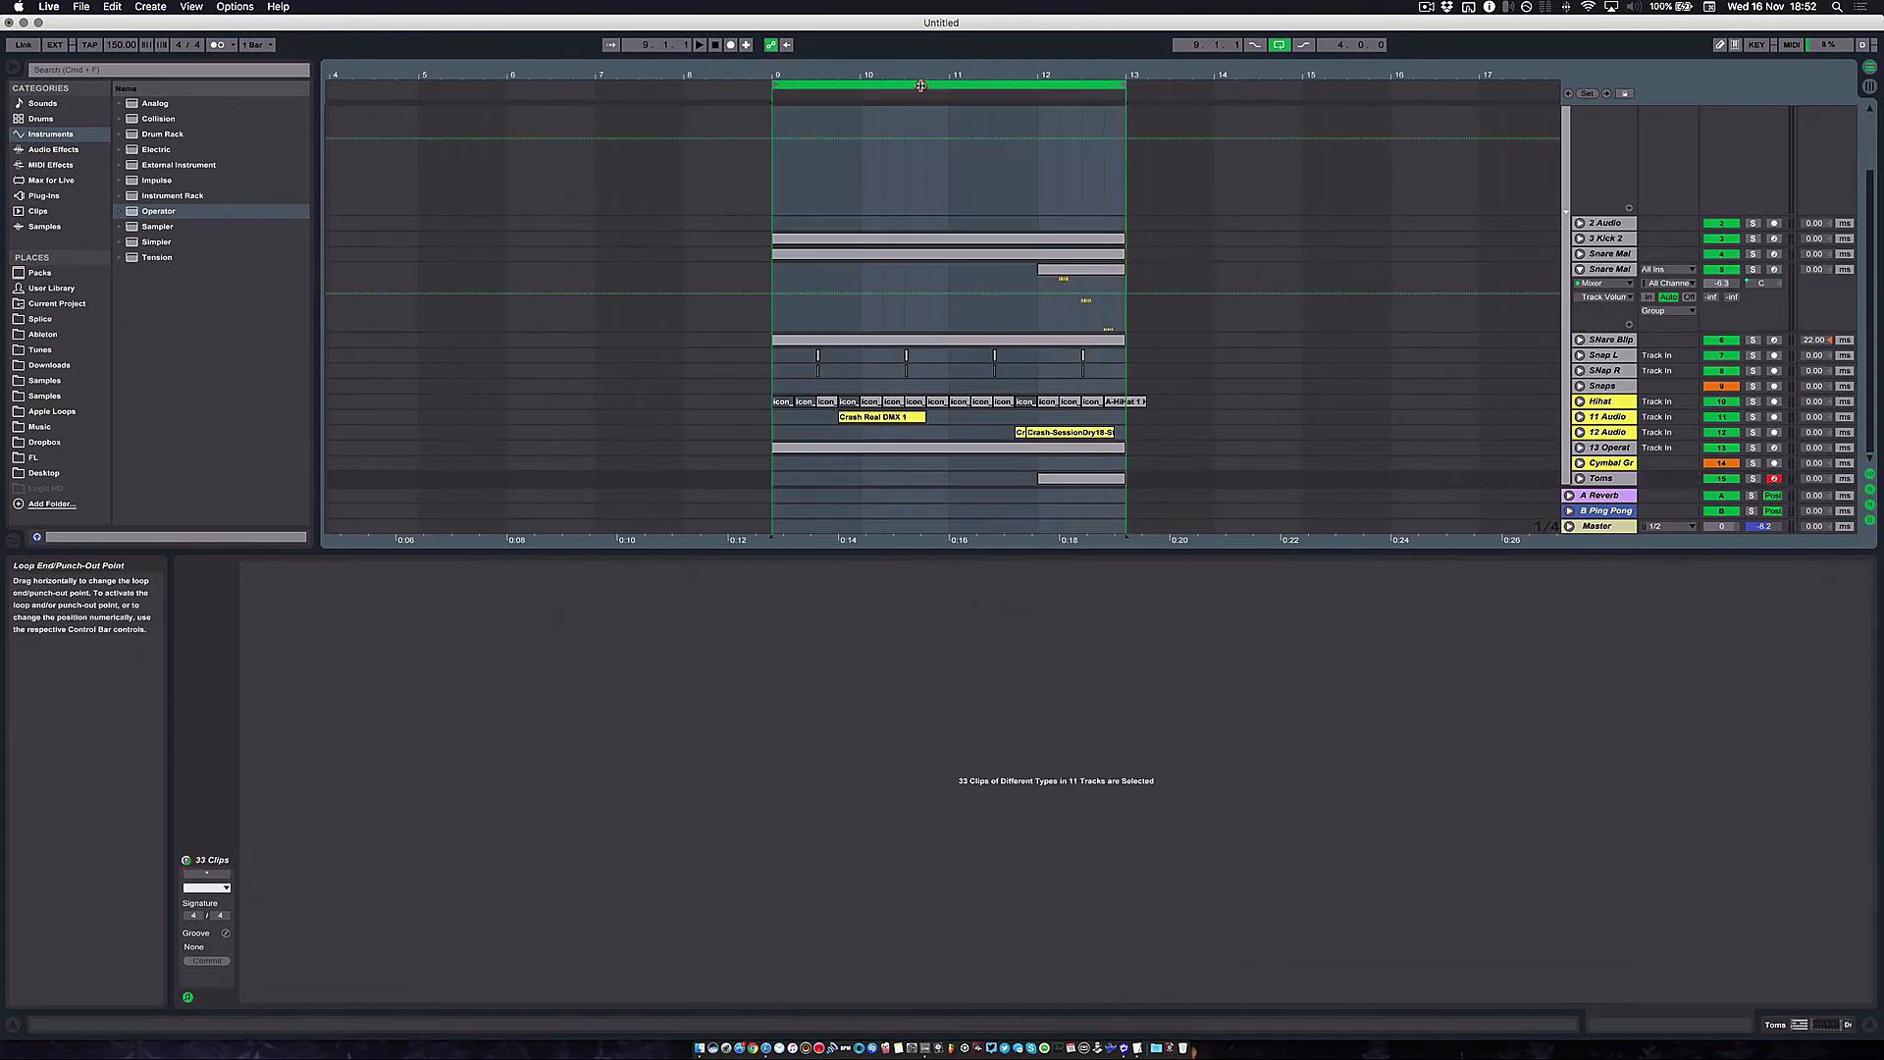
pyautogui.press('super+d')
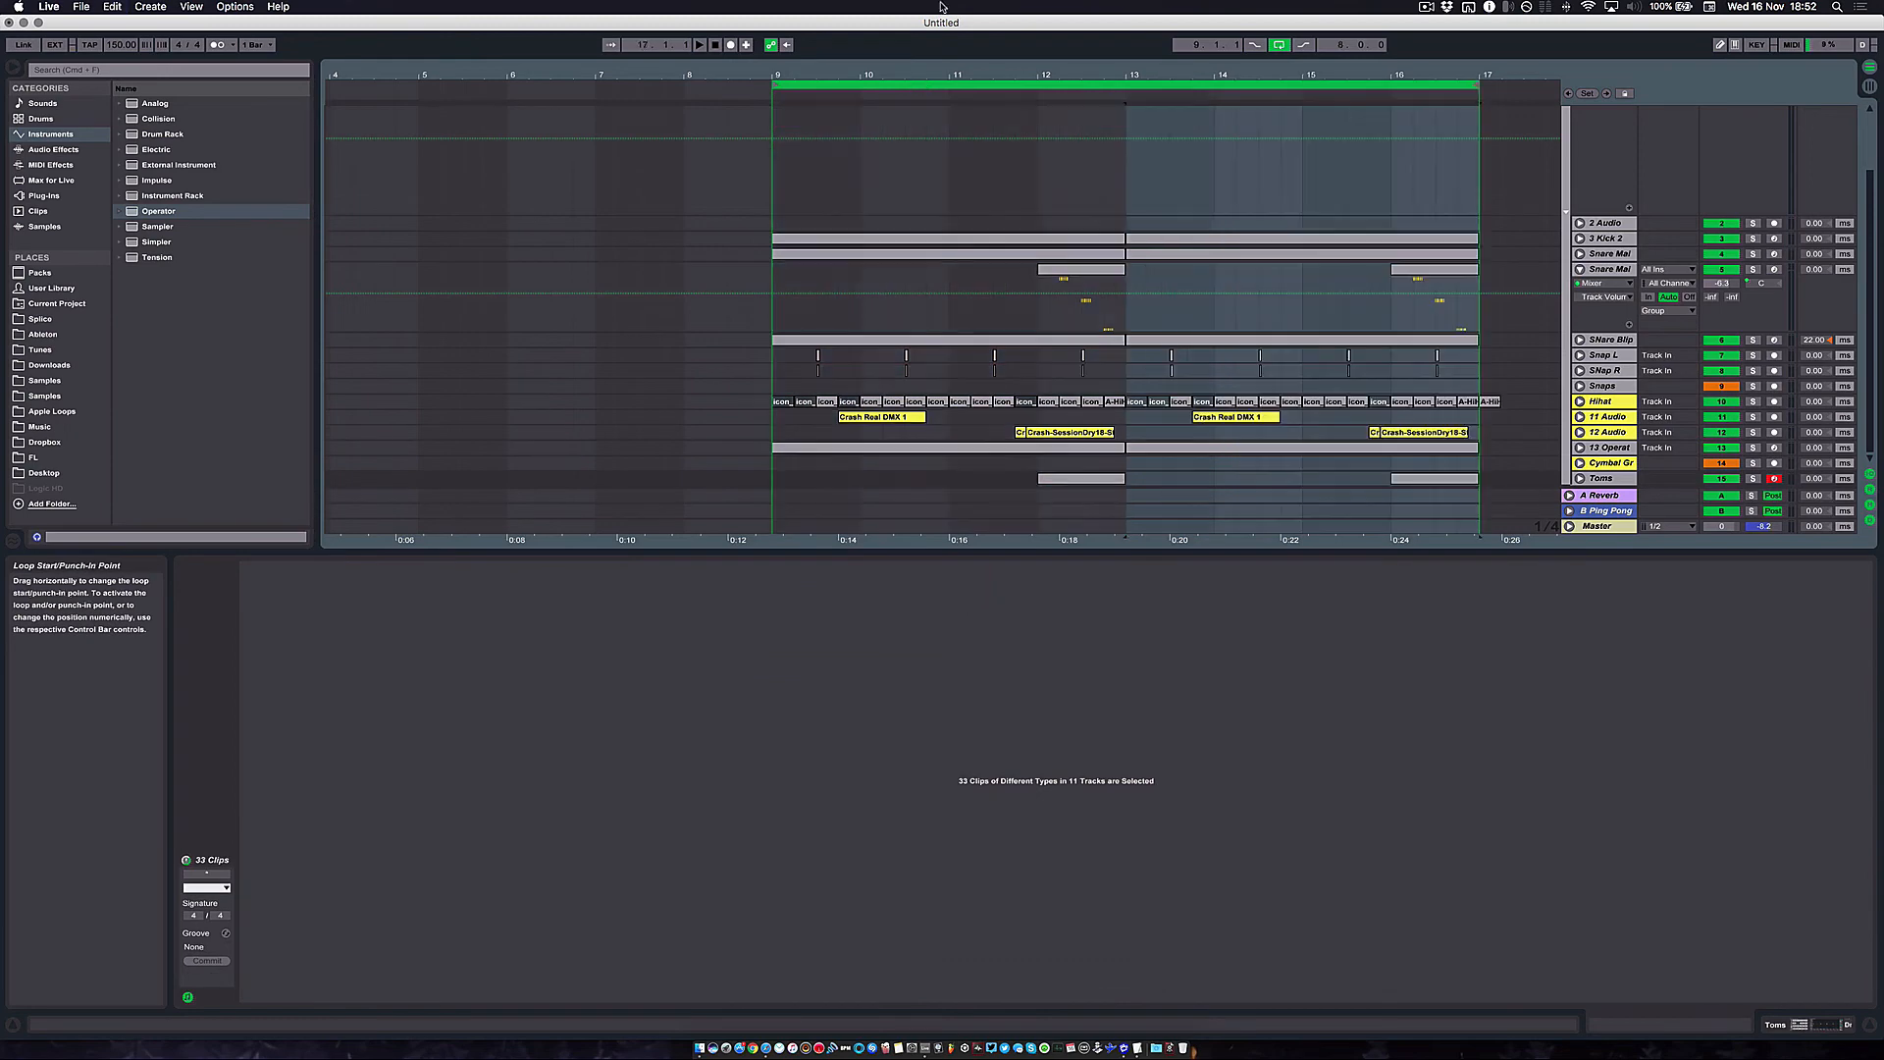
pyautogui.click(1264, 275)
pyautogui.click(1095, 268)
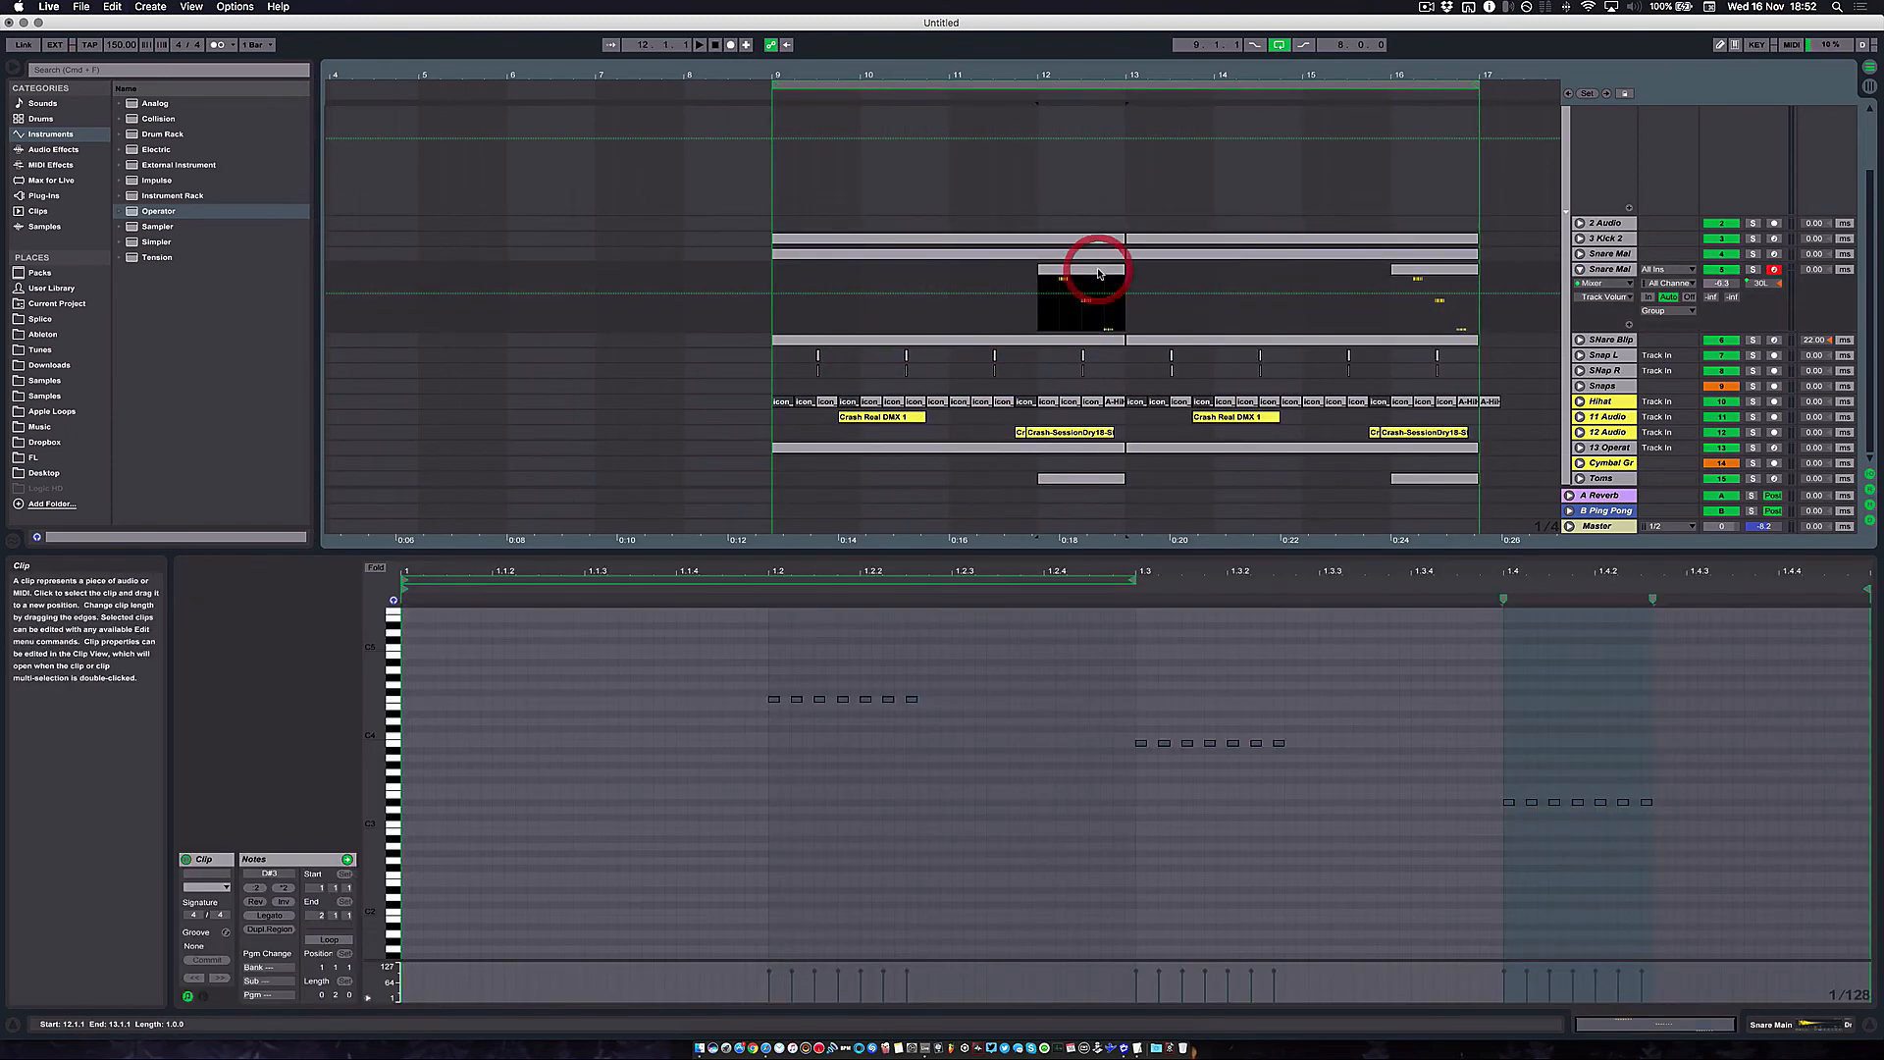
pyautogui.press('Delete')
pyautogui.press('super+z')
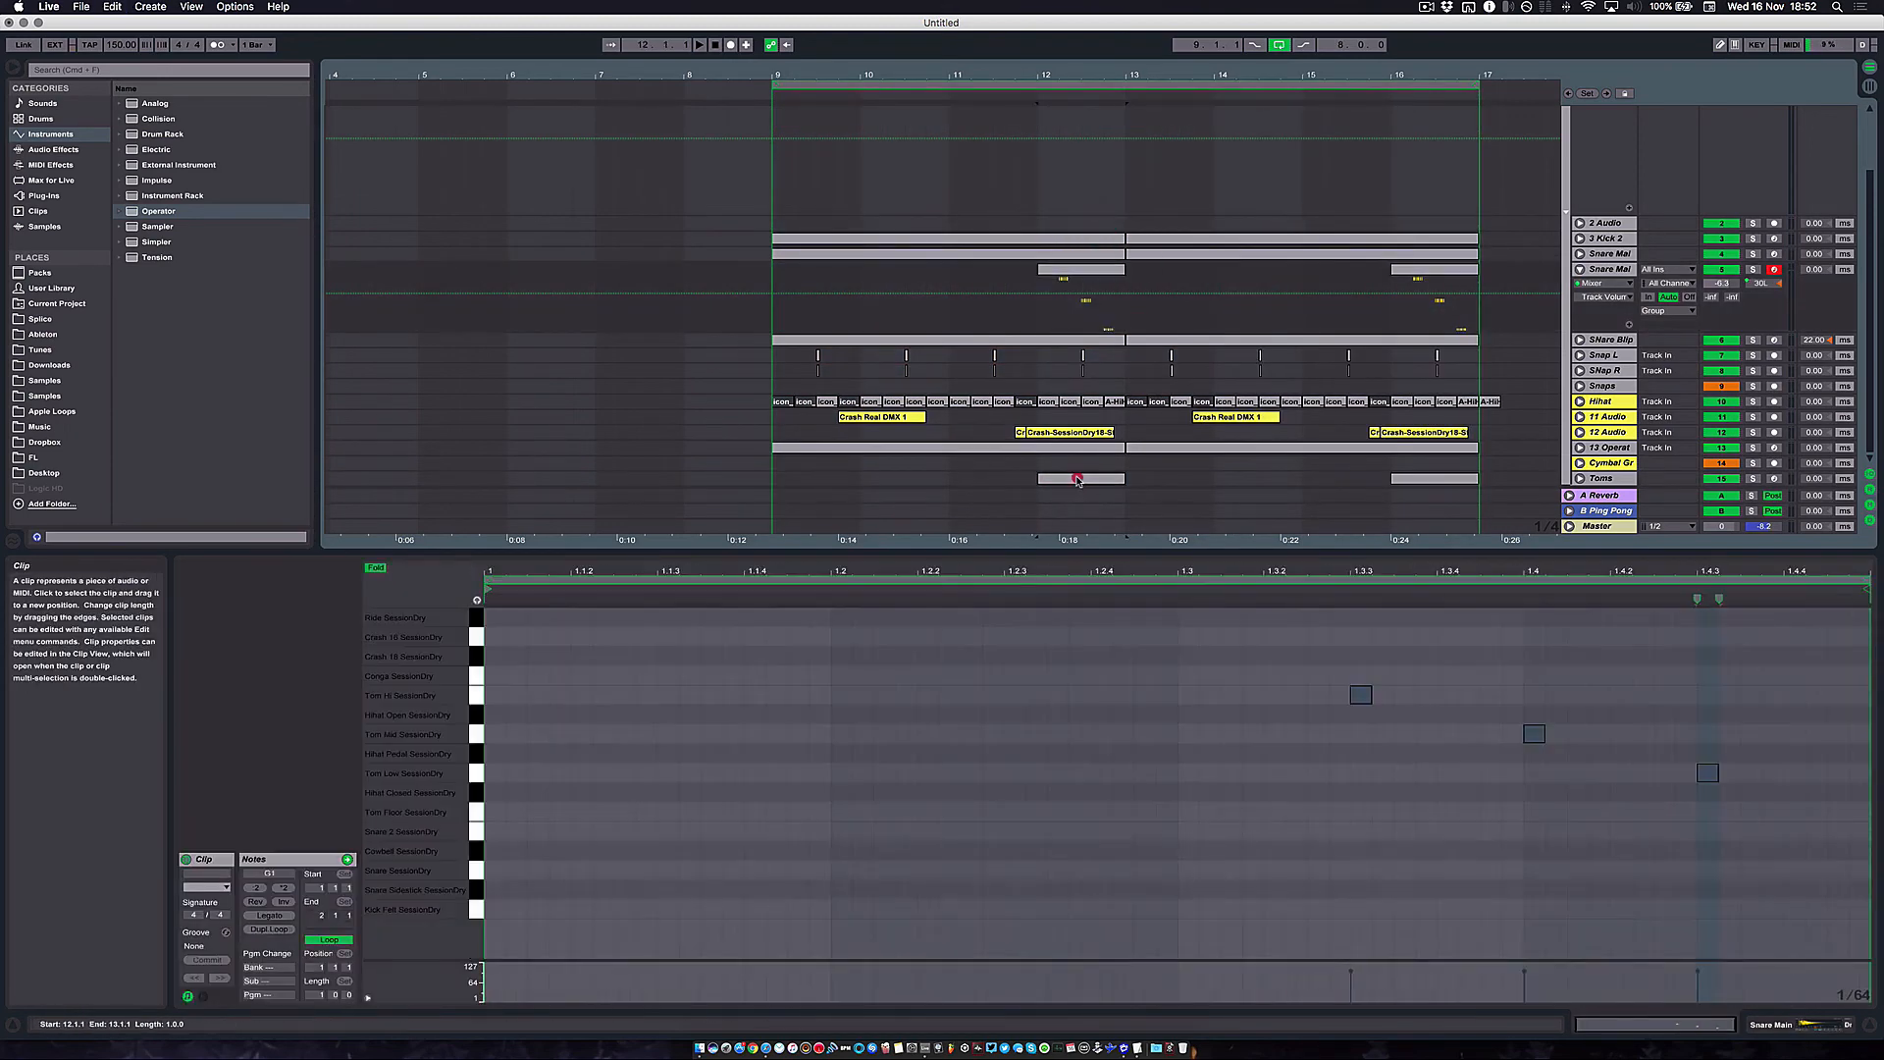
# Delete the Toms clip in bar 12 and the copied snare-roll clip in bar 16
pyautogui.click(1077, 478)
pyautogui.press('Delete')
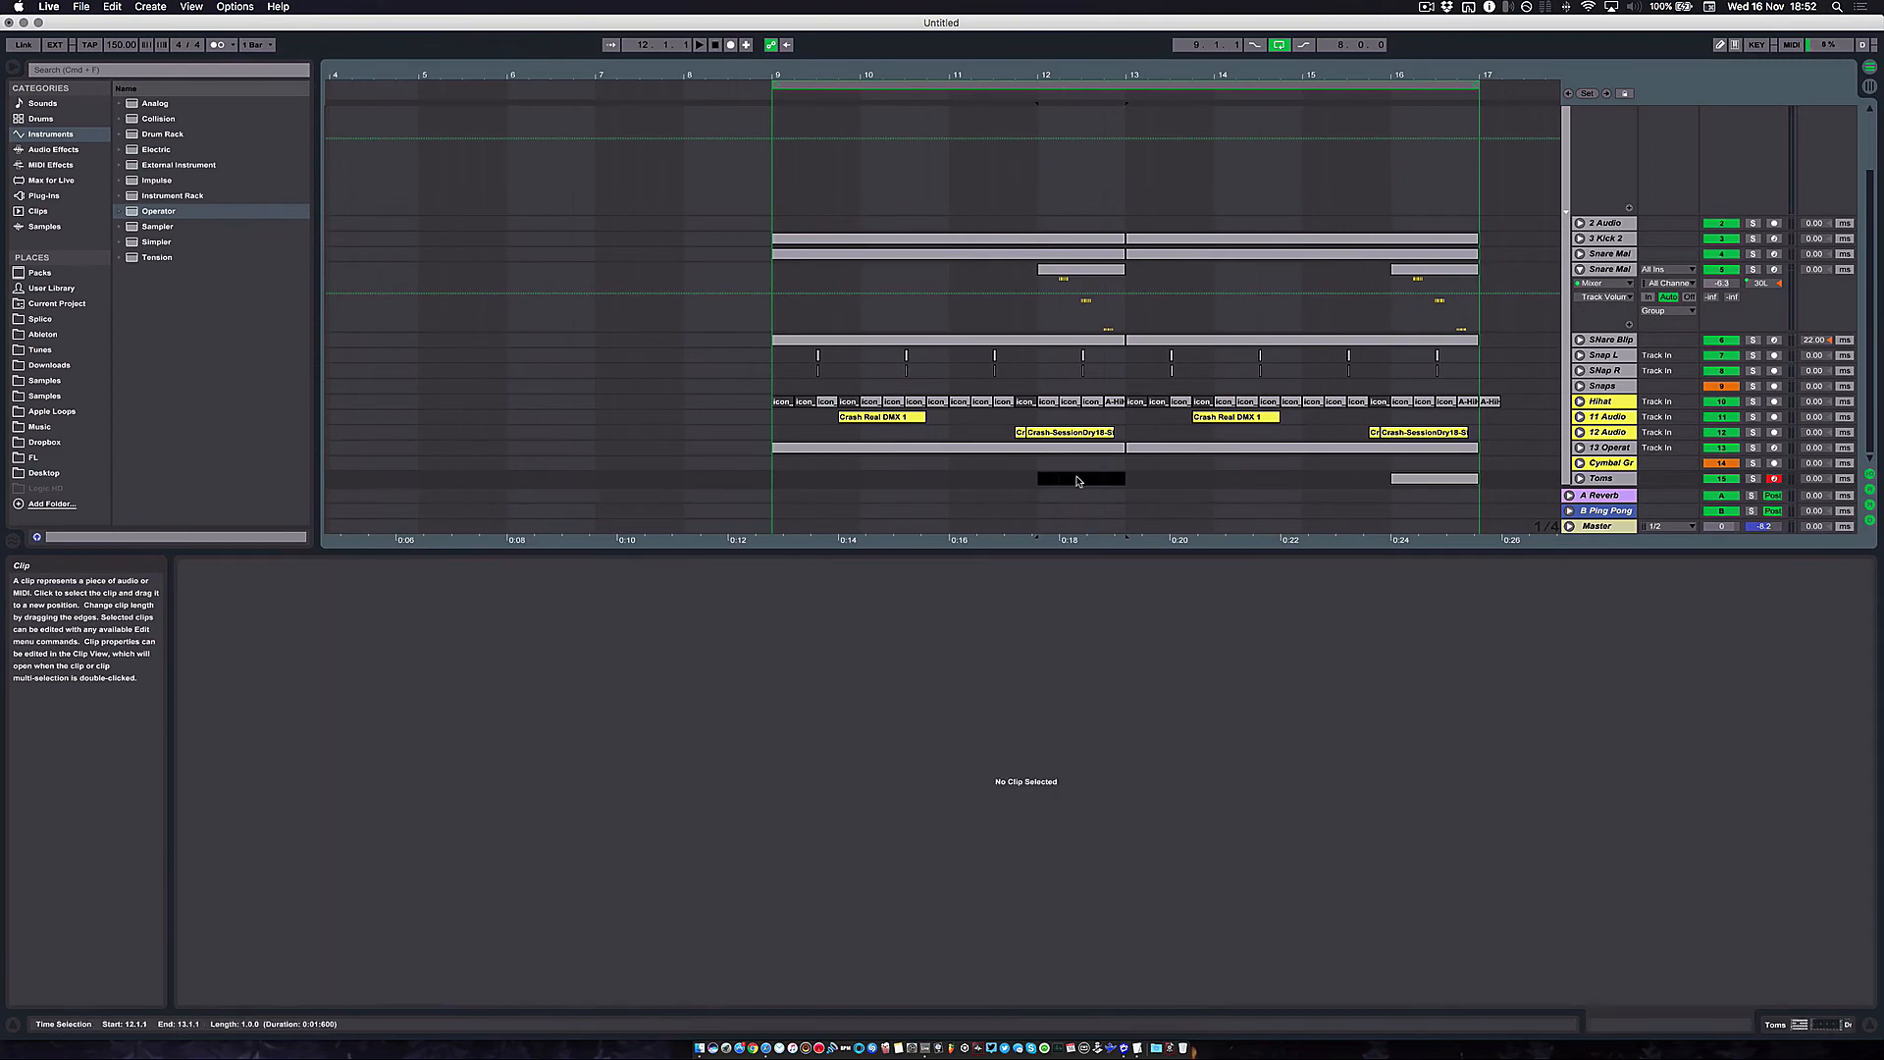
pyautogui.click(1421, 270)
pyautogui.press('Delete')
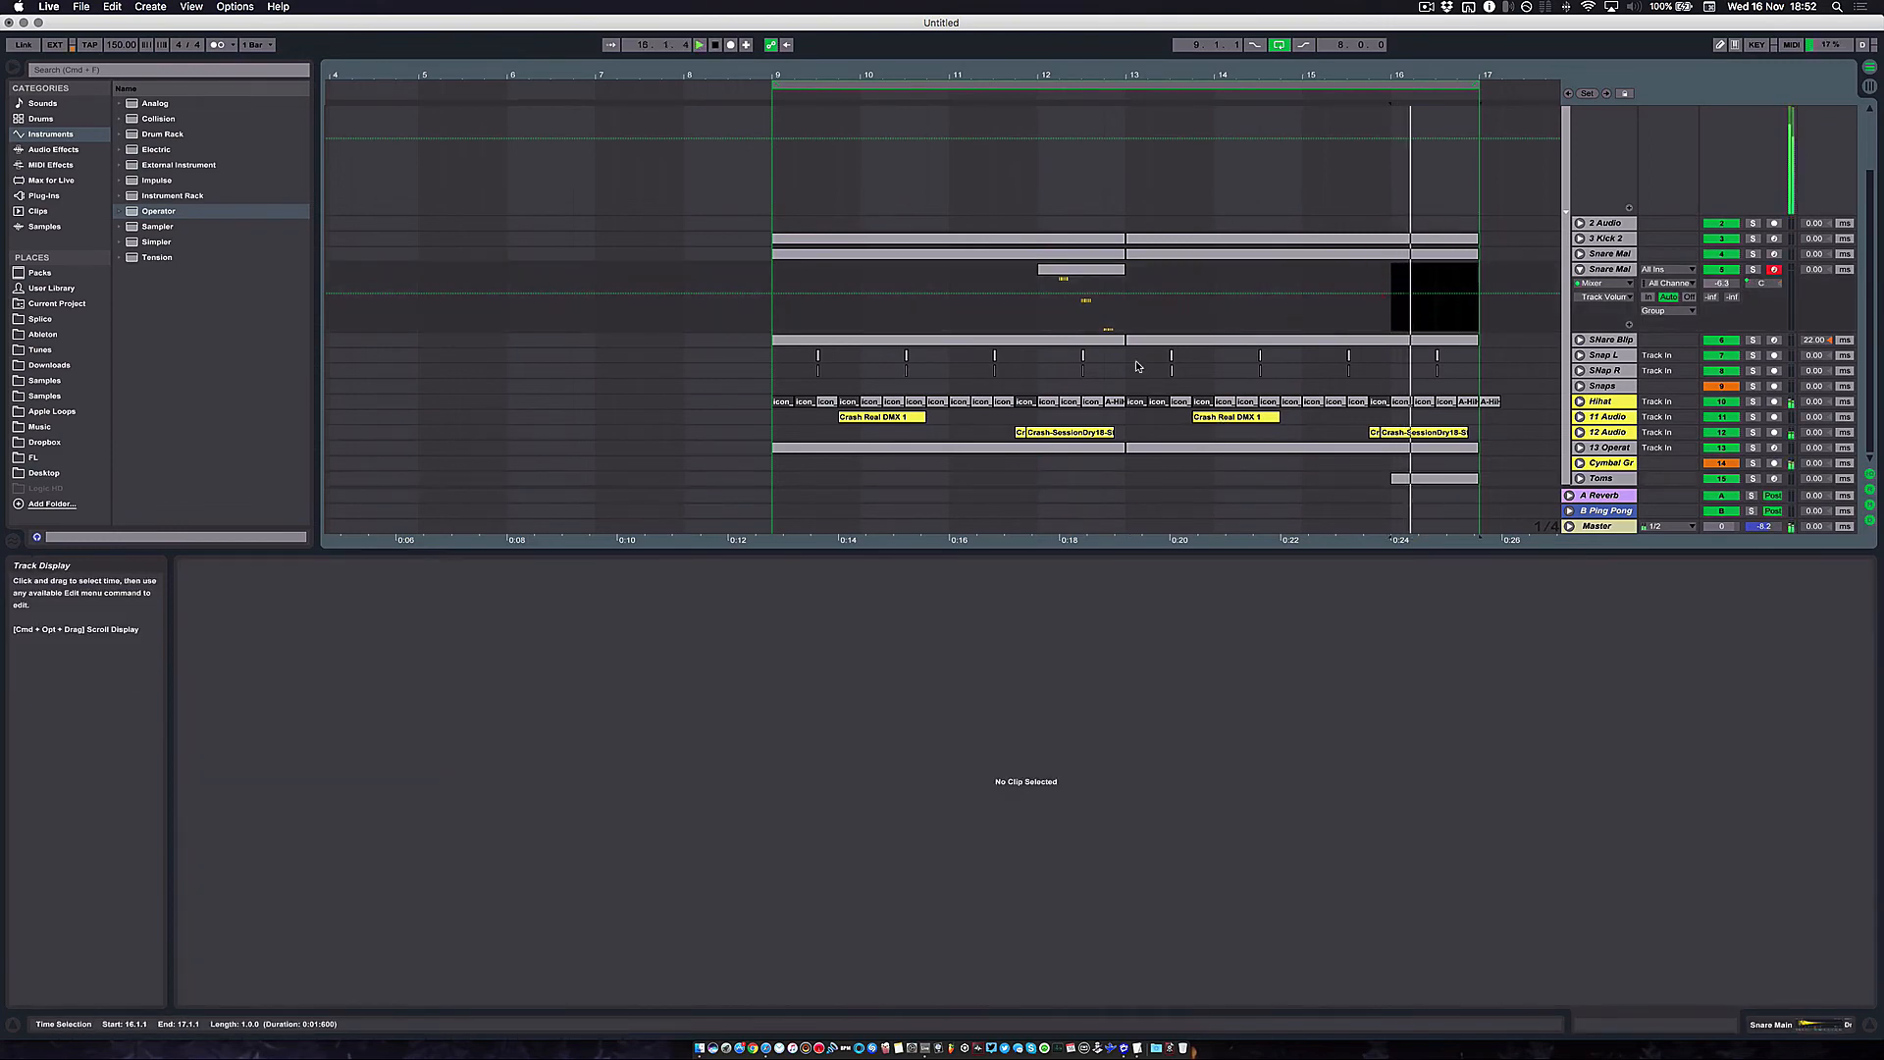
pyautogui.click(1050, 255)
pyautogui.click(1028, 293)
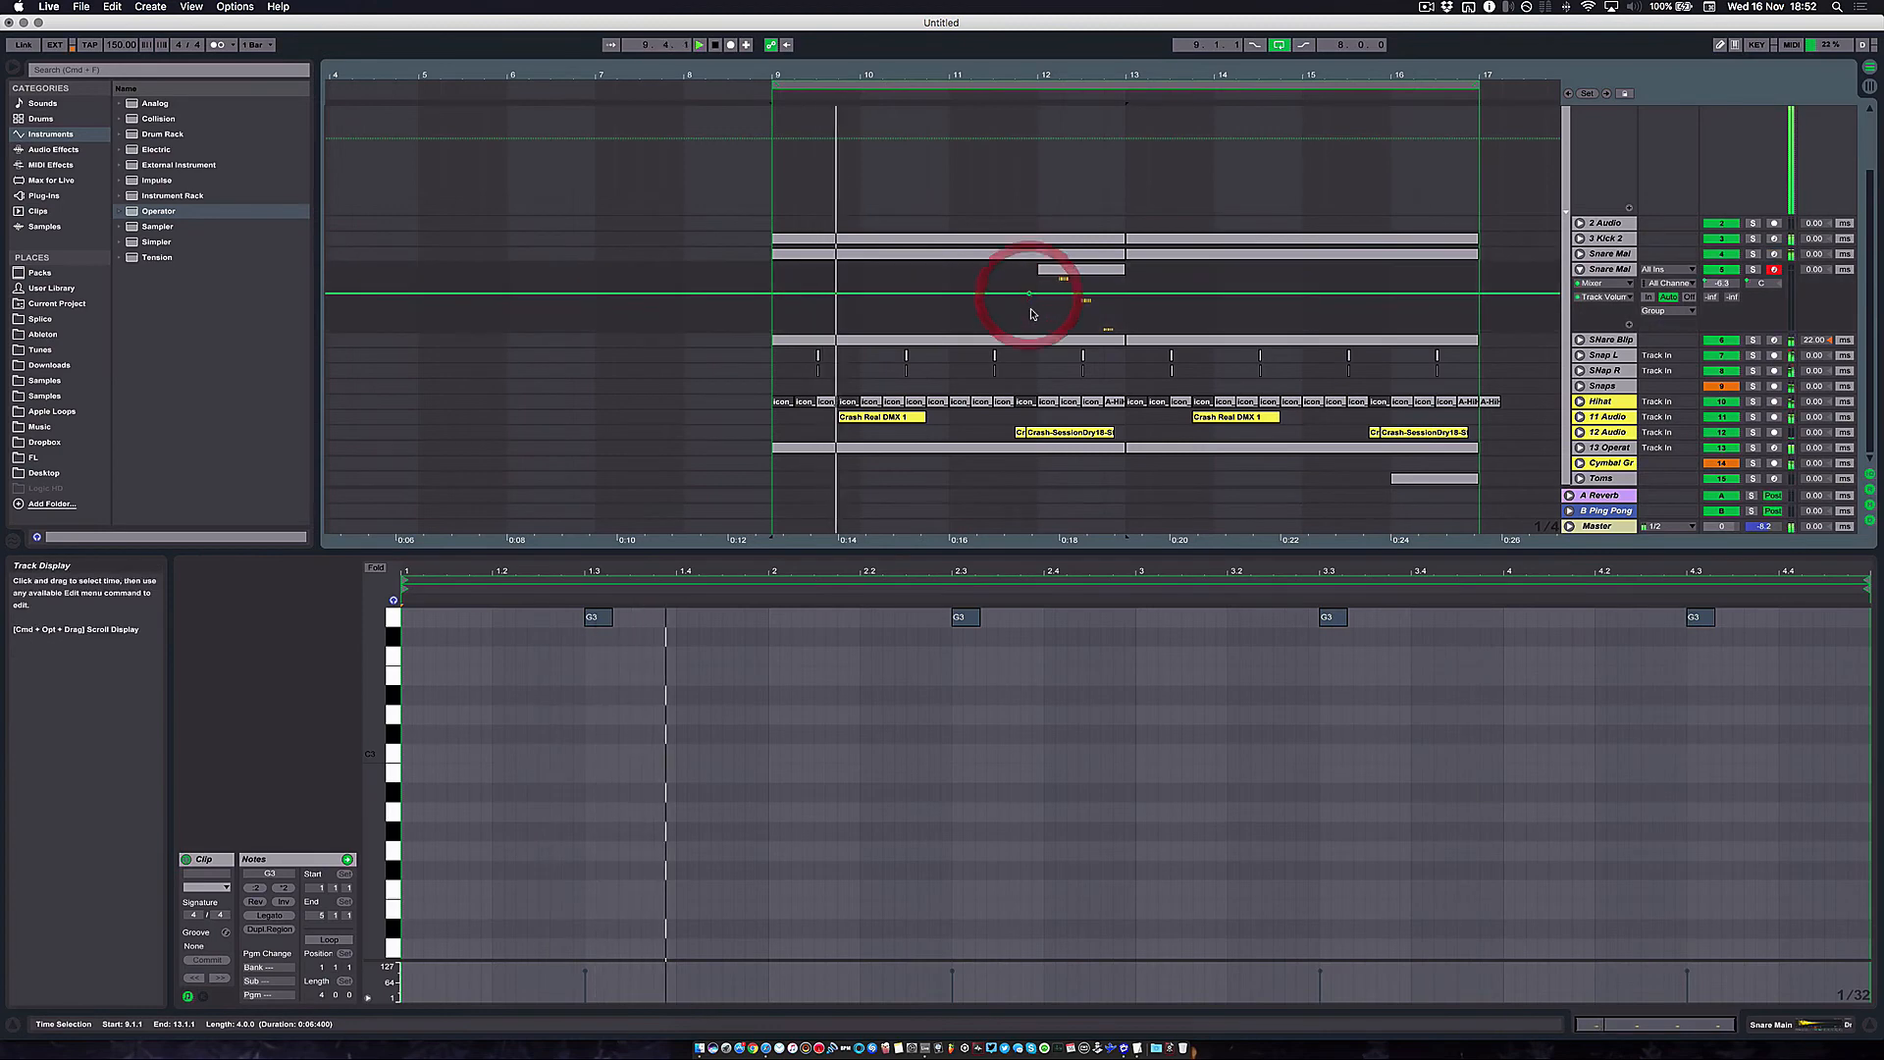
pyautogui.press('super+z')
# Show the duplicated snare track's devices and add an EQ Eight at the end of its chain
pyautogui.press('-')
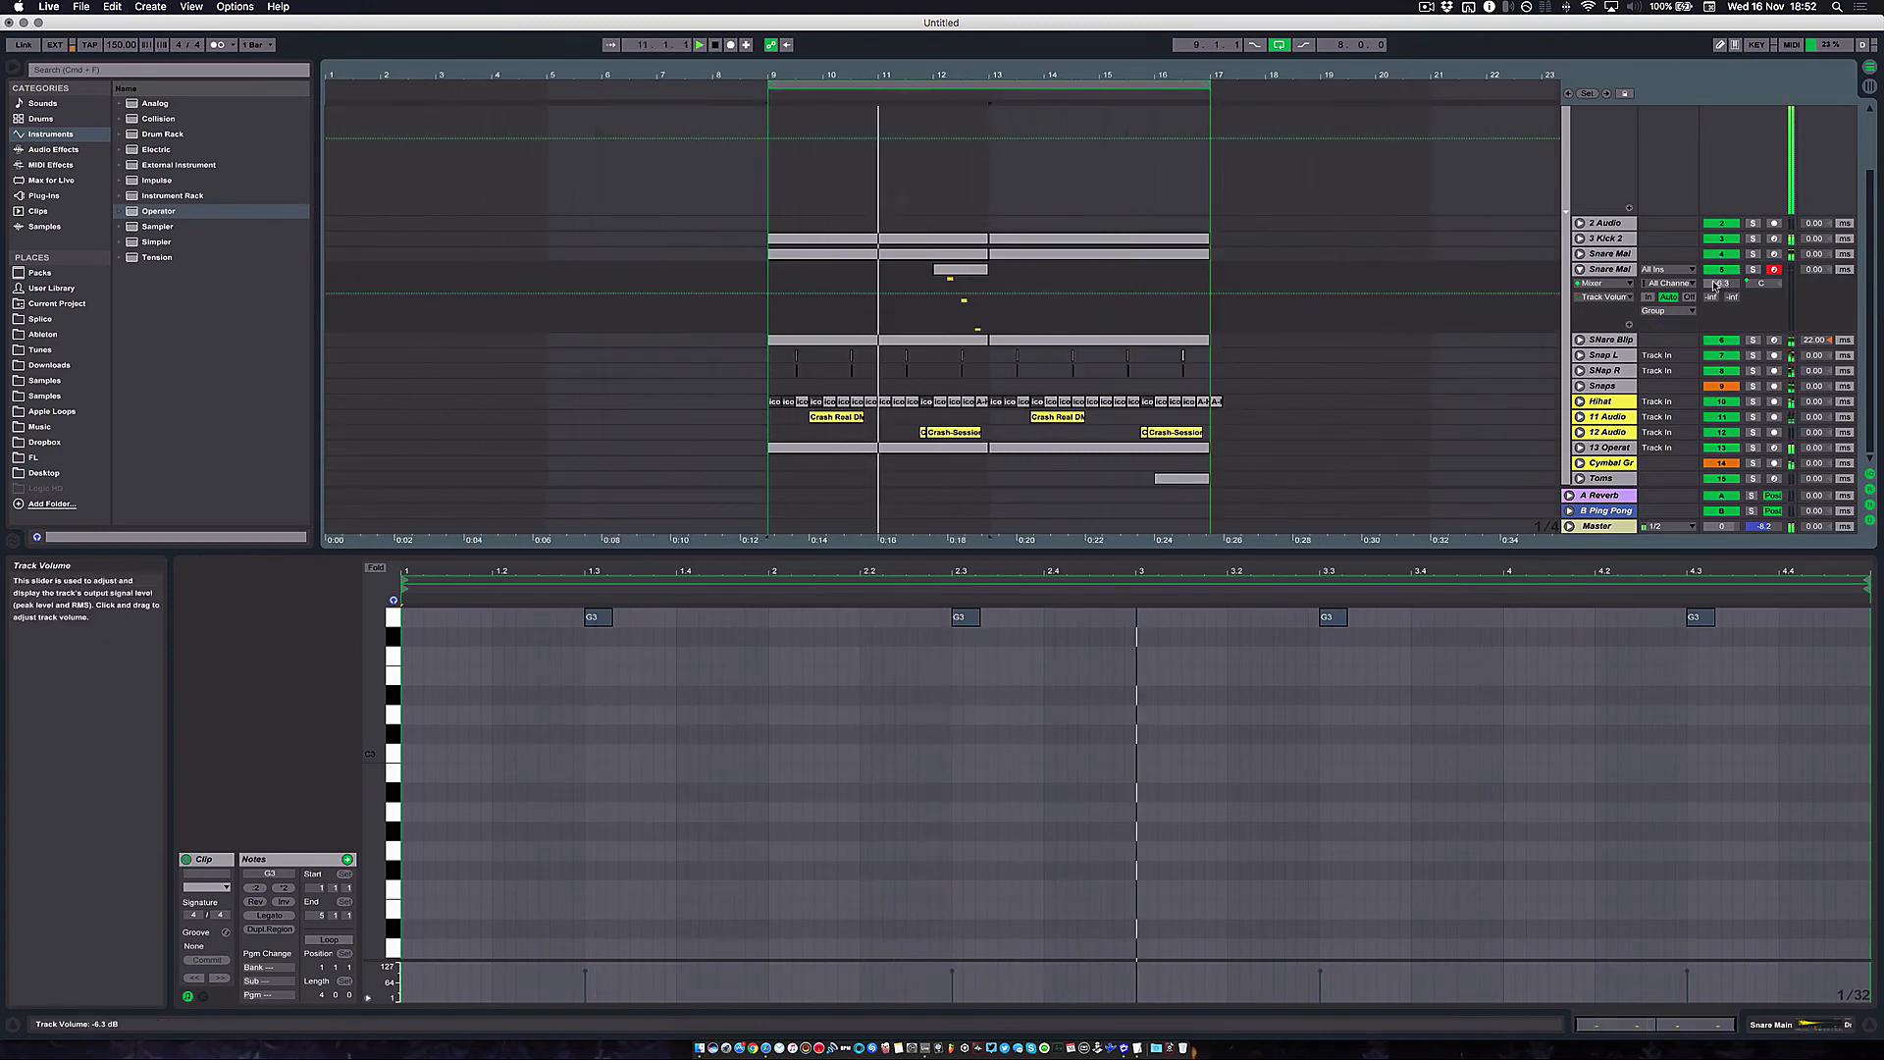
pyautogui.click(1611, 270)
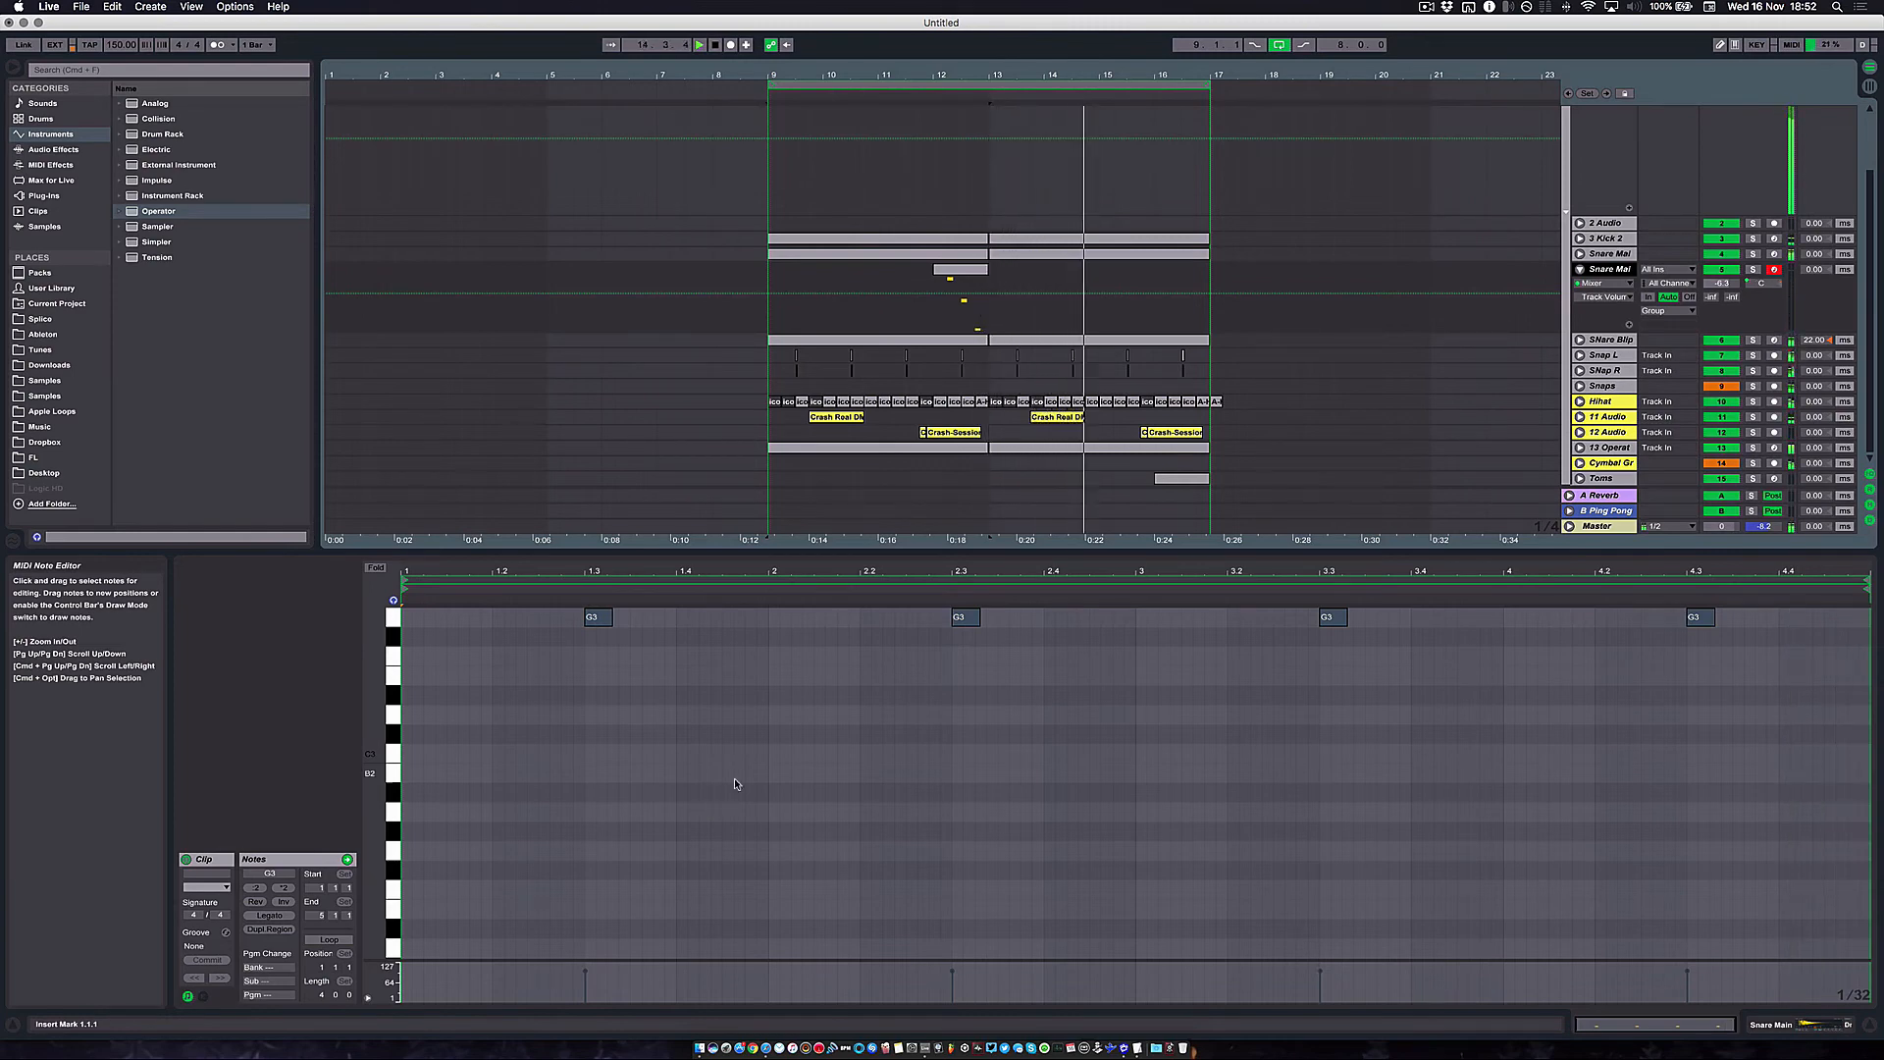
pyautogui.click(1611, 271)
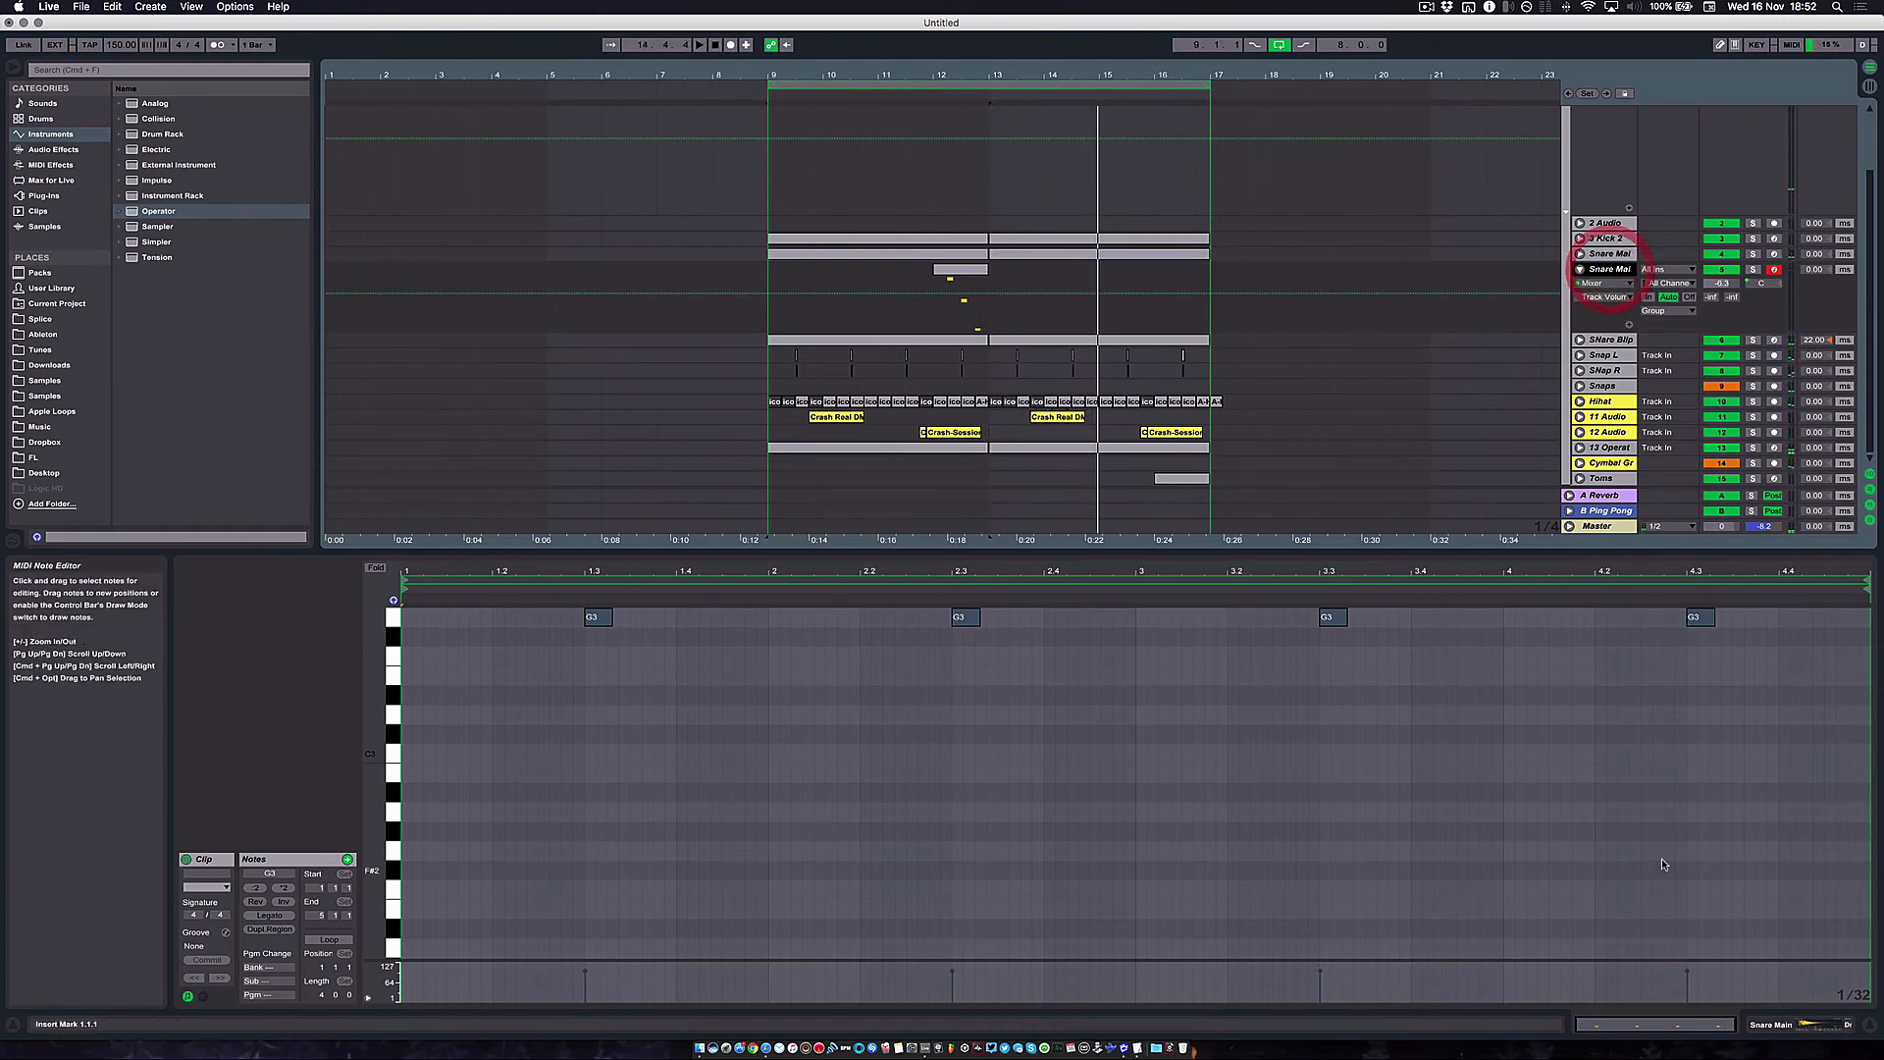
pyautogui.click(1784, 1024)
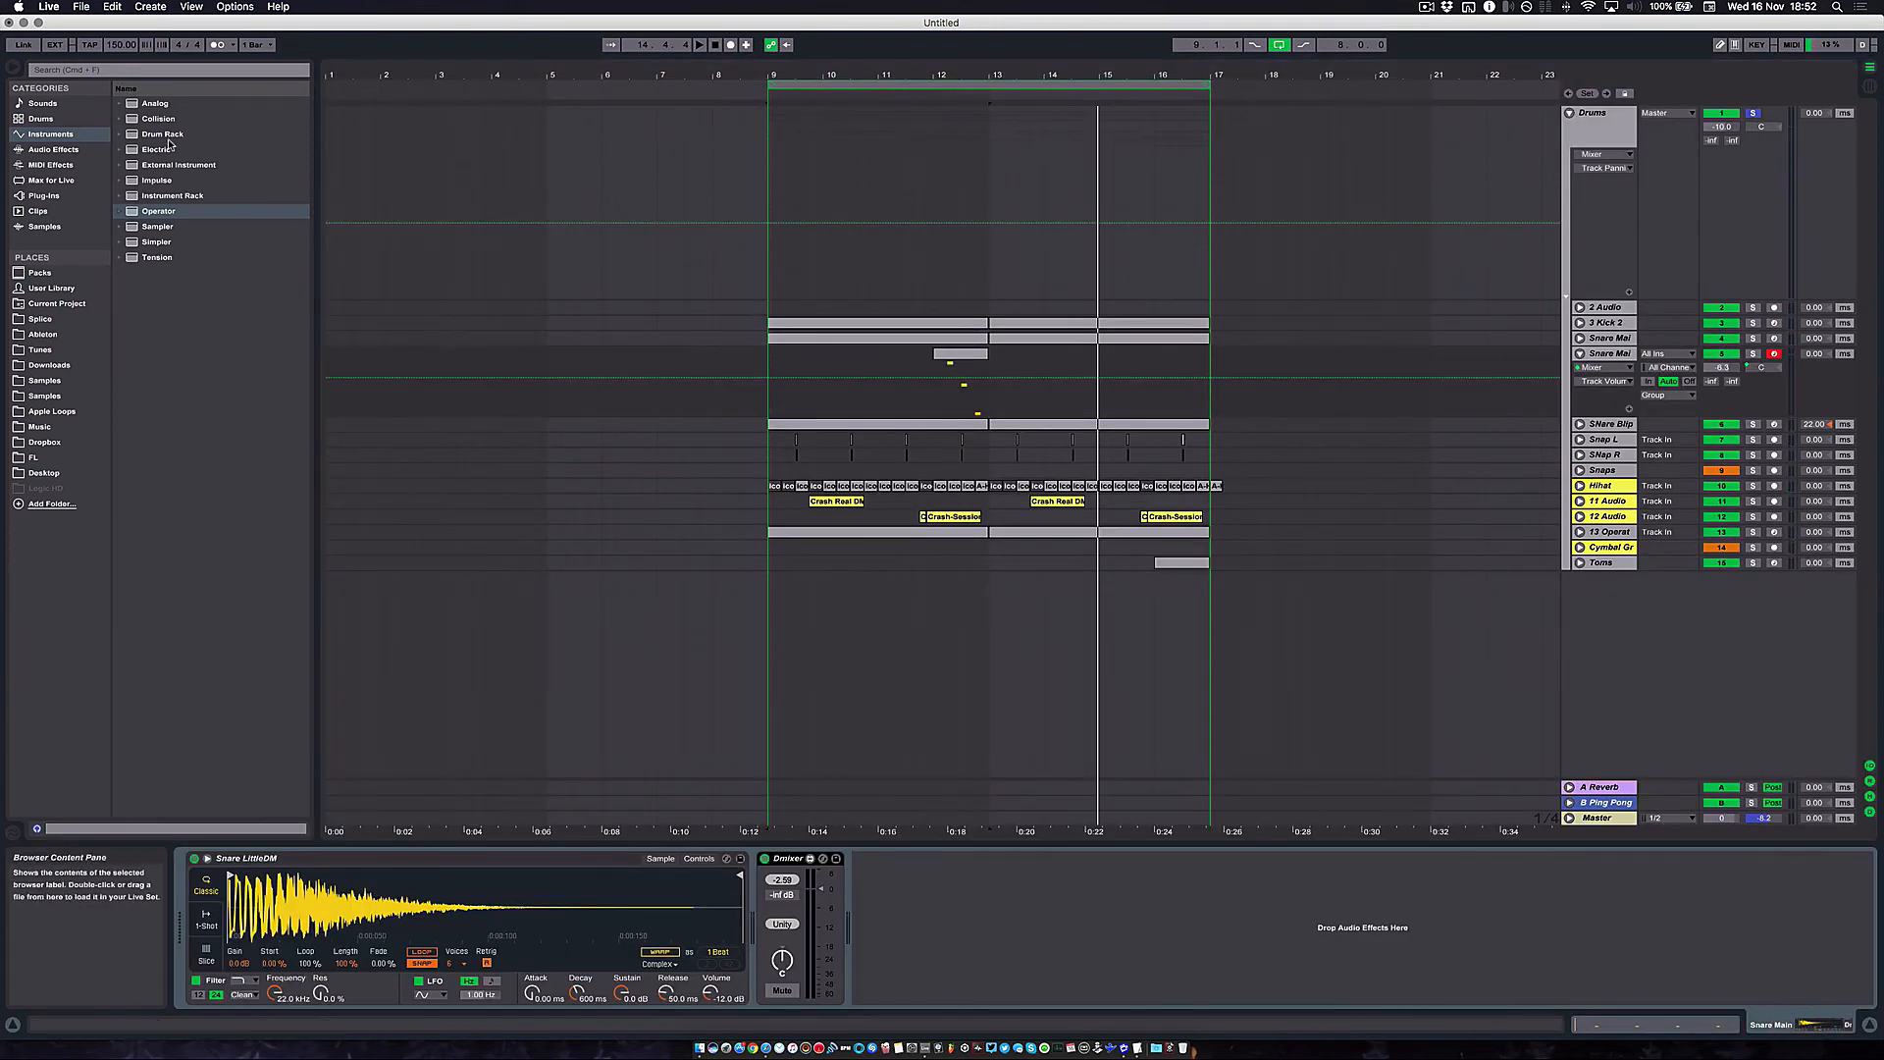
pyautogui.click(57, 149)
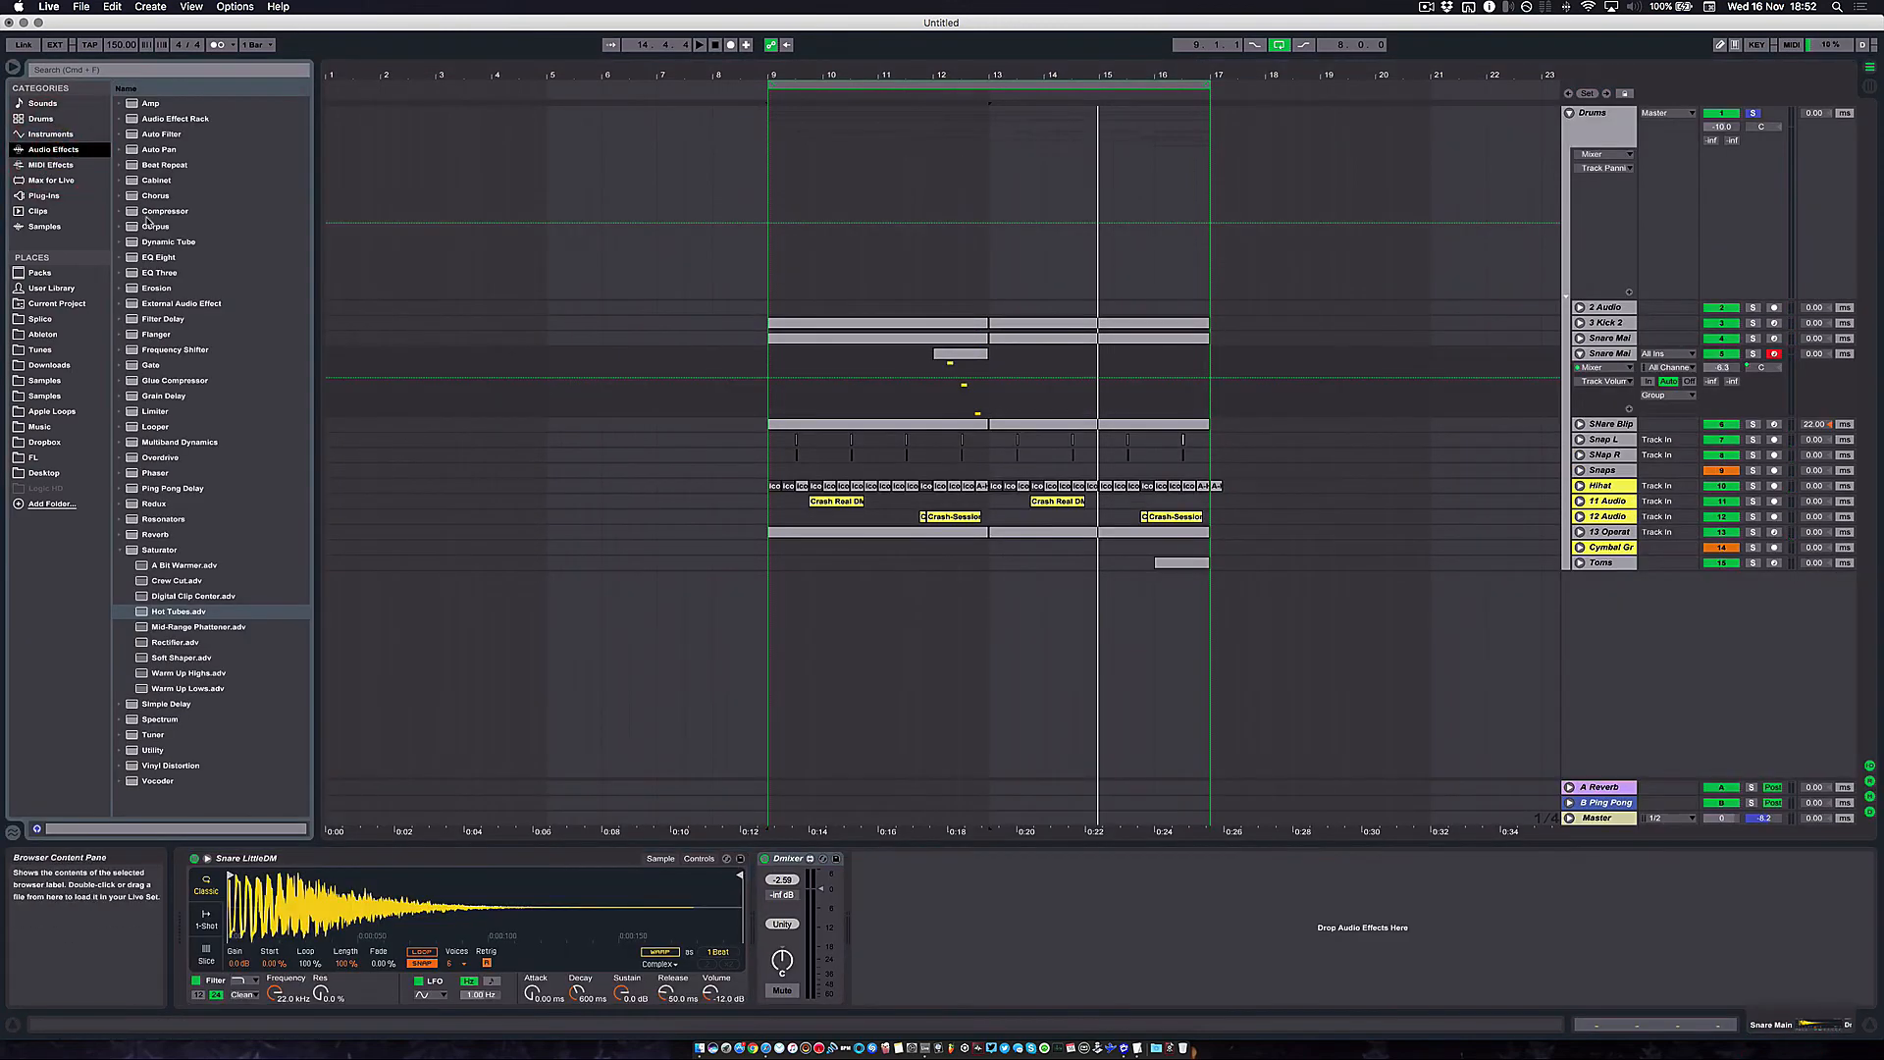
pyautogui.click(142, 258)
pyautogui.moveTo(423, 598); pyautogui.dragTo(958, 931)
# Set EQ Eight's first band to a low-cut filter at about 269 Hz during playback
pyautogui.press('space')
pyautogui.click(917, 985)
pyautogui.click(905, 886)
pyautogui.press('space')
pyautogui.press('space')
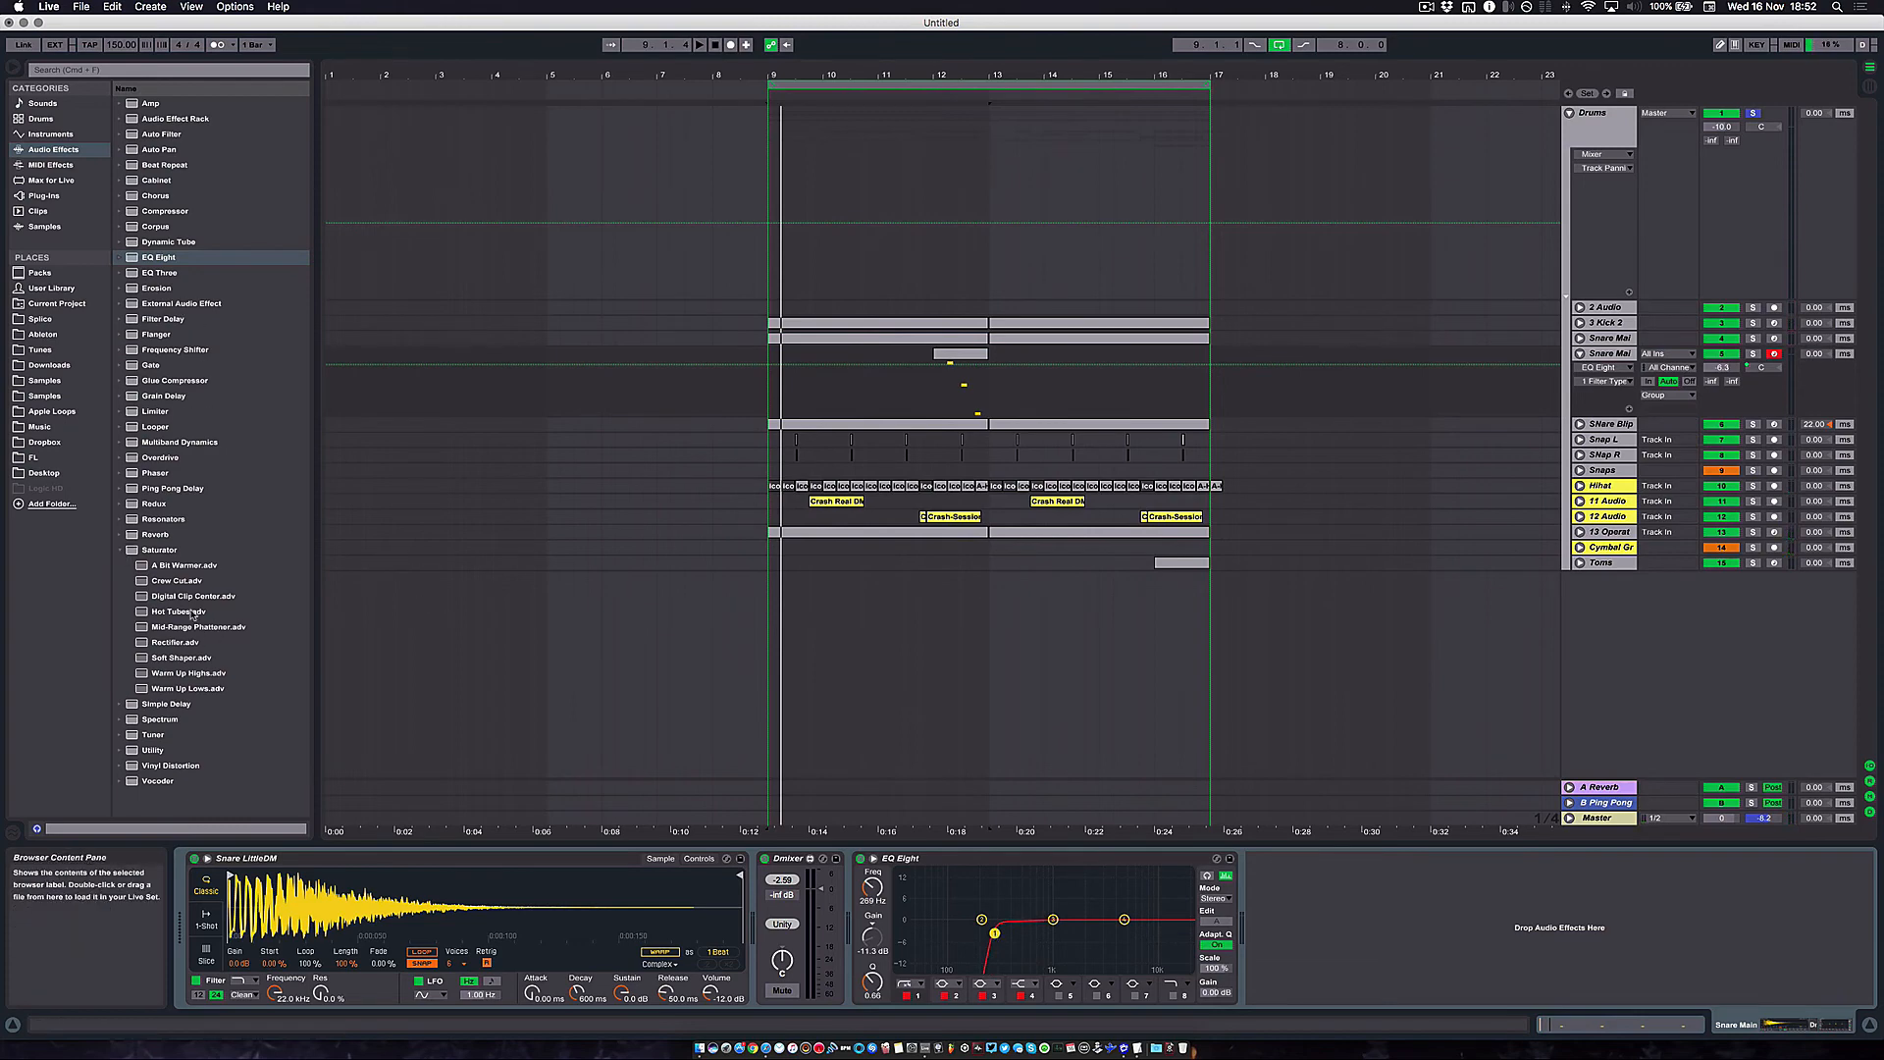
# Add the Digital Clip Center Saturator preset after EQ Eight, set Dry/Wet to 39.7 %, and audition the looped snare-roll clip
pyautogui.moveTo(194, 598); pyautogui.dragTo(1275, 895)
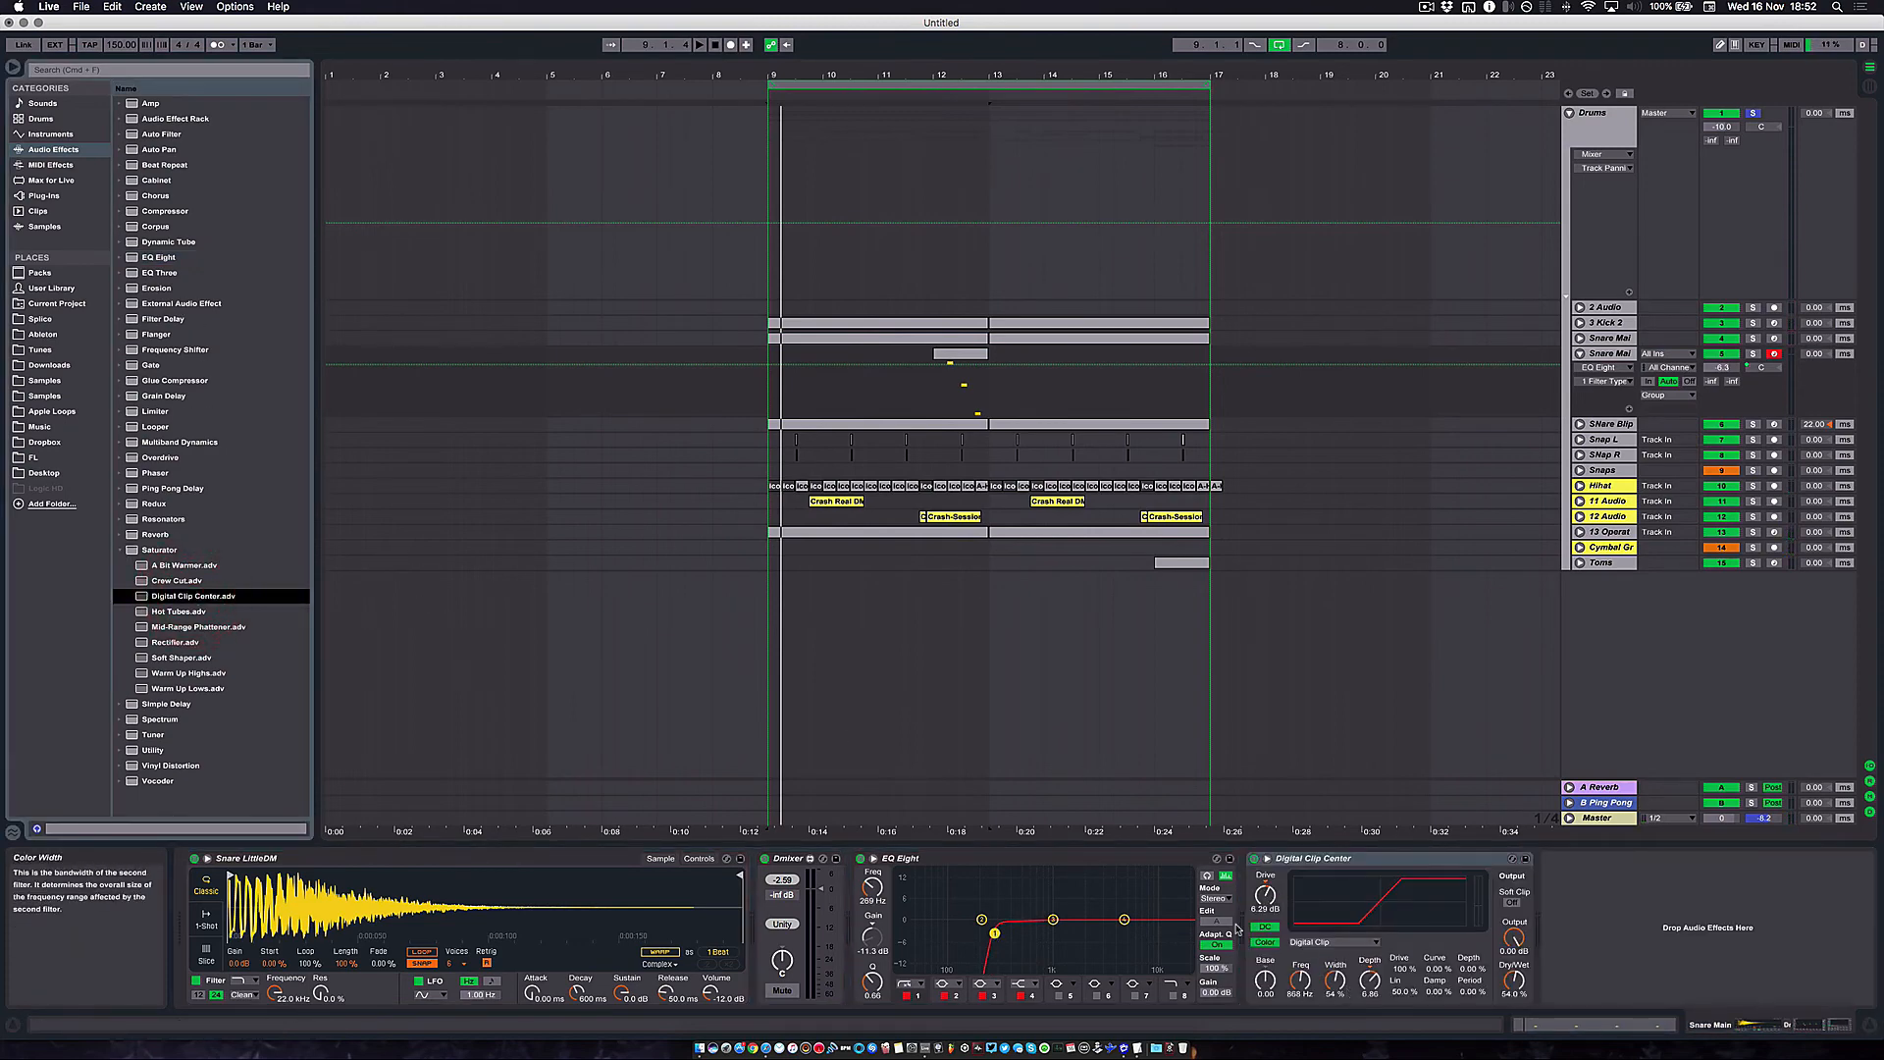
pyautogui.moveTo(1514, 973); pyautogui.dragTo(1515, 979)
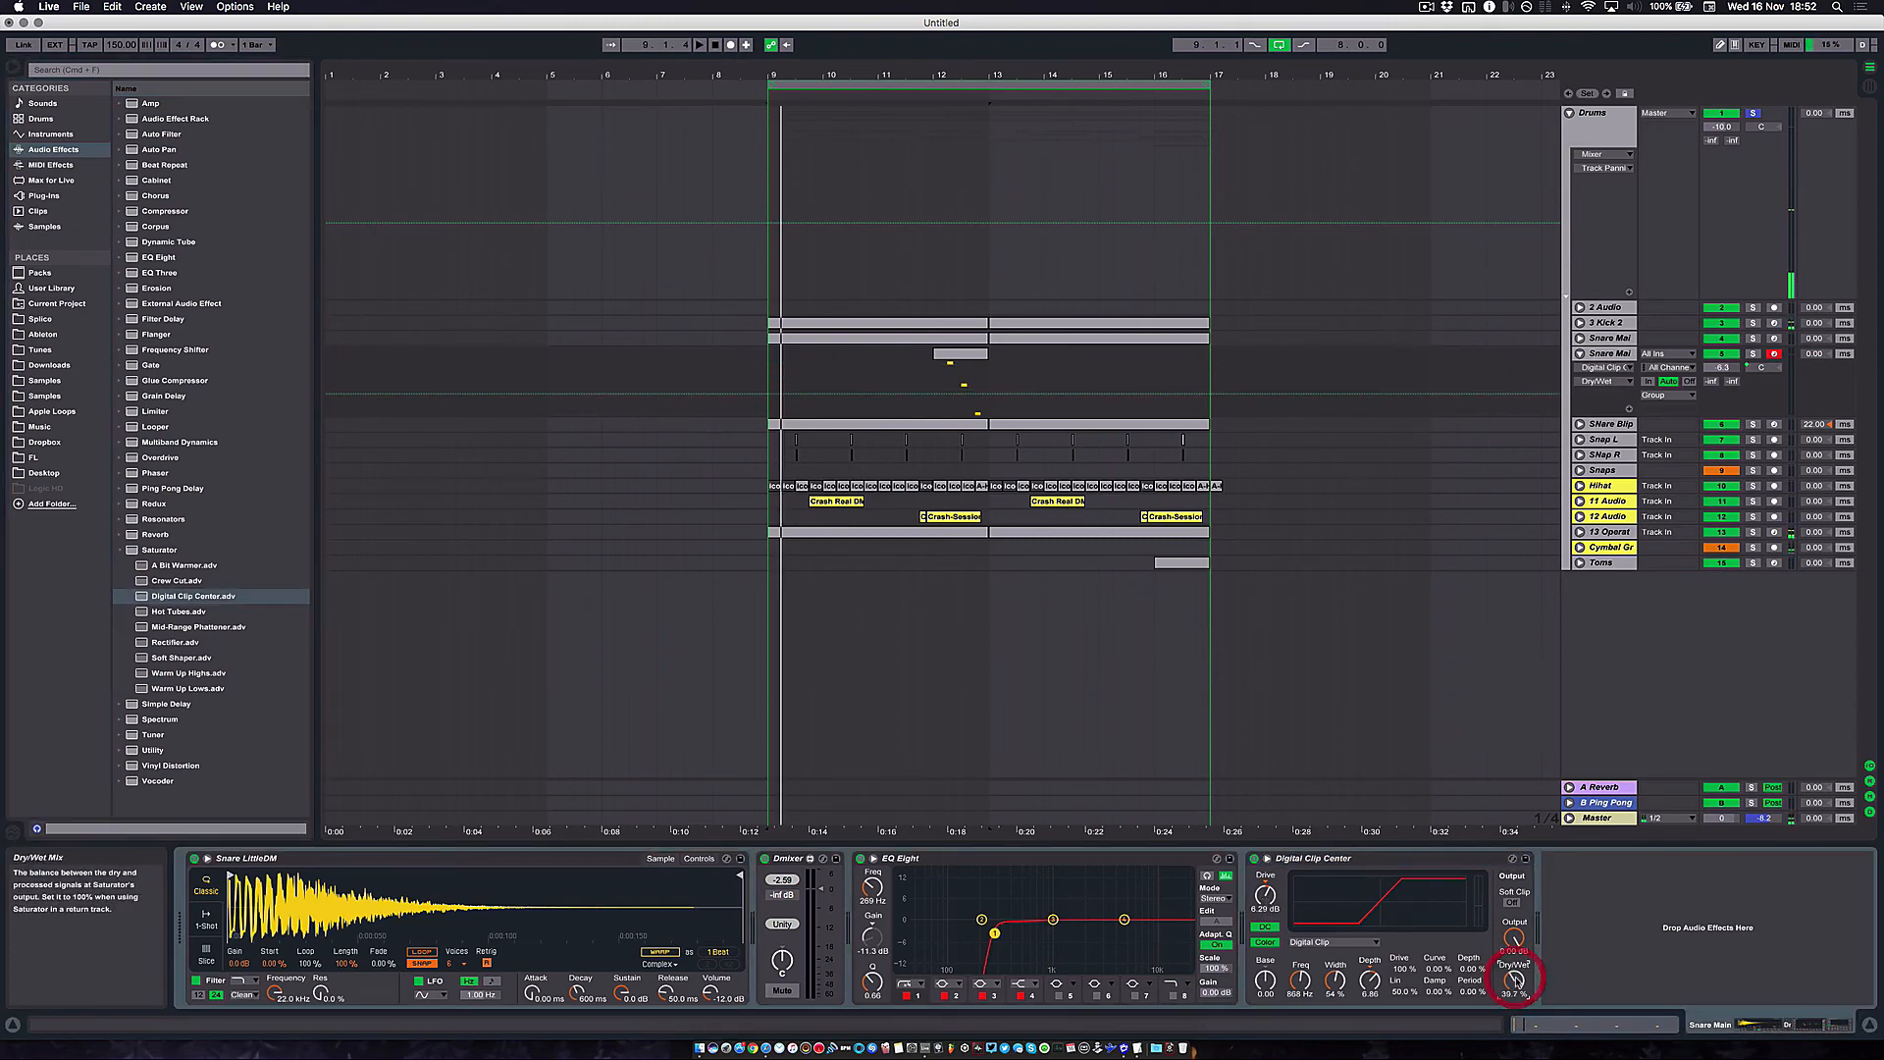
pyautogui.click(955, 354)
pyautogui.press('super+l')
pyautogui.press('space')
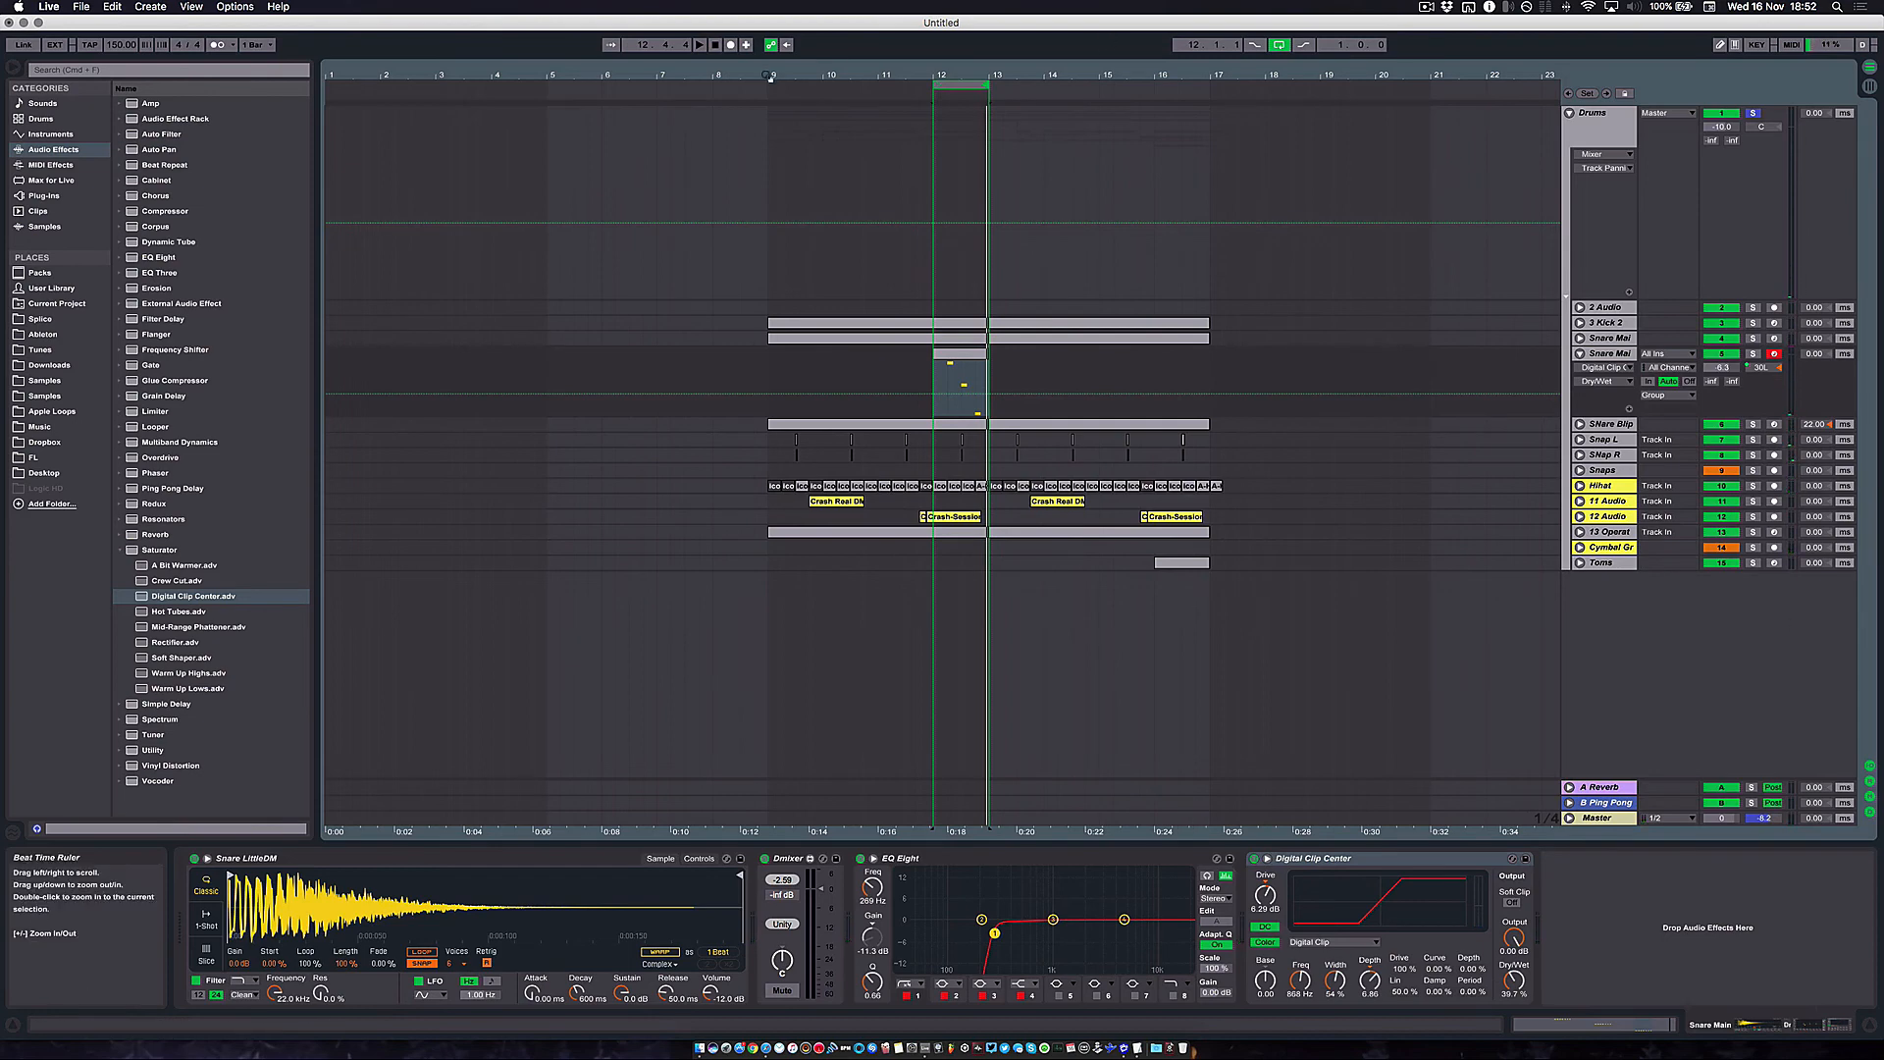
# Extend the loop to run from bar 9 to bar 17
pyautogui.click(766, 87)
pyautogui.click(1208, 88)
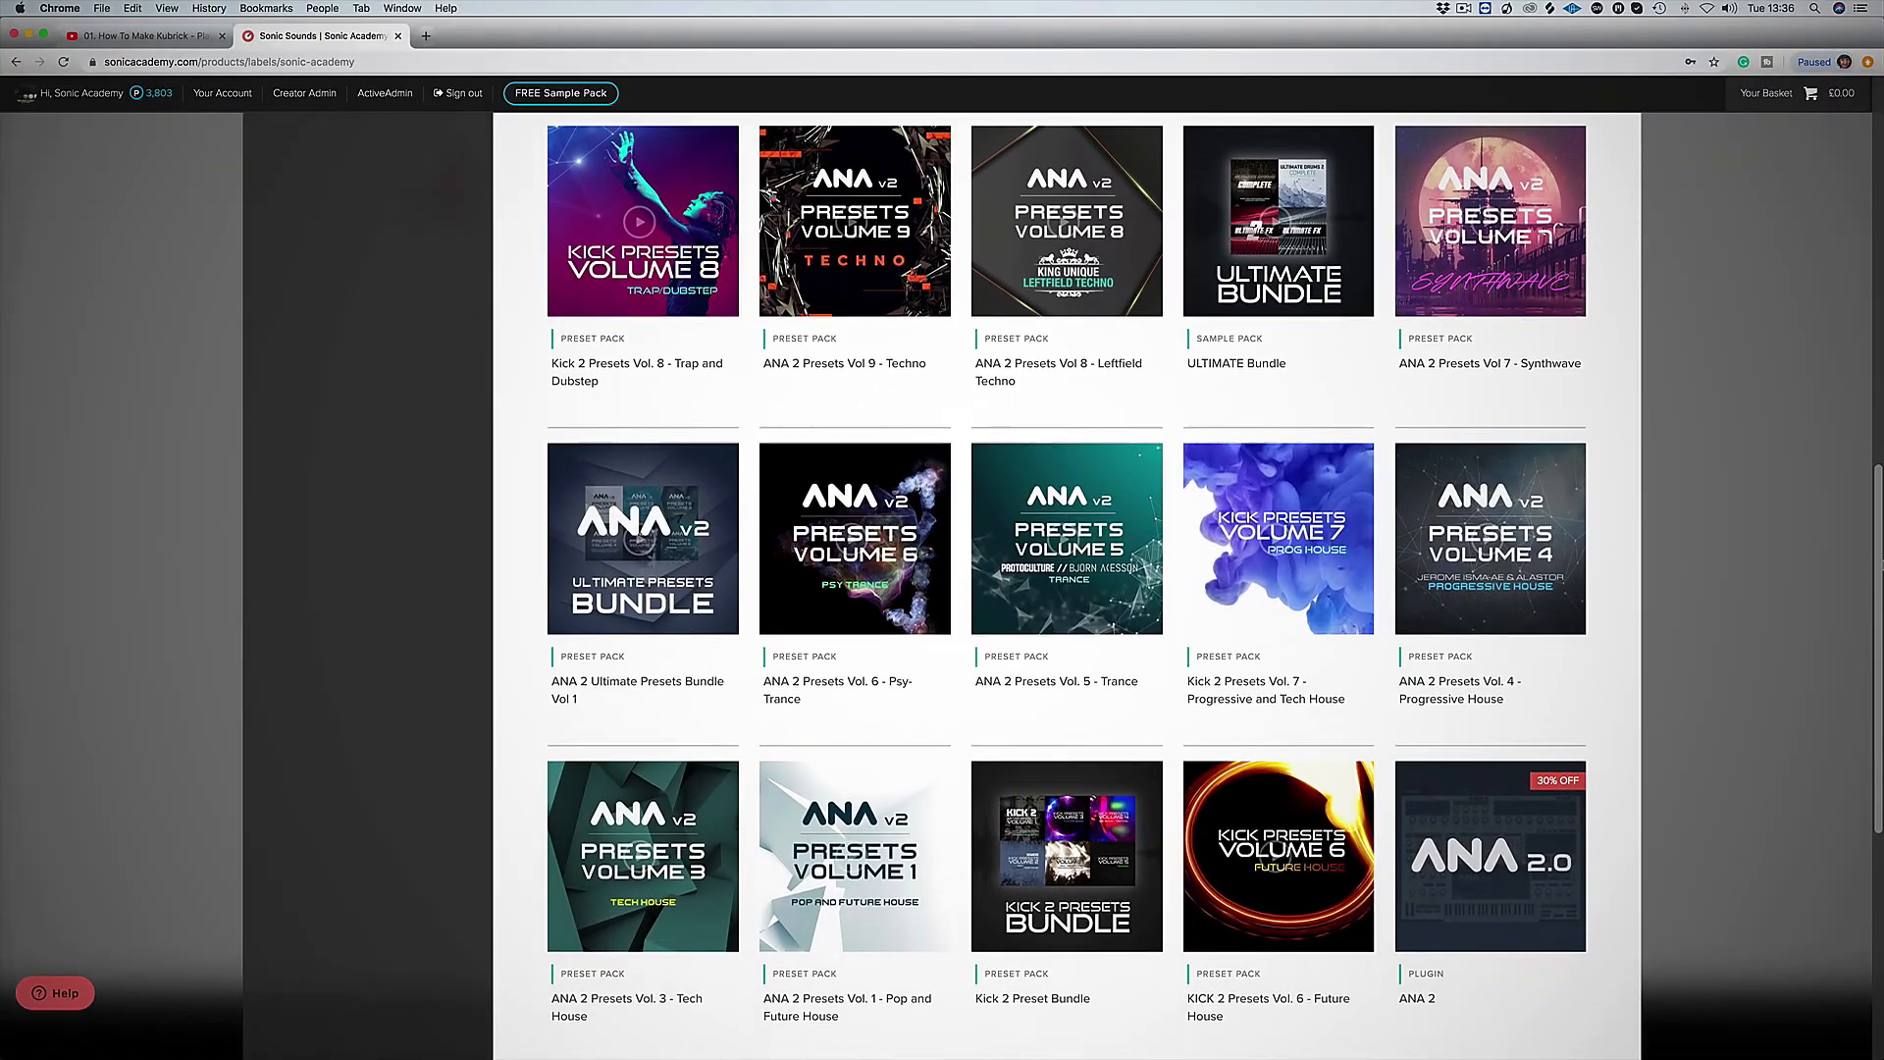
pyautogui.scroll(-5, 1066, 589)
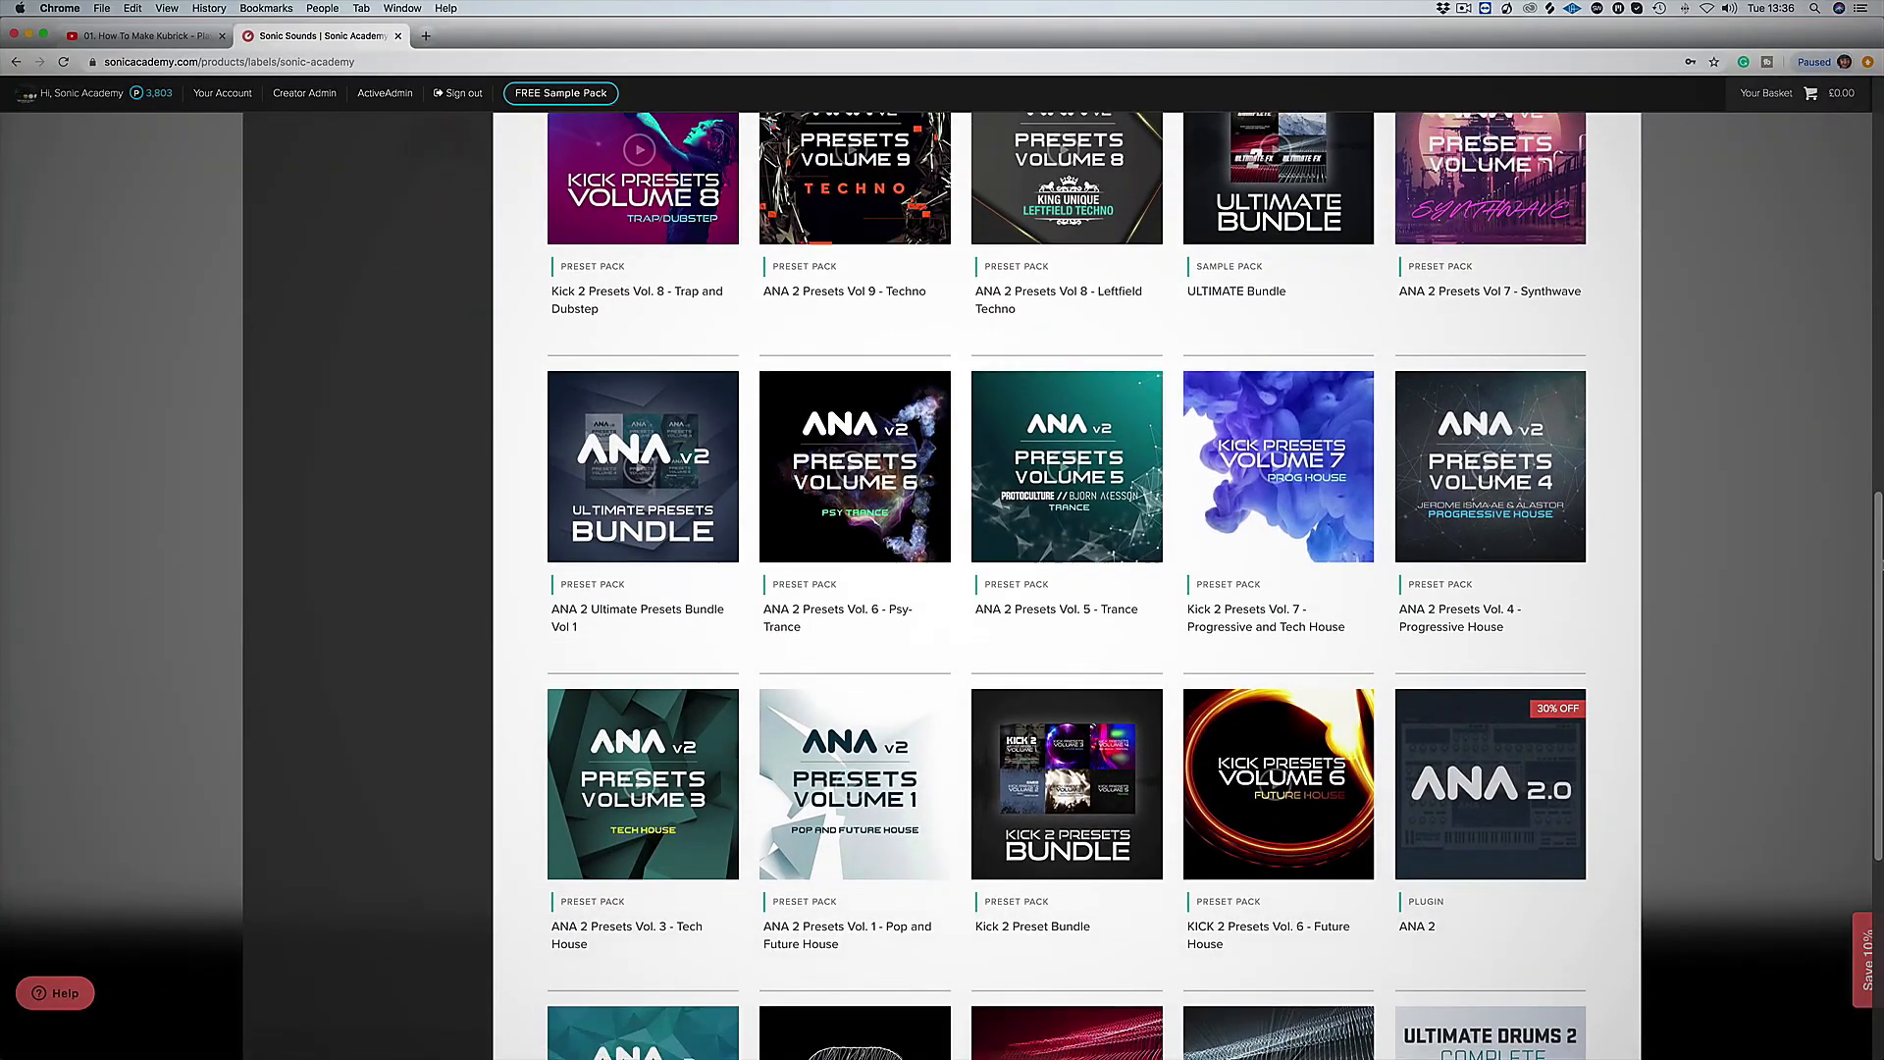